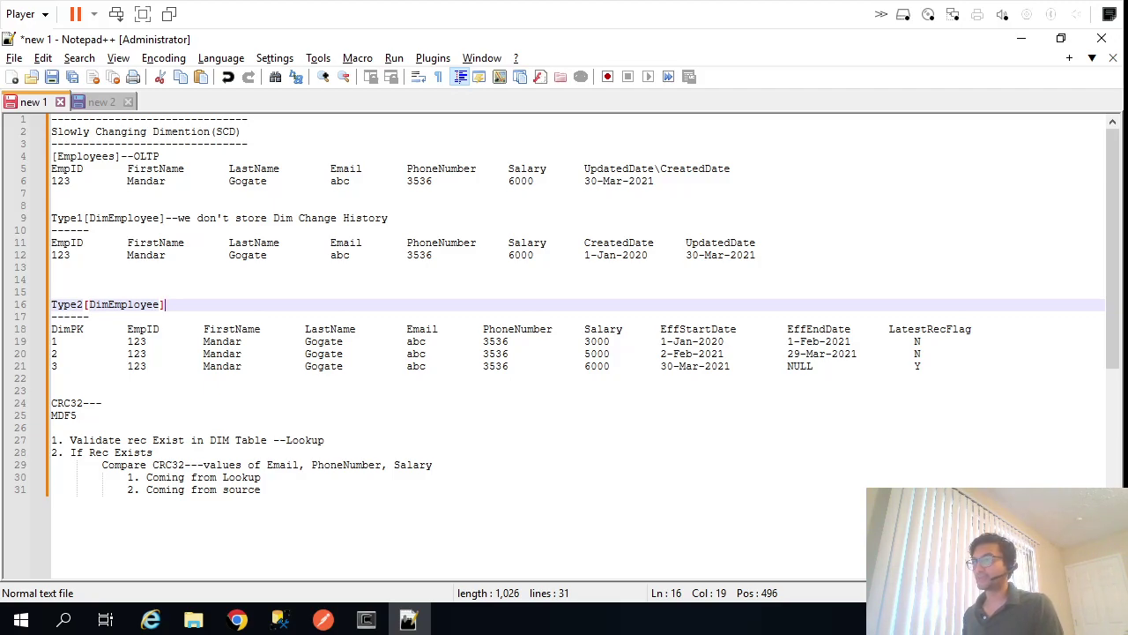
Examine the Employees OLTP table, including its EmpID column and the employee record
left_click_drag(685, 185, 47, 151)
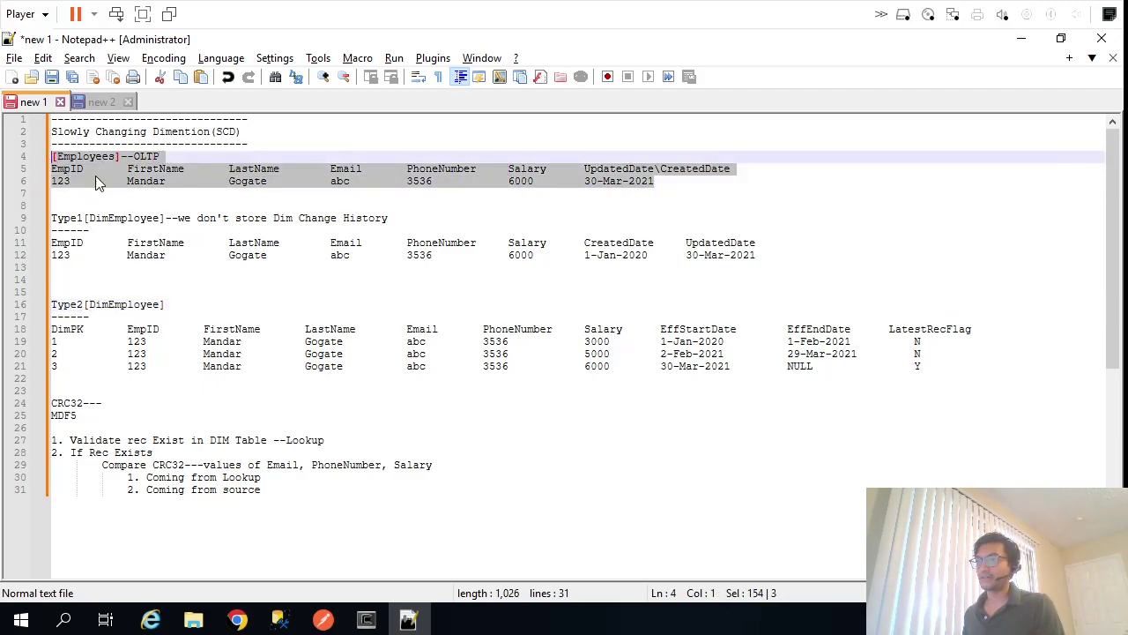
left_click(171, 195)
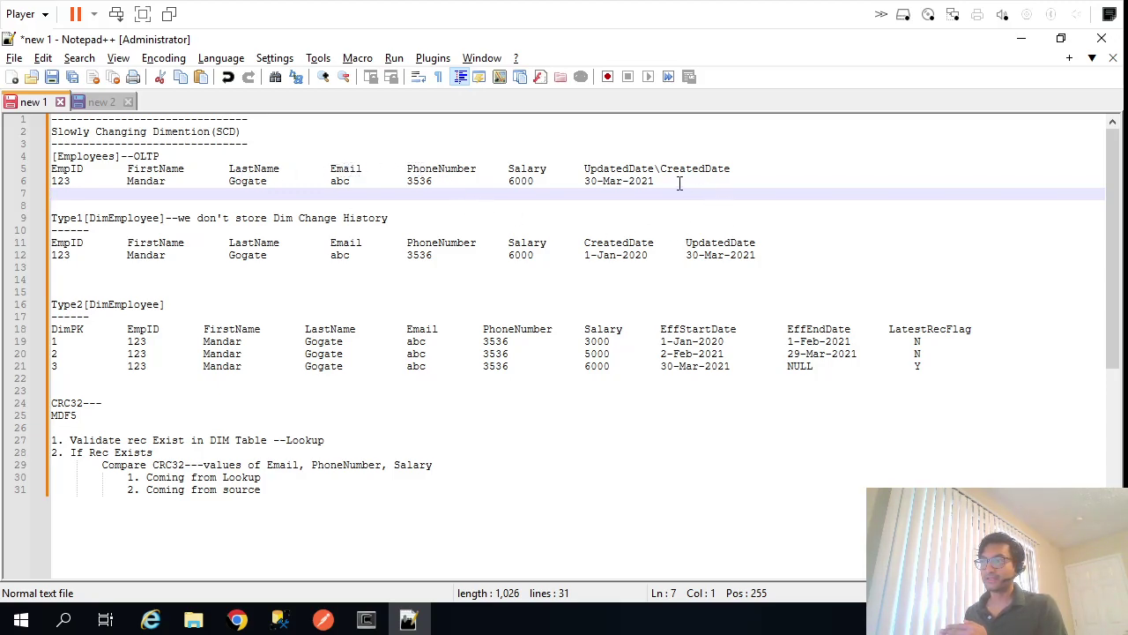
double_click(67, 170)
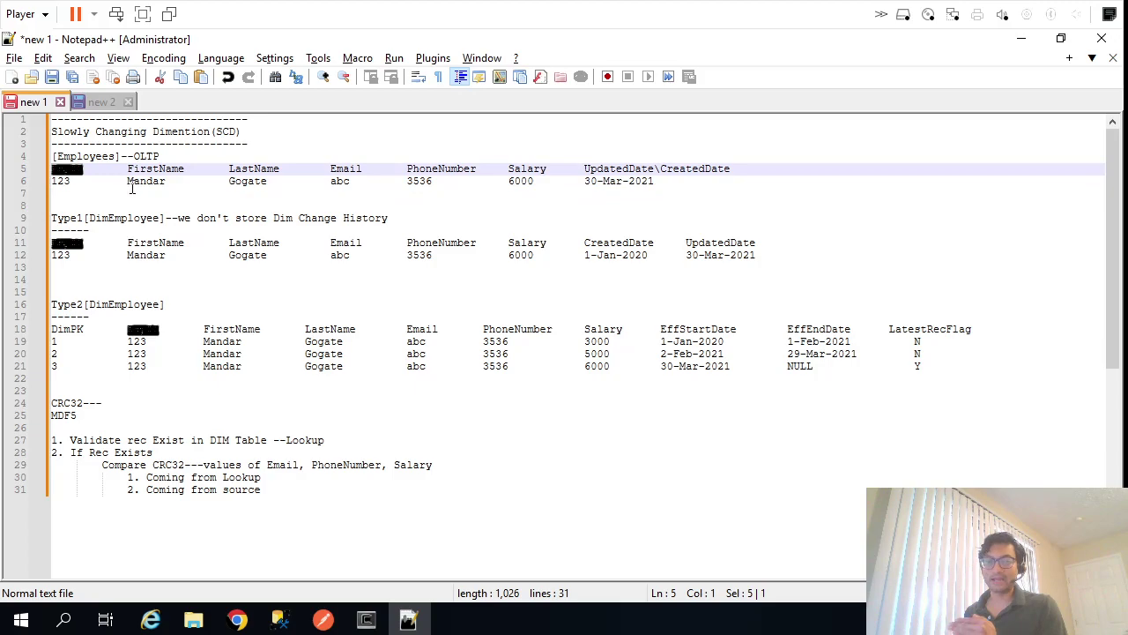
left_click(393, 230)
left_click(403, 192)
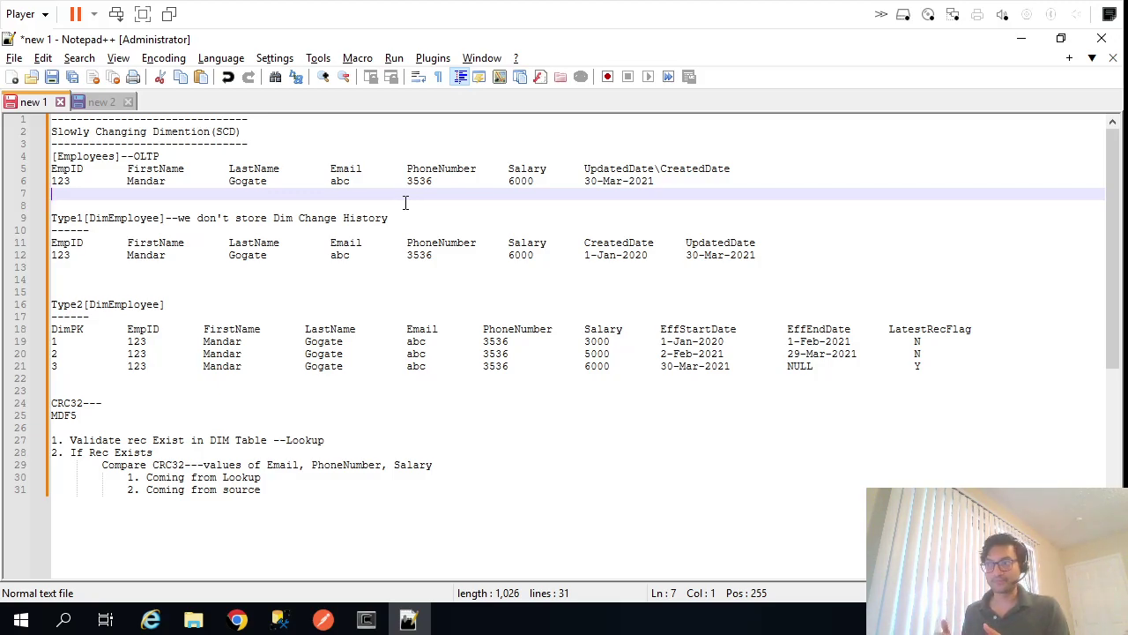
key("Up")
key("shift+End")
key("End")
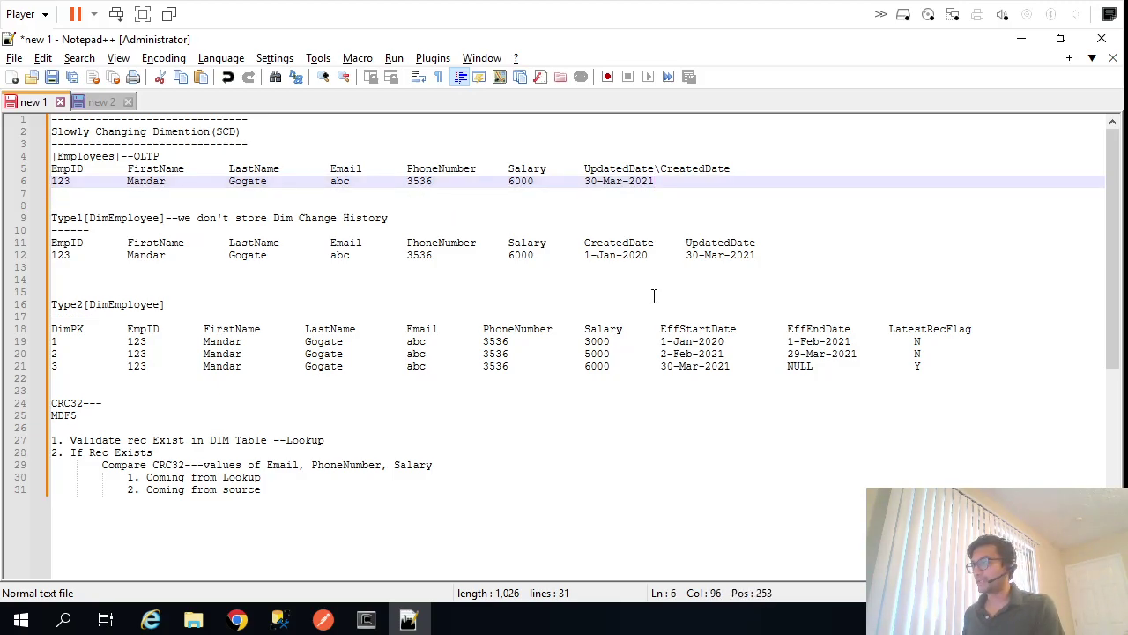
In the Employees OLTP record, set the UpdatedDate\CreatedDate value to 1-Jan-2020 and the salary to 3000
left_click_drag(661, 341, 727, 346)
key("ctrl+c")
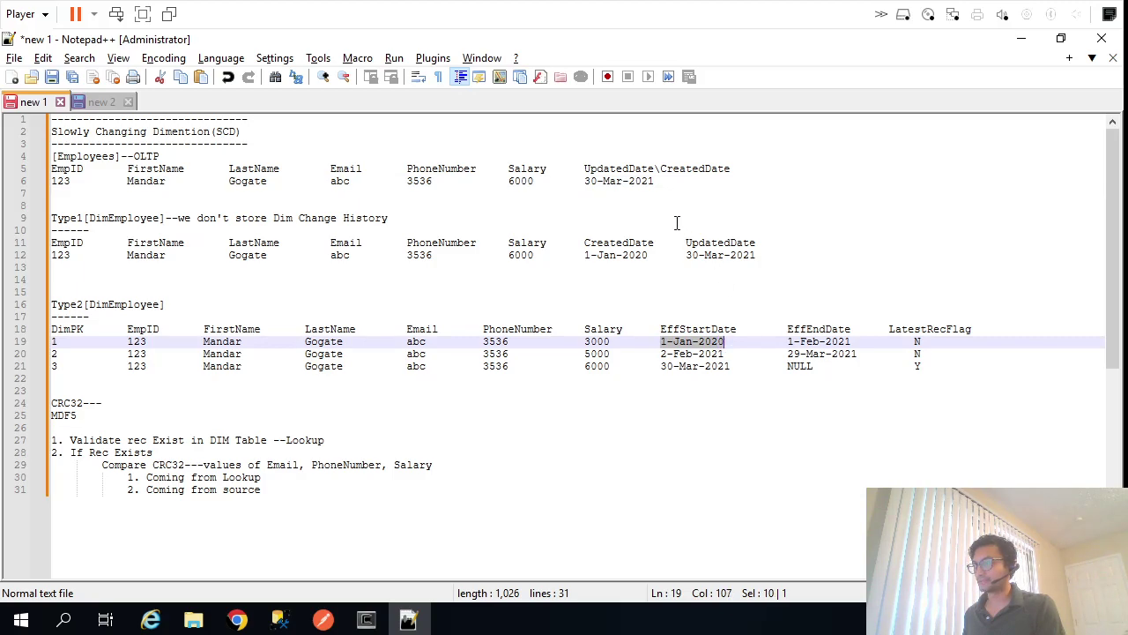
left_click_drag(656, 181, 586, 181)
key("ctrl+v")
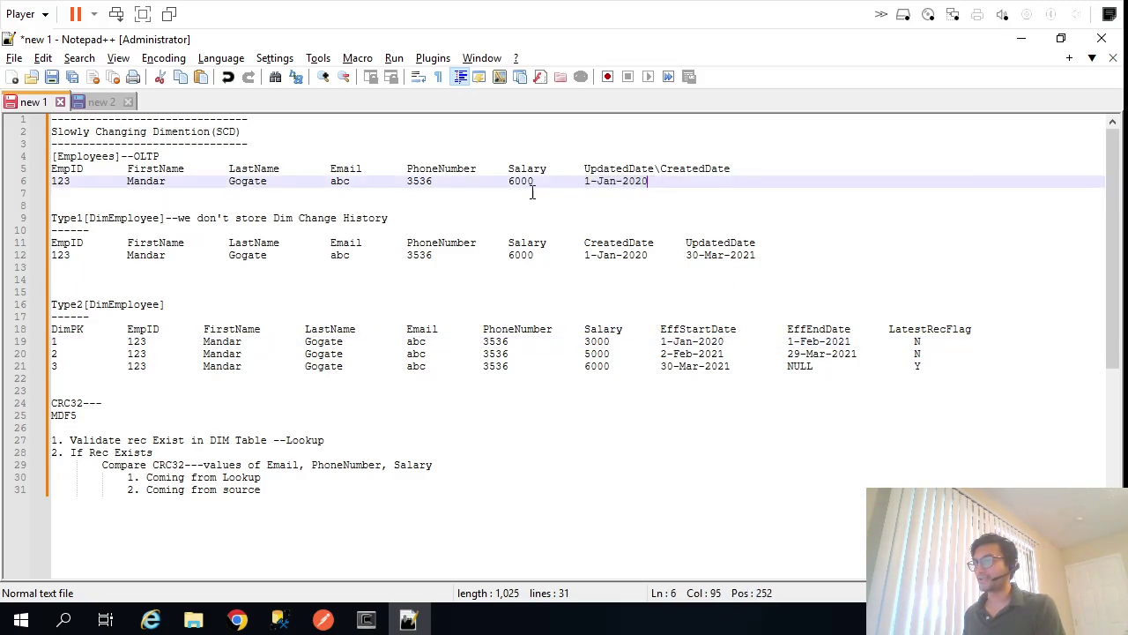
left_click(511, 181)
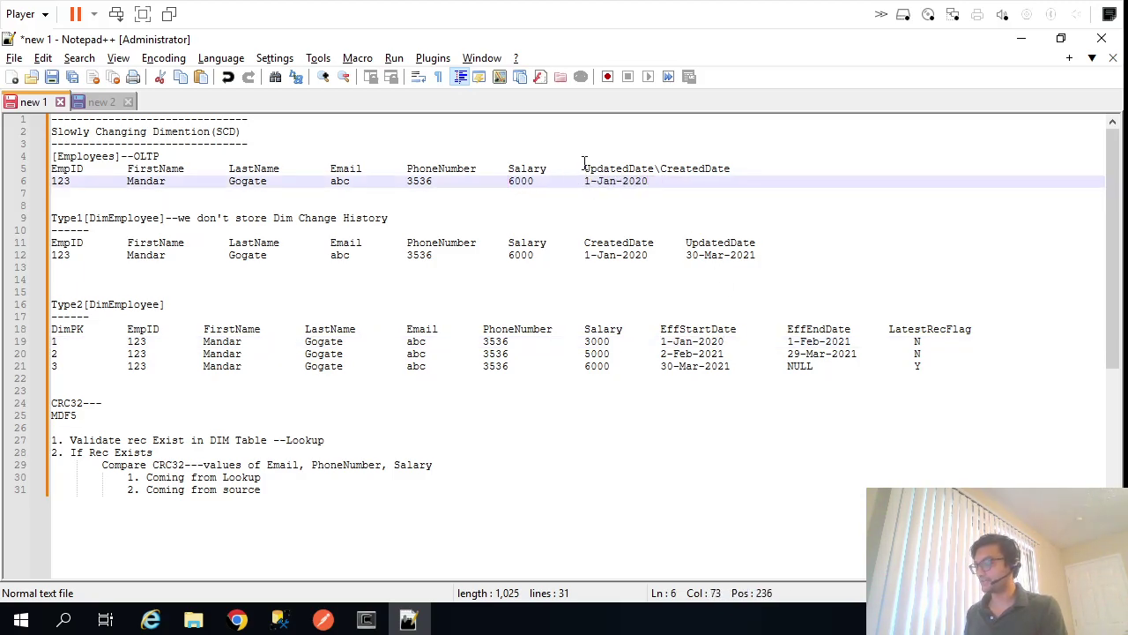
key("Delete")
type("3")
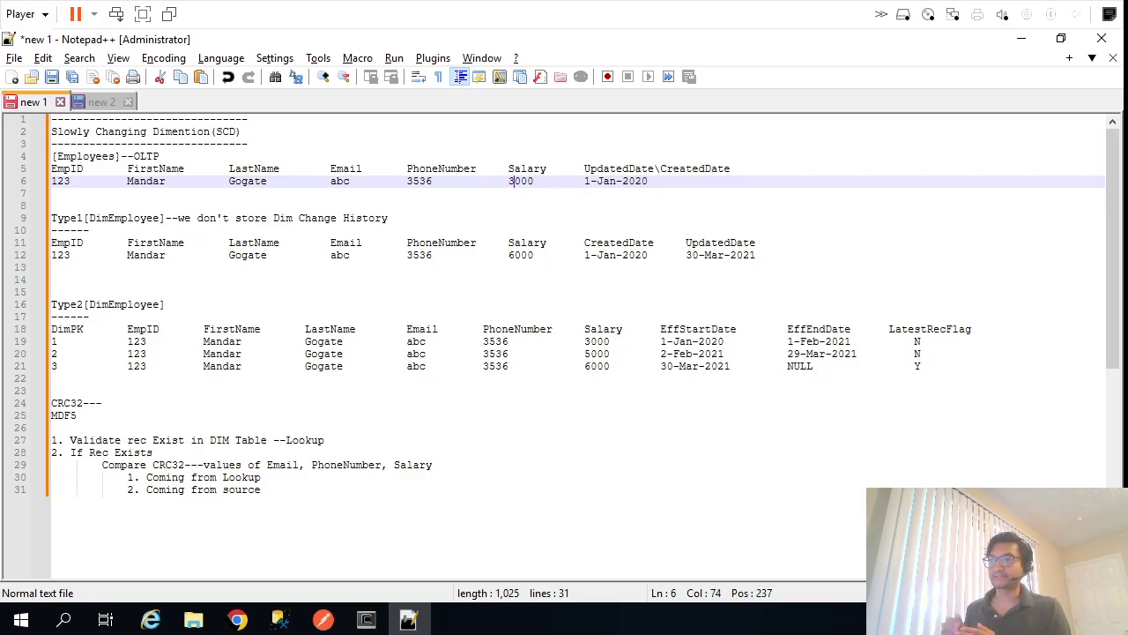
Examine the Type1 DimEmployee heading and the employee record beneath it
key("Down")
key("Down")
key("Down")
key("shift+Home")
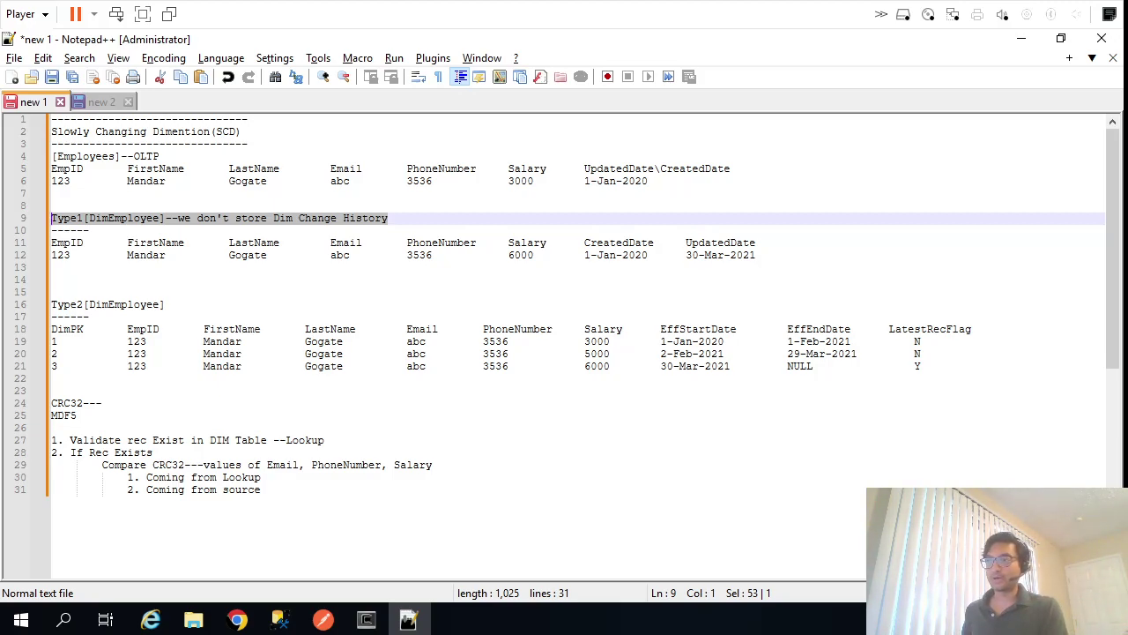
left_click(52, 243)
left_click(51, 255)
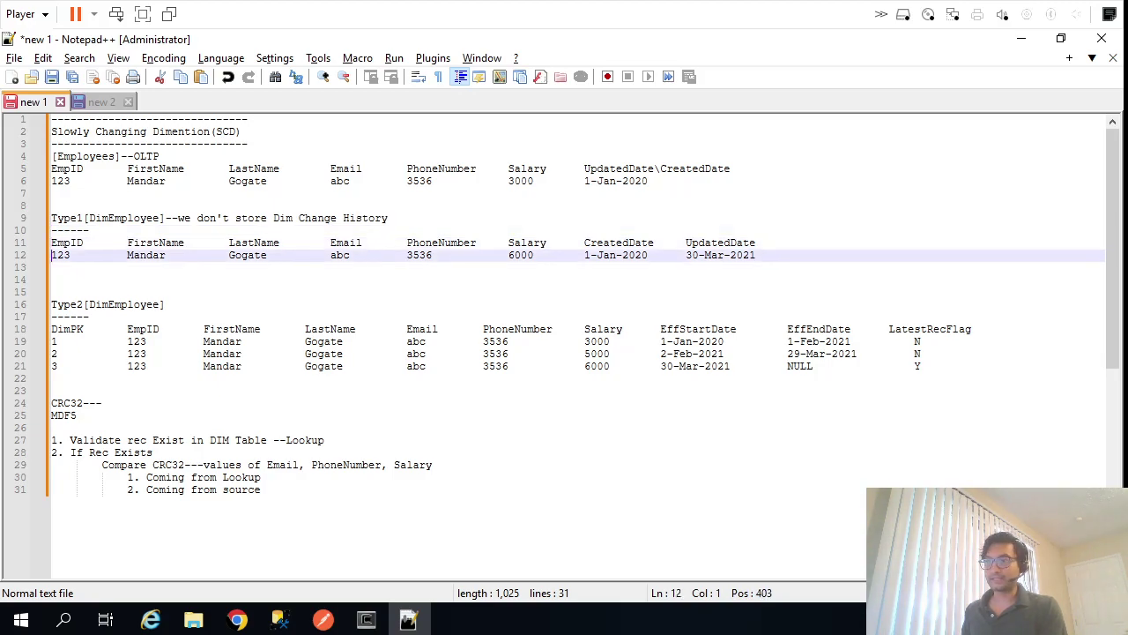
key("shift+End")
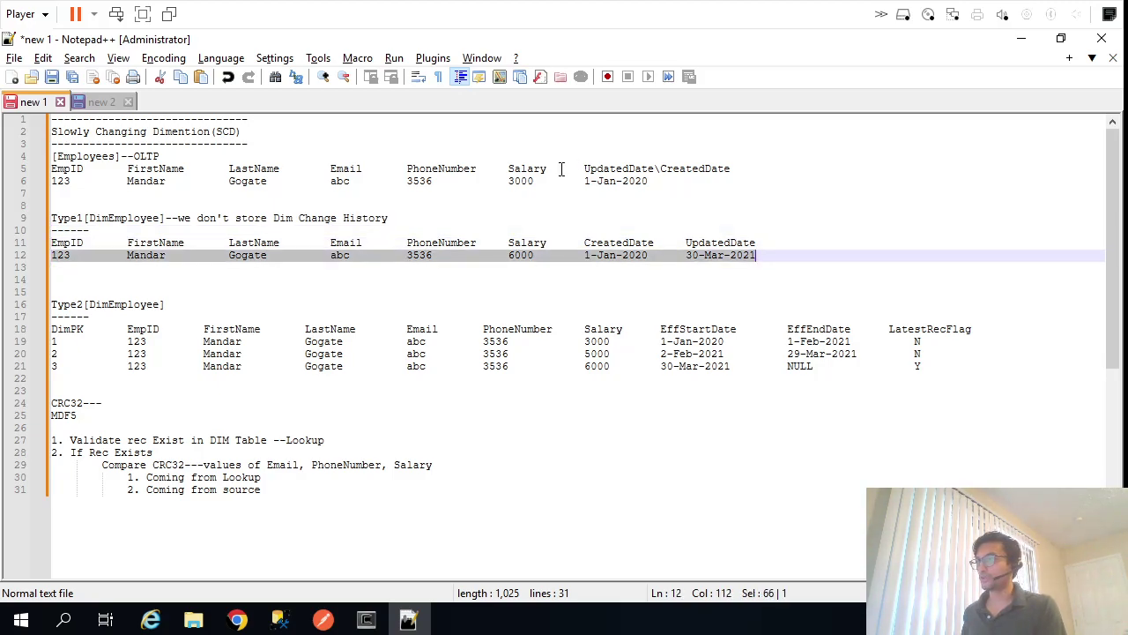
In the Type1 DimEmployee record, set the salary to 3000 and clear the UpdatedDate value
left_click(511, 257)
key("shift+Left")
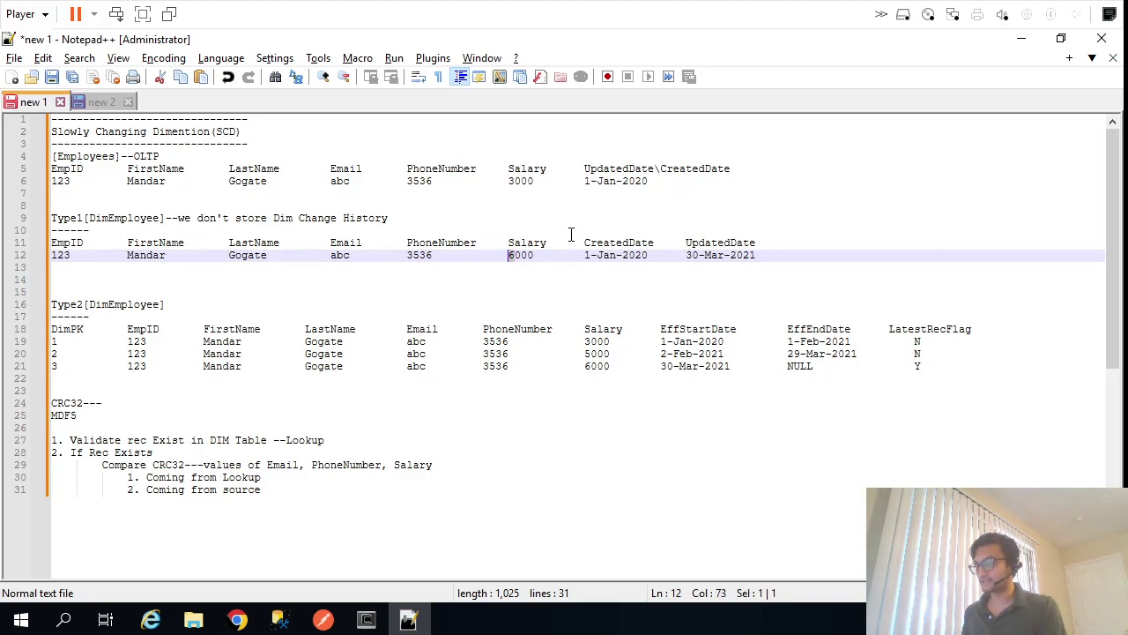
type("3")
key("ctrl+Right")
key("ctrl+Right")
key("ctrl+Right")
key("ctrl+Right")
key("ctrl+Right")
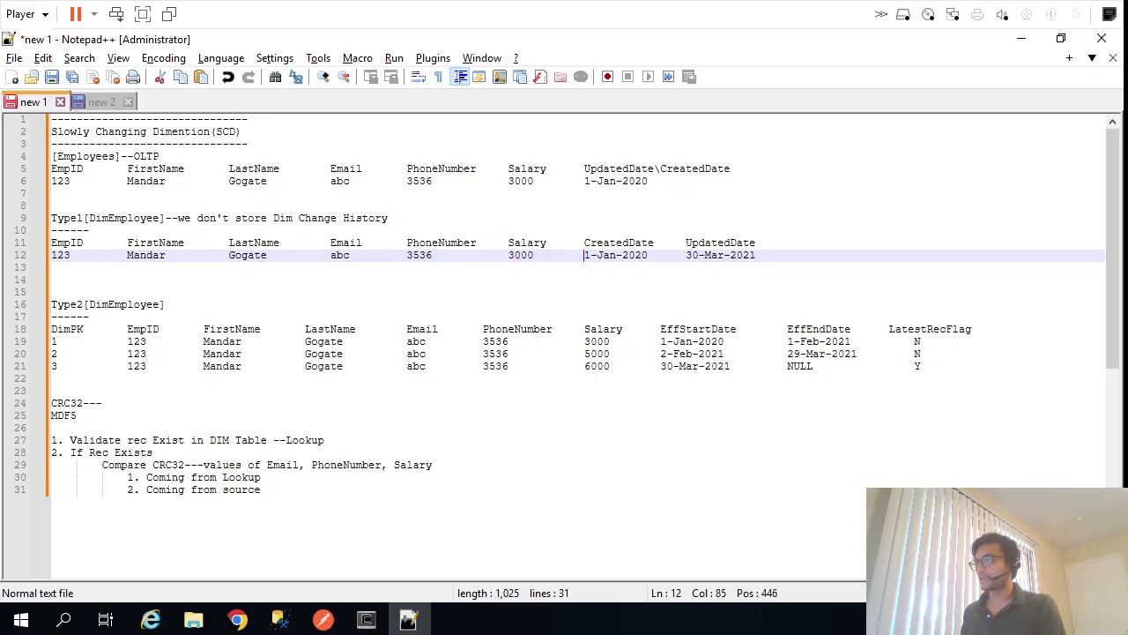
key("ctrl+Right")
key("shift+End")
key("Delete")
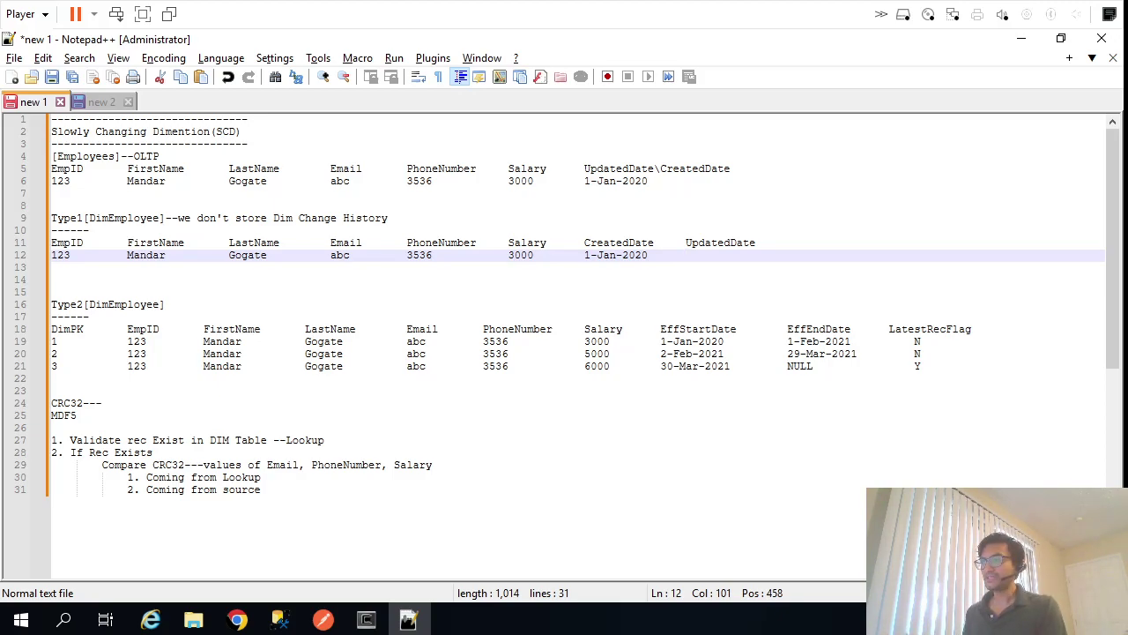
Change the Employees OLTP record's UpdatedDate\CreatedDate value to 2-Feb-2021 and its salary to 5000
left_click_drag(725, 355, 660, 355)
key("ctrl+c")
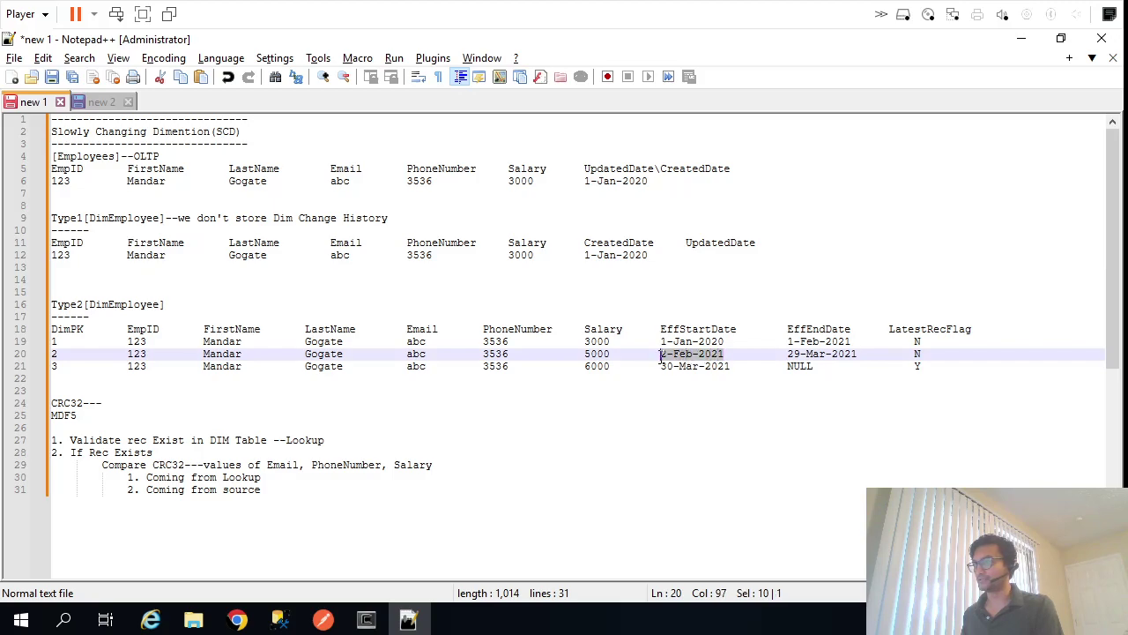
left_click_drag(585, 181, 648, 181)
key("ctrl+v")
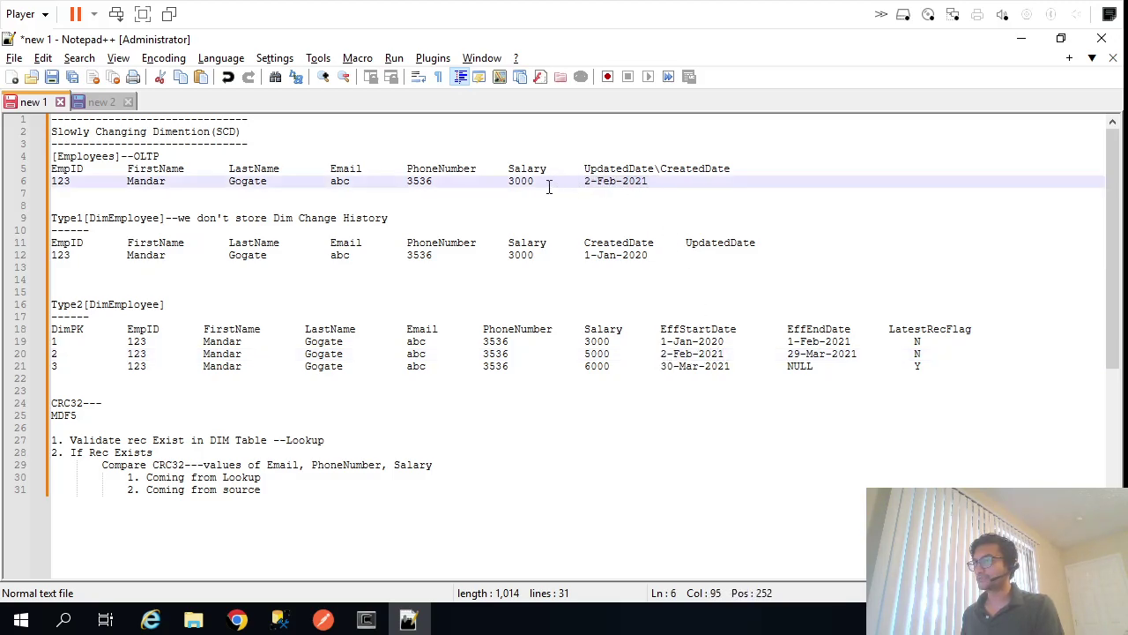
key("shift+Right")
type("5")
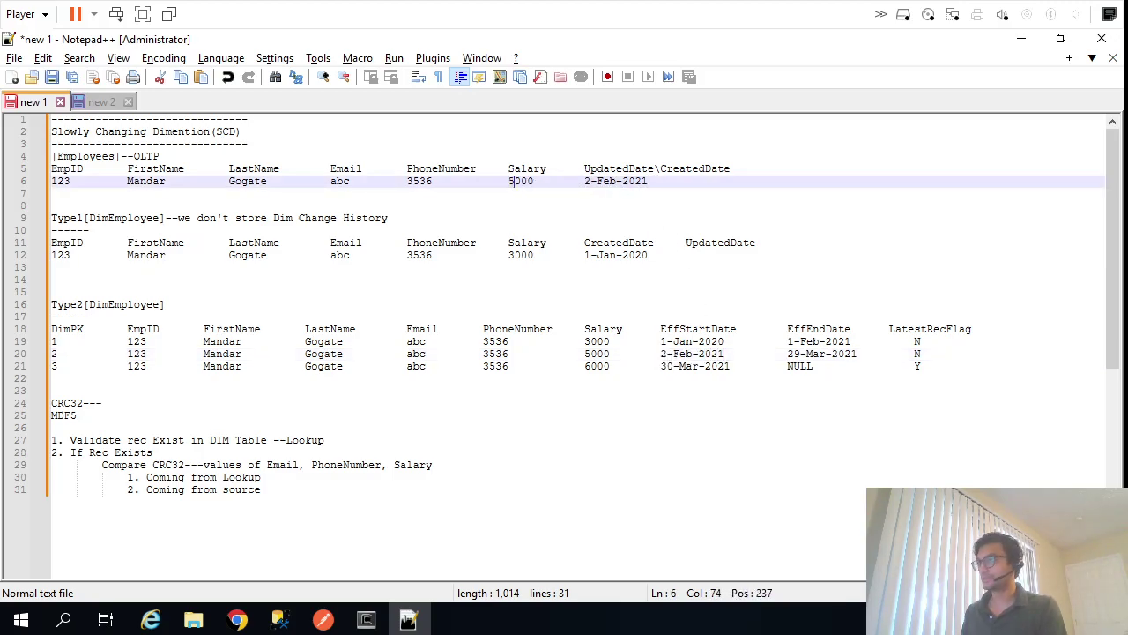
key("Home")
key("shift+End")
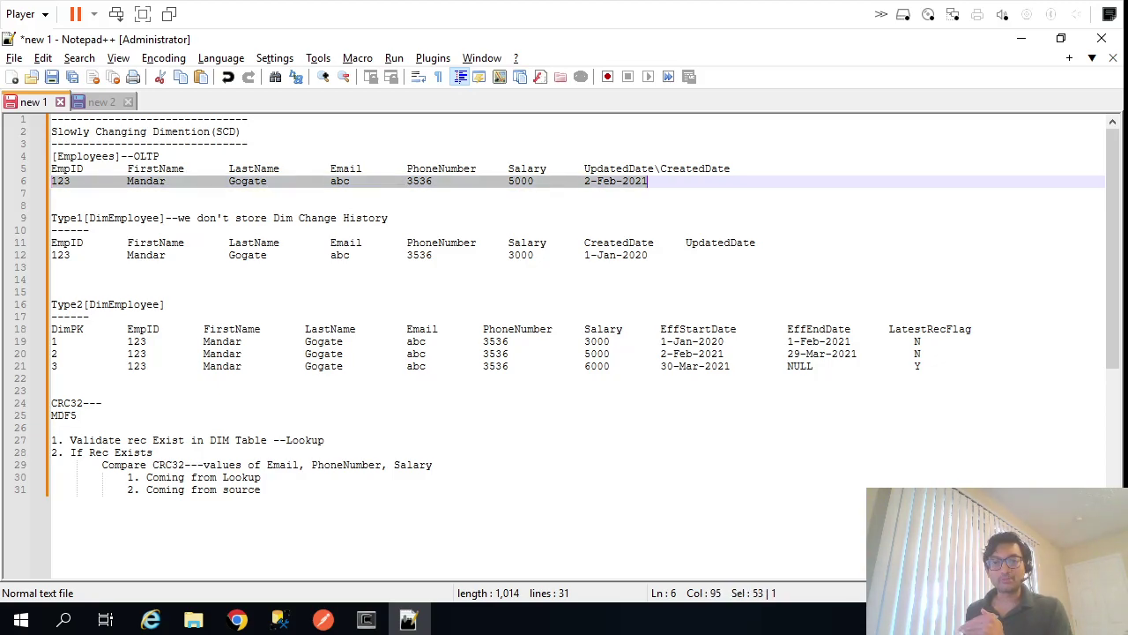
Update the Type1 DimEmployee record with a salary of 5000 and an UpdatedDate of 2-Feb-2021
key("Down")
key("Down")
key("Down")
key("Down")
key("Down")
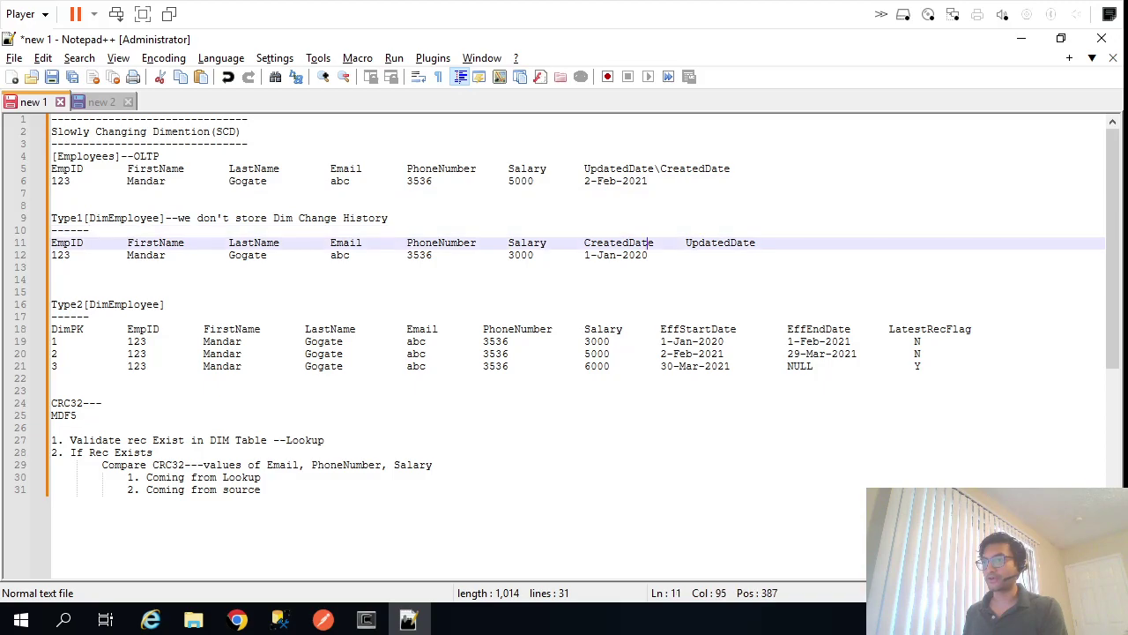
left_click_drag(517, 255, 510, 255)
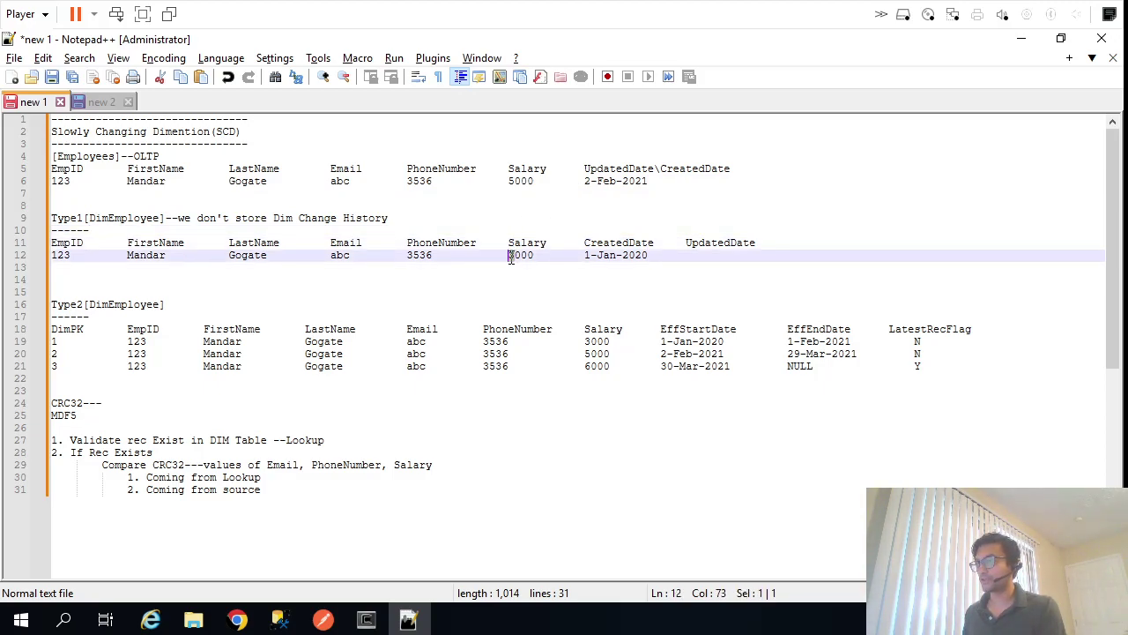
type("5")
left_click(701, 255)
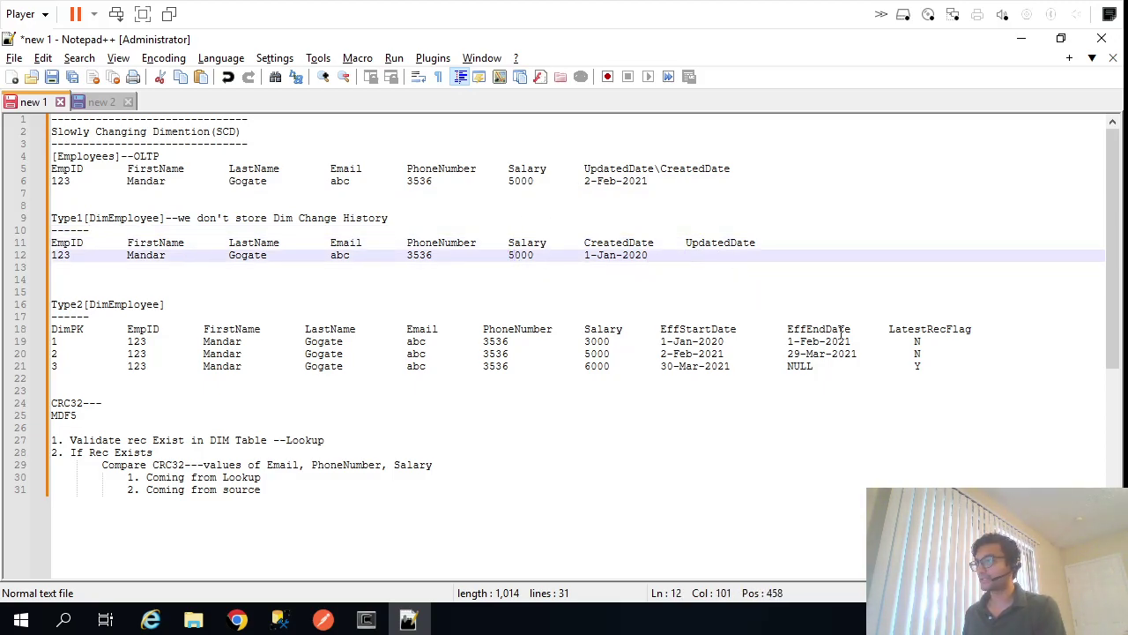
left_click_drag(724, 353, 661, 354)
key("ctrl+c")
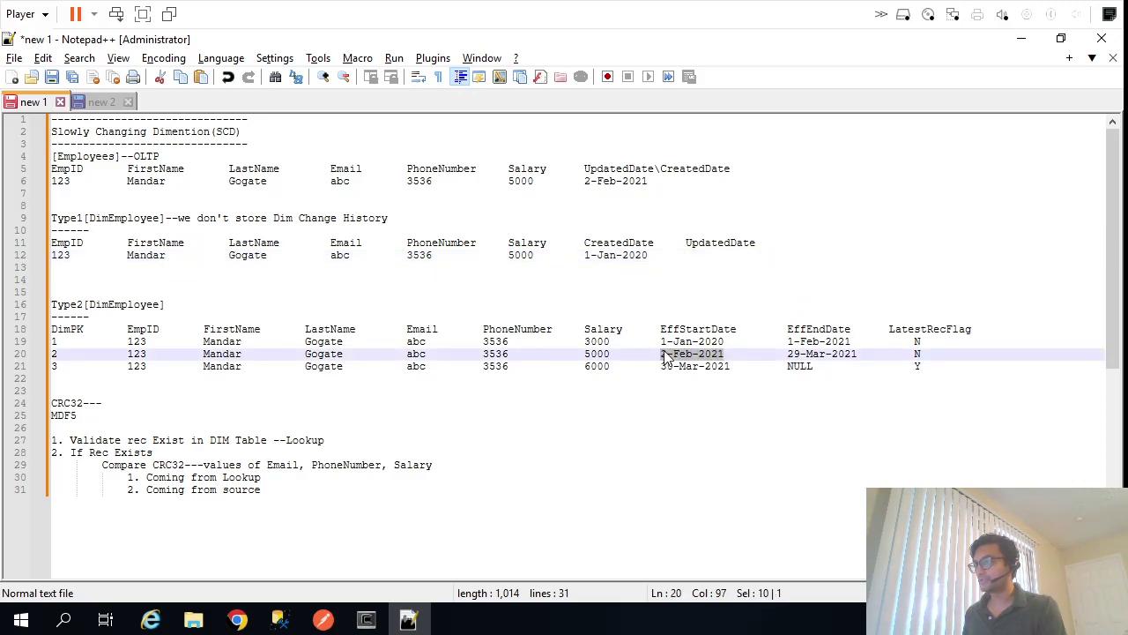
left_click(707, 255)
key("ctrl+v")
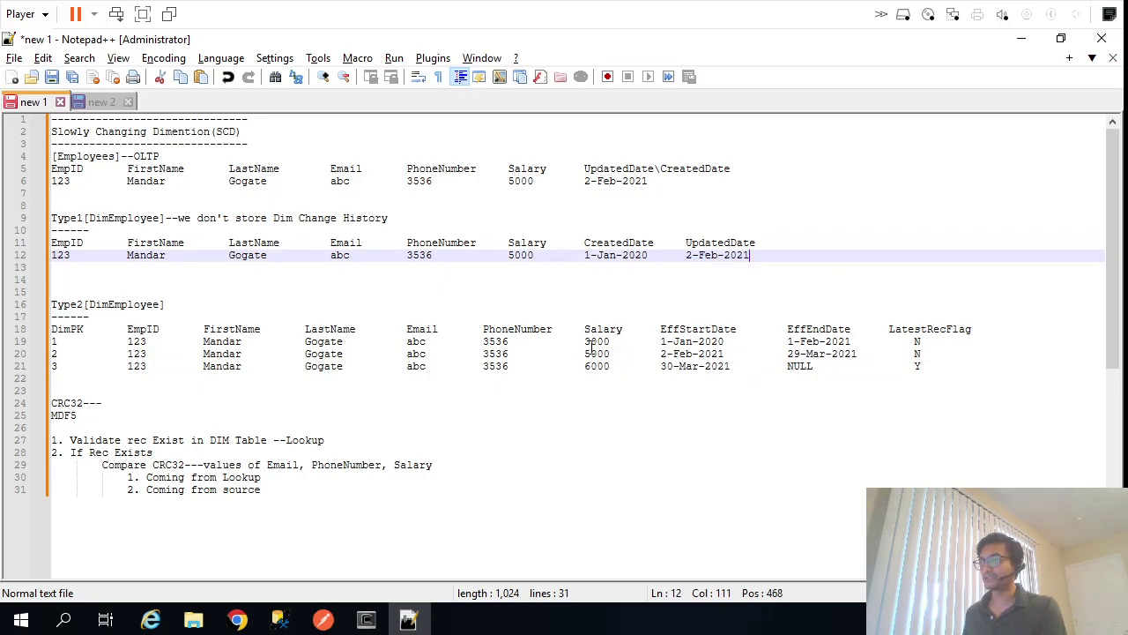
left_click_drag(511, 254, 559, 256)
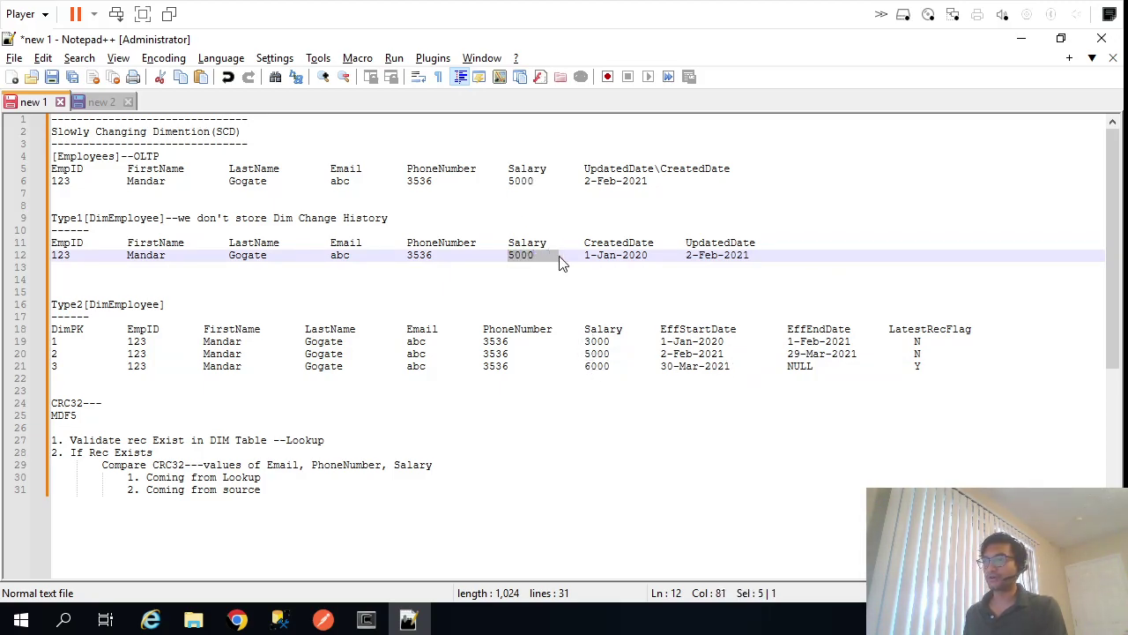
left_click(777, 257)
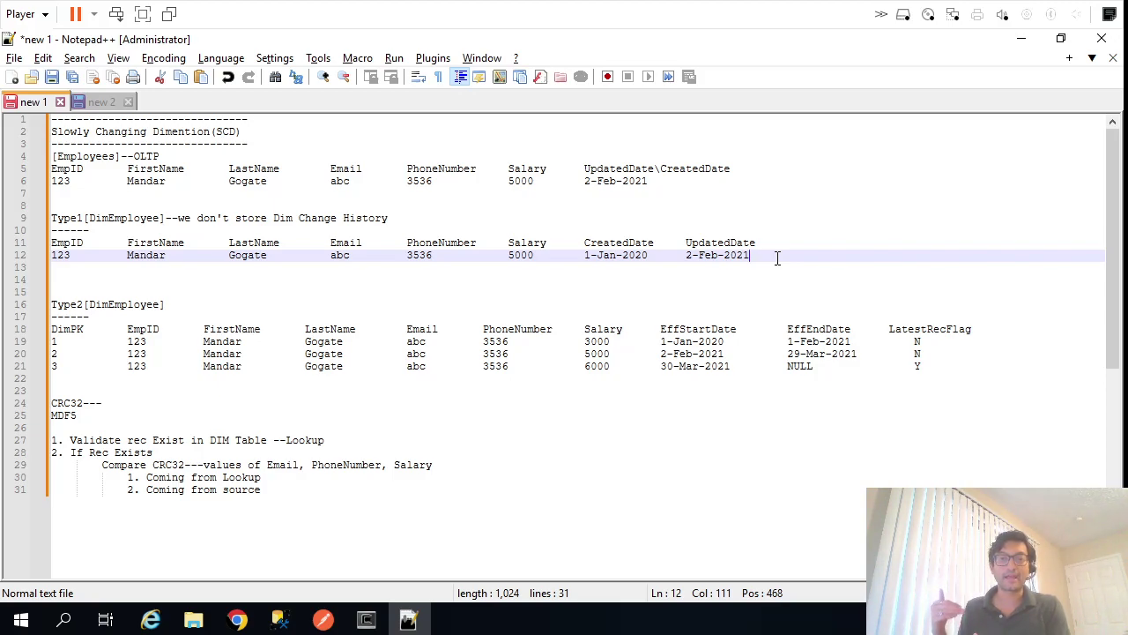
Examine the Type2 DimEmployee heading, its effective date and LatestRecFlag columns, and compare its records with the Type1 table
key("Down")
key("Down")
key("Down")
key("Down")
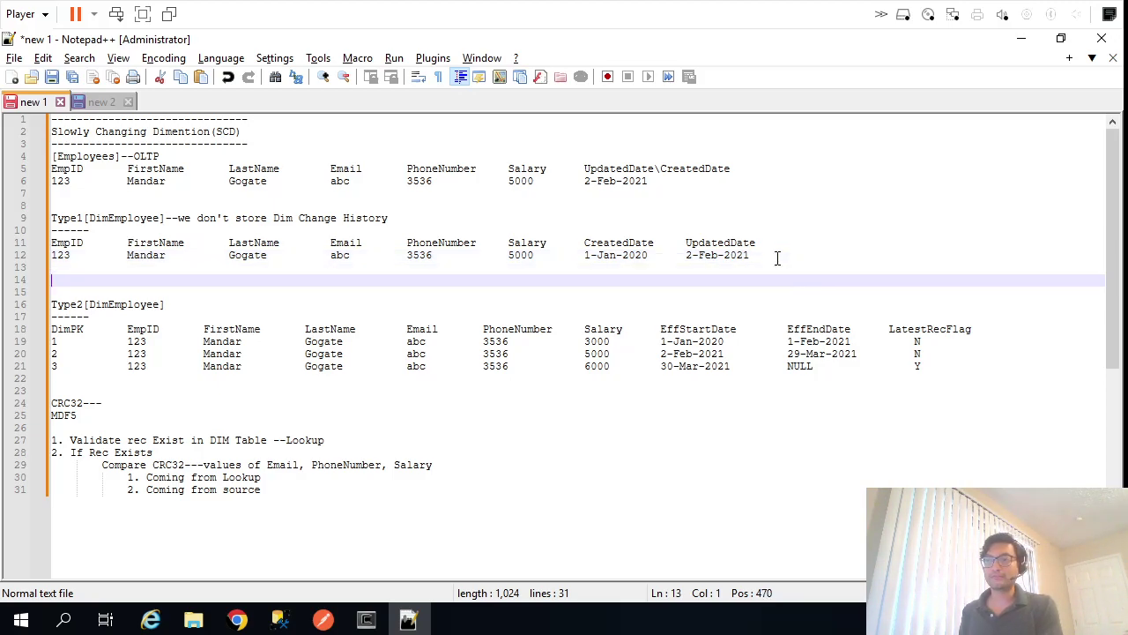
key("shift+Home")
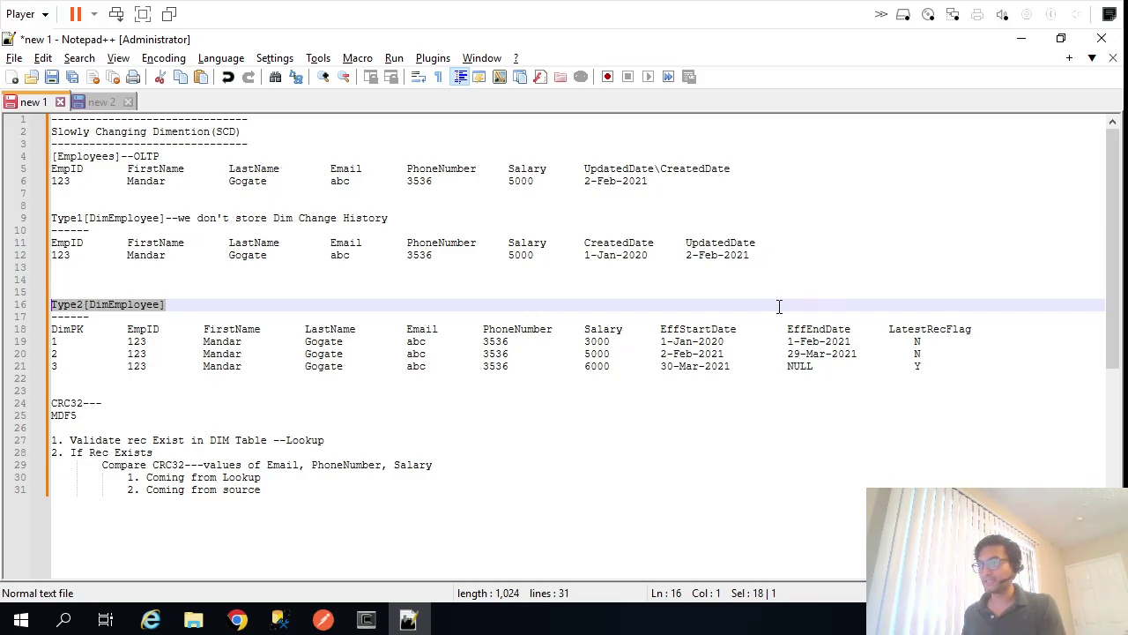
left_click_drag(739, 331, 661, 331)
left_click_drag(787, 332, 978, 332)
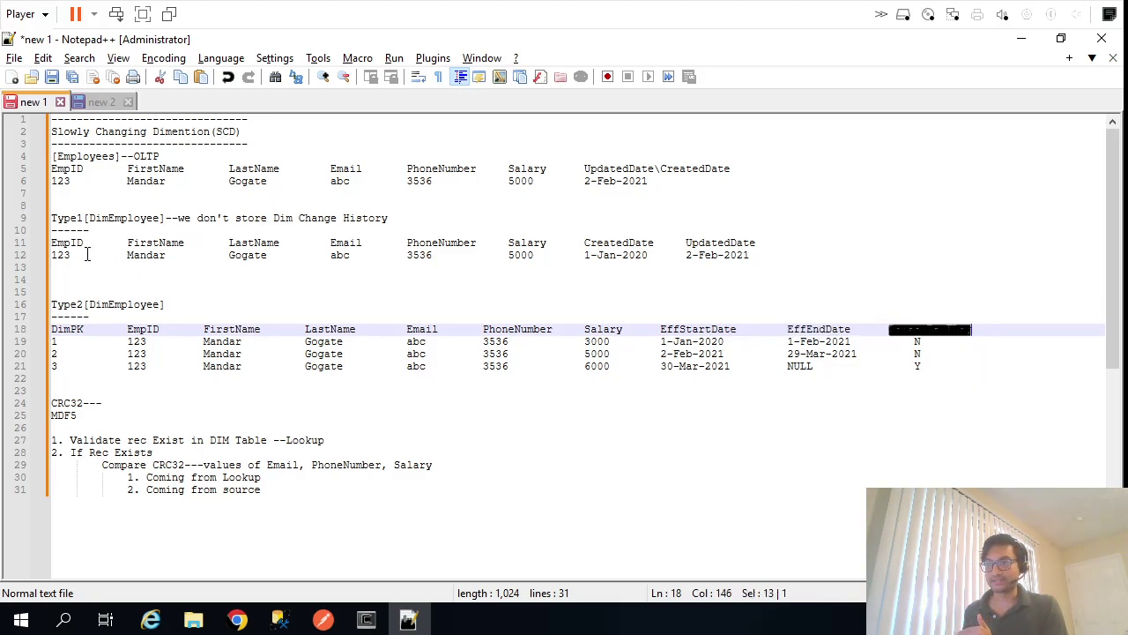
left_click_drag(749, 254, 47, 246)
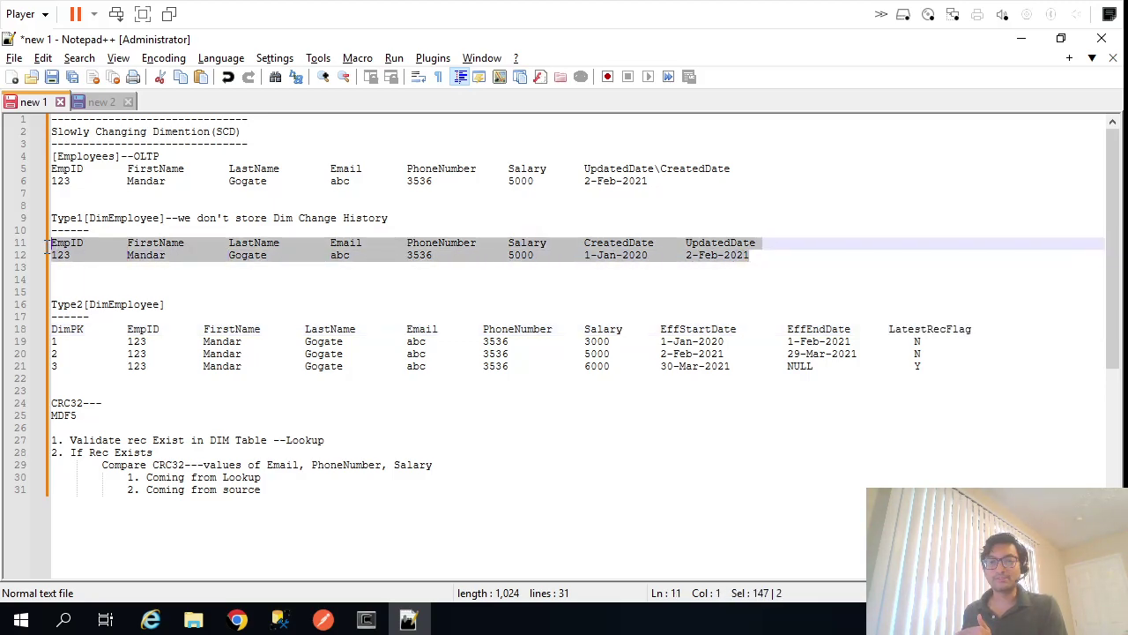
left_click(126, 341)
left_click_drag(126, 341, 918, 374)
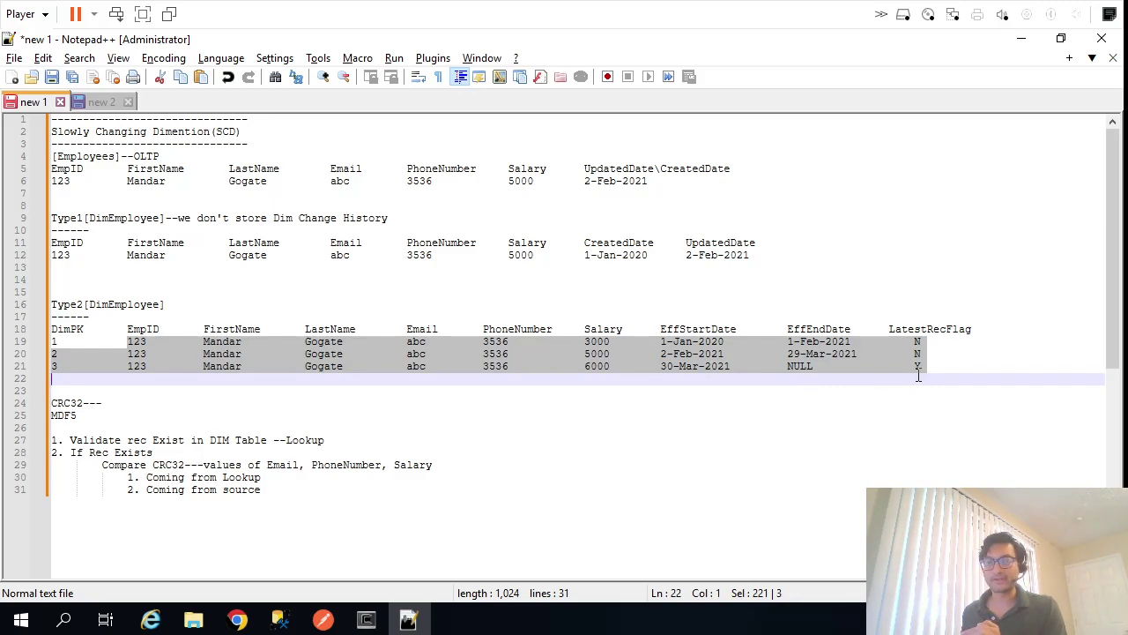
left_click(184, 380)
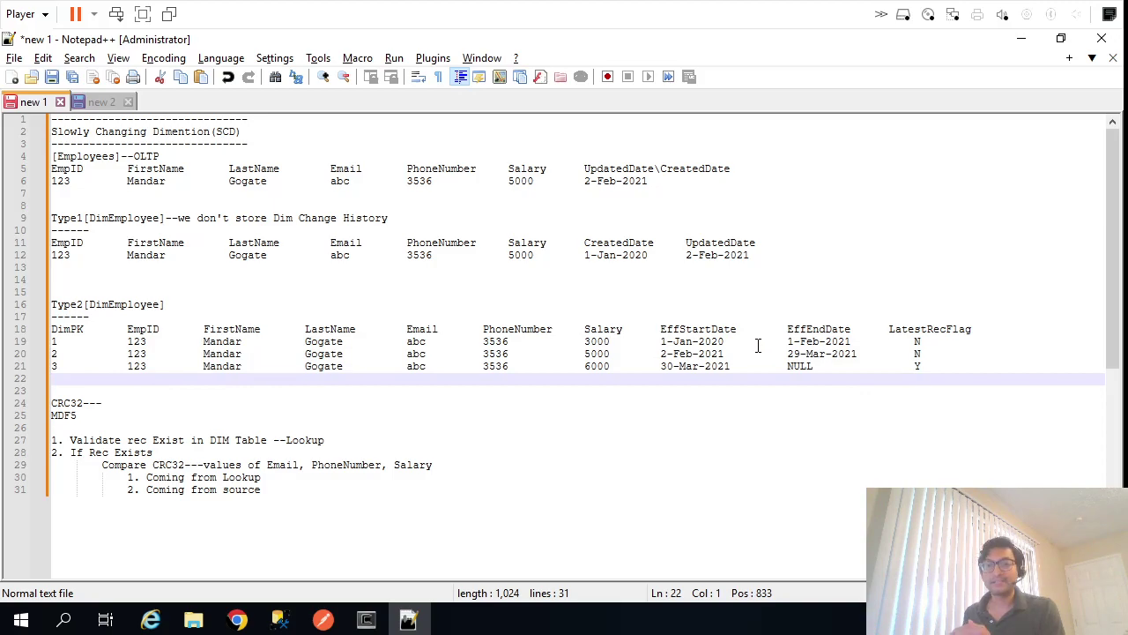
Examine the EffStartDate and salary of the first Type2 record and the EffStartDate of the second
left_click(659, 342)
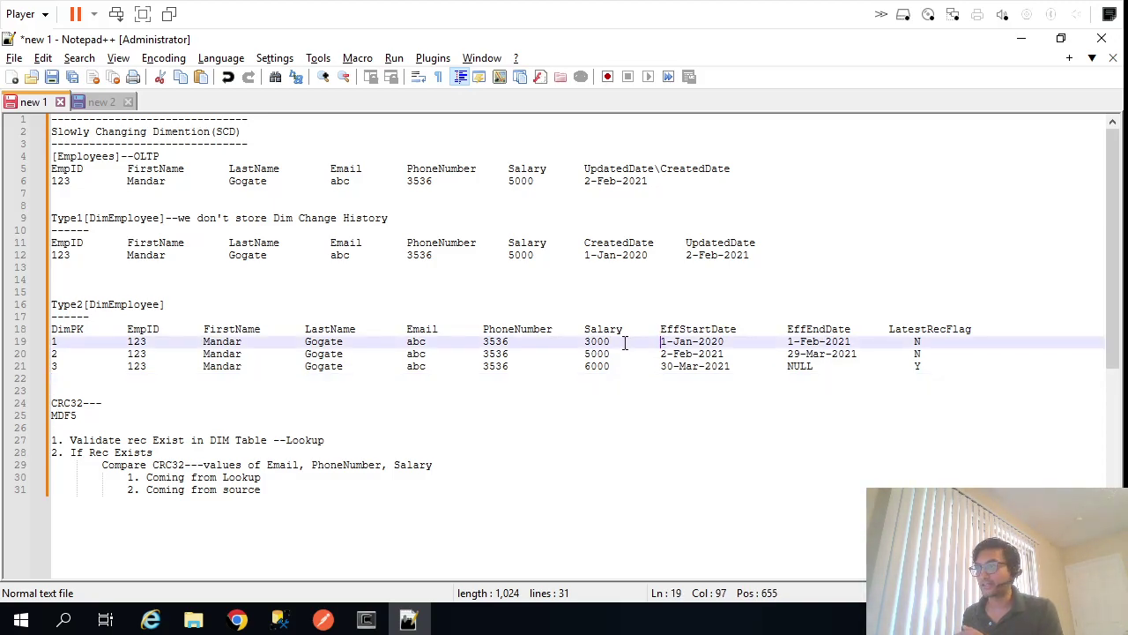
key("shift+Right")
key("shift+Right")
key("shift+Right")
key("shift+Right")
key("shift+Right")
key("shift+Right")
key("shift+Right")
key("shift+Right")
key("shift+Right")
key("shift+Right")
double_click(597, 342)
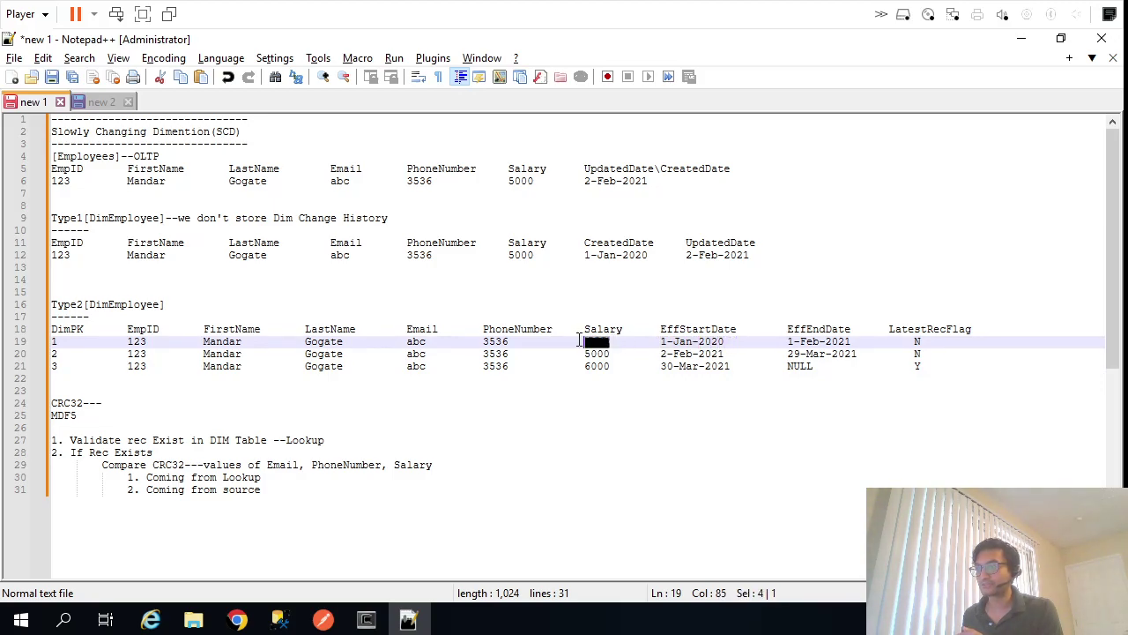
left_click(659, 354)
key("shift+Right")
key("shift+Right")
key("shift+Right")
key("shift+Right")
key("shift+Right")
key("shift+Right")
key("shift+Right")
key("shift+Right")
key("shift+Right")
key("shift+Right")
key("shift+Right")
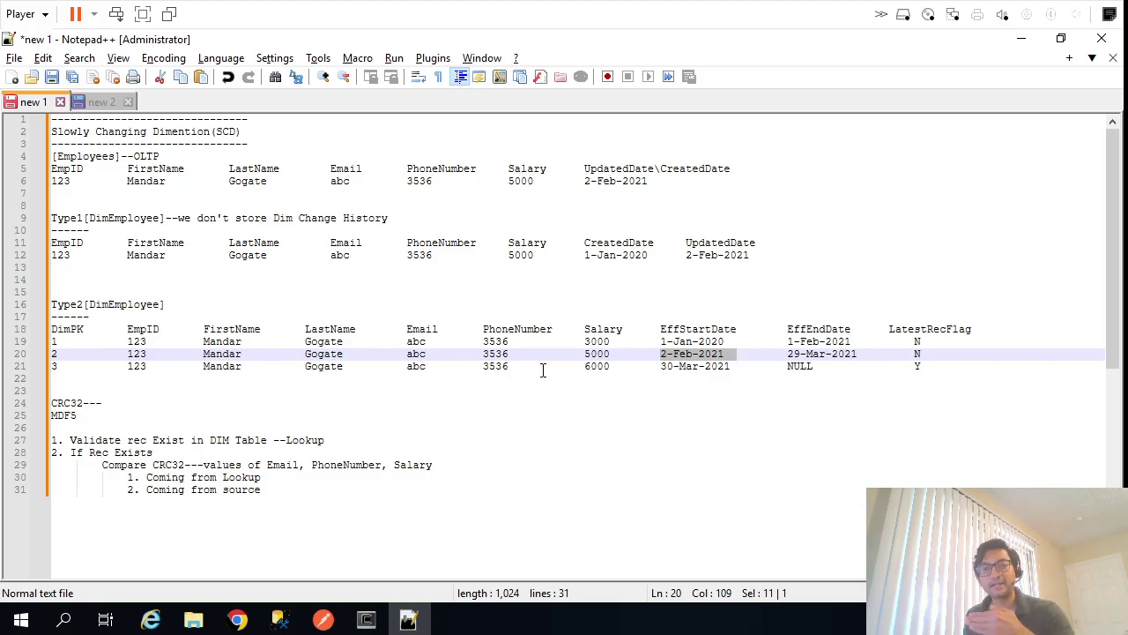
Examine the effective date range and LatestRecFlag of the first Type2 DimEmployee record
left_click_drag(660, 341, 901, 342)
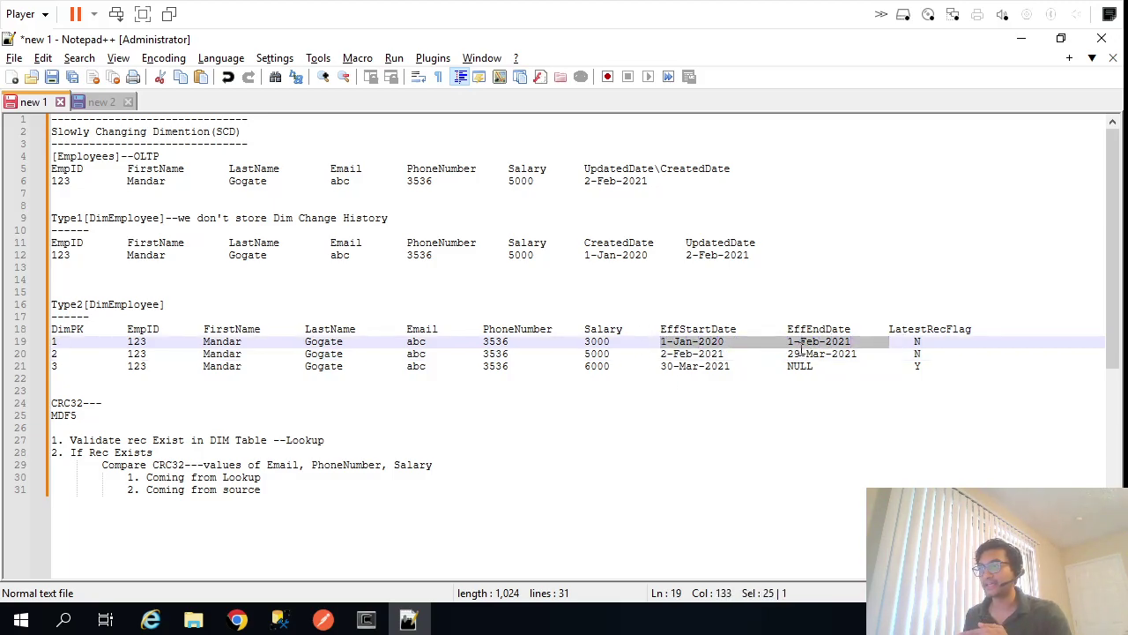
left_click(854, 344)
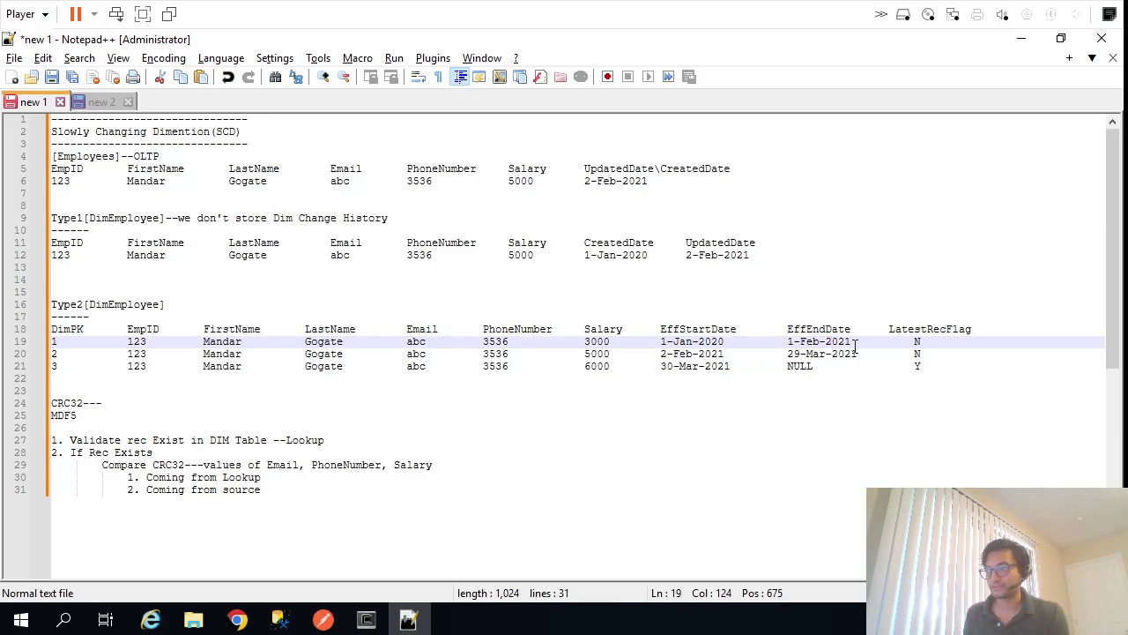
key("Home")
key("shift+End")
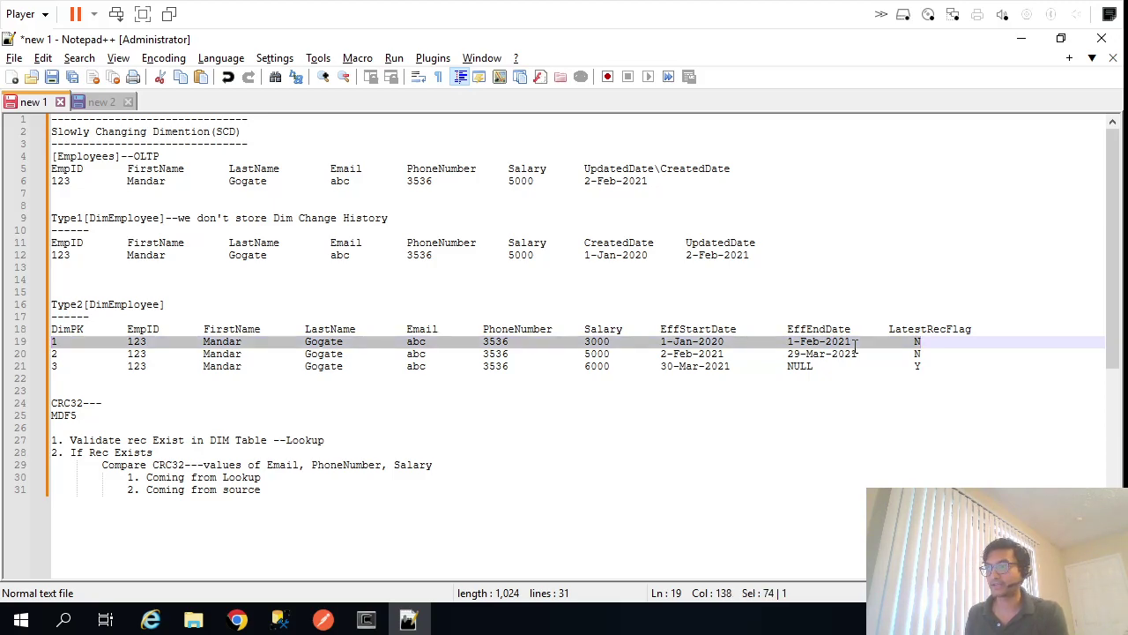
left_click(856, 345)
key("shift+Left")
key("shift+Left")
key("shift+Left")
key("shift+Left")
key("shift+Left")
key("shift+Left")
key("shift+Left")
key("shift+Left")
key("shift+Left")
key("shift+Left")
key("shift+Left")
key("shift+Left")
key("shift+Left")
key("shift+Left")
key("shift+Left")
key("shift+Left")
key("shift+Left")
key("shift+Left")
key("shift+Left")
key("shift+Left")
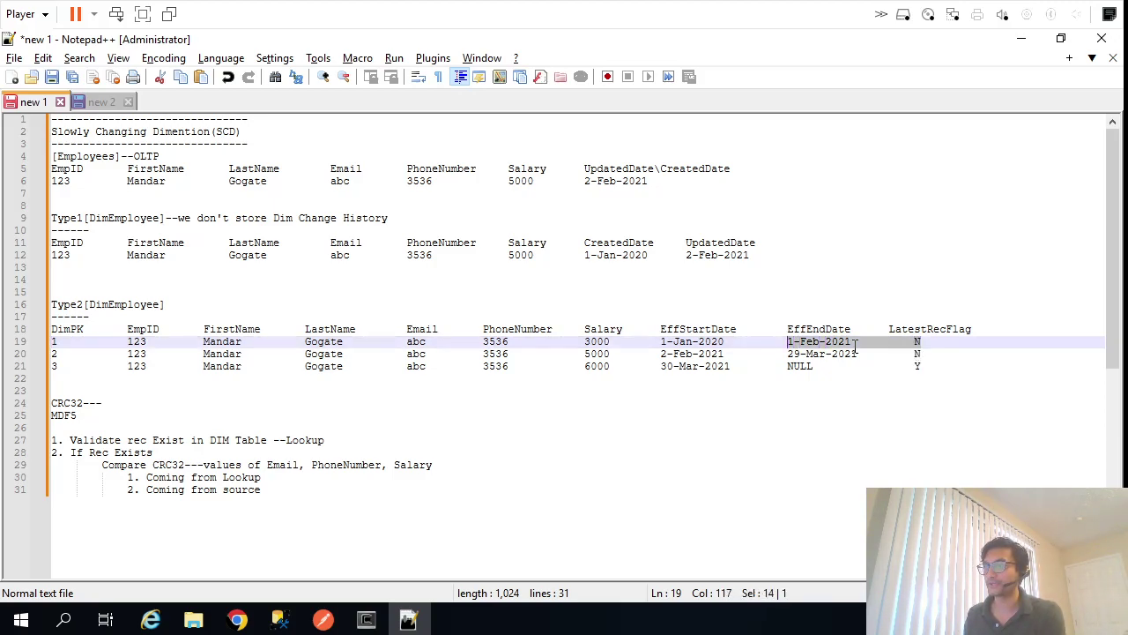
key("shift+Left")
Examine the second Type2 DimEmployee record from its EffStartDate through its LatestRecFlag
key("Down")
key("Home")
key("shift+End")
key("End")
key("shift+Left")
key("shift+Left")
key("shift+Left")
key("shift+Left")
key("shift+Left")
key("shift+Left")
key("shift+Left")
key("shift+Left")
key("shift+Left")
key("shift+Left")
key("shift+Left")
key("shift+Left")
key("shift+Left")
key("shift+Left")
key("shift+Left")
key("shift+Left")
key("shift+Left")
key("shift+Left")
key("shift+Left")
key("shift+Left")
key("shift+Left")
key("shift+Left")
key("shift+Left")
key("shift+Left")
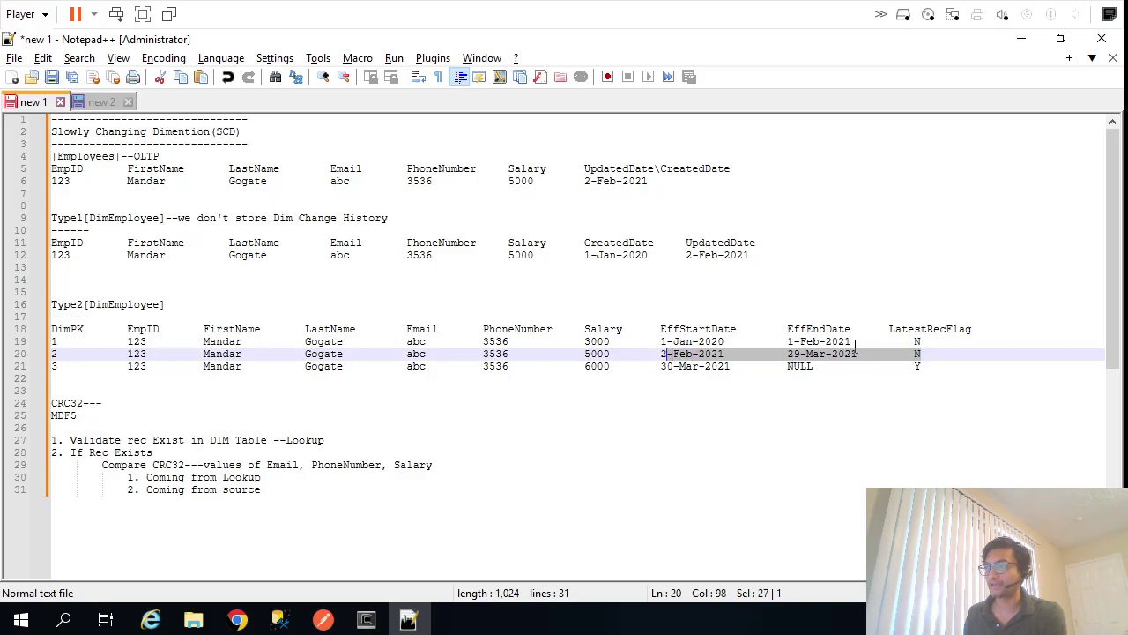
key("shift+Left")
Examine the third Type2 record's LatestRecFlag and salary, along with the Employees OLTP and Type2 DimEmployee headings
key("Down")
key("Home")
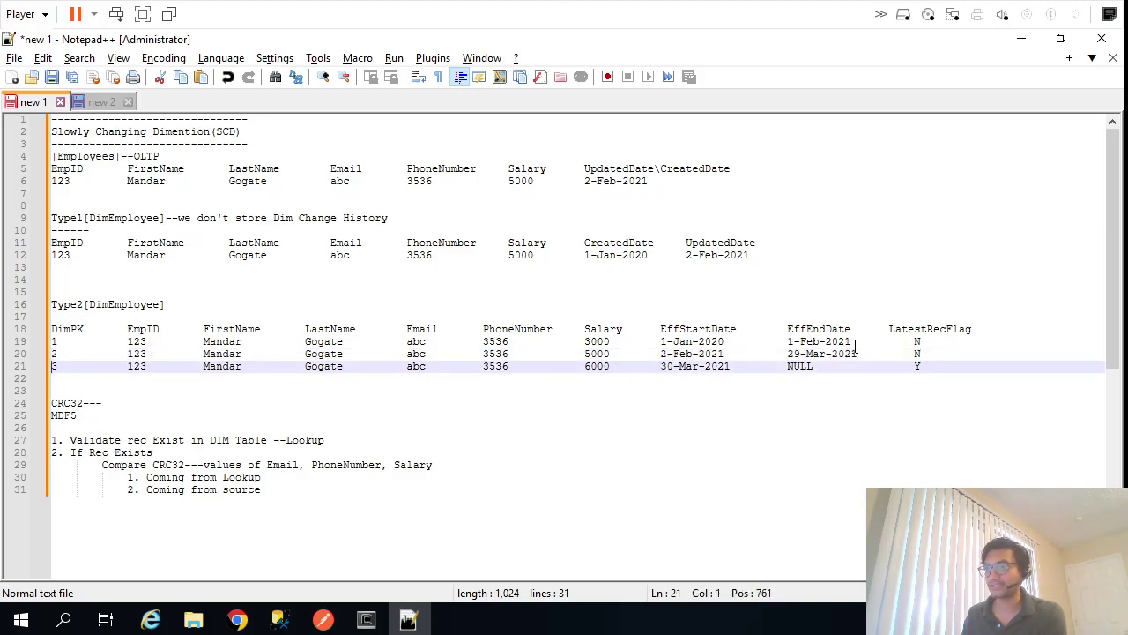
key("shift+End")
key("End")
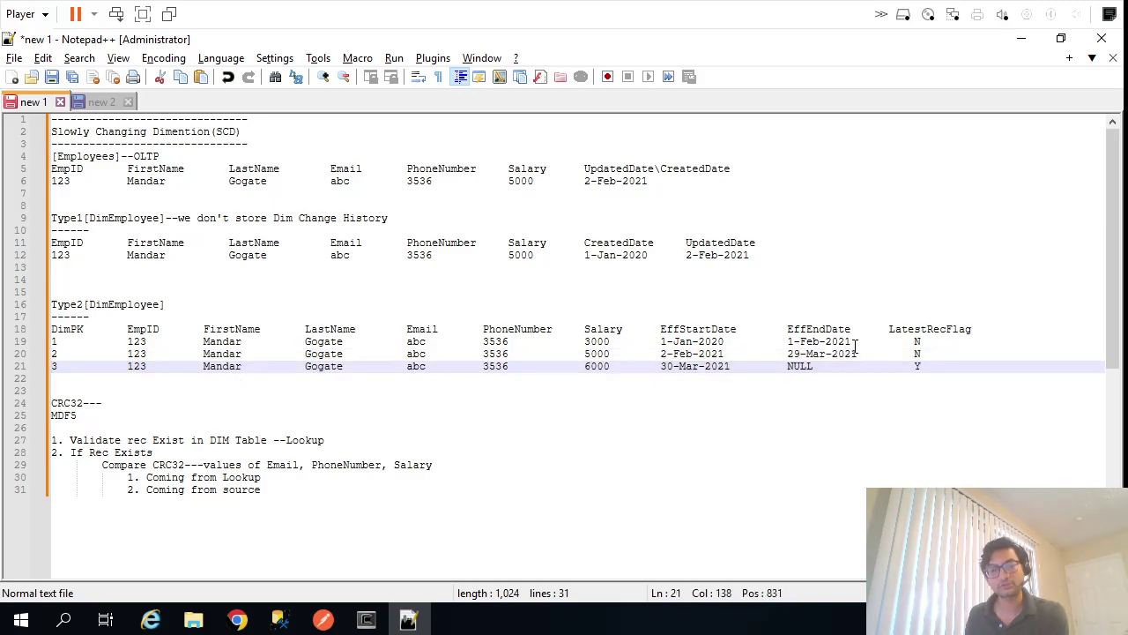
key("shift+Left")
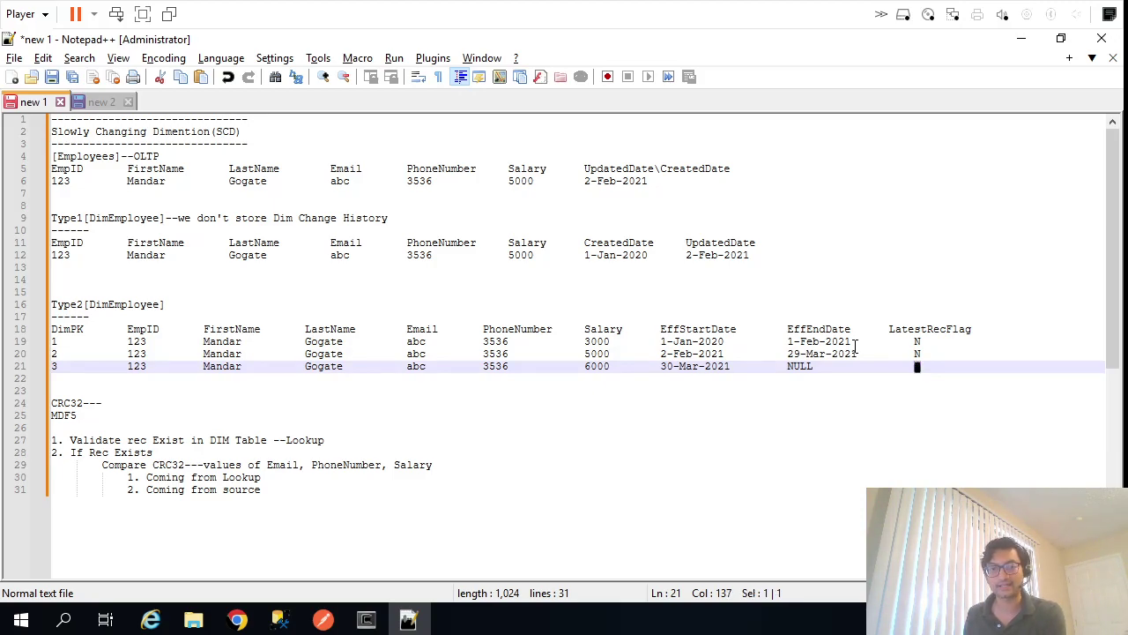
key("Home")
key("ctrl+Right")
key("ctrl+Right")
key("ctrl+Right")
key("ctrl+Right")
key("ctrl+Right")
key("ctrl+Right")
key("ctrl+Right")
key("shift+Right")
key("shift+Right")
key("shift+Right")
key("shift+Right")
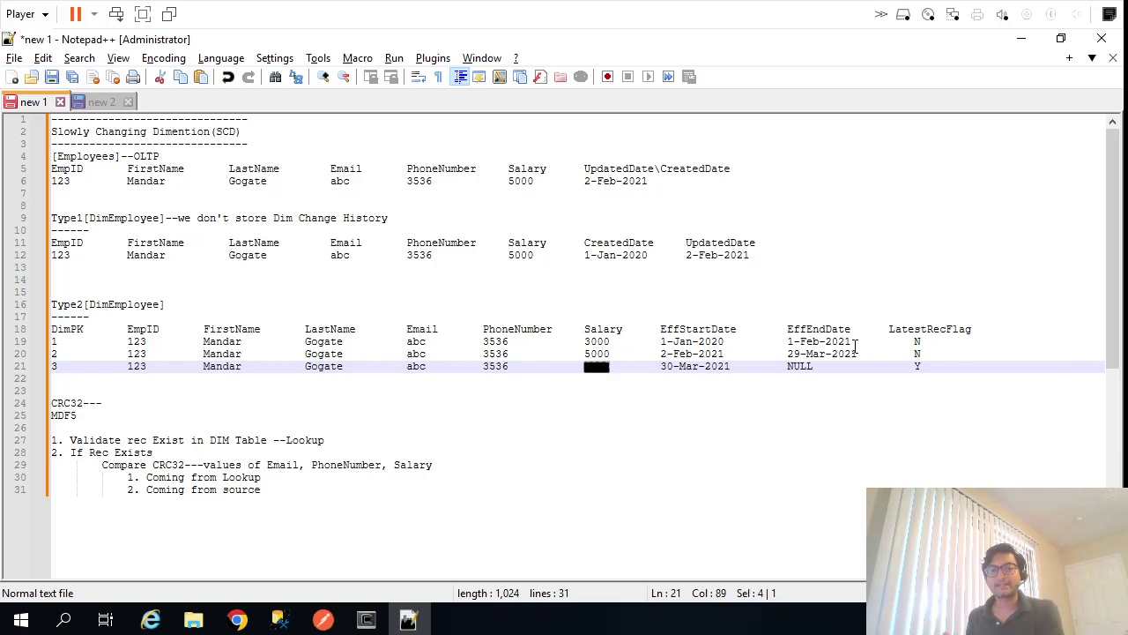
key("Down")
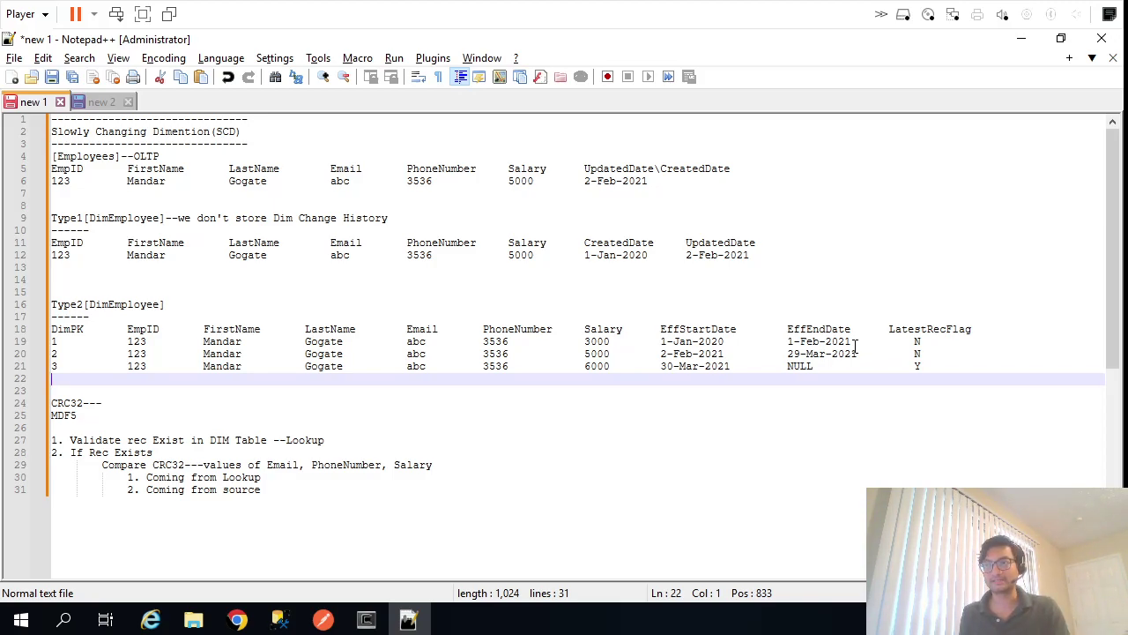
left_click_drag(160, 156, 51, 157)
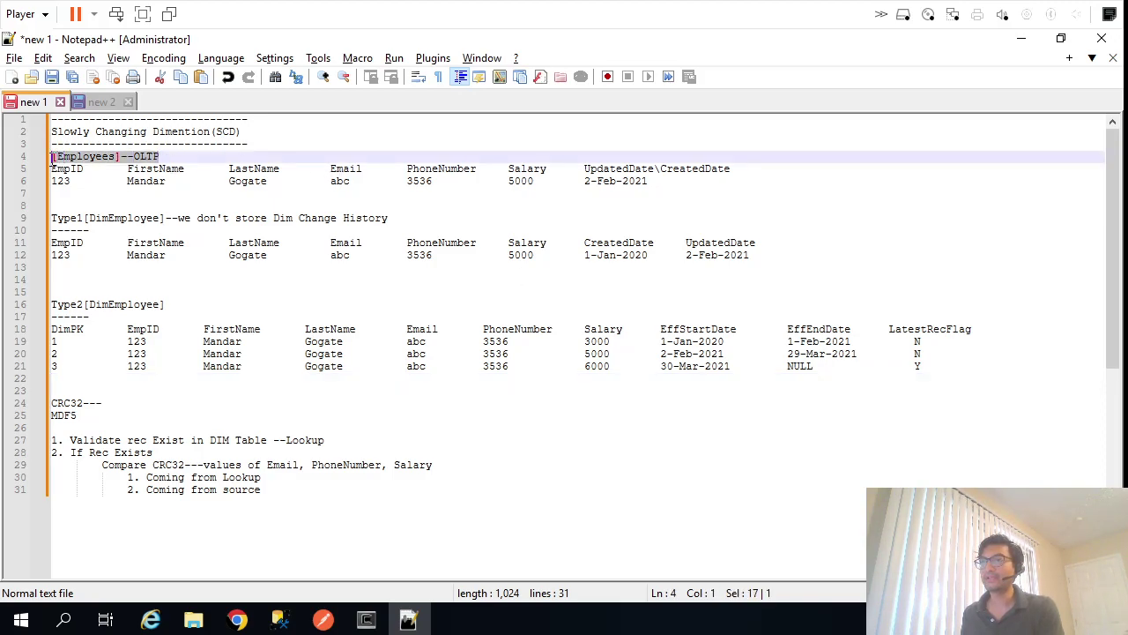
left_click_drag(171, 303, 45, 305)
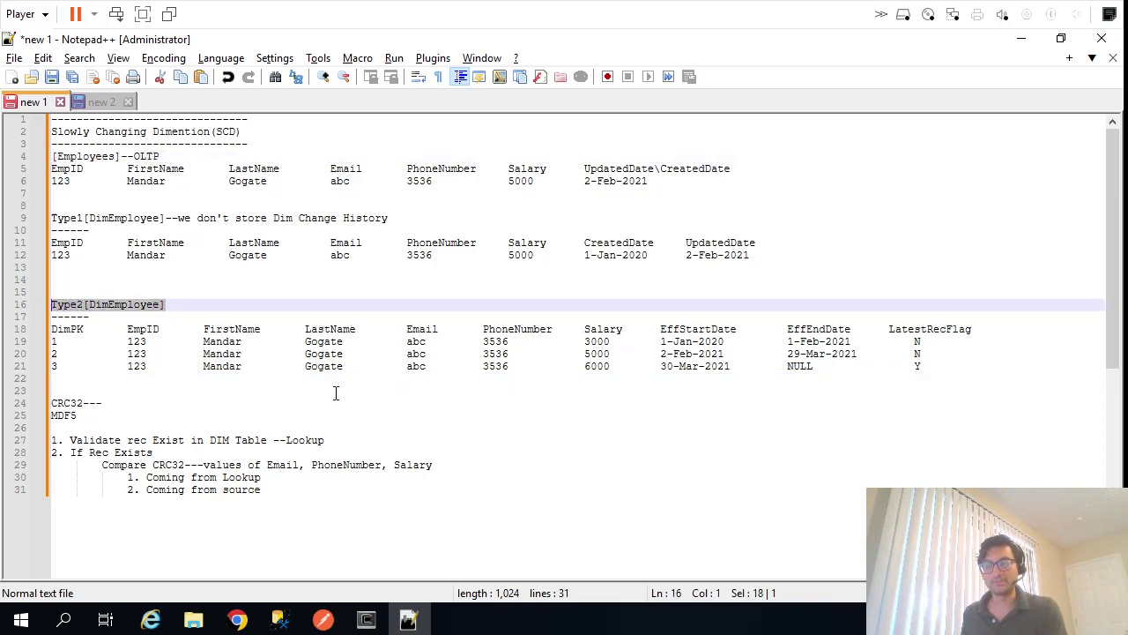
Switch to Informatica Data Integration in Chrome and copy the m_DimEmpLoad mapping into the IncrementalLoad folder of the YouTubeVideos project
left_click(239, 621)
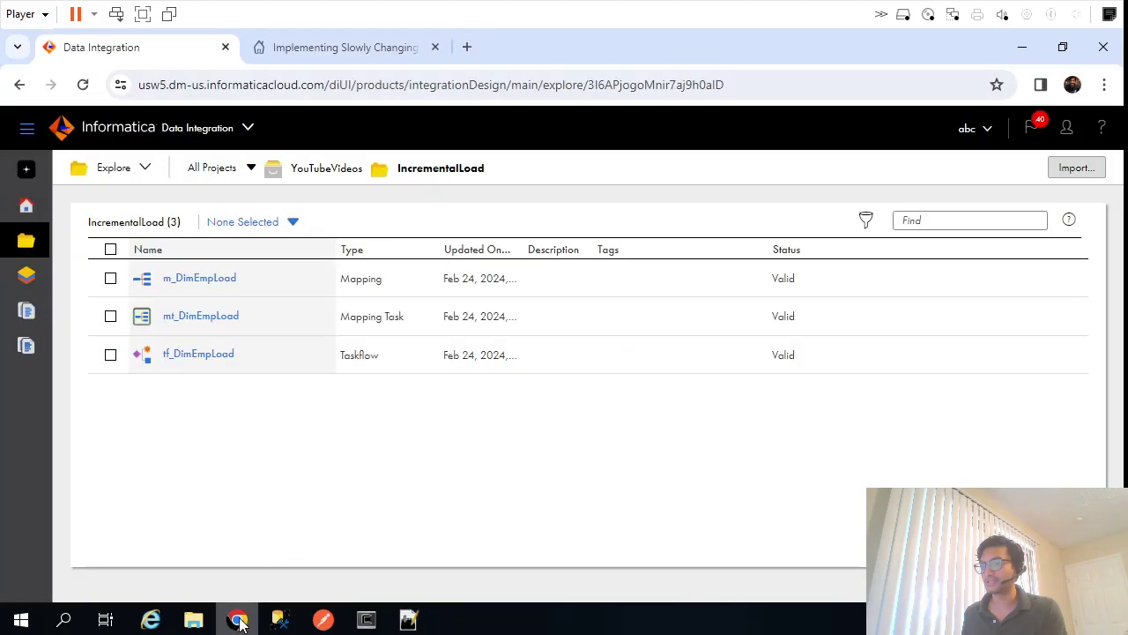
left_click(110, 279)
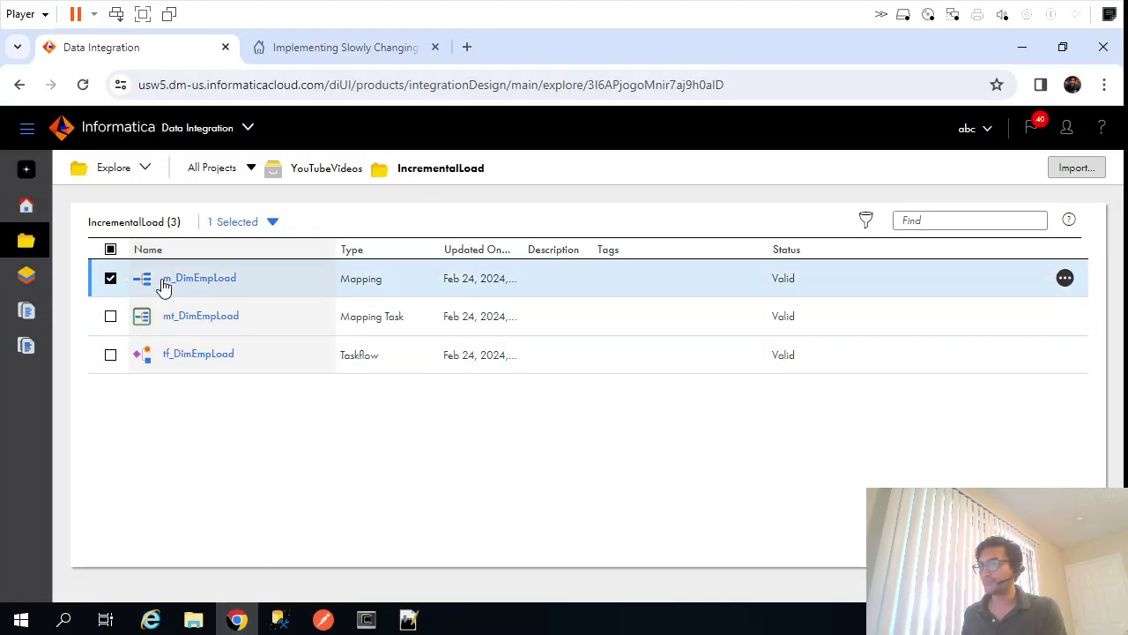
left_click(1065, 279)
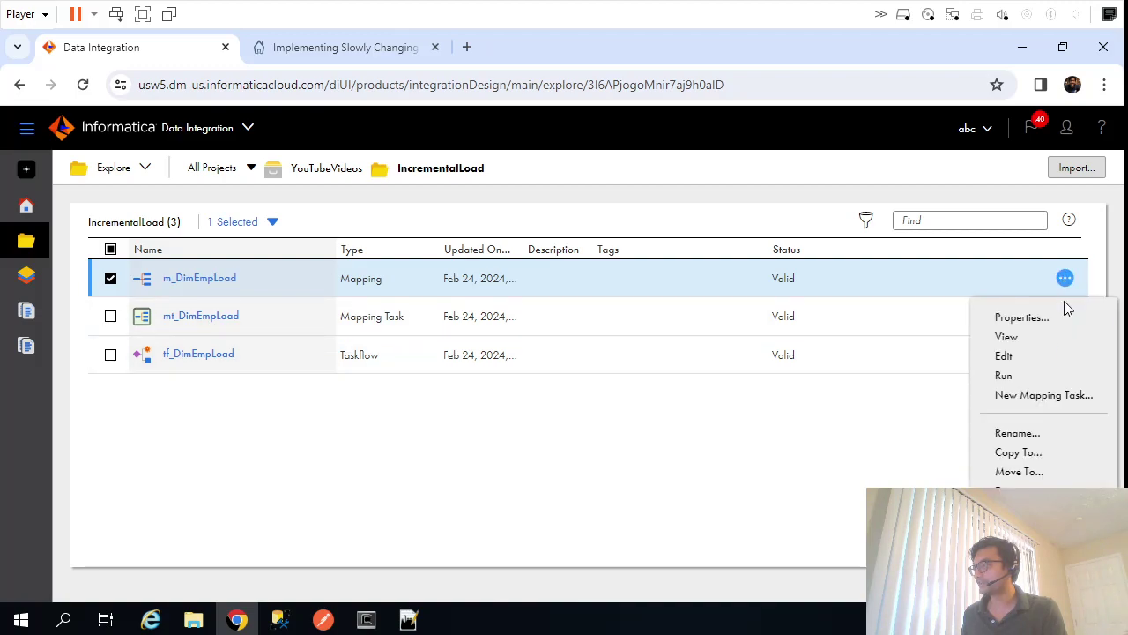
left_click(1018, 452)
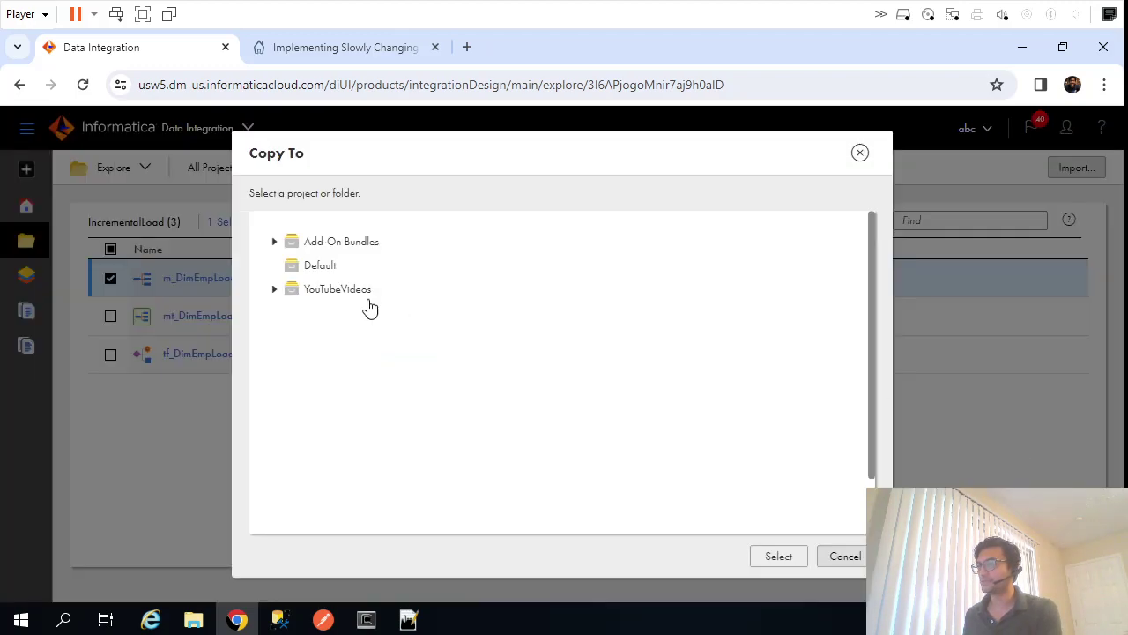
left_click(276, 291)
left_click(344, 315)
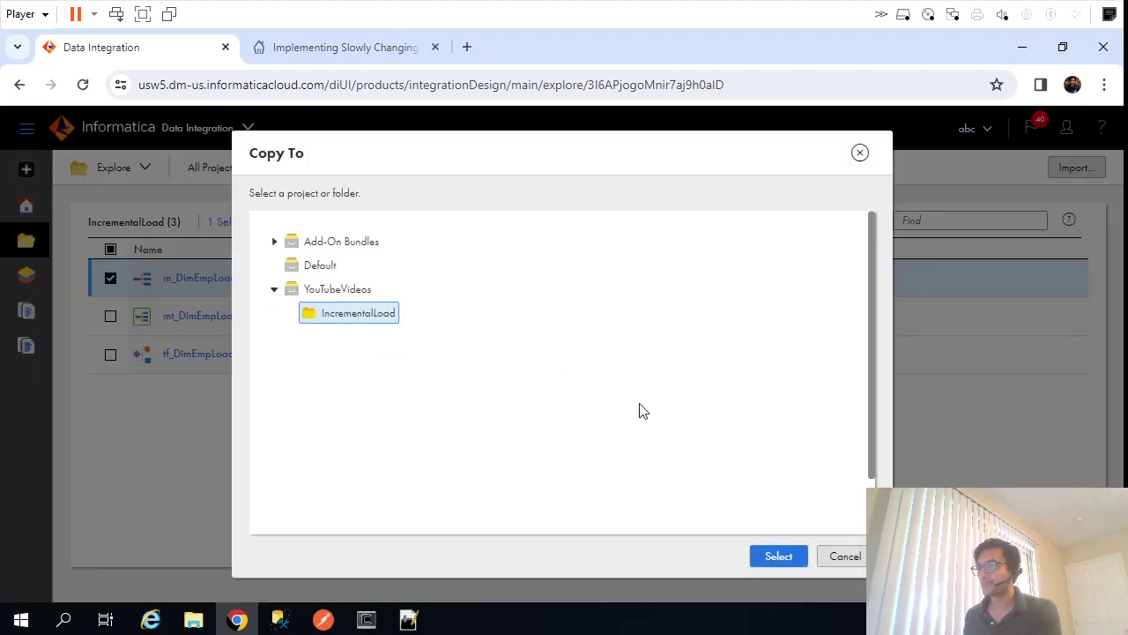
left_click(769, 557)
left_click(705, 435)
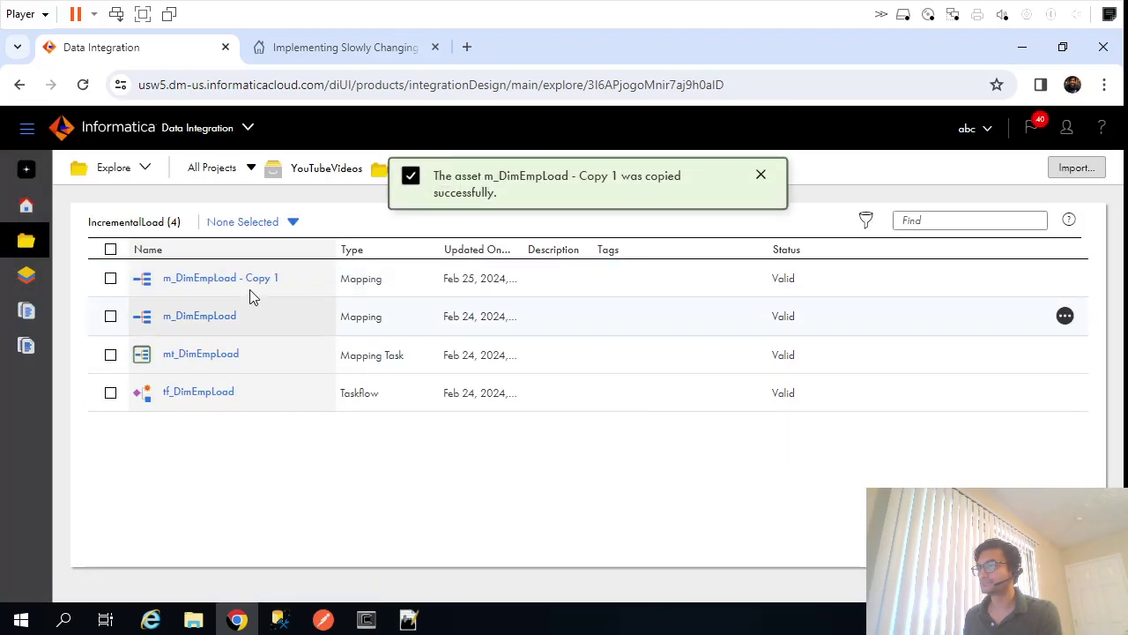
Open the copied mapping, rename it "m_DimEmpLoad - SCD - Type2" and save it
left_click(219, 278)
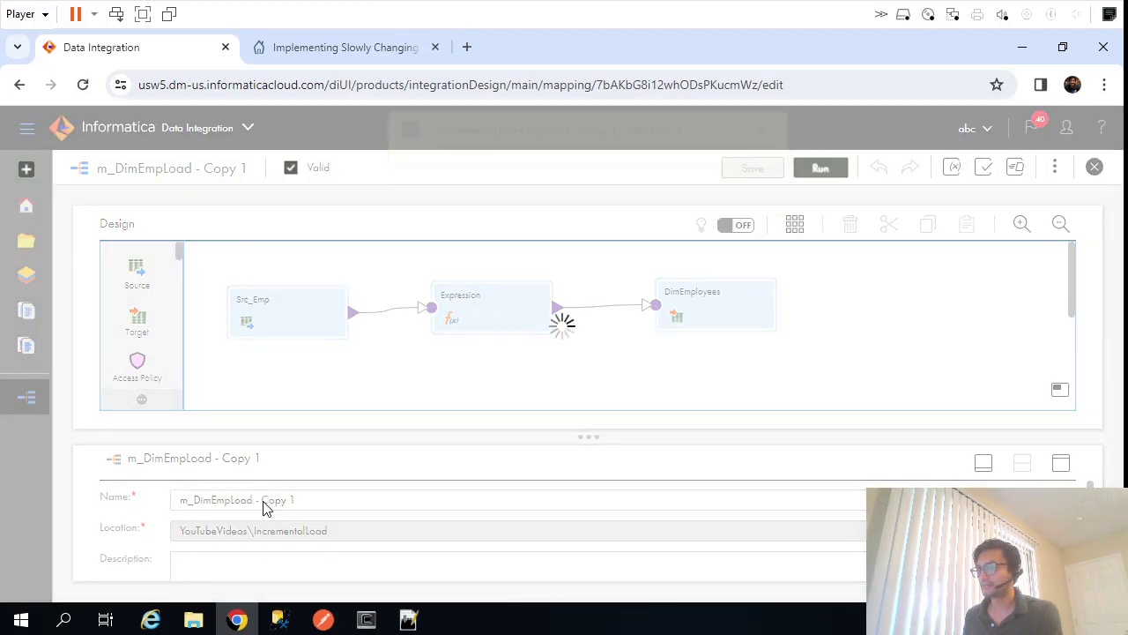
left_click_drag(262, 500, 337, 501)
type("SC")
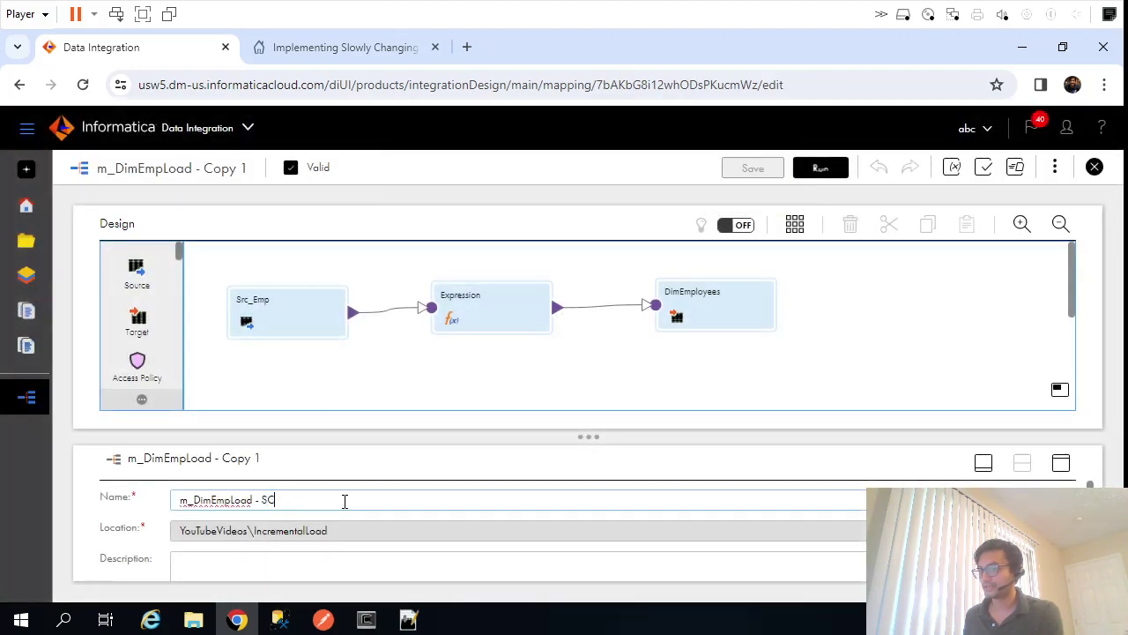
type("D - Type2")
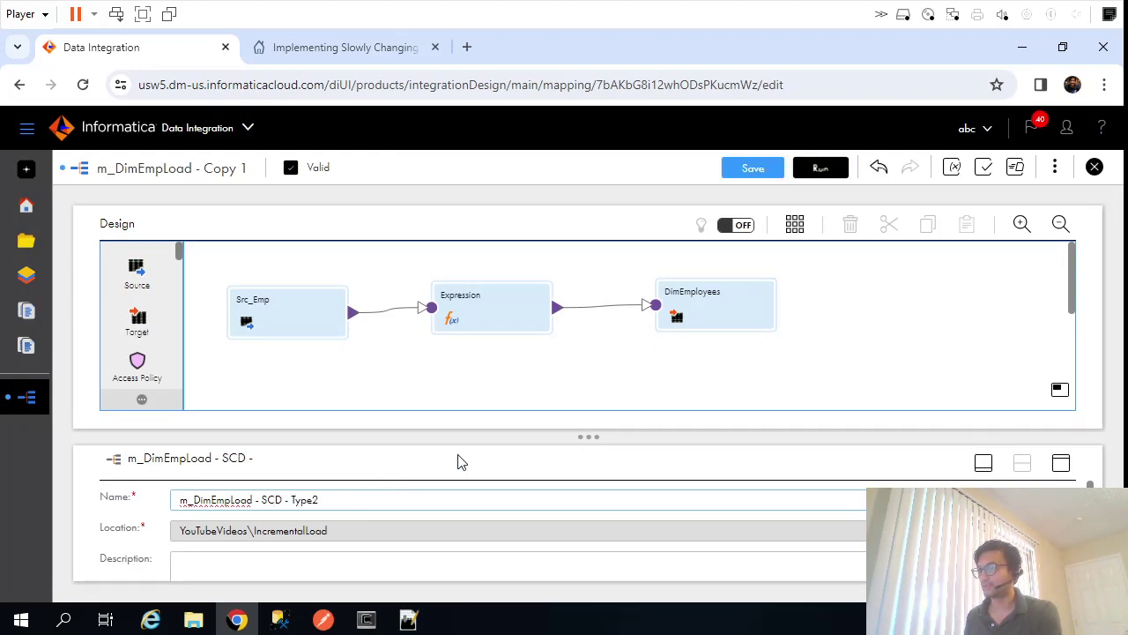
left_click(754, 170)
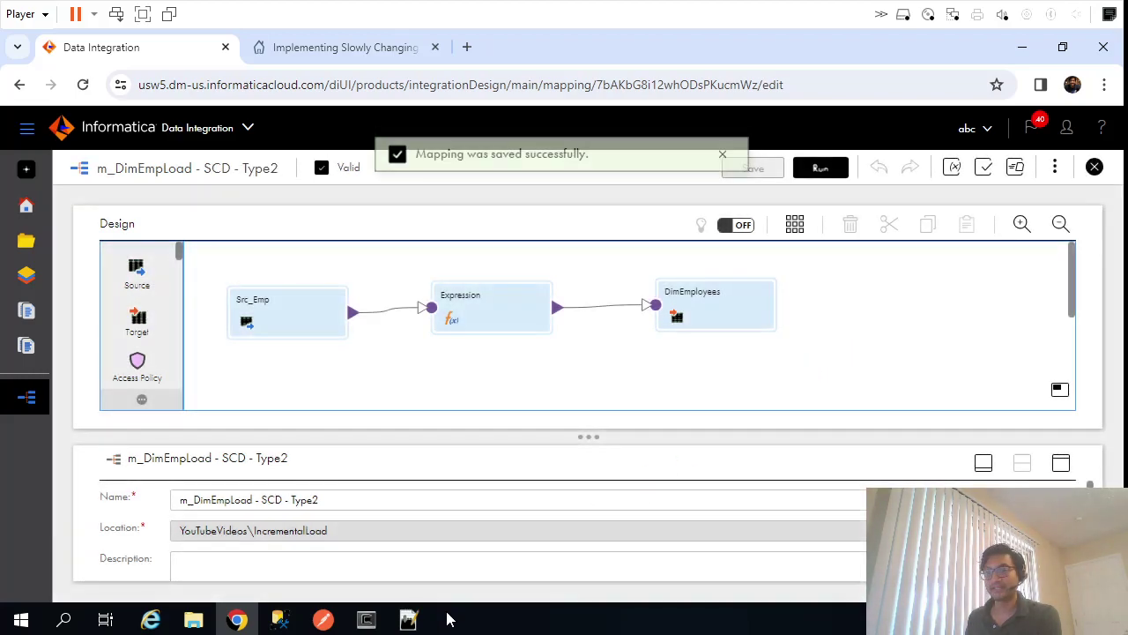
Switch to the Notepad++ notes and examine the Type2 table's columns from EmpID to LastName and from Email to Salary
left_click(413, 624)
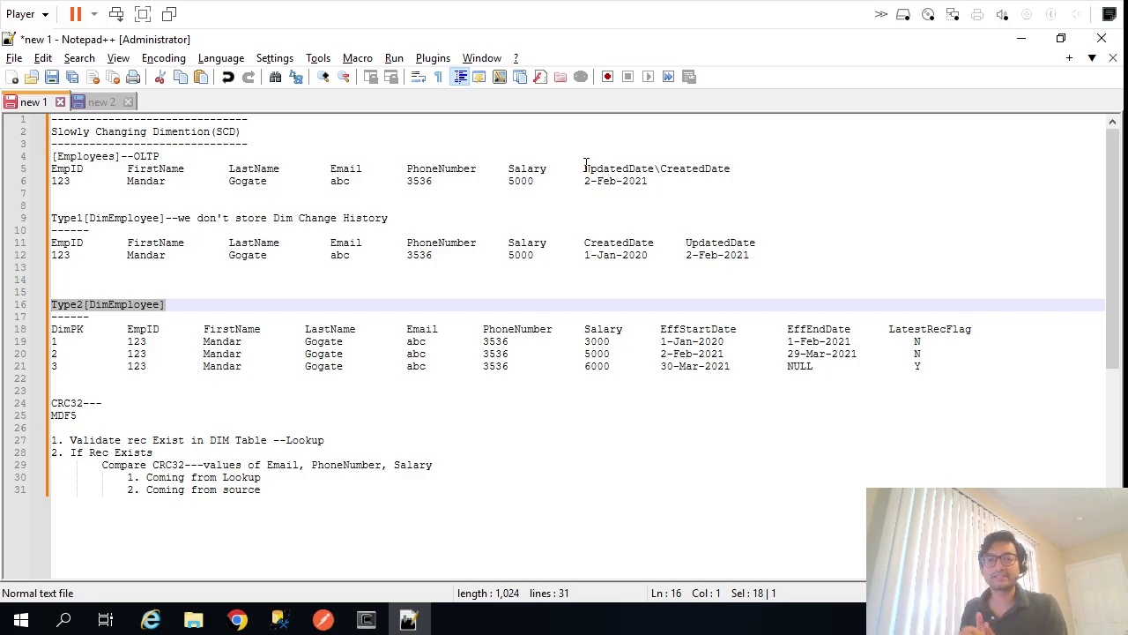
left_click_drag(356, 329, 121, 328)
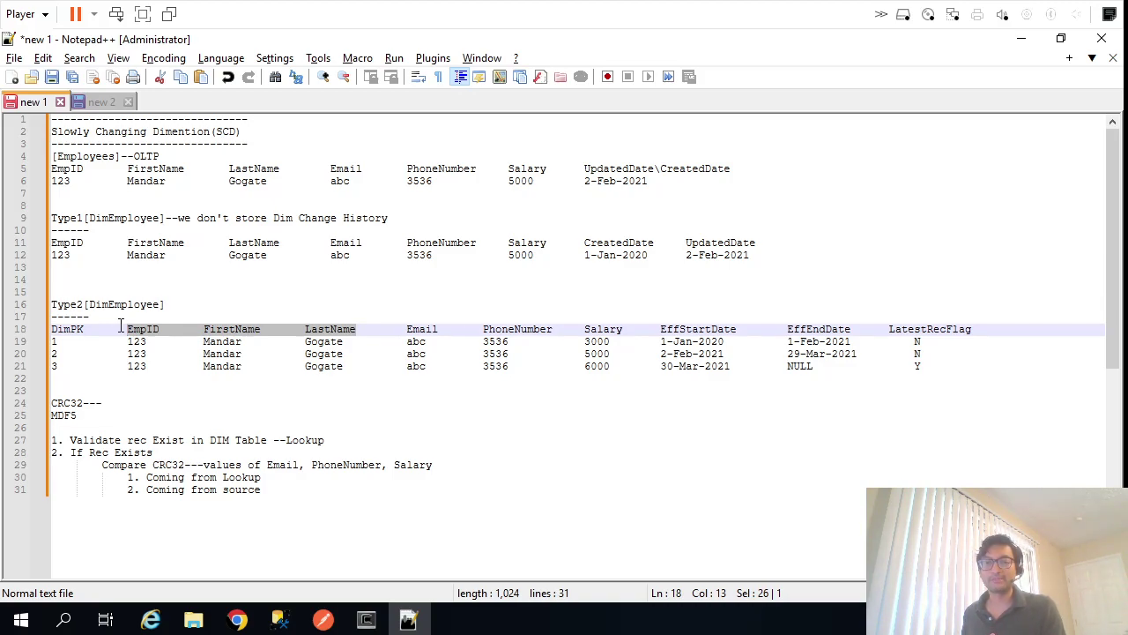
left_click_drag(405, 329, 633, 328)
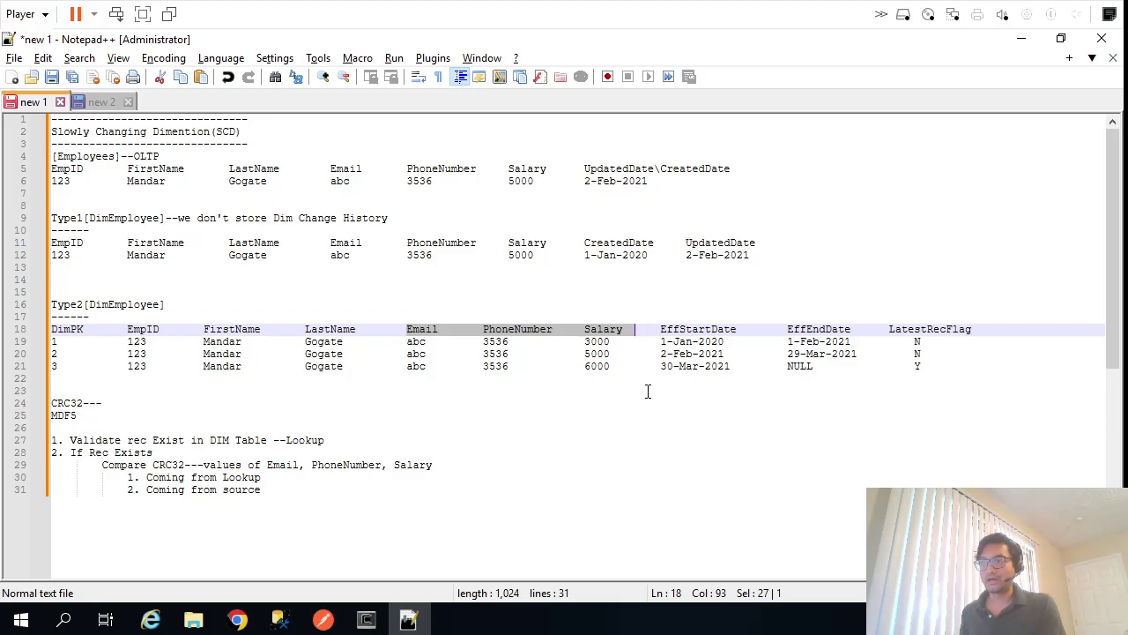
Review the numbered notes on validating records by lookup and comparing CRC32 values from lookup and source
key("Down")
key("Down")
key("Down")
key("Down")
key("Down")
key("Down")
key("Down")
key("Down")
key("Down")
key("Down")
key("Home")
key("ctrl+shift+End")
key("Right")
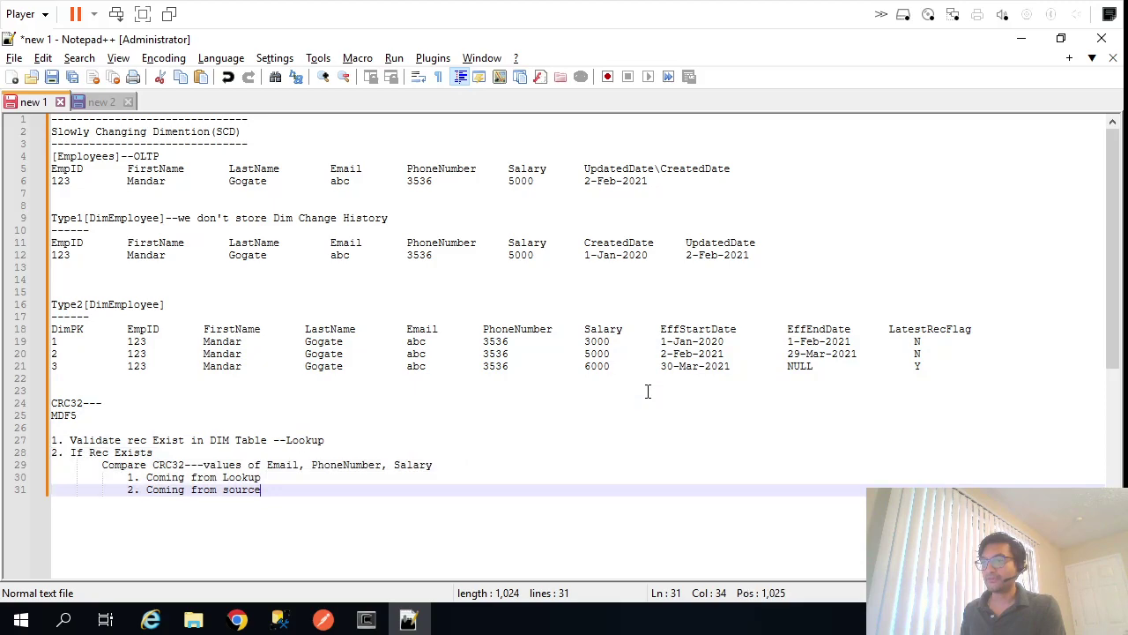
key("Up")
key("Up")
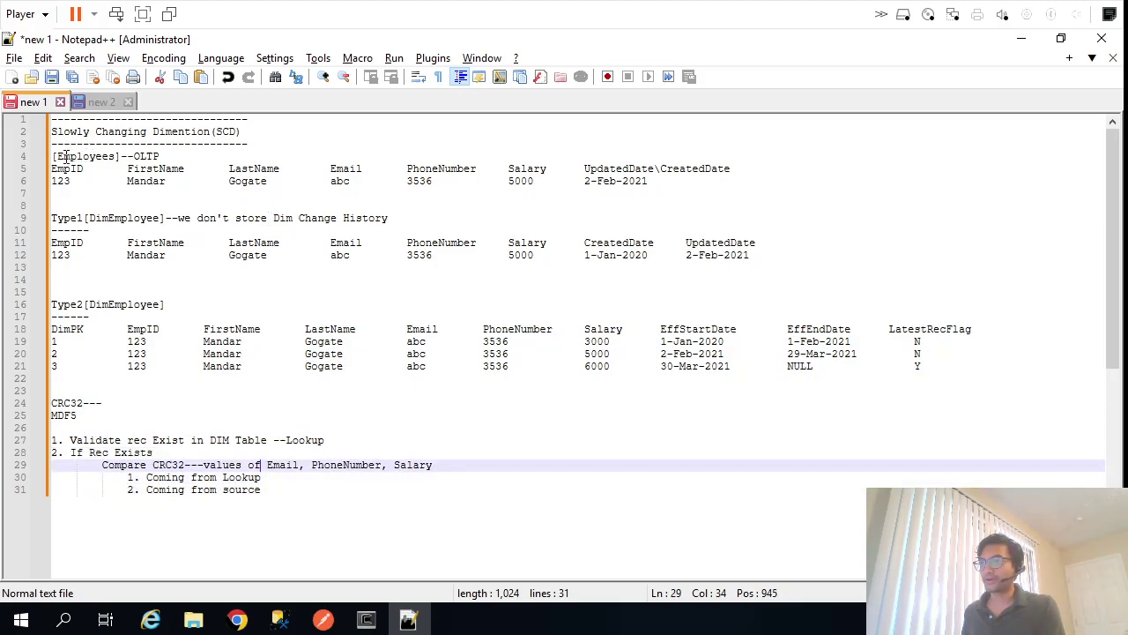
Compare the Email, PhoneNumber and Salary columns in the OLTP and Type2 tables, and review the CRC32 and MDF5 lines
left_click_drag(330, 169, 560, 168)
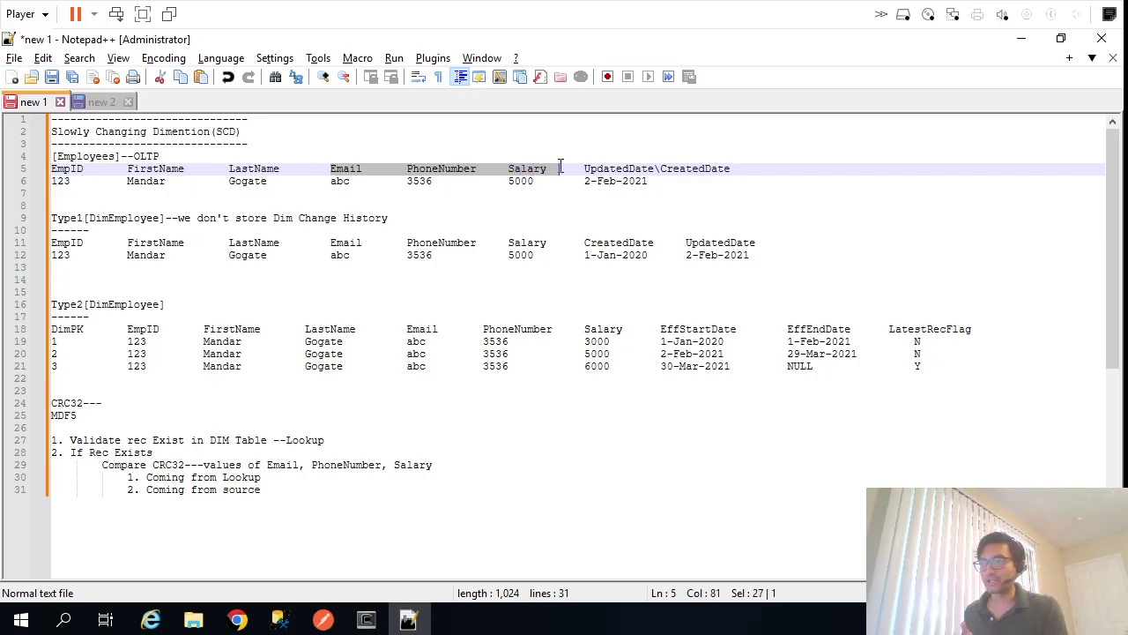
left_click_drag(406, 328, 623, 332)
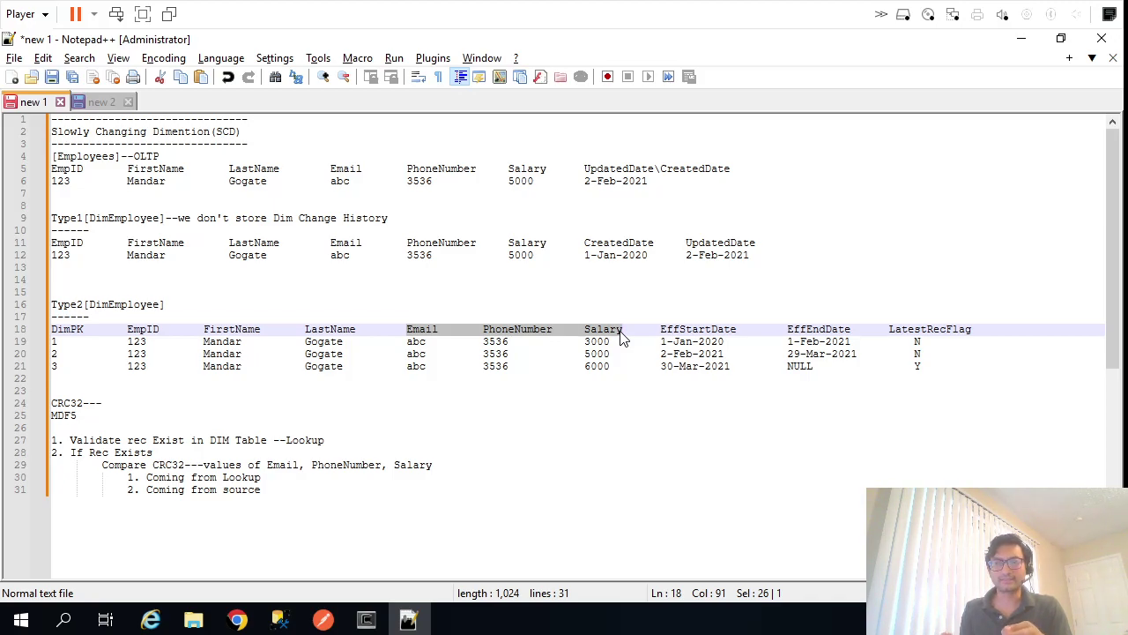
key("Down")
key("Down")
key("Down")
key("Down")
key("Down")
key("Down")
key("Down")
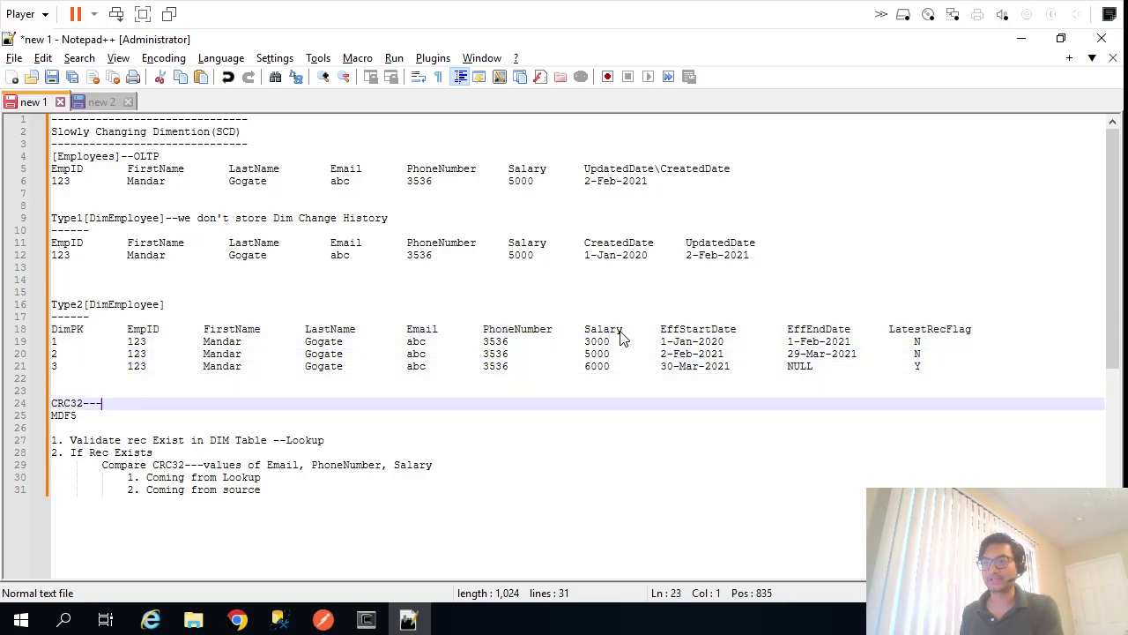
key("shift+Up")
key("shift+Home")
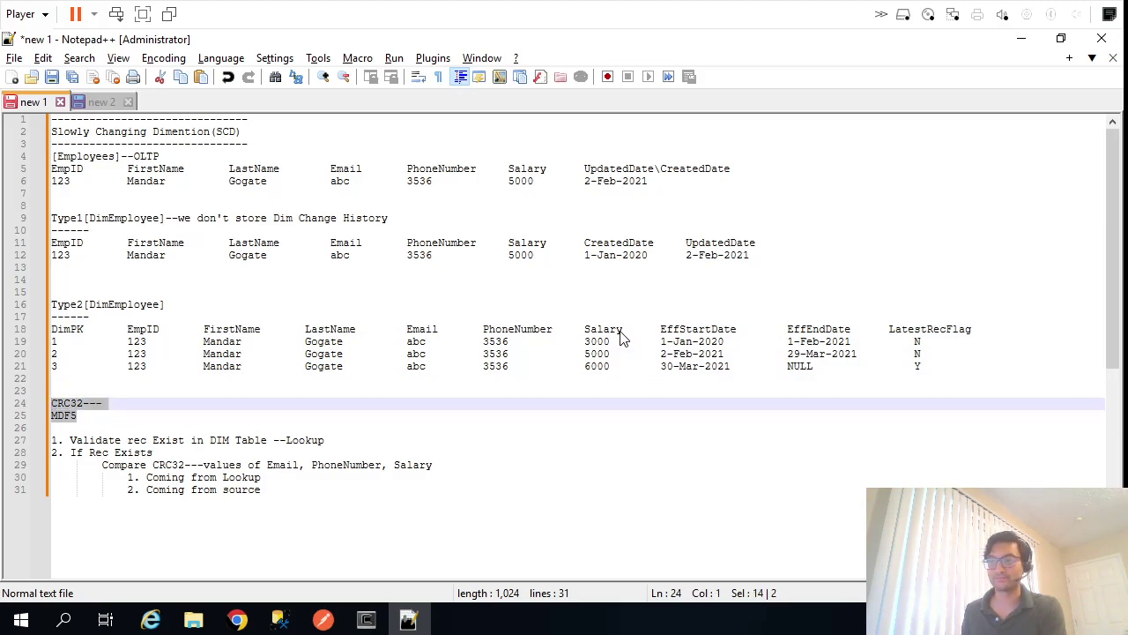
key("Down")
key("Up")
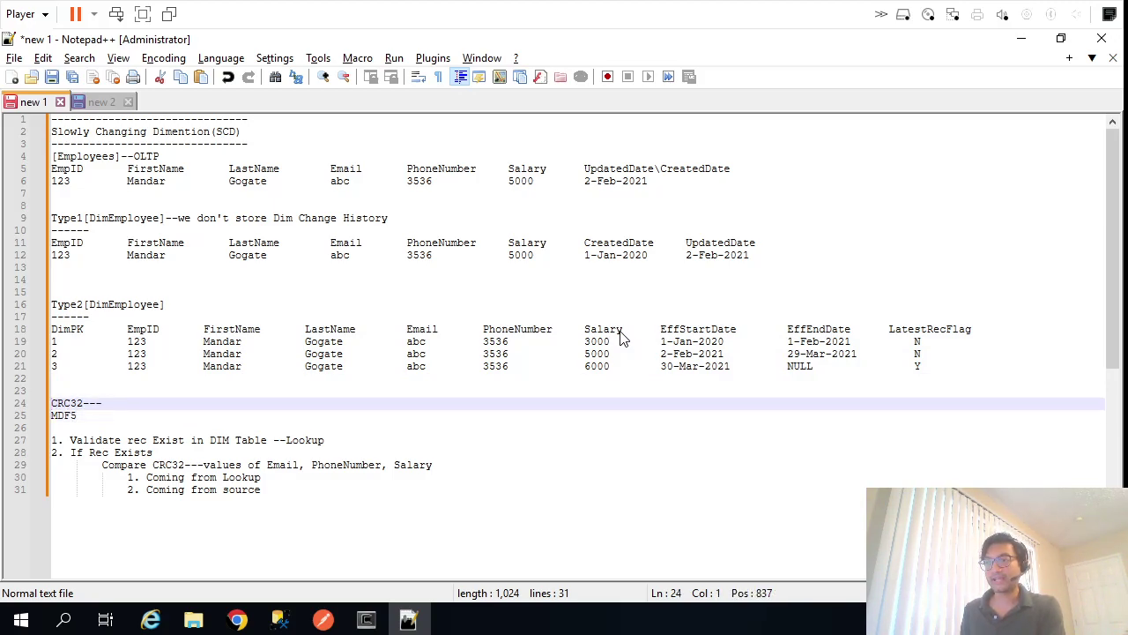
Examine the Type2 table's column header row and the CRC32 line in the notes
left_click(491, 331)
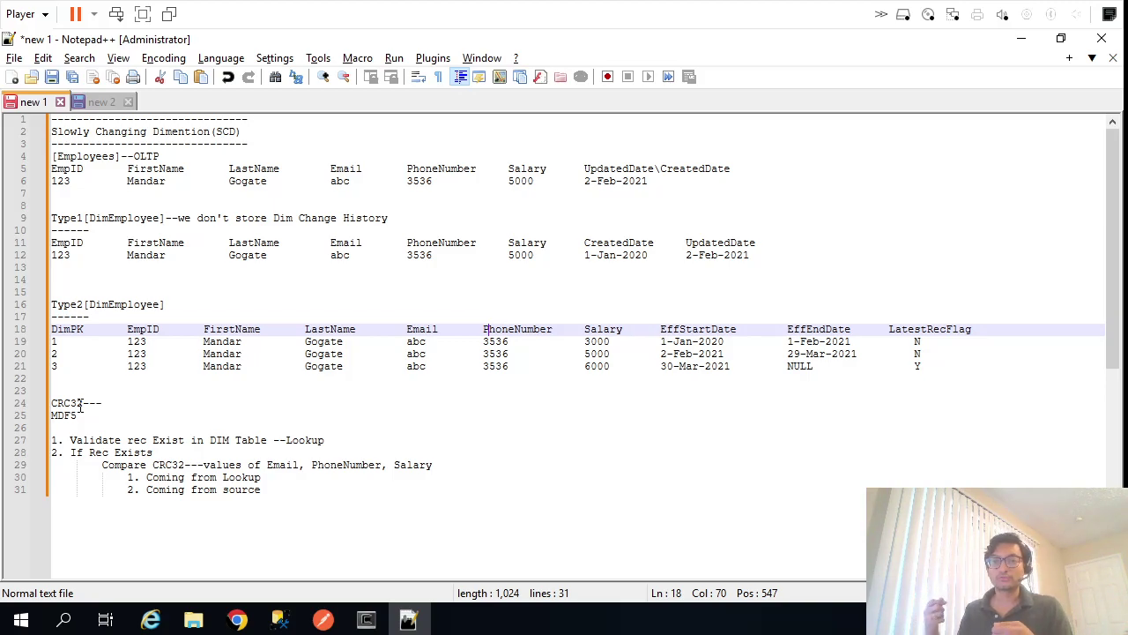
key("Home")
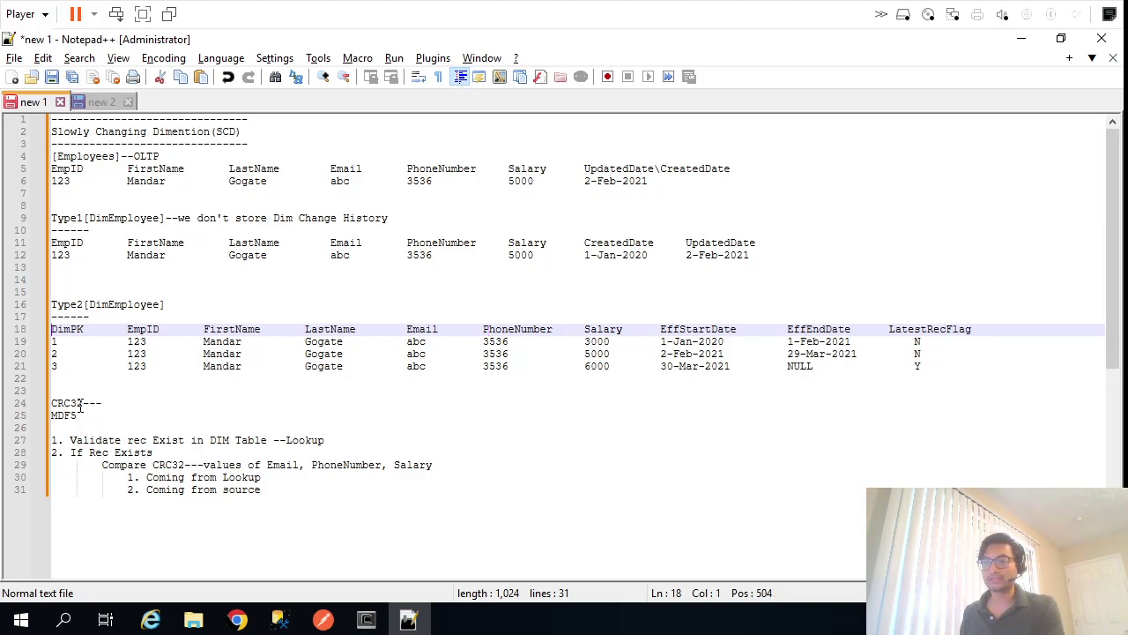
key("Down")
key("Down")
key("Down")
key("Down")
key("Down")
key("Down")
key("shift+End")
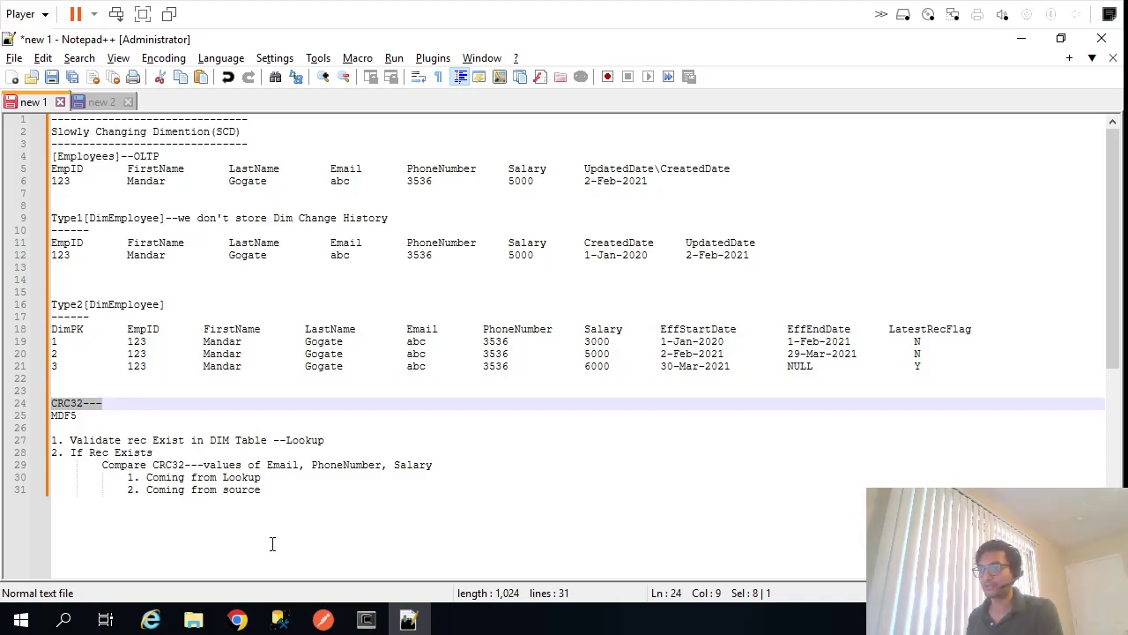
Switch to Data Integration in Chrome and reposition the Expression and DimEmployees transformations to widen the gap between them
left_click(237, 619)
left_click_drag(513, 322, 469, 303)
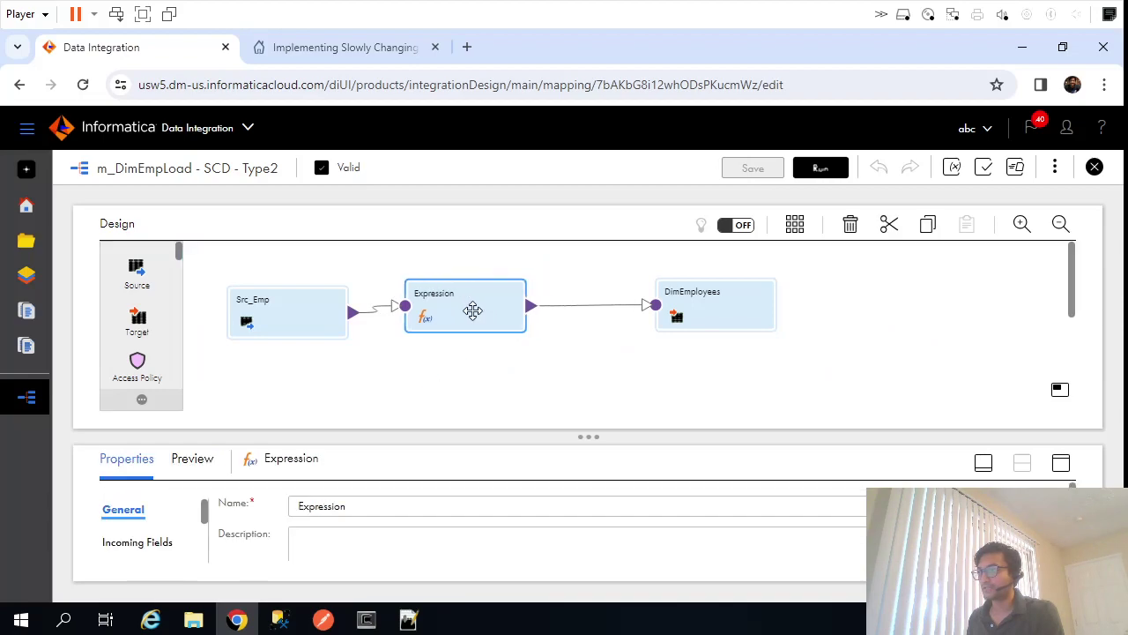
left_click_drag(708, 297, 743, 284)
left_click(467, 301)
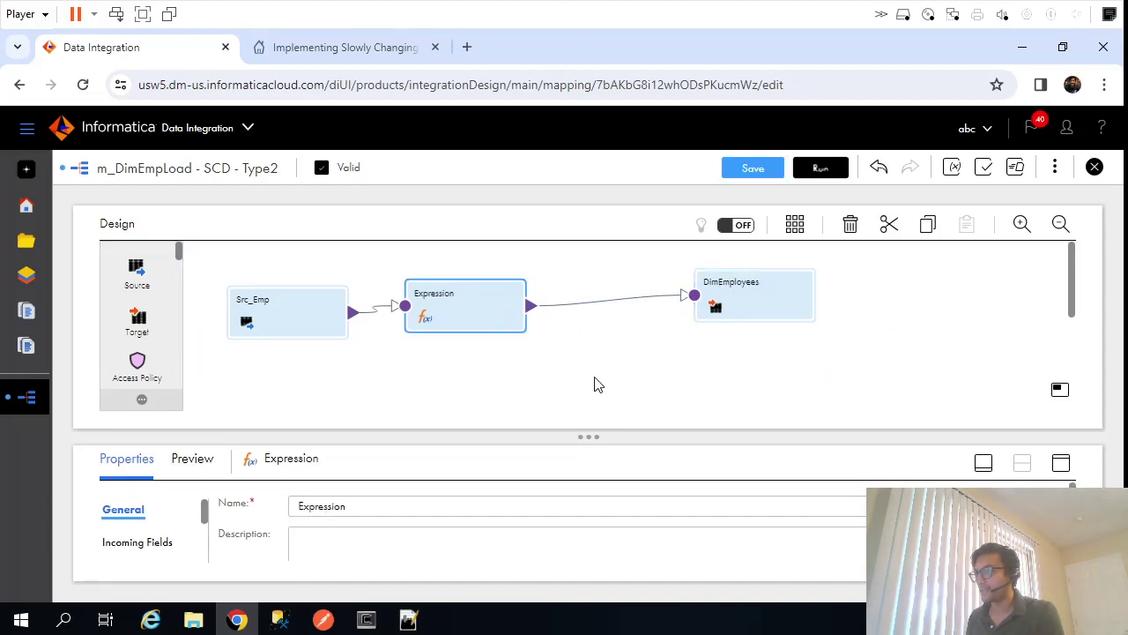
Start a new variable field in the Expression transformation and name it V_CRC32_SourceEMP
left_click(1061, 463)
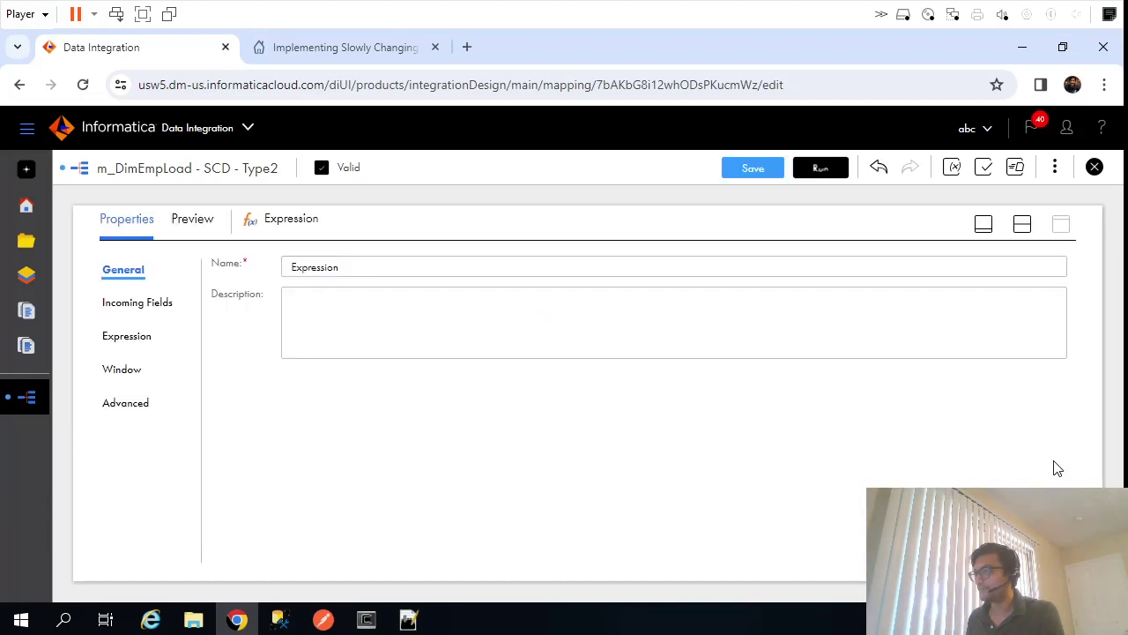
left_click(131, 342)
left_click(991, 321)
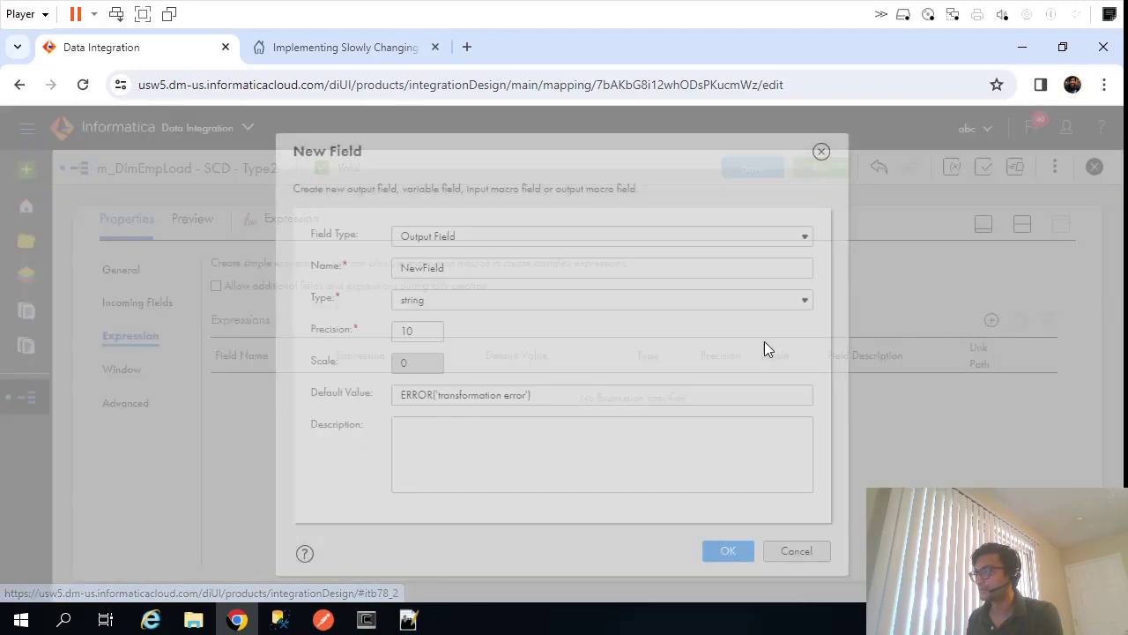
left_click(479, 251)
left_click(446, 271)
left_click(441, 283)
type("V_CRC")
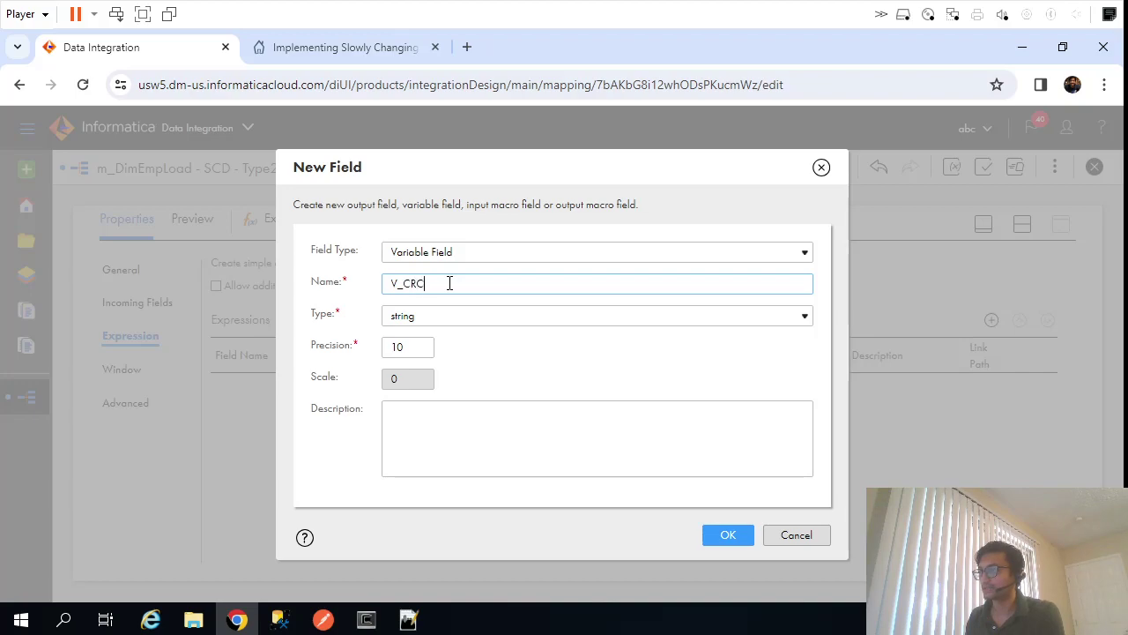
type("32_")
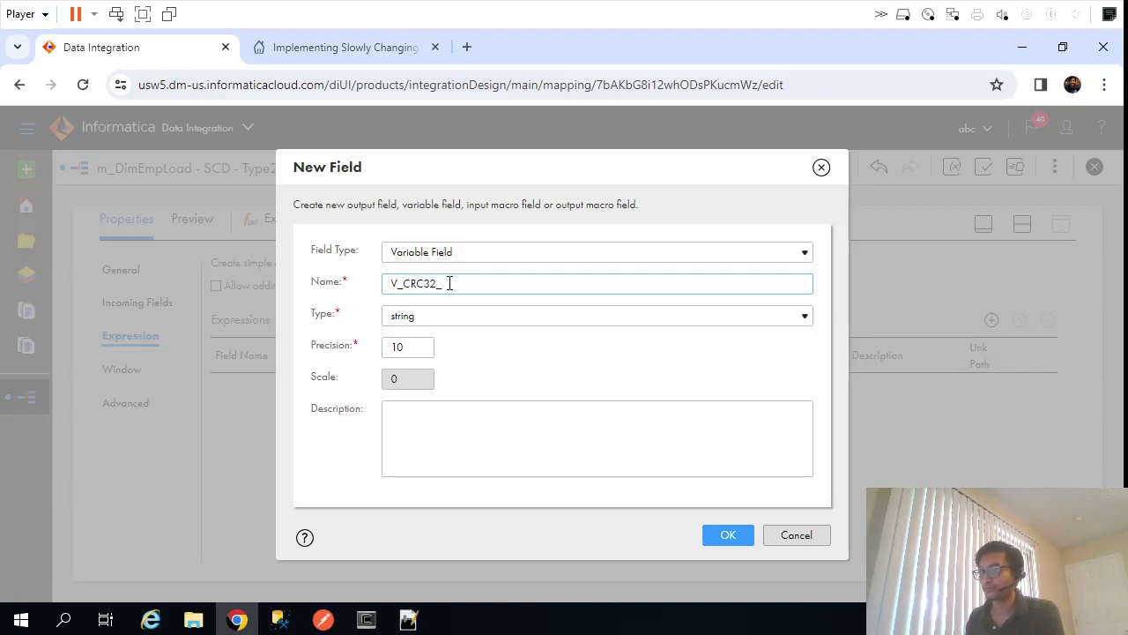
type("Emp")
key("BackSpace")
key("BackSpace")
type("ourceS")
key("BackSpace")
type("EMP")
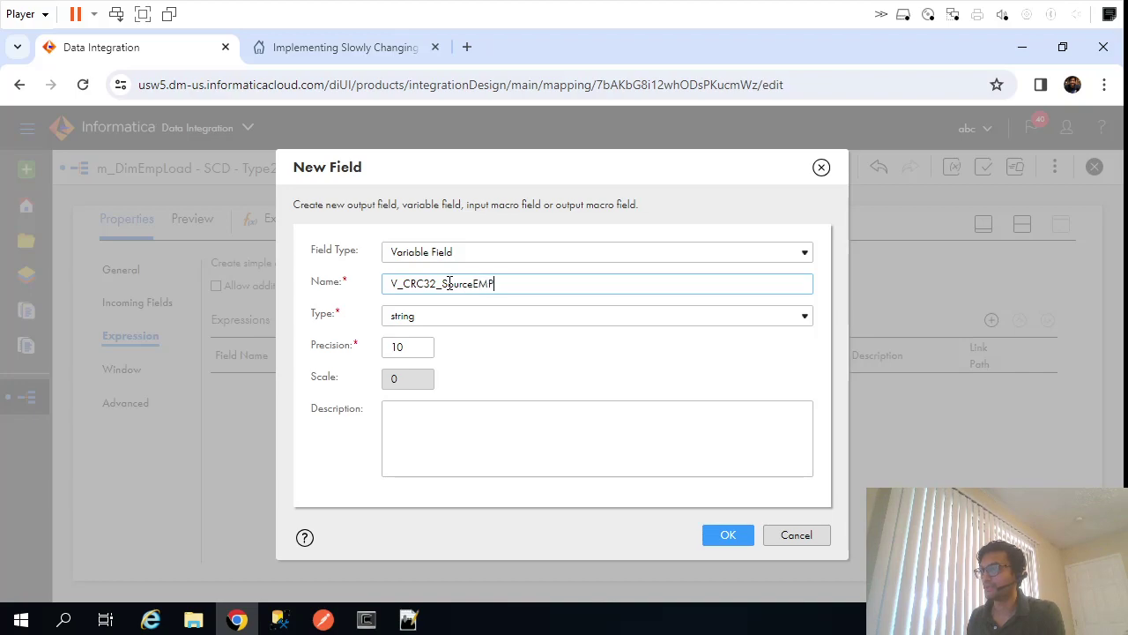
Set the new variable field's type to integer and create it
left_click_drag(444, 286, 525, 284)
left_click_drag(525, 285, 381, 294)
left_click(467, 317)
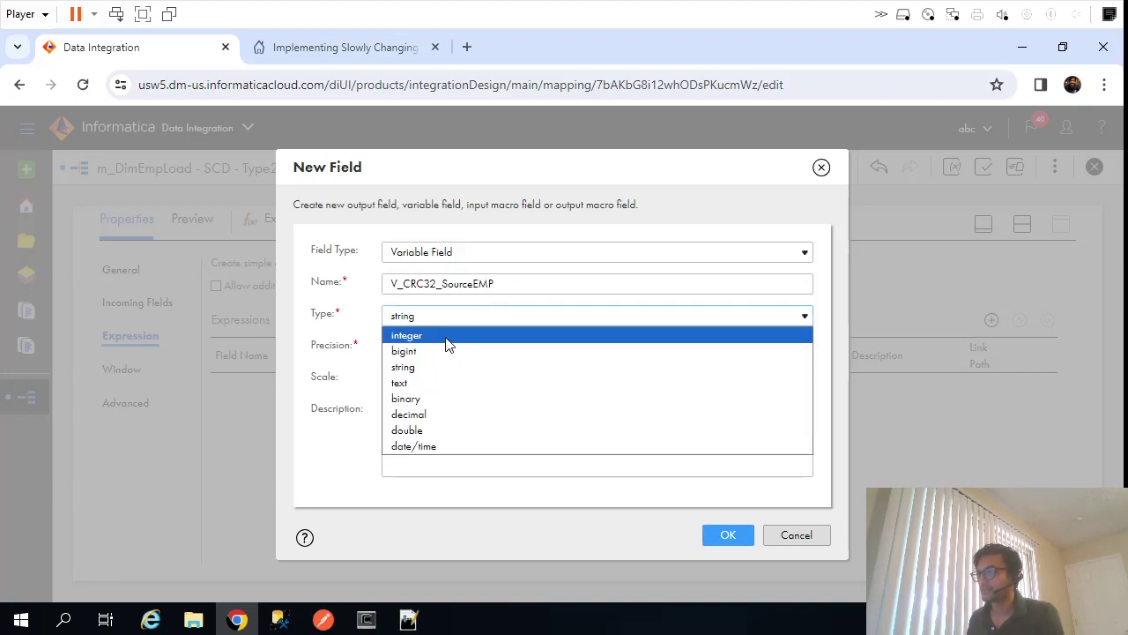
left_click(448, 334)
left_click(730, 536)
Check the comparison columns in the notes and begin V_CRC32_SourceEMP's expression by concatenating EMAIL and PHONE_NUMBER with ||
left_click(369, 389)
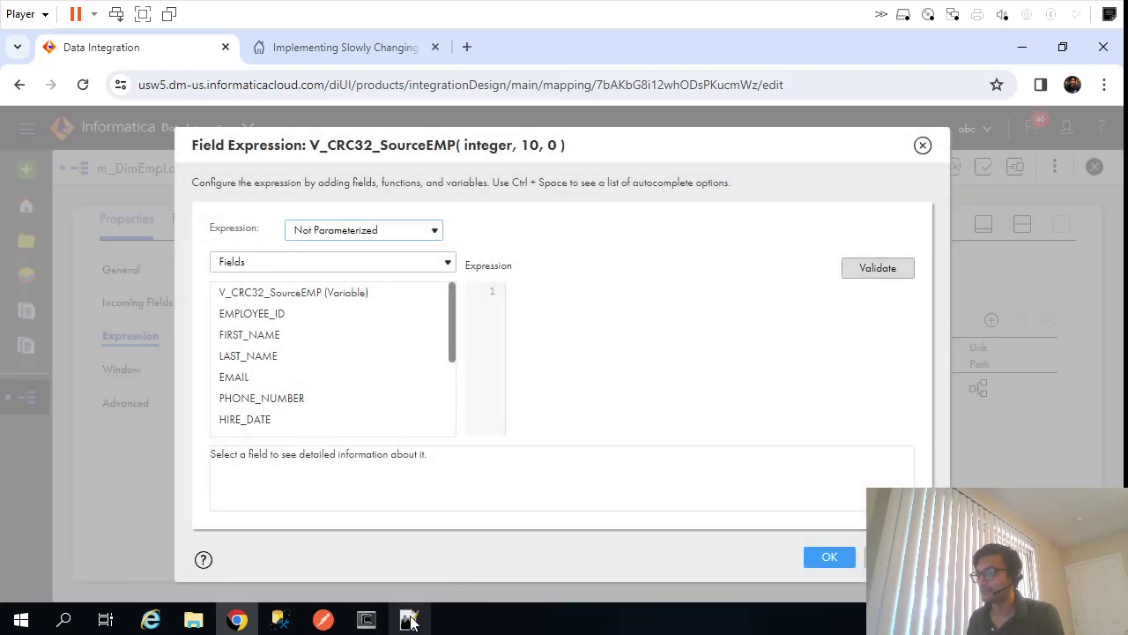
left_click(408, 619)
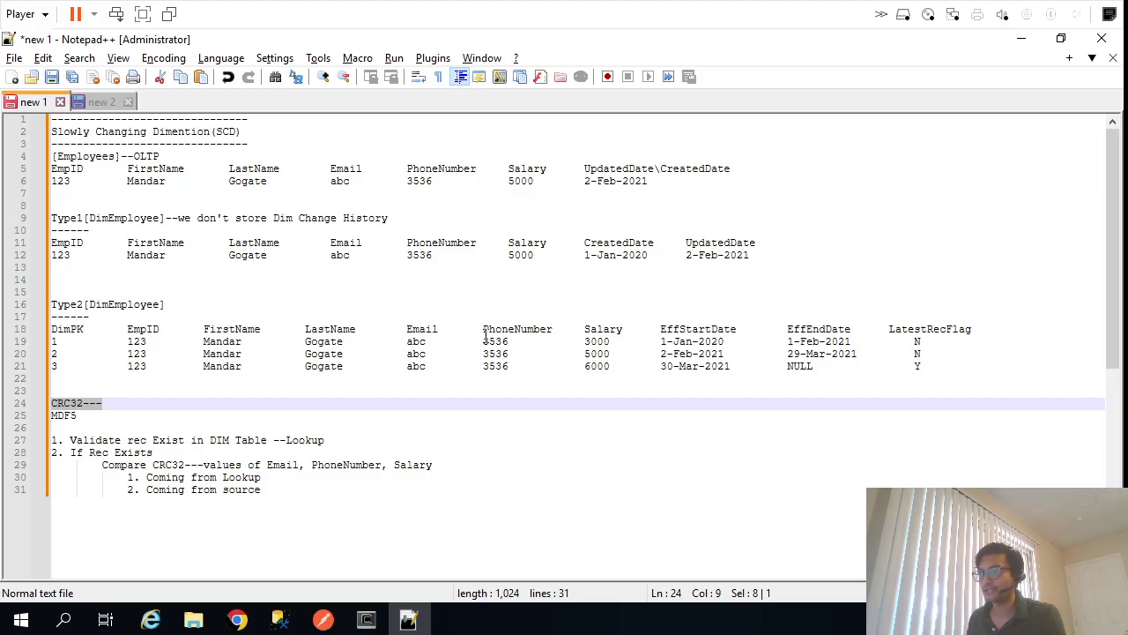
key("alt+Tab")
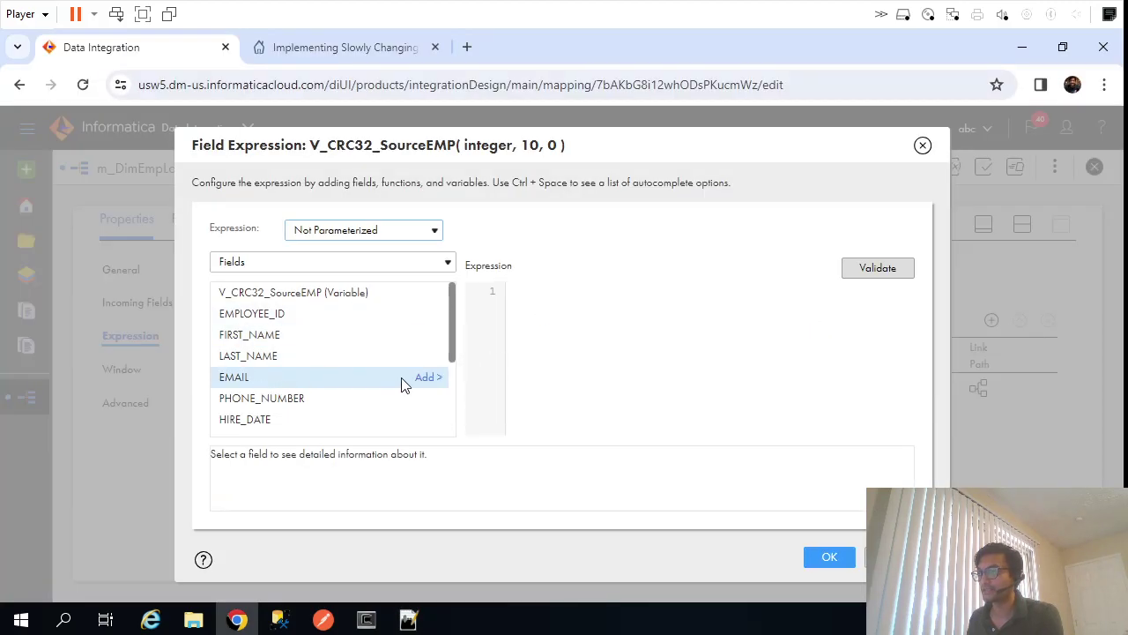
left_click(429, 377)
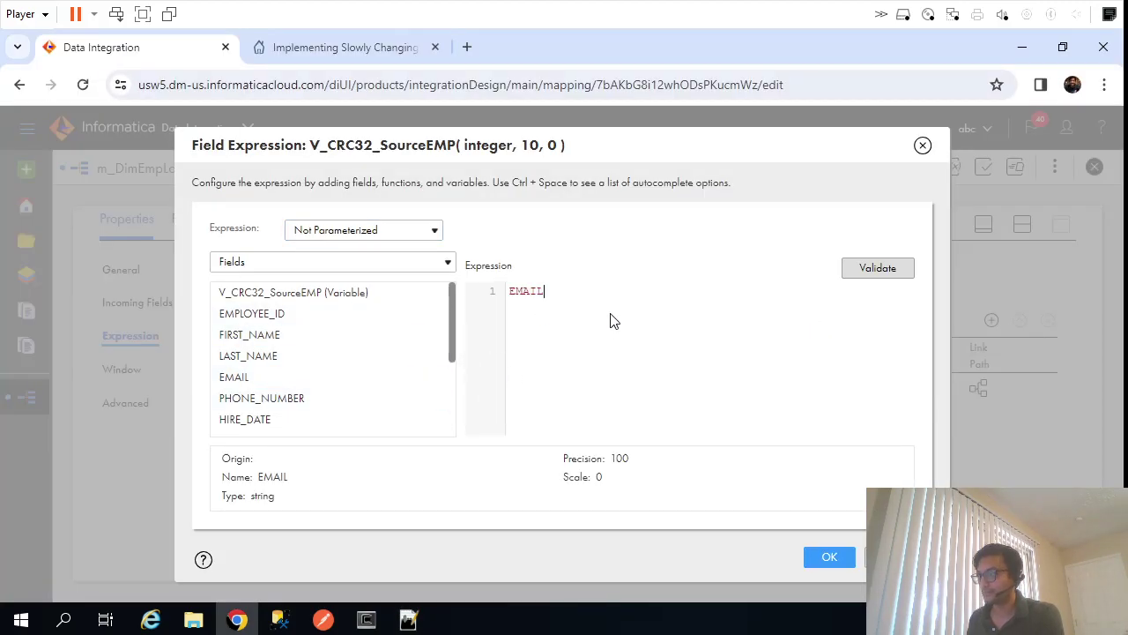
type("||")
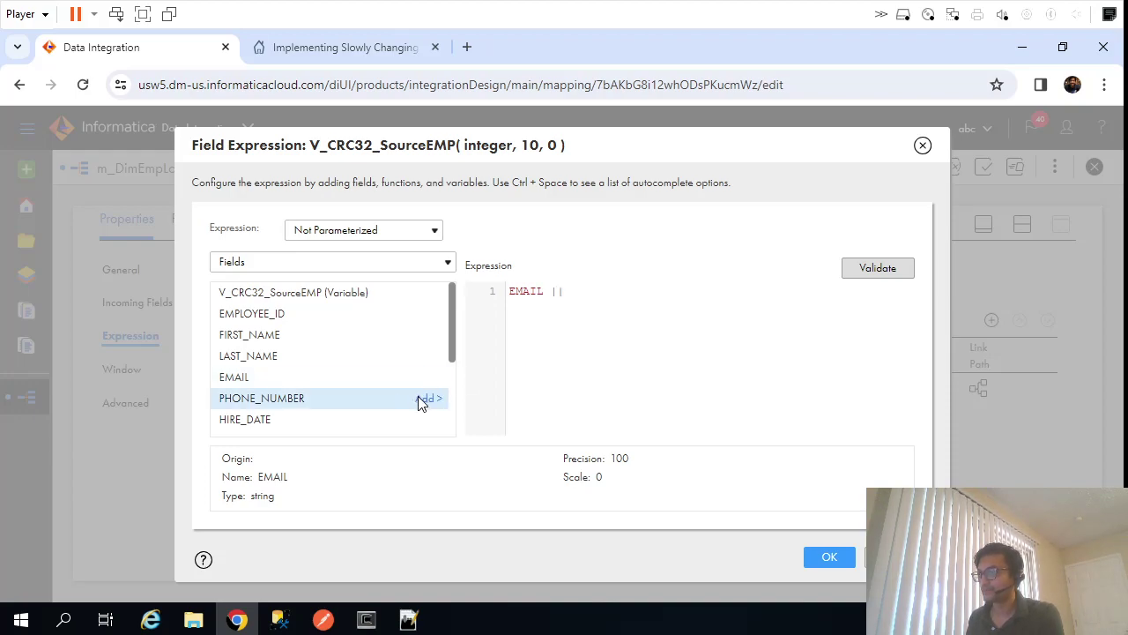
left_click(423, 397)
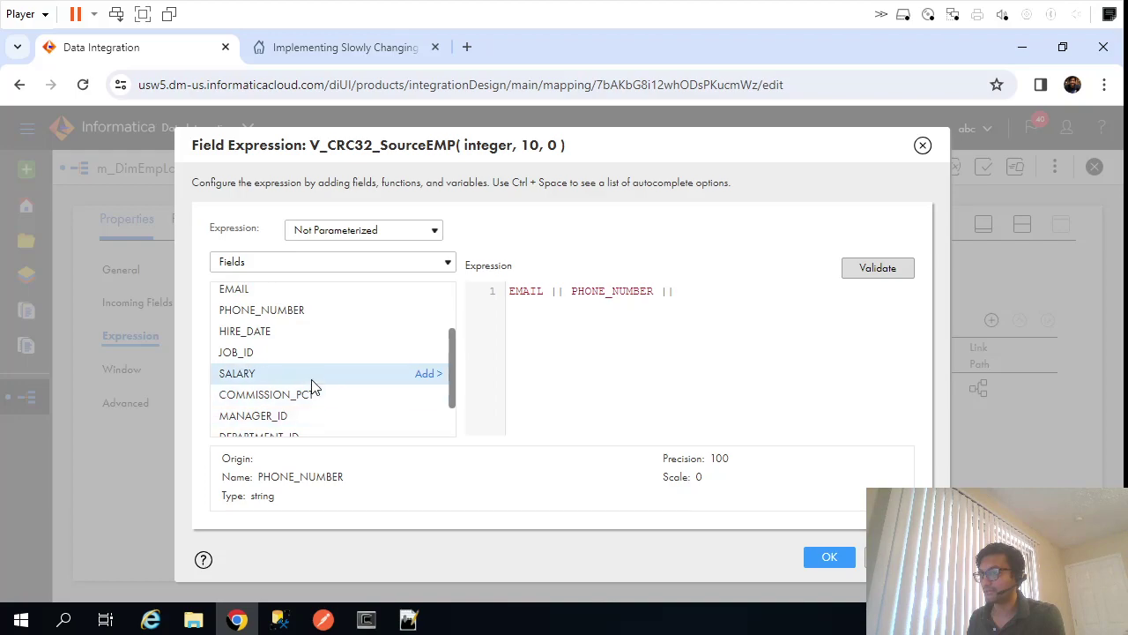
Append the SALARY field to the concatenation, converted to text with To_Char
left_click(426, 374)
left_click(683, 290)
type("To_Char(SALARY")
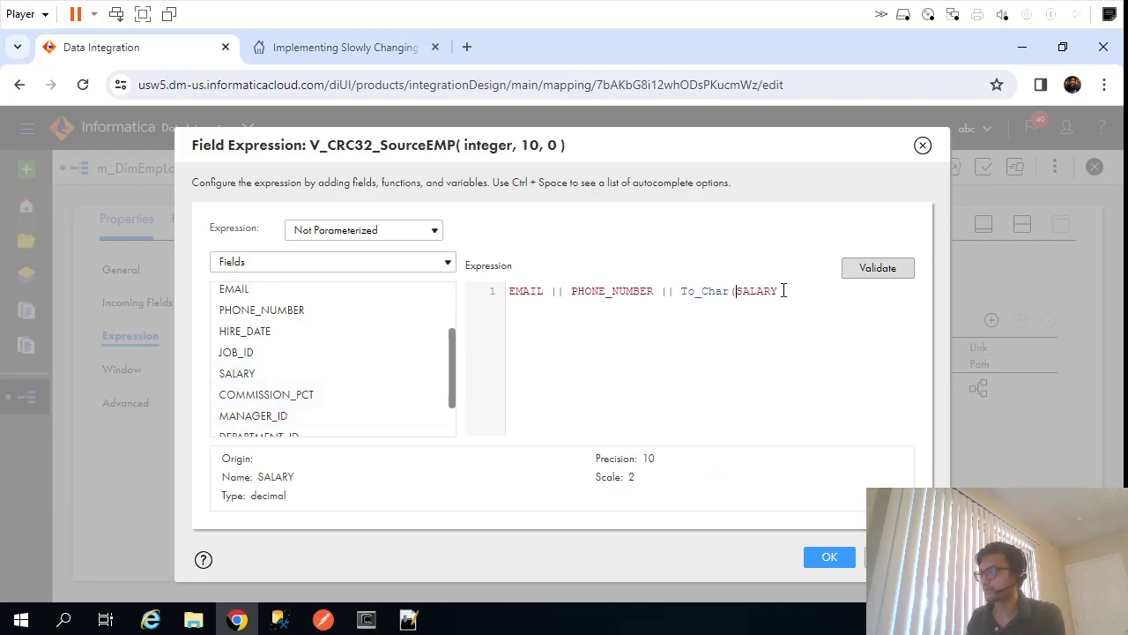
left_click(784, 290)
Wrap the whole concatenation in CRC32(), validate the expression and accept it
key("Home")
type("CRC32(")
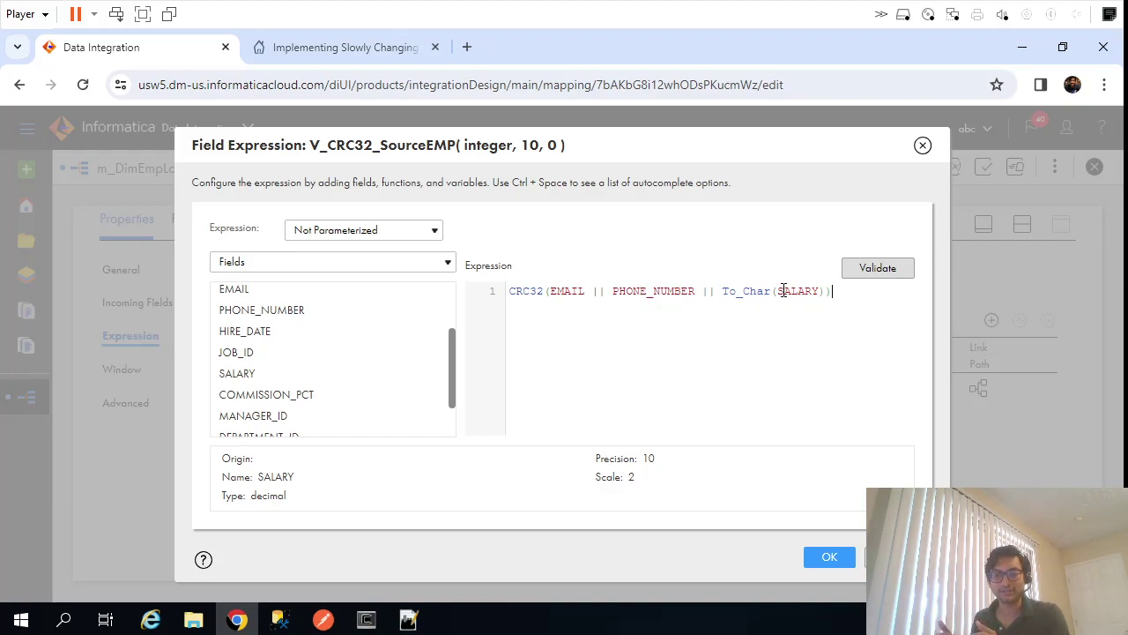
key("ctrl+a")
left_click(890, 277)
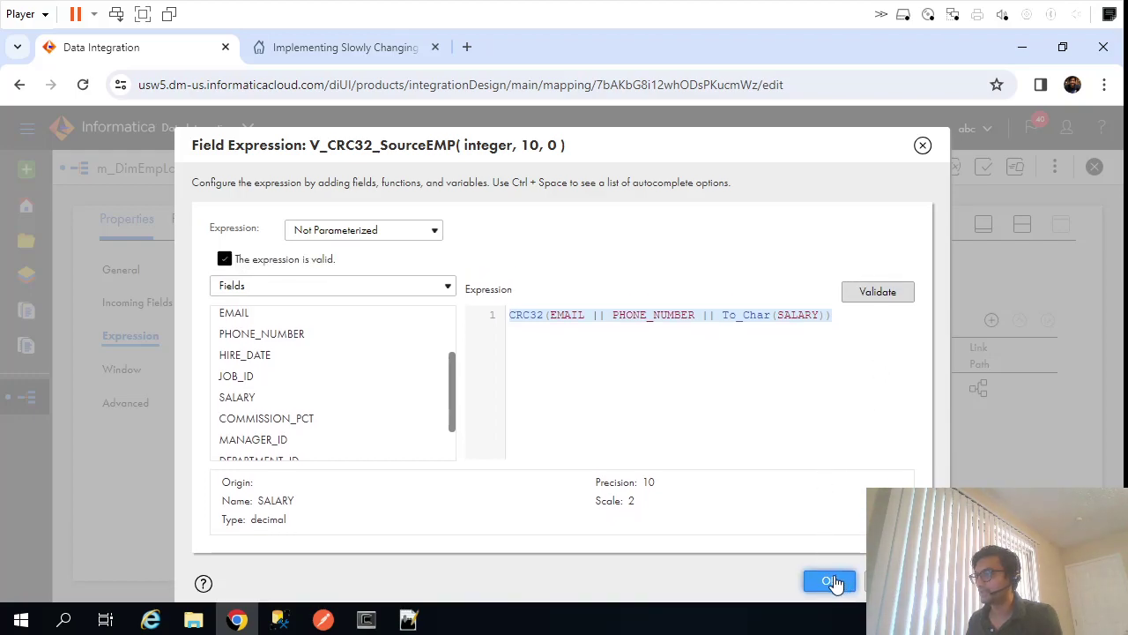
left_click(829, 562)
Copy the name of the V_CRC32_SourceEMP field from its settings without changing the field
left_click(266, 388)
double_click(494, 283)
key("ctrl+c")
left_click(796, 535)
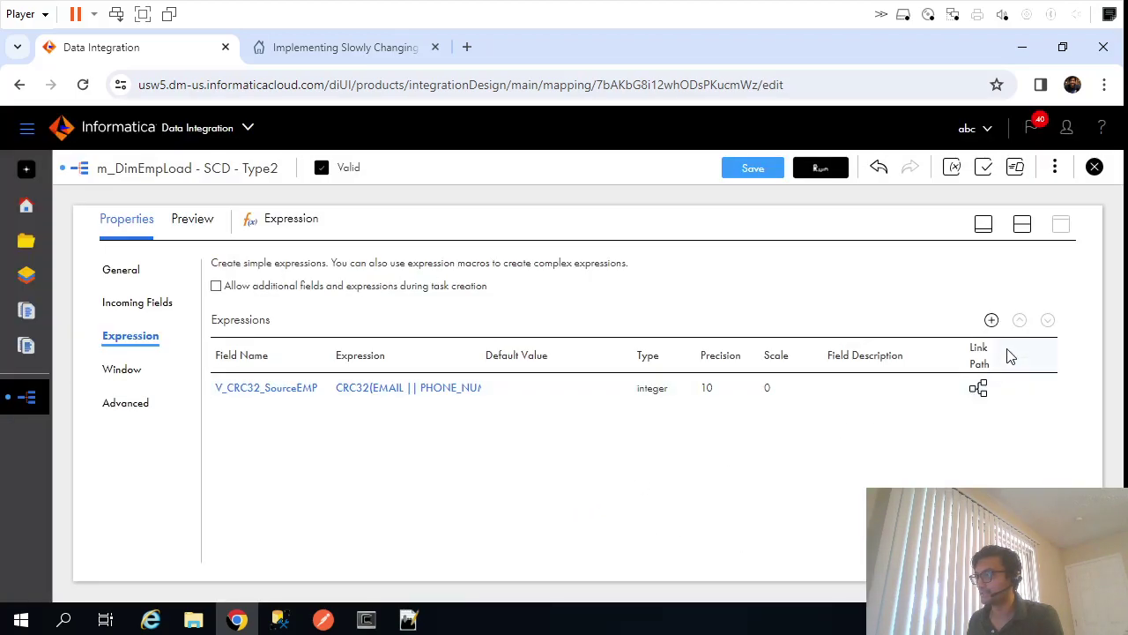
Add an output field of type integer named O_CRC32_SourceEMP
left_click(992, 321)
double_click(448, 269)
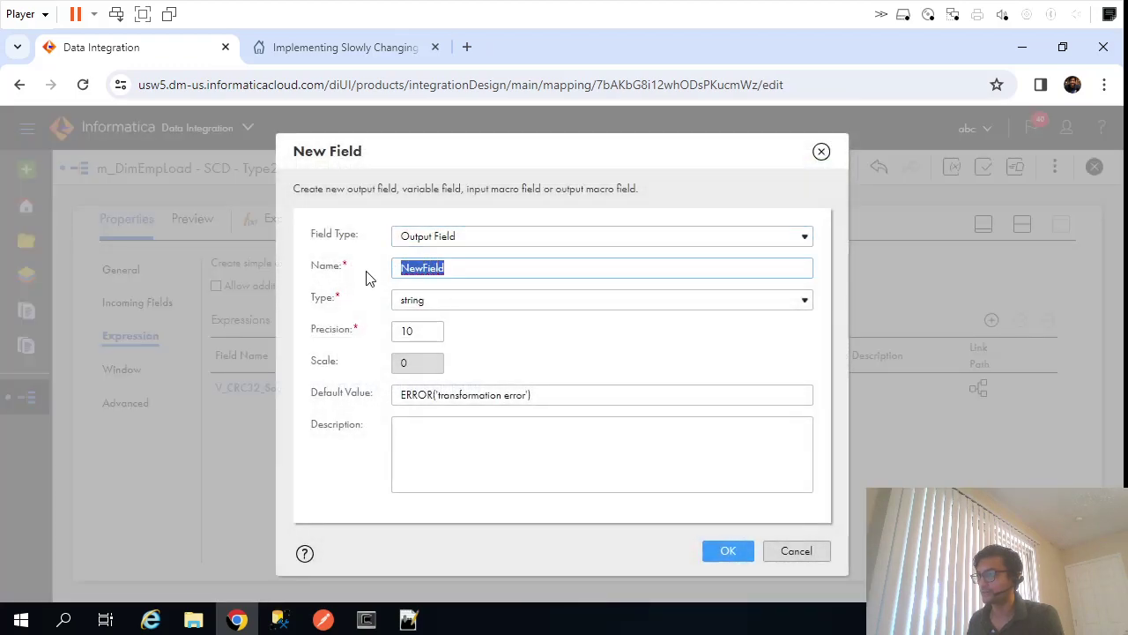
key("ctrl+v")
left_click_drag(399, 268, 410, 268)
type("O")
left_click(454, 305)
left_click(454, 319)
left_click(739, 552)
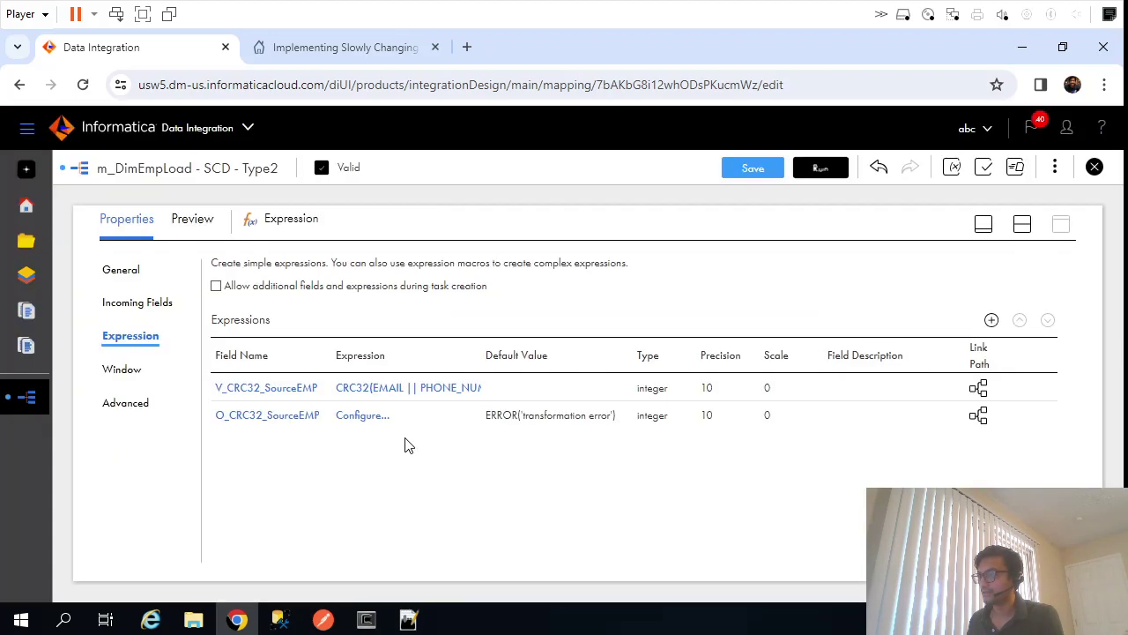
Set O_CRC32_SourceEMP's expression to V_CRC32_SourceEMP, validate it, accept it and save the mapping
left_click(363, 418)
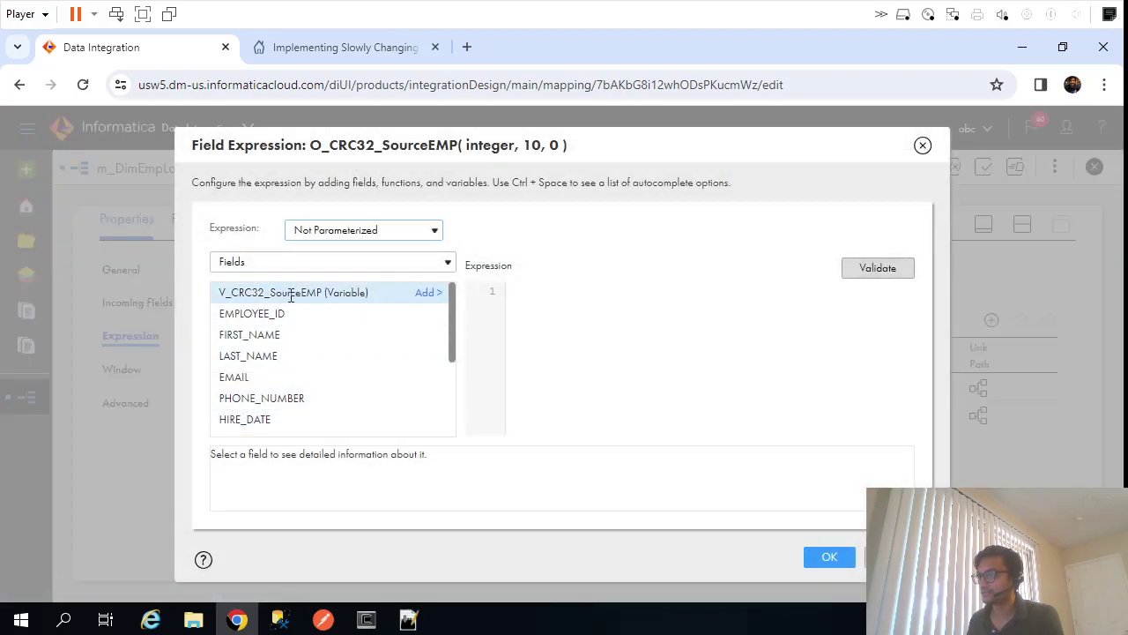
left_click(432, 300)
left_click(859, 269)
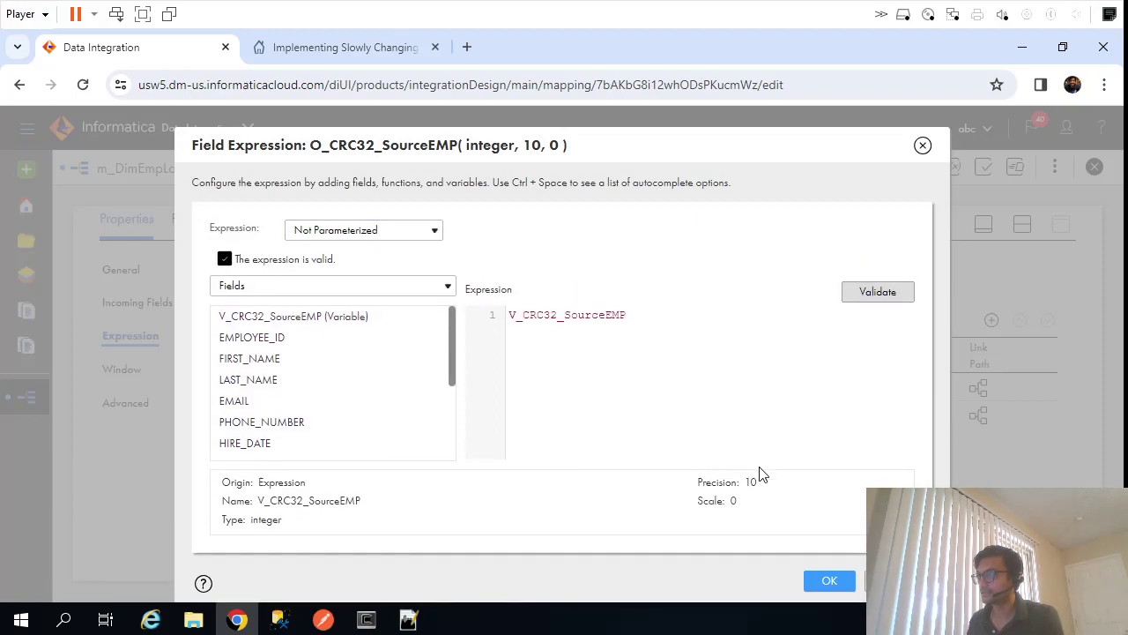
left_click(830, 581)
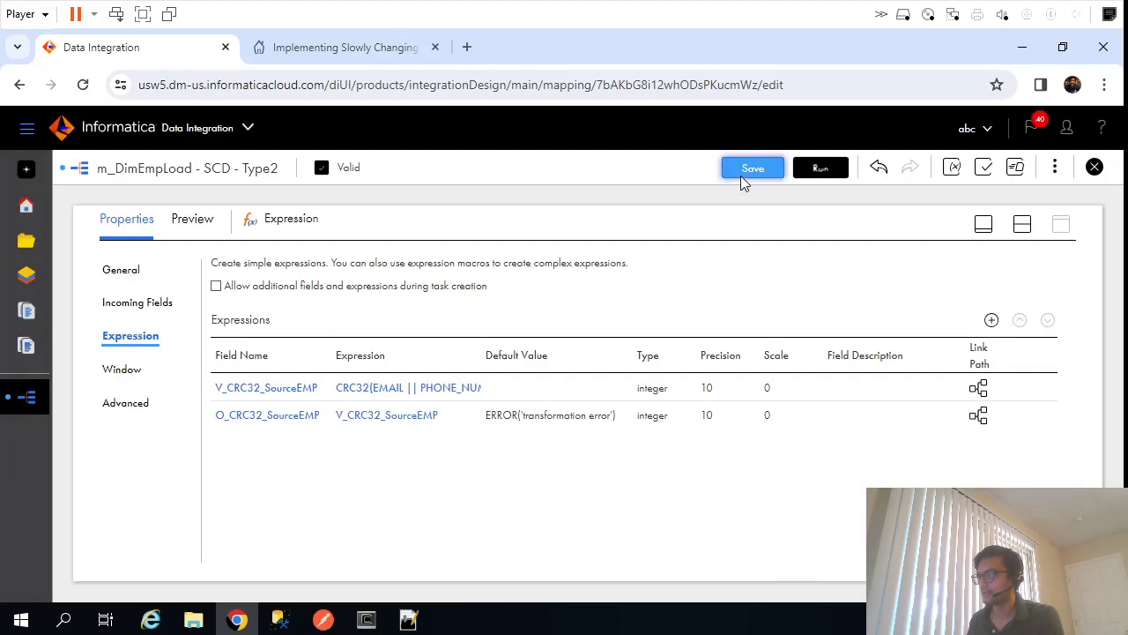
Switch to the Notepad++ notes and examine the EmpID value shared by the OLTP, Type1 and Type2 tables
left_click(410, 621)
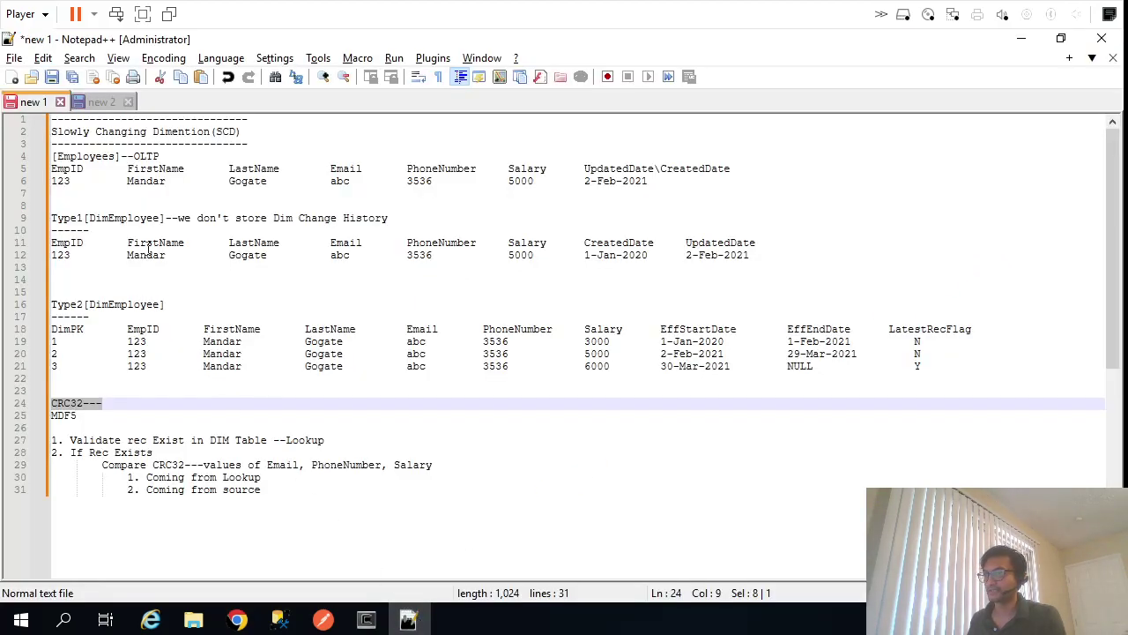
left_click(75, 187)
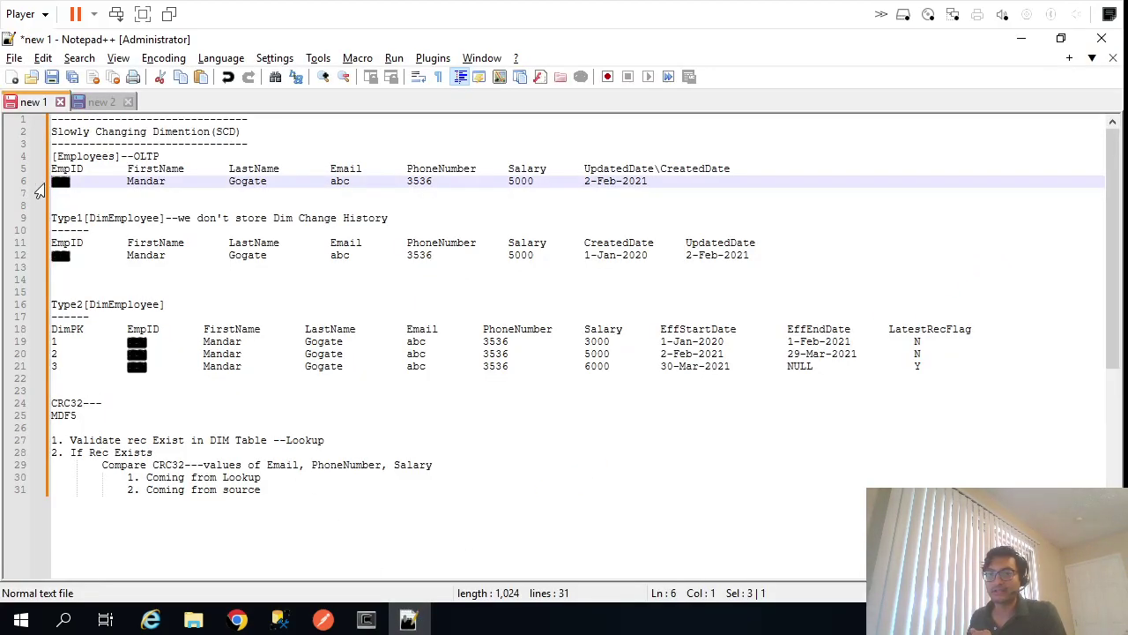
left_click(133, 206)
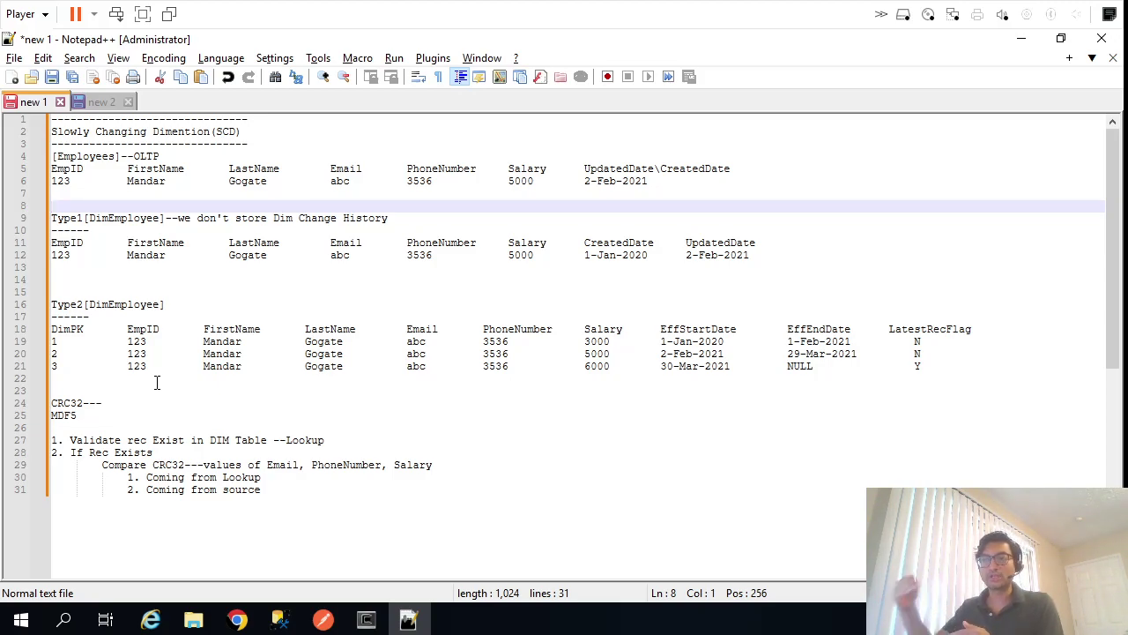
Return to the mapping, restore the split design view and move the DimEmployees target farther from the Expression
key("alt+Tab")
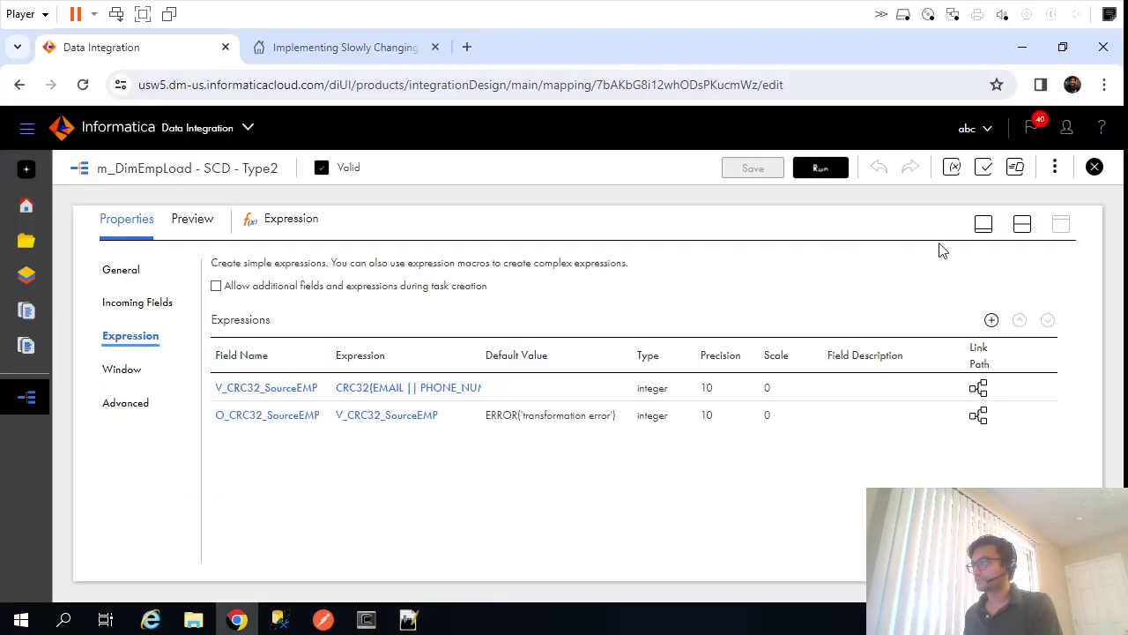
left_click(1021, 224)
scroll(1022, 255, "down", 2)
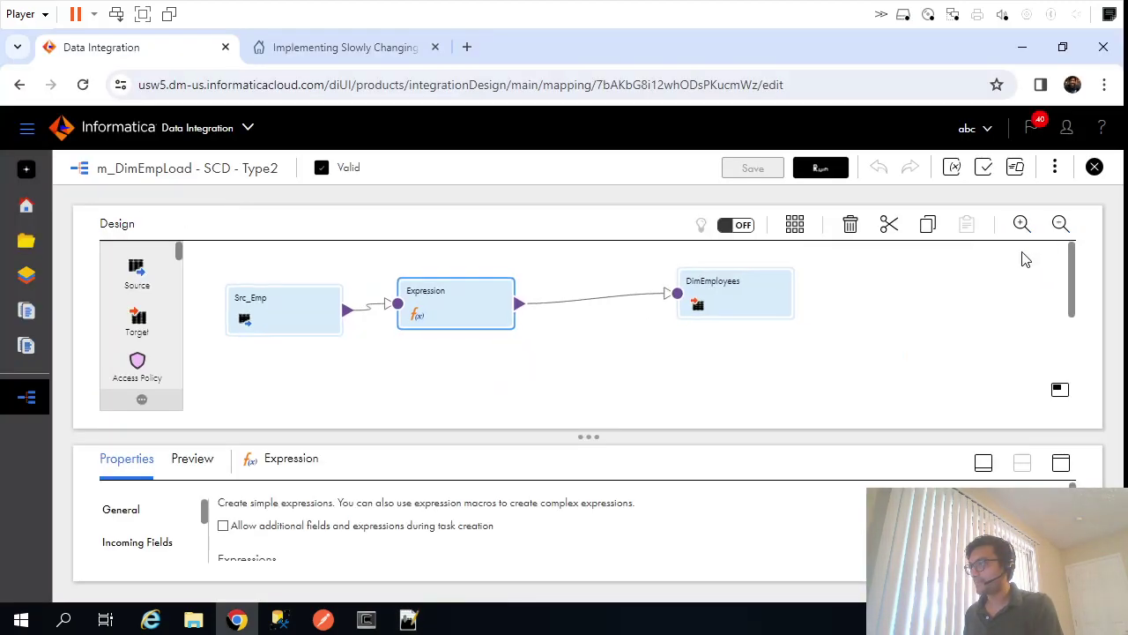
left_click_drag(637, 280, 787, 270)
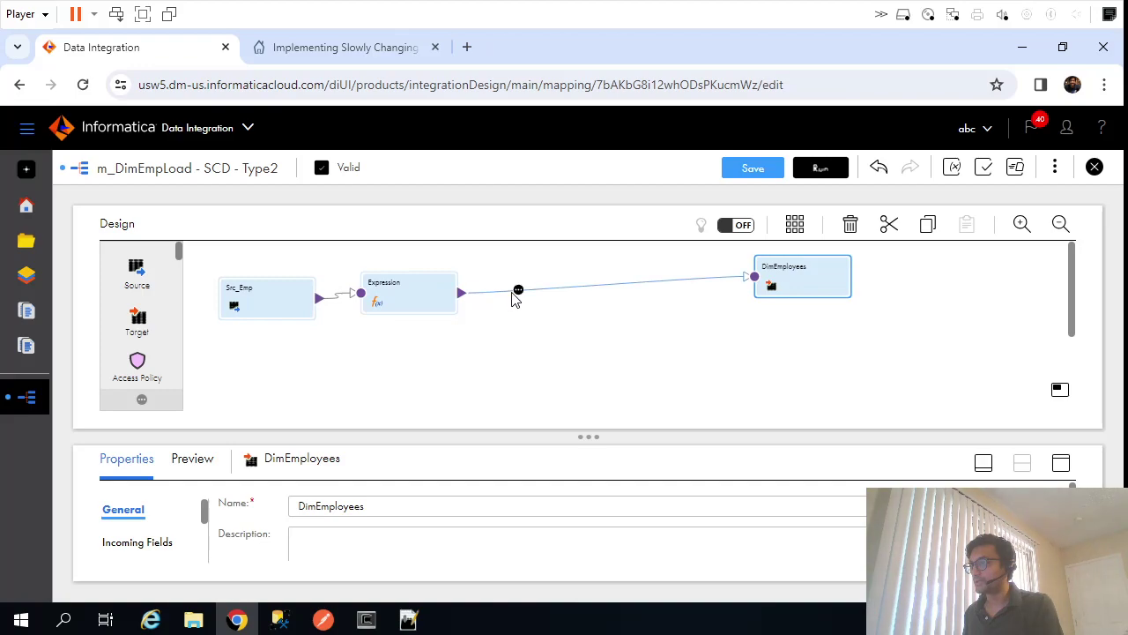
Insert a Lookup transformation between Expression and DimEmployees and name it Lkp_EmpDim
left_click(520, 291)
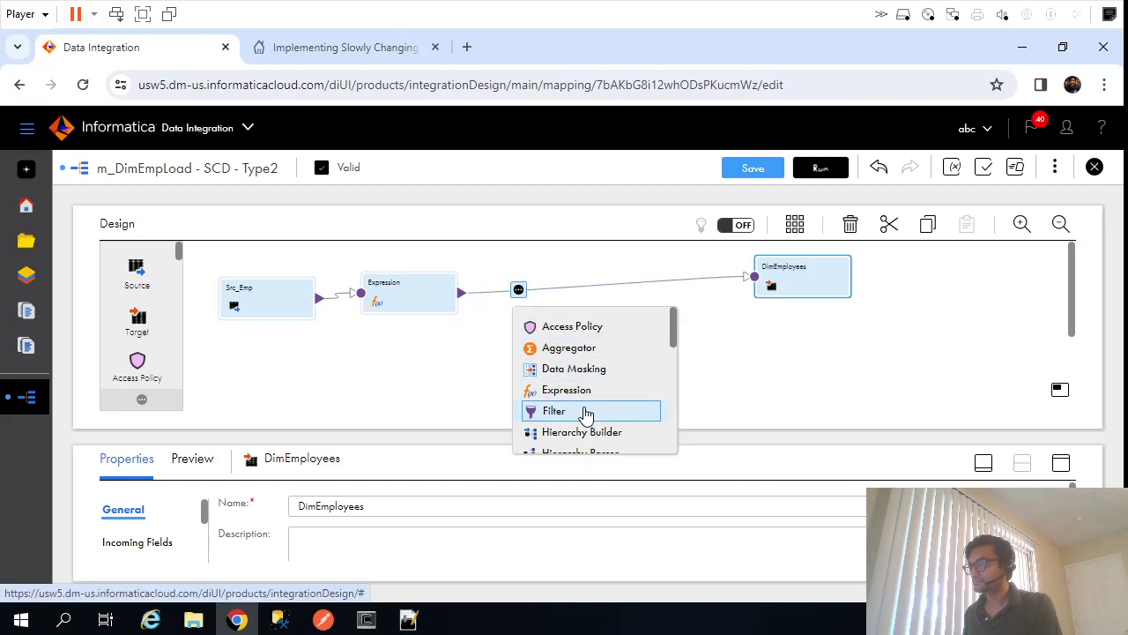
scroll(586, 401, "down", 2)
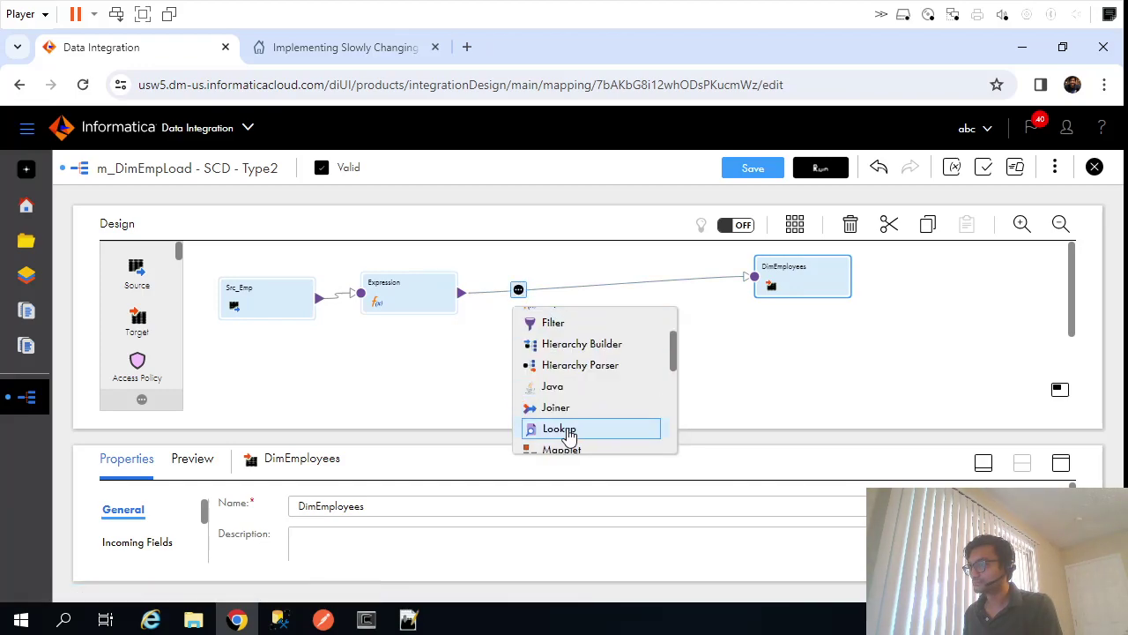
left_click(591, 429)
double_click(445, 504)
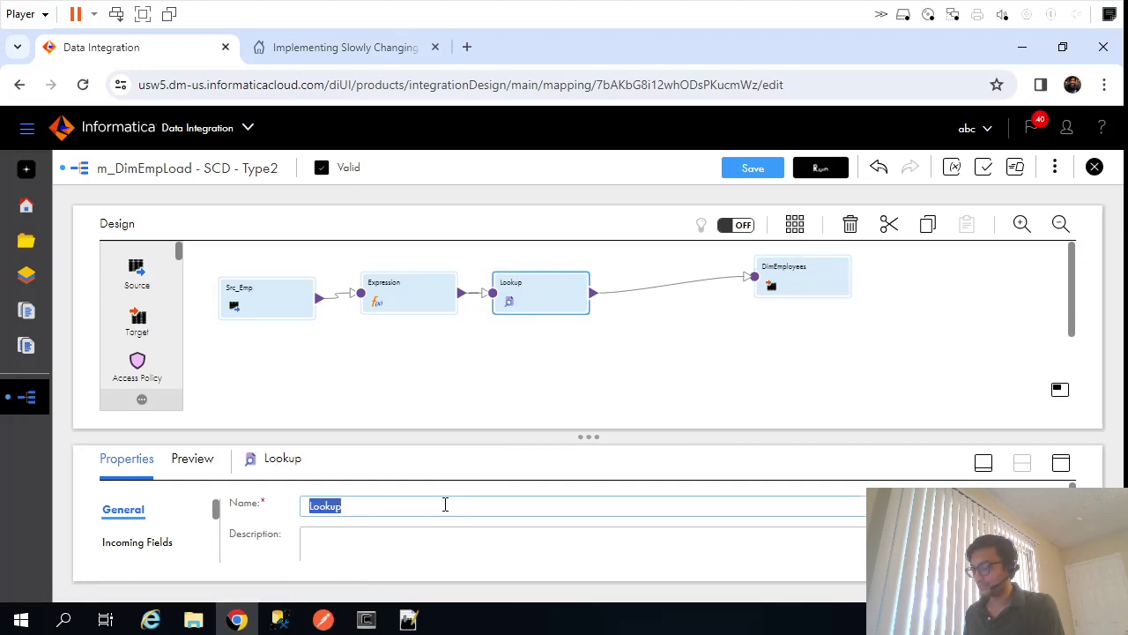
type("Lkp")
left_click(436, 544)
left_click(533, 398)
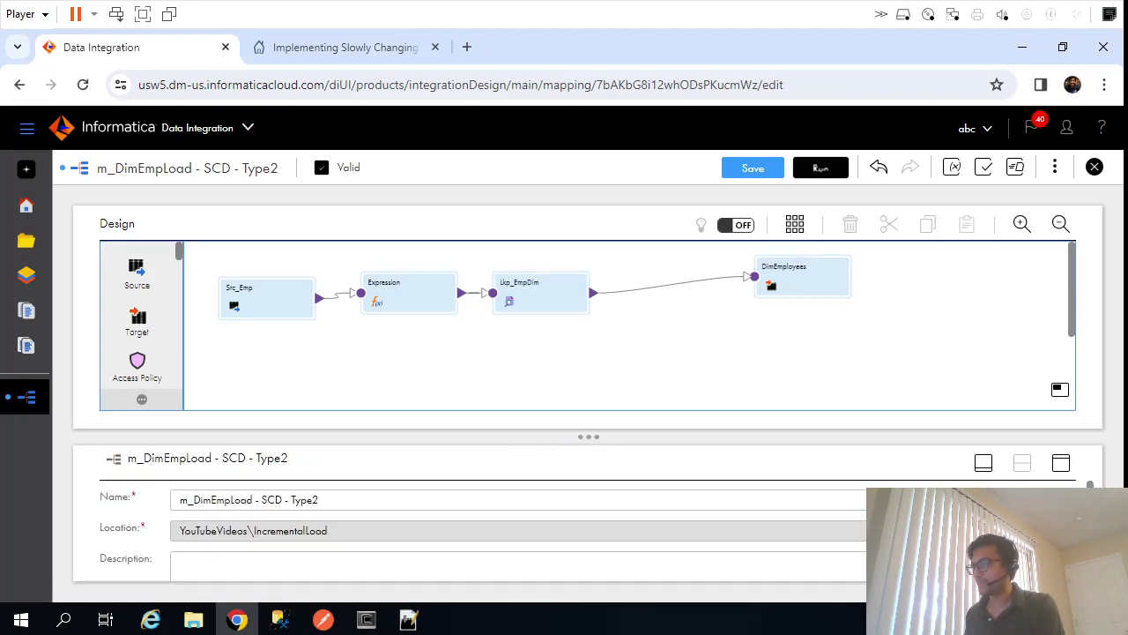
Switch to SQL Server Management Studio and review the EMPLOYEES queries in SQLQuery1.sql
left_click(1063, 466)
left_click(280, 621)
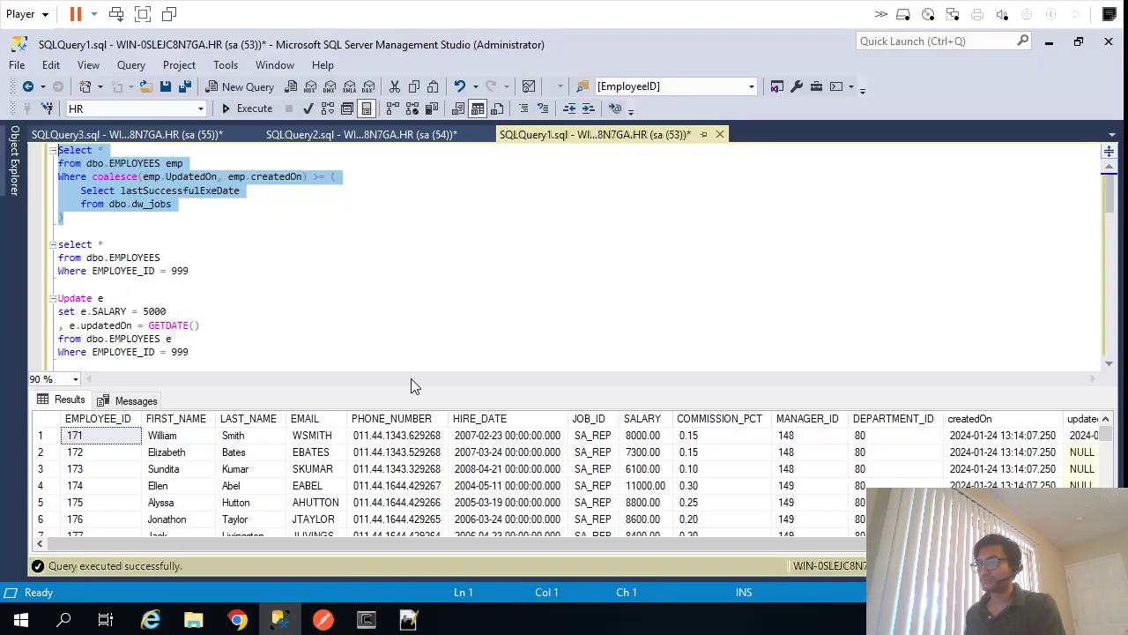
left_click(417, 331)
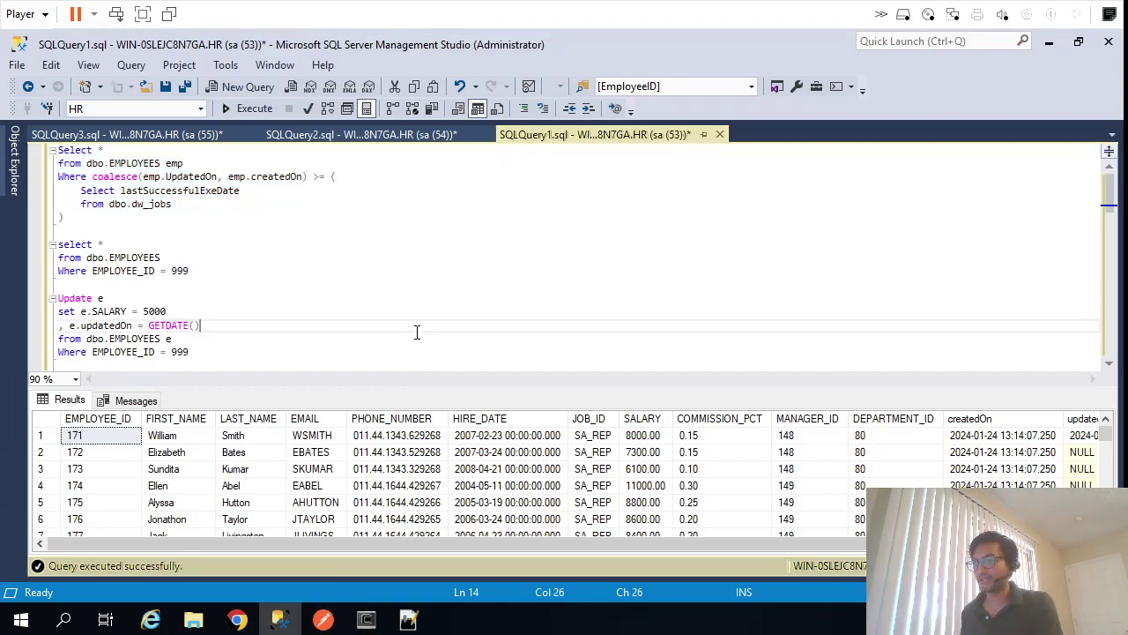
Switch to the Notepad++ notes and examine the Type2 DimEmployee rows together with their LatestRecFlag values
left_click(409, 619)
left_click_drag(948, 376, 46, 331)
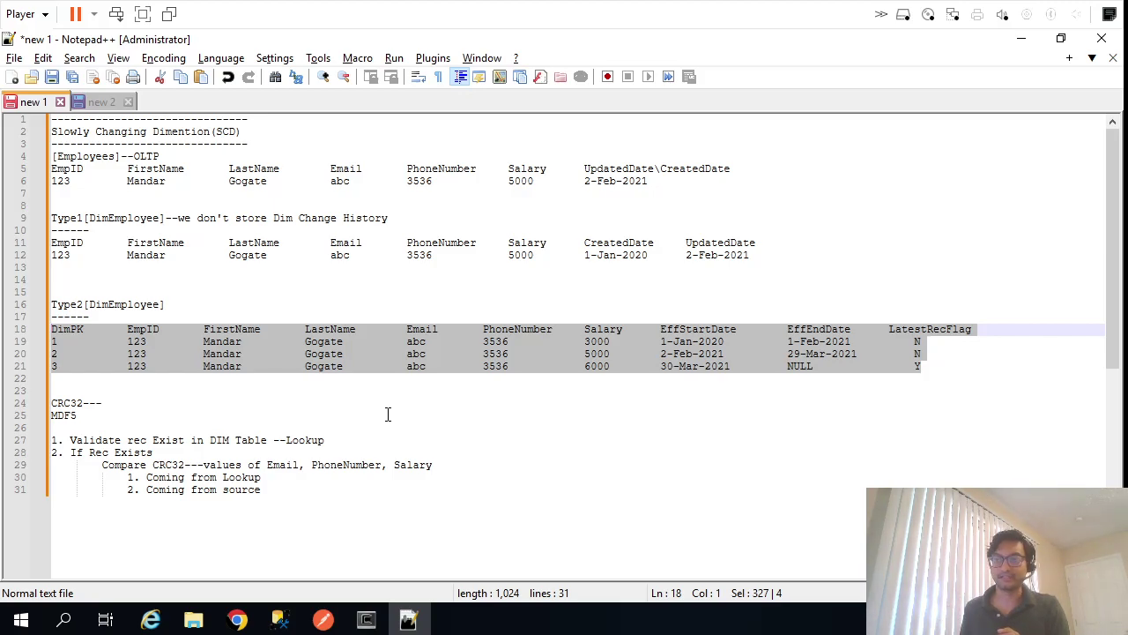
left_click(170, 381)
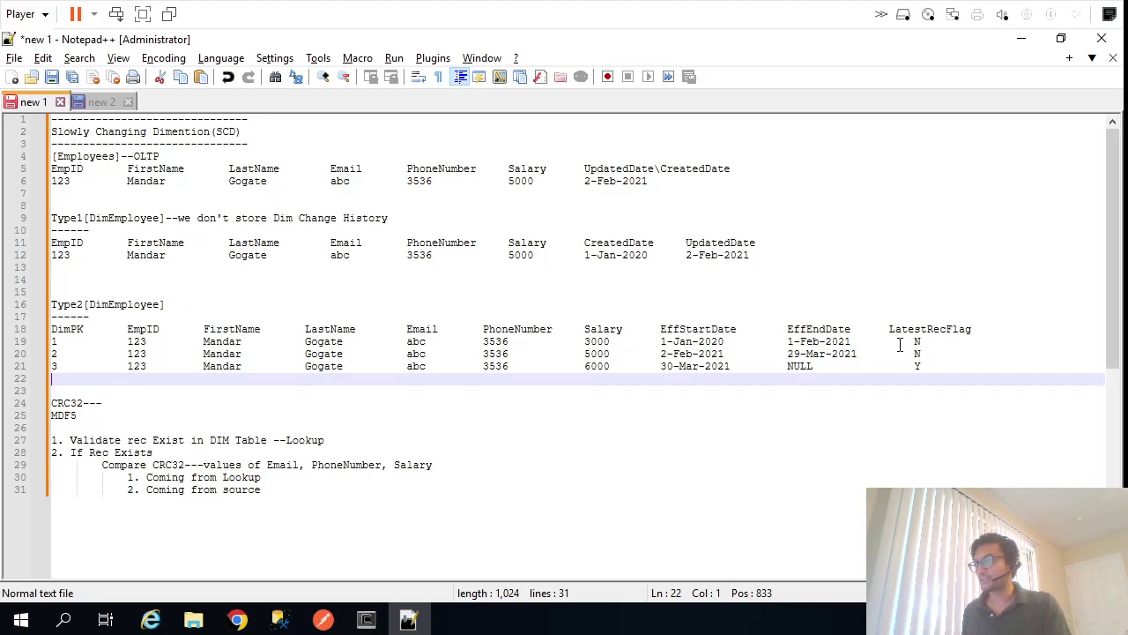
left_click(947, 364)
key("shift+Home")
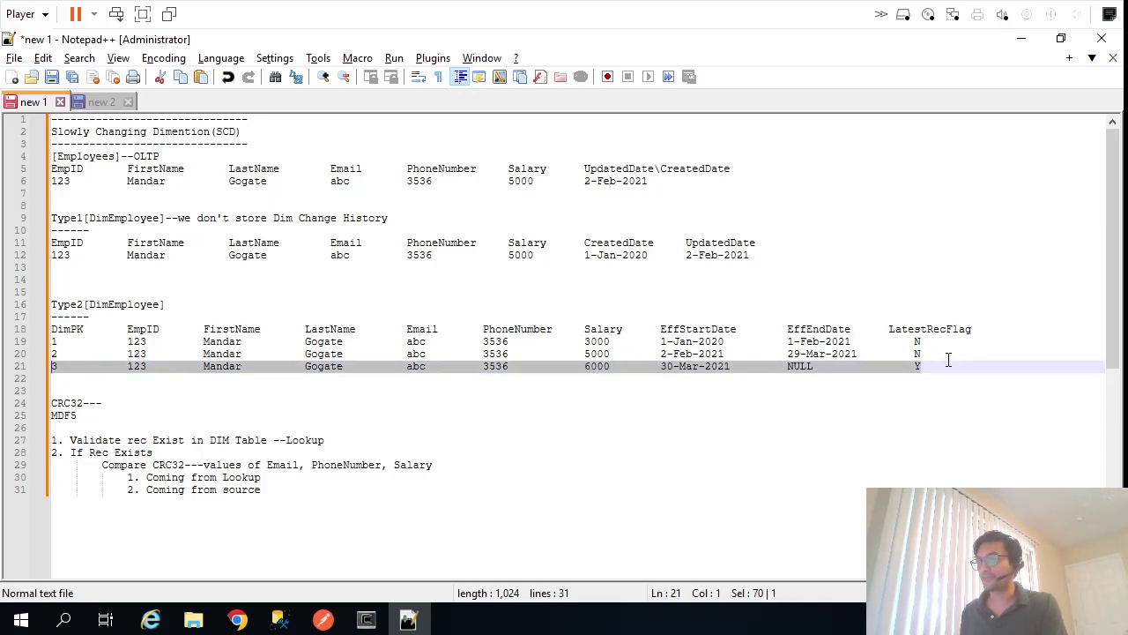
key("End")
key("shift+Left")
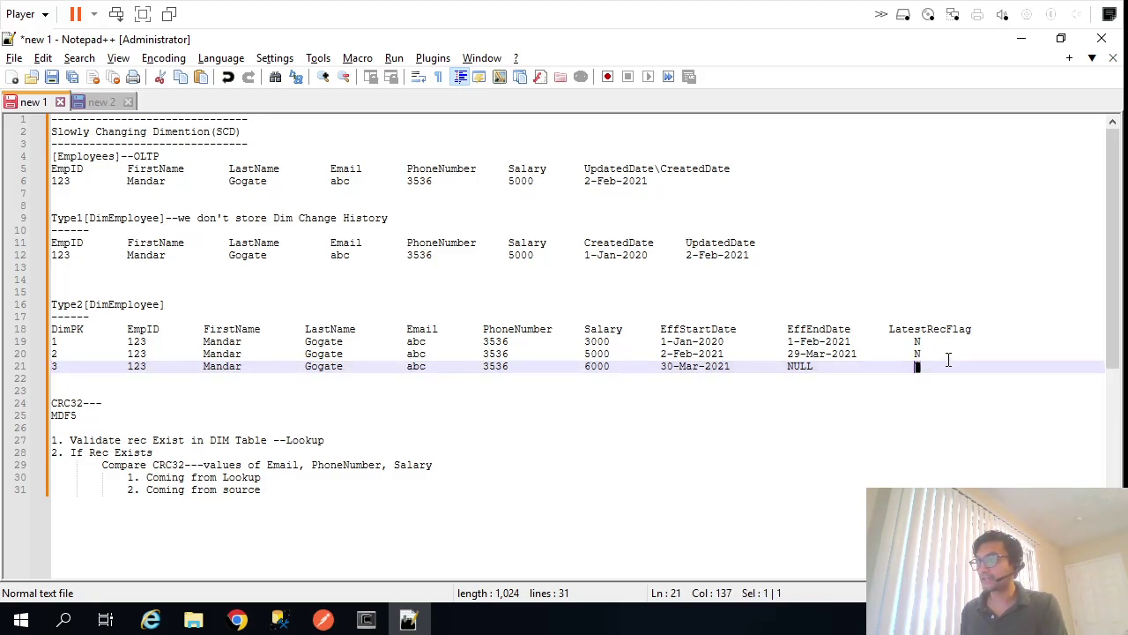
key("shift+Up")
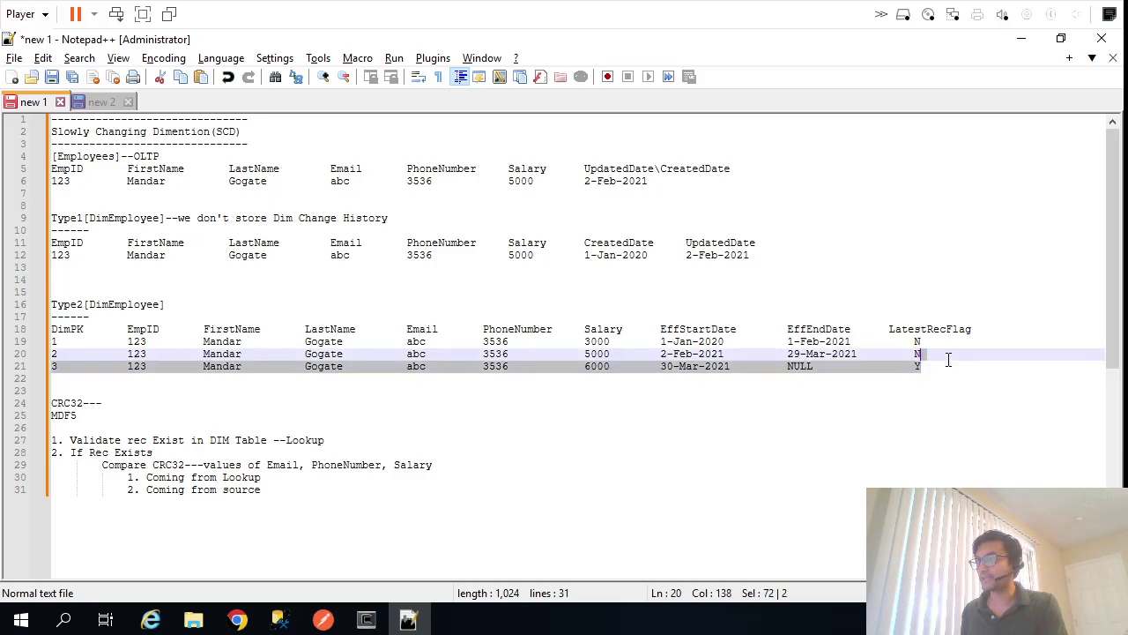
key("shift+Up")
key("shift+Home")
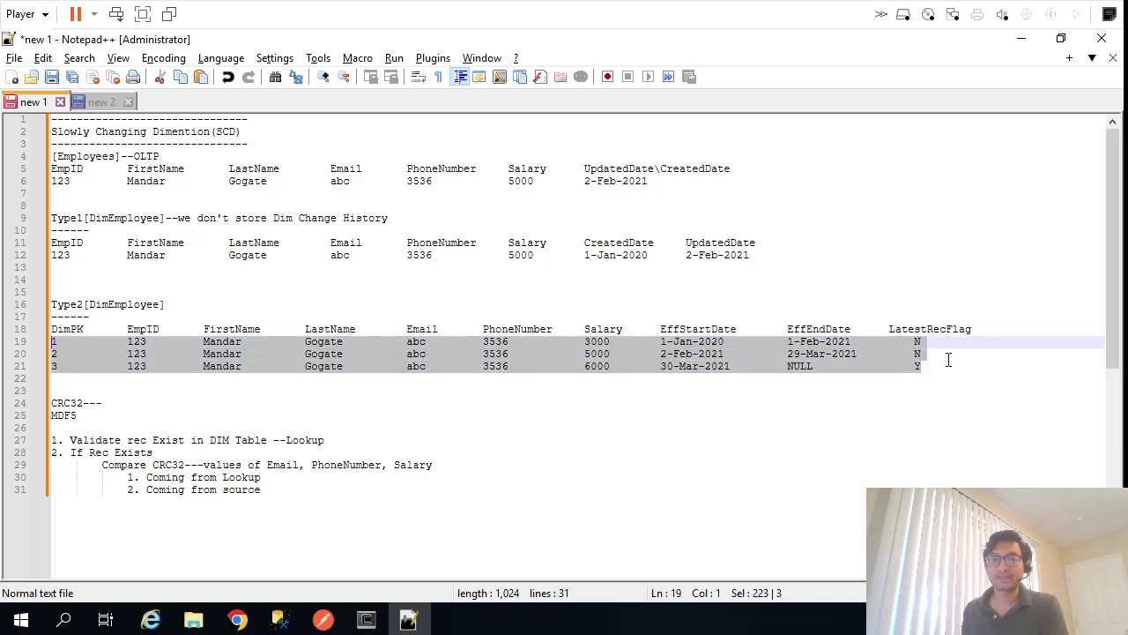
Examine the Type2 DimEmployee row with DimPK 3, focusing on its LatestRecFlag value
key("Left")
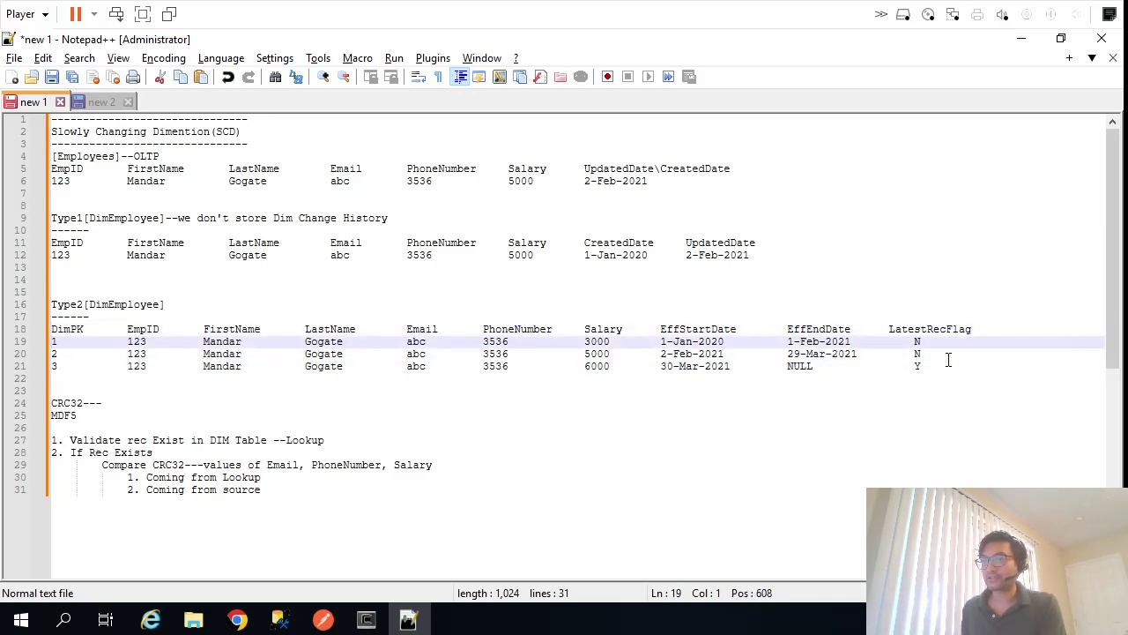
key("Down")
key("Down")
key("shift+End")
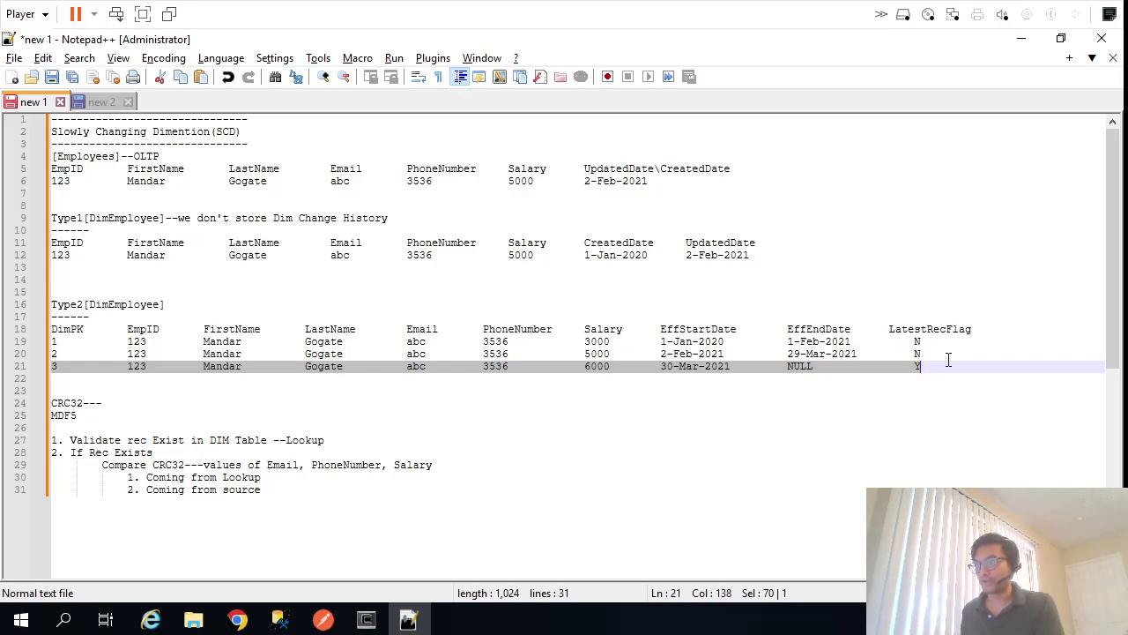
key("End")
key("shift+Left")
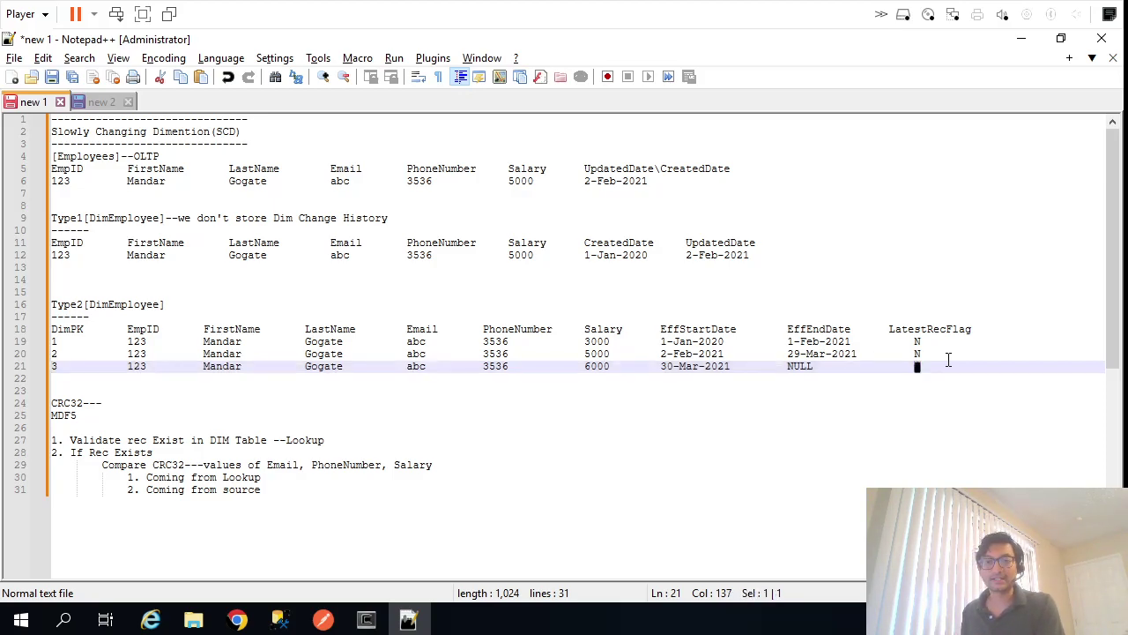
Switch to SQL Server Management Studio, hide the query results, and copy the final DimEmployees SELECT query that filters latestRecFlag = 'Y'
key("alt+Tab")
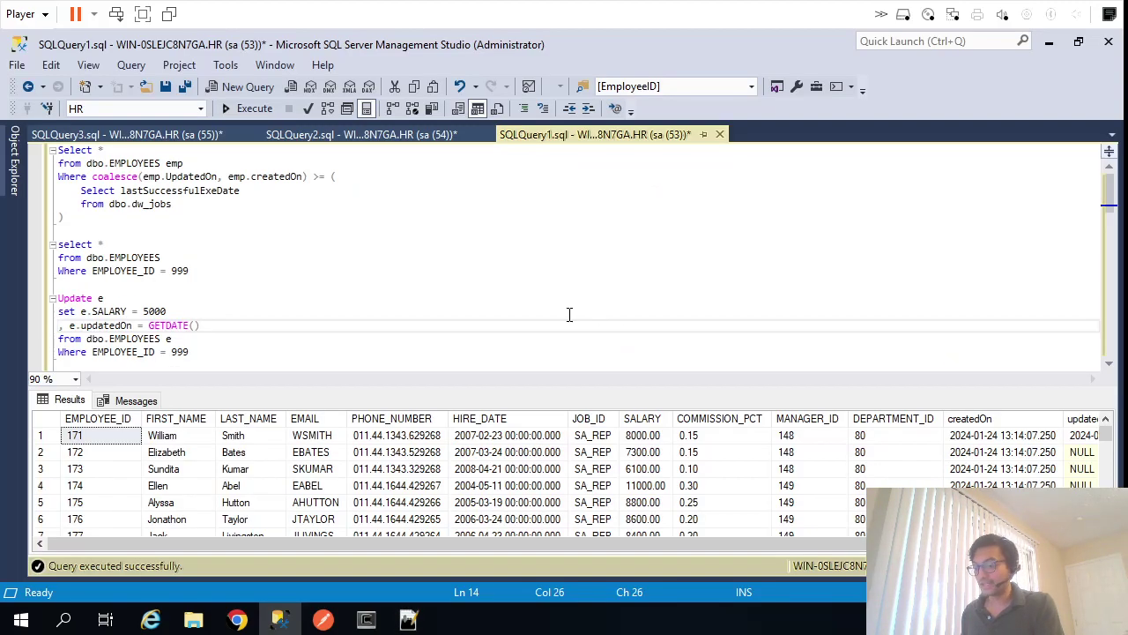
key("ctrl+r")
key("ctrl+End")
key("shift+Up")
key("shift+Up")
key("shift+Up")
key("shift+Up")
key("shift+Up")
key("shift+Up")
key("shift+Up")
key("shift+Up")
key("shift+Up")
key("shift+Up")
key("shift+Up")
key("shift+Up")
key("shift+Up")
key("shift+Up")
key("shift+Home")
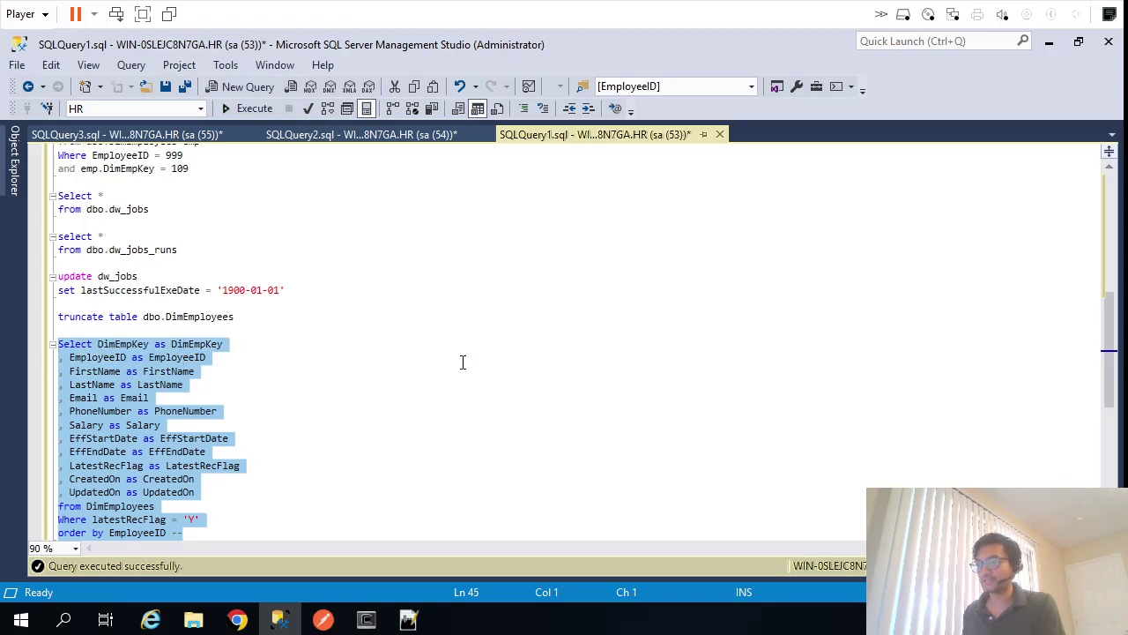
double_click(150, 520)
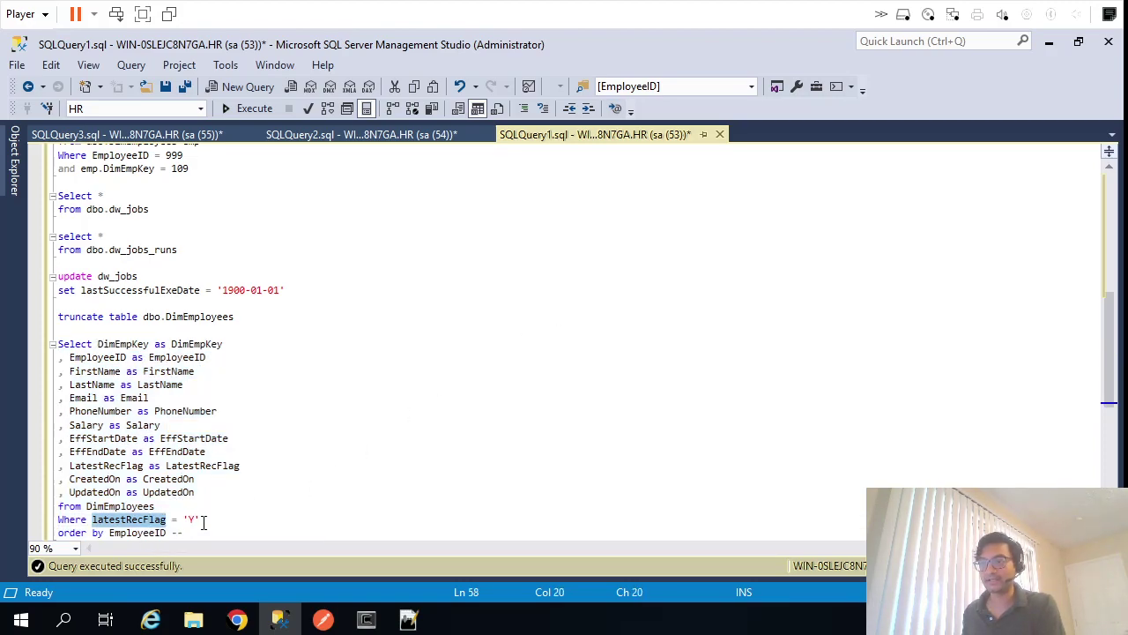
left_click_drag(195, 536, 38, 346)
key("ctrl+c")
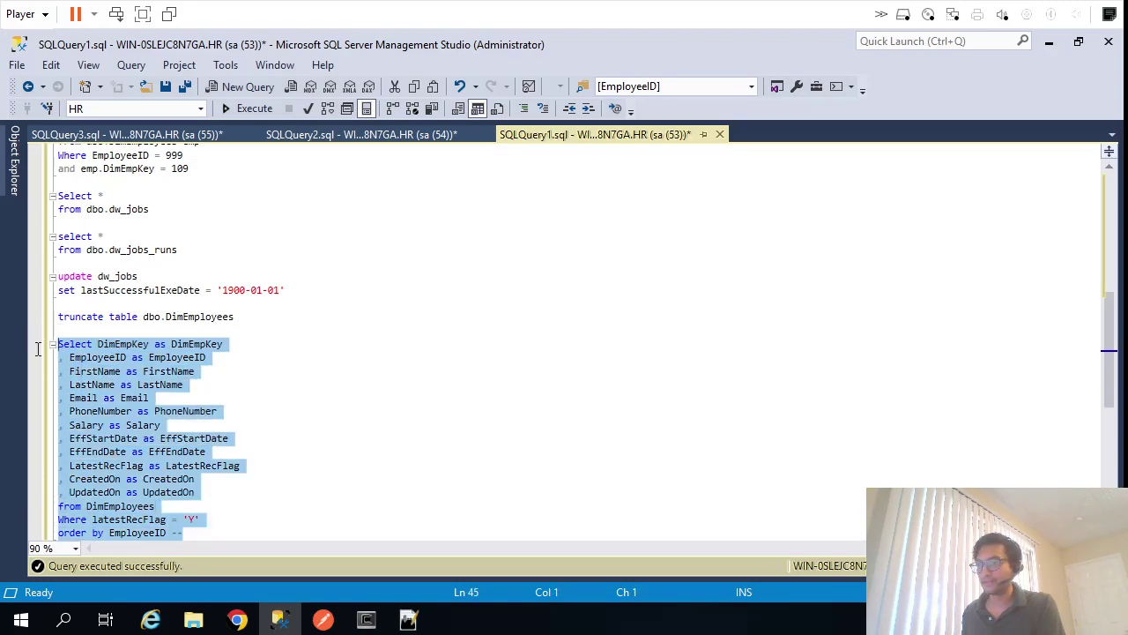
Switch back to the Informatica mapping, restore the split design view and show the Lkp_EmpDim properties maximized
left_click(237, 620)
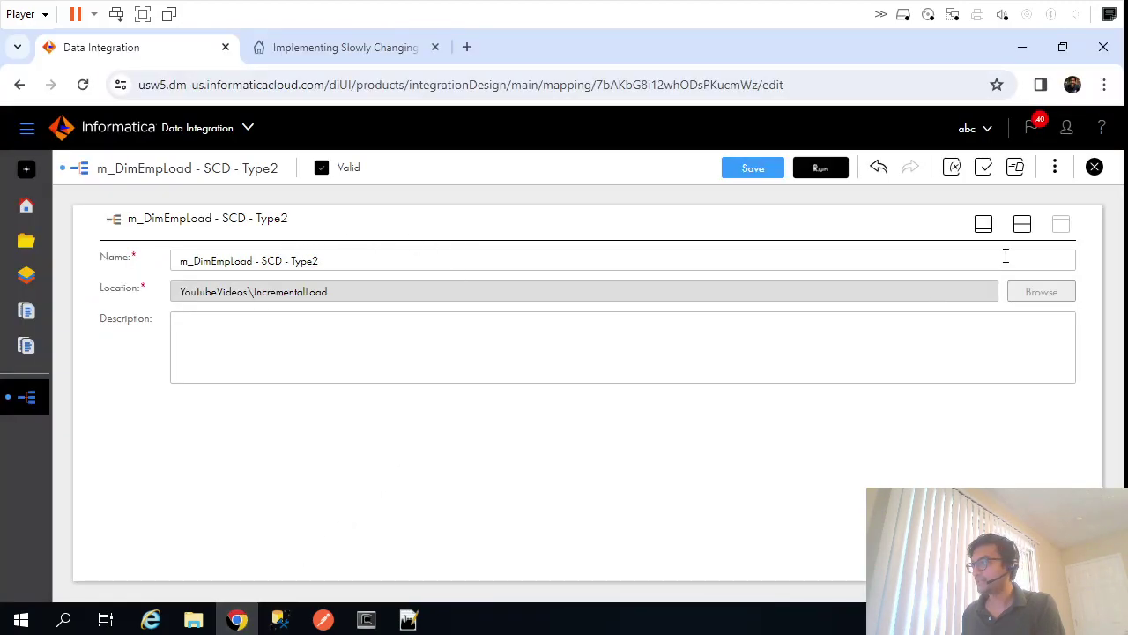
left_click(1023, 224)
left_click(538, 307)
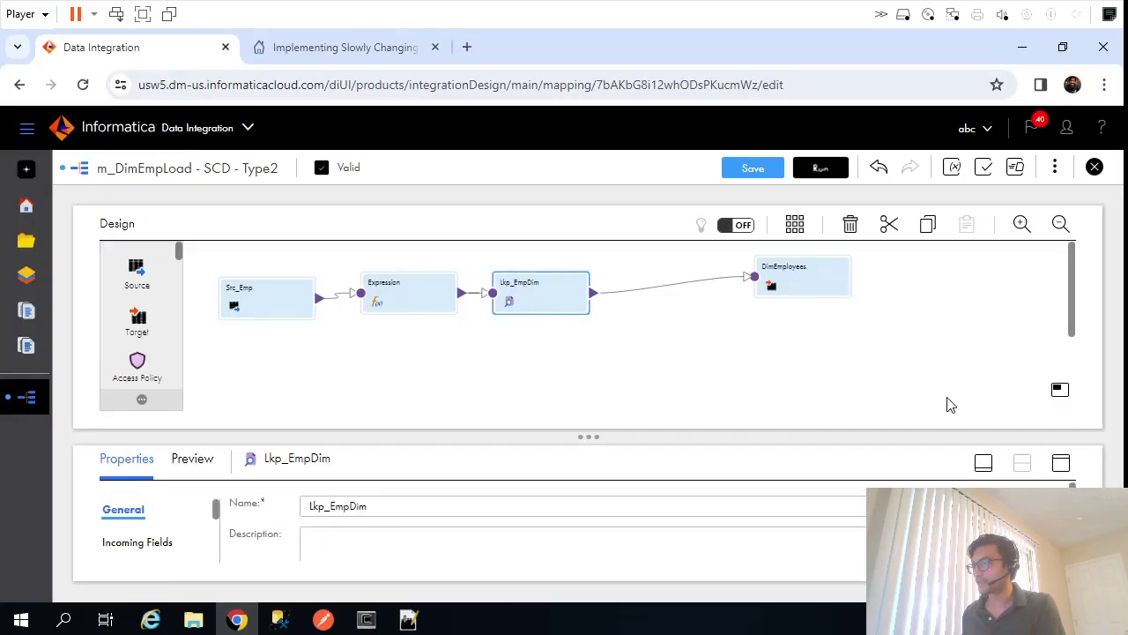
left_click(1062, 465)
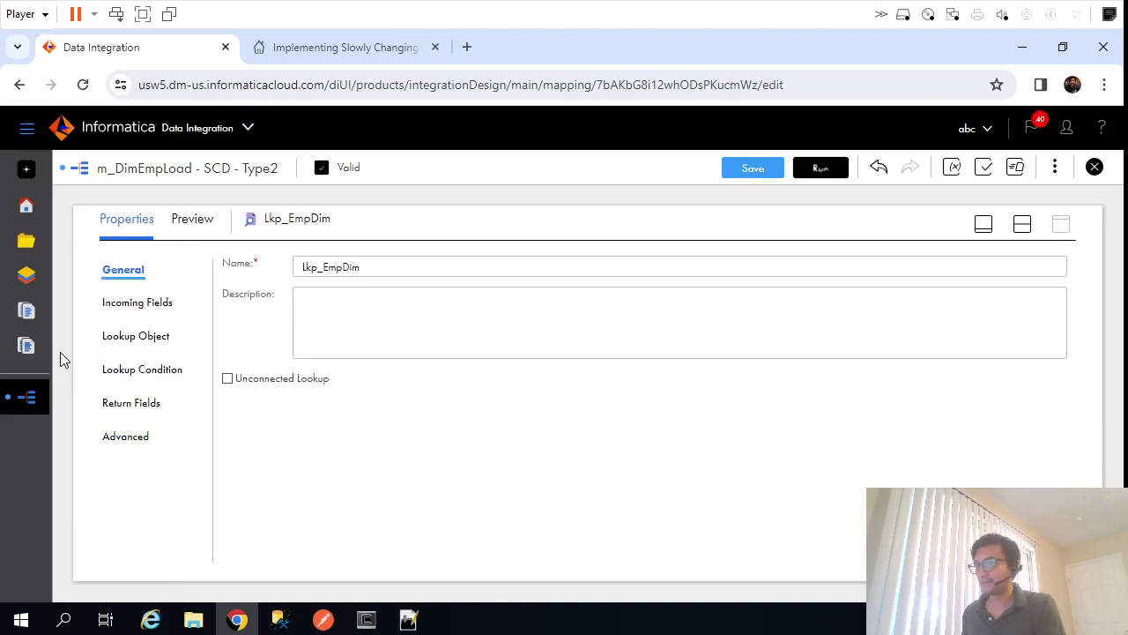
Set the lookup object's connection to OnPremSqlServer (ODBC) and its source type to Query
left_click(138, 342)
left_click(381, 307)
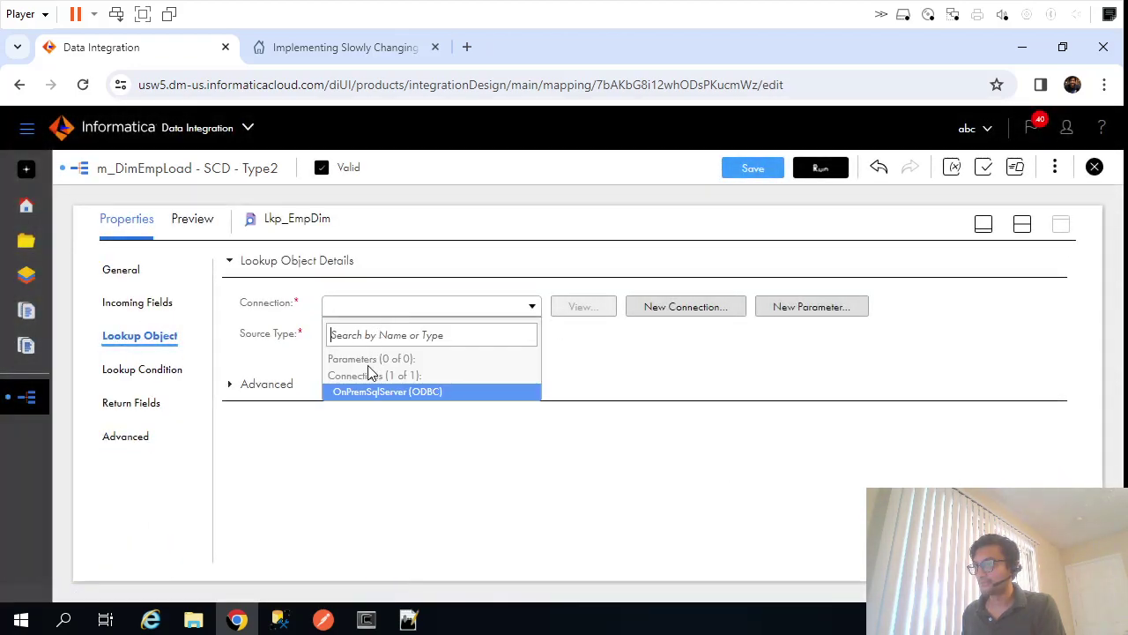
left_click(354, 392)
left_click(415, 342)
left_click(397, 371)
key("Down")
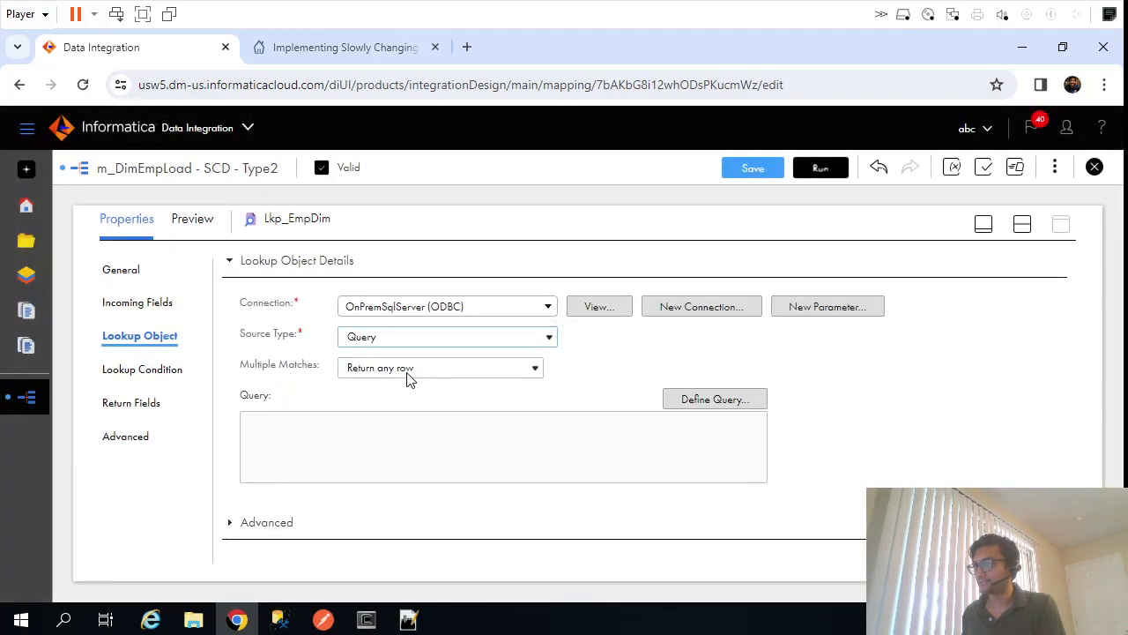
Define the lookup's custom query by pasting the copied DimEmployees SELECT, preview its data and accept it
left_click(680, 402)
key("ctrl+v")
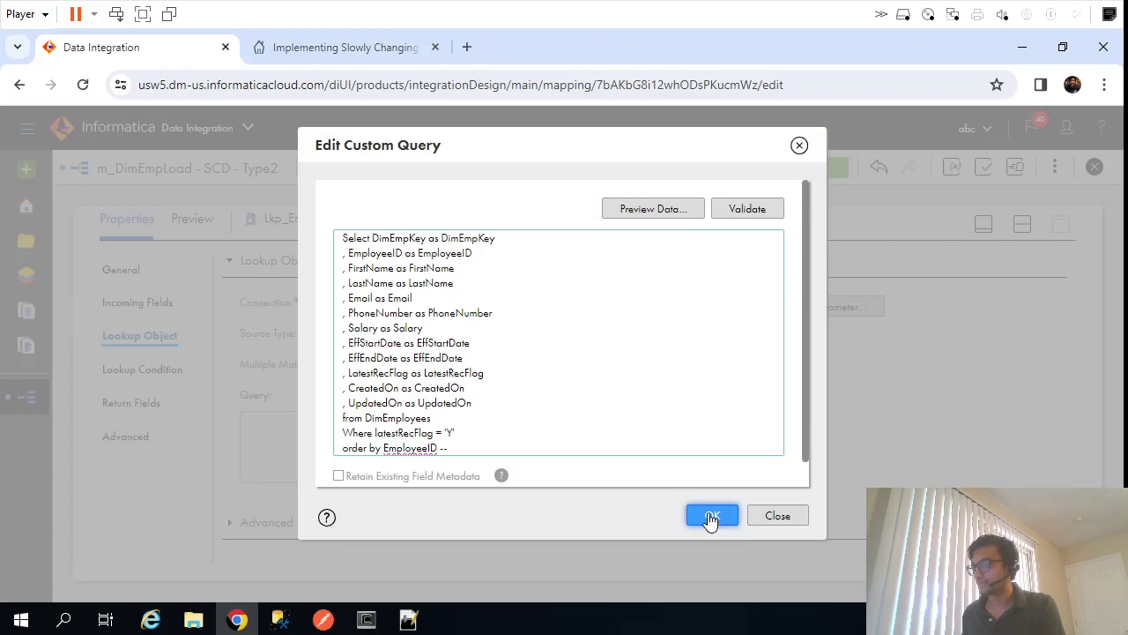
left_click(654, 209)
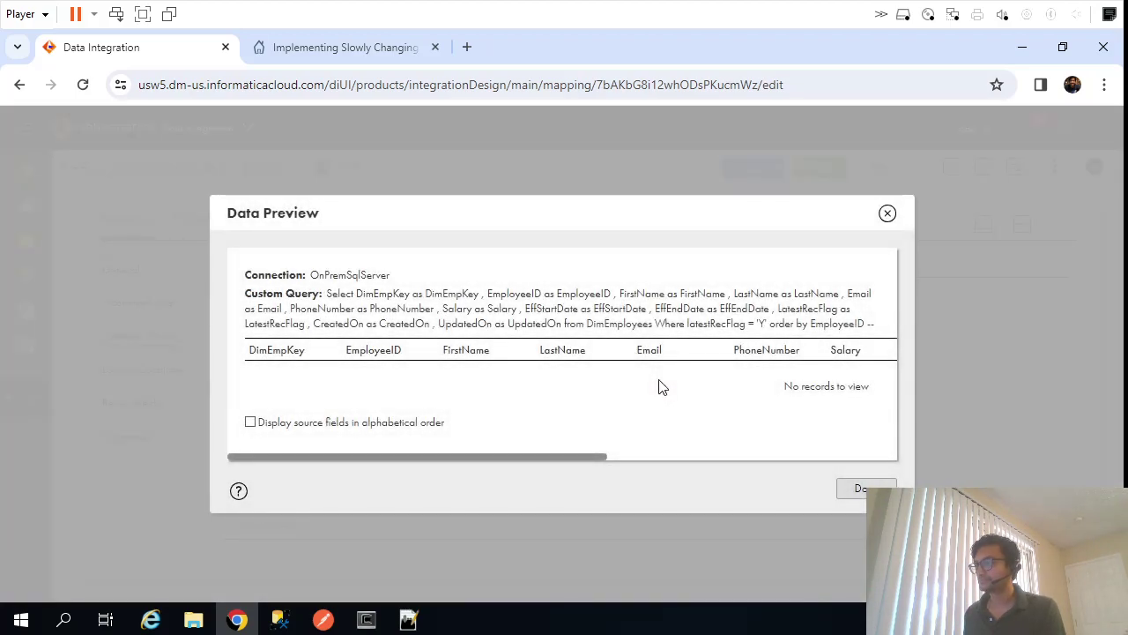
left_click(868, 490)
left_click(712, 518)
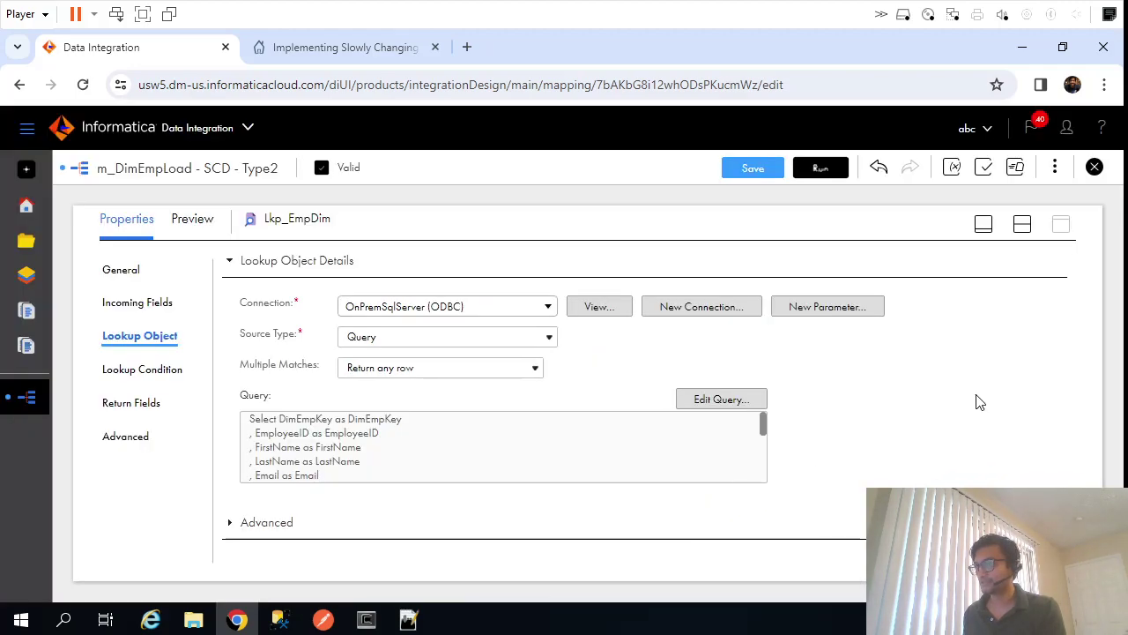
Resolve the field name conflicts from the lookup condition settings by bulk-renaming the Expression fields with an SRC prefix
left_click(129, 377)
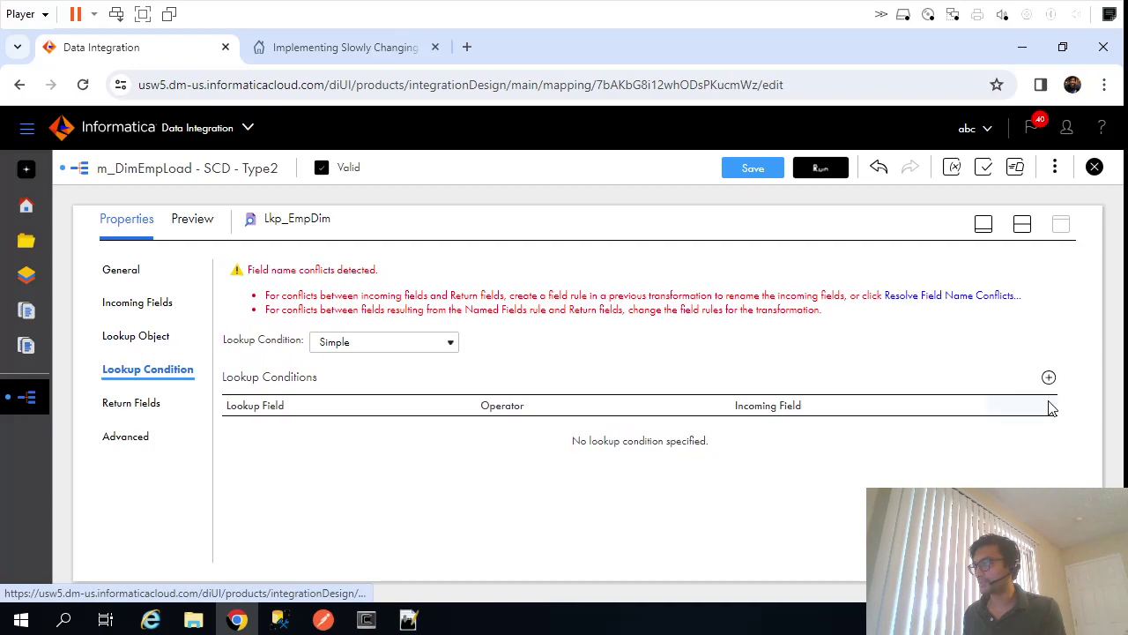
left_click(921, 300)
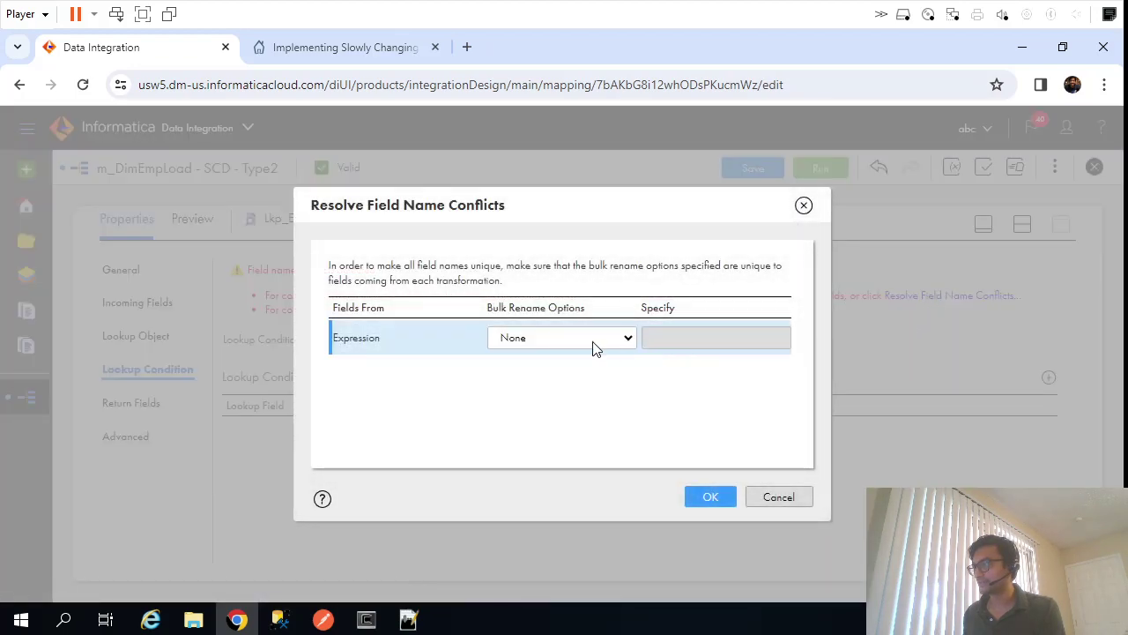
left_click(587, 342)
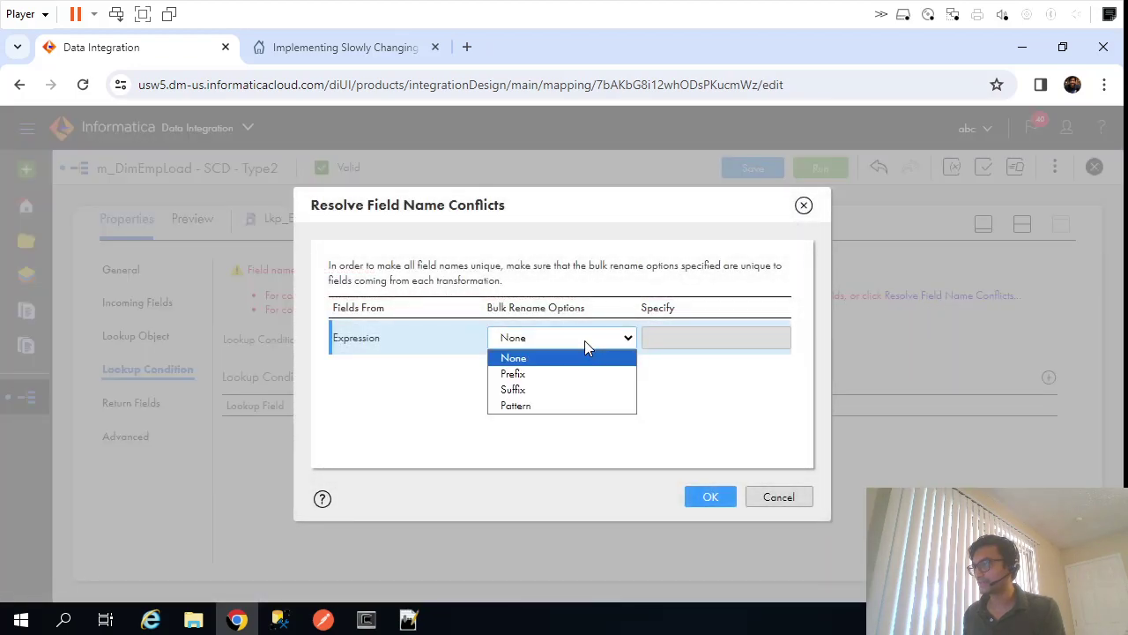
left_click(538, 374)
left_click(675, 337)
type("S")
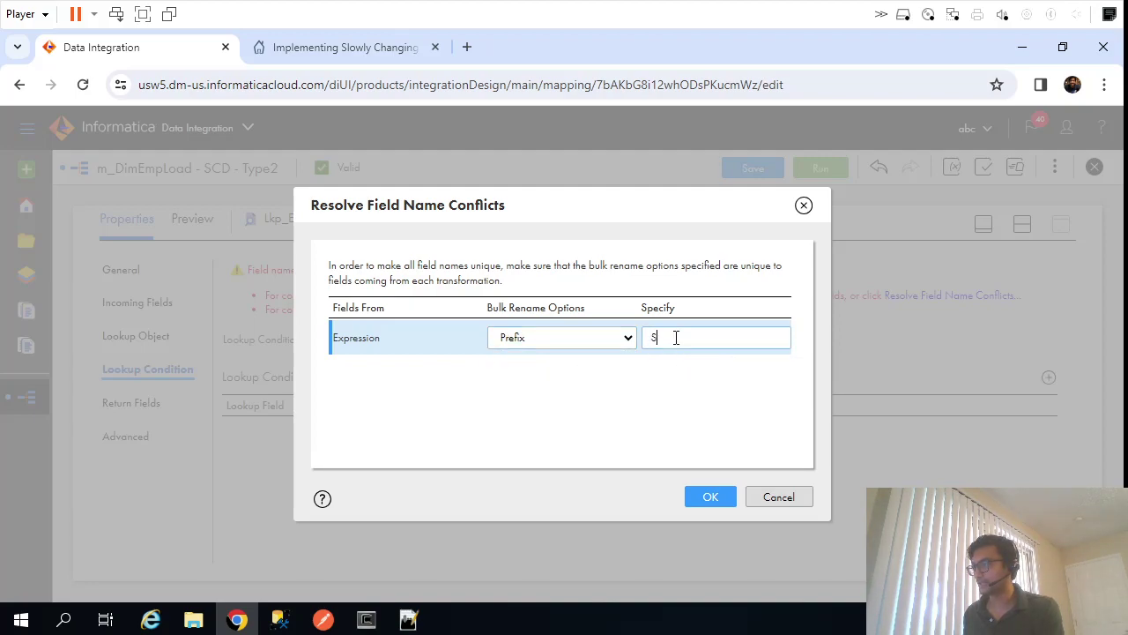
type("Rc_EMP")
key("BackSpace")
key("BackSpace")
key("BackSpace")
key("BackSpace")
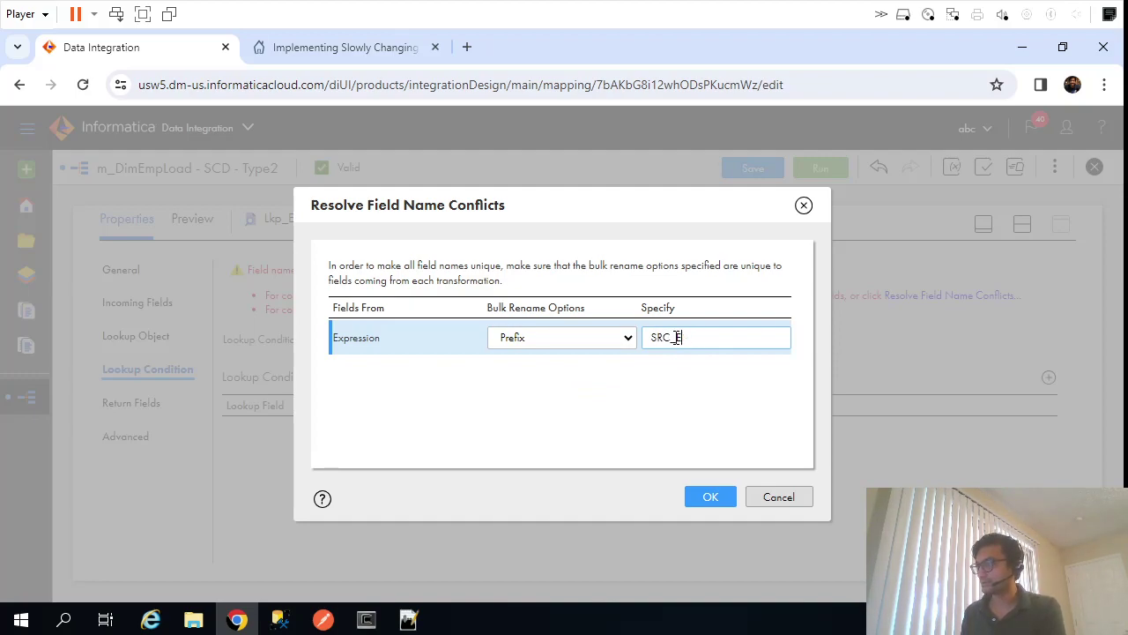
left_click(709, 497)
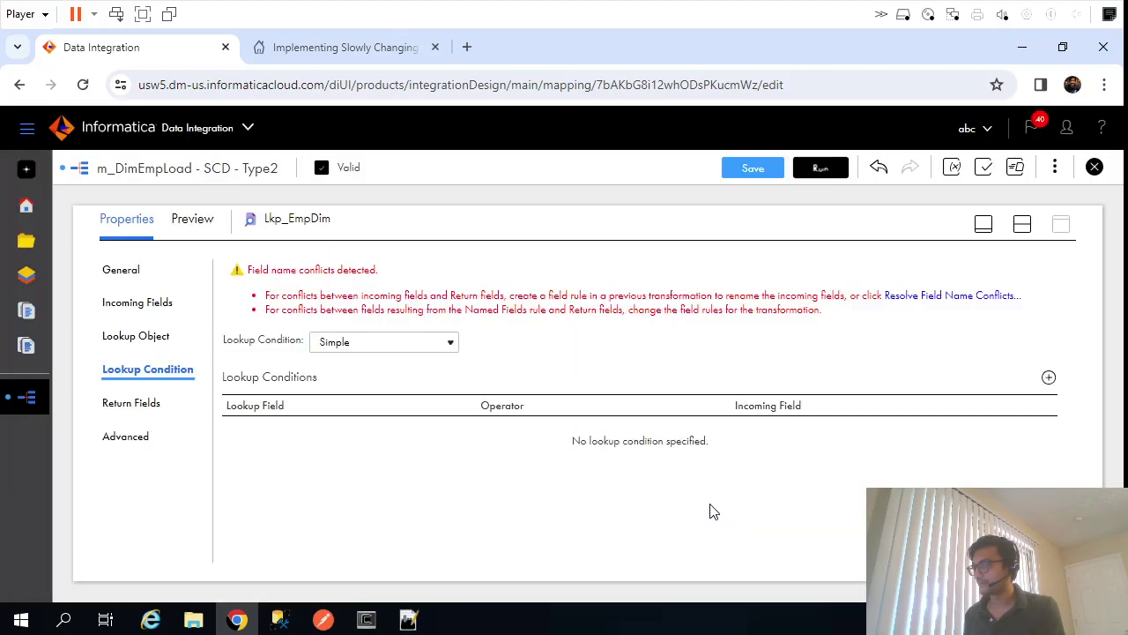
Select all the lookup's return fields except DimEmpKey, EmployeeID, Email, PhoneNumber and Salary, and save the mapping
left_click(129, 407)
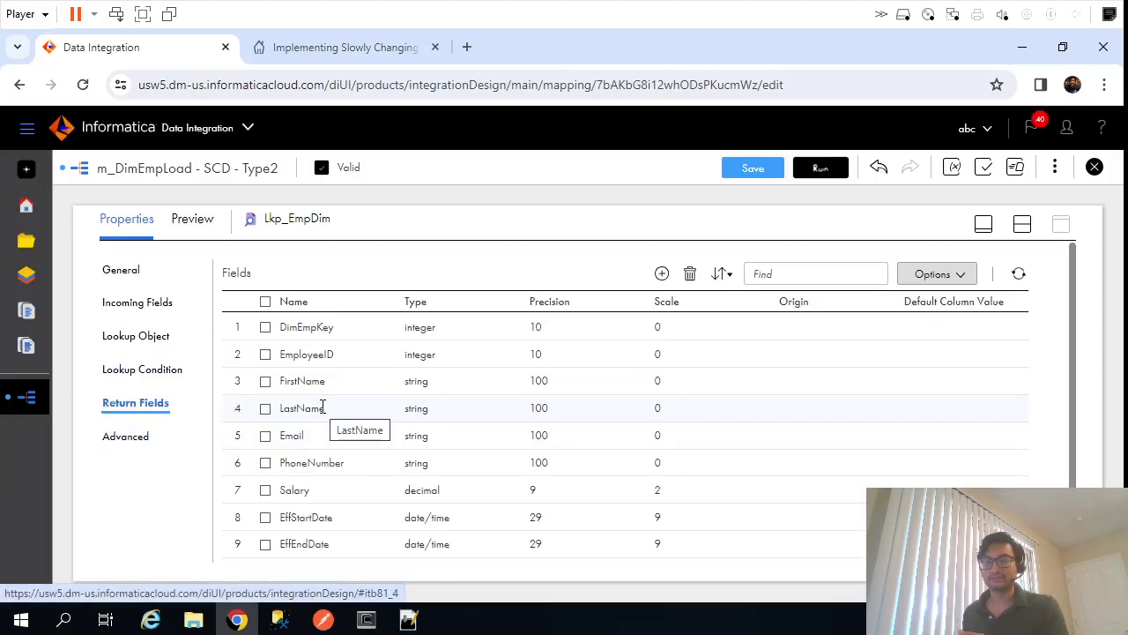
left_click(265, 303)
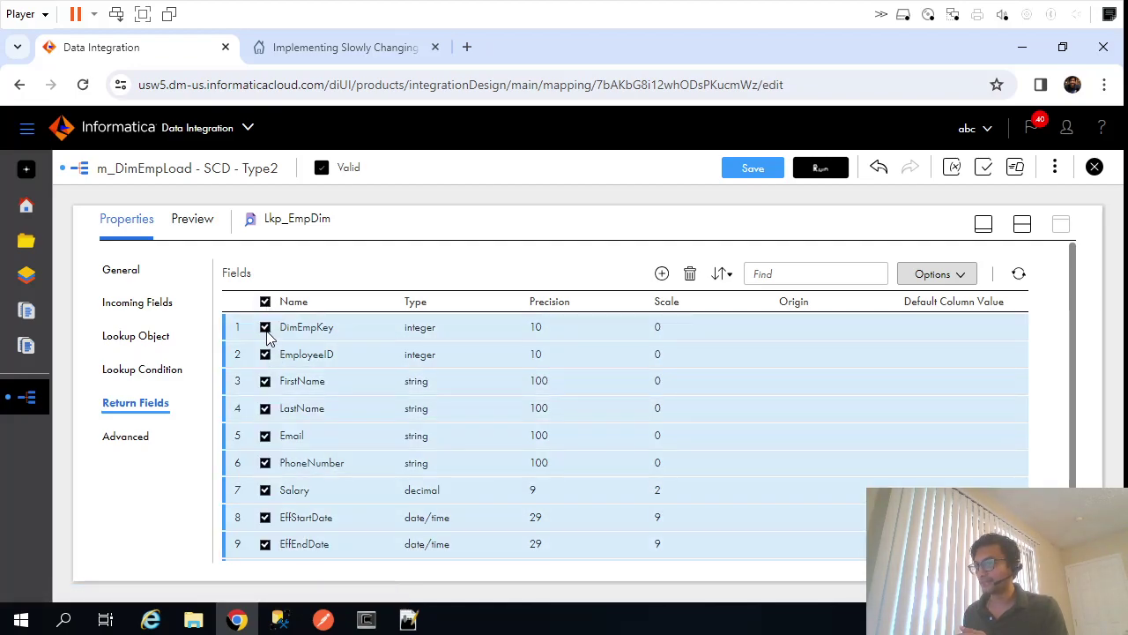
left_click(265, 328)
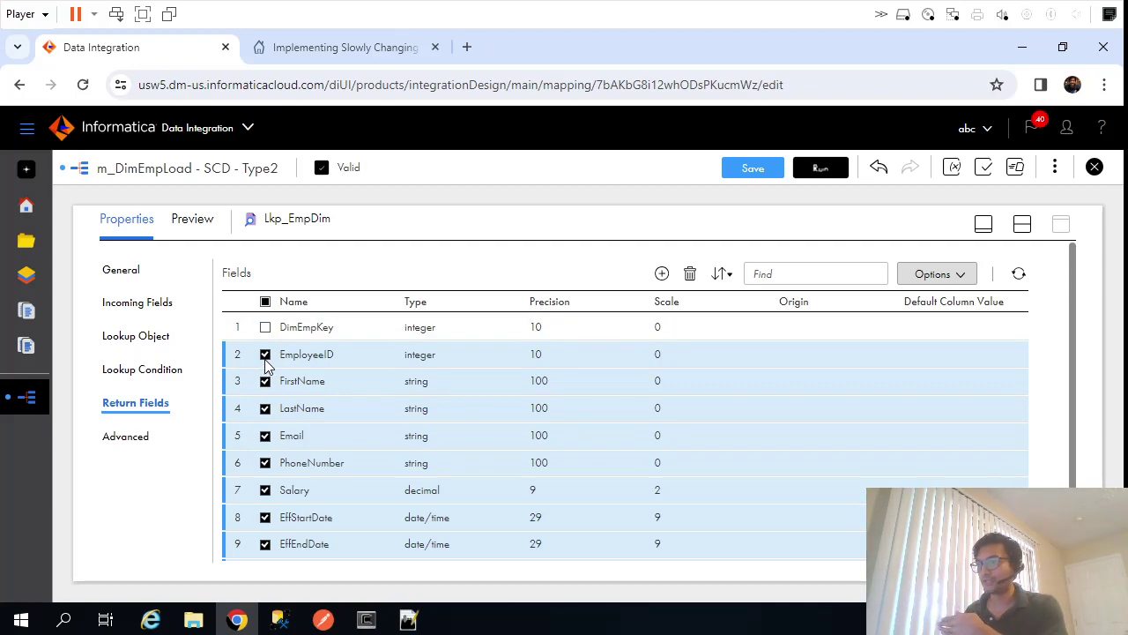
left_click(266, 355)
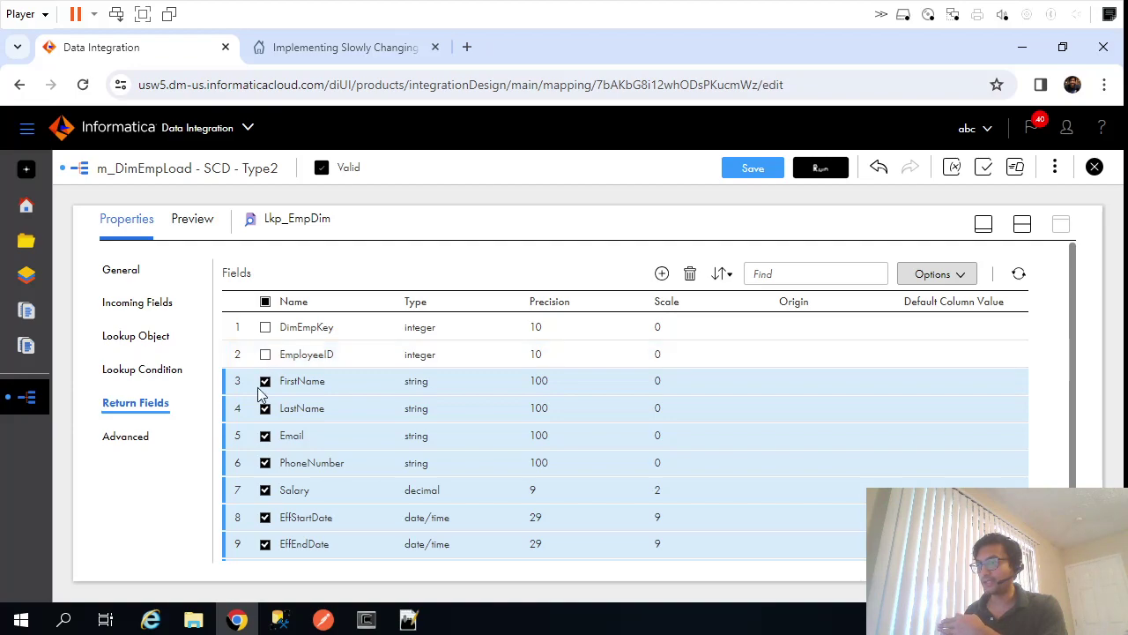
left_click(266, 436)
left_click(266, 491)
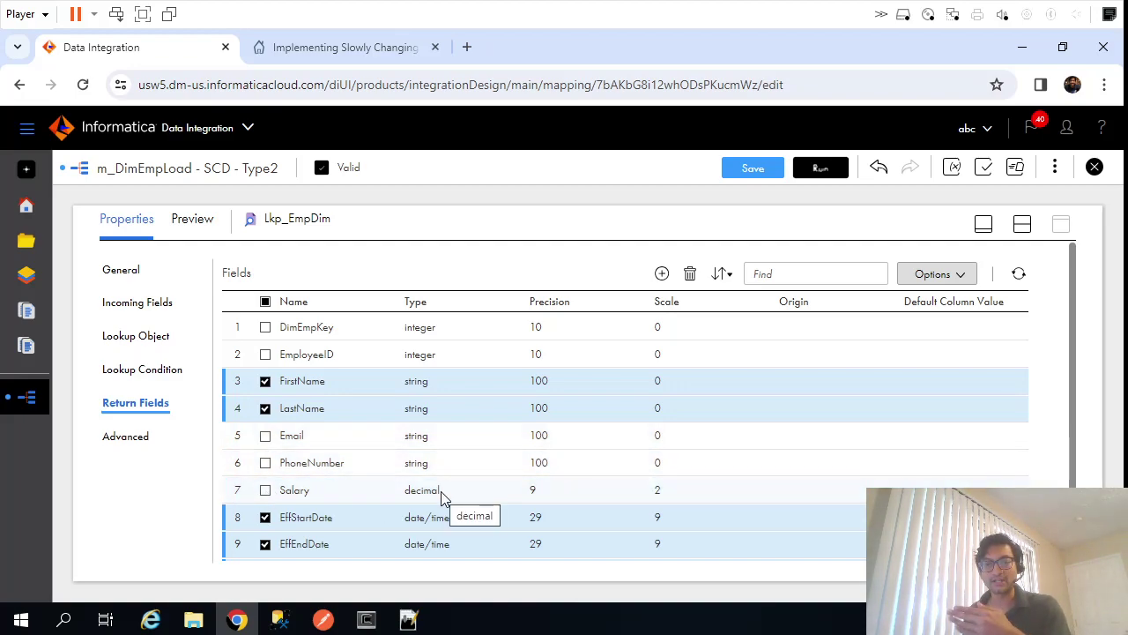
scroll(441, 497, "down", 1)
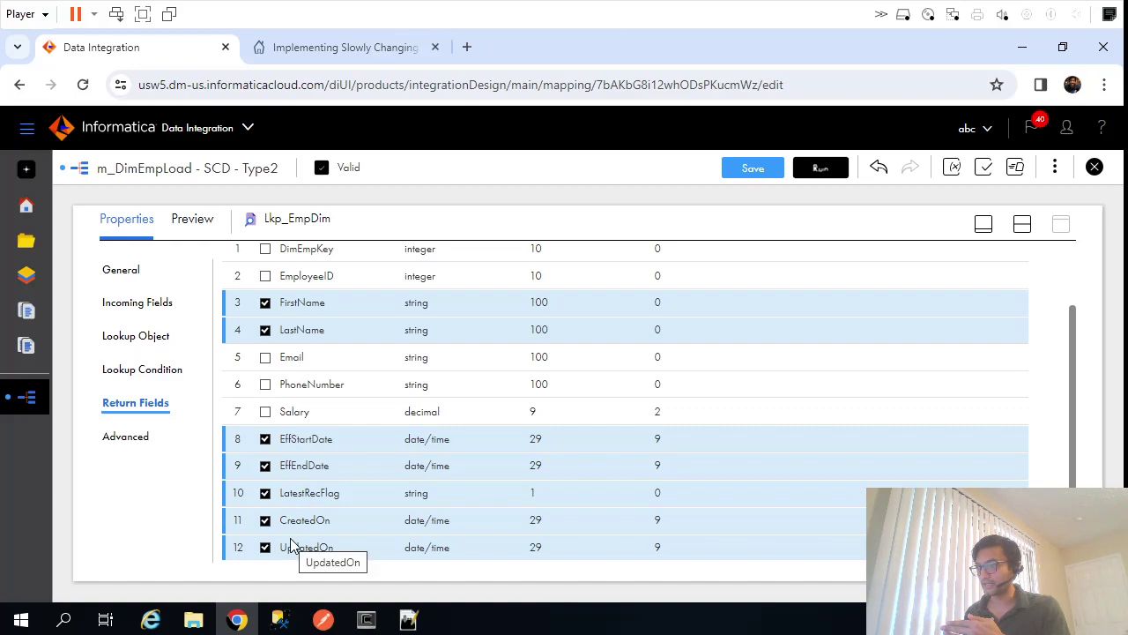
scroll(328, 348, "up", 1)
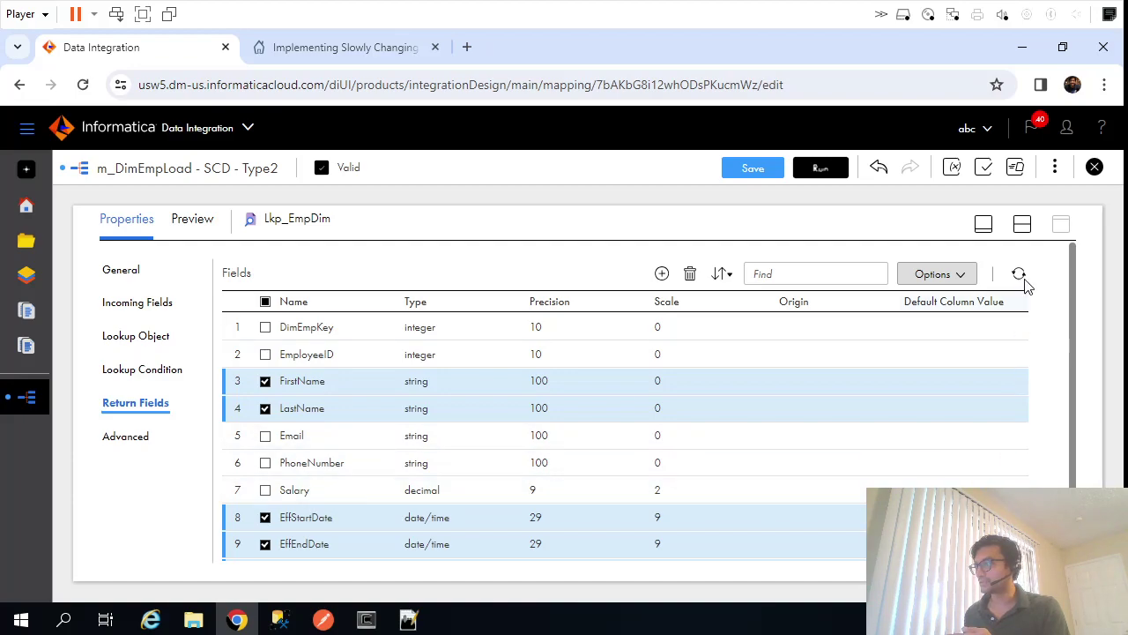
left_click(752, 168)
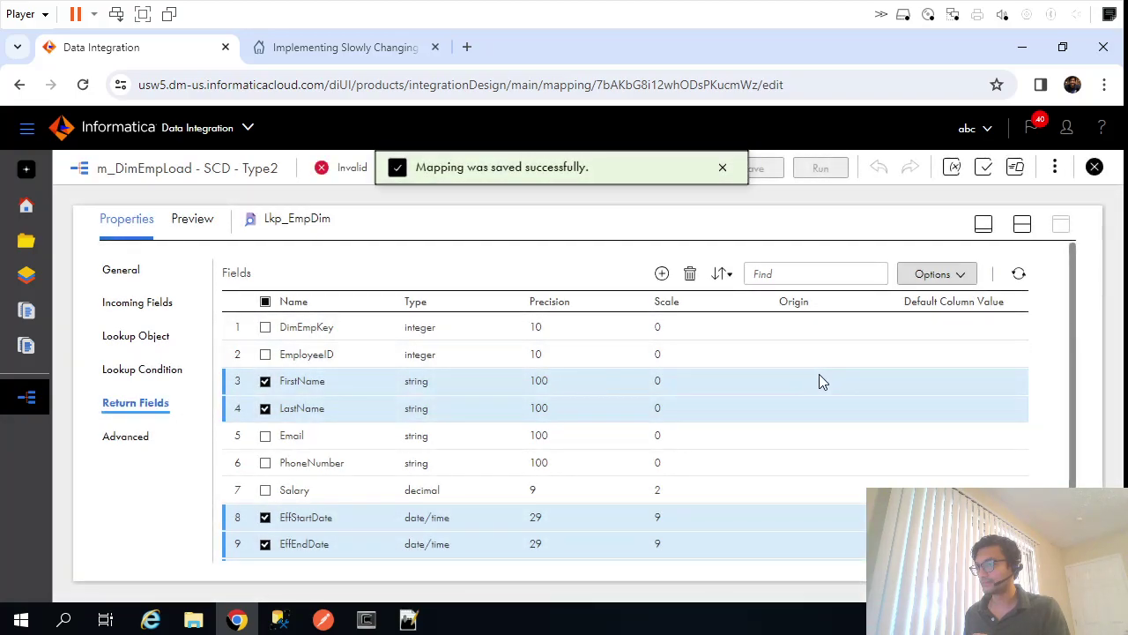
Delete all the lookup's return fields except DimEmpKey, EmployeeID, Email, PhoneNumber and Salary, and save the mapping
left_click(690, 273)
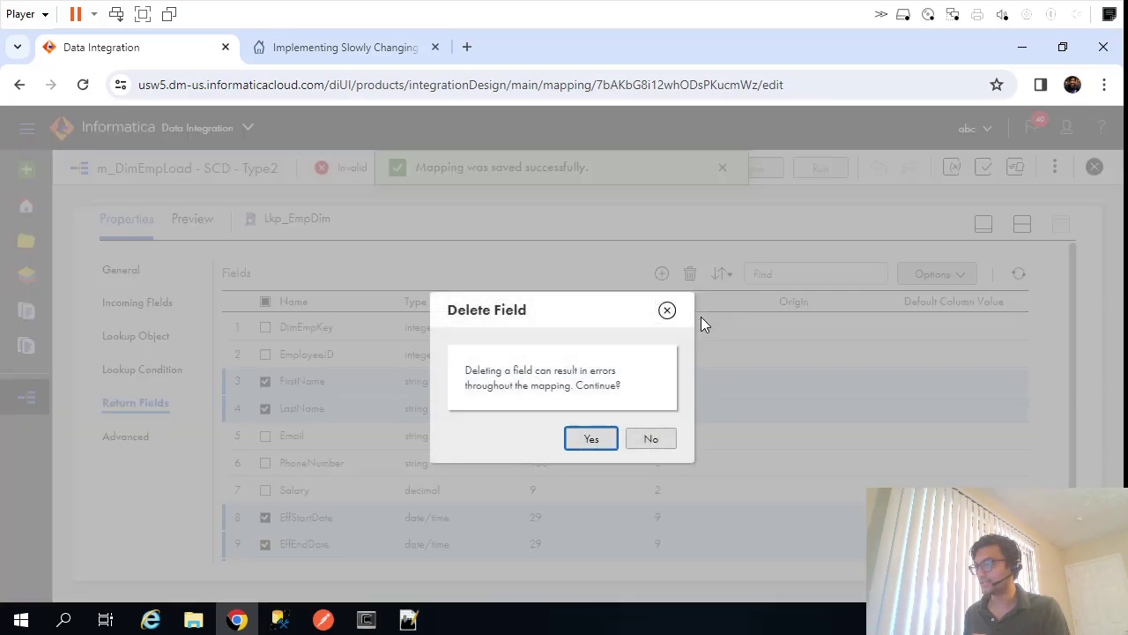
left_click(591, 439)
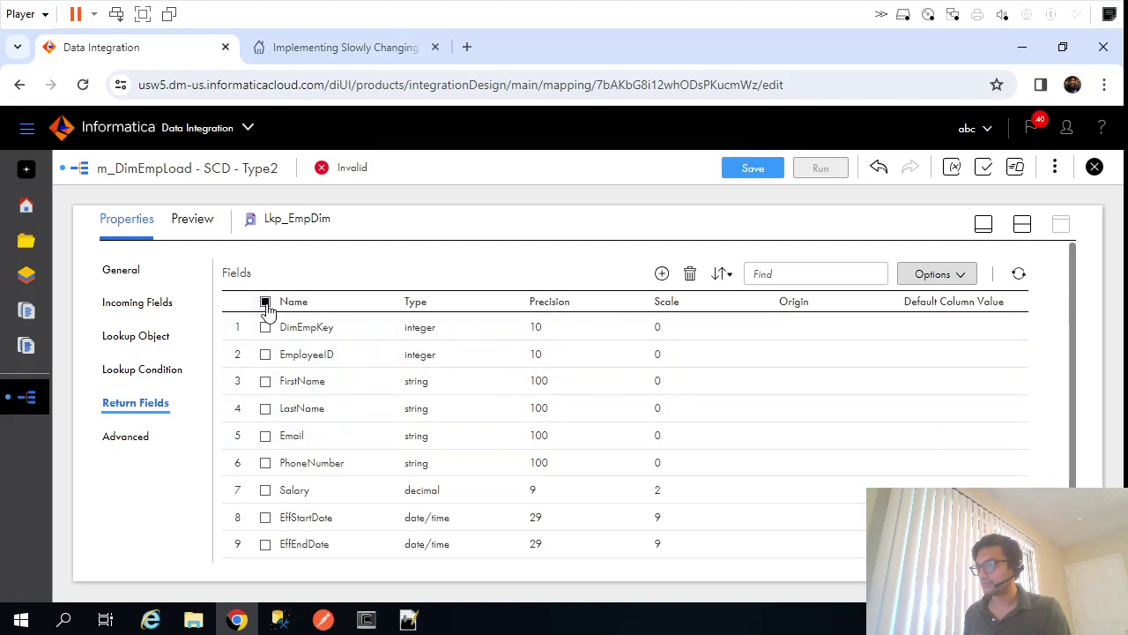
left_click(265, 303)
left_click(266, 327)
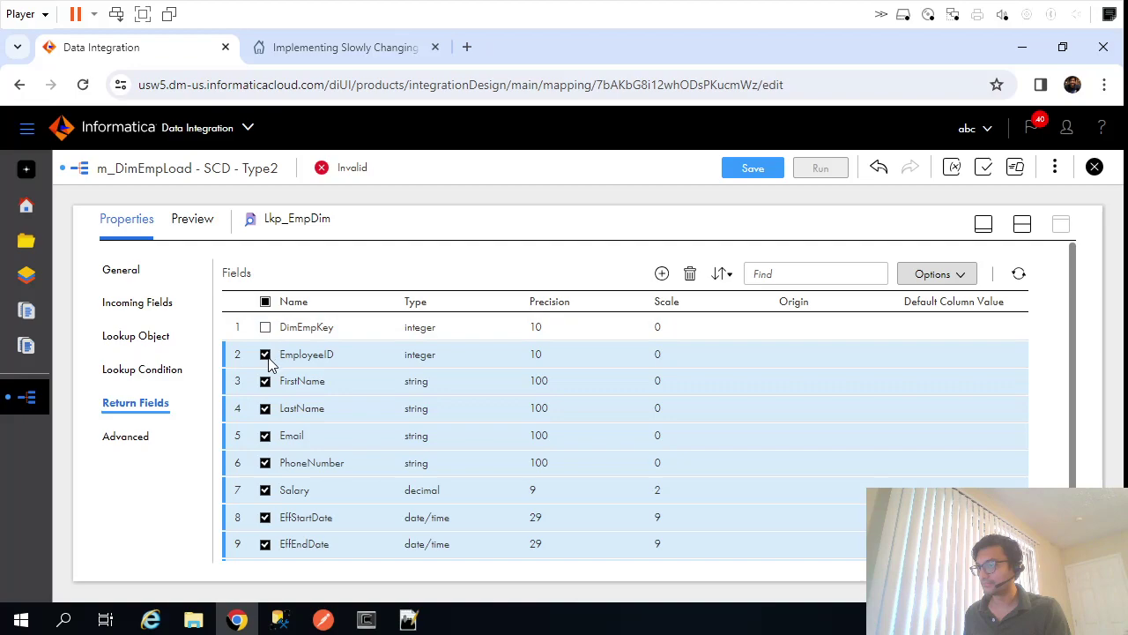
left_click(265, 354)
left_click(265, 435)
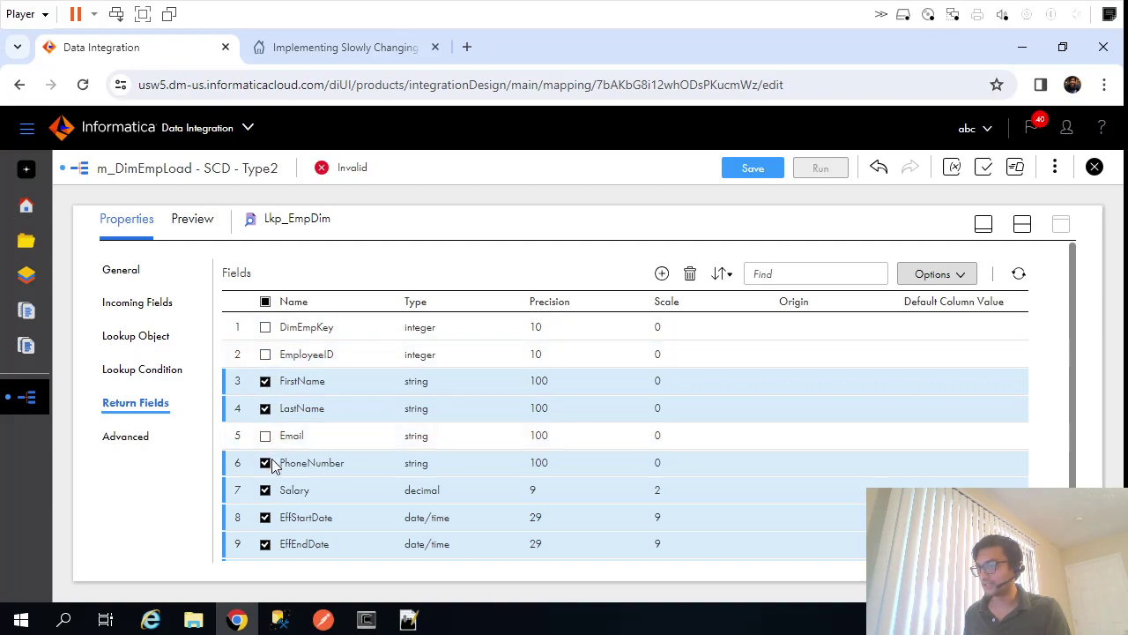
left_click(266, 463)
left_click(265, 490)
scroll(354, 498, "down", 2)
scroll(353, 498, "up", 2)
left_click(691, 273)
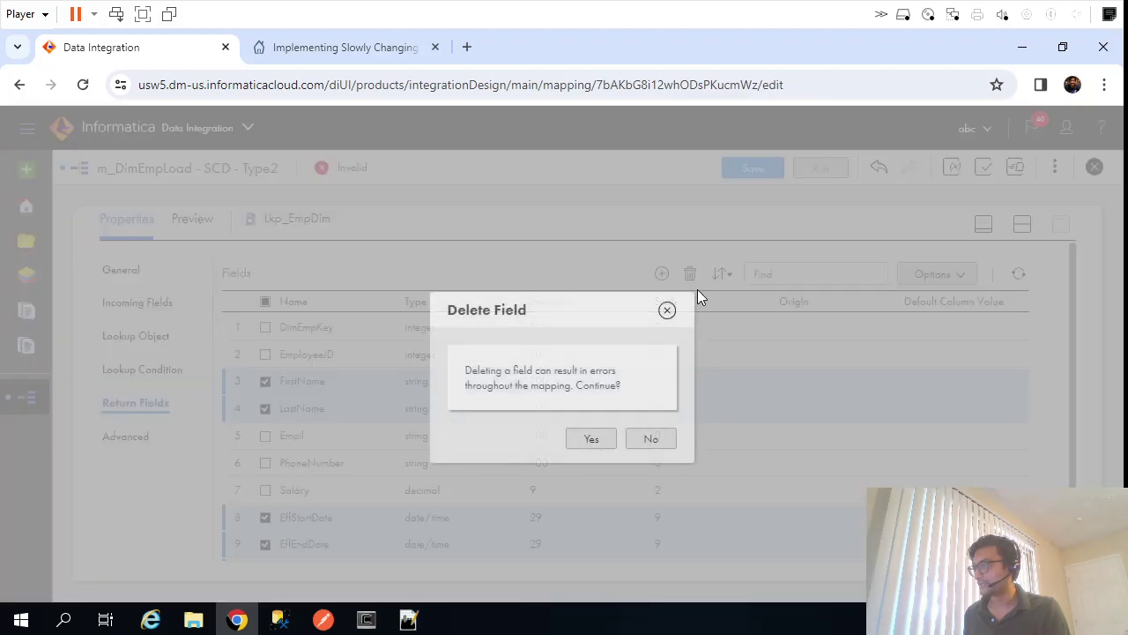
left_click(603, 438)
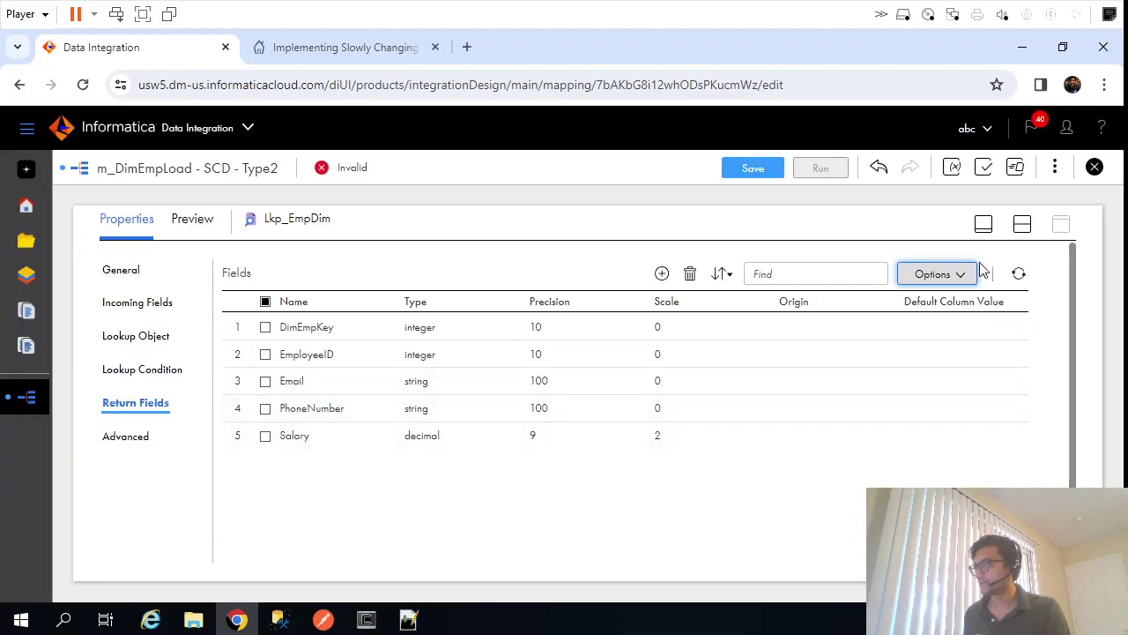
left_click(749, 171)
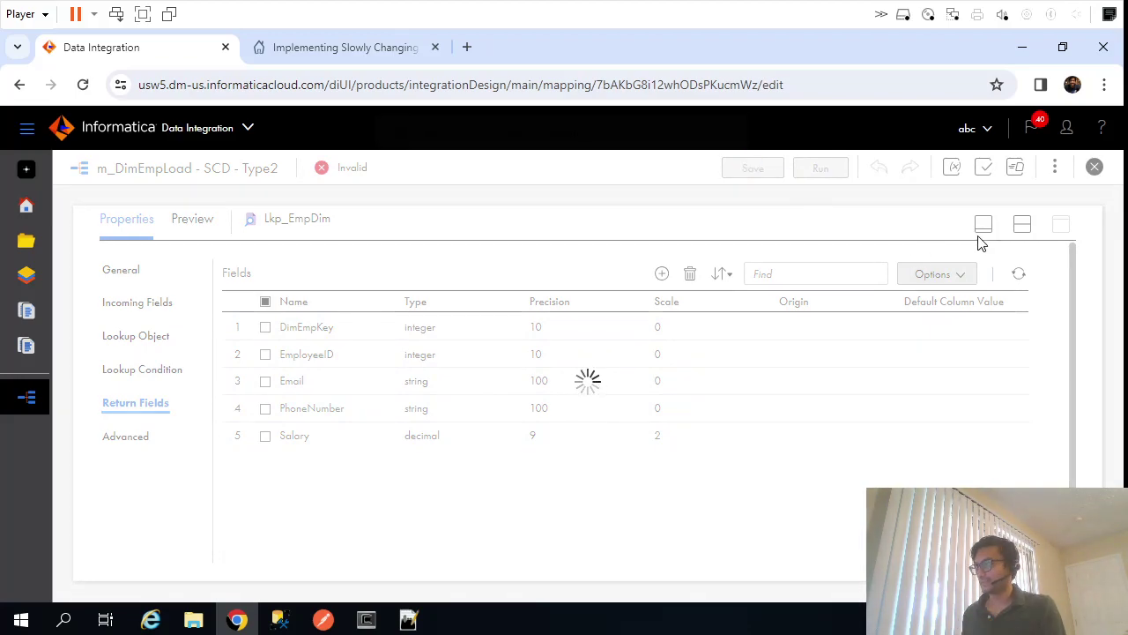
Rearrange the mapping canvas, moving DimEmployees further from the lookup and placing Src_Emp and Expression lower than Lkp_EmpDim
left_click(1023, 228)
left_click(716, 319)
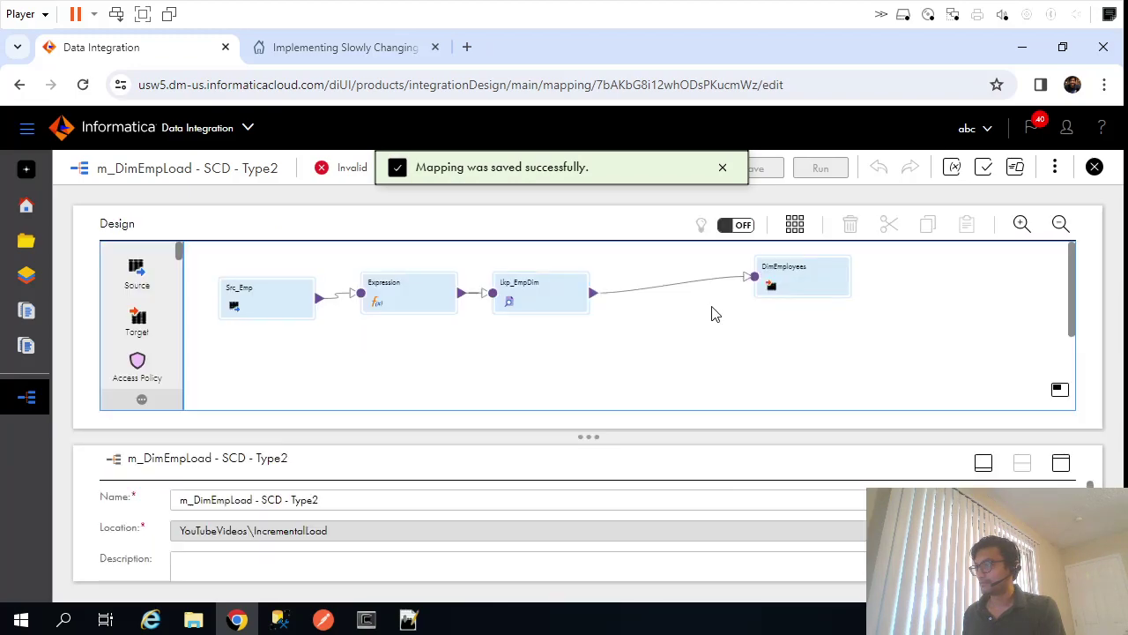
left_click_drag(820, 278, 882, 279)
left_click_drag(529, 285, 534, 290)
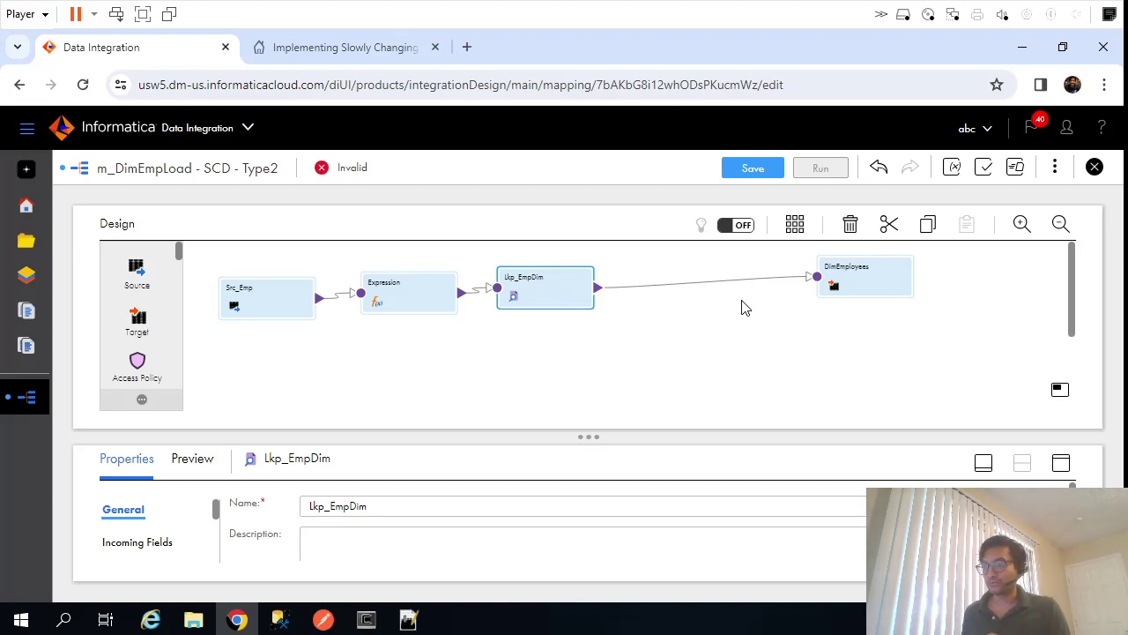
left_click(410, 620)
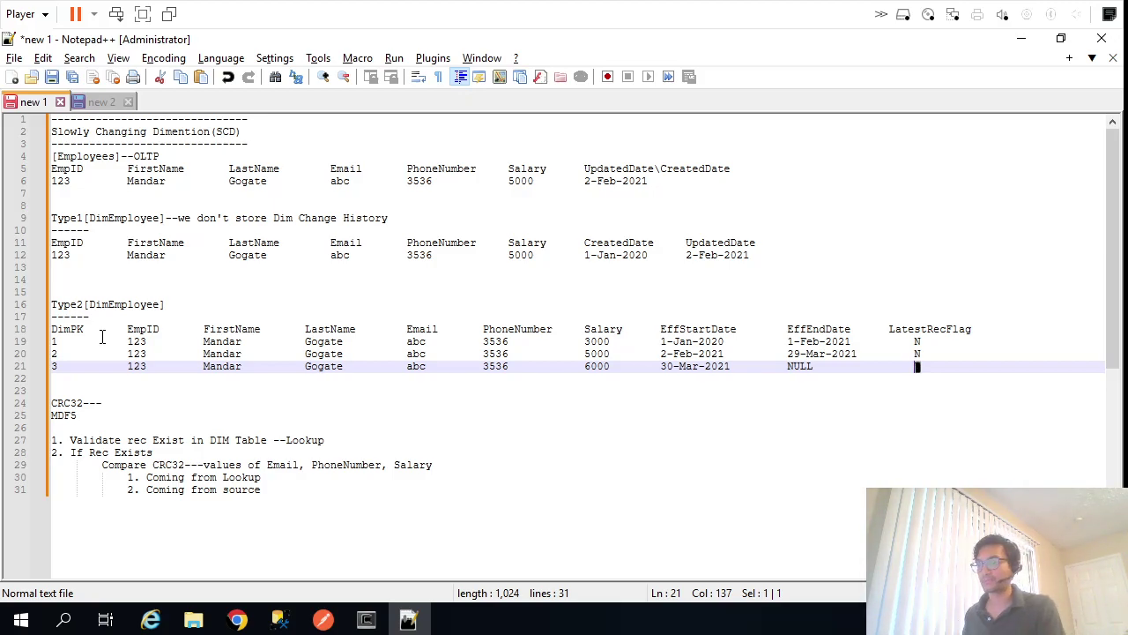
key("alt+Tab")
left_click_drag(397, 303, 351, 328)
left_click_drag(269, 299, 267, 342)
left_click_drag(533, 288, 511, 280)
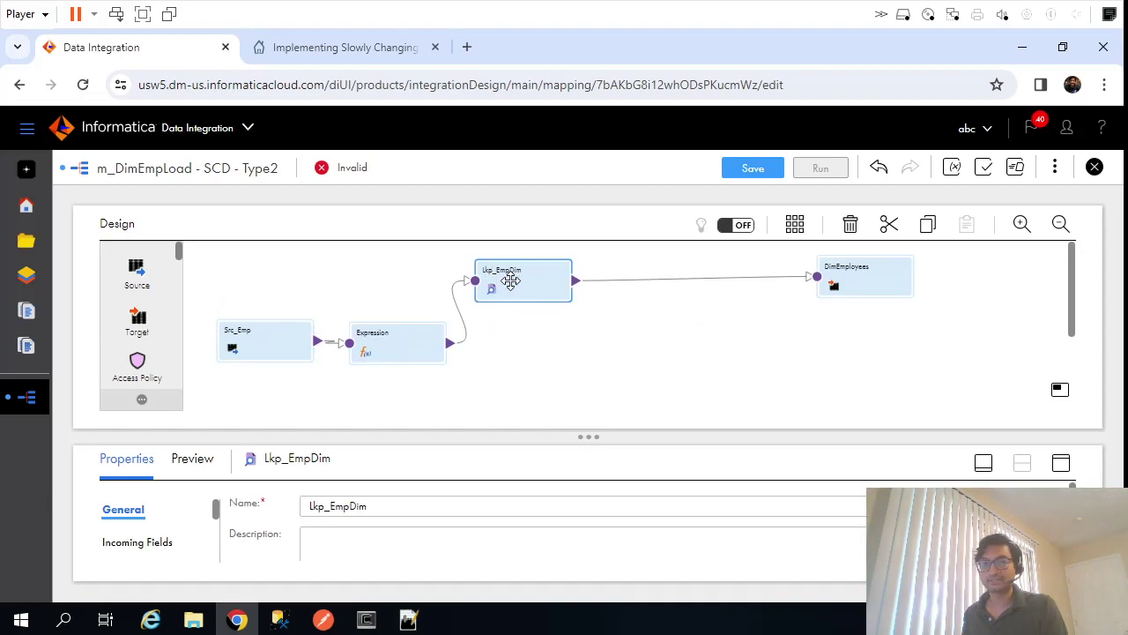
Insert a Joiner between Lkp_EmpDim and DimEmployees and remove the link from Lkp_EmpDim to the Joiner's Master input
left_click(625, 281)
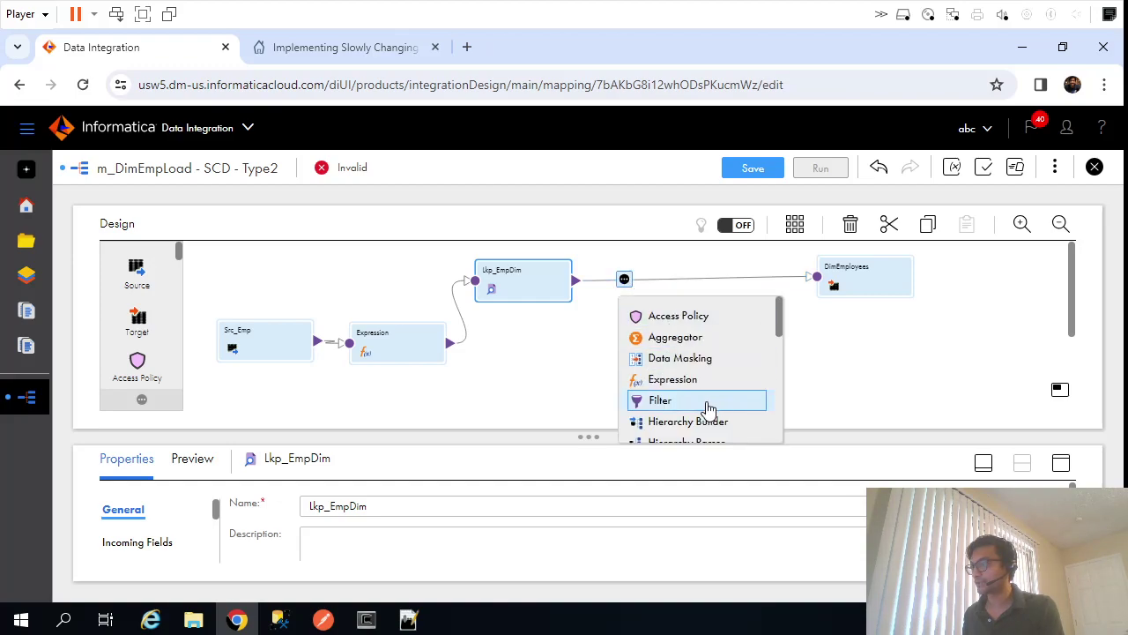
scroll(711, 410, "down", 2)
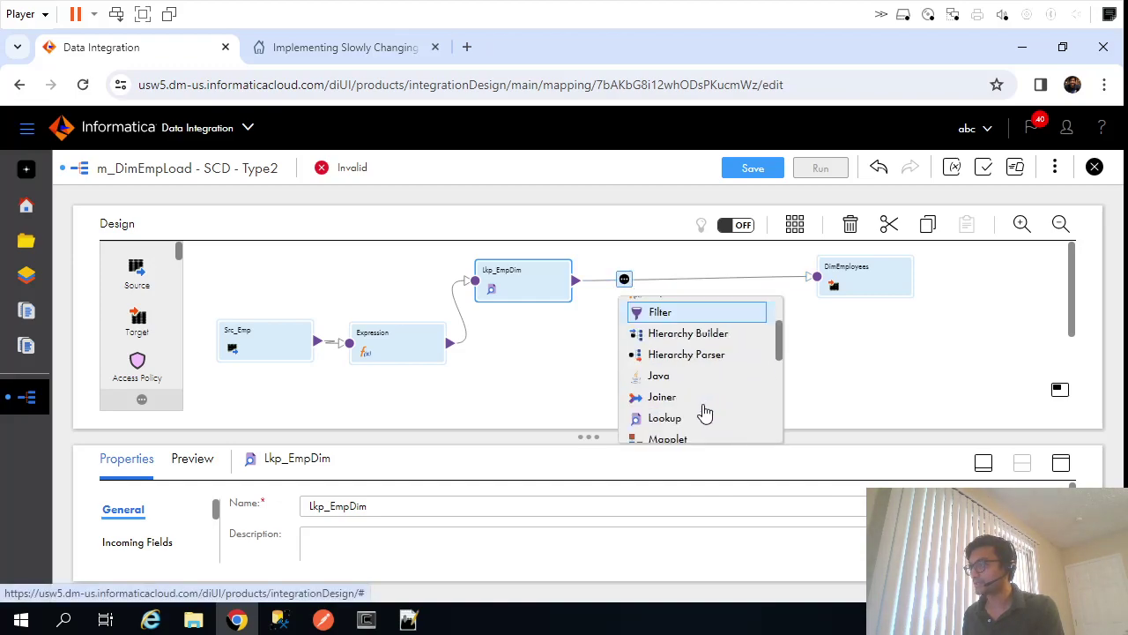
left_click(705, 397)
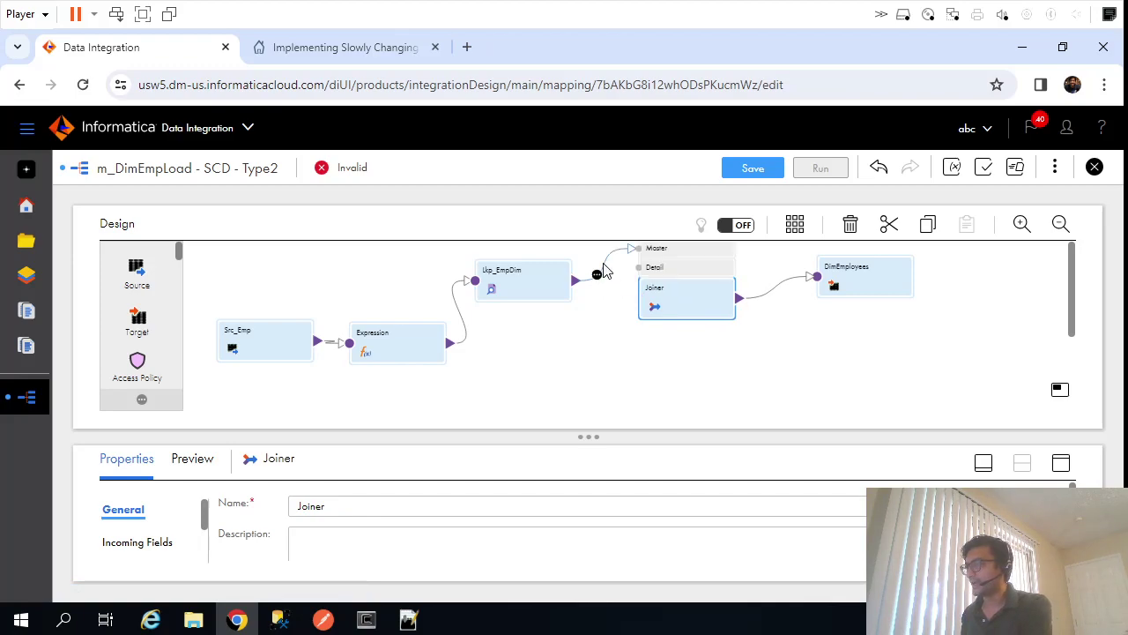
left_click(600, 264)
key("Delete")
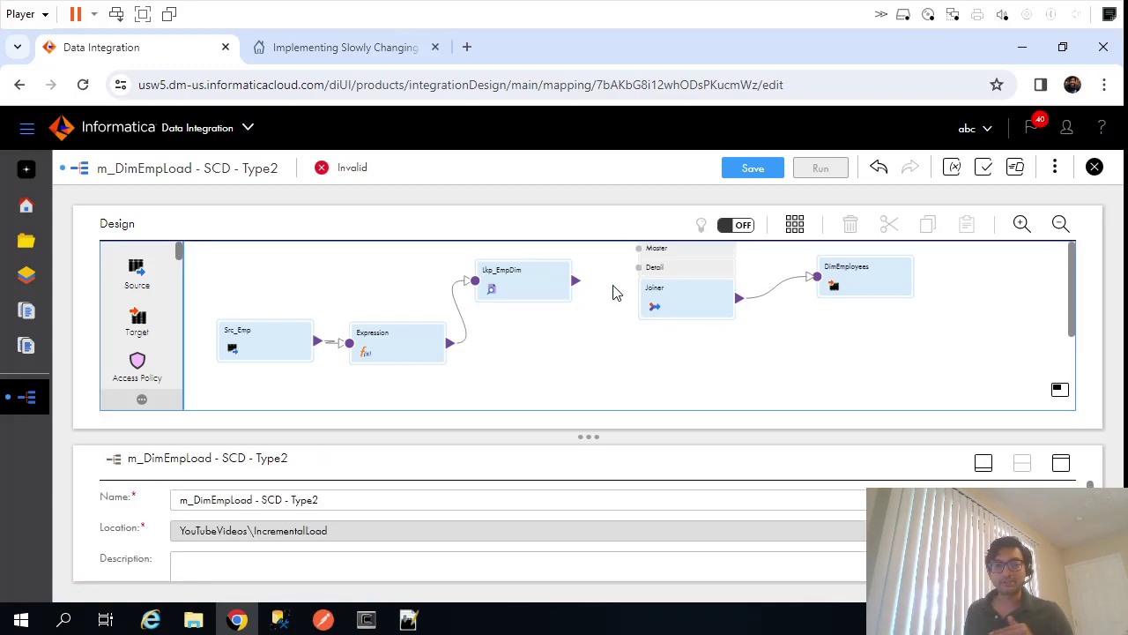
Link Expression to the Joiner's Master input and Lkp_EmpDim, moved below it, to the Detail input
left_click_drag(452, 343, 641, 248)
left_click_drag(515, 293, 642, 269)
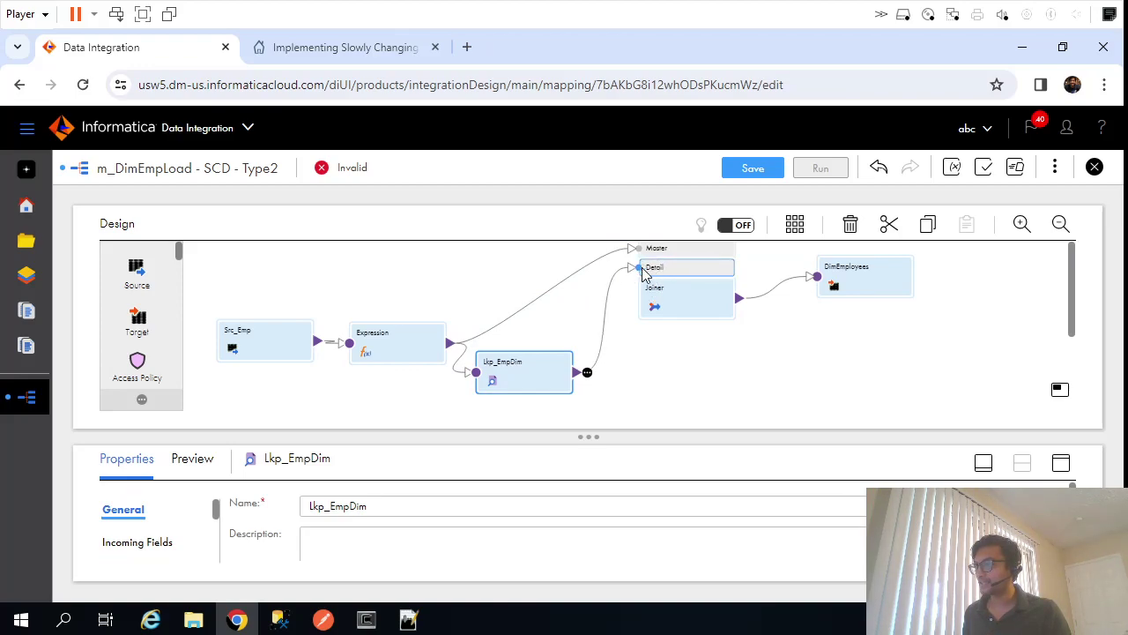
Review the Joiner's incoming fields, join condition and field name conflict options without changing them
left_click(663, 316)
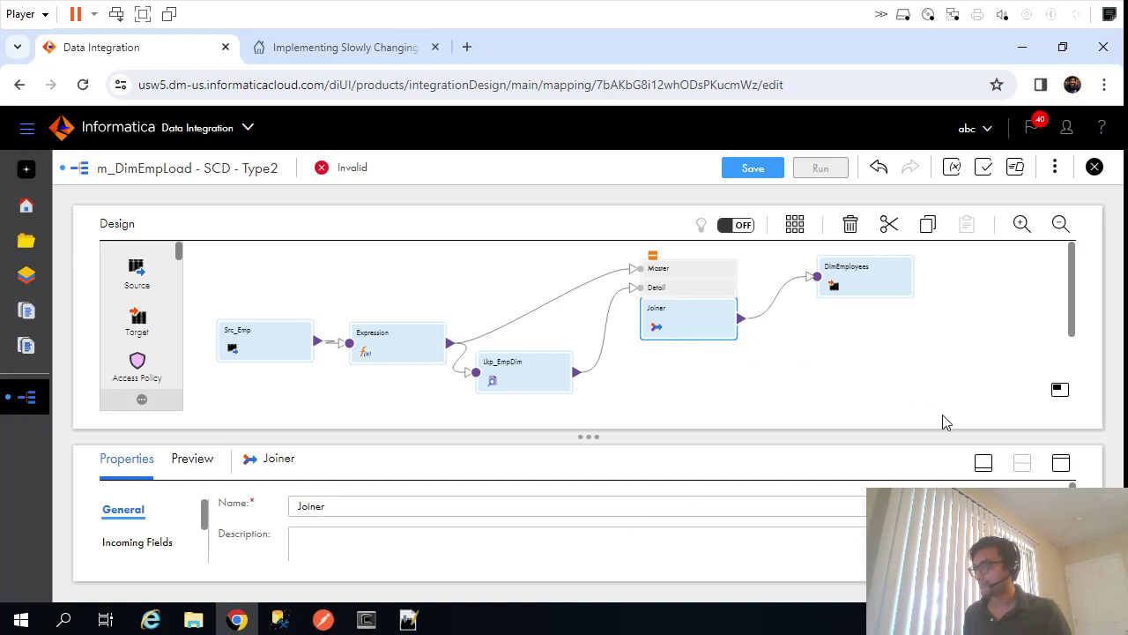
left_click(1062, 467)
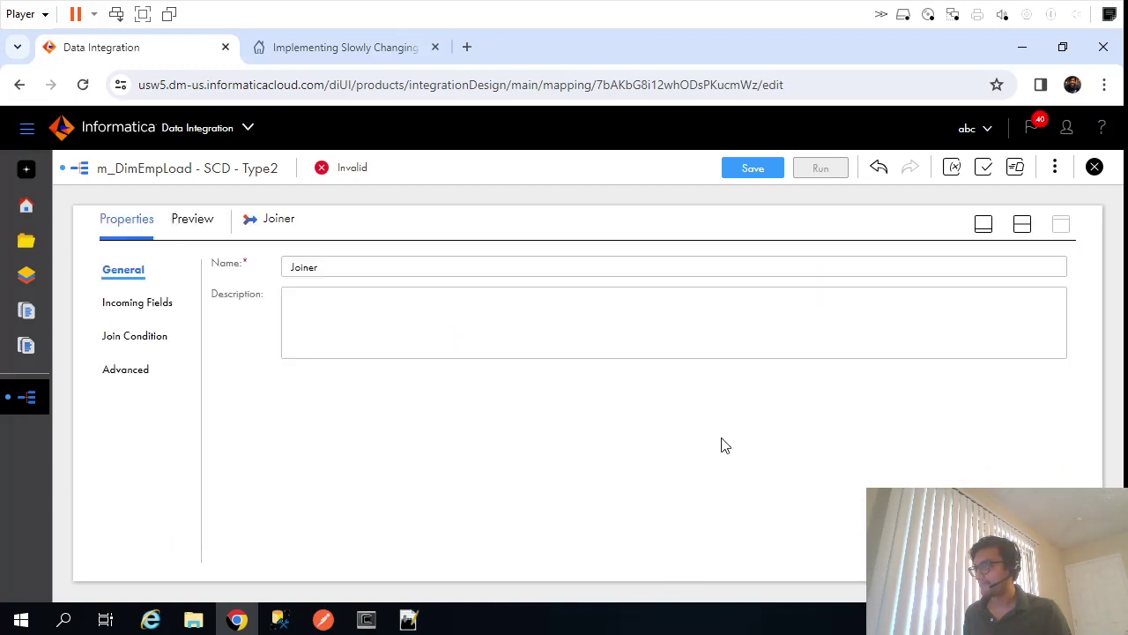
left_click(143, 304)
left_click(132, 335)
left_click(132, 303)
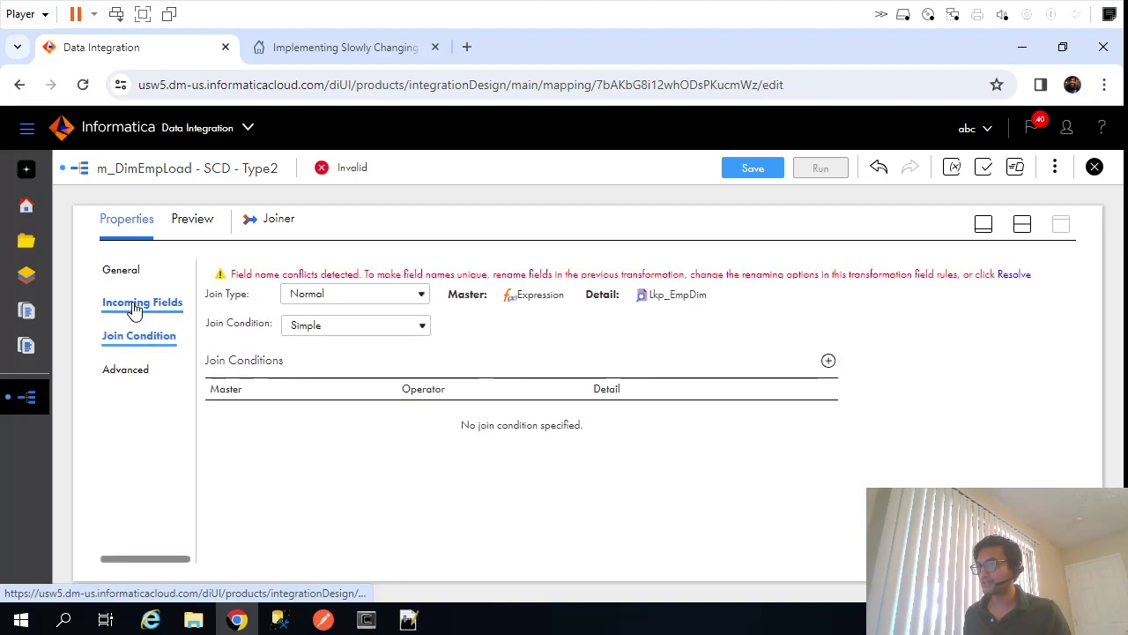
left_click(1018, 280)
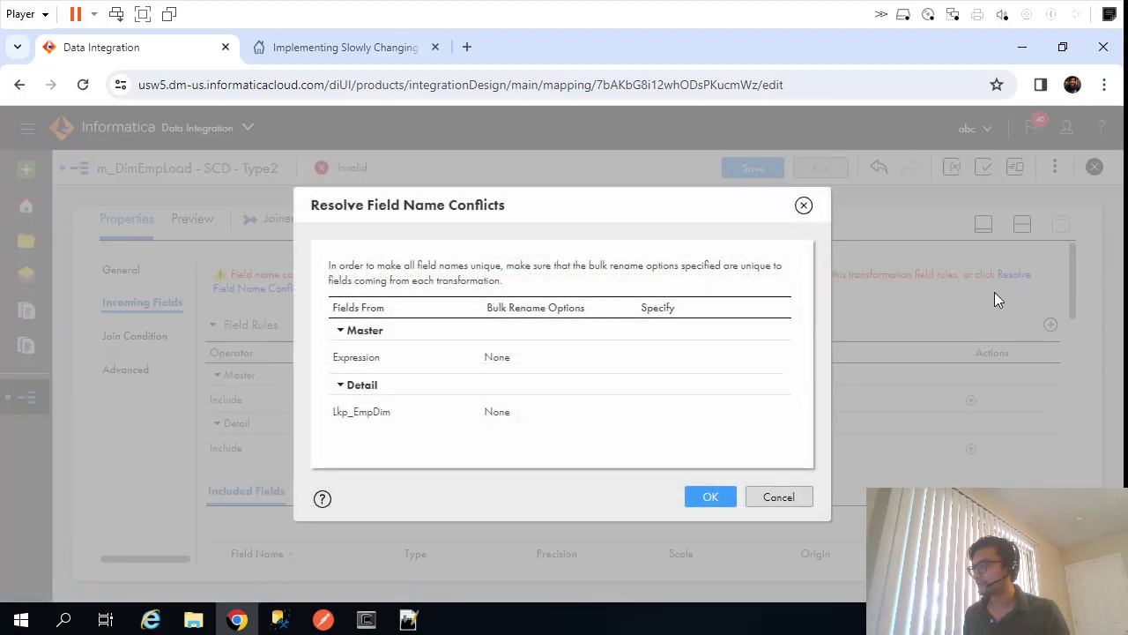
left_click(779, 499)
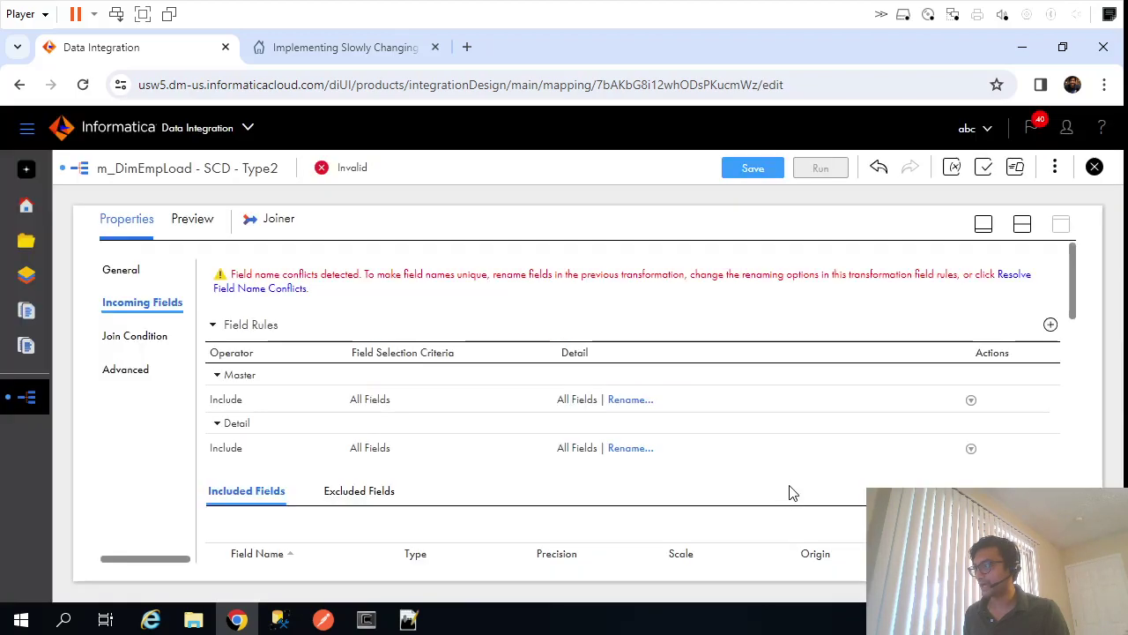
left_click(1023, 225)
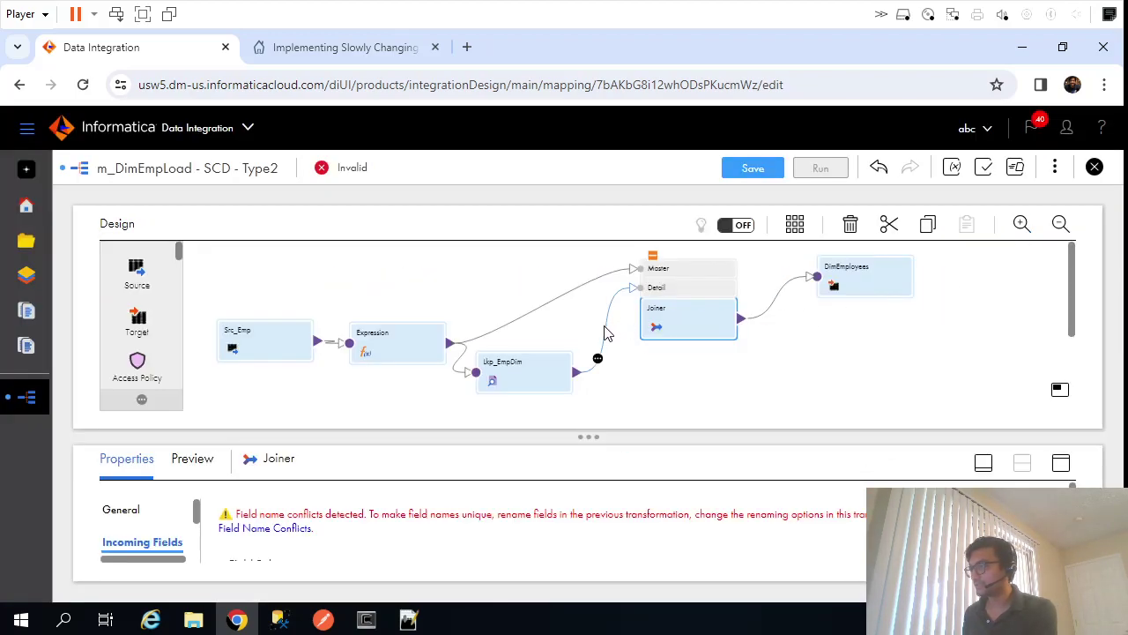
Remove the link from Lkp_EmpDim to the Joiner's Detail input and check the CRC32 comparison notes in Notepad++
left_click(605, 334)
key("Delete")
left_click_drag(696, 326, 713, 321)
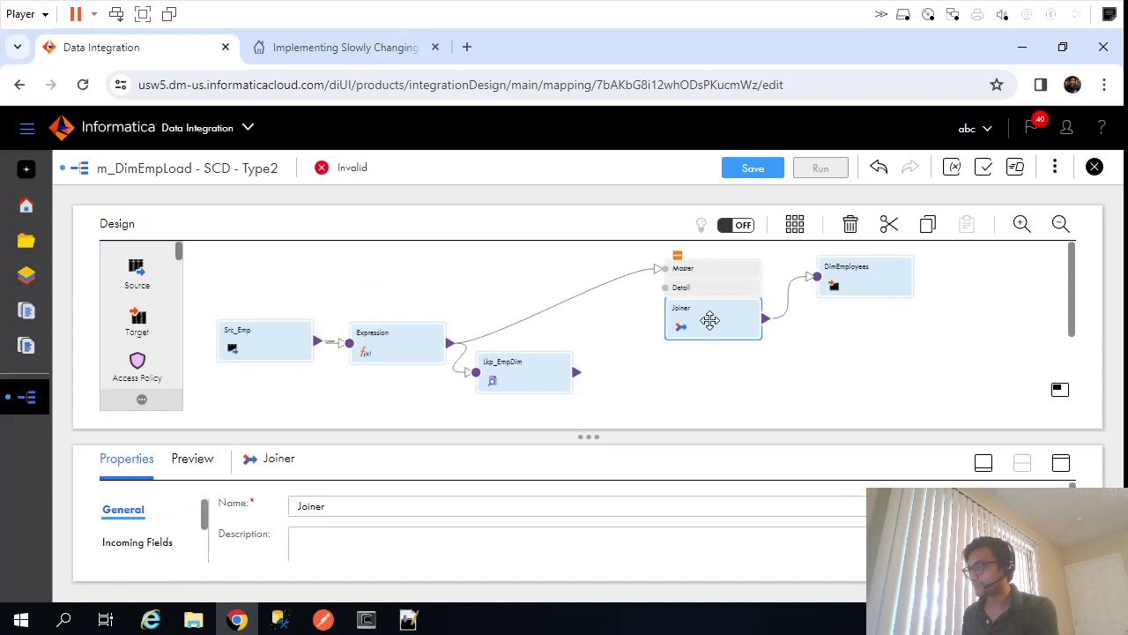
left_click(408, 620)
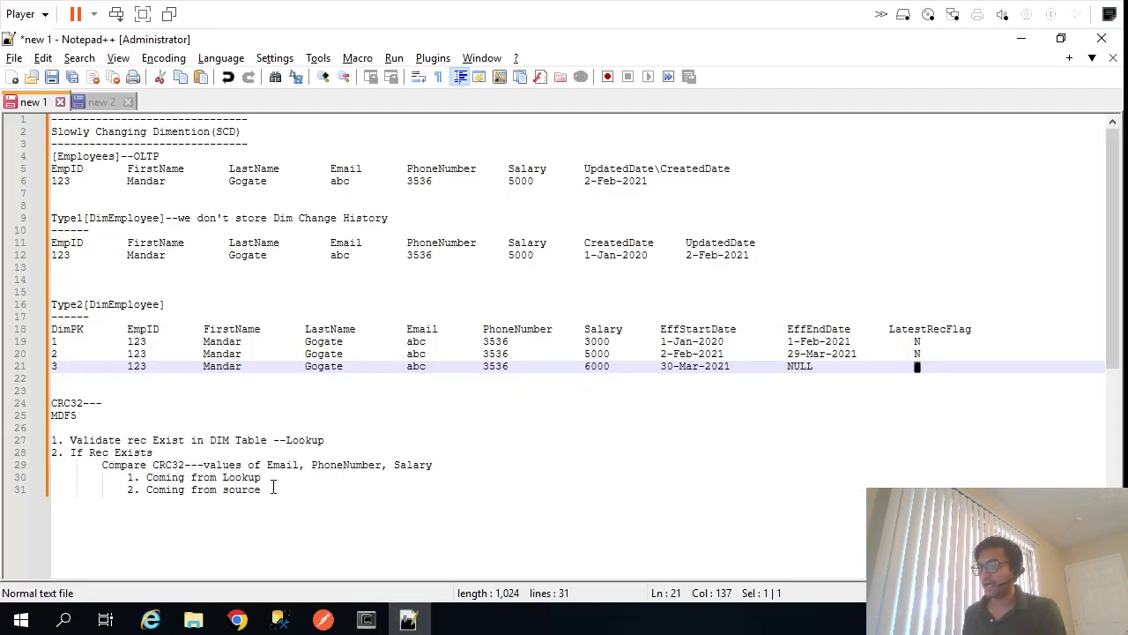
double_click(167, 465)
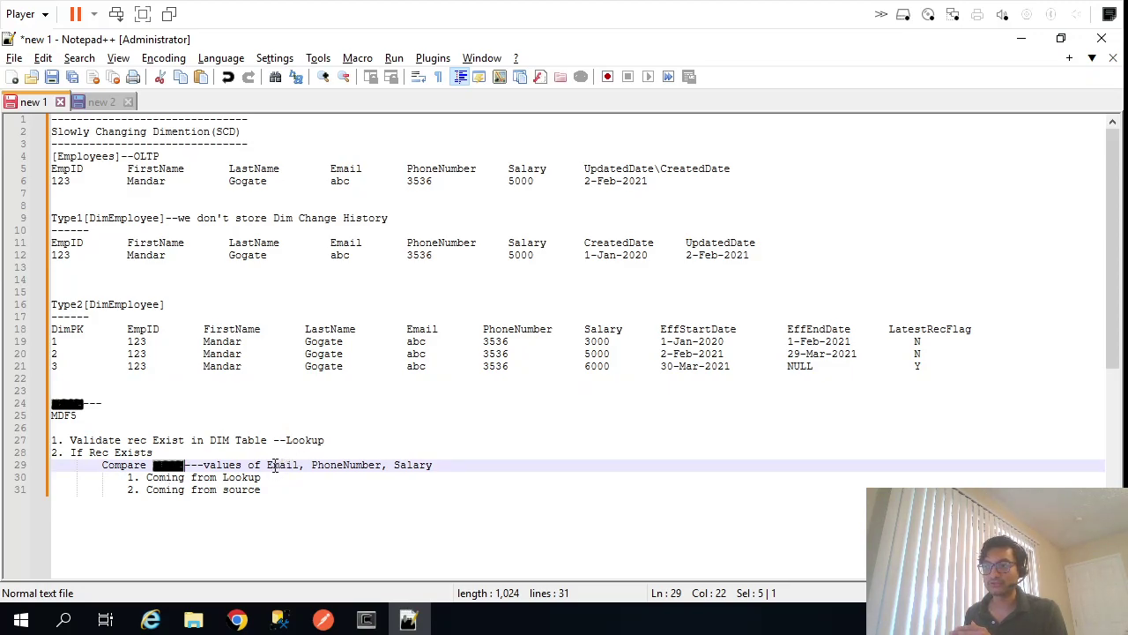
left_click_drag(267, 464, 455, 465)
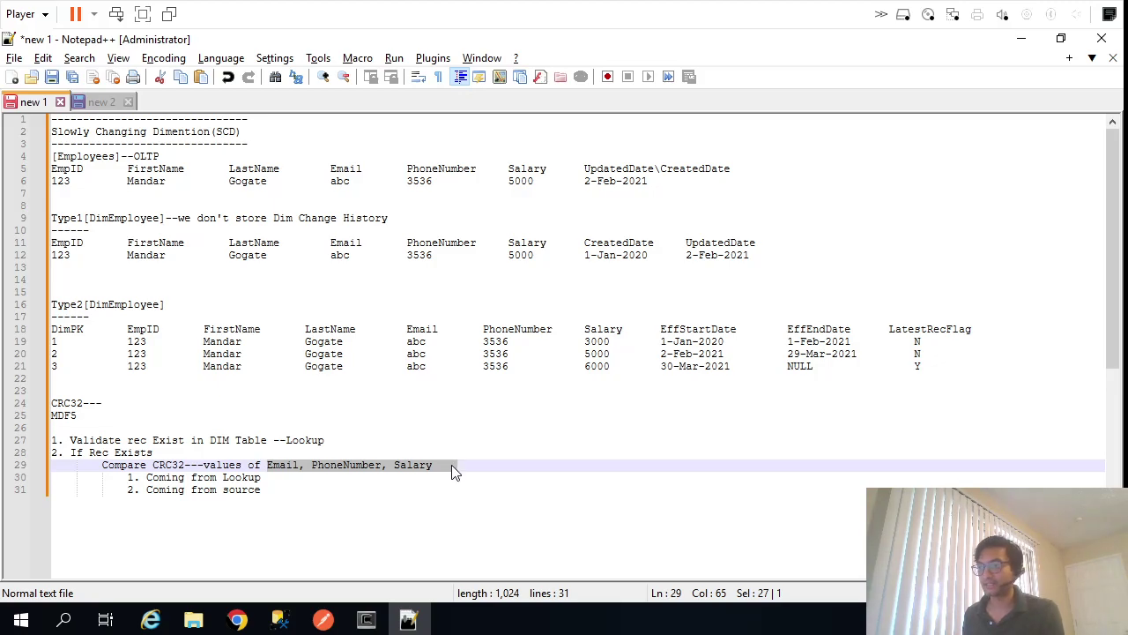
key("alt+Tab")
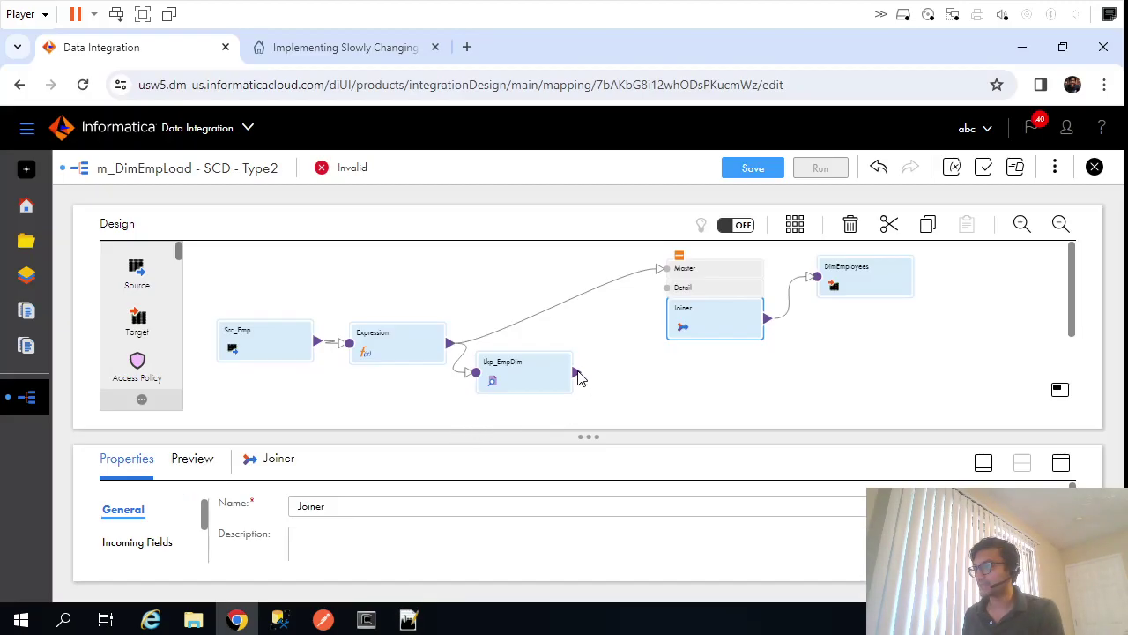
Link Lkp_EmpDim to the Joiner's Detail input and insert an Expression transformation between them
left_click_drag(578, 374, 674, 289)
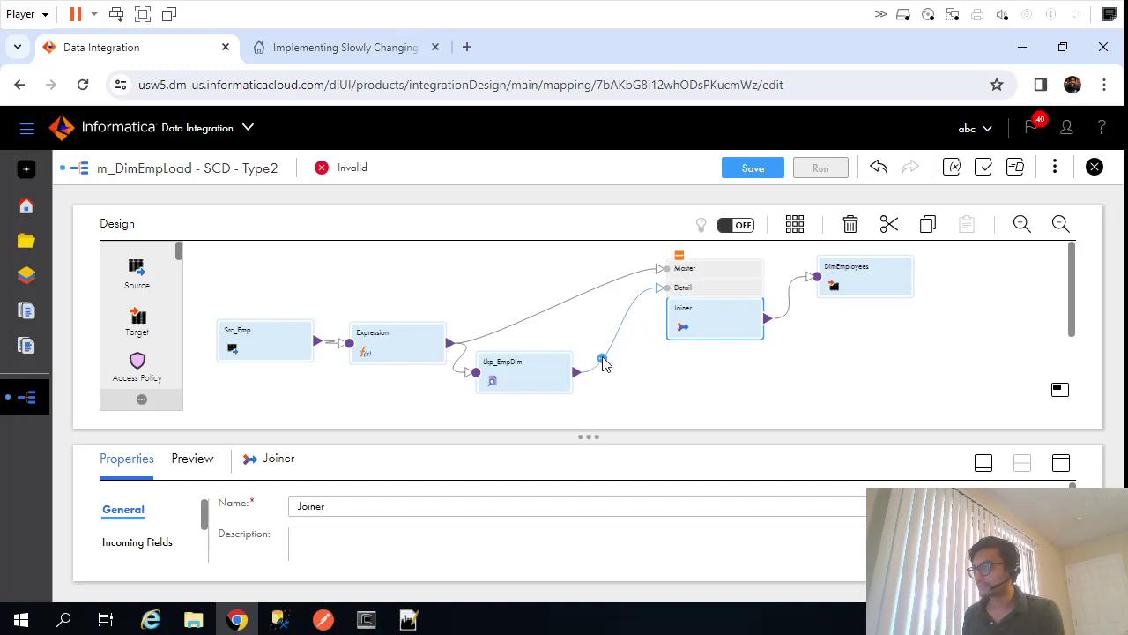
left_click(603, 360)
left_click(641, 458)
scroll(544, 374, "down", 2)
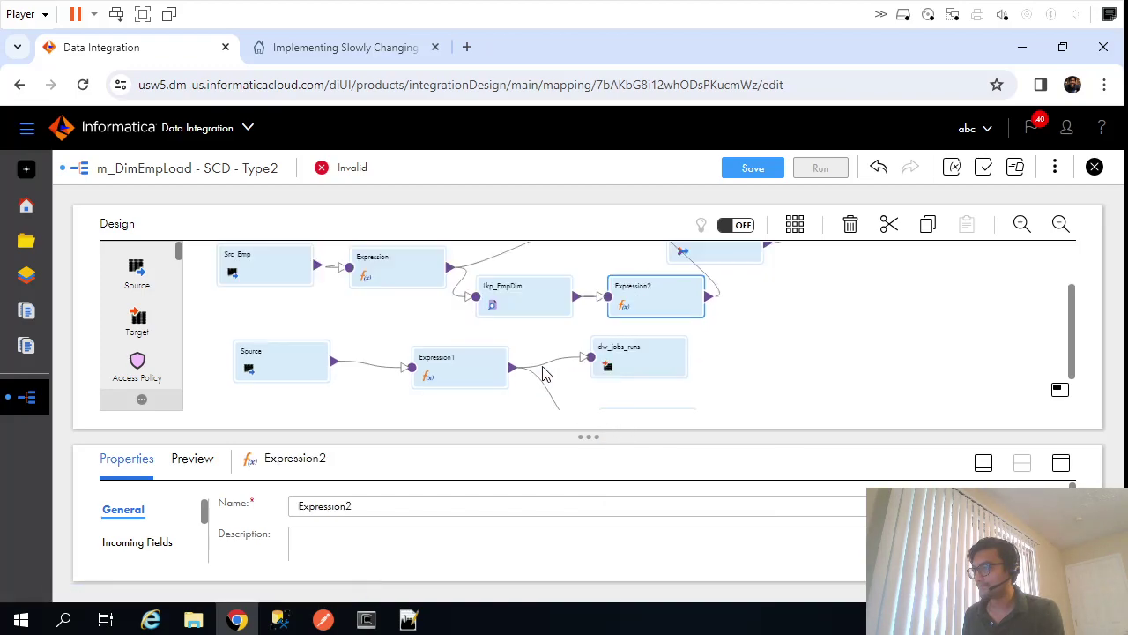
left_click(541, 363)
left_click_drag(653, 310, 640, 302)
Rename the new Expression transformation as Expression_CRC32_Dim and save the mapping
left_click(381, 503)
key("BackSpace")
type("_")
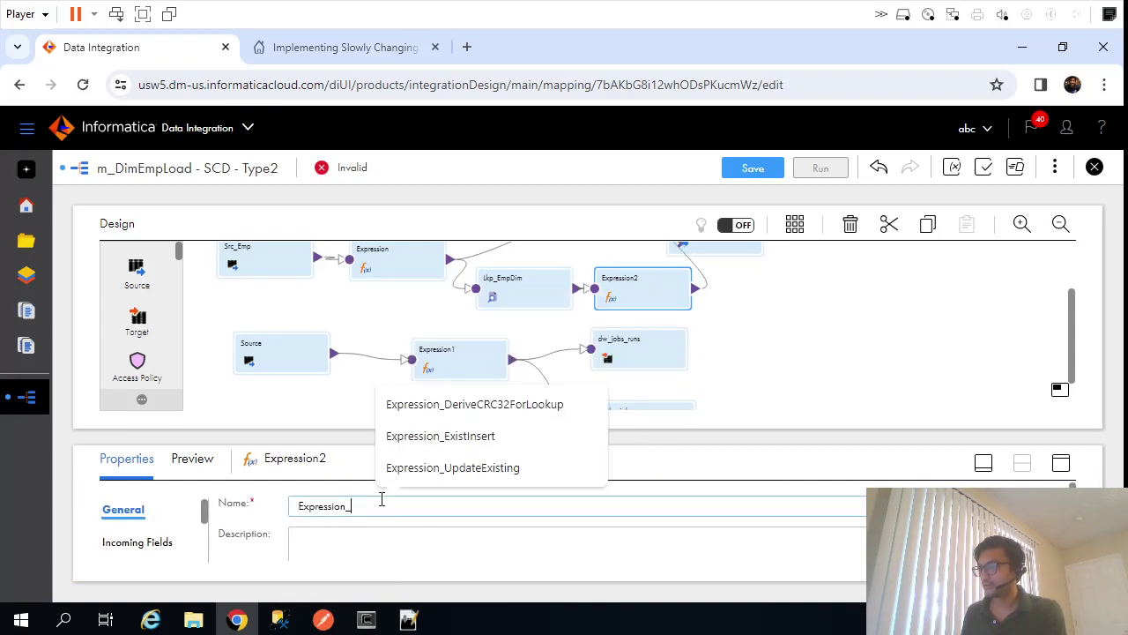
type("CRC32_Dim")
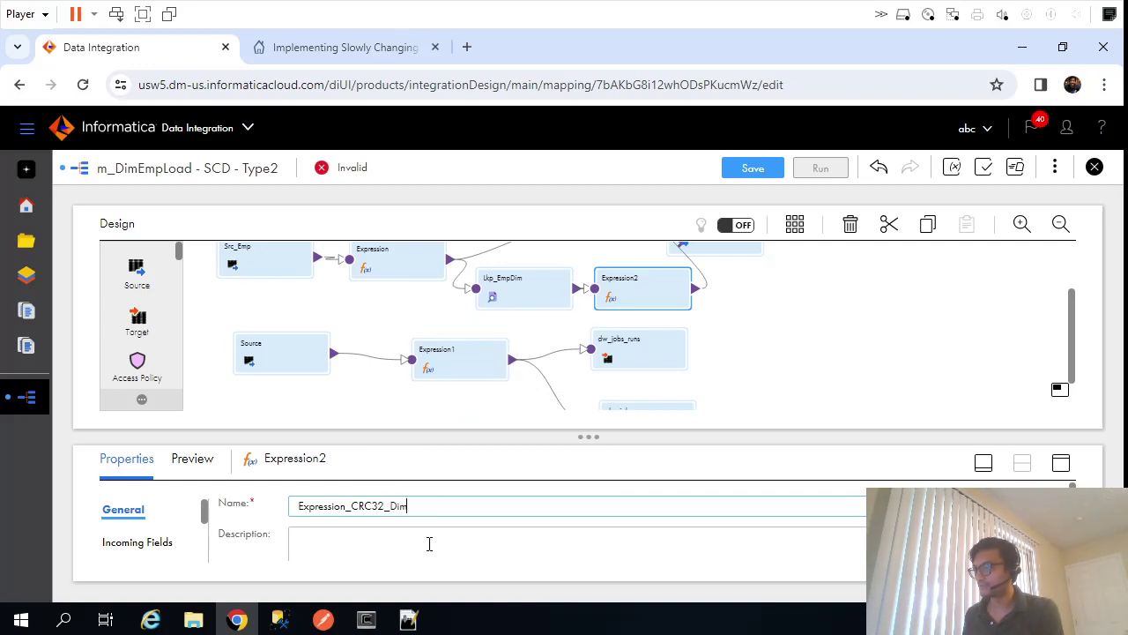
left_click(429, 543)
left_click(751, 168)
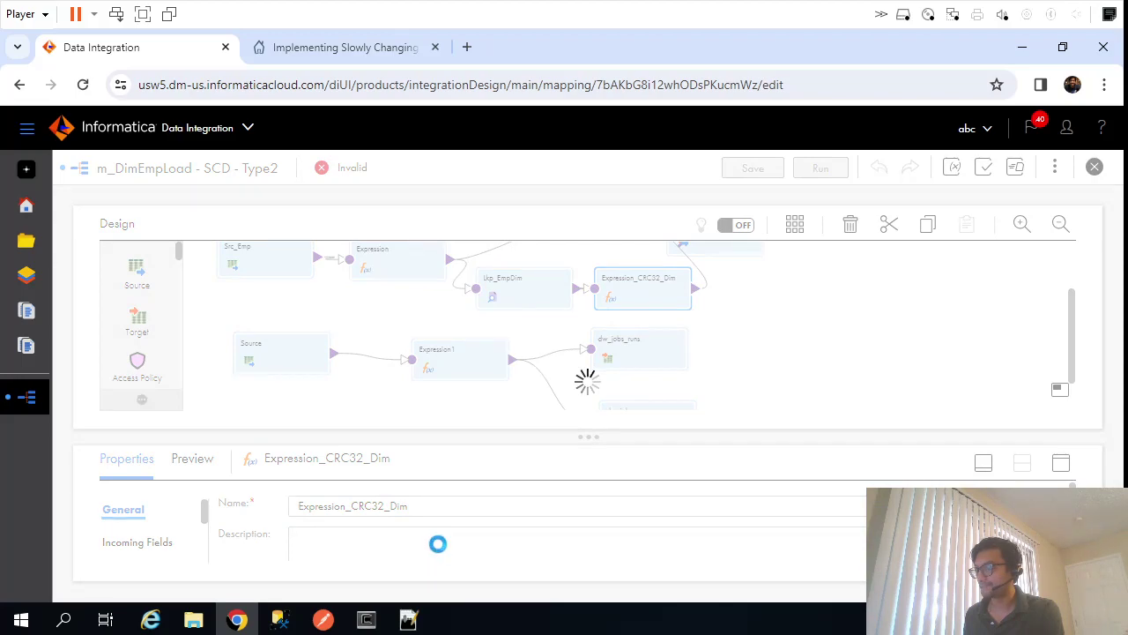
Add an output field named V_CRC32_EmpDim of type integer to the Expression_CRC32_Dim transformation
left_click(1060, 467)
left_click(113, 302)
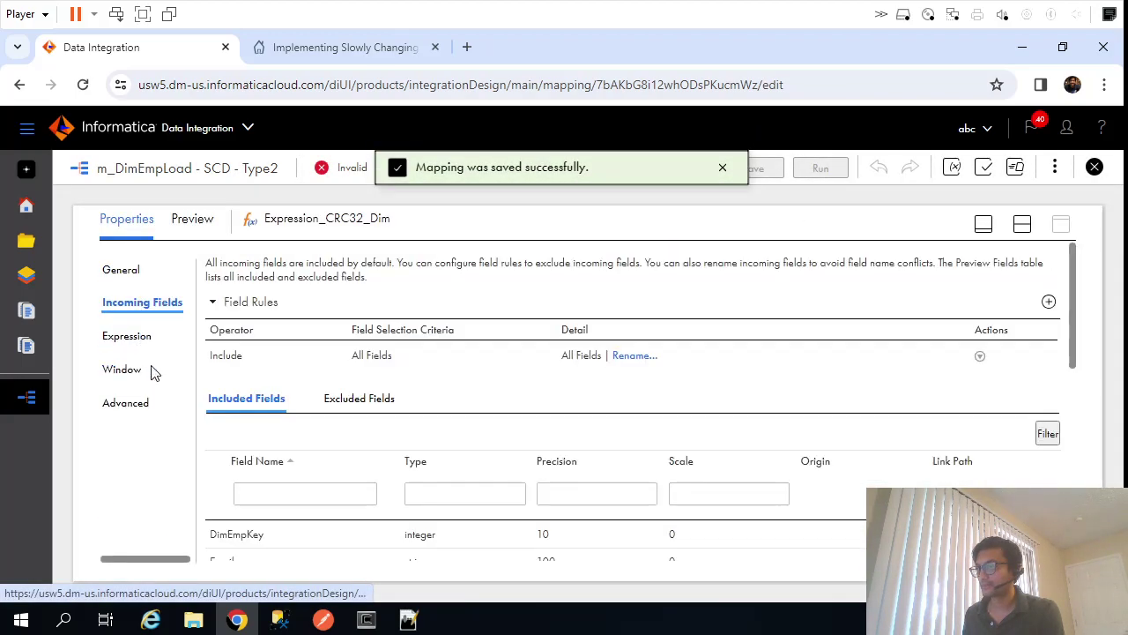
left_click(122, 338)
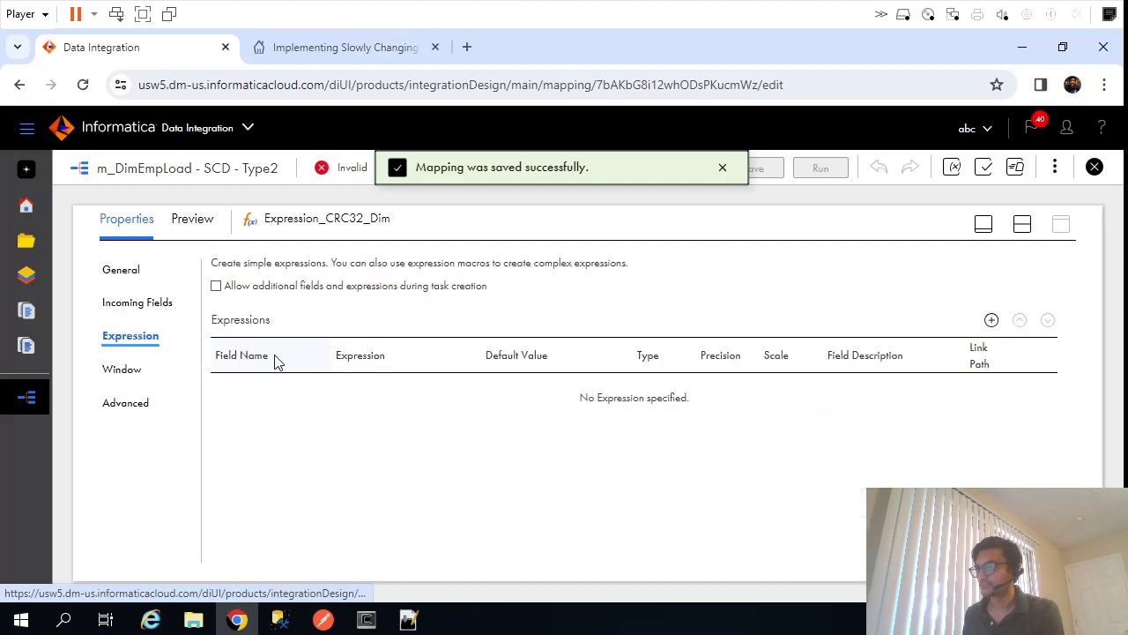
left_click(992, 319)
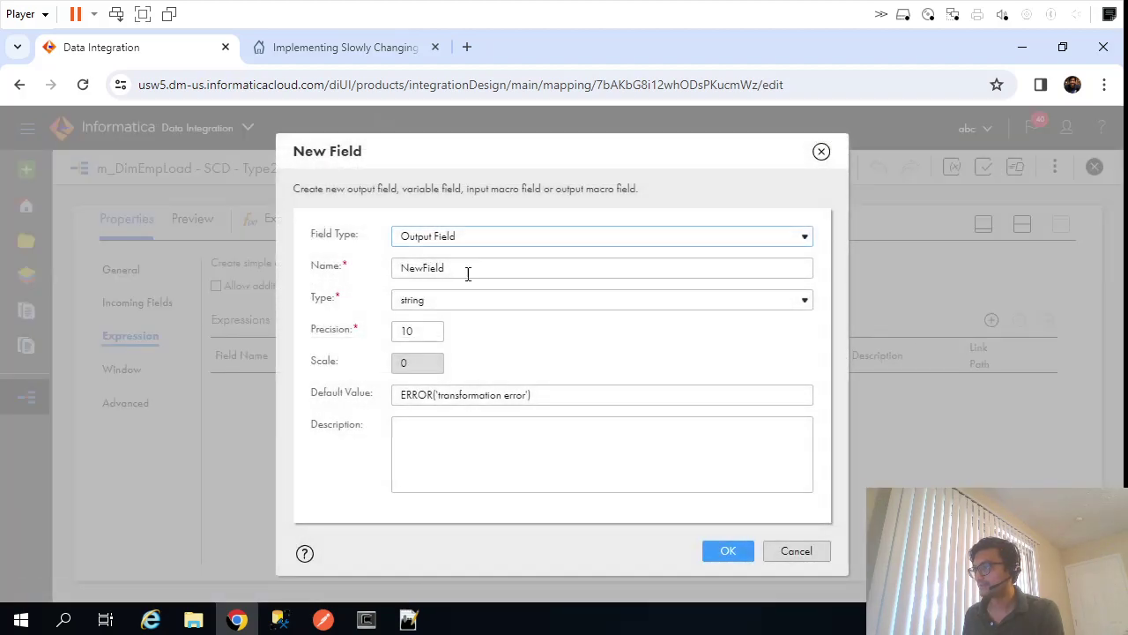
type("V_CRC32_EmpDim")
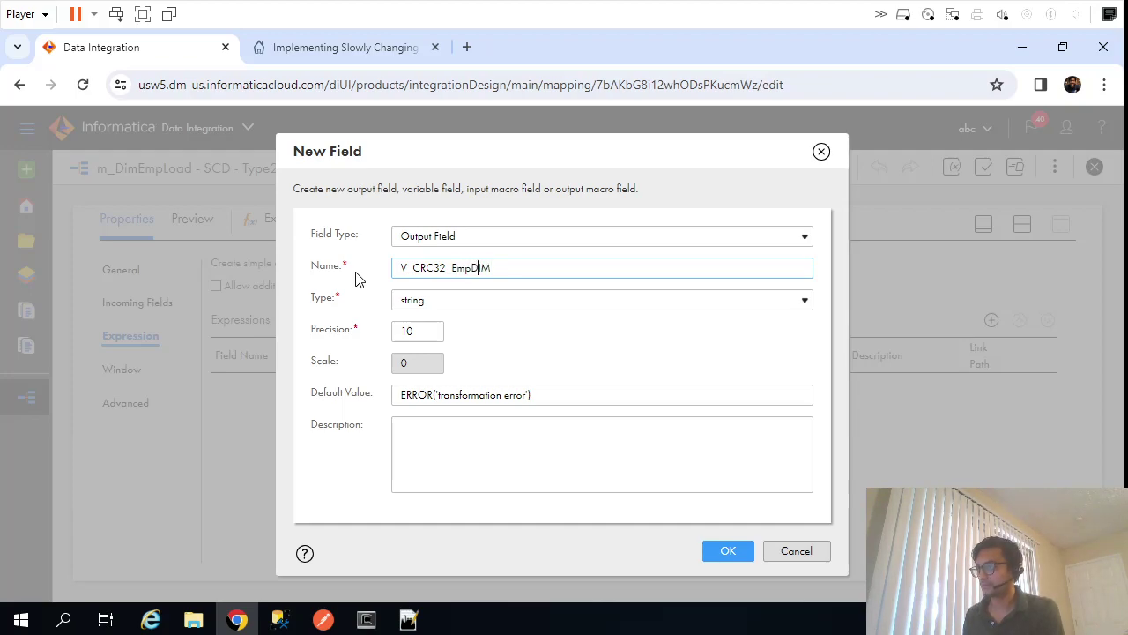
key("ctrl+a")
key("ctrl+c")
left_click(423, 299)
left_click(441, 315)
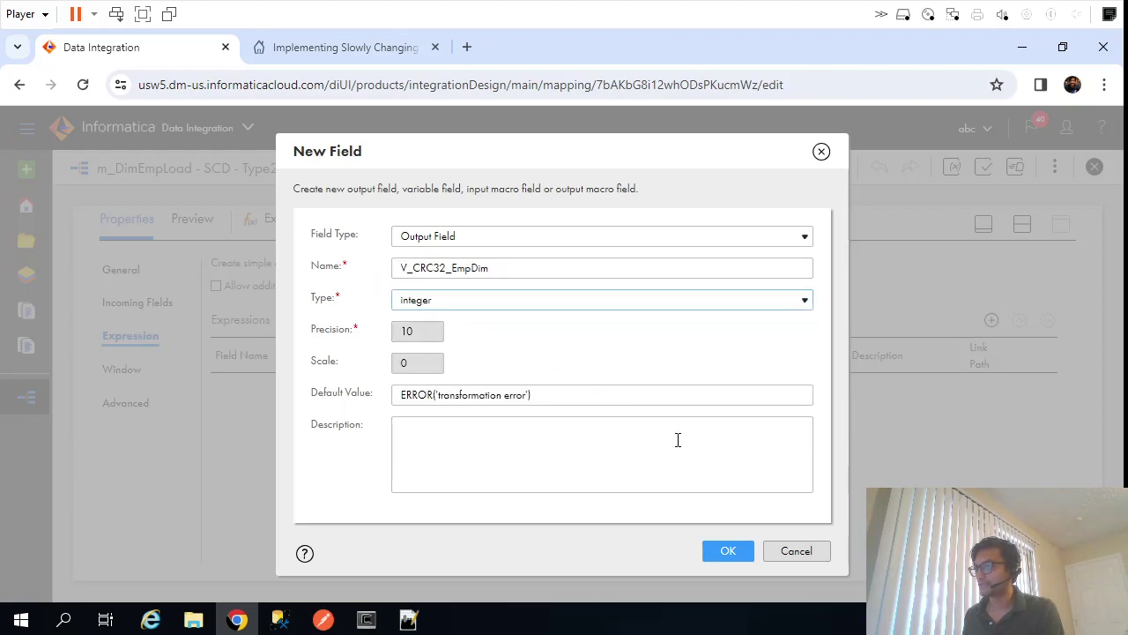
left_click(728, 551)
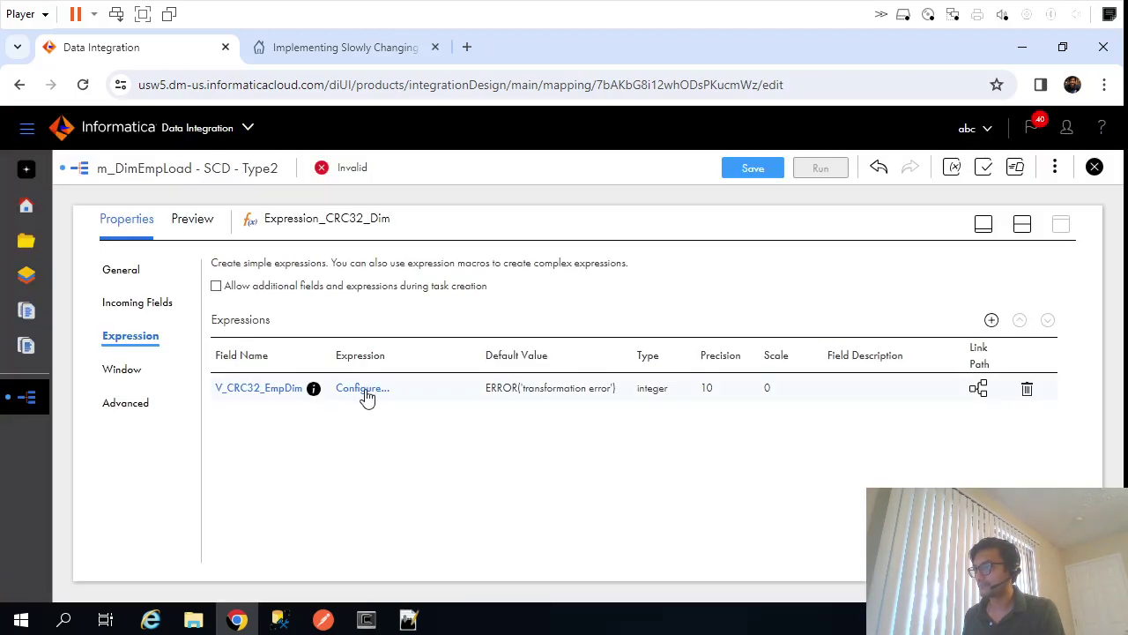
Set the V_CRC32_EmpDim expression to CRC32(Email || PhoneNumber || To_Char(Salary)) and validate it
left_click(366, 392)
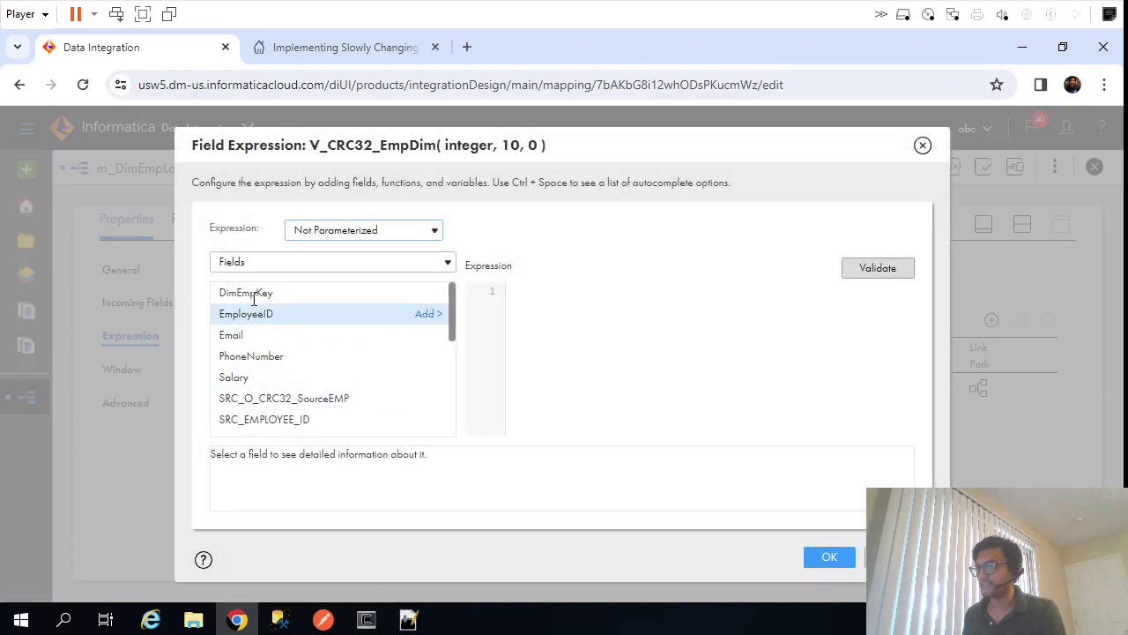
scroll(253, 427, "down", 5)
scroll(253, 427, "up", 5)
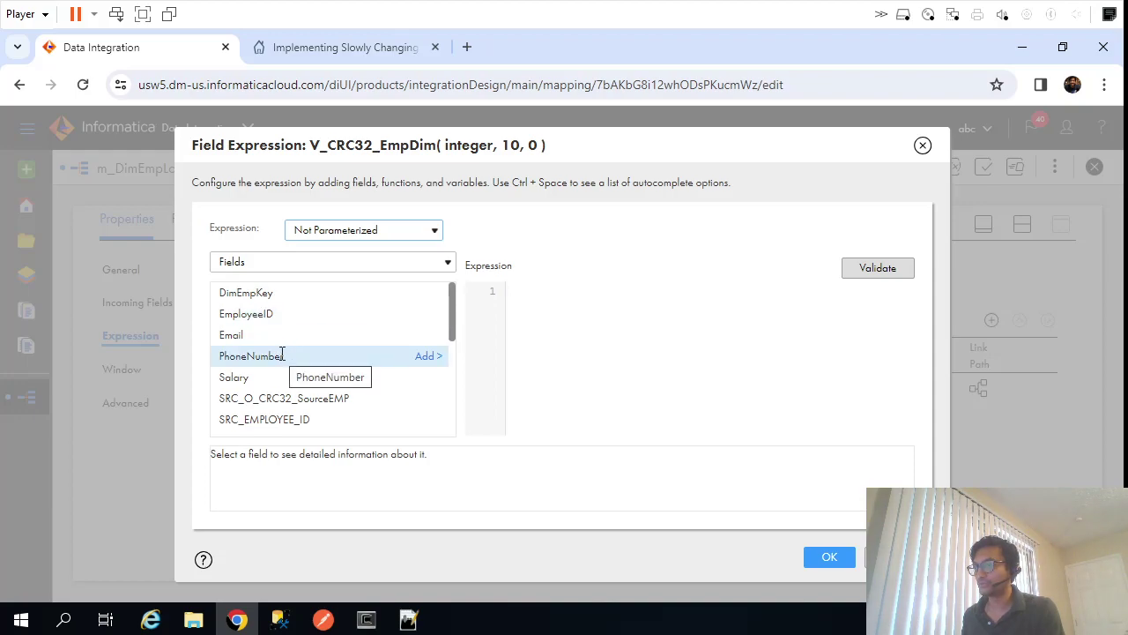
left_click(426, 338)
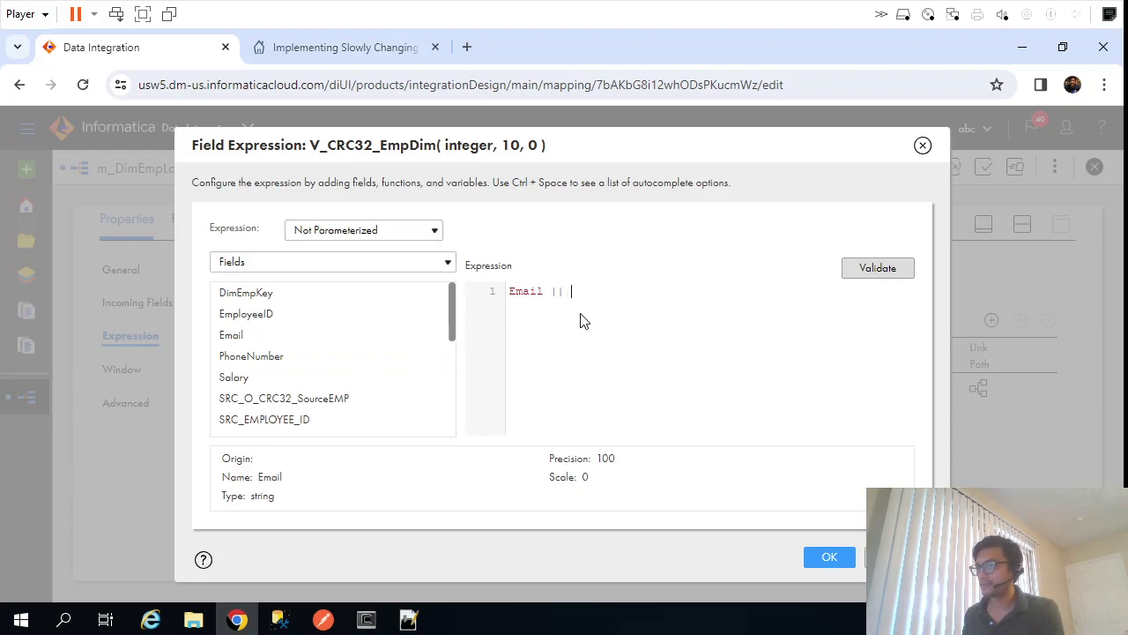
left_click(427, 356)
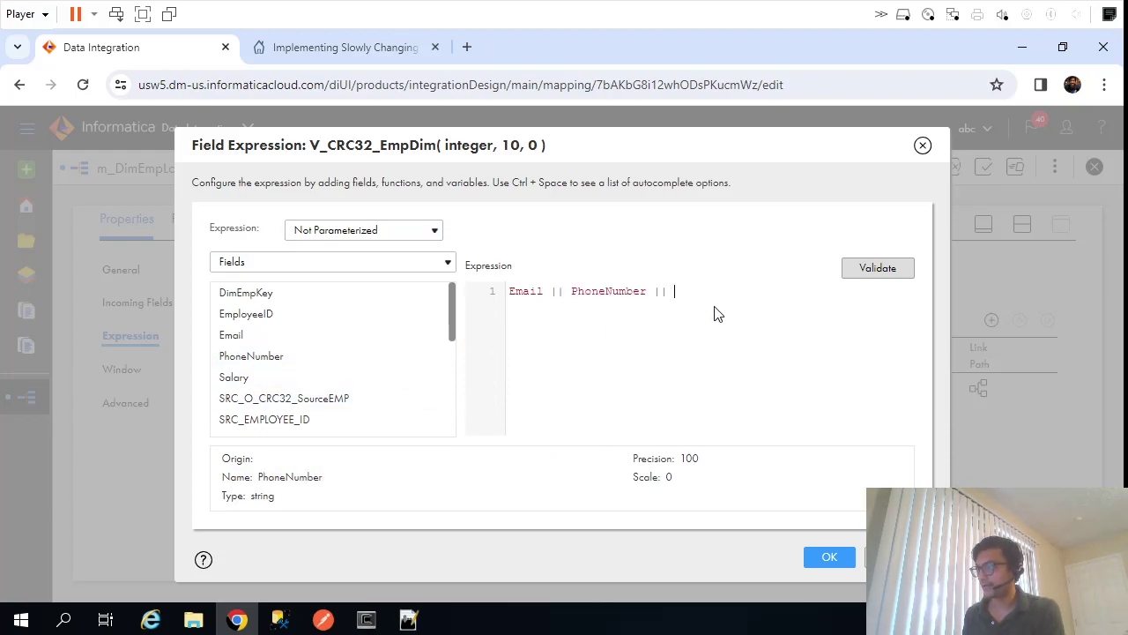
left_click(426, 377)
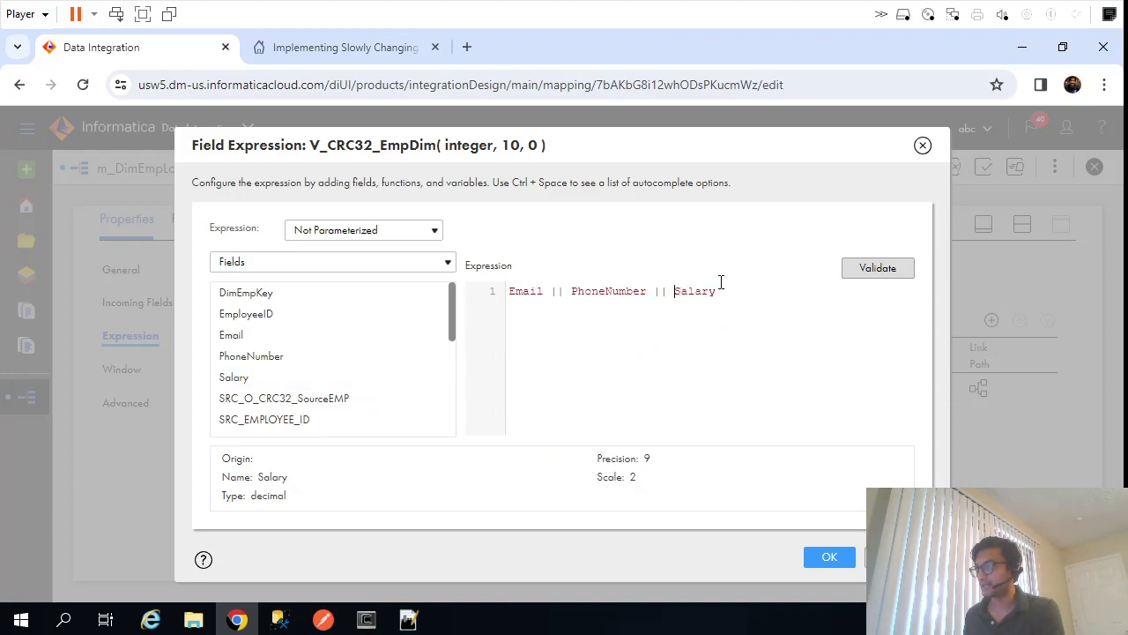
type("To_Char(")
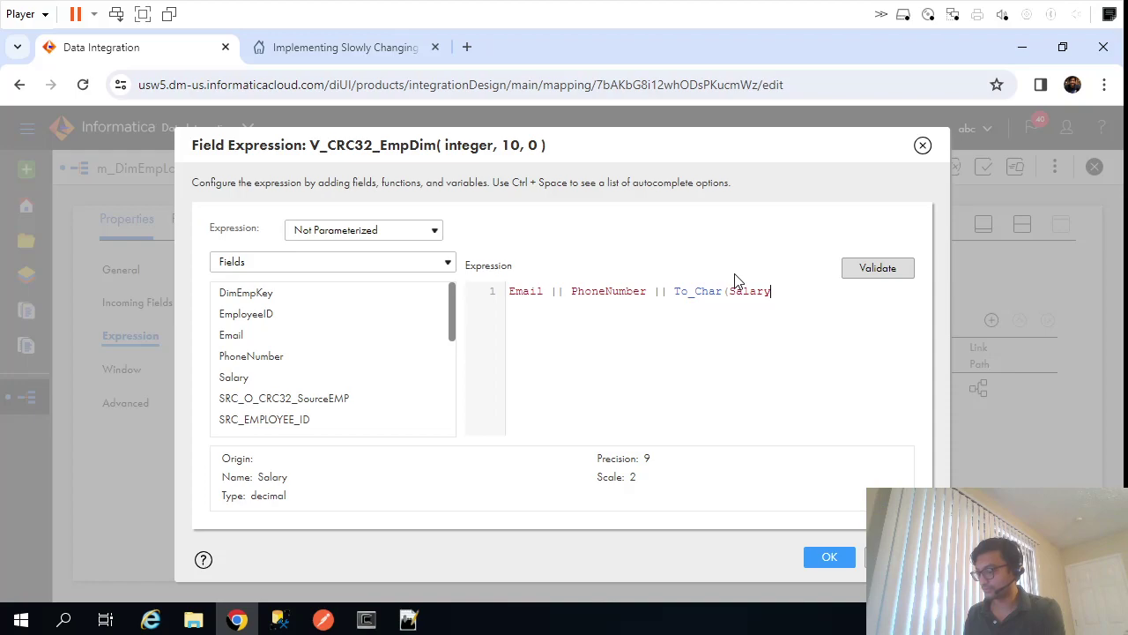
key("Home")
type("CRC32")
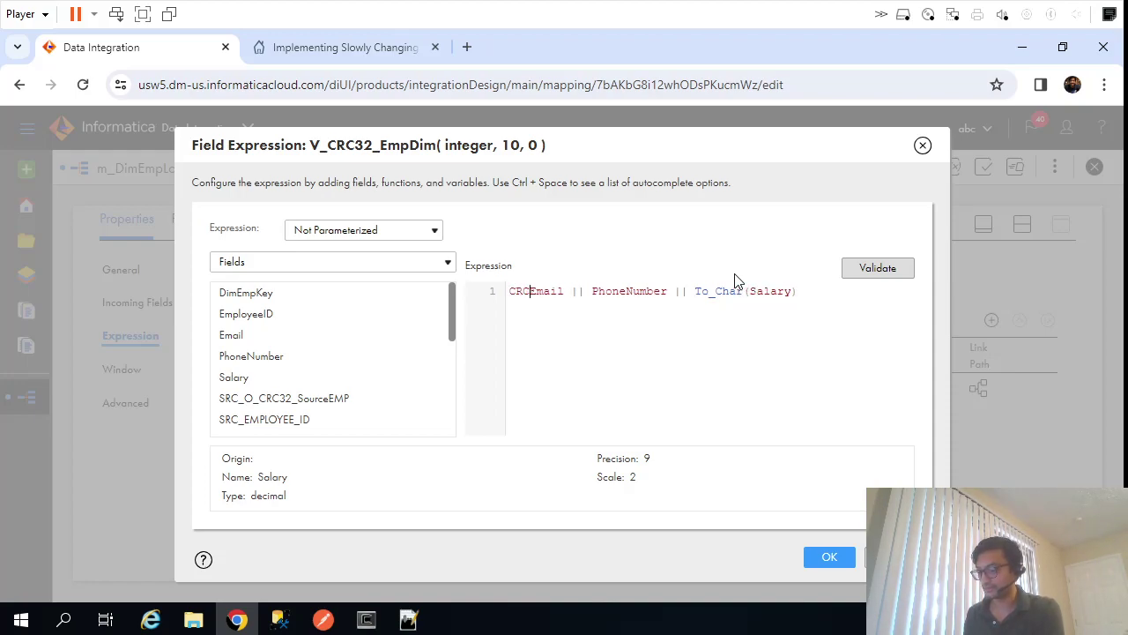
type("(")
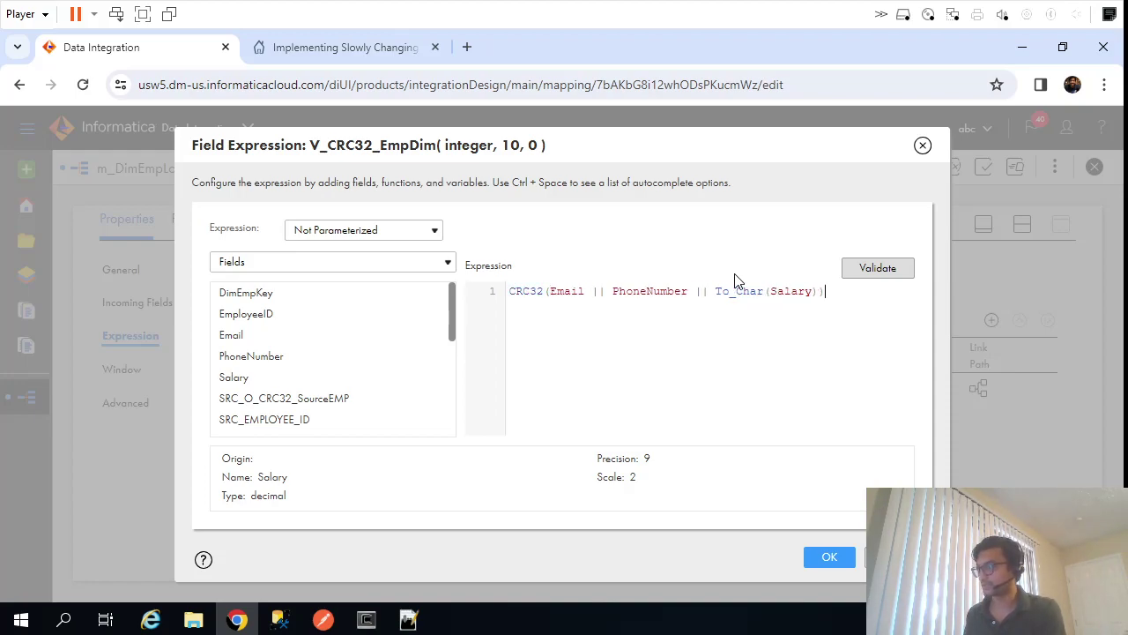
left_click(904, 275)
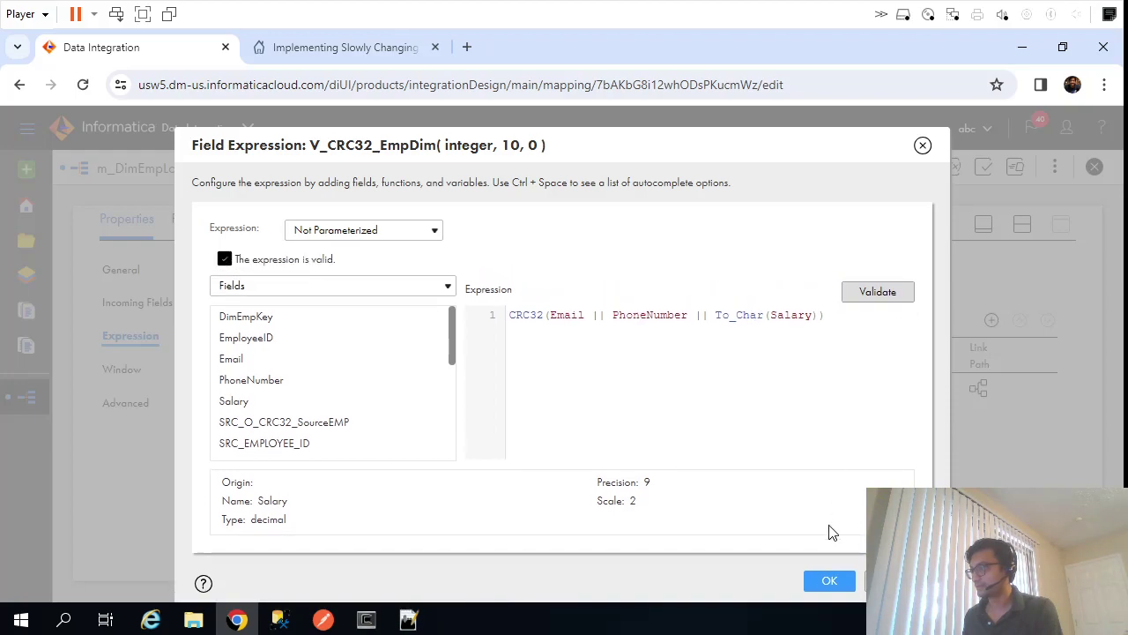
left_click(831, 581)
Change V_CRC32_EmpDim from an output field to a variable field, keeping V_CRC32_EmpDim as its name
left_click(260, 389)
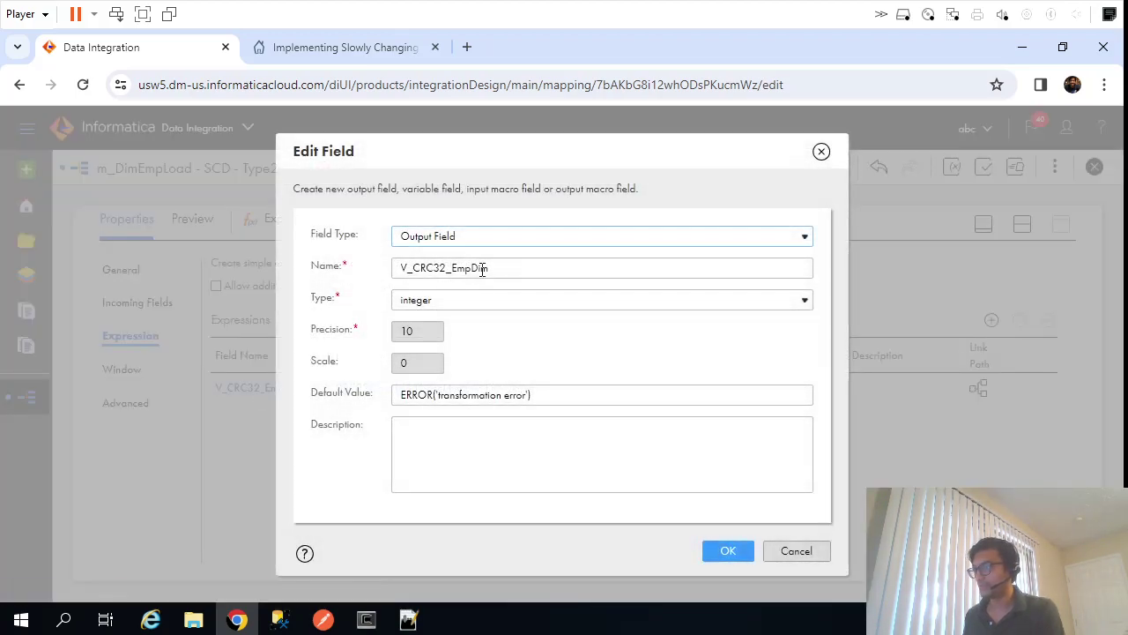
left_click(456, 238)
left_click(441, 271)
key("ctrl+v")
left_click(725, 540)
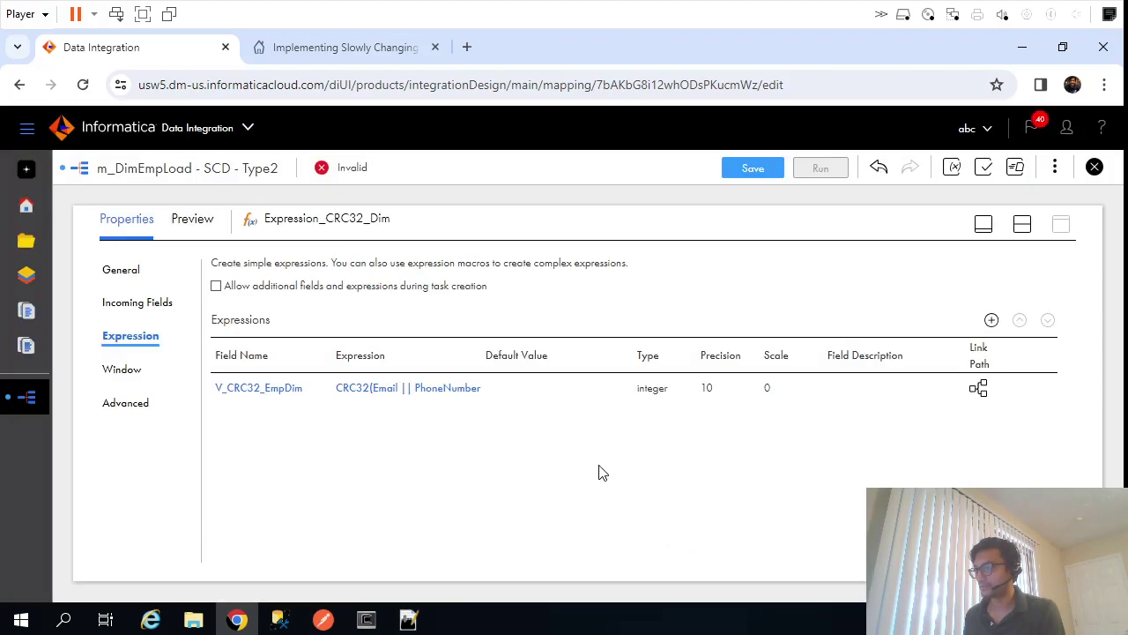
Add an output field named O_CRC32_EmpDim of type integer to Expression_CRC32_Dim
left_click(991, 320)
left_click_drag(466, 269, 375, 279)
key("ctrl+v")
type("O")
left_click(460, 319)
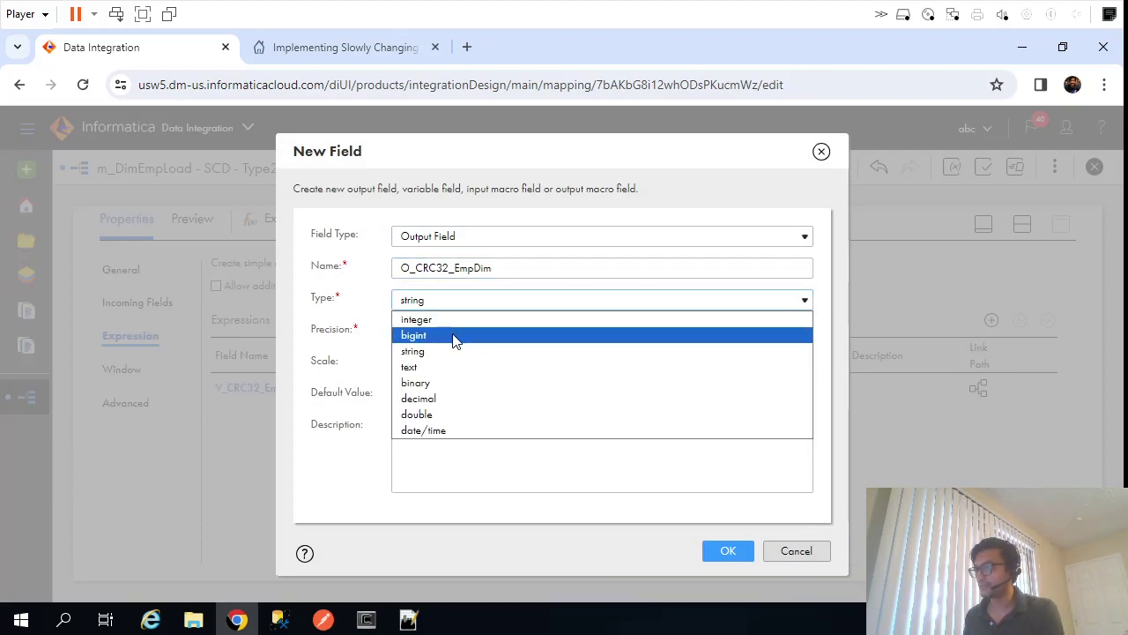
left_click(452, 323)
left_click(555, 456)
left_click(730, 552)
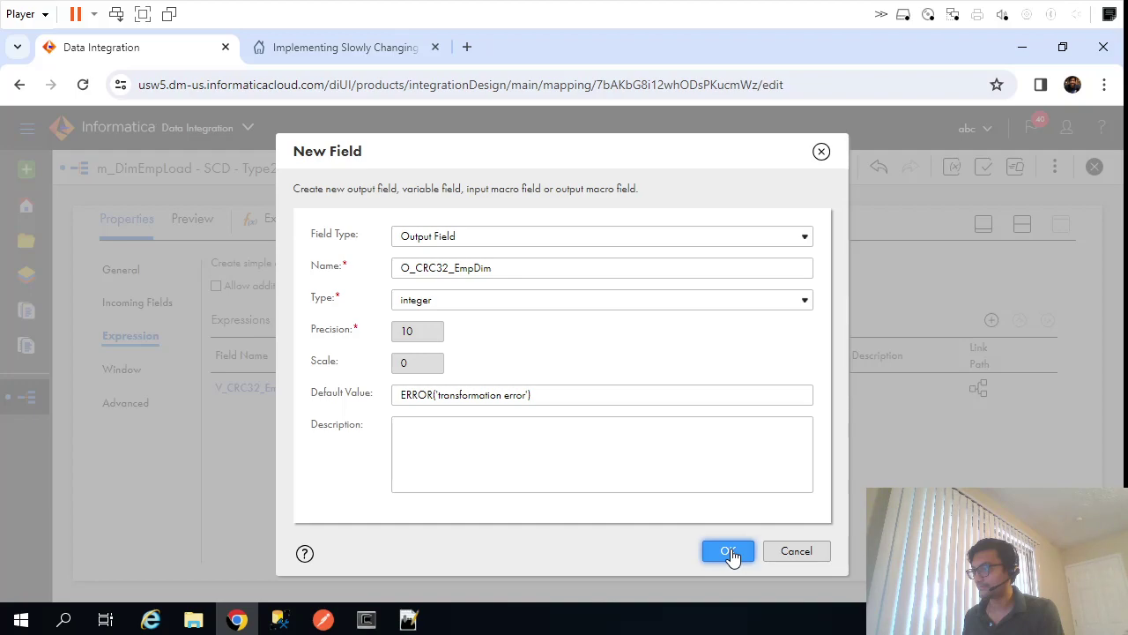
left_click(725, 549)
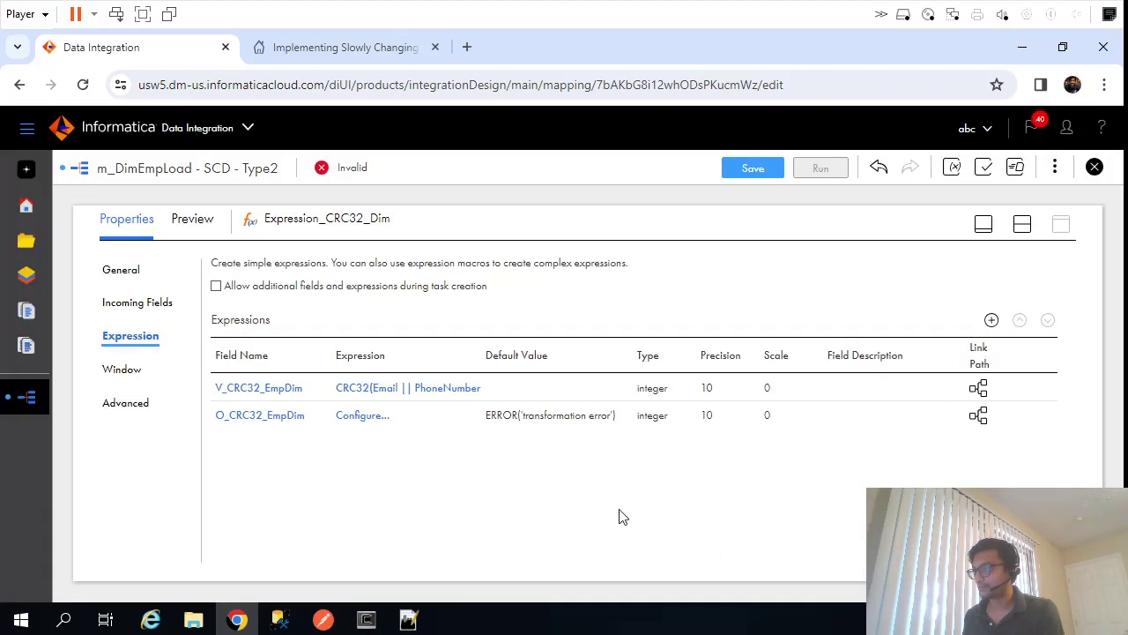
Set the O_CRC32_EmpDim expression to the variable V_CRC32_EmpDim, validate it and save the mapping
left_click(357, 418)
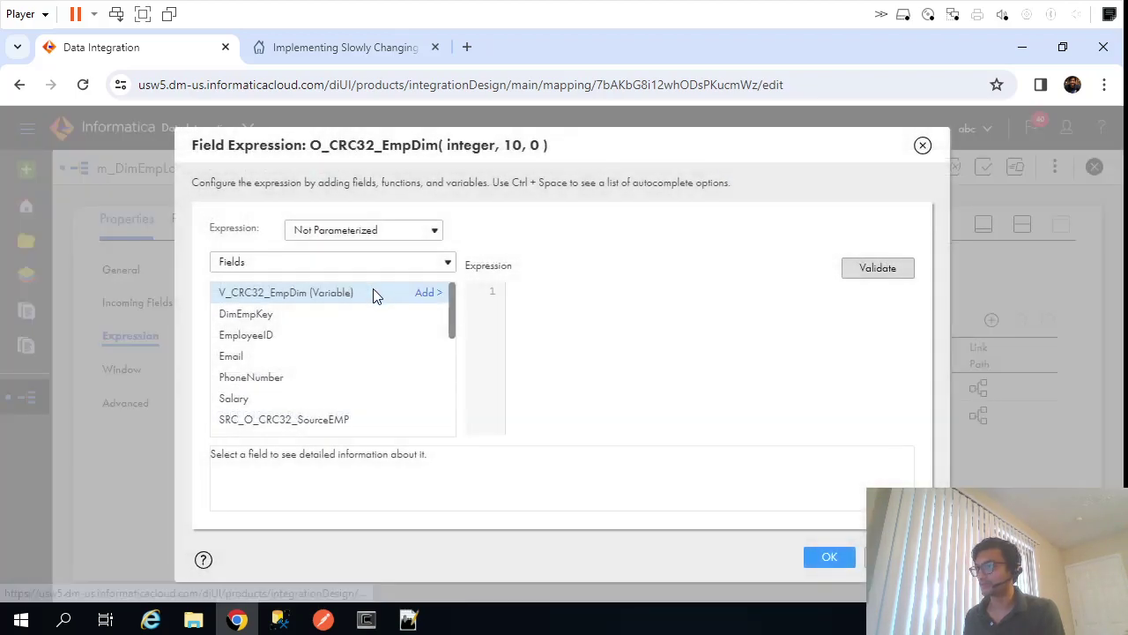
left_click(429, 292)
left_click(885, 269)
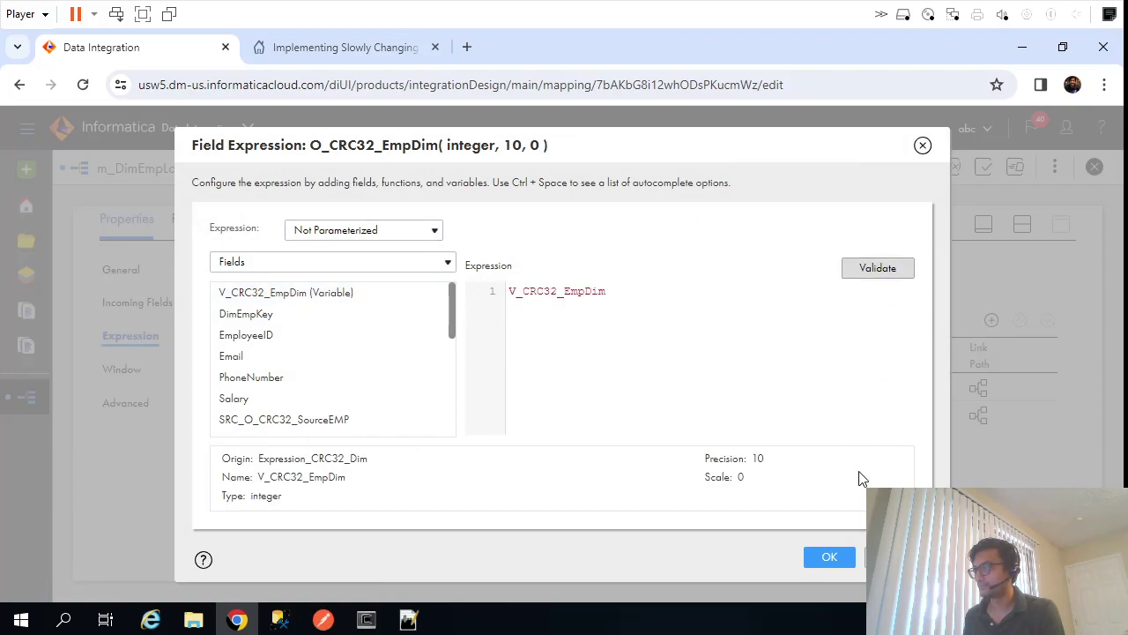
left_click(829, 580)
left_click(746, 165)
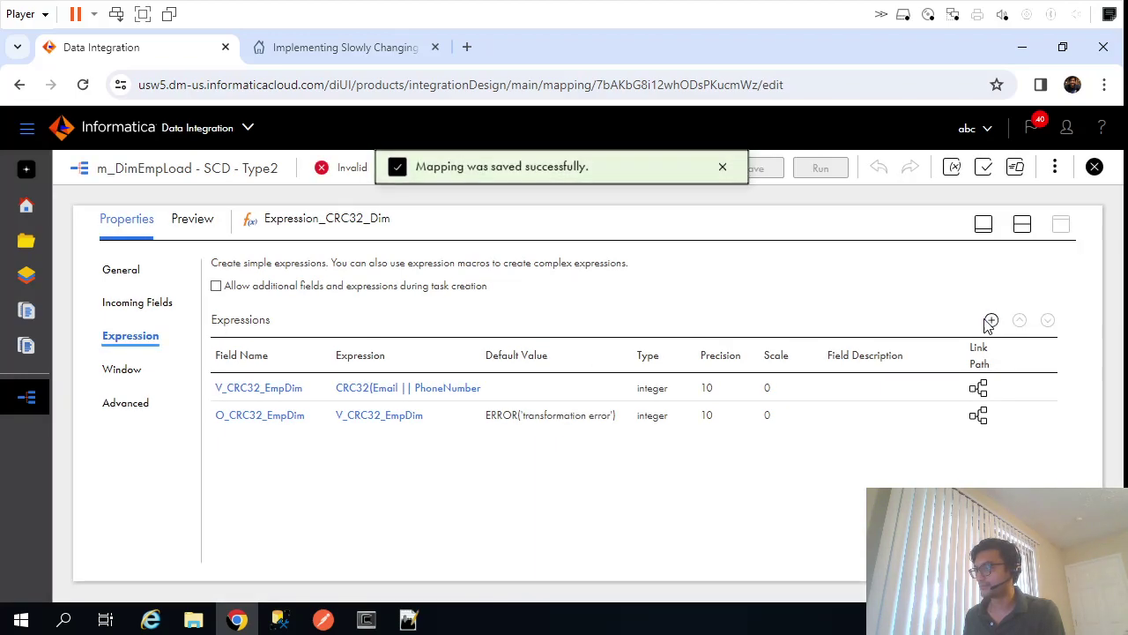
Space out DimEmployees, the Joiner and Expression_CRC32_Dim on the mapping canvas so their links are uncluttered
left_click(1023, 224)
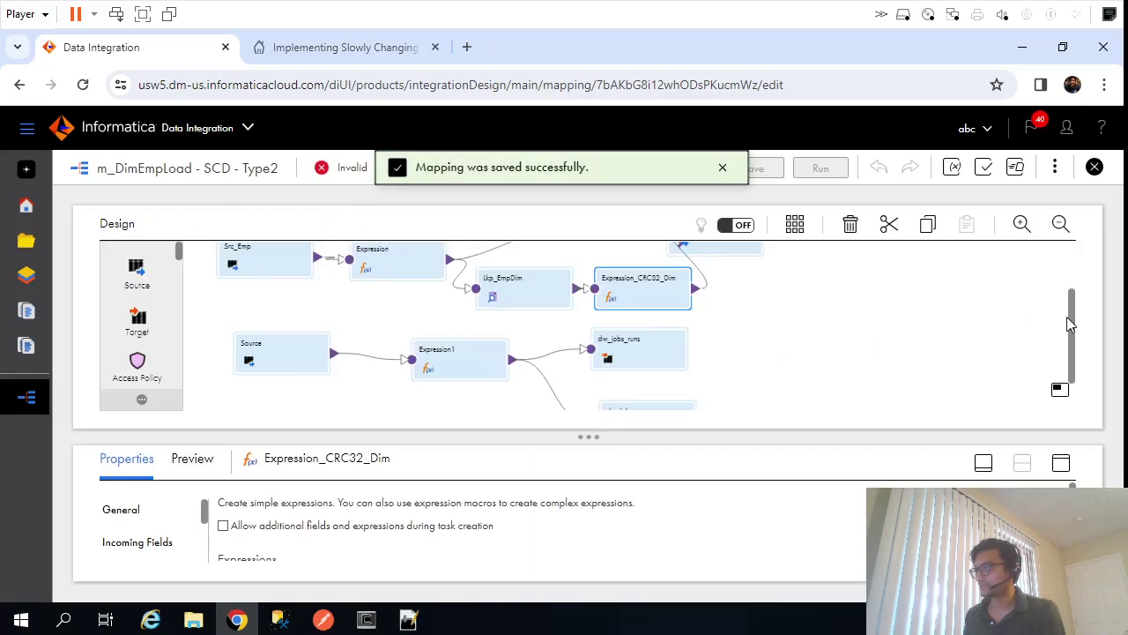
left_click_drag(1073, 331, 1075, 297)
left_click_drag(876, 280, 977, 284)
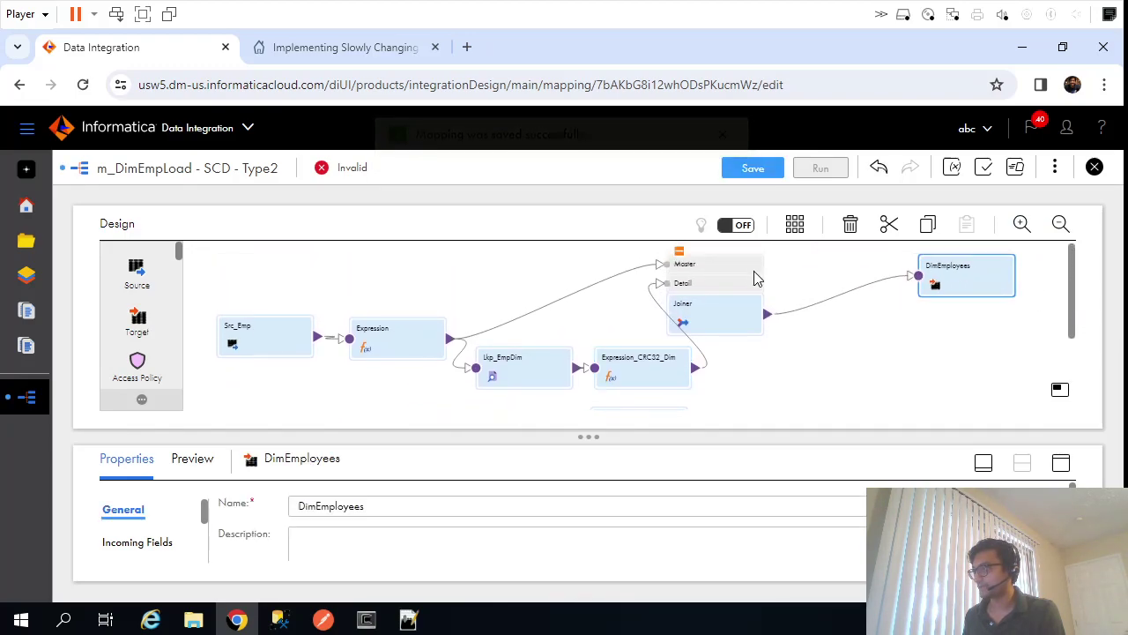
left_click_drag(741, 321, 832, 320)
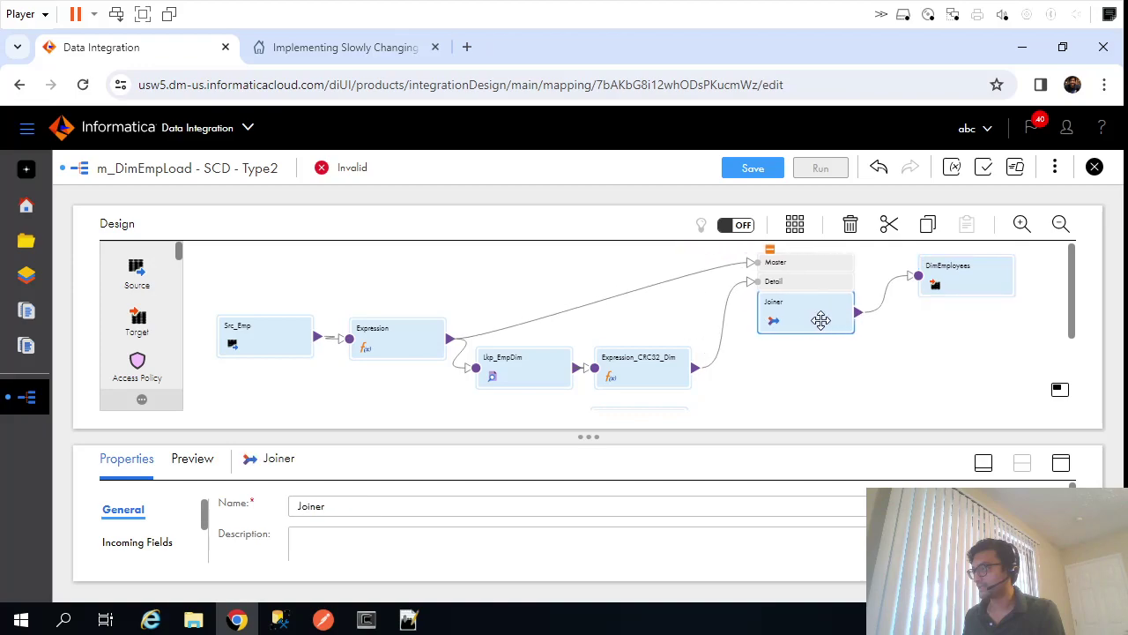
left_click_drag(647, 372, 663, 370)
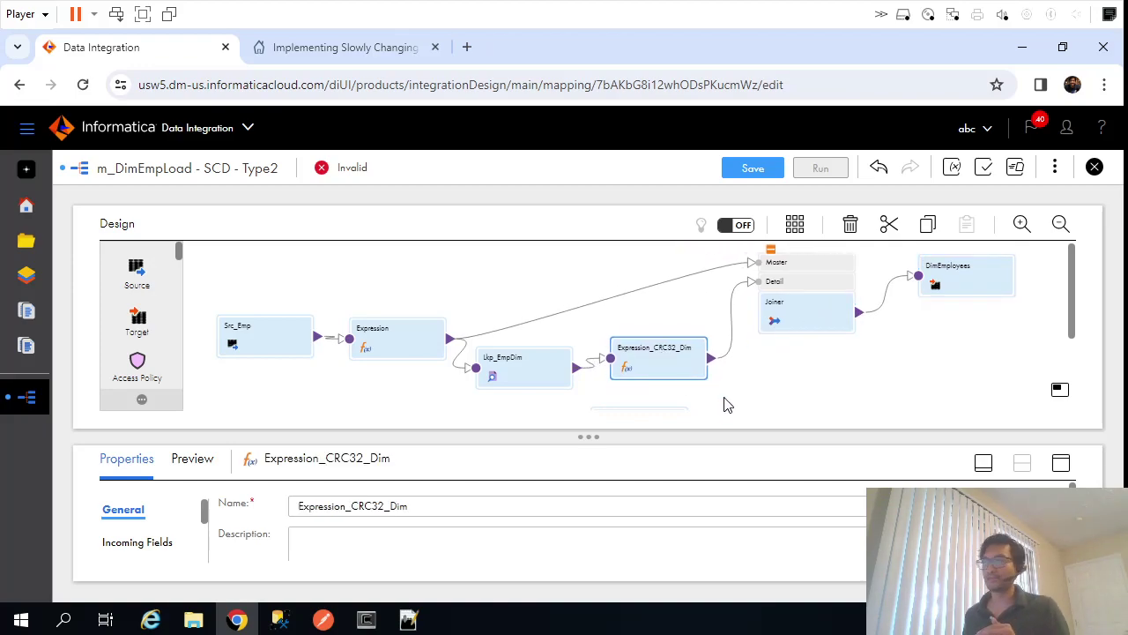
Examine the incoming fields of Expression_CRC32_Dim and return to the mapping canvas
left_click(1060, 468)
left_click(137, 305)
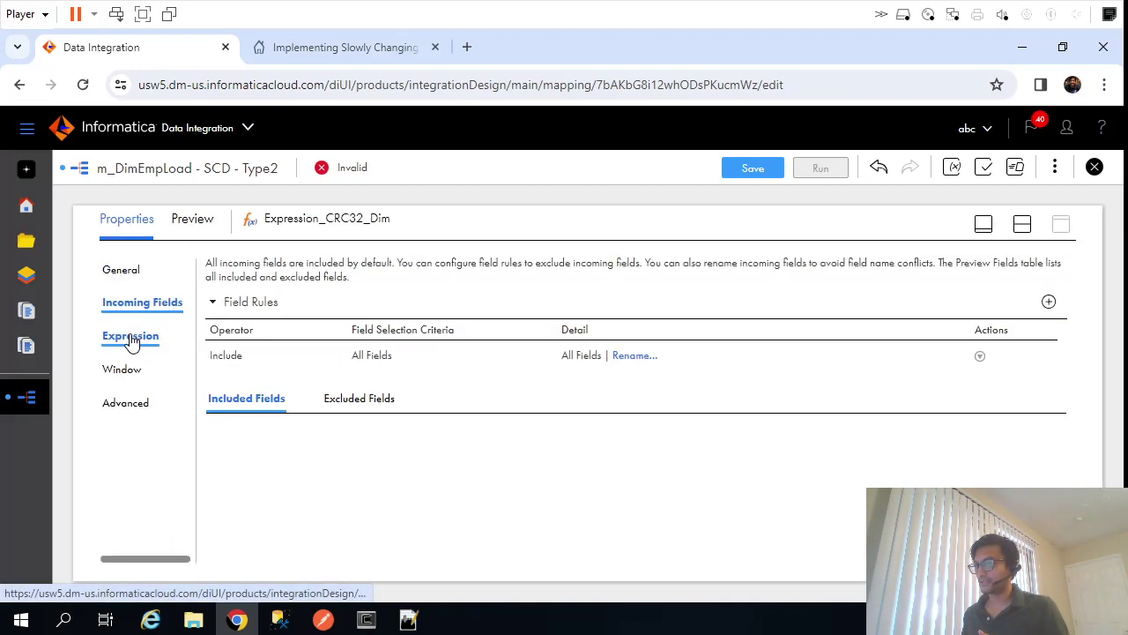
scroll(1012, 489, "down", 3)
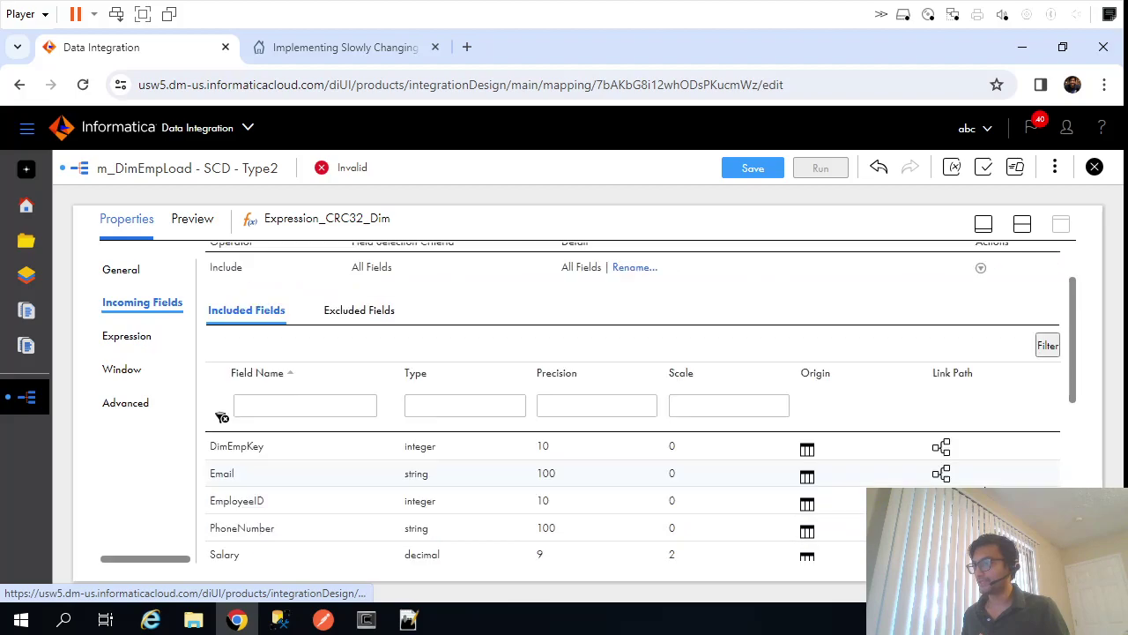
scroll(1012, 489, "up", 3)
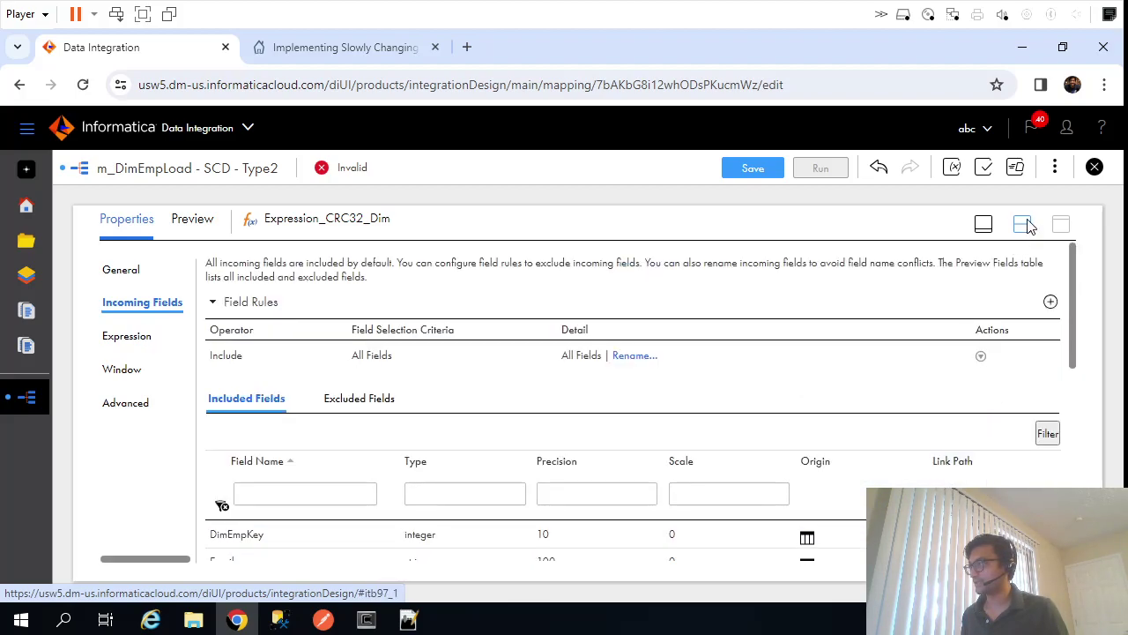
left_click(1022, 224)
Make room by moving DimEmployees and the Joiner, and insert an Expression transformation between Expression_CRC32_Dim and the Joiner's Detail input
left_click_drag(958, 295, 985, 291)
left_click_drag(810, 320, 854, 313)
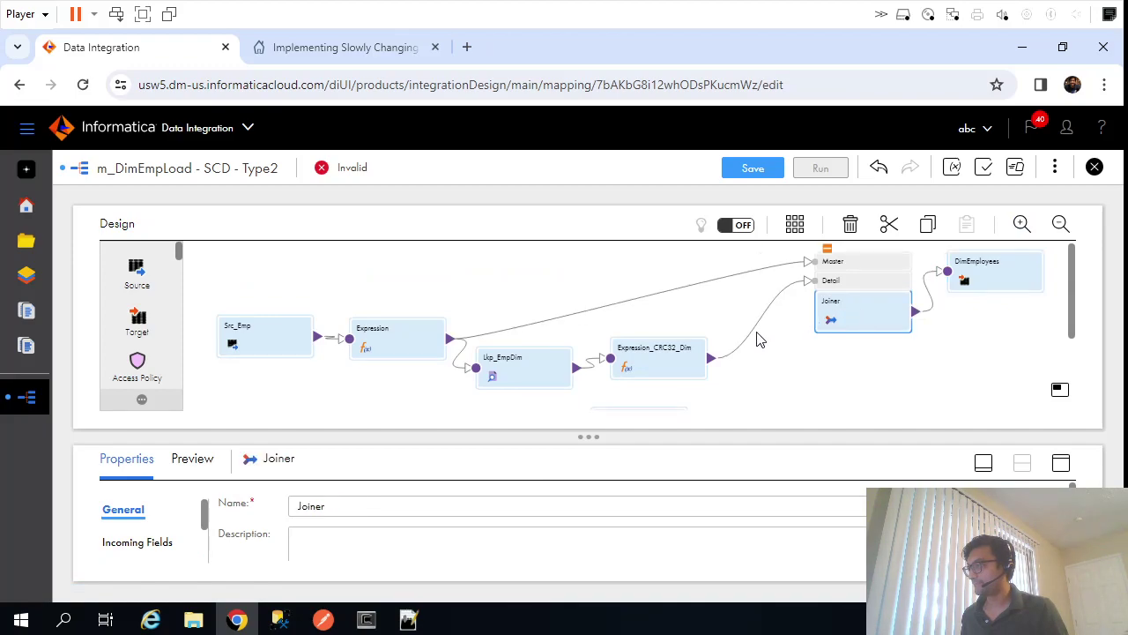
left_click(739, 346)
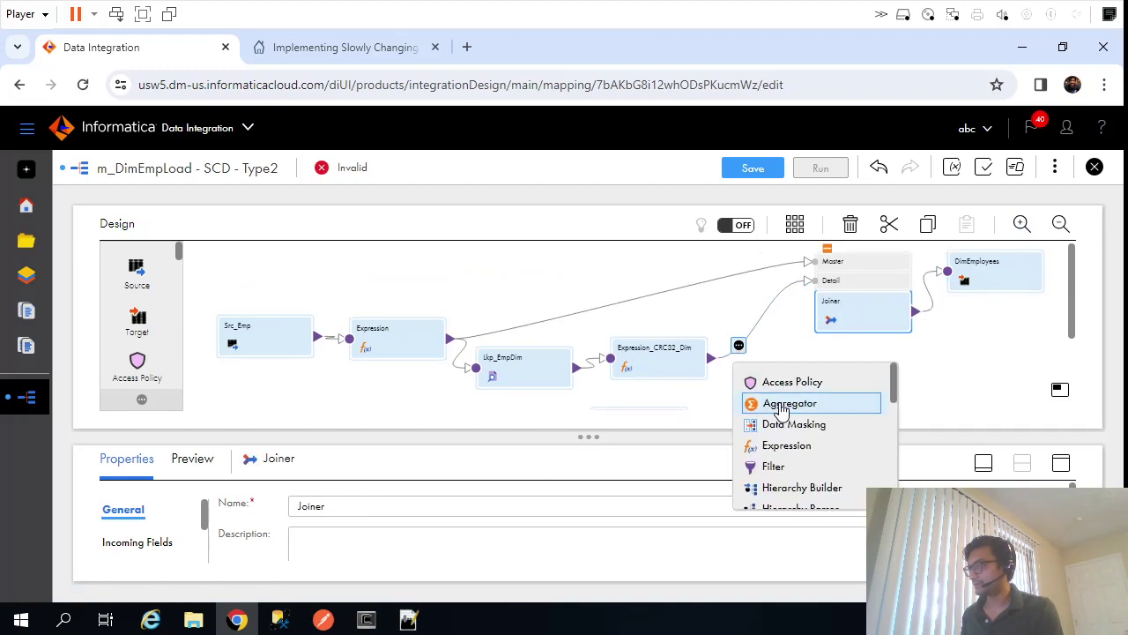
left_click(795, 446)
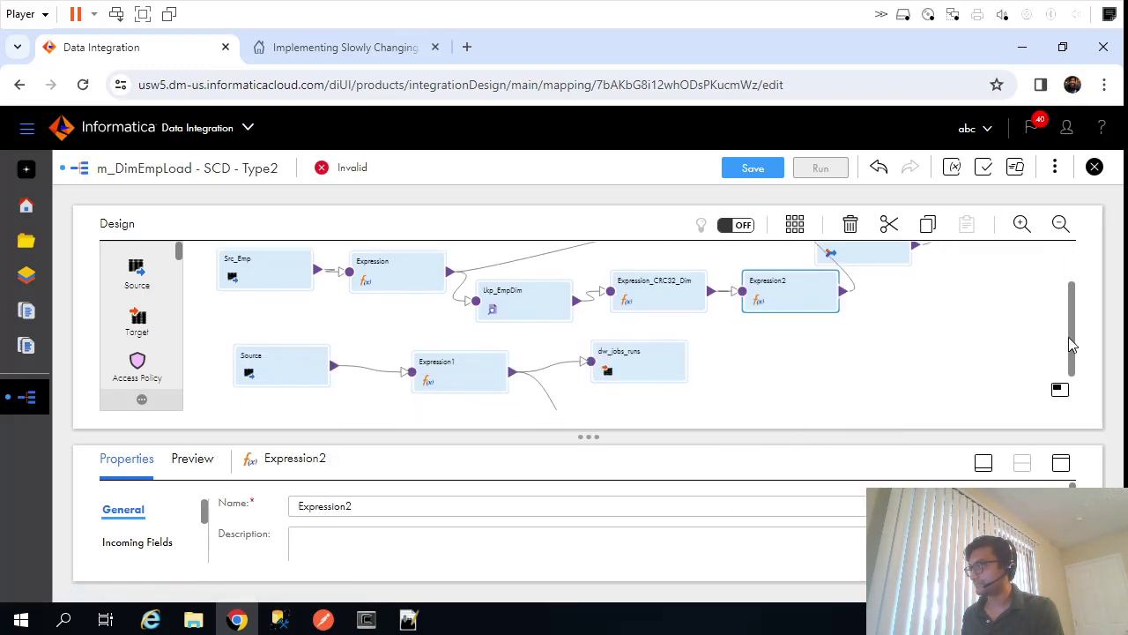
Rearrange DimEmployees, the Joiner, Expression_CRC32_Dim and Src_Emp around the new Expression2, and enlarge the design area
left_click_drag(1073, 344, 1078, 296)
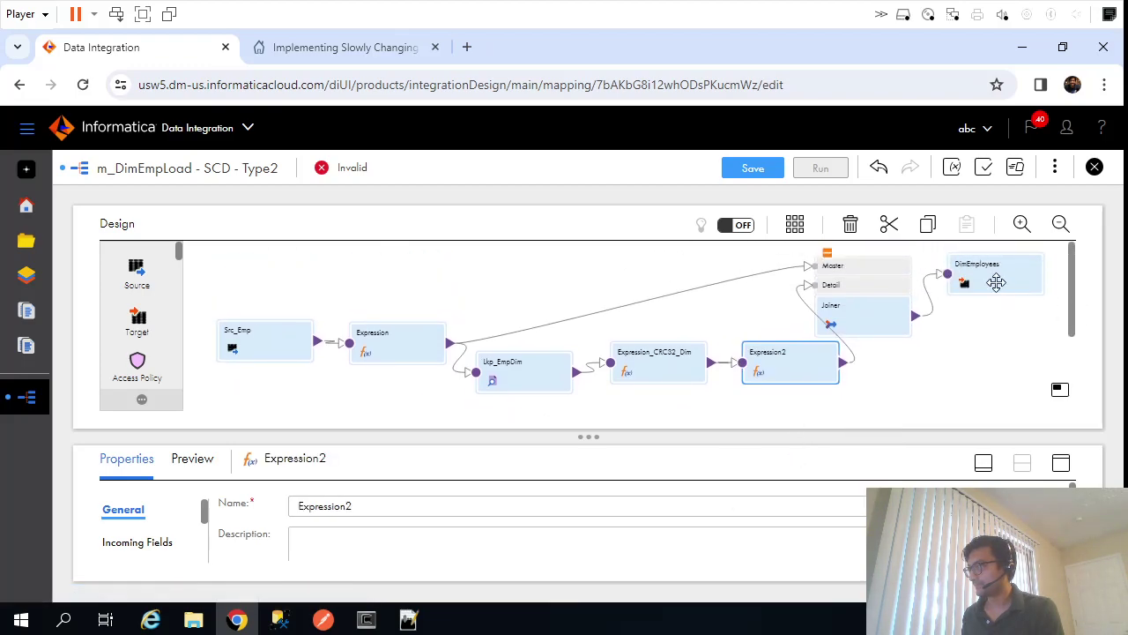
left_click_drag(997, 282, 1024, 282)
left_click_drag(879, 320, 914, 320)
left_click_drag(650, 366, 587, 480)
left_click_drag(260, 333, 250, 288)
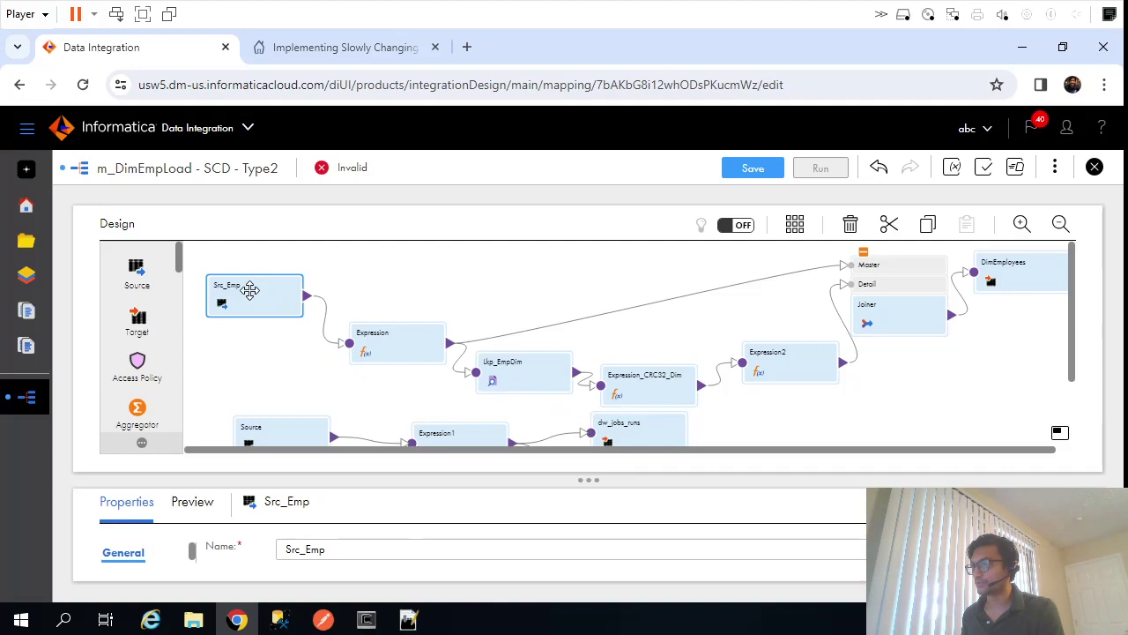
Realign Expression, Lkp_EmpDim, Expression_CRC32_Dim and Expression2 on the canvas so the source and lookup branches are clearly separated
left_click_drag(361, 343, 355, 289)
left_click_drag(520, 384, 496, 365)
left_click_drag(631, 390, 612, 356)
left_click_drag(787, 365, 760, 342)
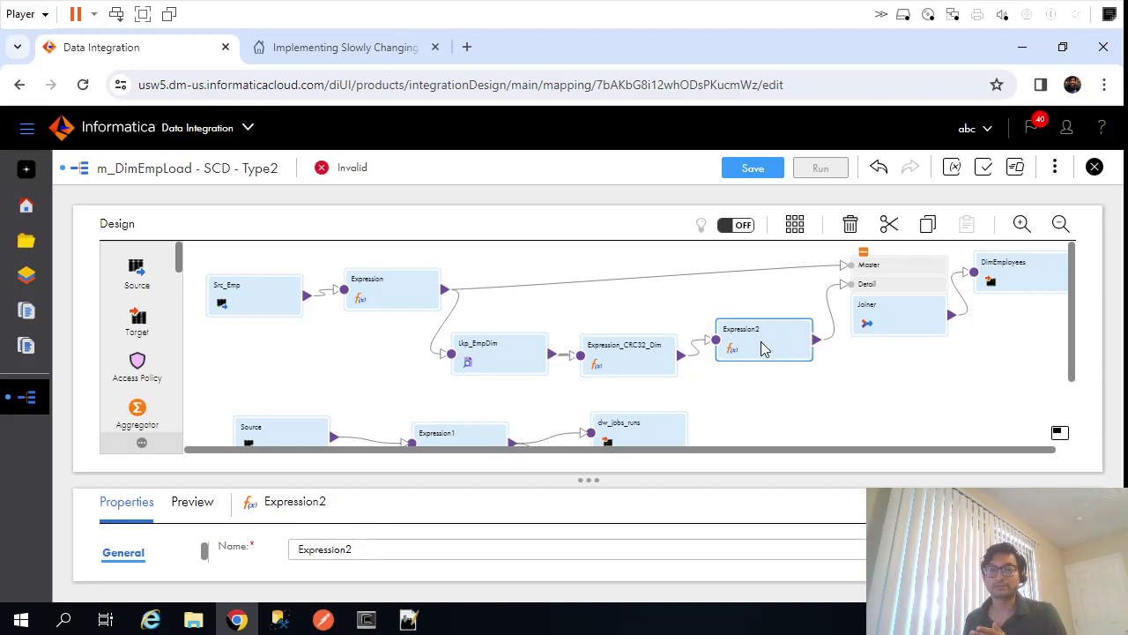
Change Expression2's incoming field rule to include Named Fields and open the rule's field selection
left_click(1060, 500)
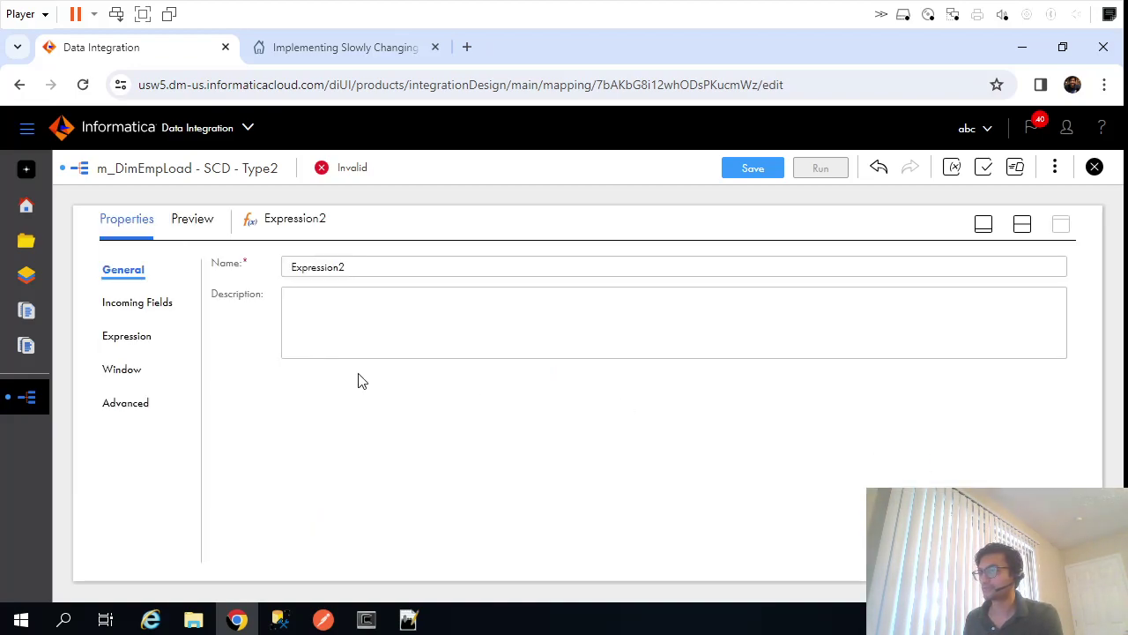
left_click(150, 302)
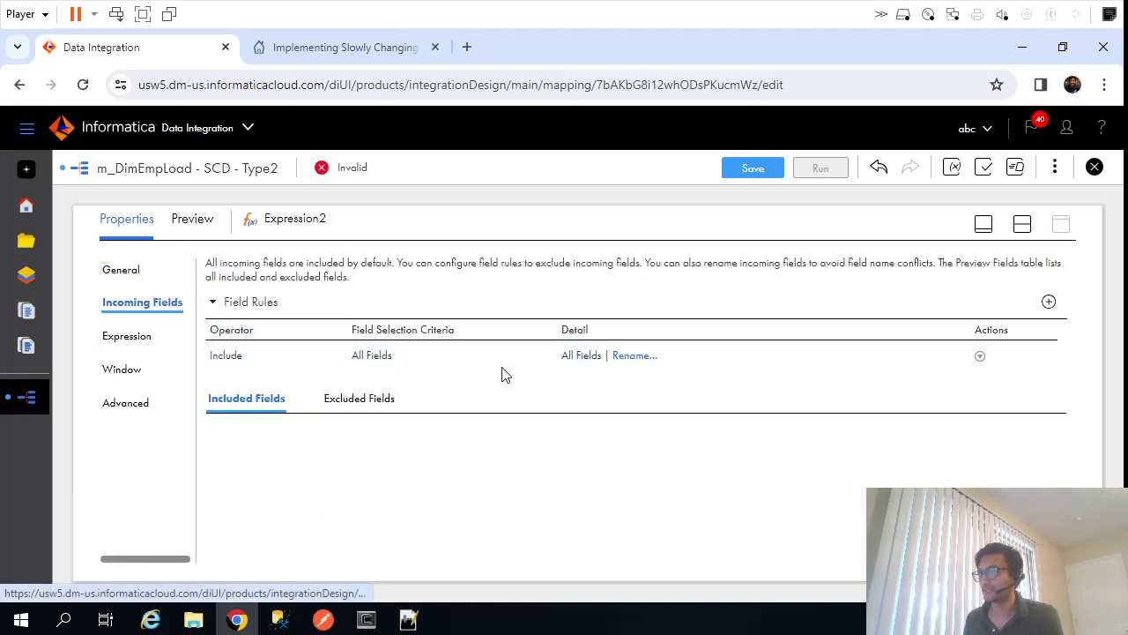
left_click(417, 357)
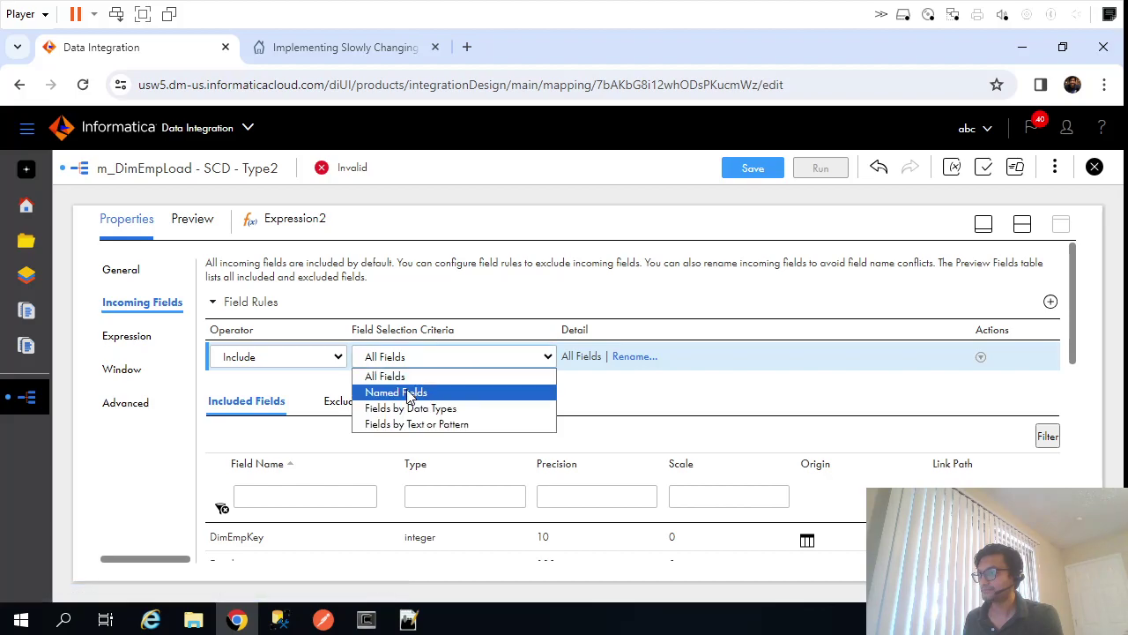
left_click(411, 391)
left_click(558, 398)
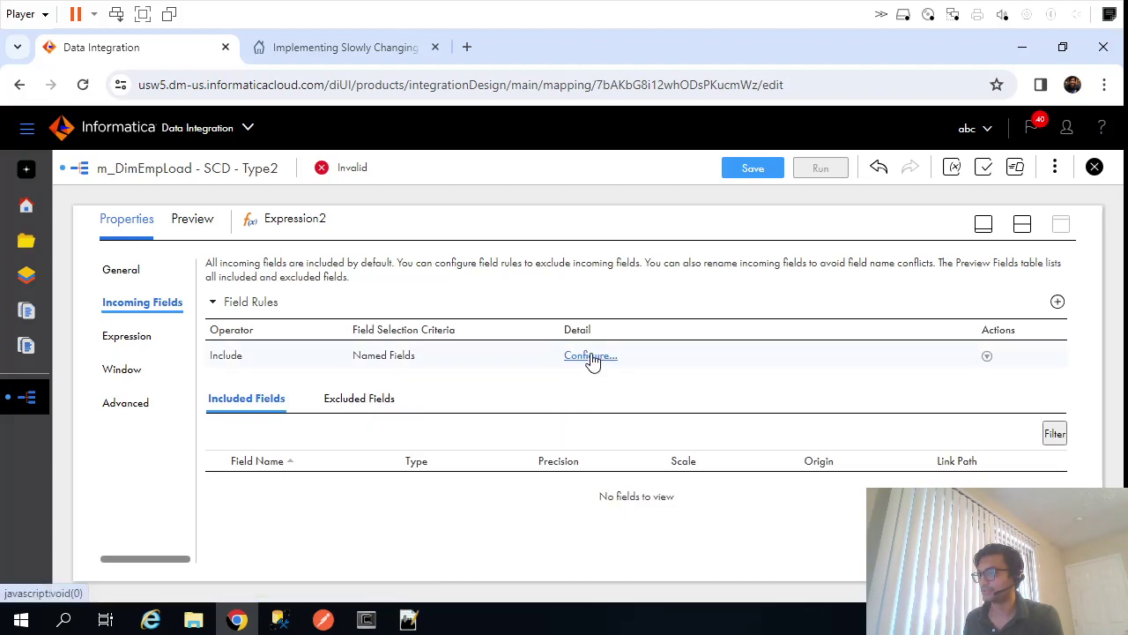
left_click(588, 358)
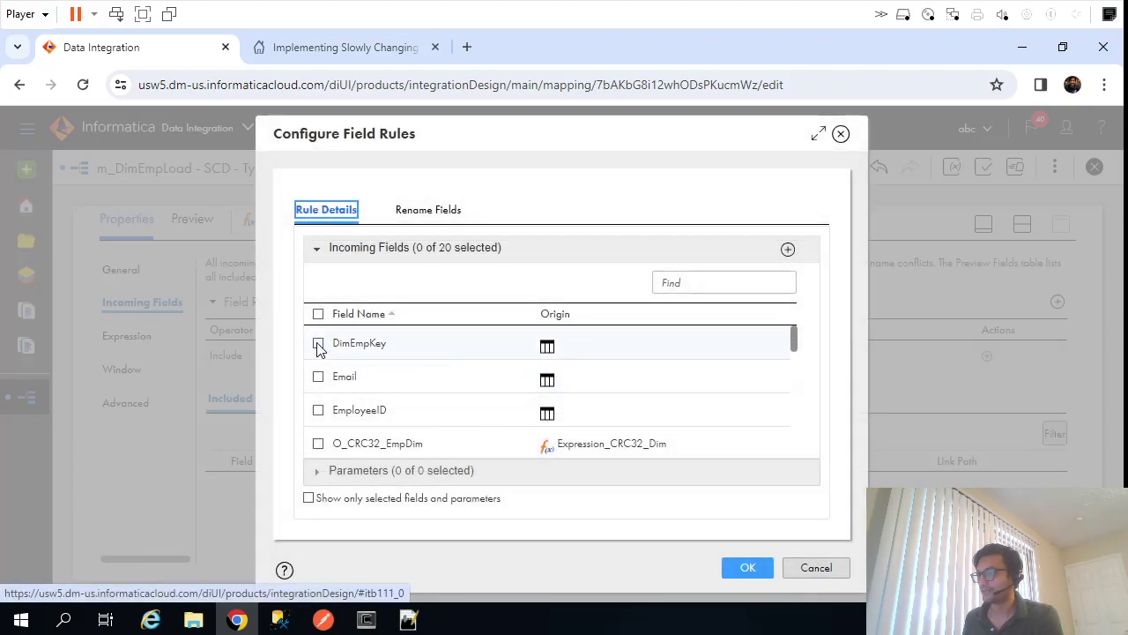
Include DimEmpKey, O_CRC32_EmpDim and EmployeeID in Expression2's named field rule and save the mapping
left_click(320, 343)
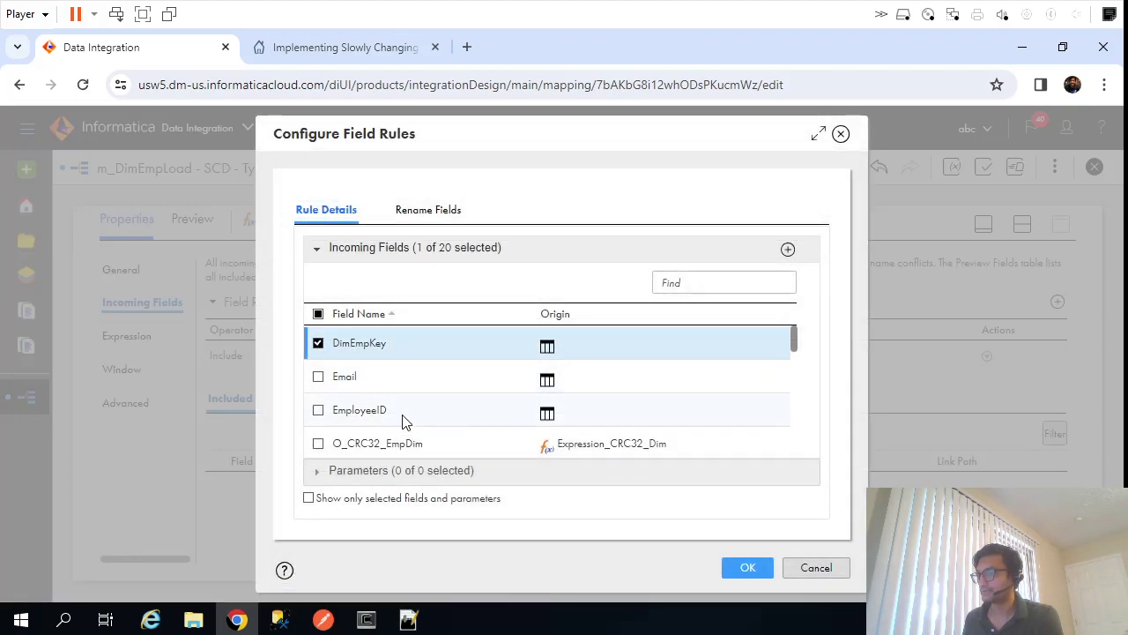
left_click(318, 444)
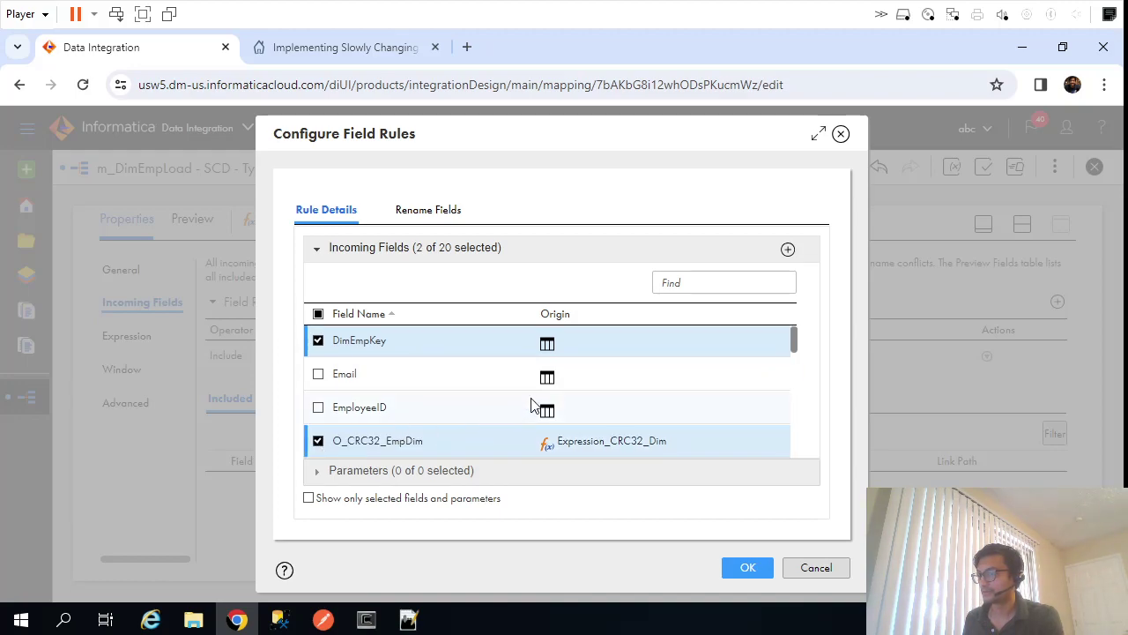
scroll(521, 406, "down", 3)
scroll(520, 406, "up", 3)
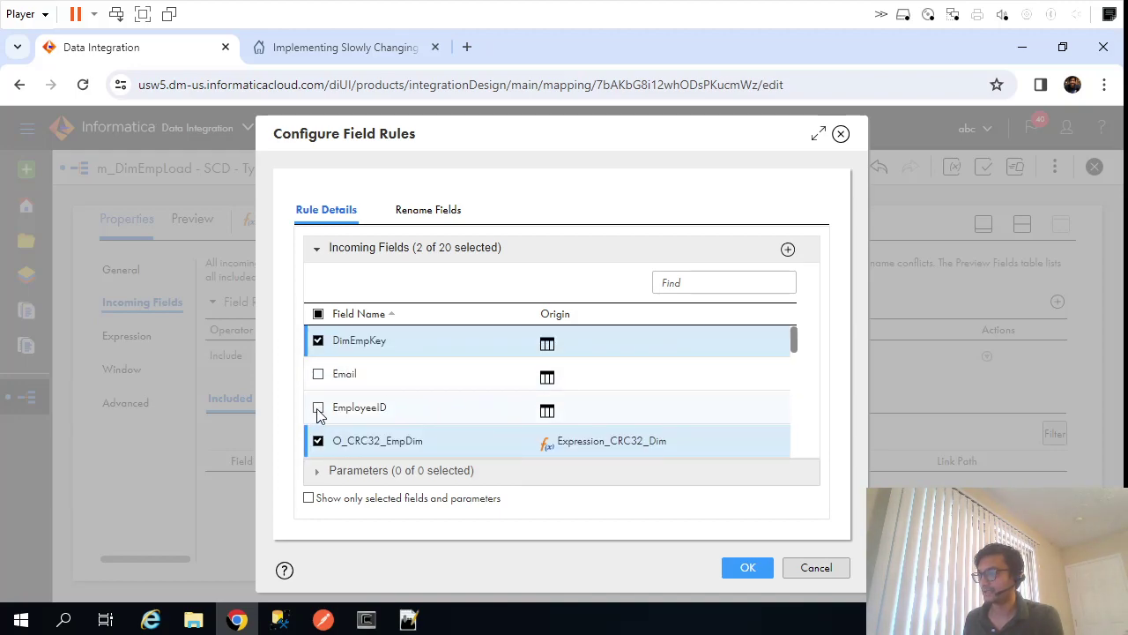
left_click(318, 409)
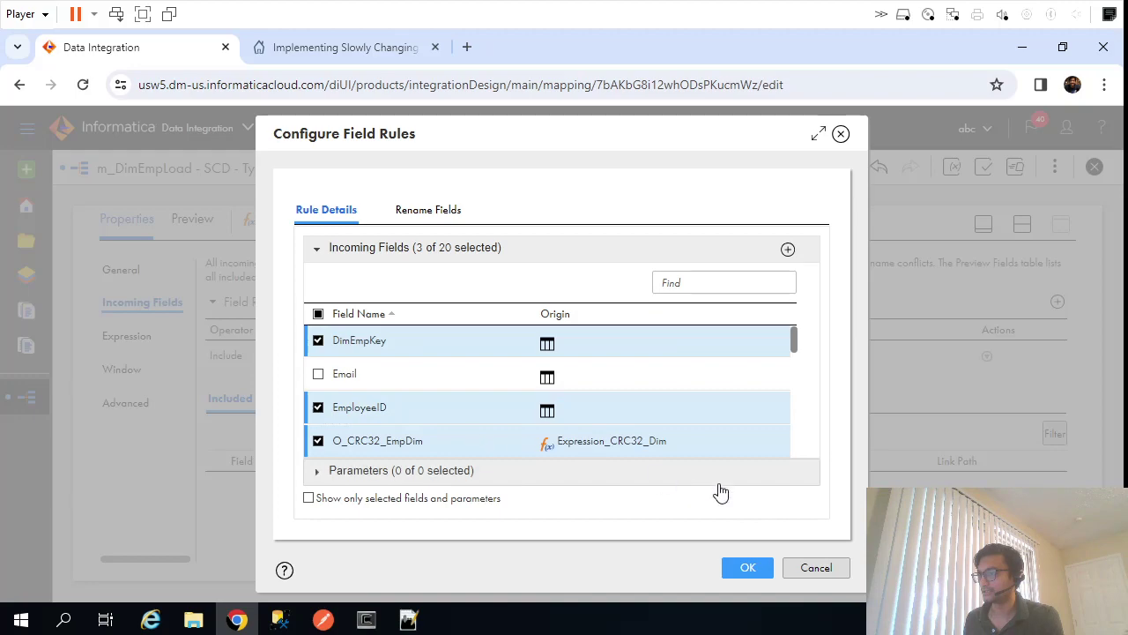
left_click(746, 566)
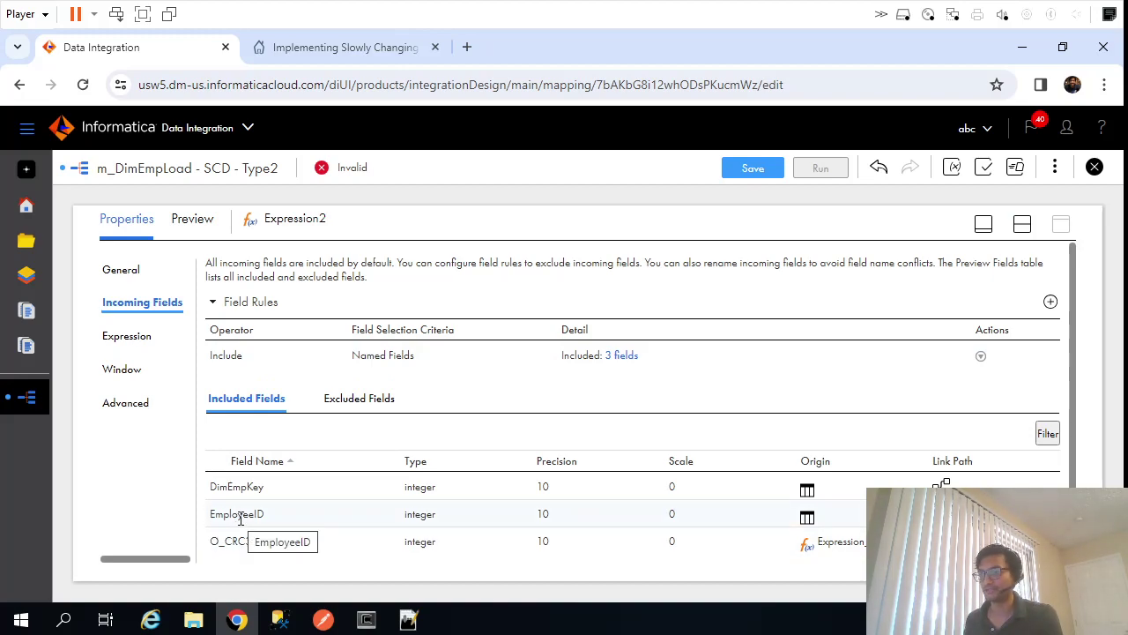
left_click(762, 172)
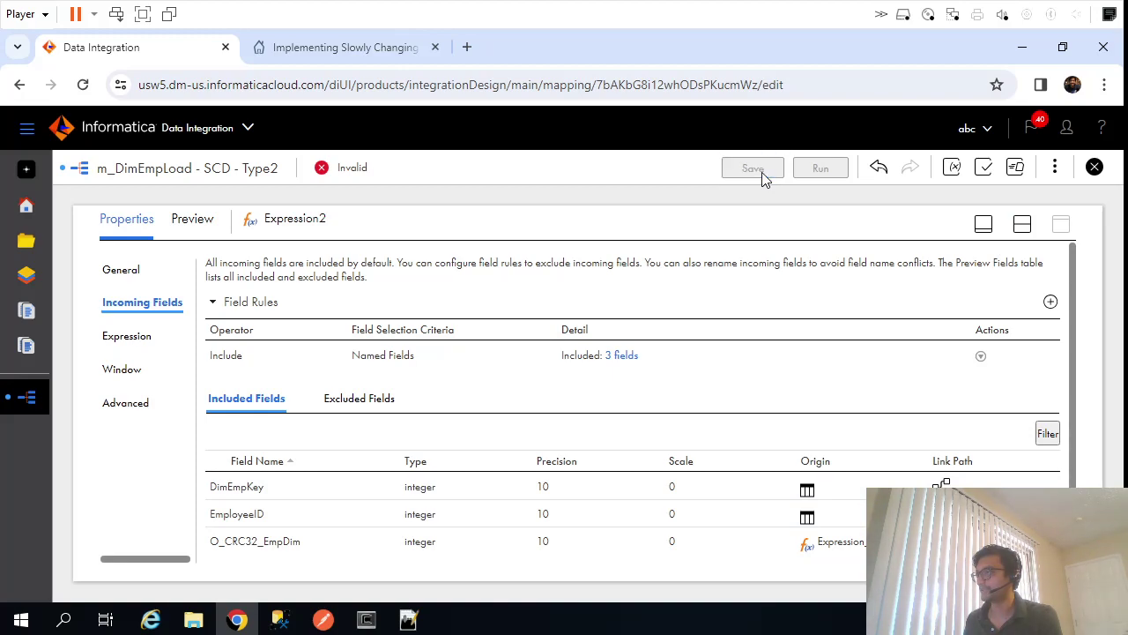
Set the Joiner's join type to Detail Outer
left_click(1022, 225)
left_click(871, 320)
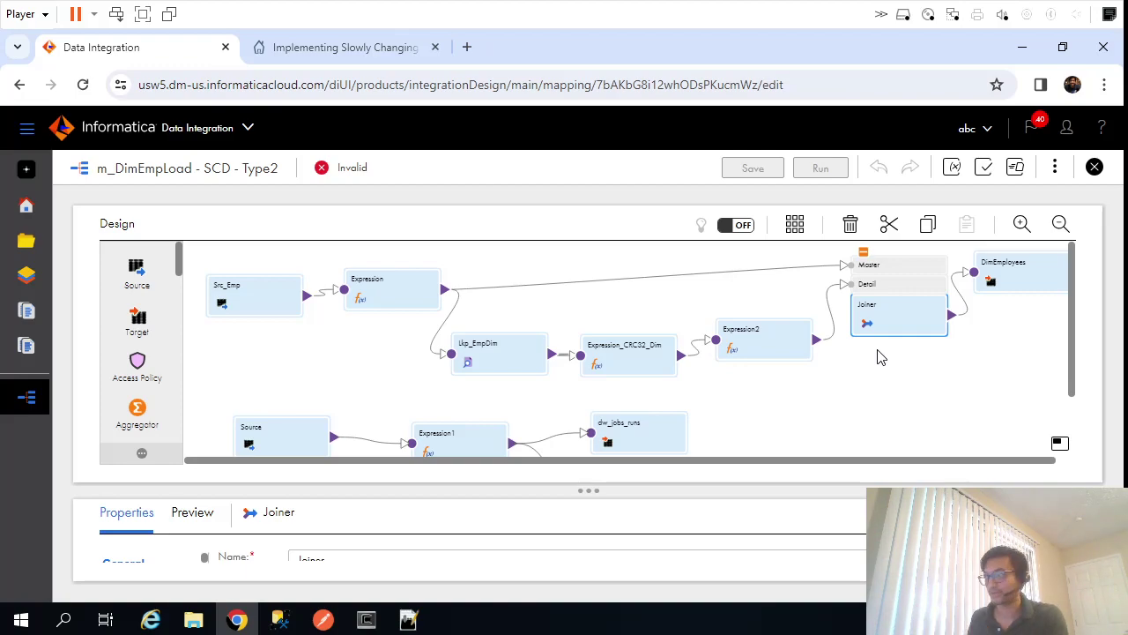
left_click(1062, 517)
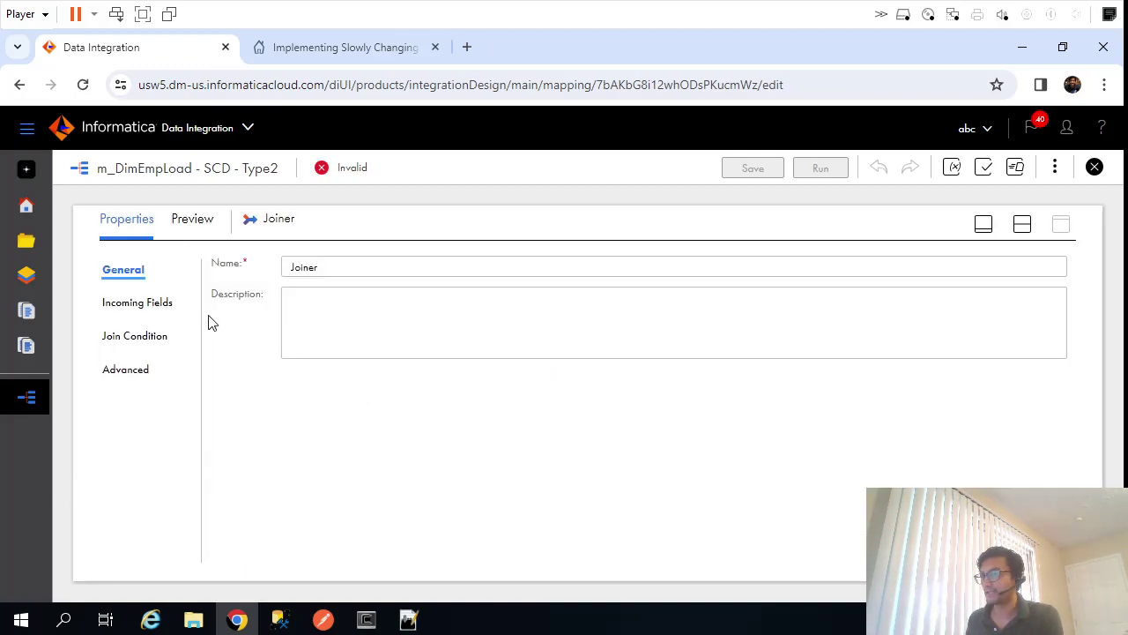
left_click(141, 306)
left_click(154, 340)
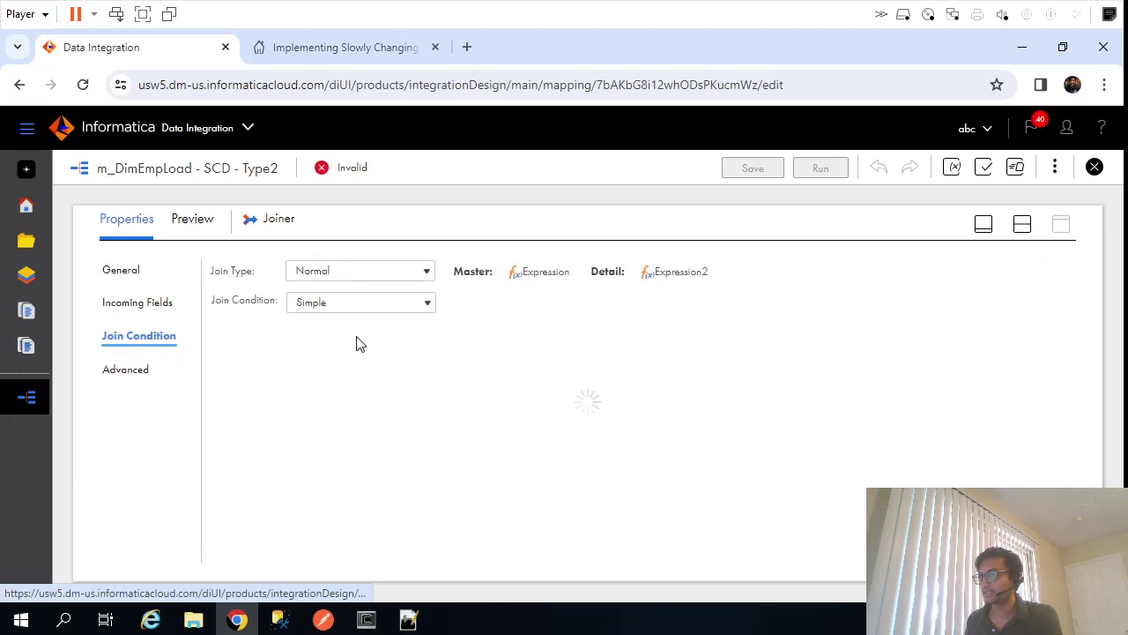
left_click(350, 272)
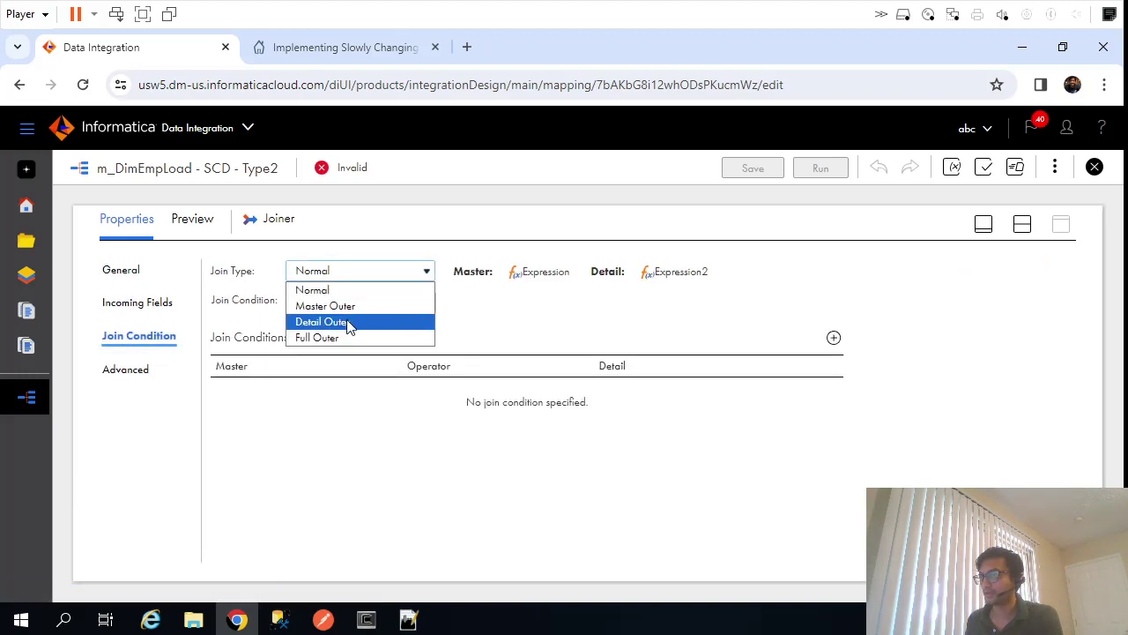
left_click(350, 323)
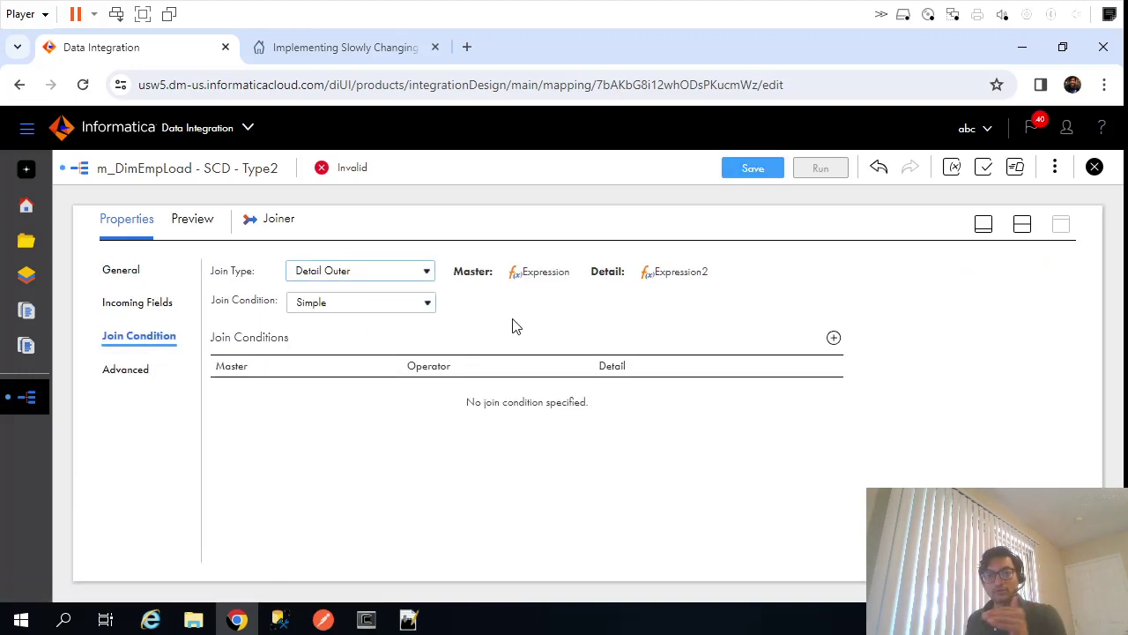
Add a Joiner condition matching the master field EMPLOYEE_ID to the detail field EmployeeID
left_click(834, 338)
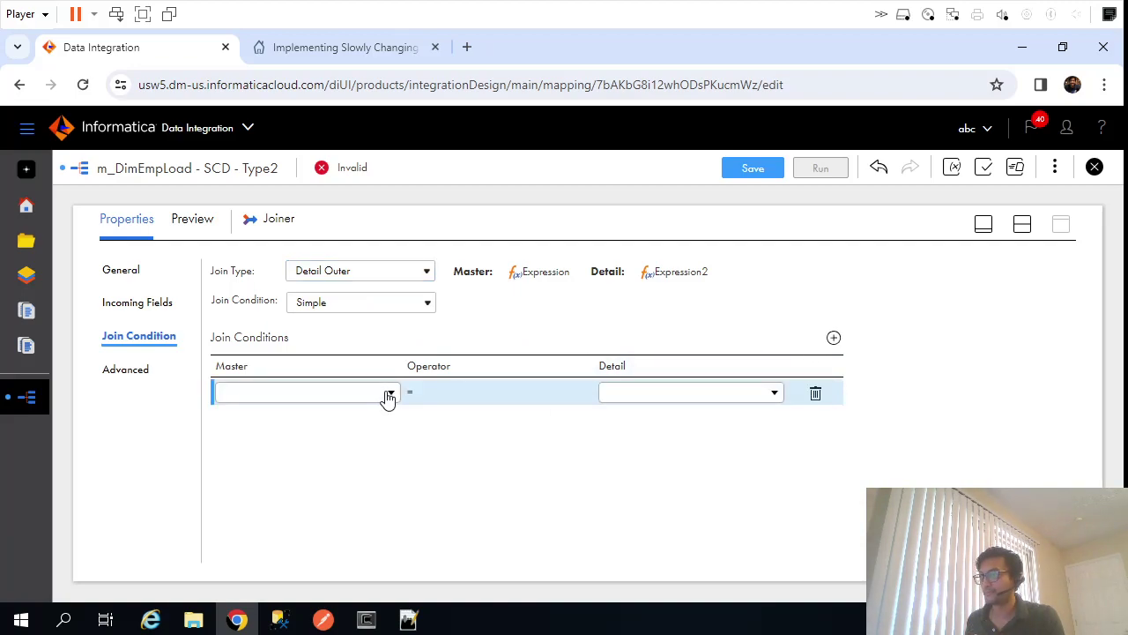
left_click(389, 393)
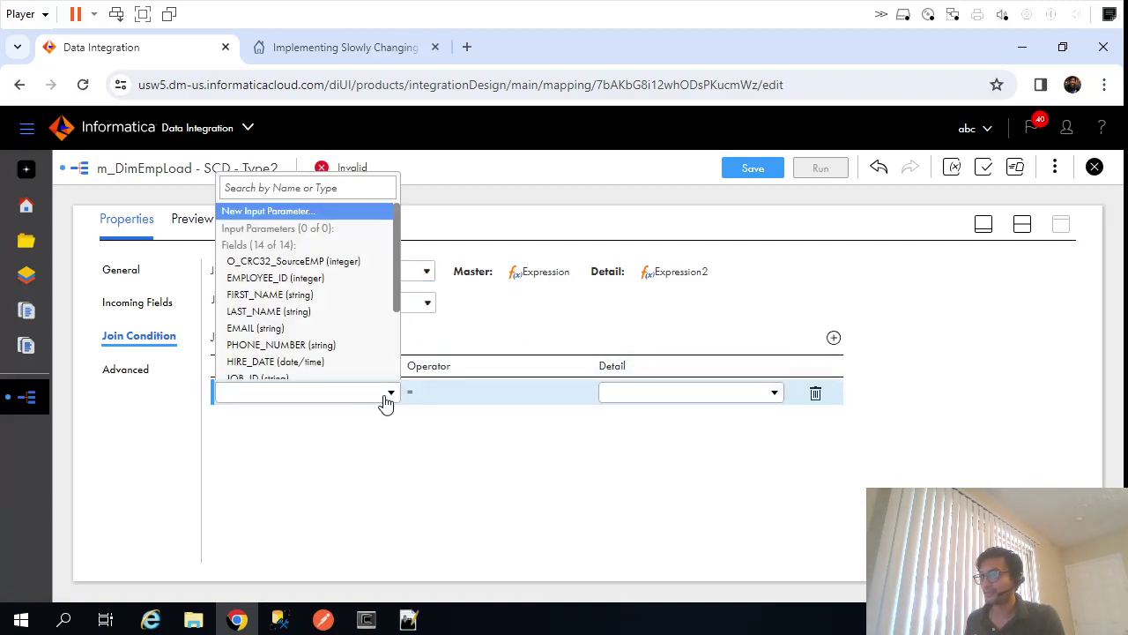
left_click(353, 279)
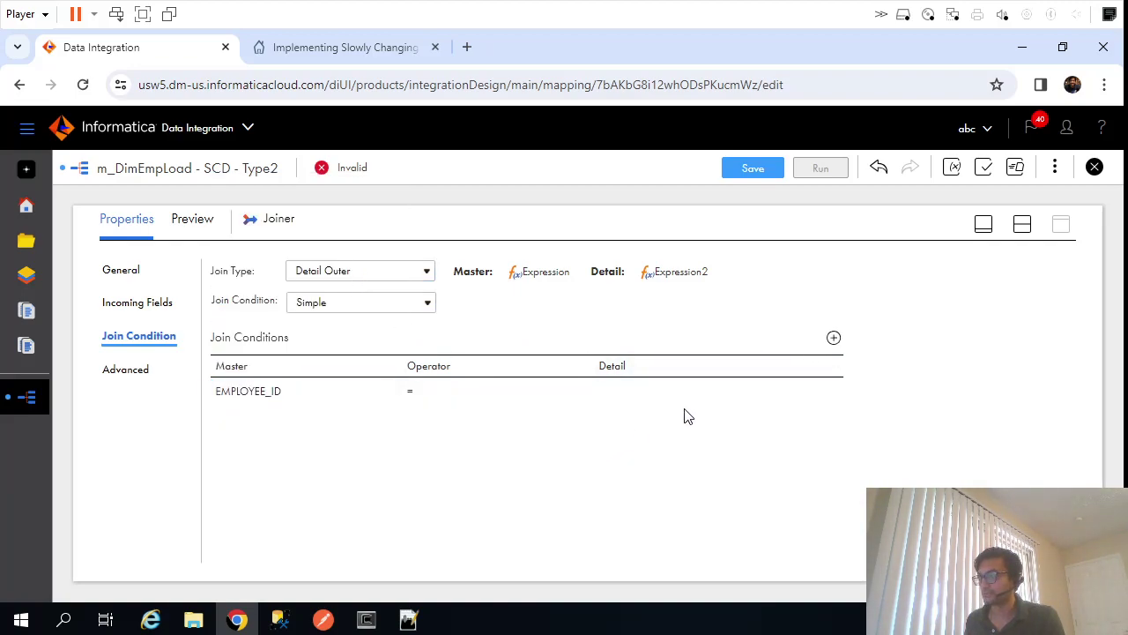
left_click(667, 396)
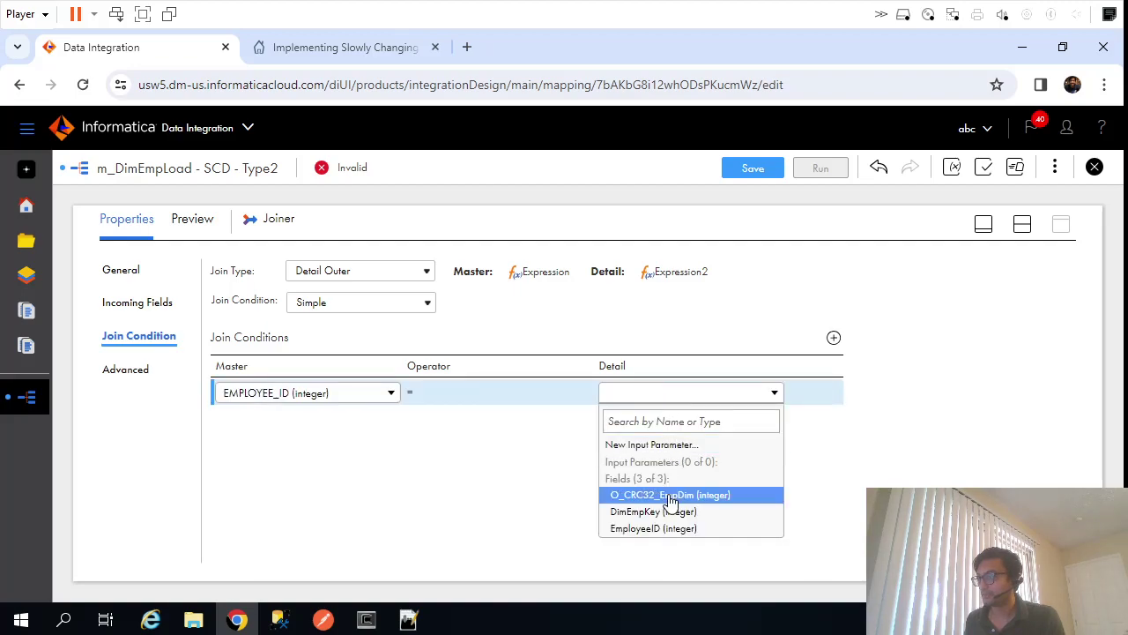
left_click(654, 527)
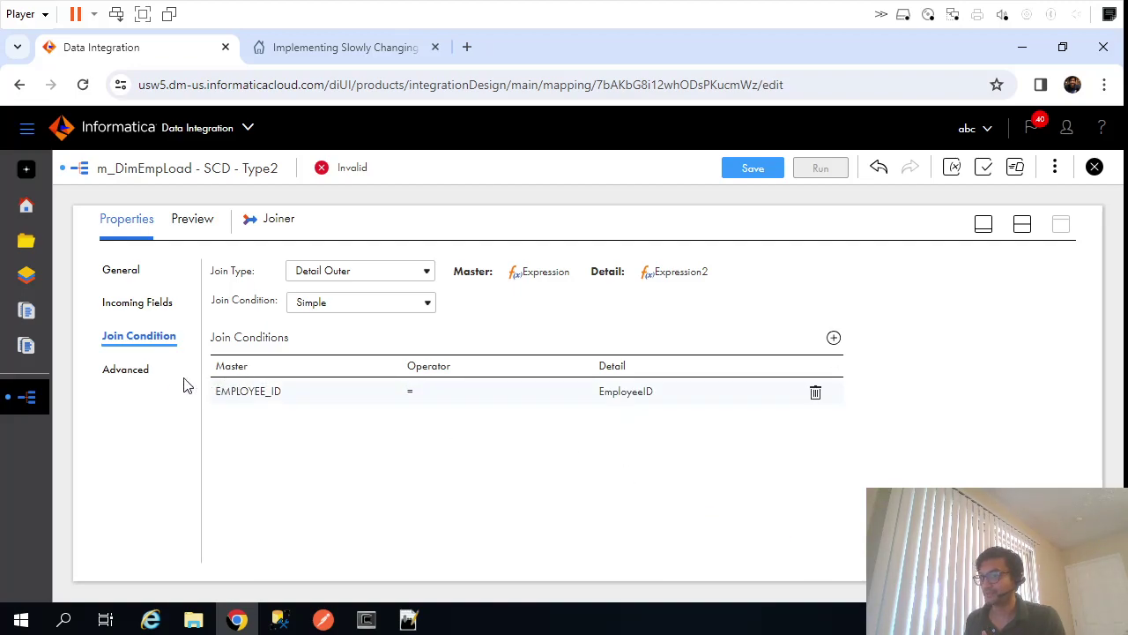
Enable Sorted Input in the Joiner's advanced properties and save the mapping
left_click(127, 370)
scroll(1013, 427, "down", 1)
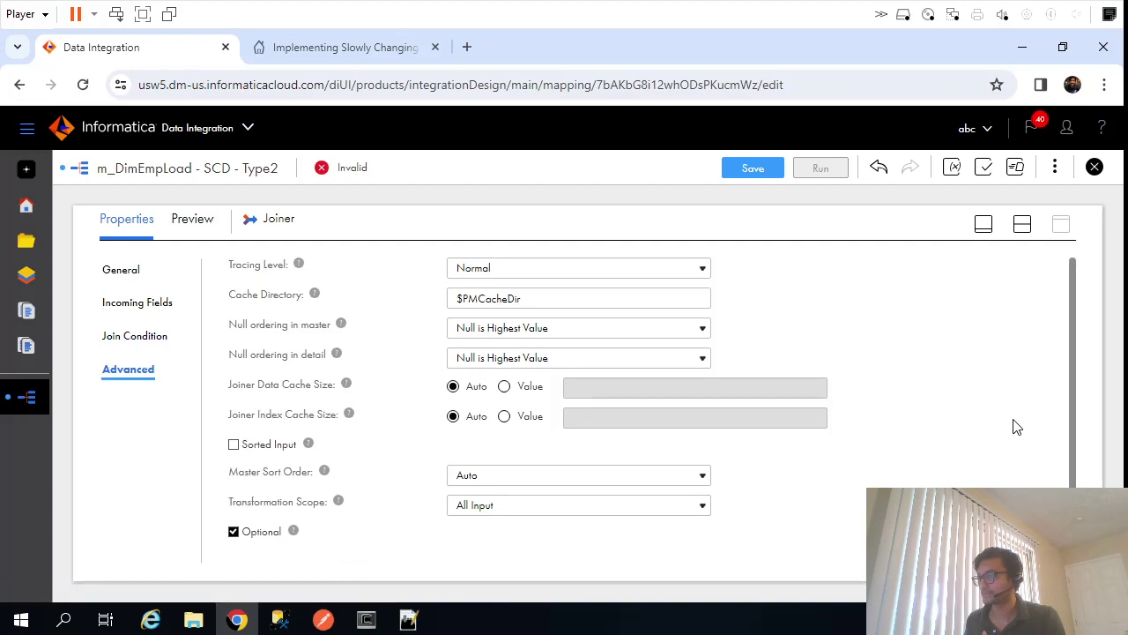
scroll(1014, 426, "up", 1)
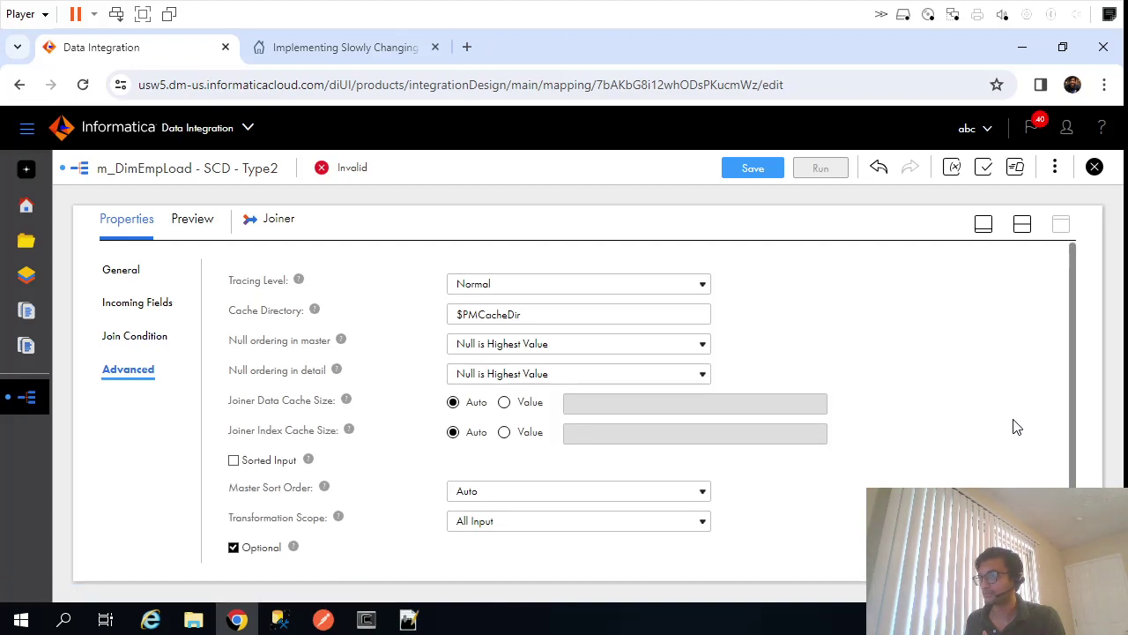
left_click(238, 467)
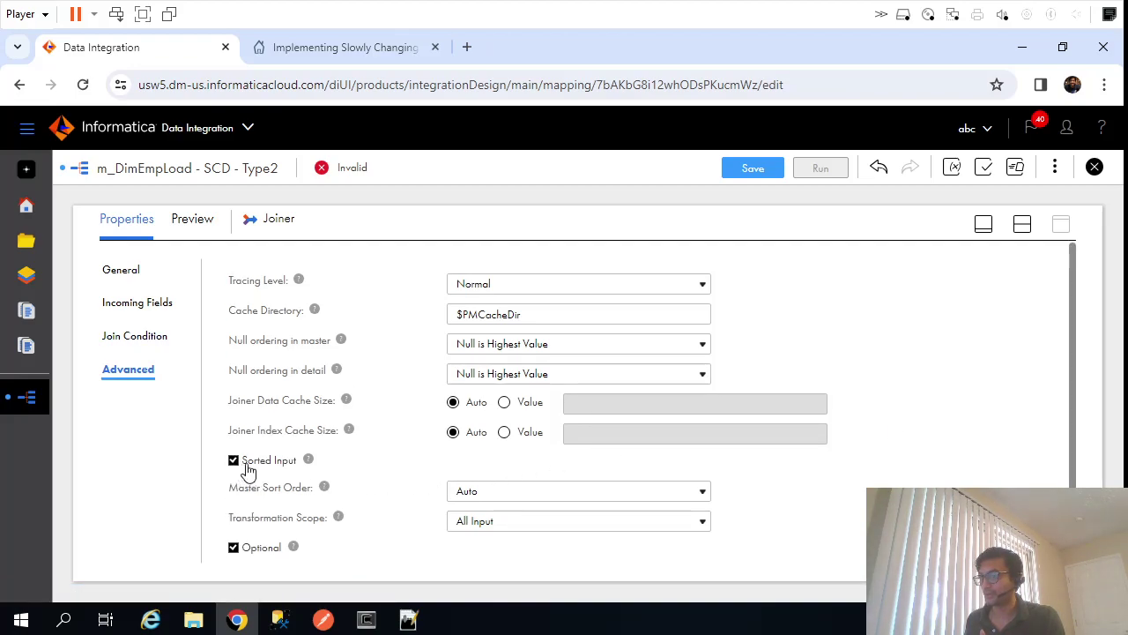
left_click(1023, 228)
left_click(750, 169)
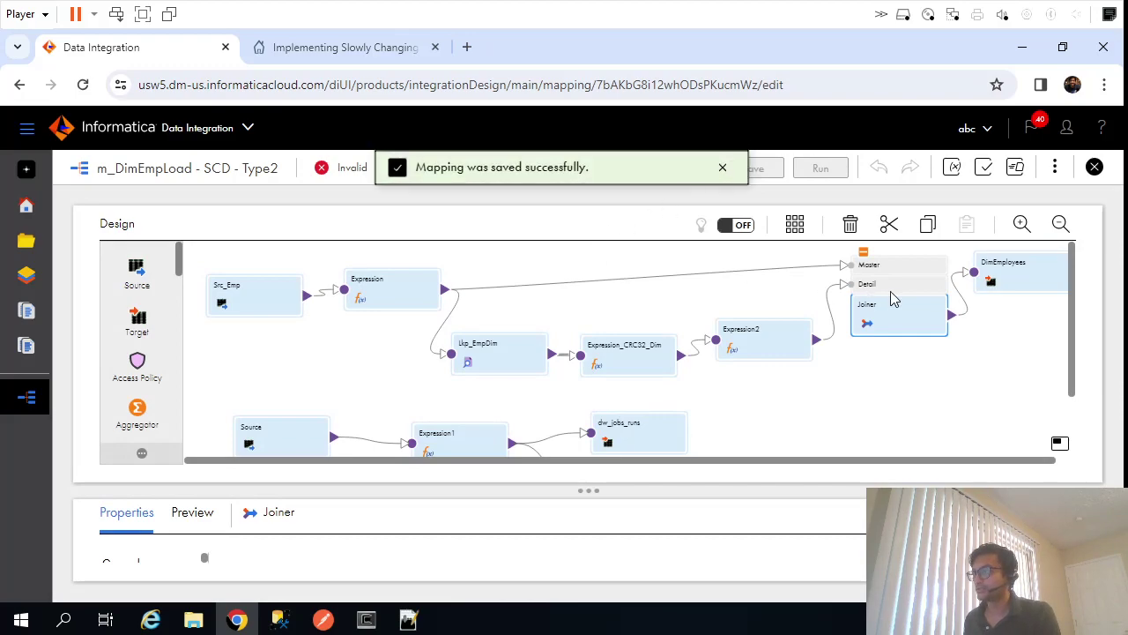
Check the order by clause in Src_Emp's source query and return to the mapping canvas
left_click(264, 299)
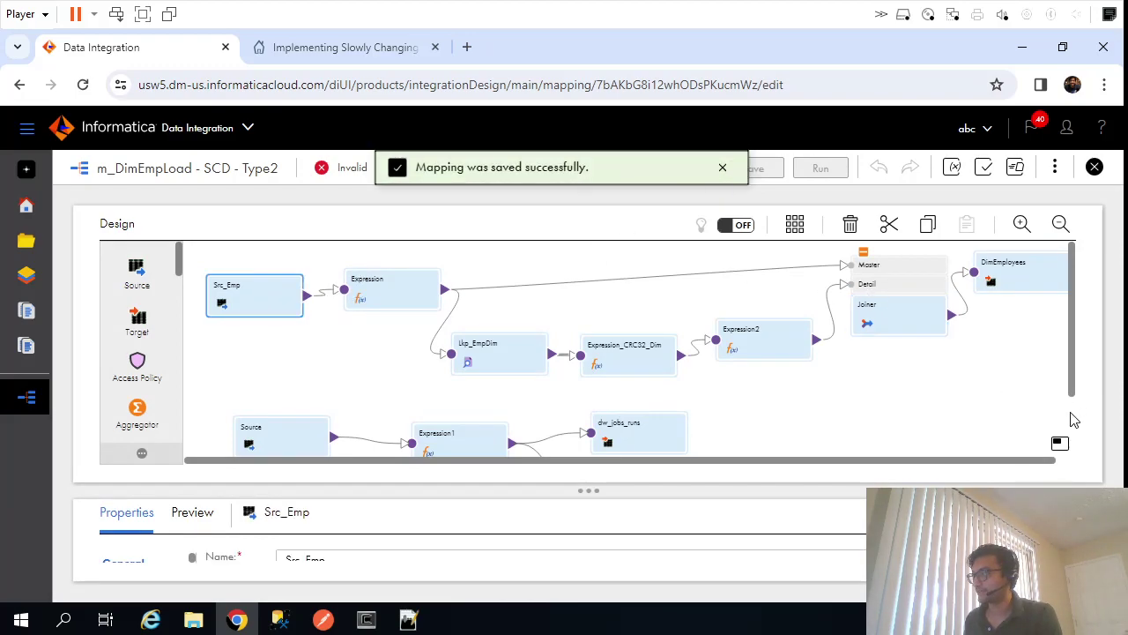
left_click(1061, 518)
left_click(128, 309)
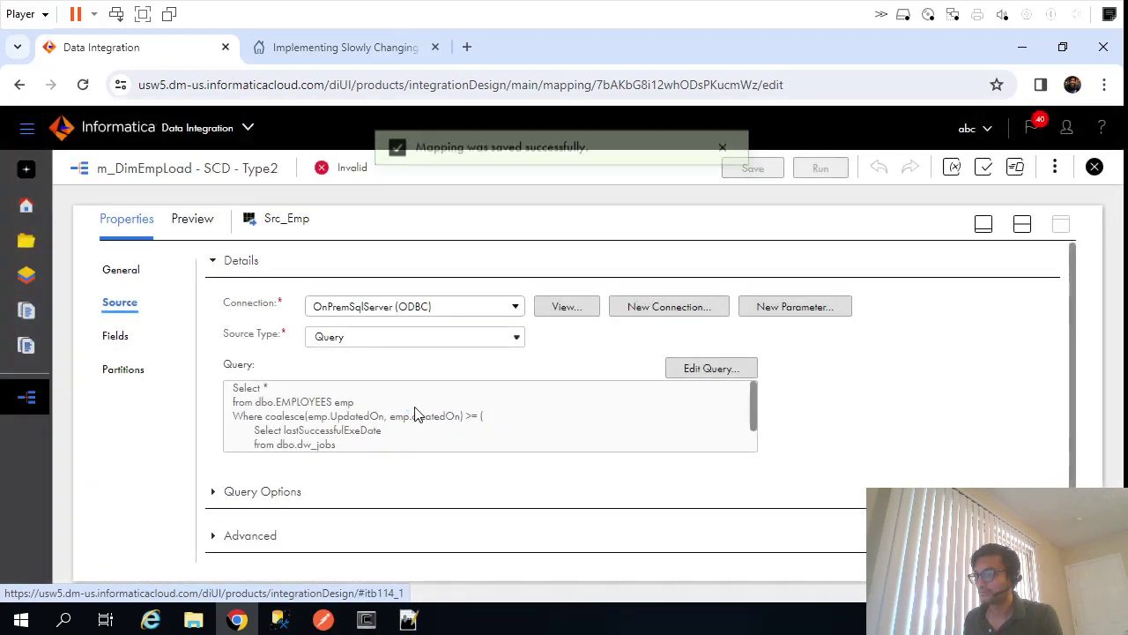
scroll(418, 415, "down", 1)
left_click_drag(373, 450, 228, 451)
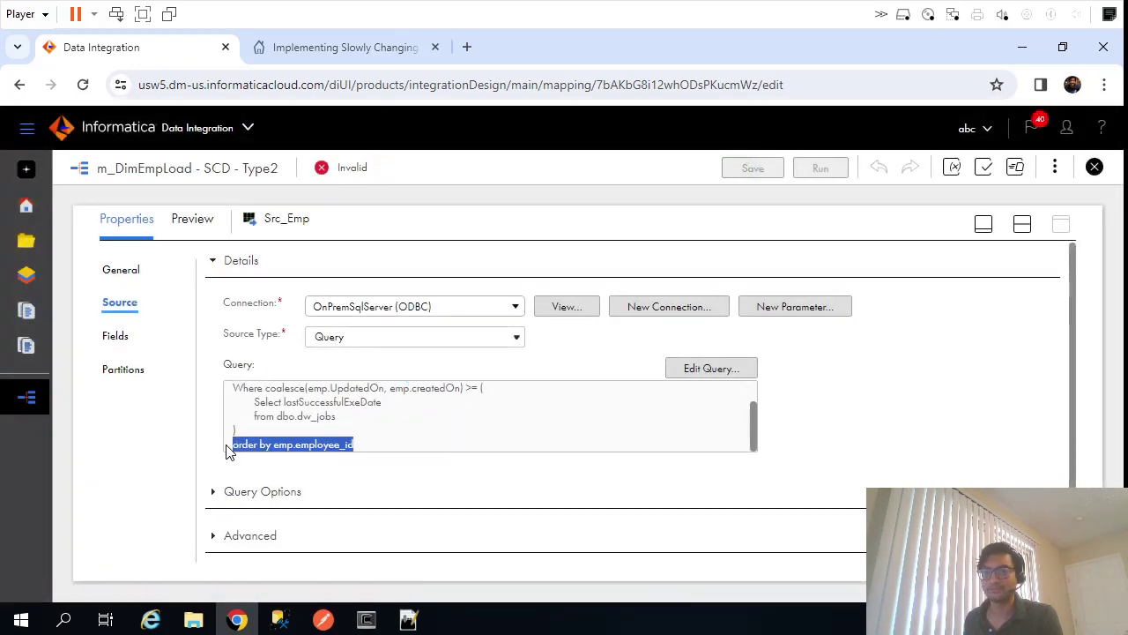
left_click(1022, 224)
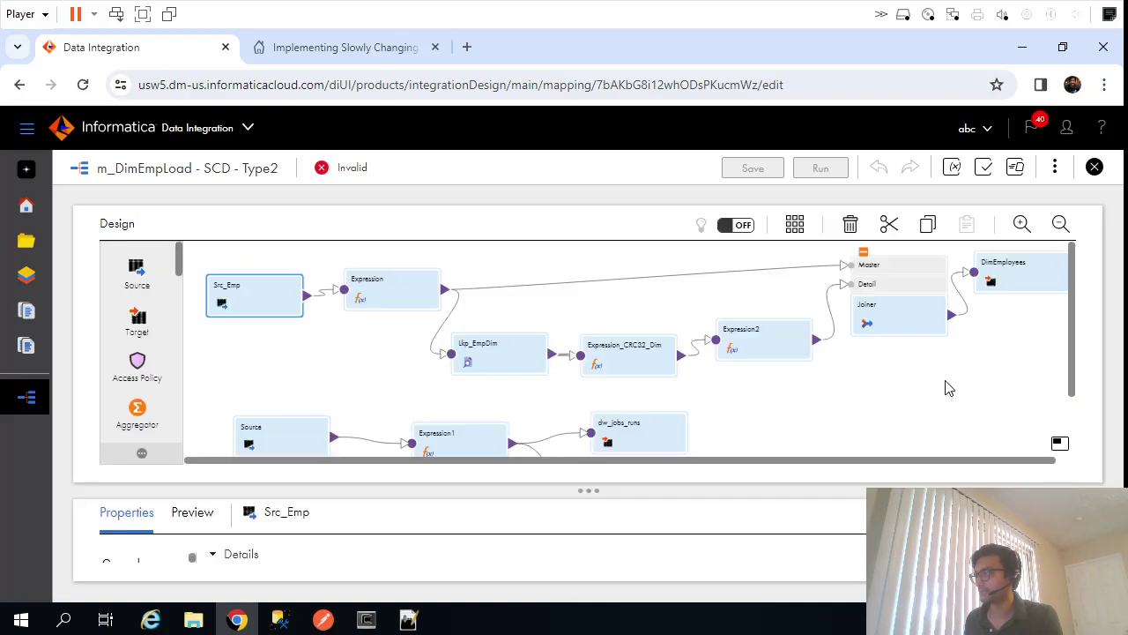
Move the DimEmployees target farther from the Joiner on the canvas and save the mapping
left_click(167, 167)
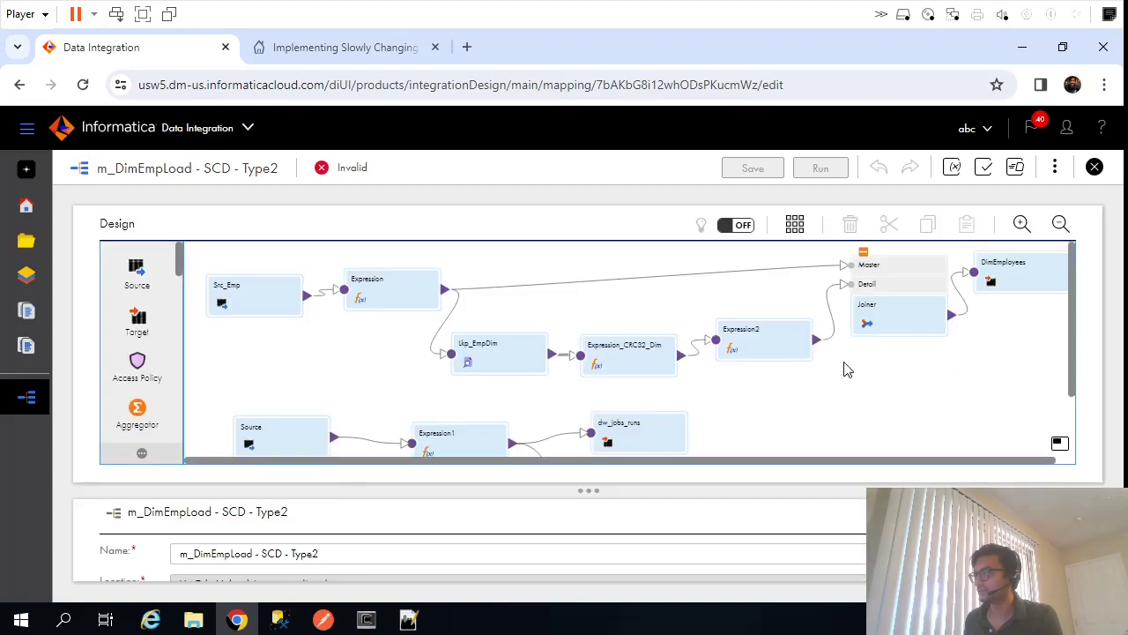
left_click_drag(833, 470, 874, 467)
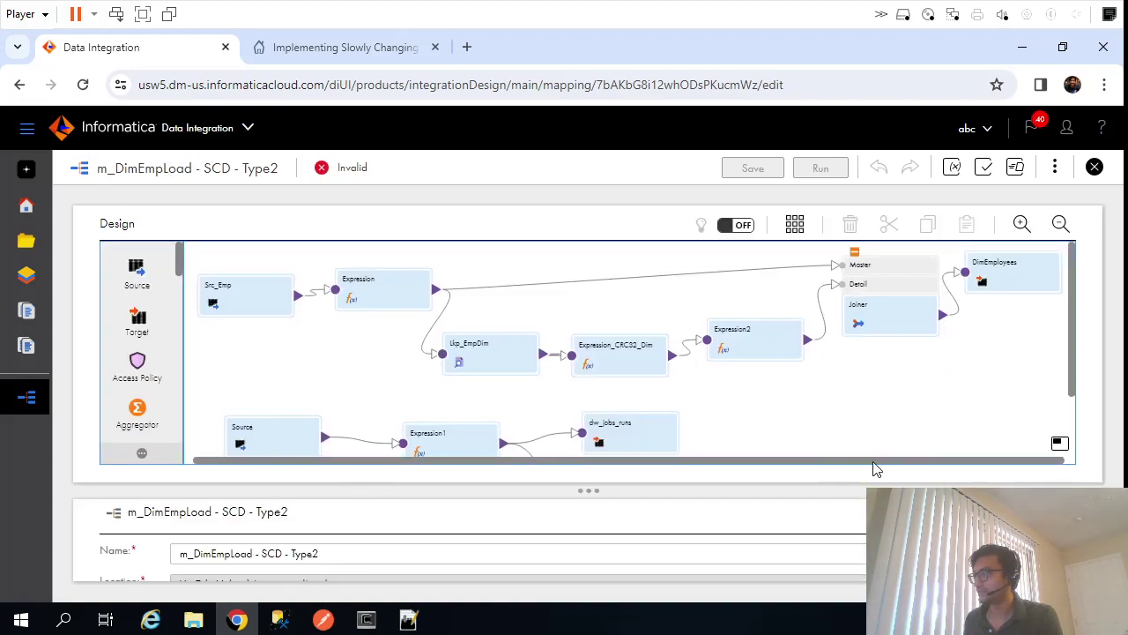
left_click(1009, 287)
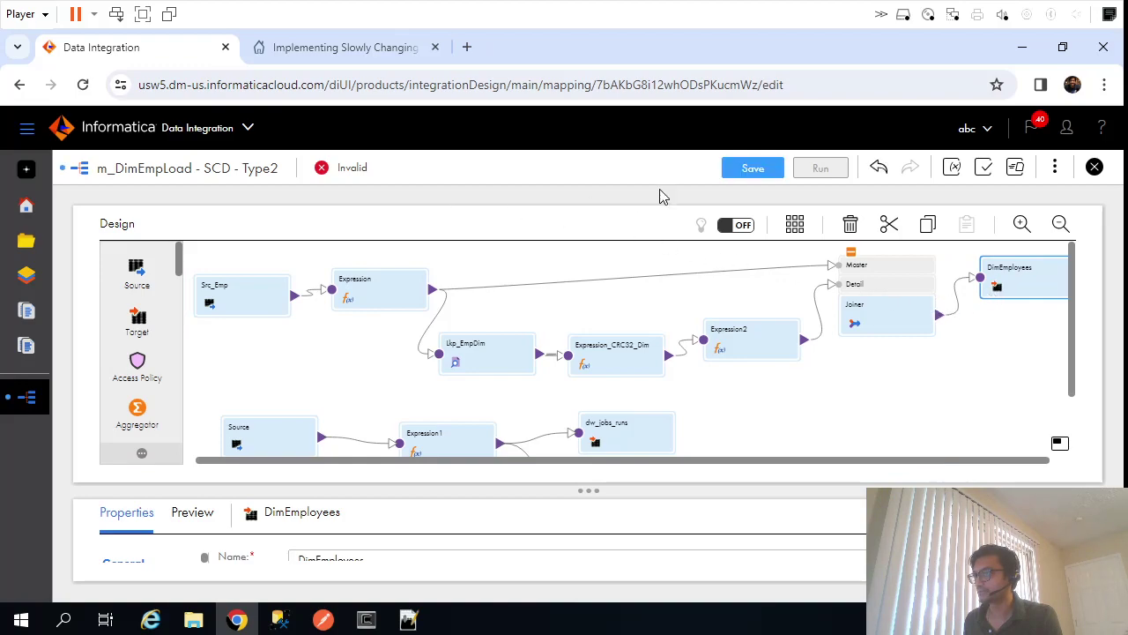
left_click(746, 169)
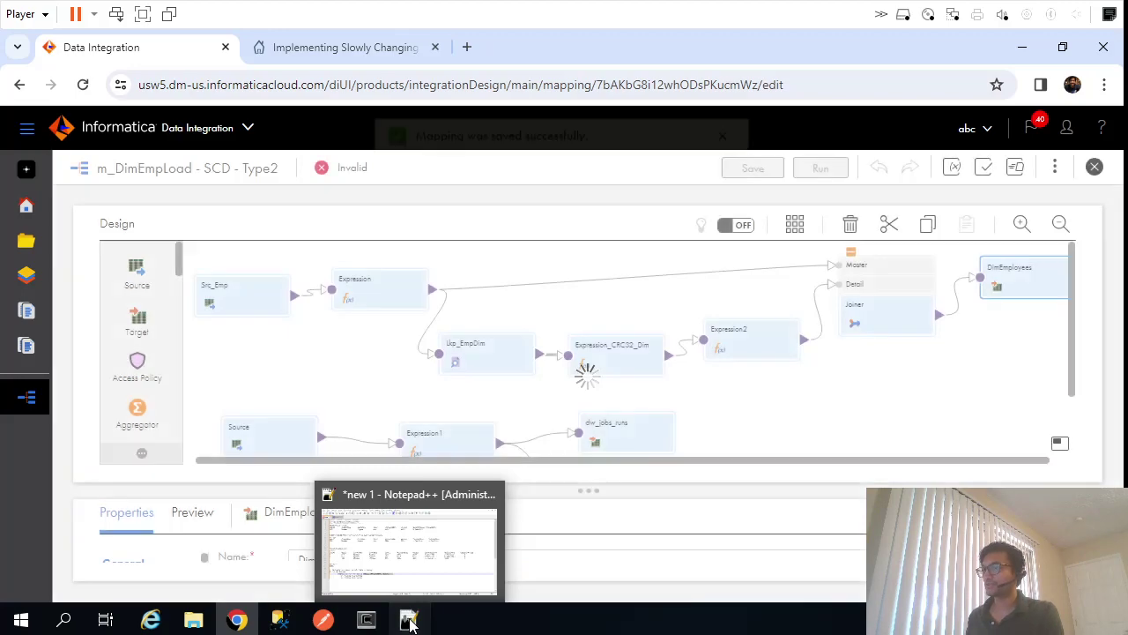
Review the Type2 DimEmployee example and its DimPK column in the Notepad++ notes, and return to the mapping
left_click(410, 622)
left_click(304, 399)
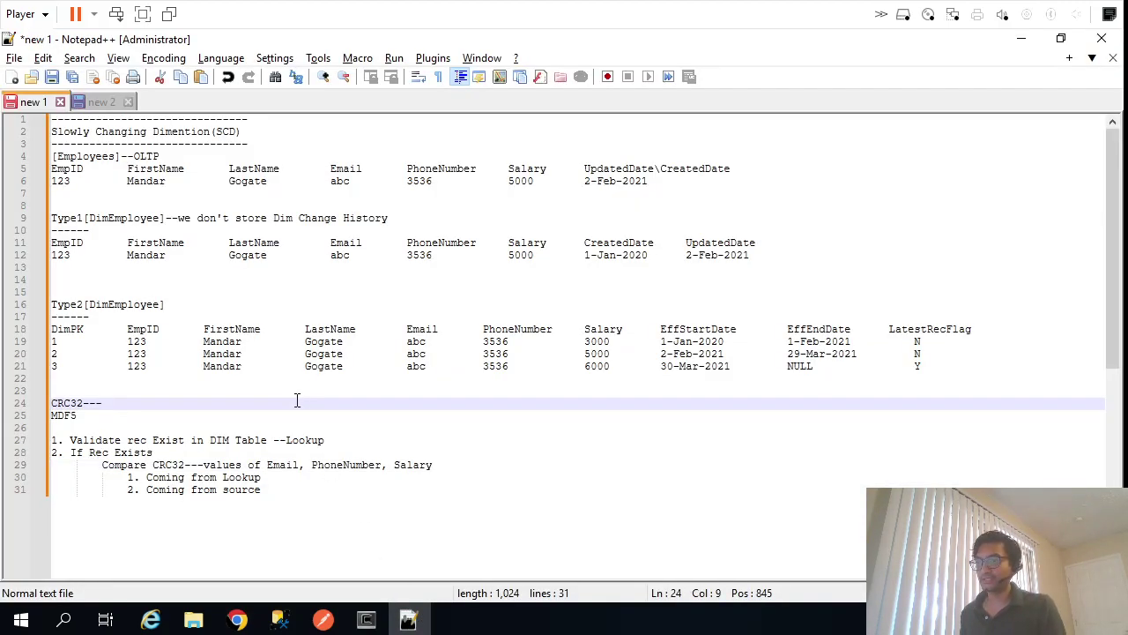
left_click_drag(84, 330, 53, 330)
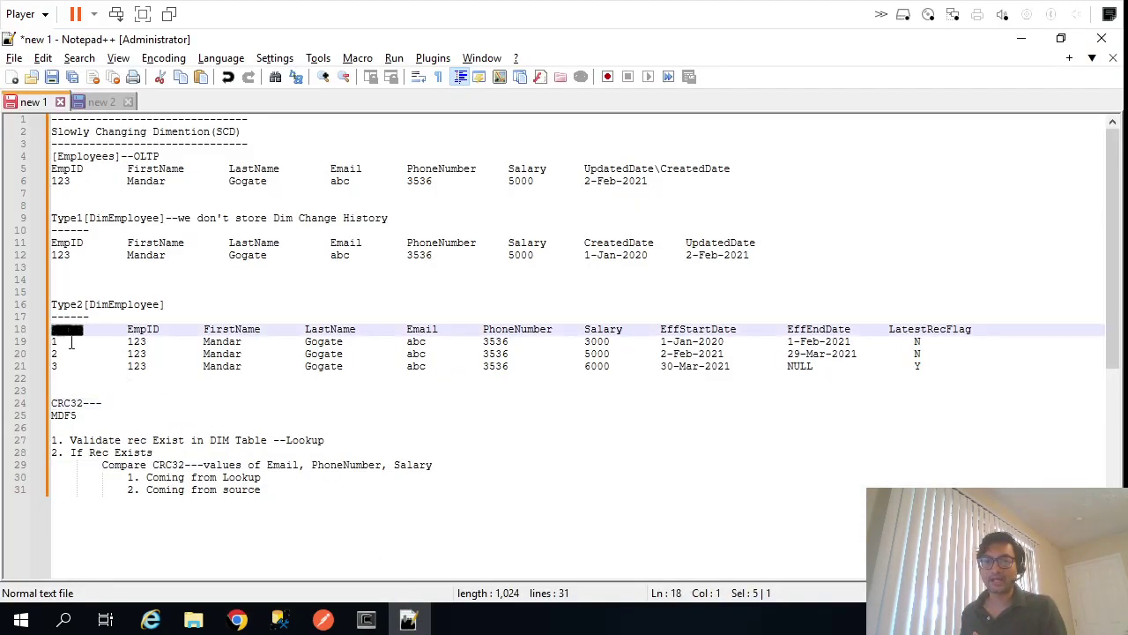
left_click(145, 401)
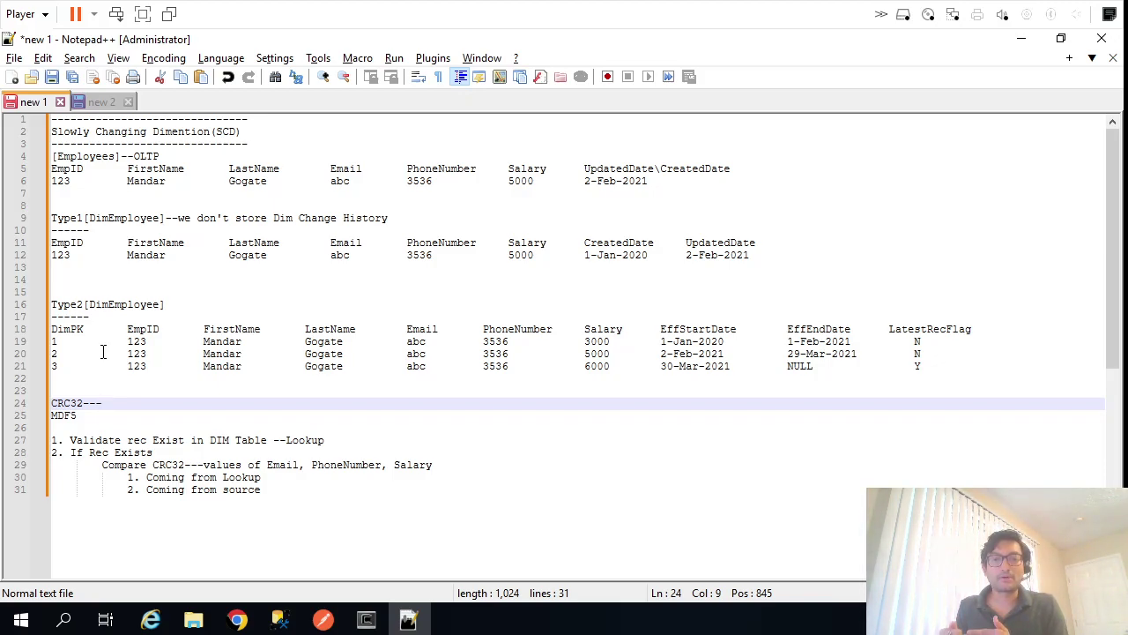
key("alt+Tab")
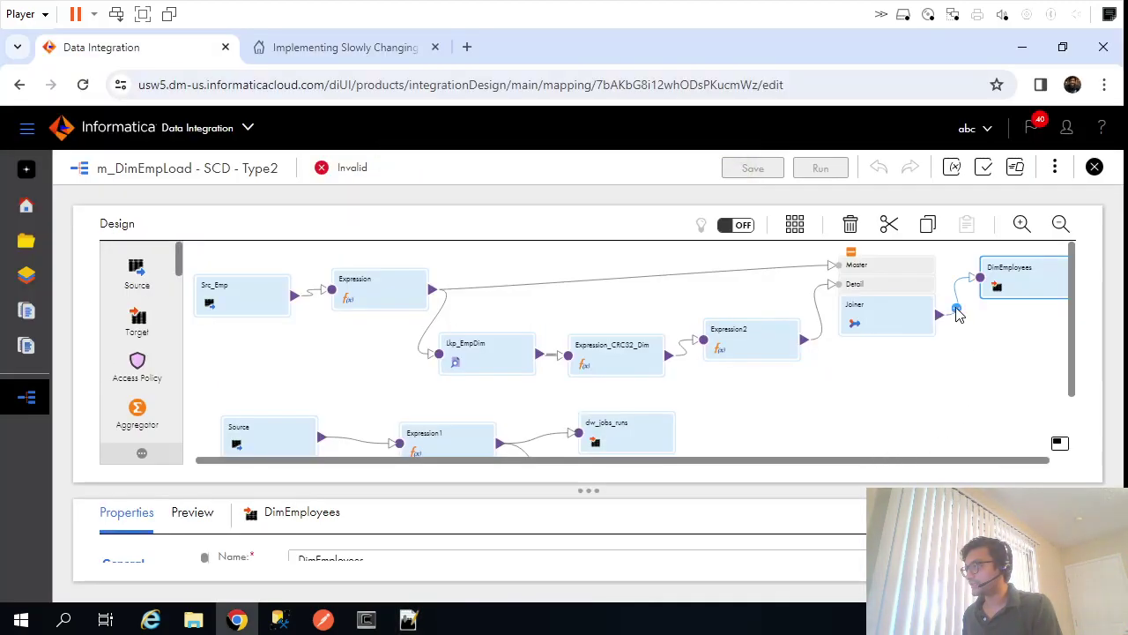
Insert a Router between the Joiner and the DimEmployees target and space the Router and target apart on the canvas
left_click(957, 309)
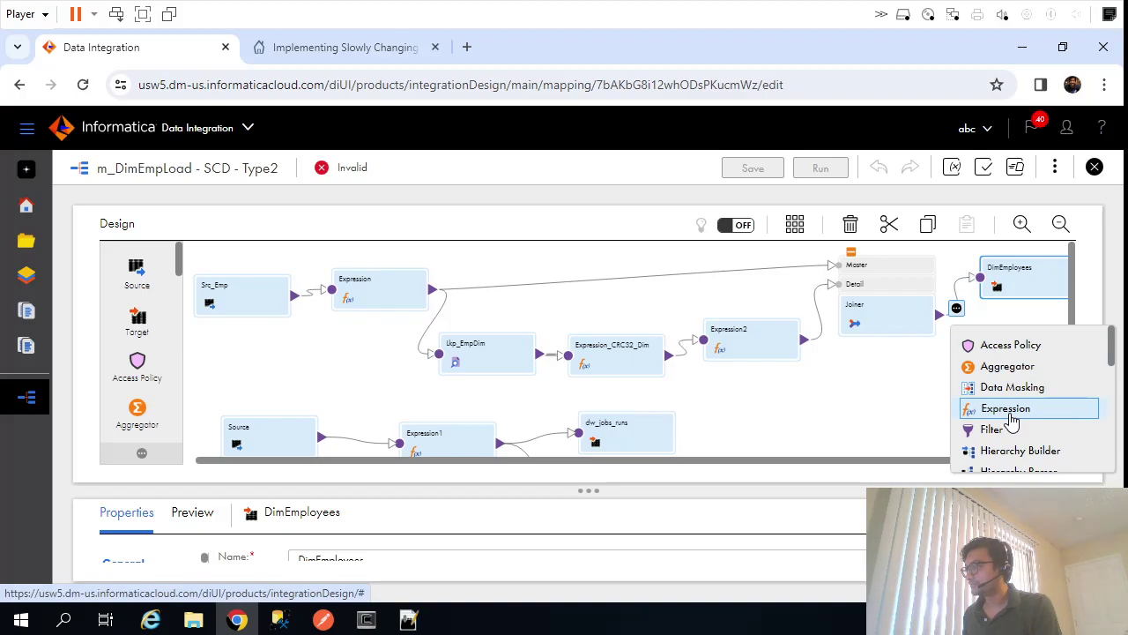
scroll(1012, 422, "down", 4)
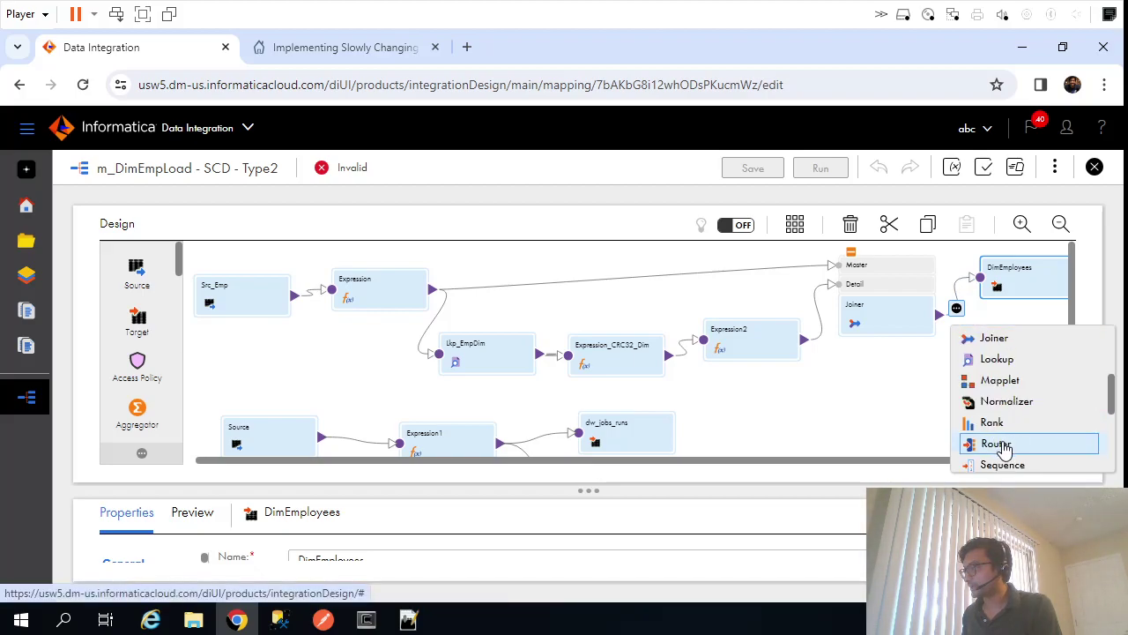
left_click(996, 443)
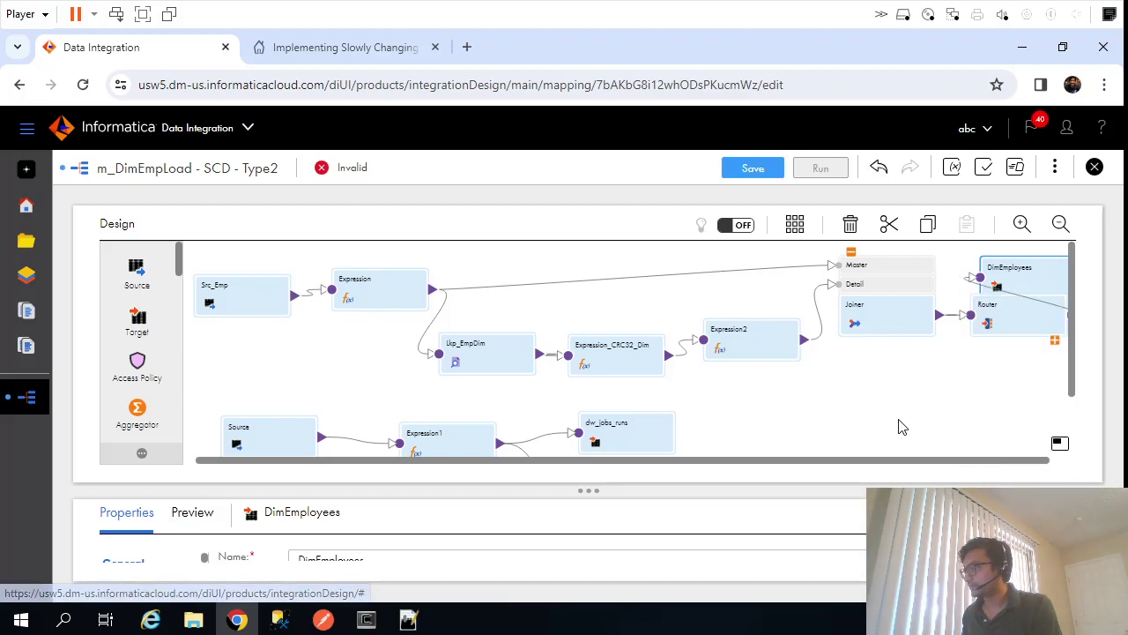
left_click(1061, 223)
left_click_drag(879, 273, 1020, 282)
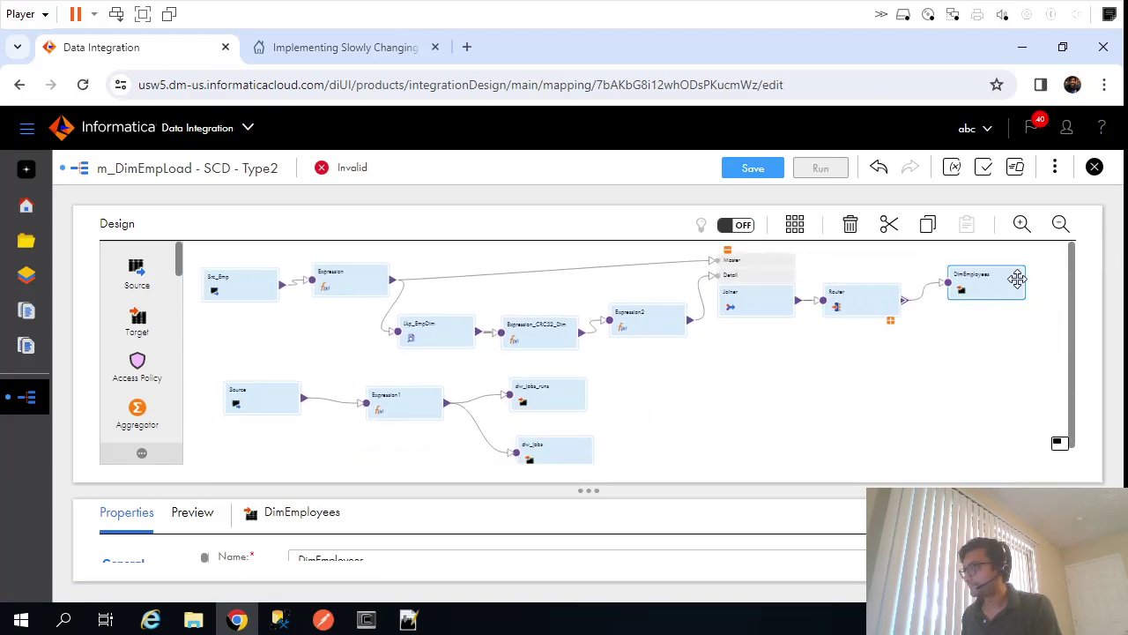
left_click_drag(867, 308, 876, 291)
Expand the Router's output groups and add three new groups alongside DEFAULT1
left_click(898, 305)
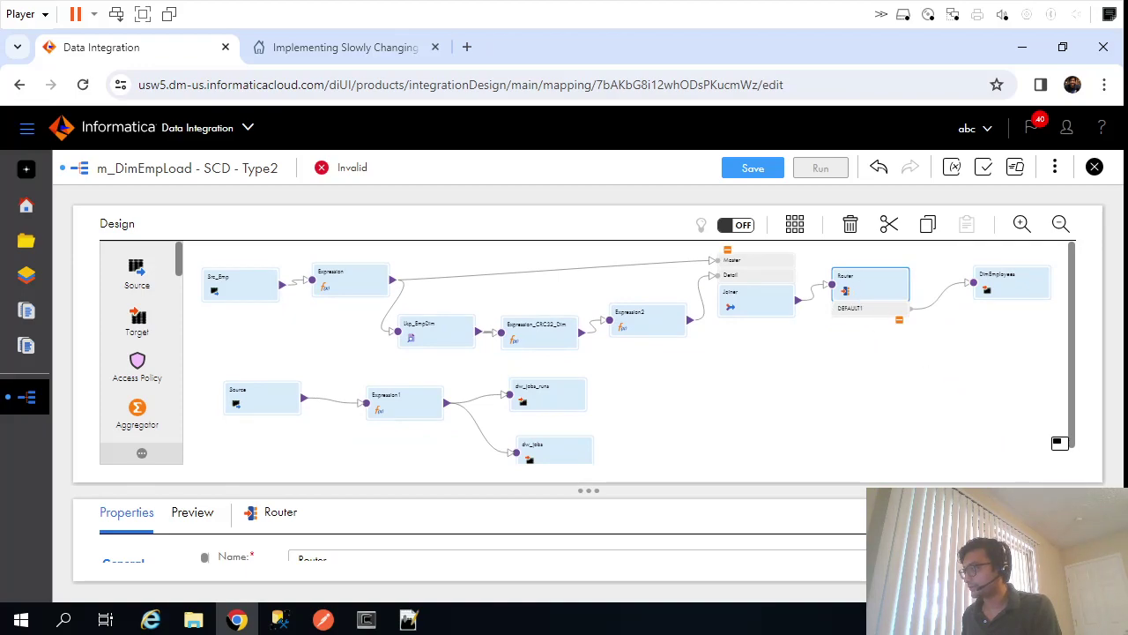
left_click(1061, 517)
left_click(121, 339)
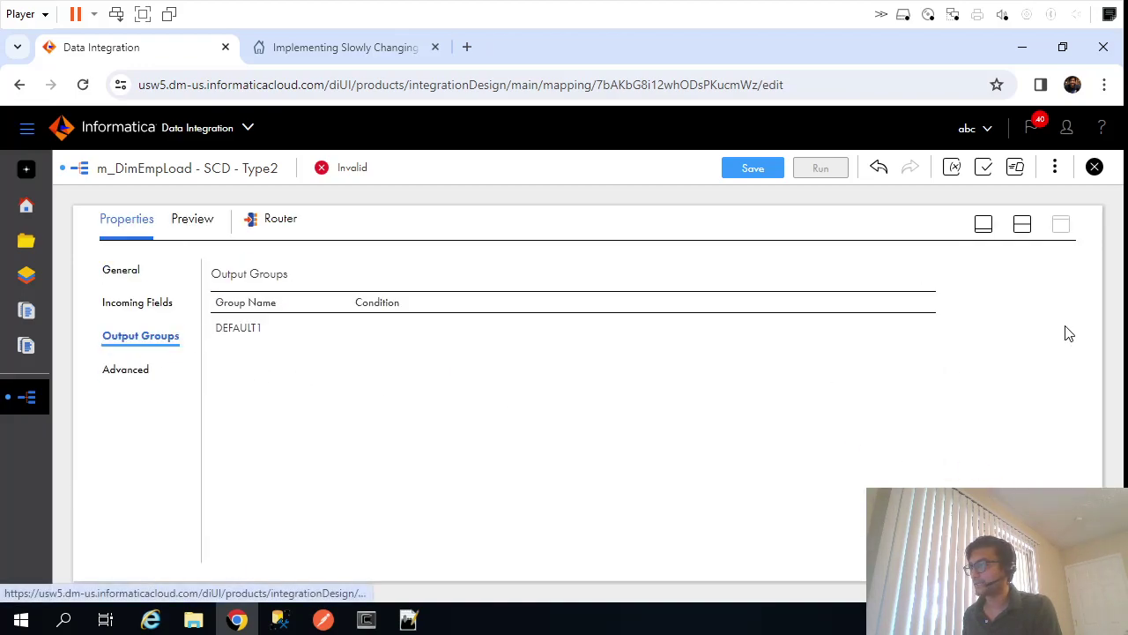
left_click(930, 276)
left_click(930, 276)
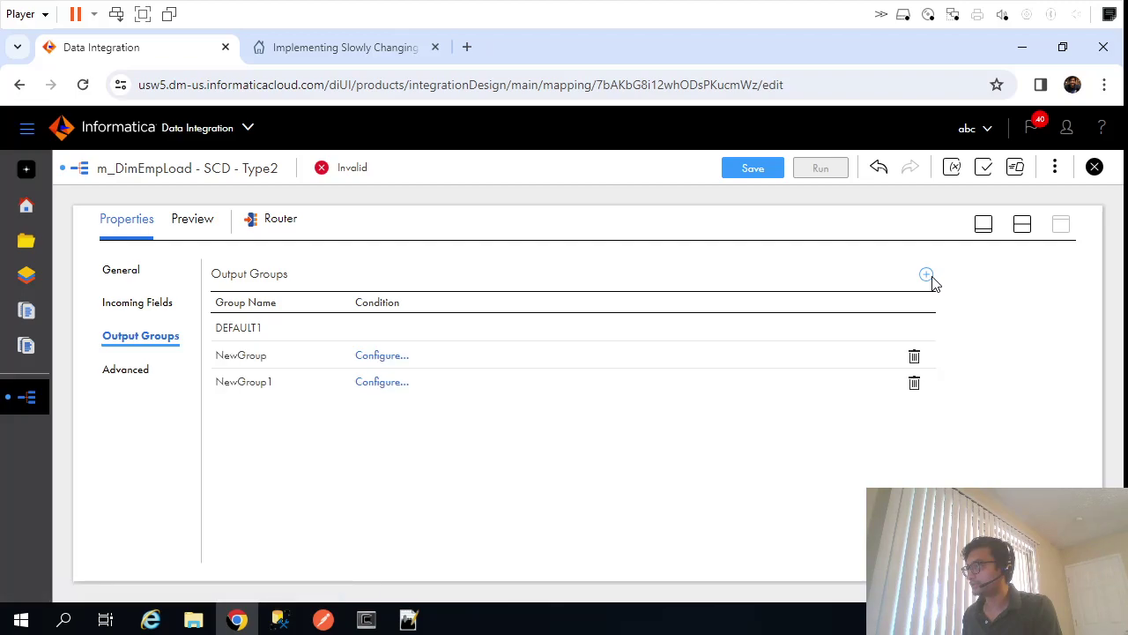
left_click(927, 276)
Rename the Router's first new output group as InsertNew
left_click(242, 356)
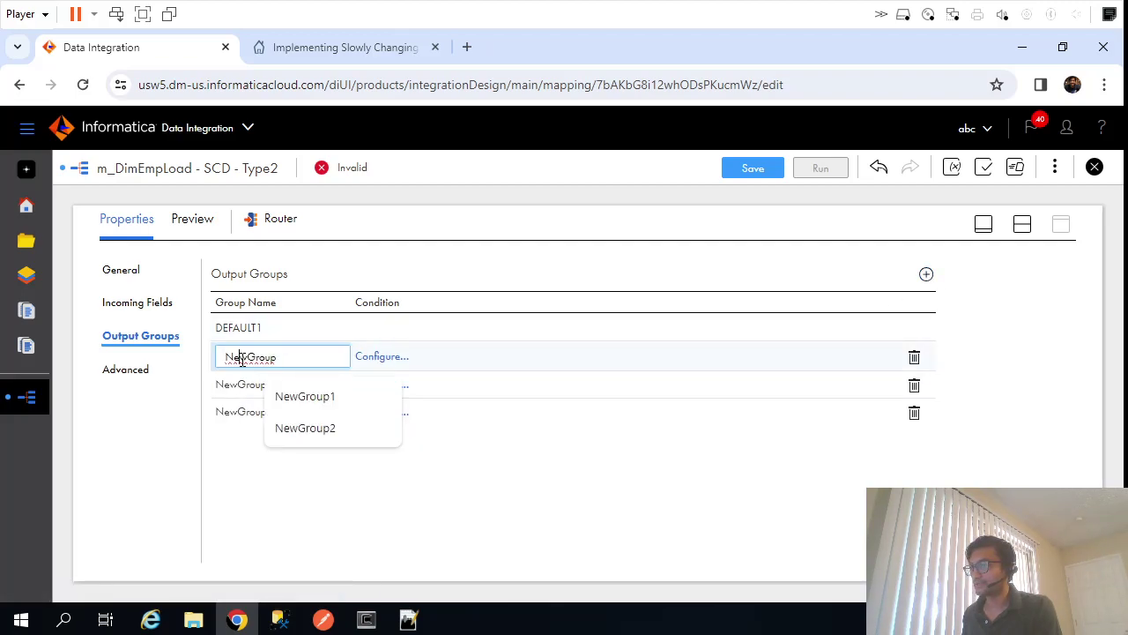
double_click(250, 358)
type("In")
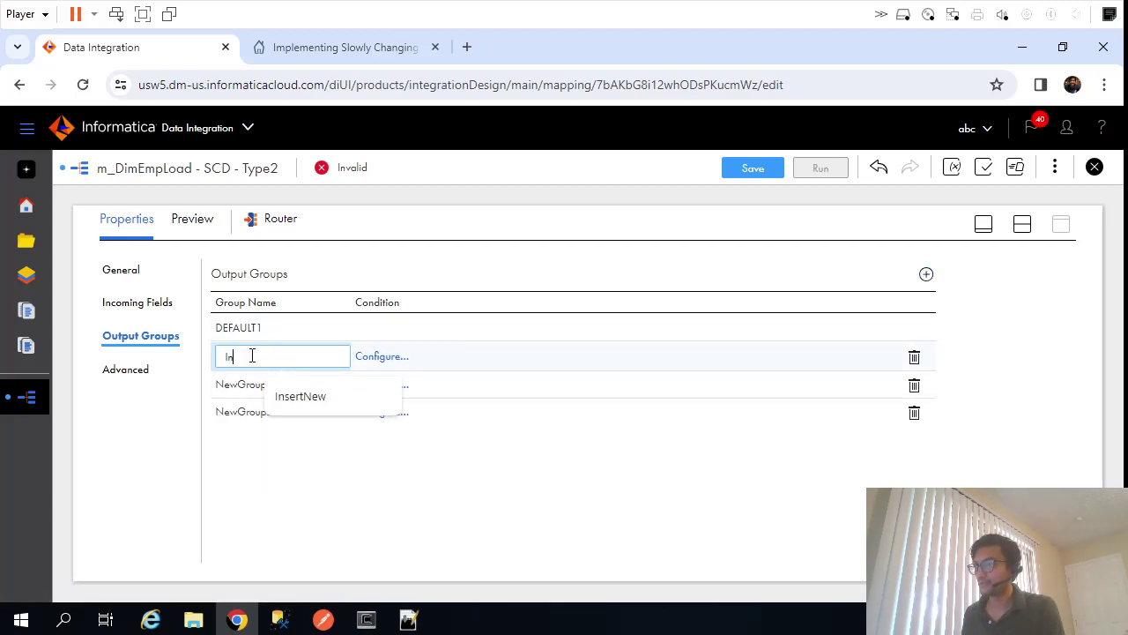
left_click(301, 396)
Rename the Router output group NewGroup1 as ExistingRecUpdate
left_click(235, 384)
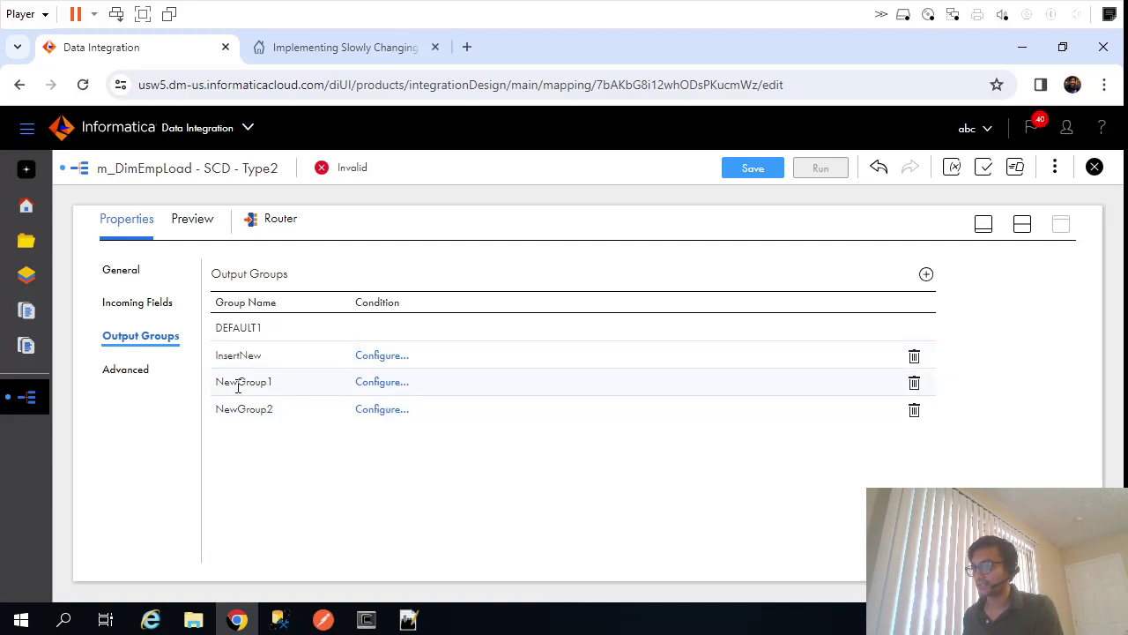
double_click(238, 385)
type("Up")
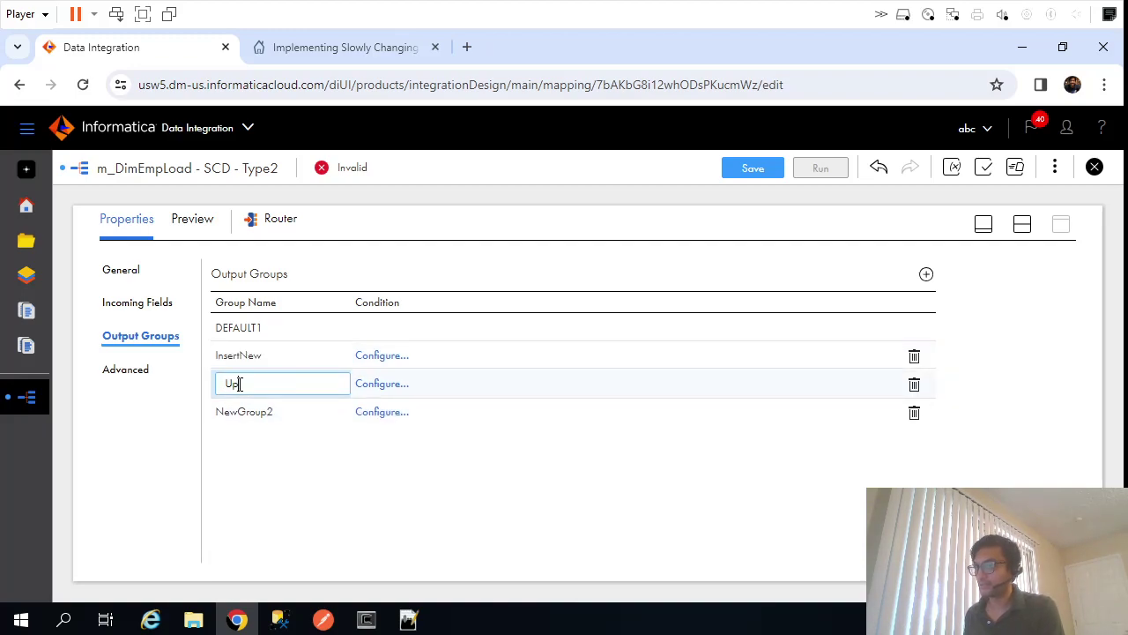
type("ex")
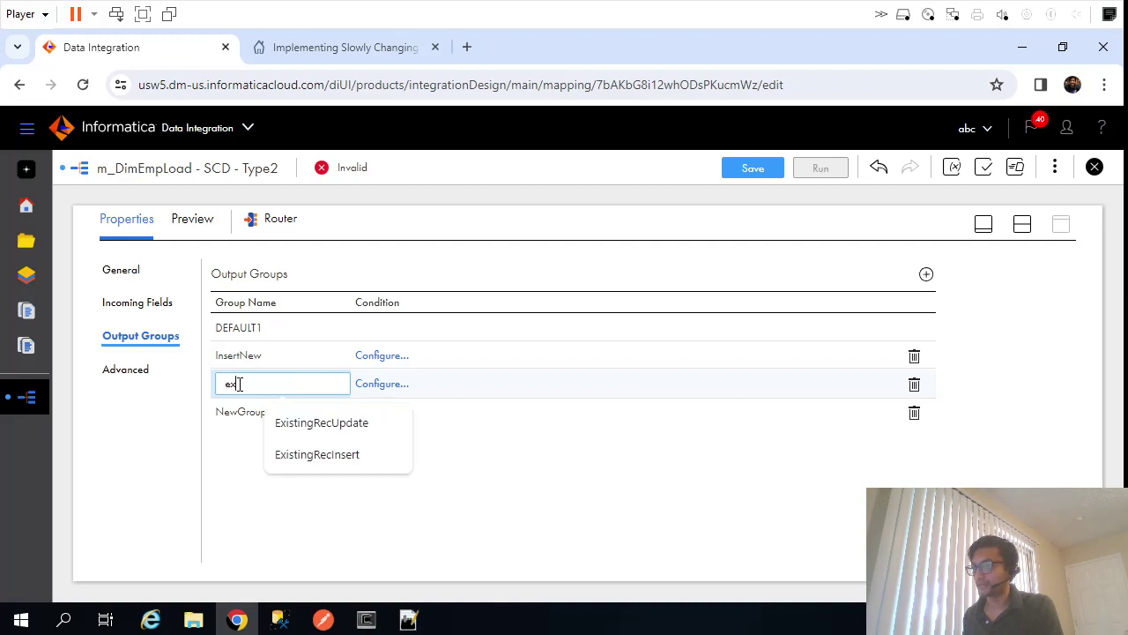
left_click(322, 430)
Rename the Router output group NewGroup2 as ExistingRecInsert and save the mapping
left_click(223, 410)
left_click(223, 411)
type("E")
left_click(314, 480)
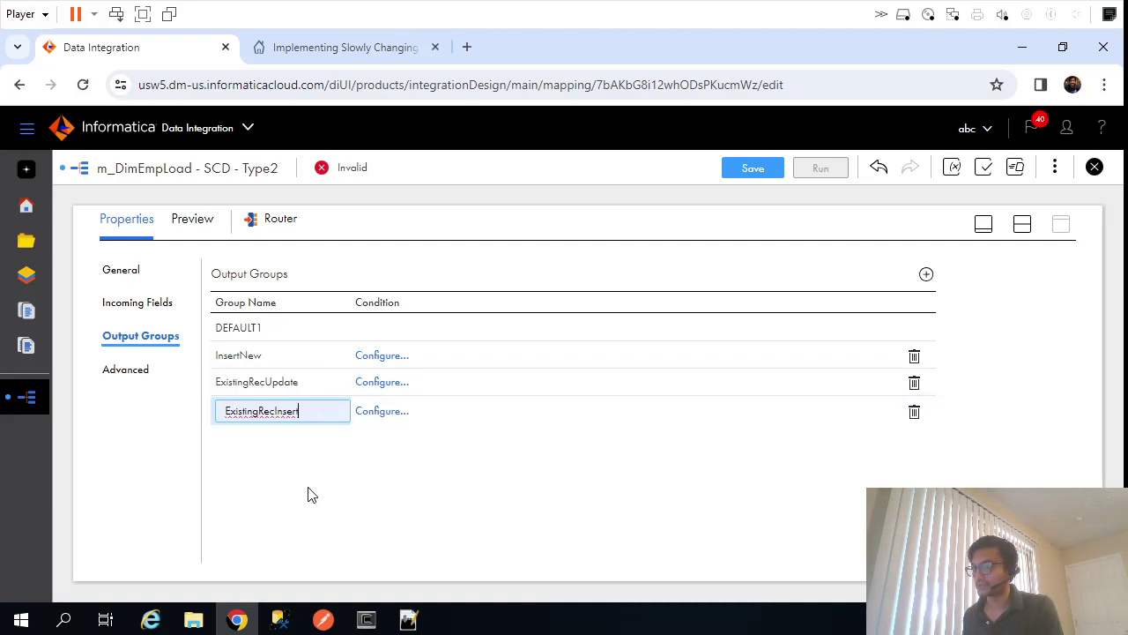
left_click(754, 168)
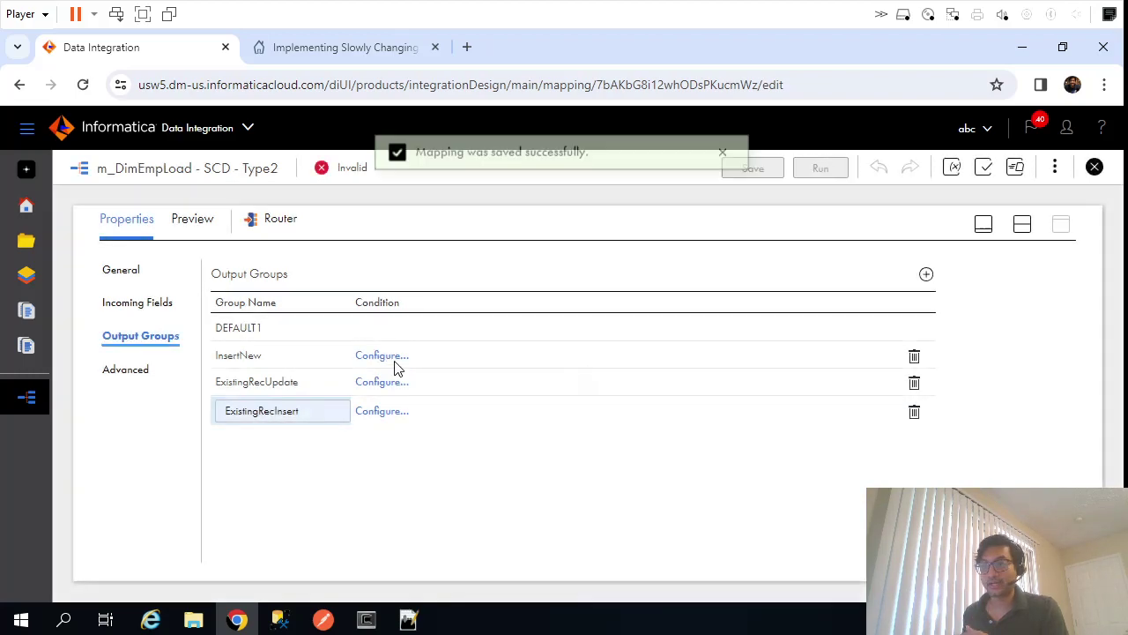
Give the InsertNew group an advanced filter condition of NOT ISNULL(DimEmpKey) and validate the expression
left_click(392, 361)
left_click(467, 356)
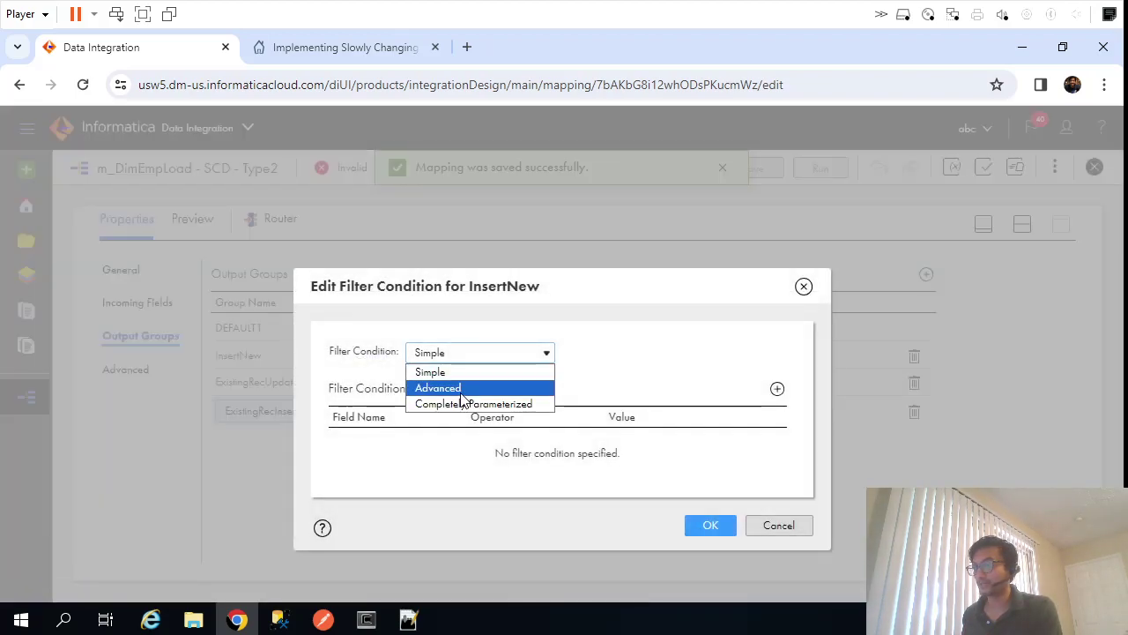
left_click(462, 388)
left_click(735, 362)
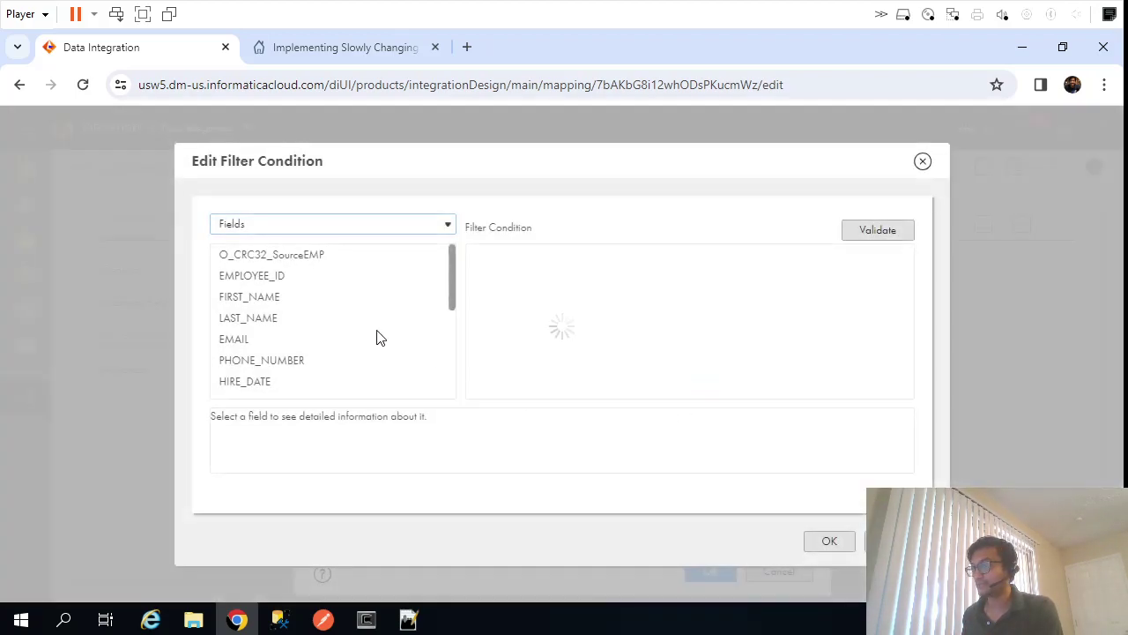
left_click_drag(449, 286, 453, 388)
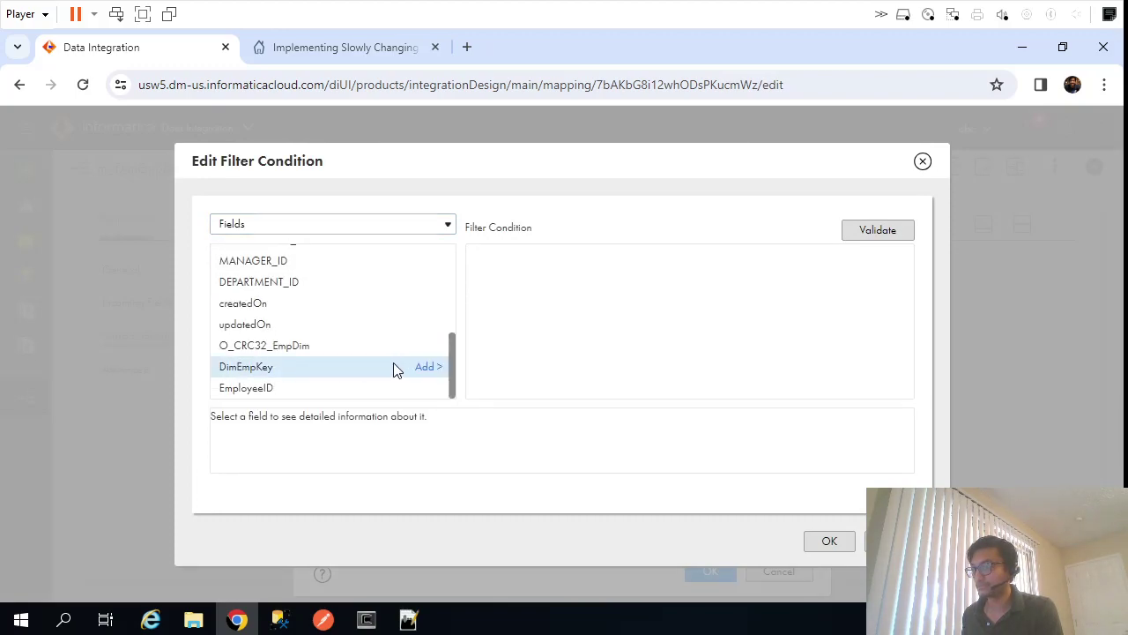
left_click(429, 367)
key("Home")
type("NOT ISNULL")
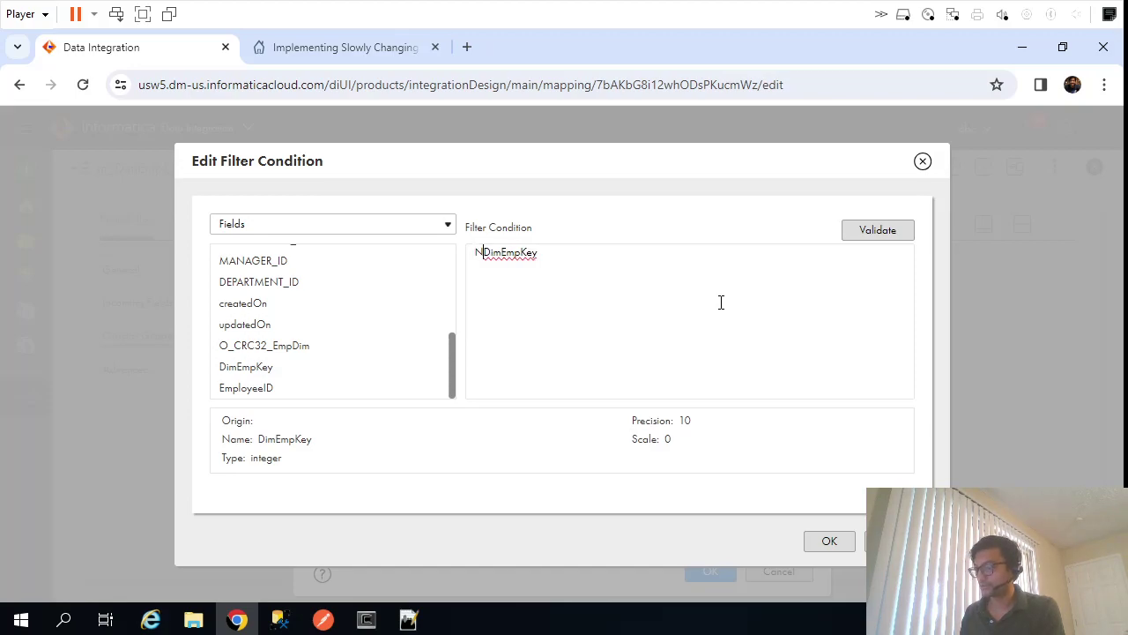
type("(")
key("End")
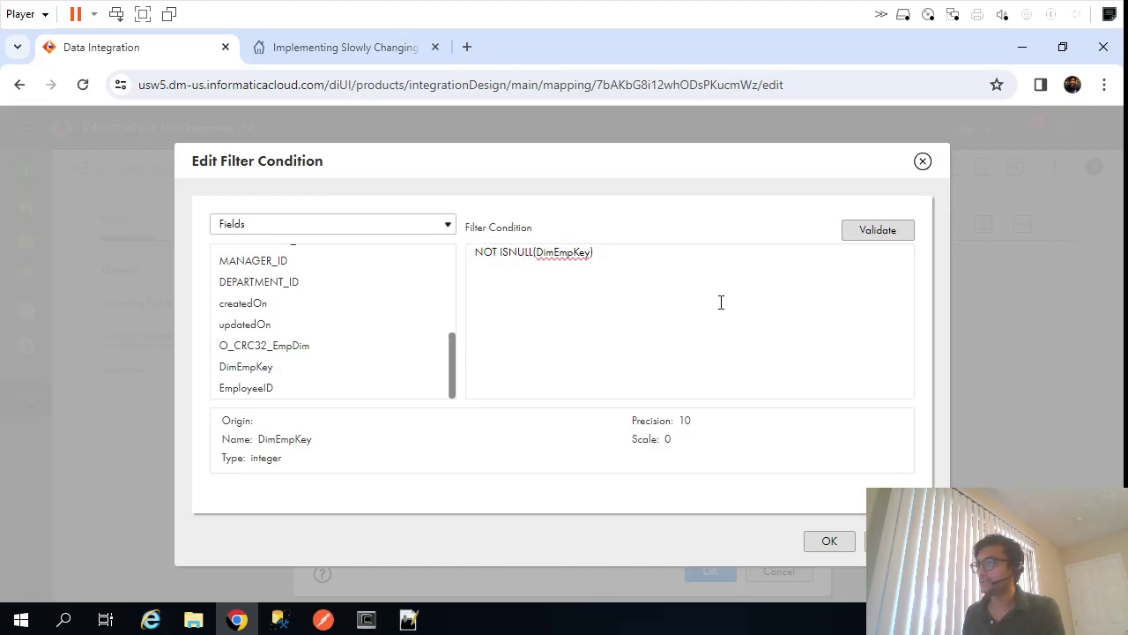
left_click(847, 237)
Change the InsertNew condition to ISNULL(DimEmpKey), validate and copy the expression, and apply it to the group
double_click(491, 275)
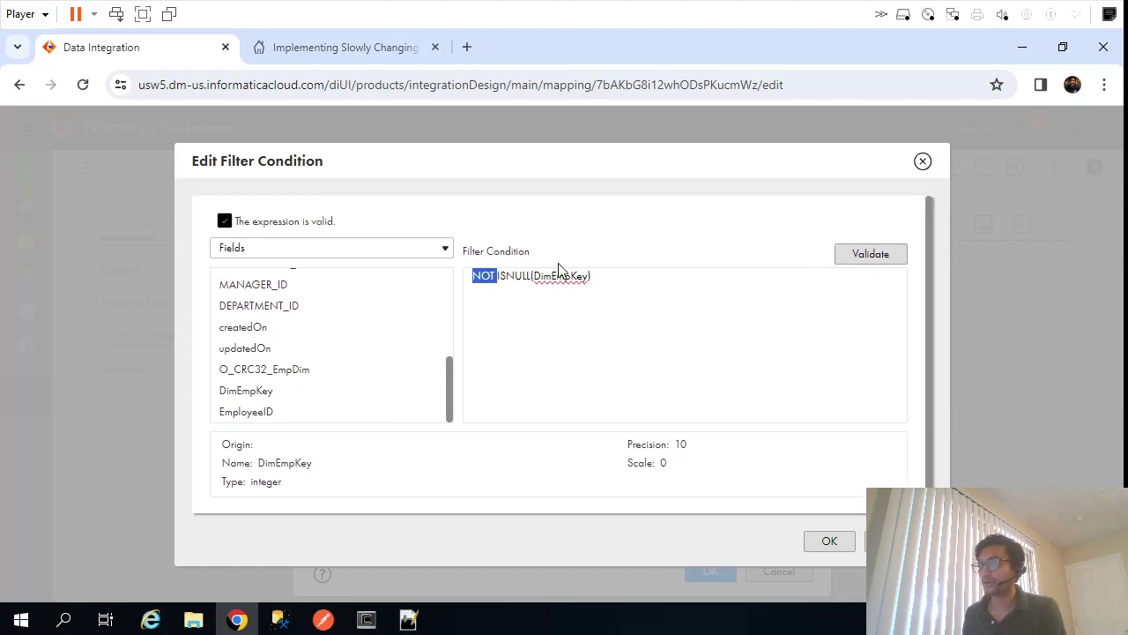
key("BackSpace")
left_click(880, 231)
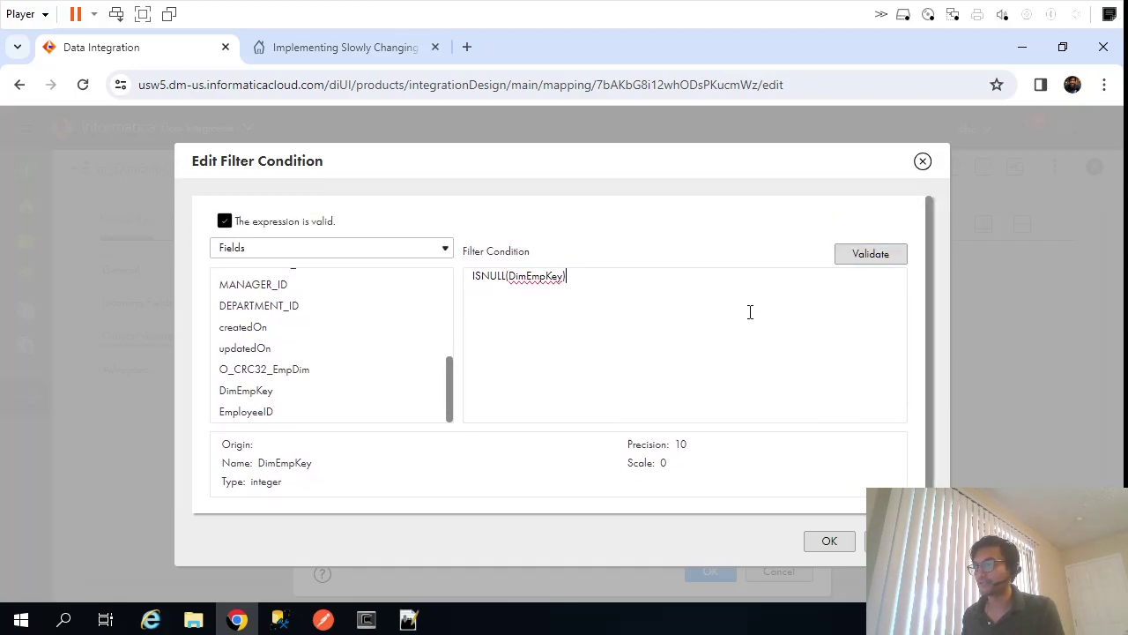
key("ctrl+a")
key("ctrl+c")
left_click(829, 541)
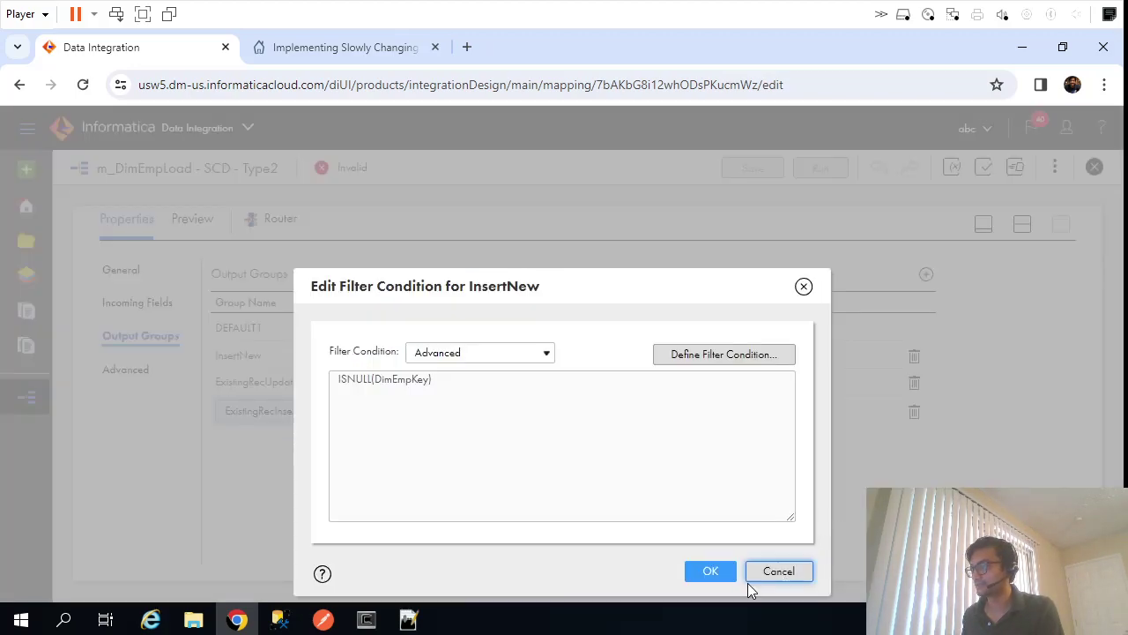
left_click(711, 571)
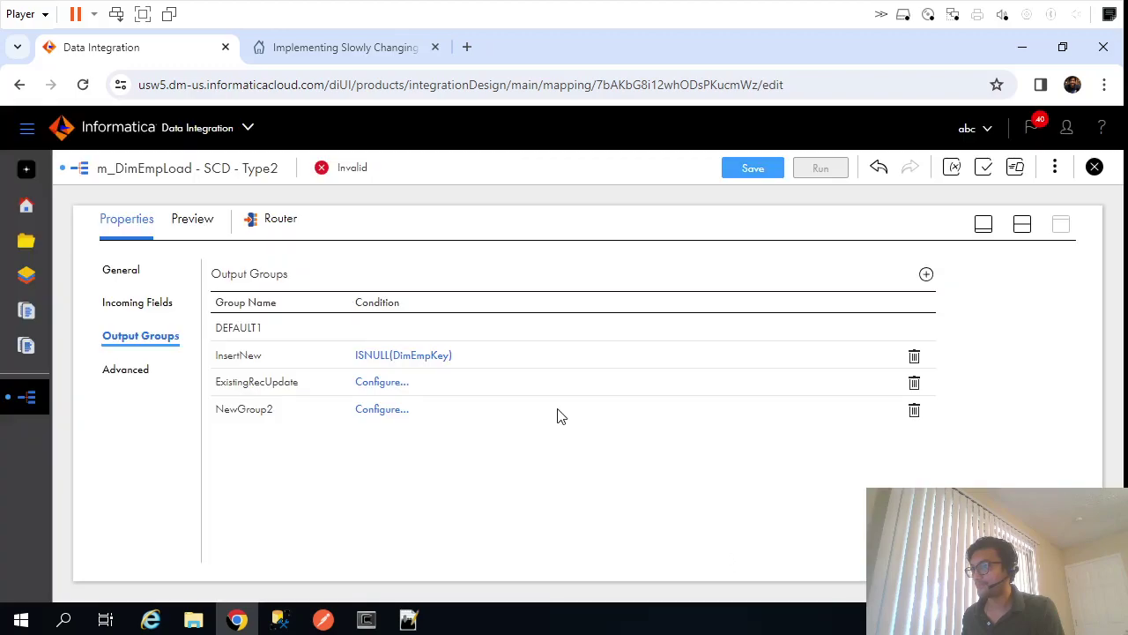
Start an advanced filter condition for the ExistingRecUpdate group with NOT ISNULL(DimEmpKey)
left_click(393, 388)
left_click(481, 355)
left_click(465, 392)
left_click(744, 356)
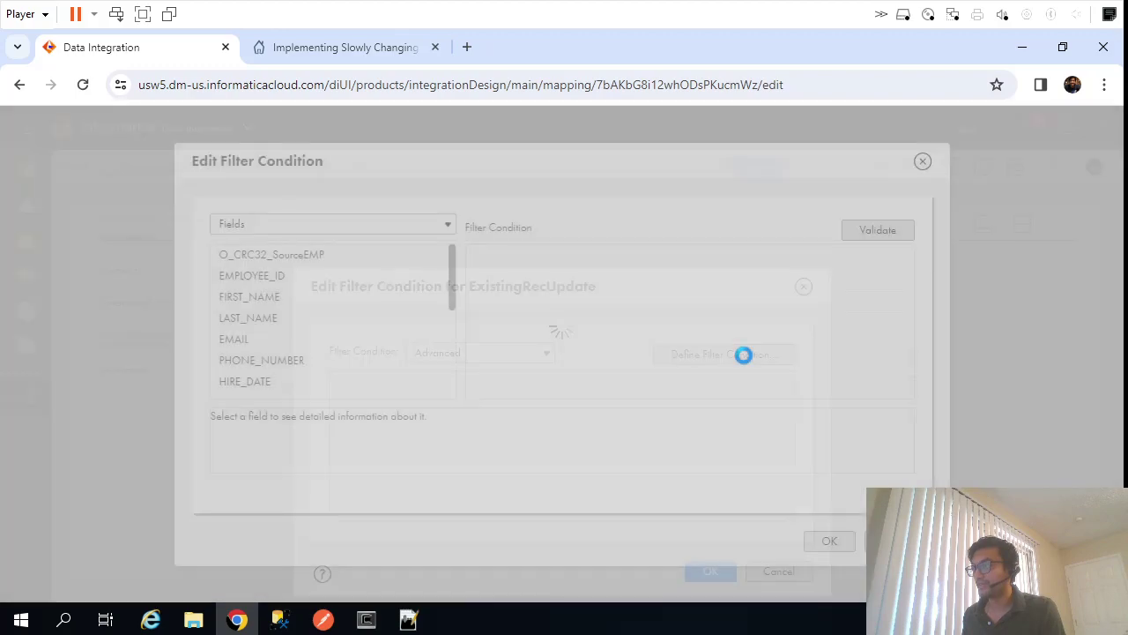
key("ctrl+v")
type("NOT")
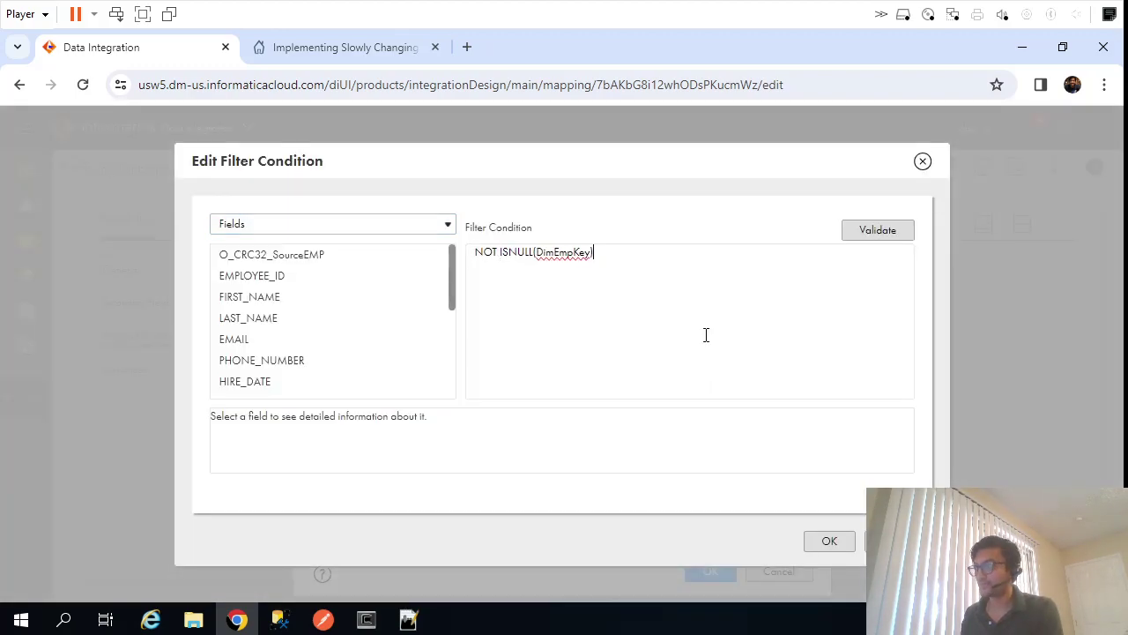
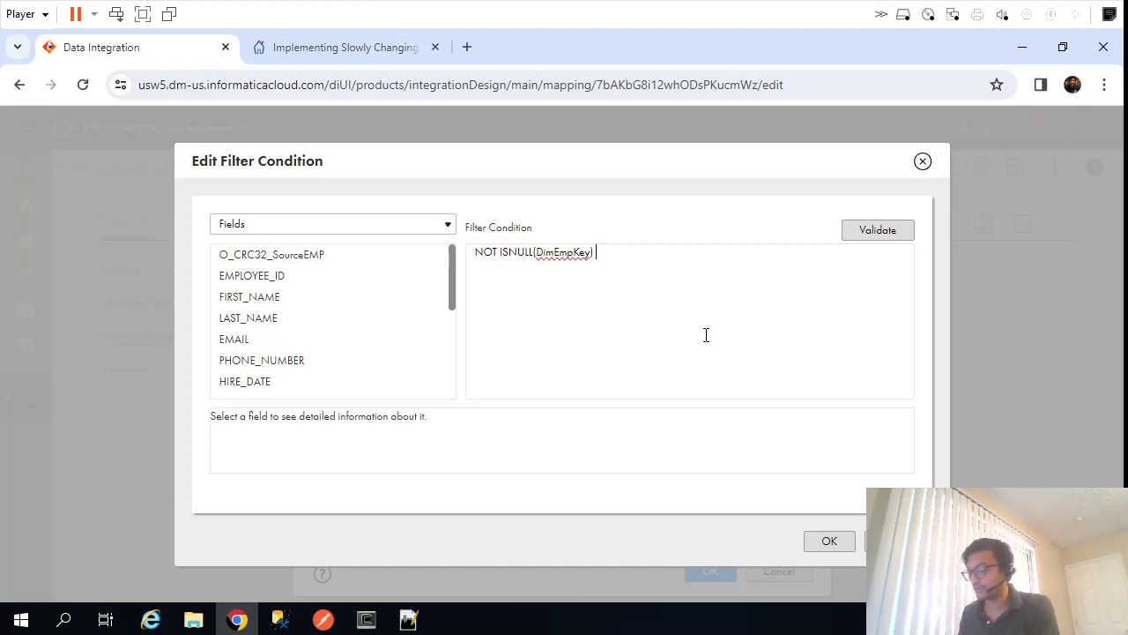
Extend the filter condition with AND (O_CRC32_SourceEMP != O_CRC32_EmpDim)
key("BackSpace")
key("BackSpace")
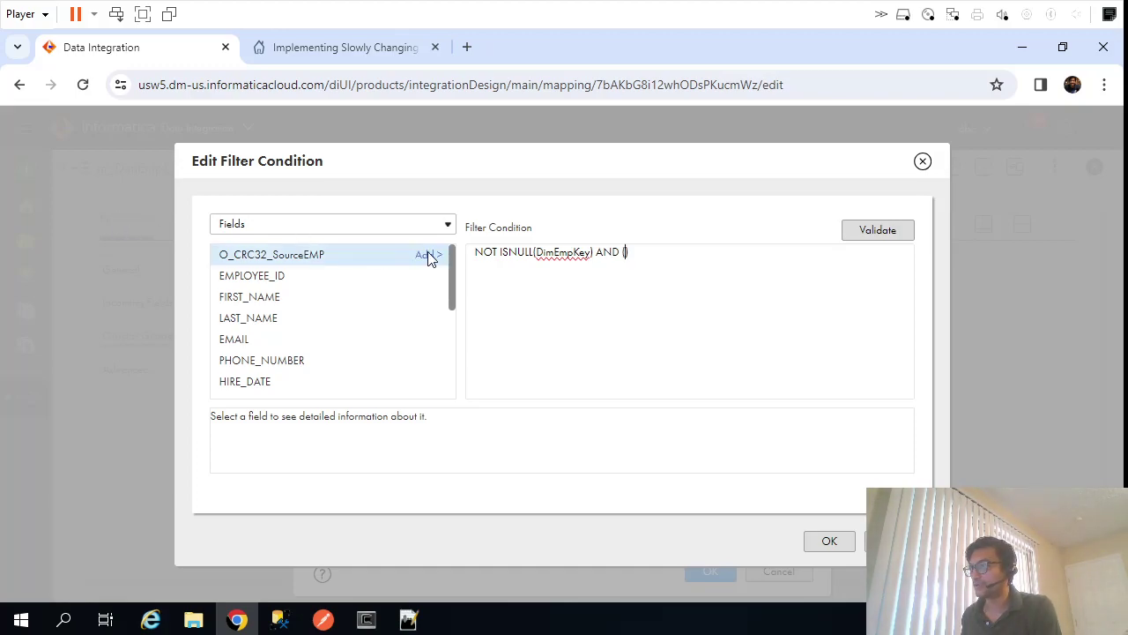
left_click(428, 255)
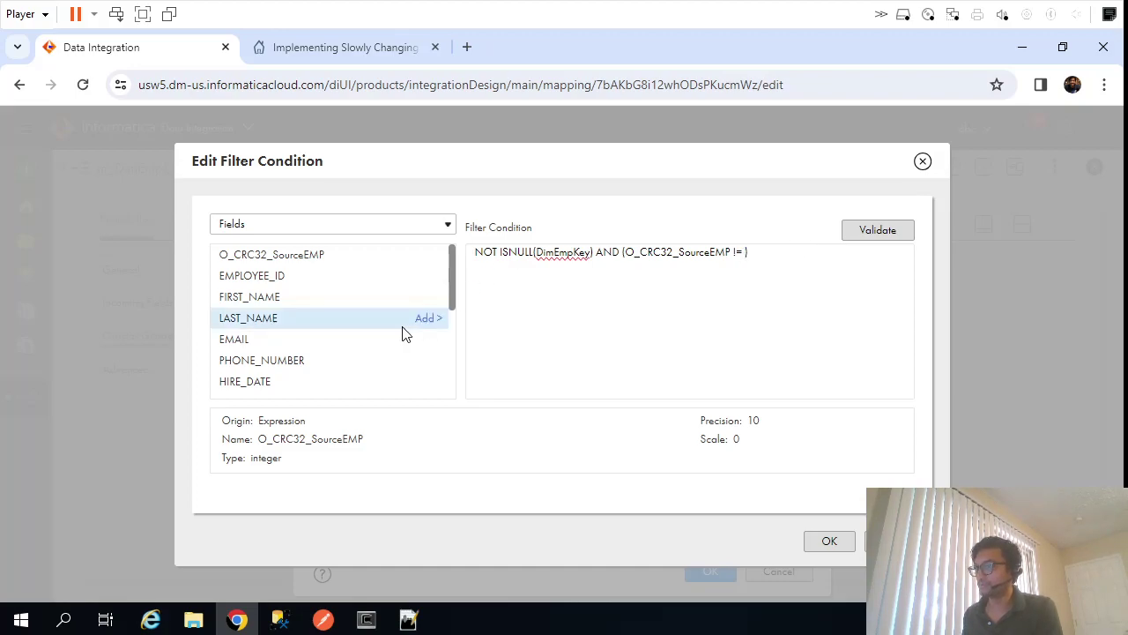
scroll(405, 328, "down", 5)
left_click(428, 345)
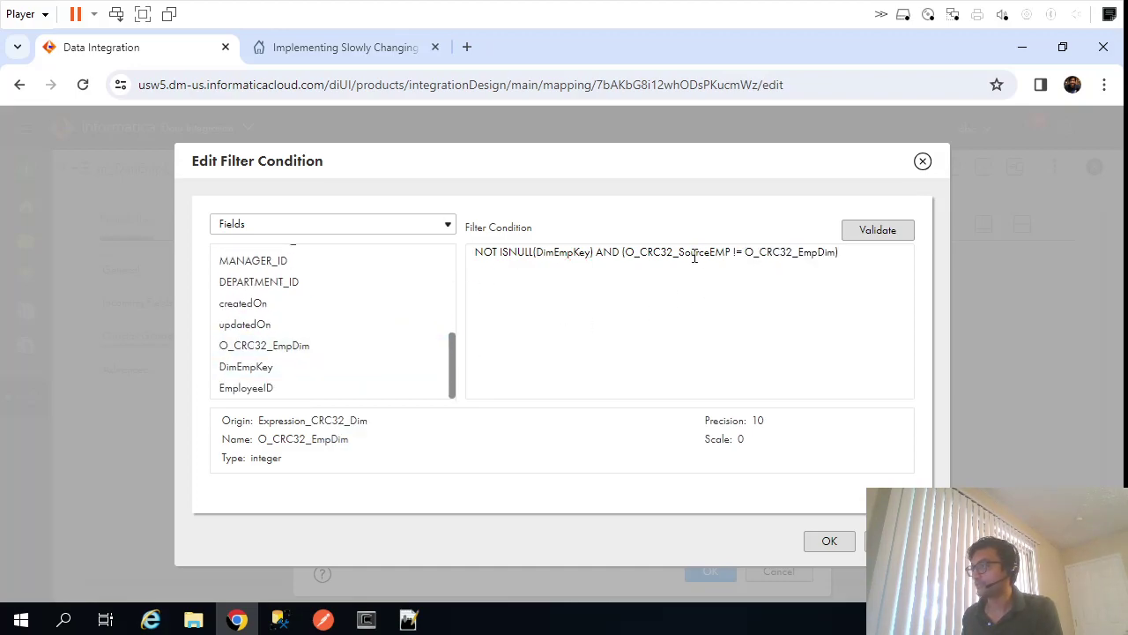
Validate the ExistingRecUpdate condition, copy its full text and apply it to the group
left_click_drag(679, 253, 729, 254)
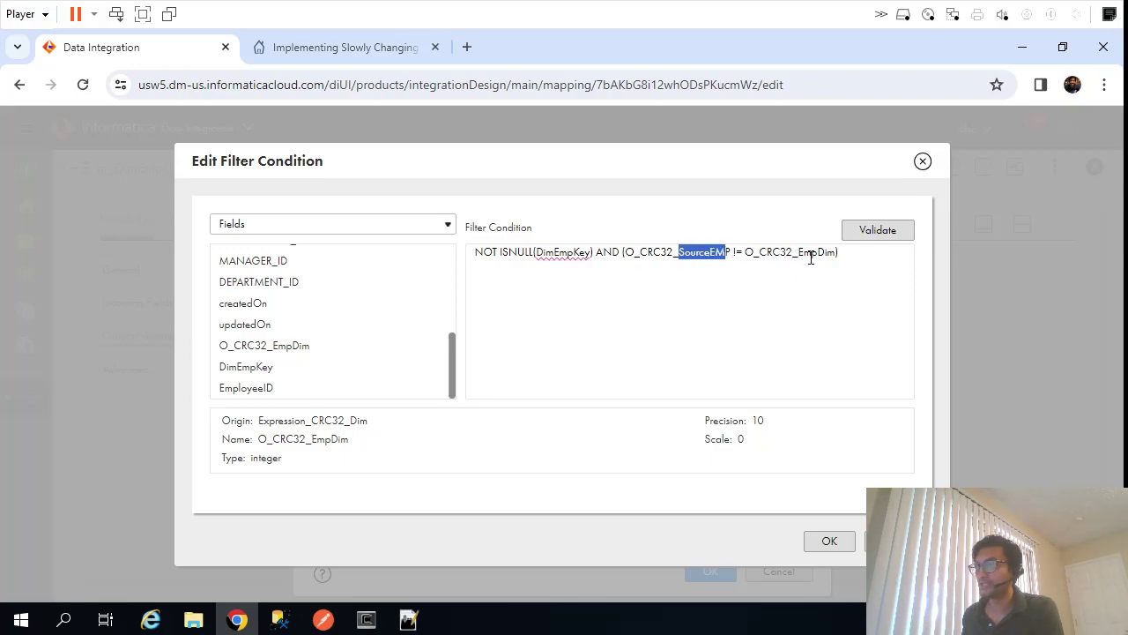
left_click(869, 284)
key("ctrl+a")
left_click(885, 234)
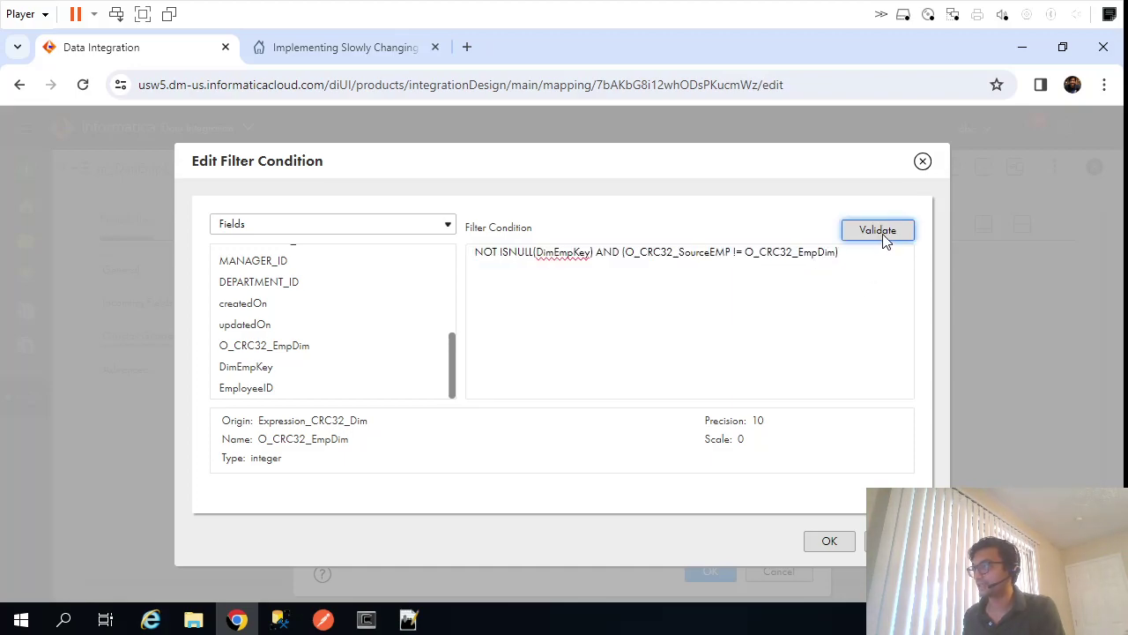
left_click(826, 362)
key("ctrl+a")
key("ctrl+c")
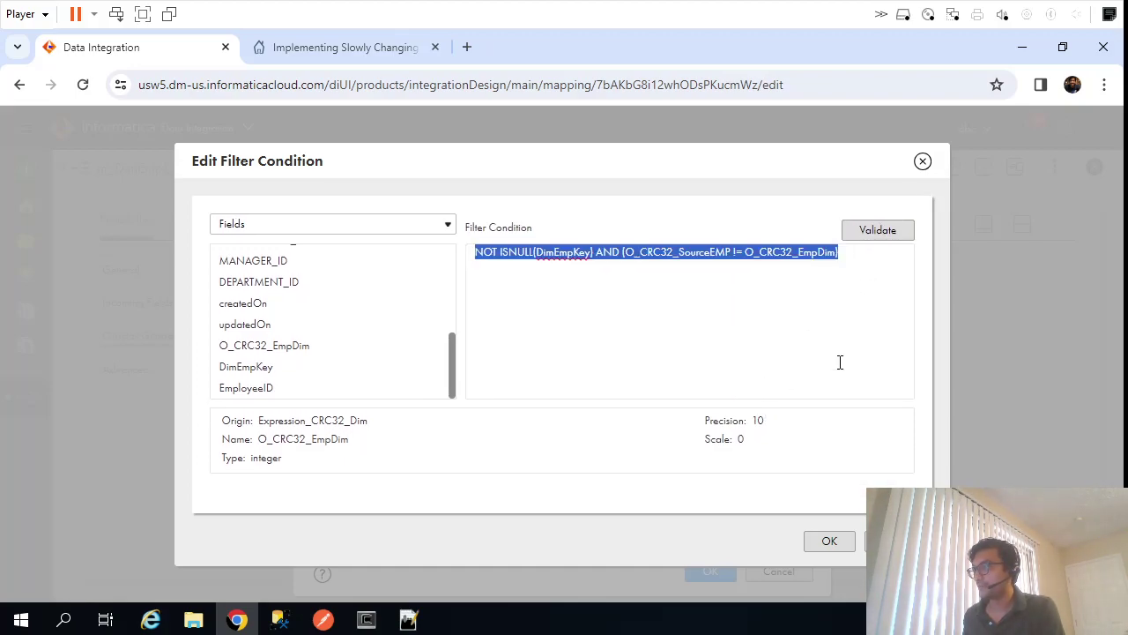
left_click(830, 544)
left_click(722, 570)
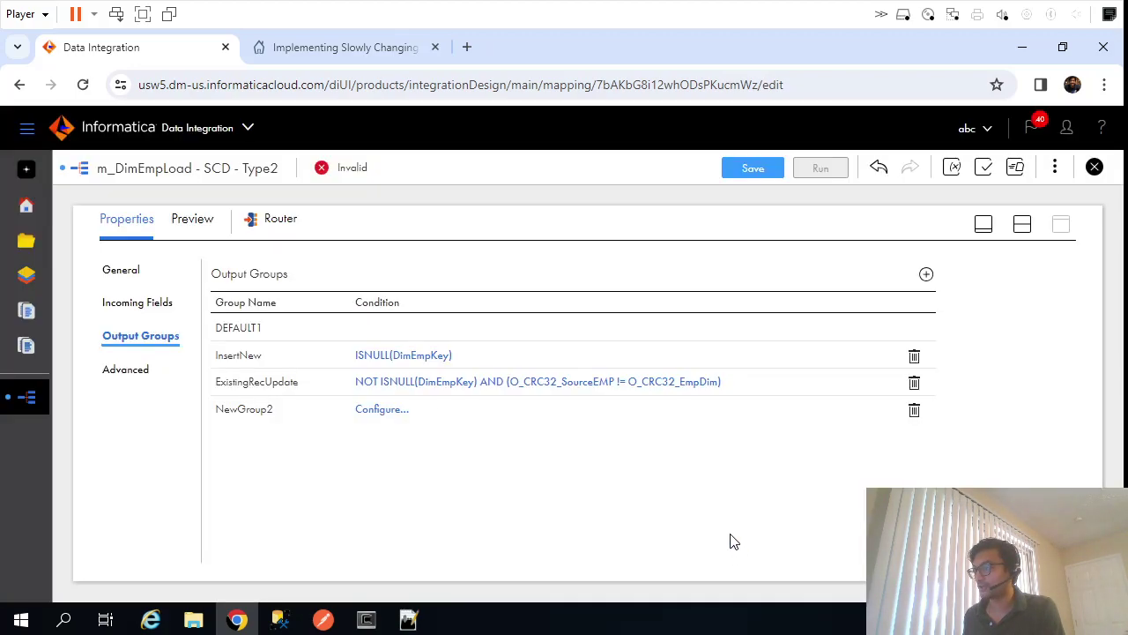
Give NewGroup2 the copied advanced filter condition NOT ISNULL(DimEmpKey) AND (O_CRC32_SourceEMP != O_CRC32_EmpDim)
left_click(380, 410)
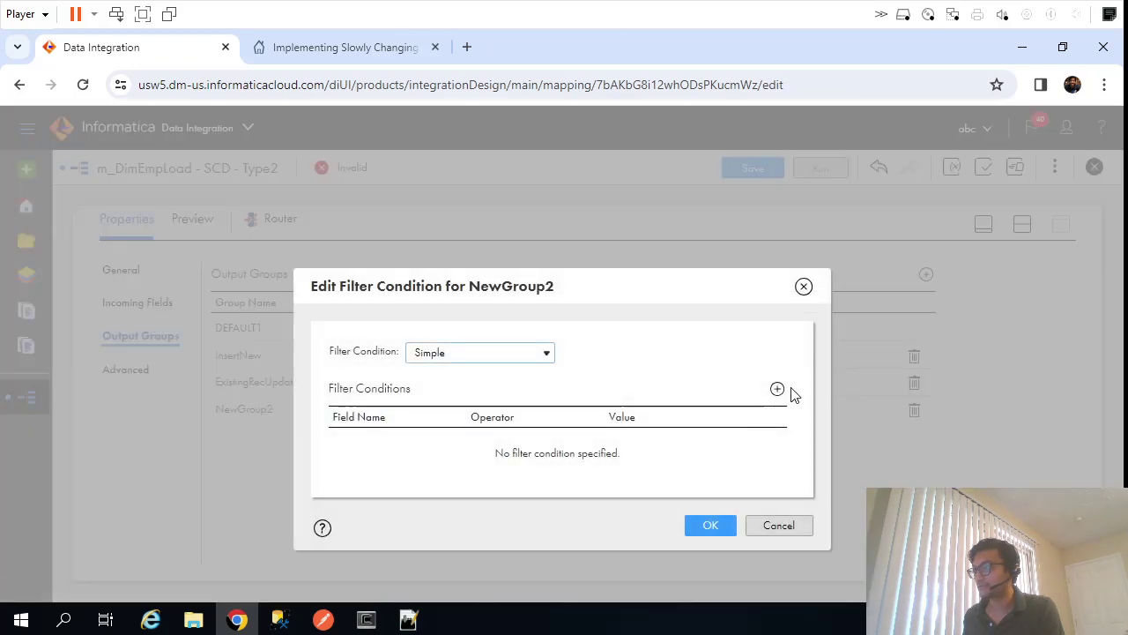
left_click(491, 356)
left_click(475, 388)
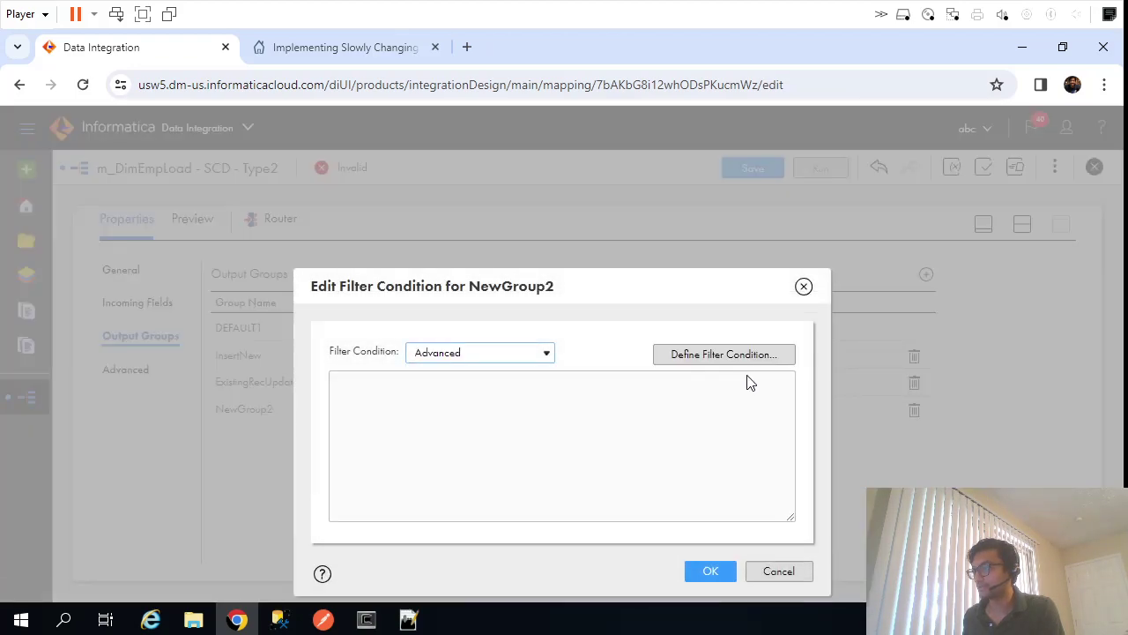
left_click(744, 356)
key("ctrl+v")
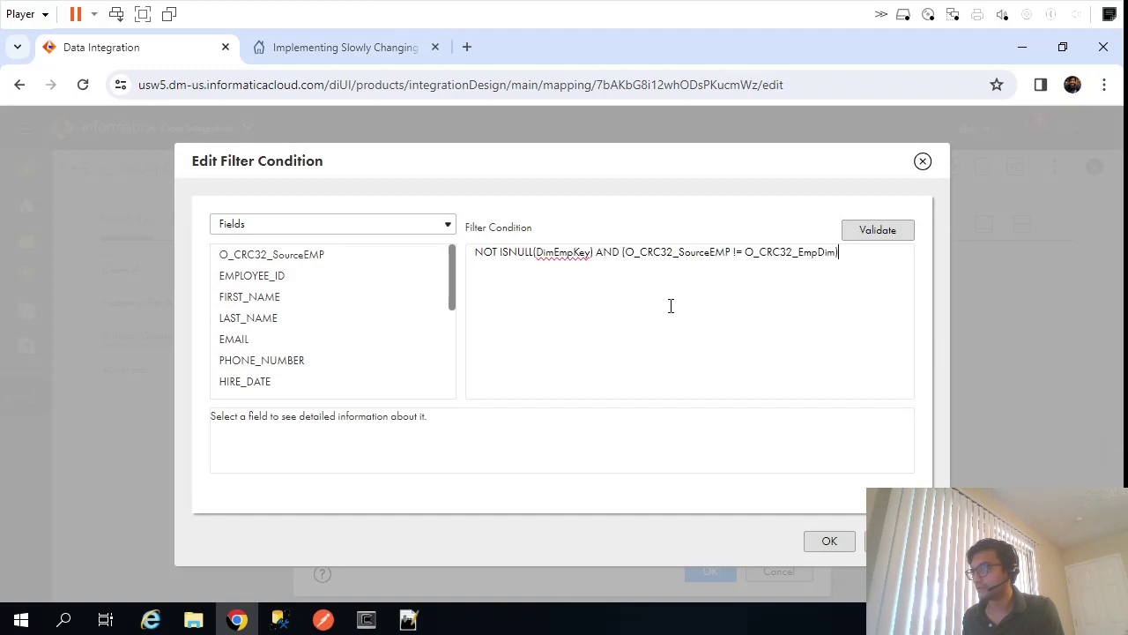
left_click(828, 541)
left_click(711, 573)
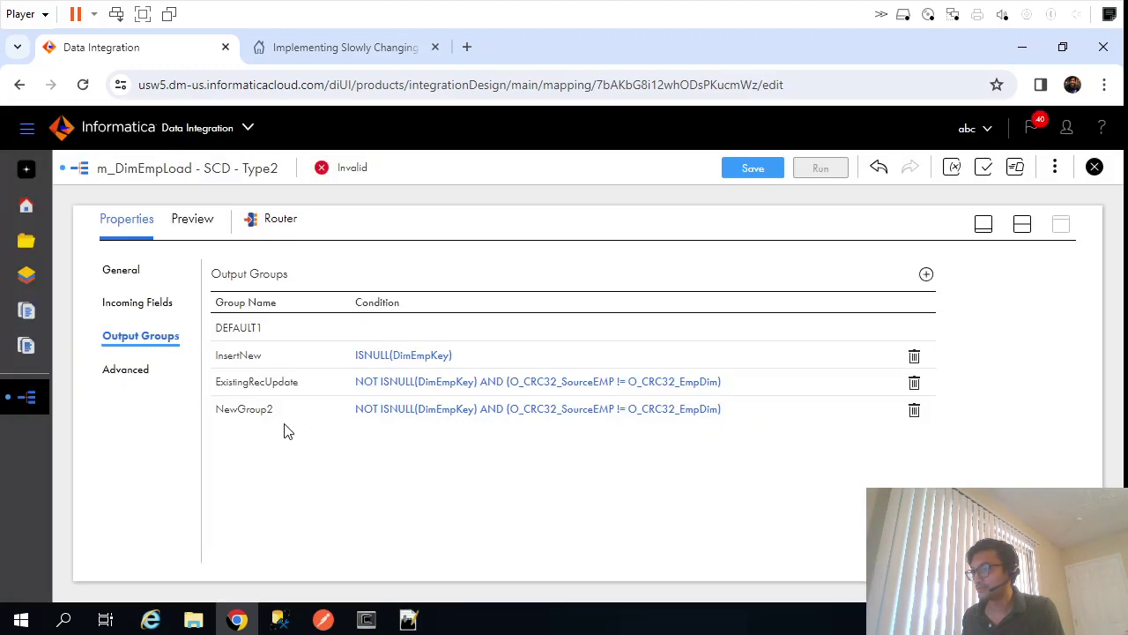
Rename the NewGroup2 output group to ExistingRecInsert and save the mapping
left_click(250, 411)
type("ExistingRecUpdate")
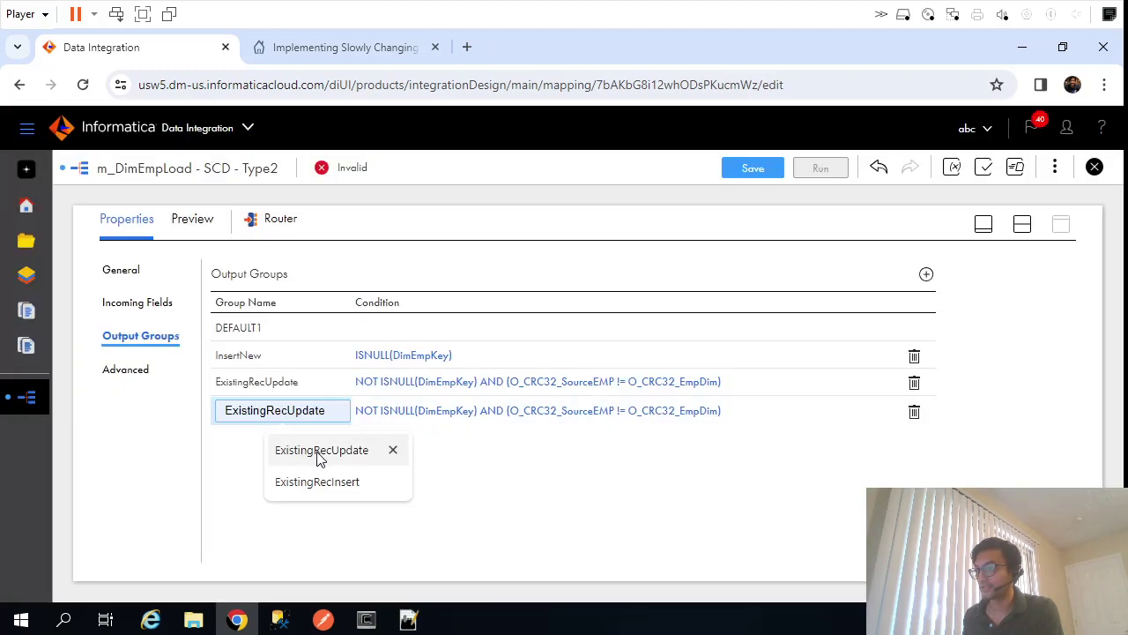
left_click(313, 482)
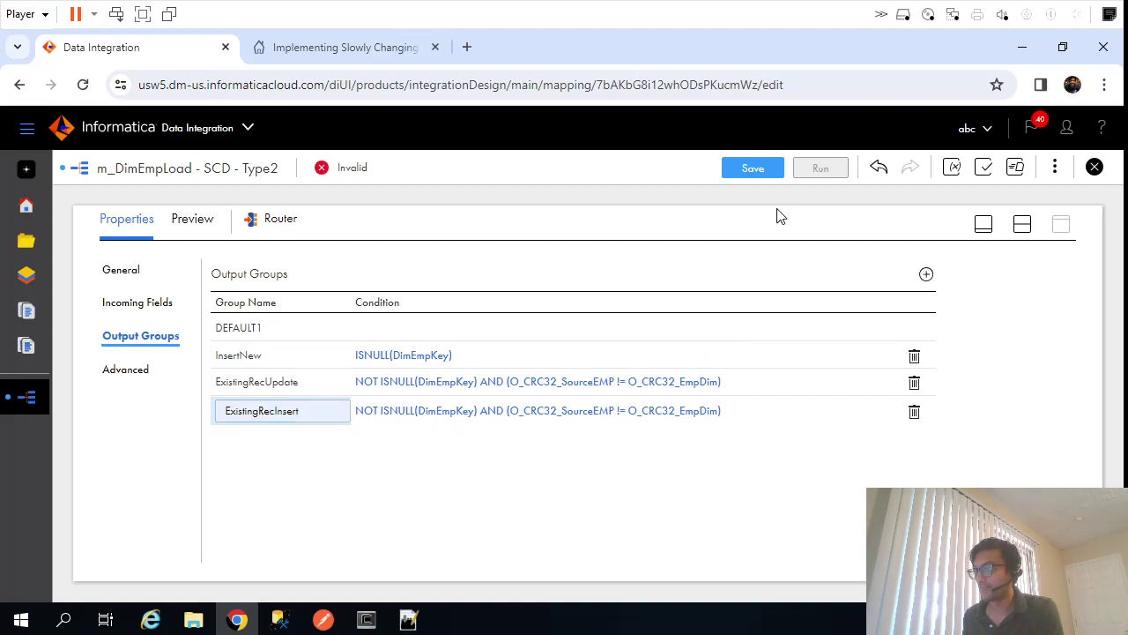
left_click(299, 338)
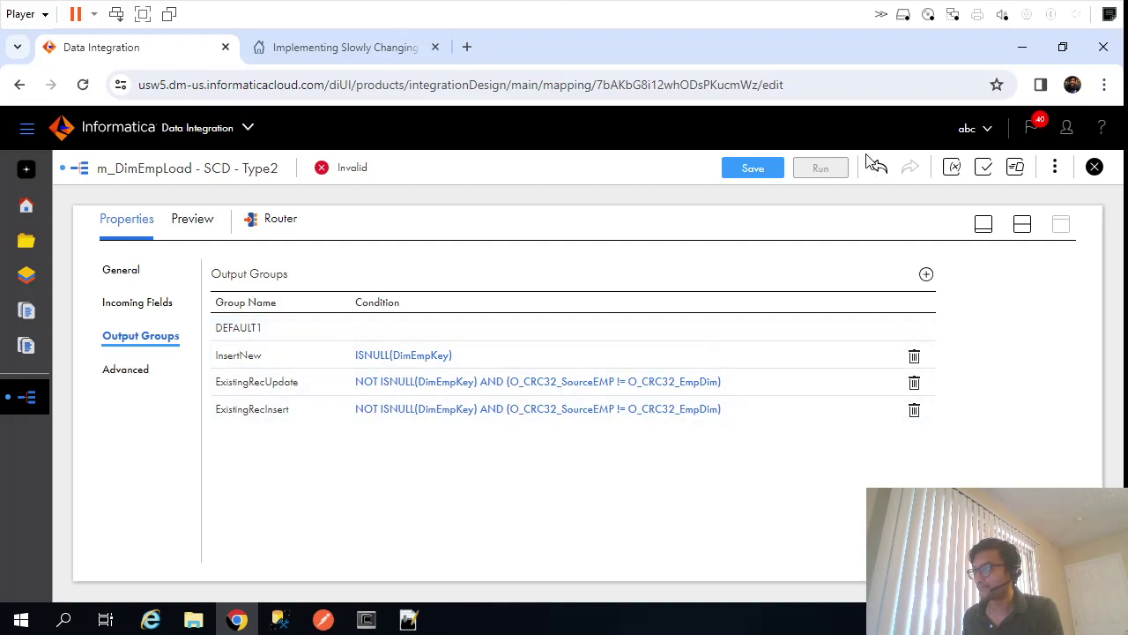
left_click(753, 167)
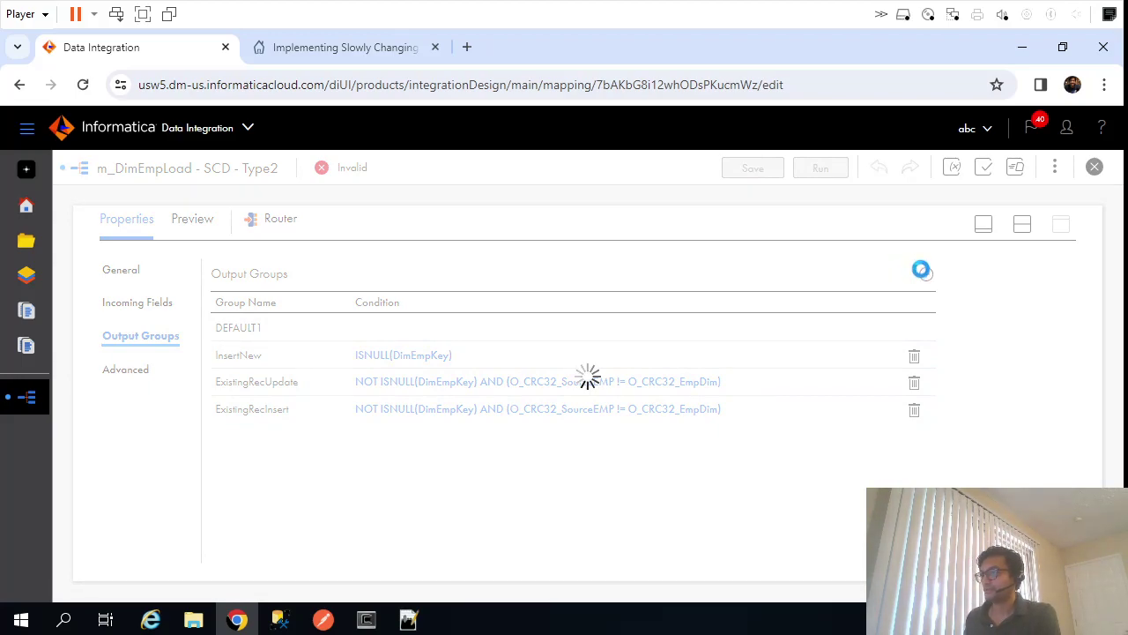
Replace the Router's DEFAULT1 link to the DimEmployees target with a link from the InsertNew group
left_click(1023, 226)
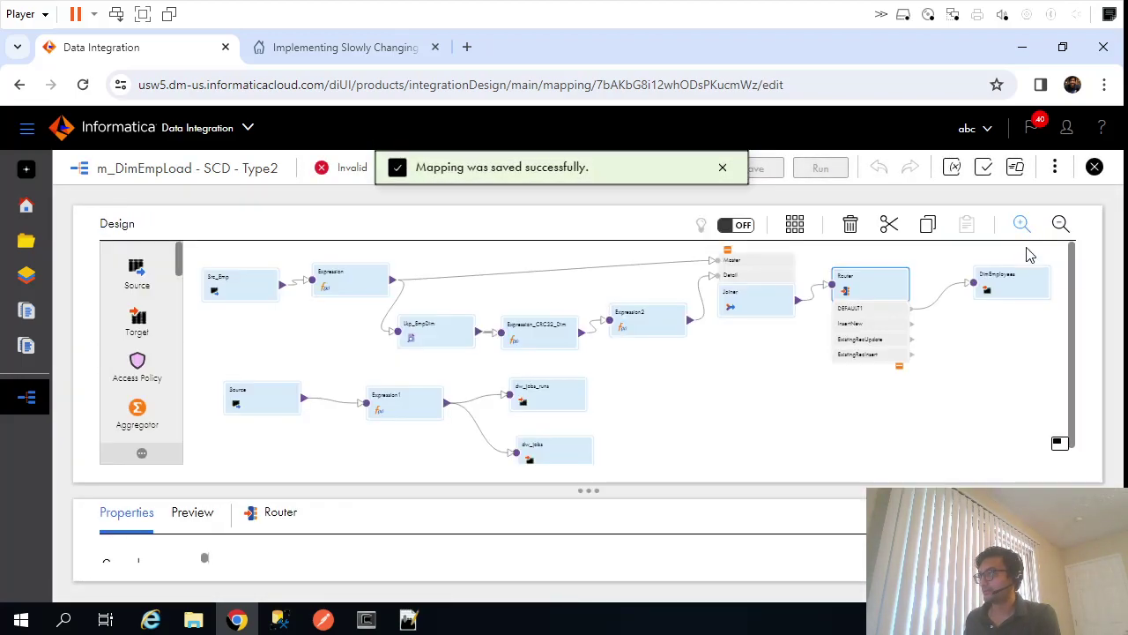
left_click(943, 295)
key("Delete")
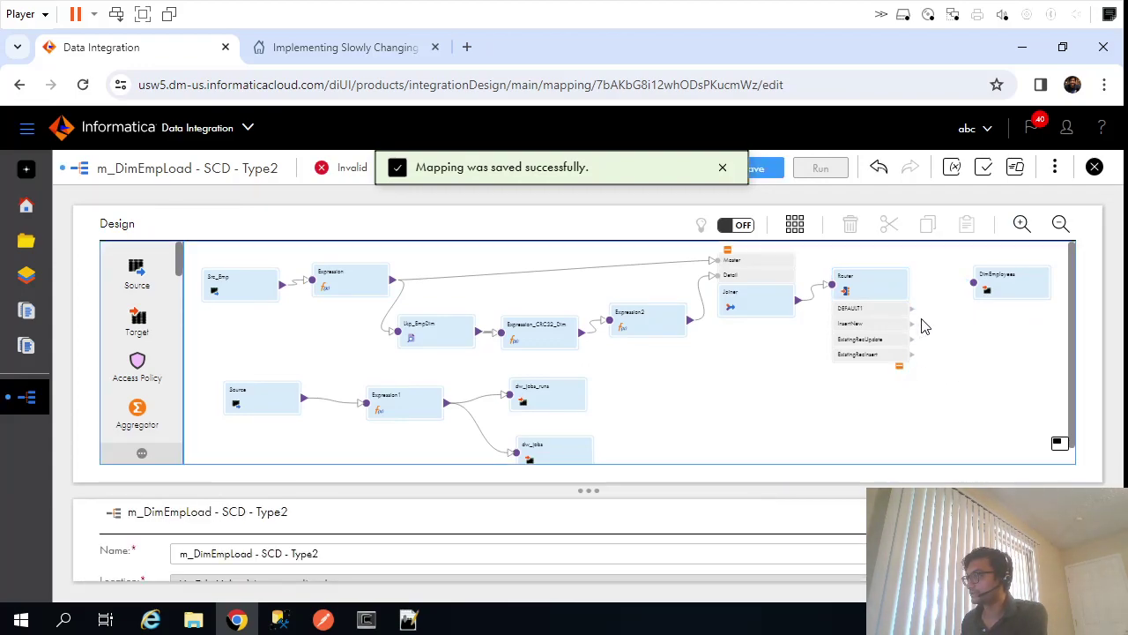
left_click_drag(914, 328, 975, 284)
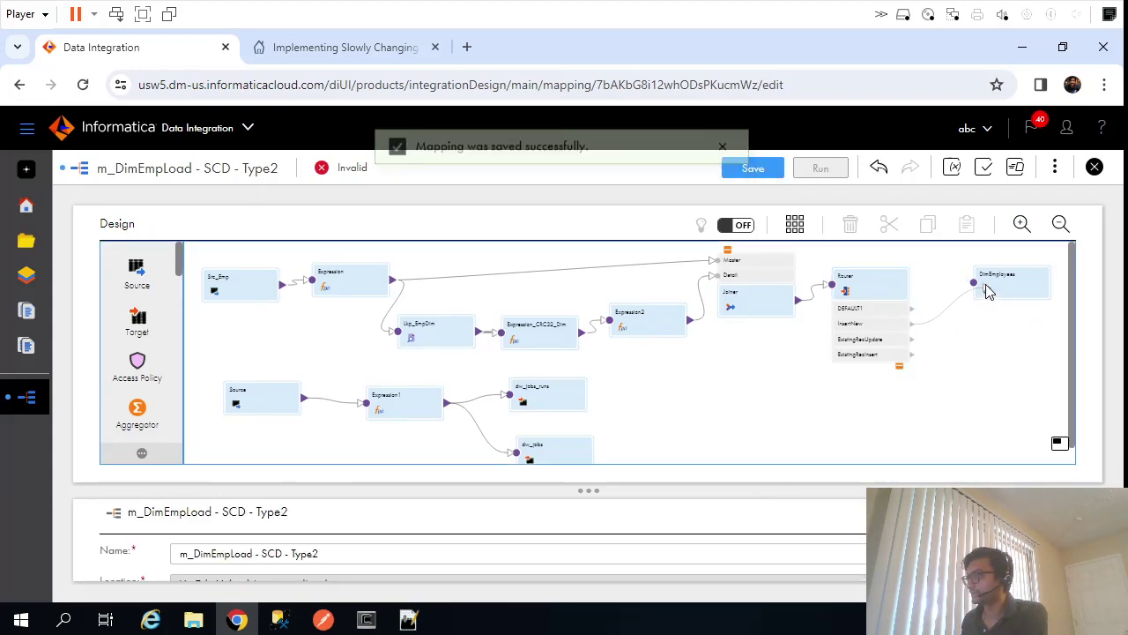
Insert an Expression transformation on the link between the Router's InsertNew group and the DimEmployees target and space out the layout
left_click(931, 317)
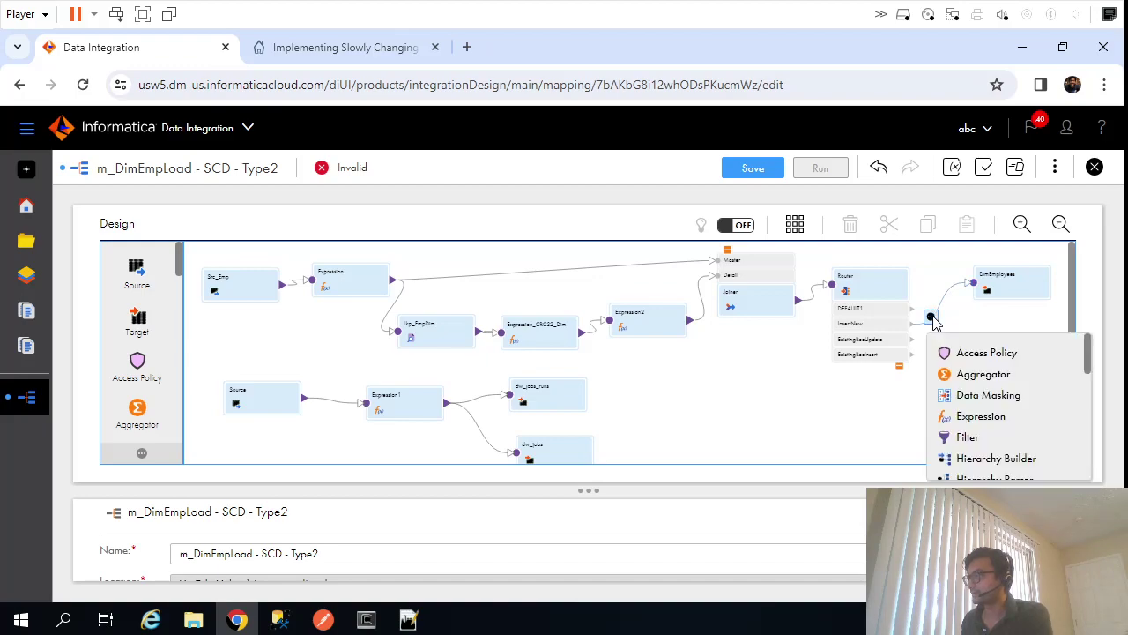
left_click(995, 419)
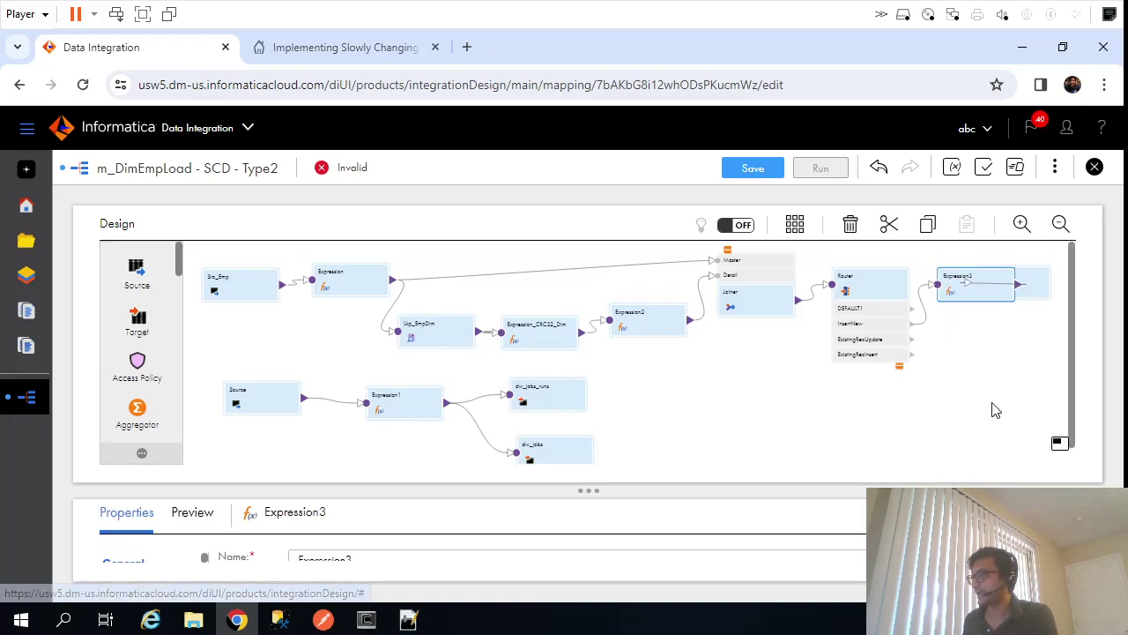
left_click(1061, 223)
left_click_drag(875, 280, 996, 279)
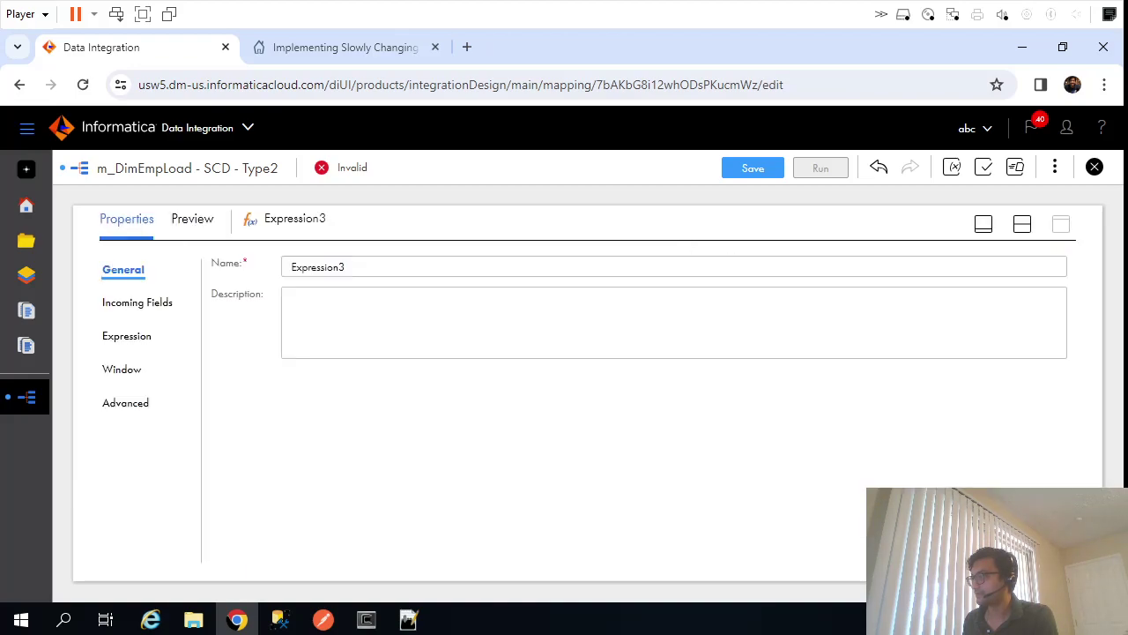
Add a string output field named O_LatestRecFlag with precision 10 to the Expression3 transformation
left_click(130, 336)
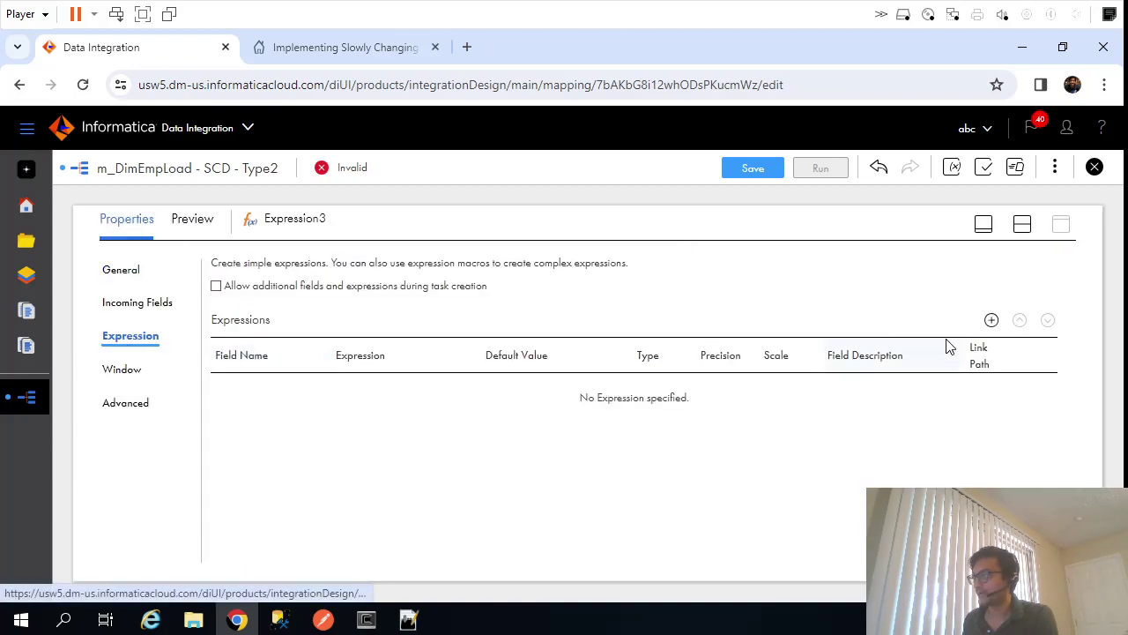
left_click(991, 320)
double_click(454, 264)
type("O_LatestRecFlag")
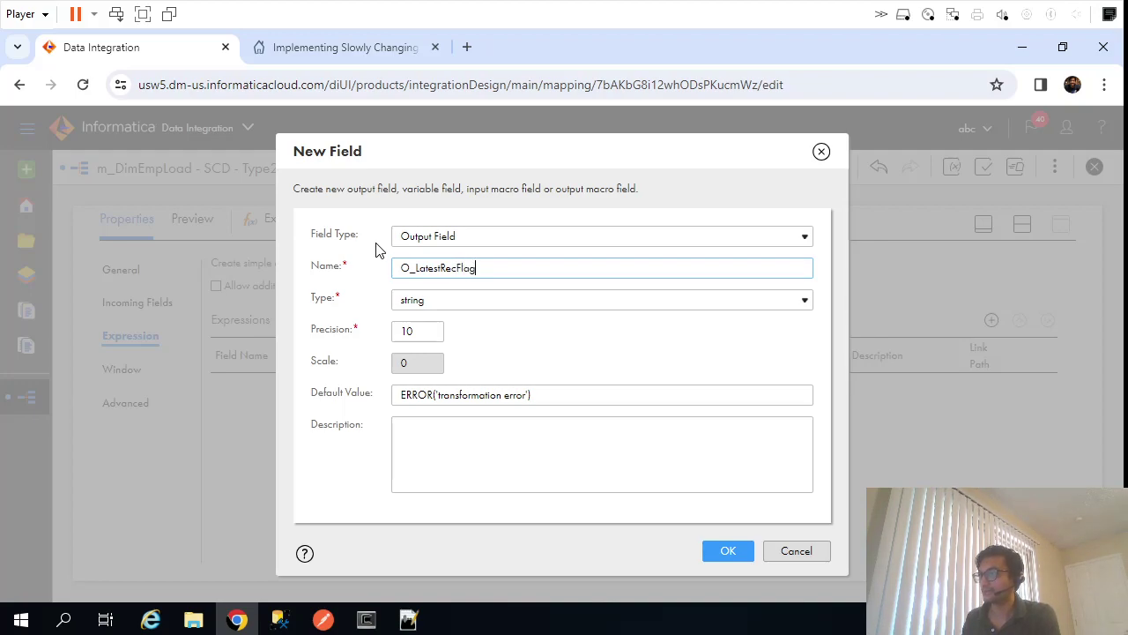
key("ctrl+a")
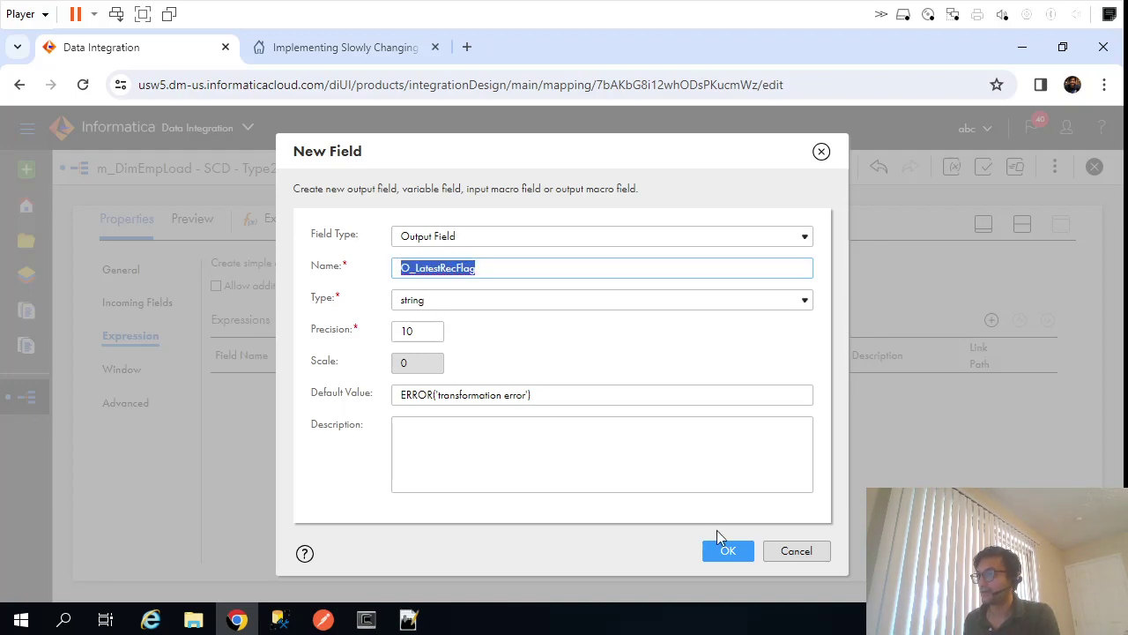
left_click(735, 553)
Set the O_LatestRecFlag expression to 'Y', validate it and apply it
left_click(369, 392)
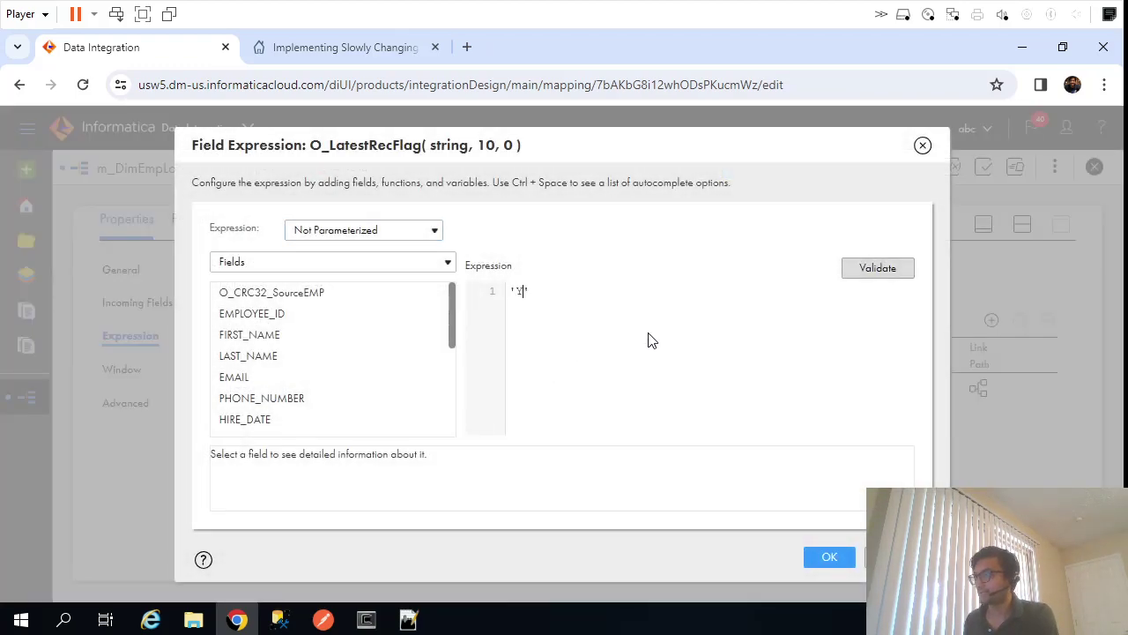
left_click(874, 267)
left_click(827, 573)
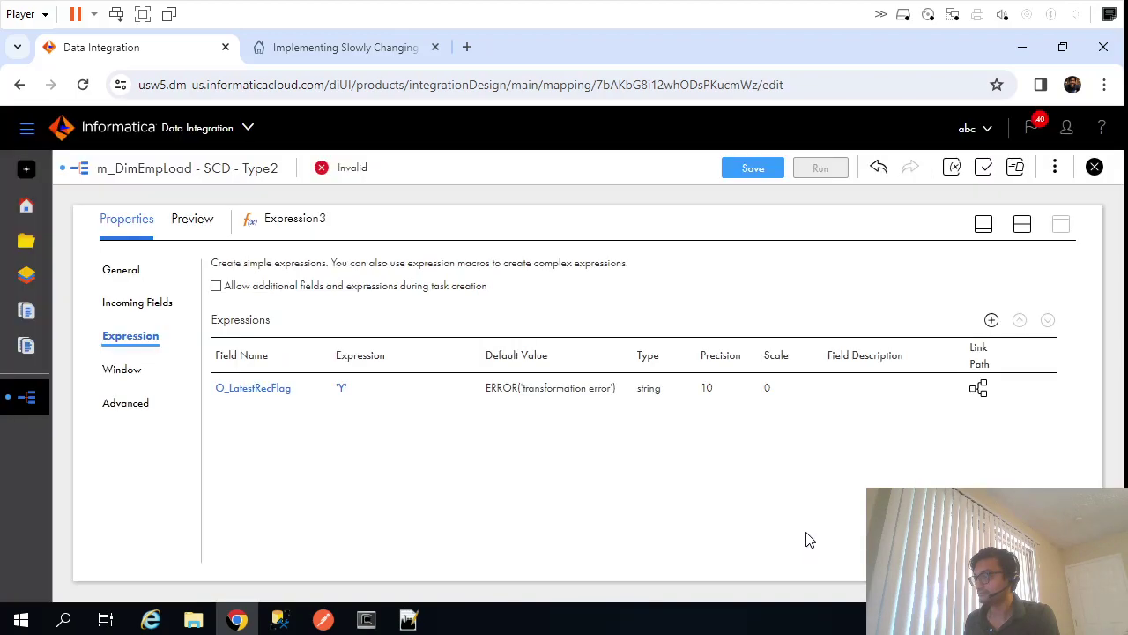
Add an output field named O_EffStartDate of type date/time to the Expression3 transformation
left_click(992, 320)
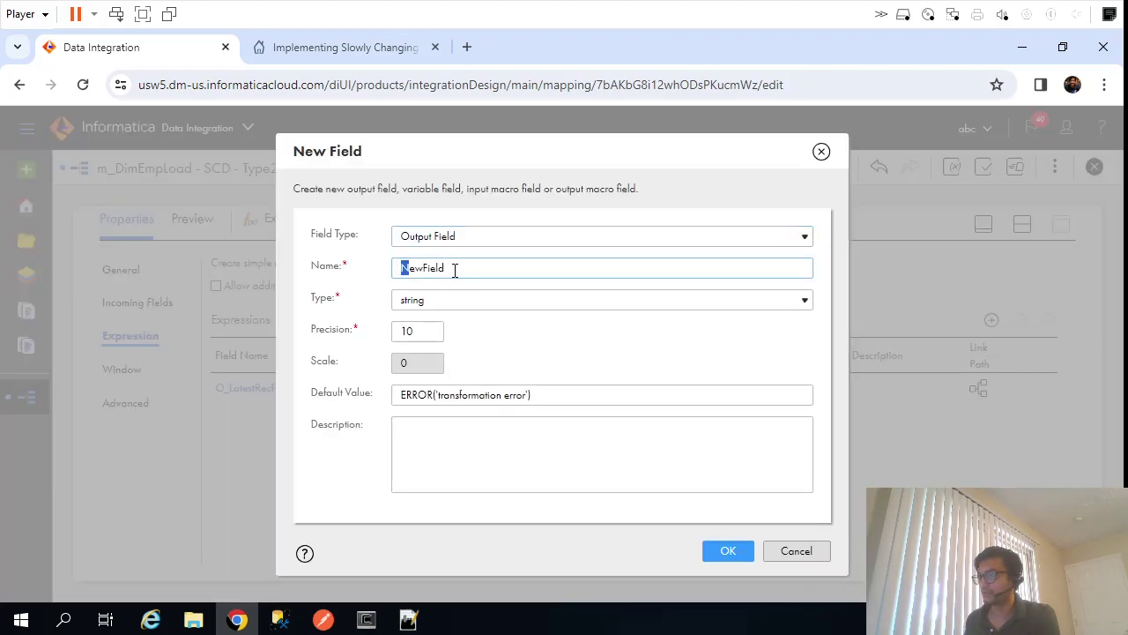
double_click(448, 268)
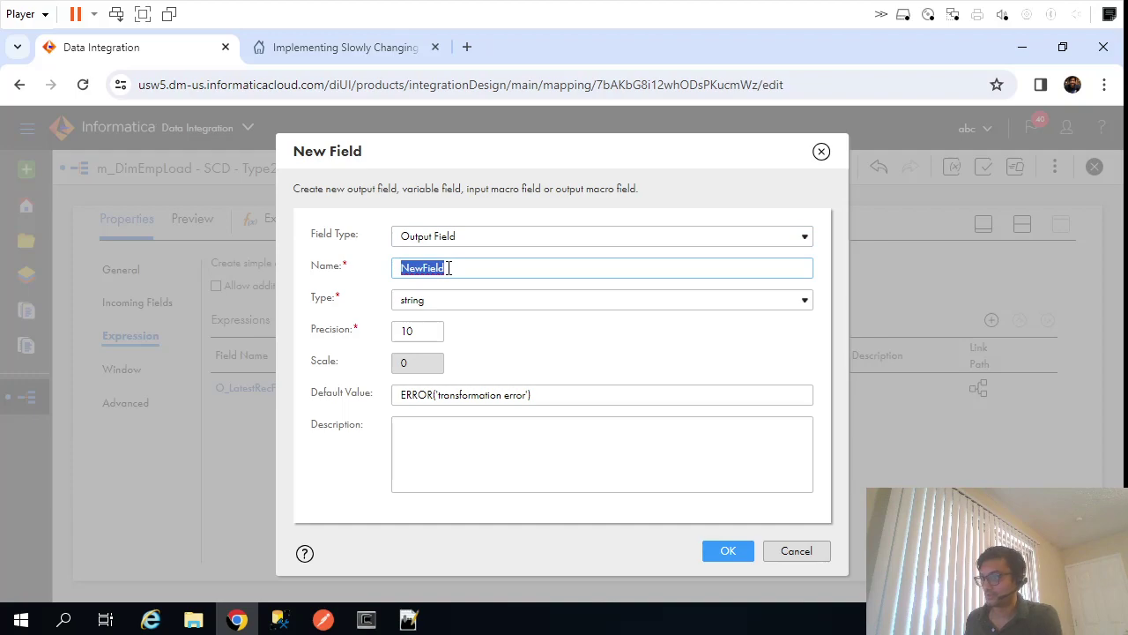
type("O_EffStartDate")
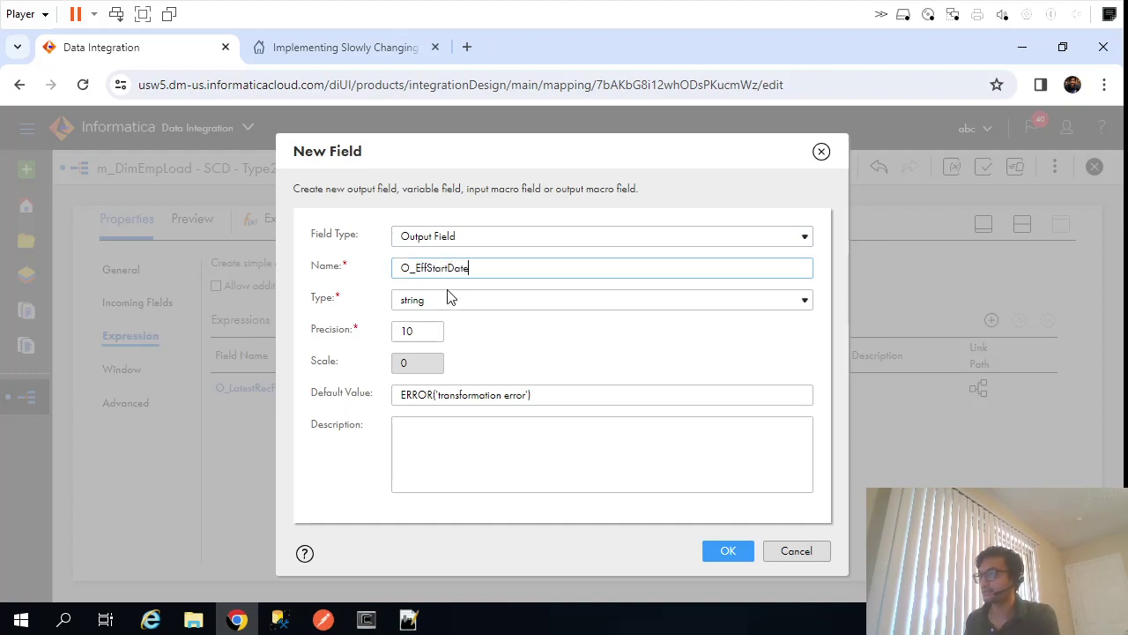
left_click(447, 298)
left_click(456, 431)
left_click(586, 464)
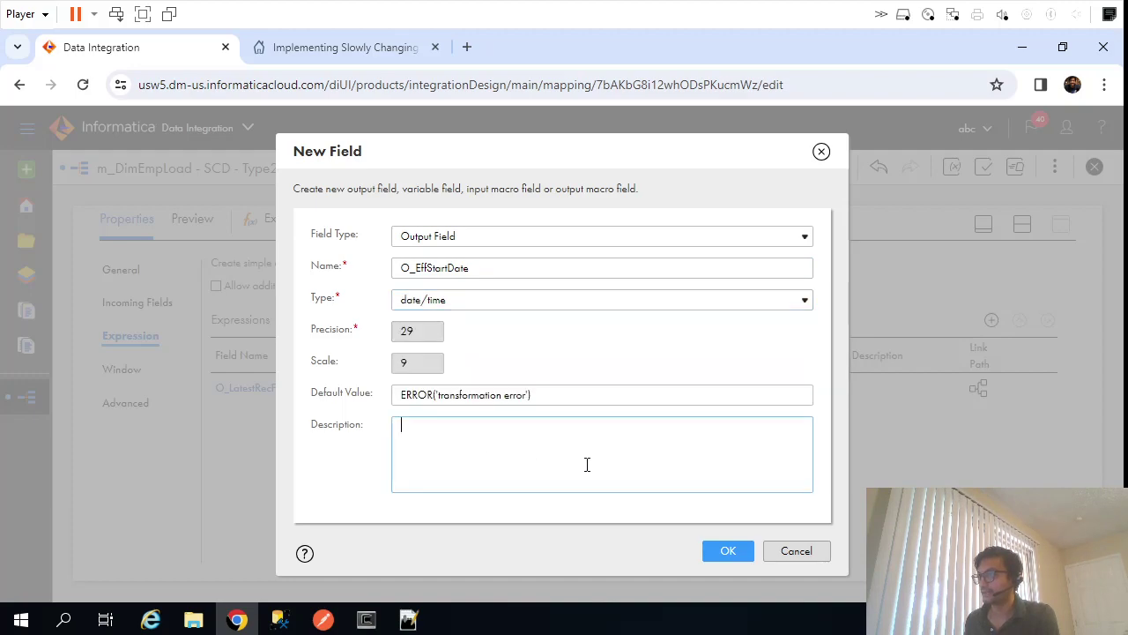
left_click(728, 551)
Set the O_EffStartDate expression to SYSDATE, validate and apply it, and save the mapping
left_click(366, 416)
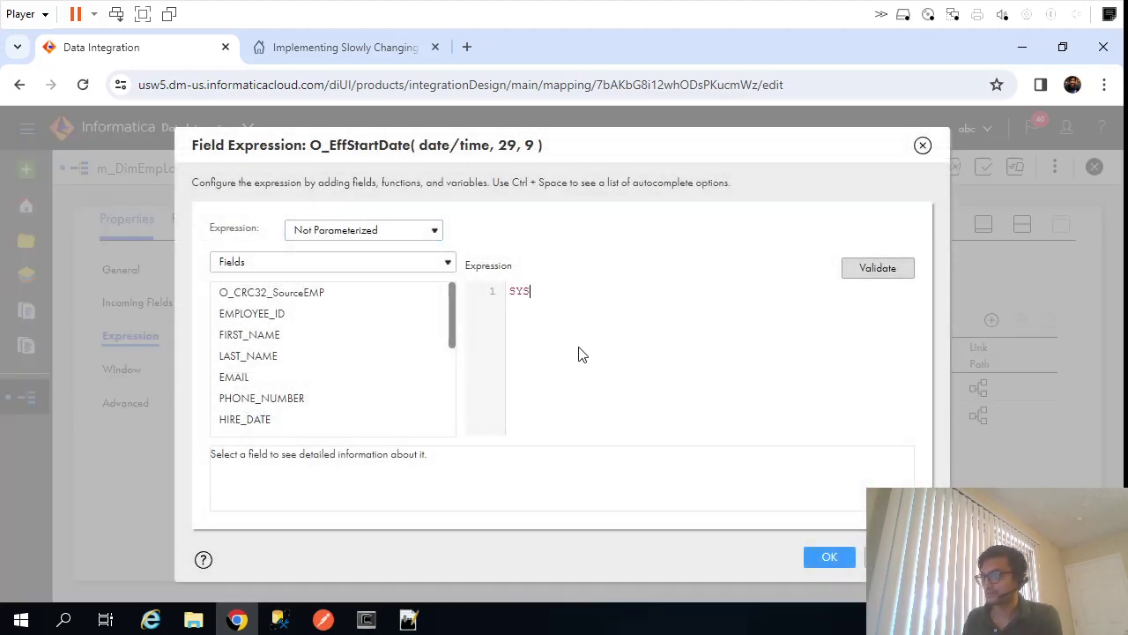
type("SYSDATE")
left_click(876, 269)
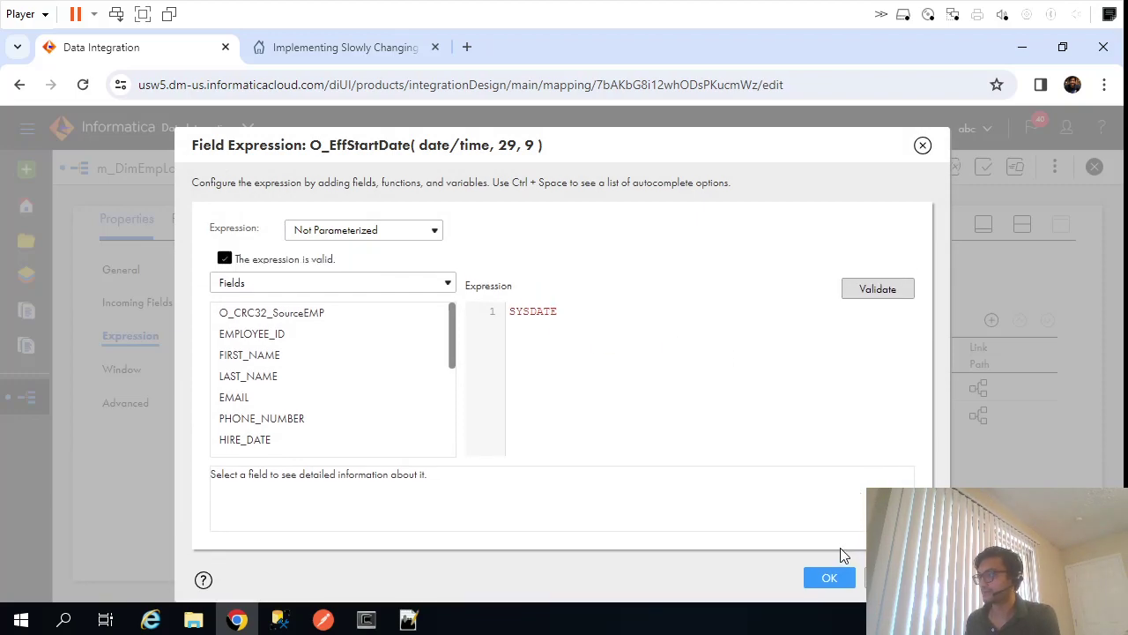
left_click(828, 583)
left_click(766, 171)
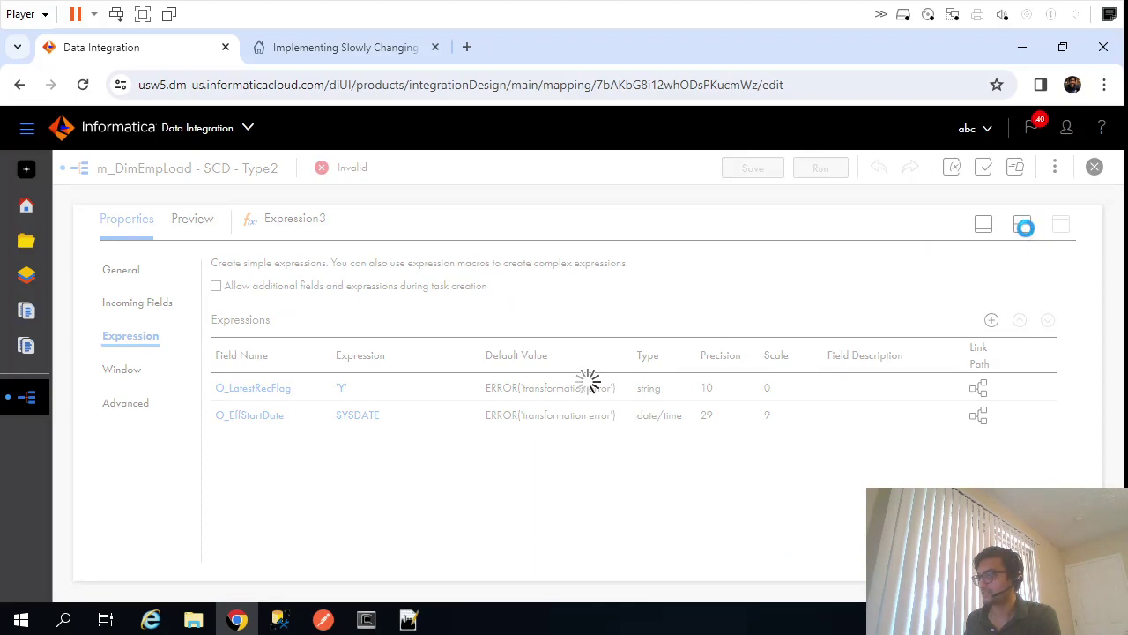
Try to run a data preview of Expression3 and inspect the mapping's validation error on Lkp_EmpDim
left_click(189, 231)
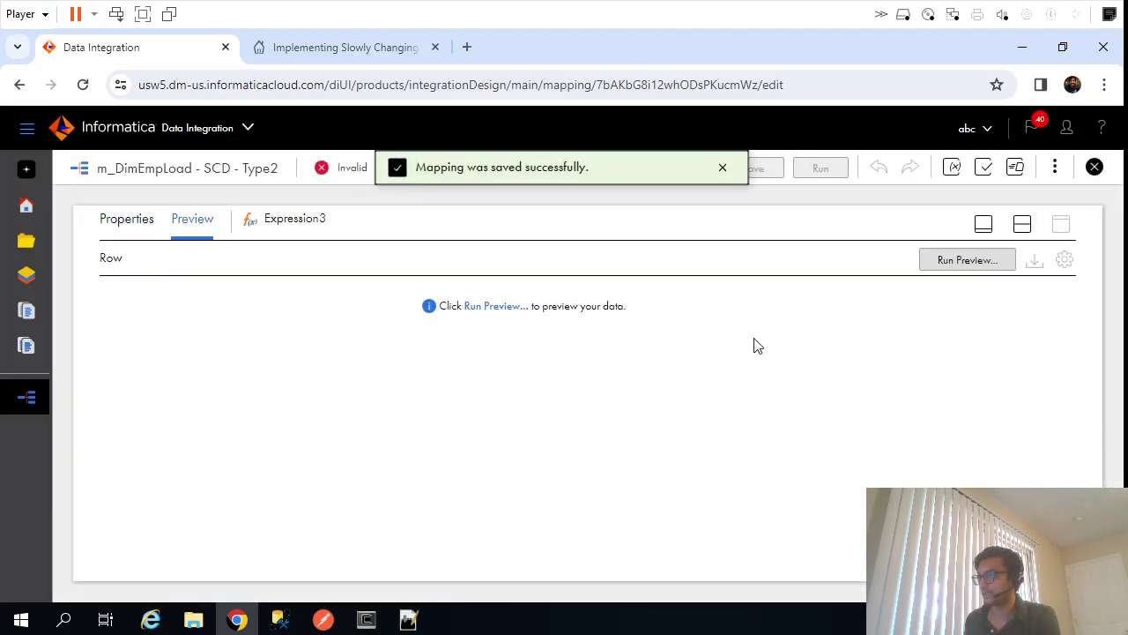
left_click(960, 267)
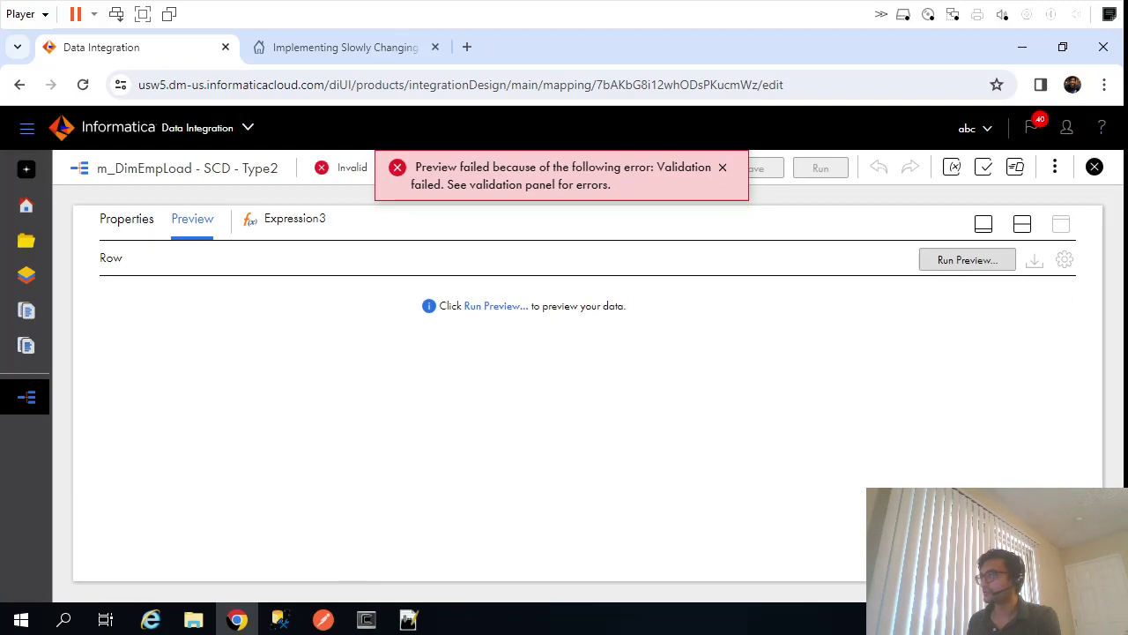
left_click(1022, 224)
left_click(931, 365)
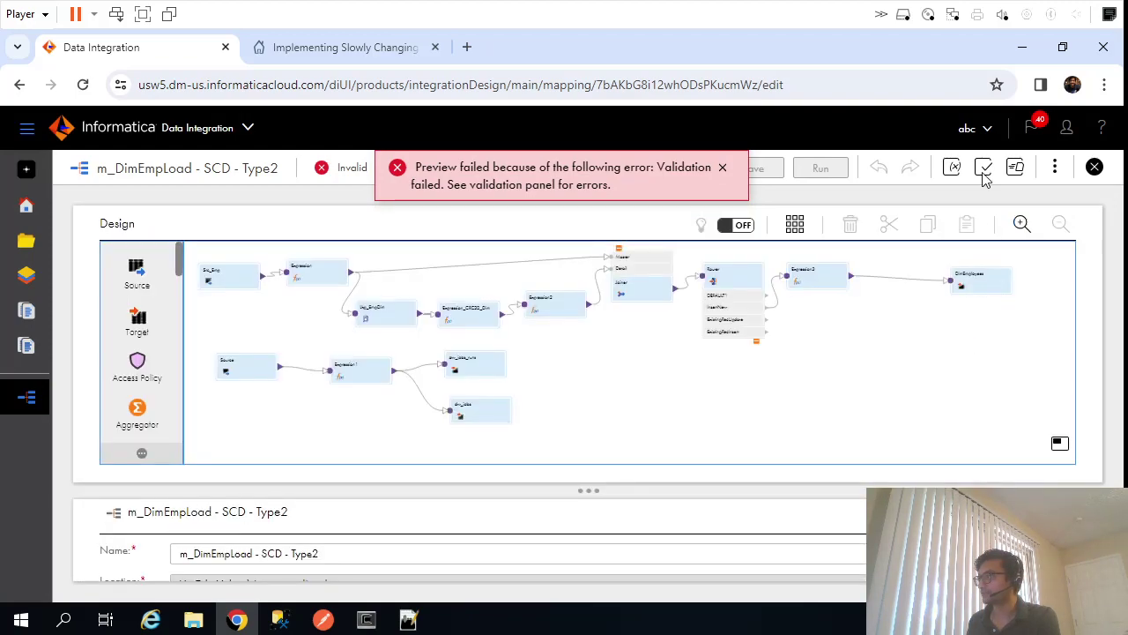
left_click(983, 168)
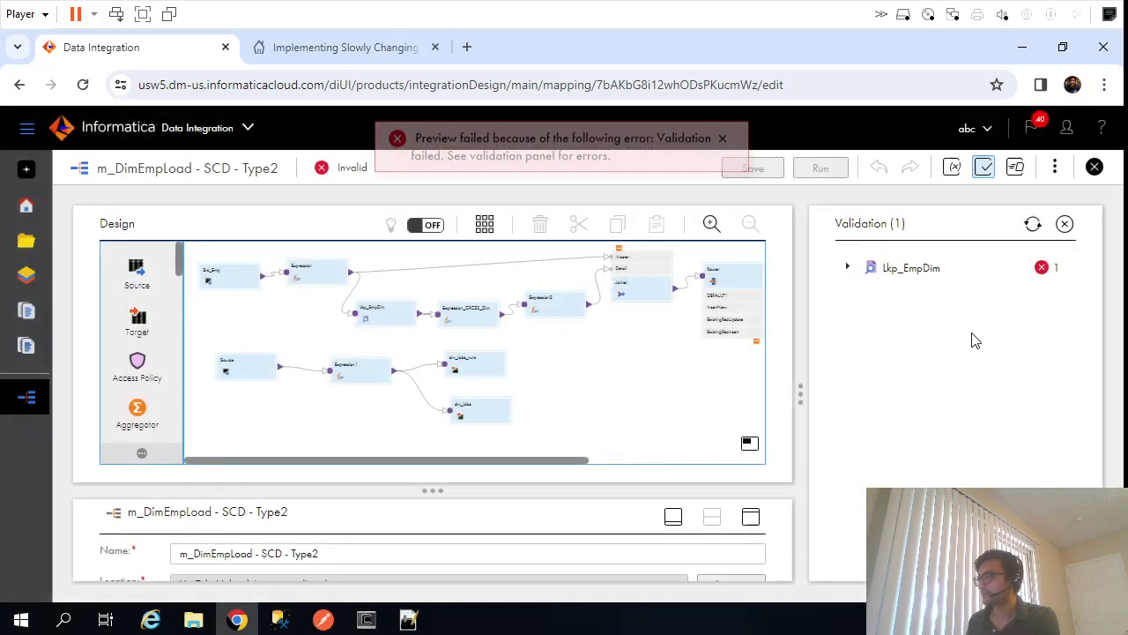
left_click(849, 269)
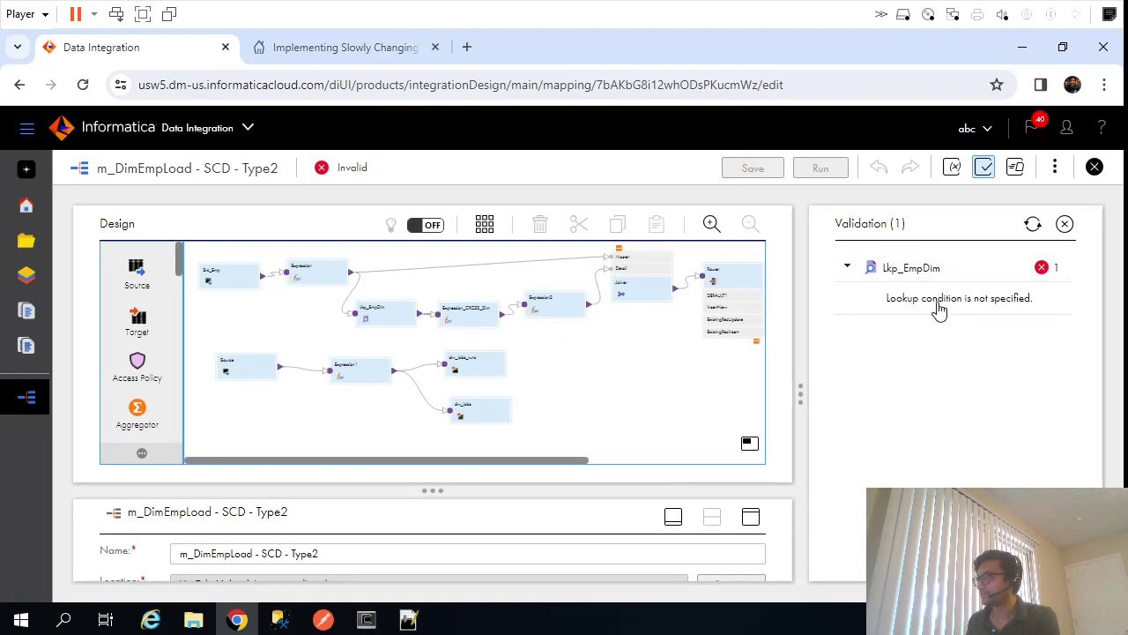
left_click(1065, 224)
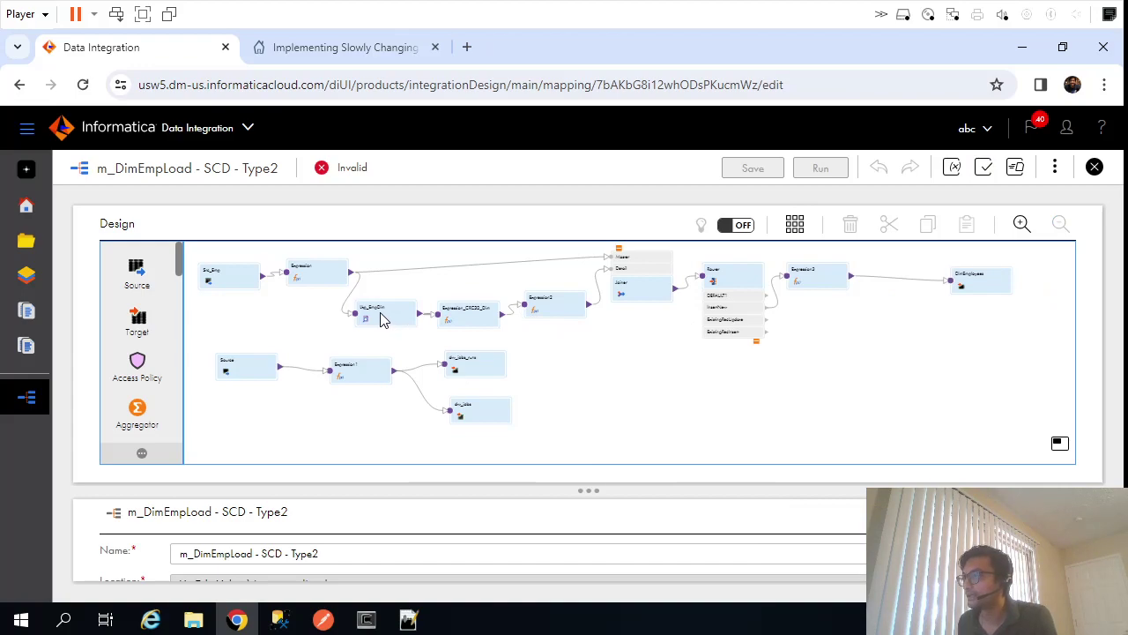
Add the lookup condition EmployeeID = SRC_EMPLOYEE_ID to the Lkp_EmpDim transformation and save the mapping
left_click(383, 319)
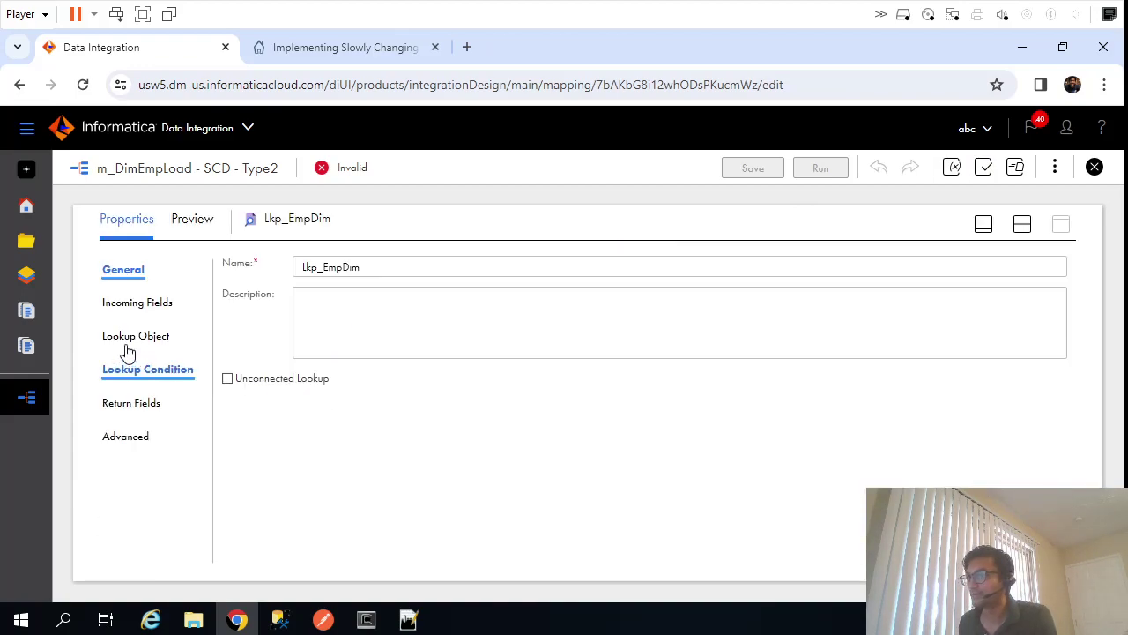
left_click(138, 304)
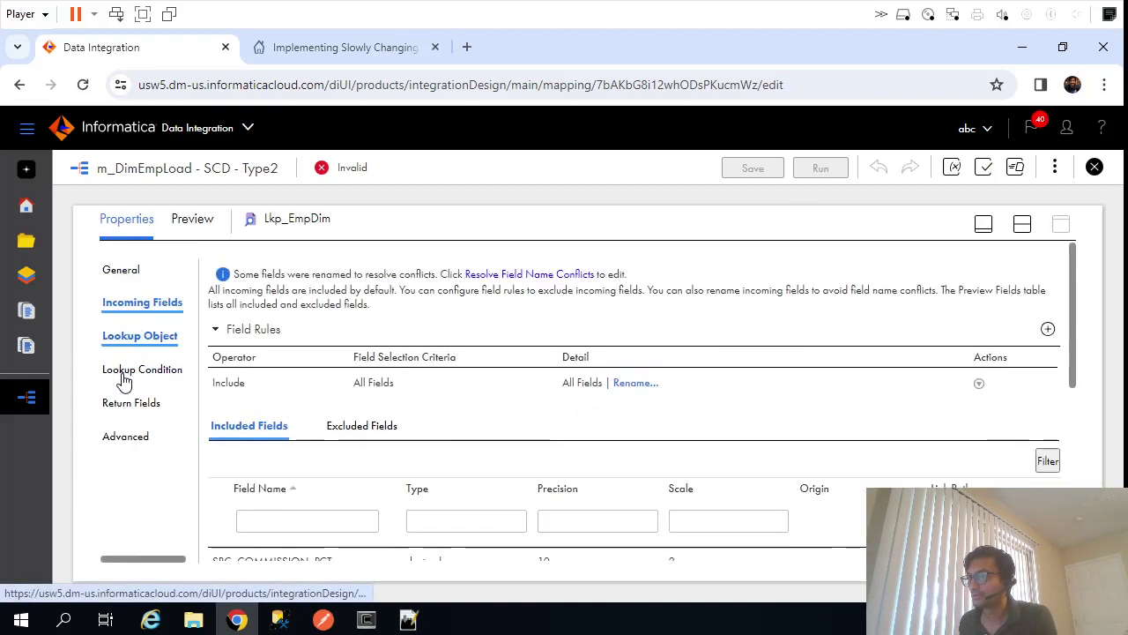
left_click(130, 342)
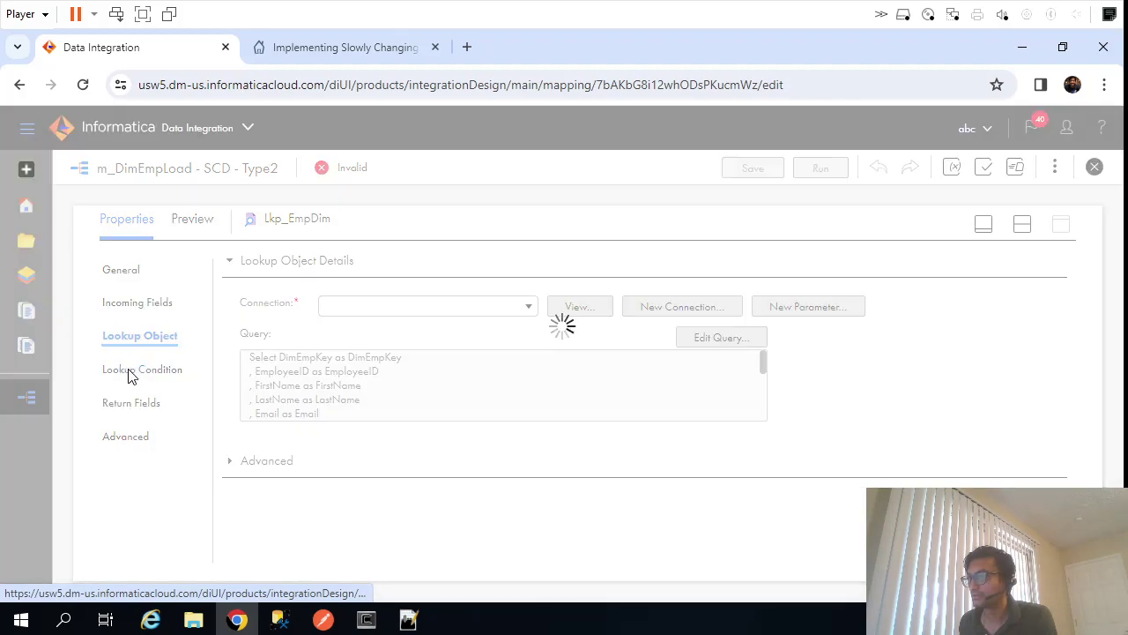
left_click(130, 372)
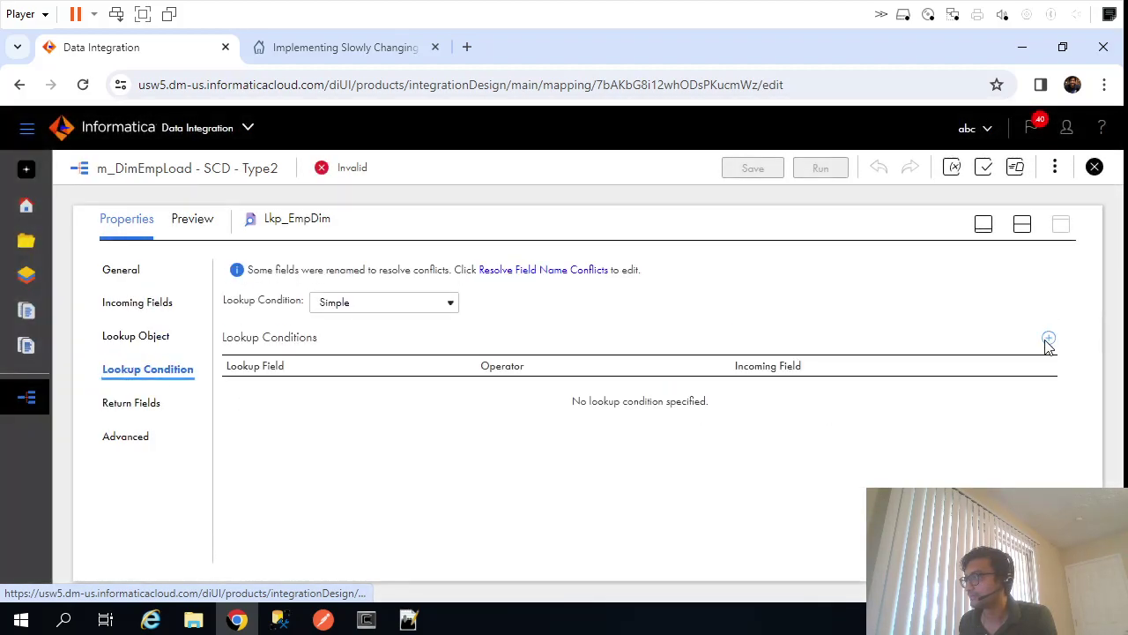
left_click(1048, 338)
left_click(457, 396)
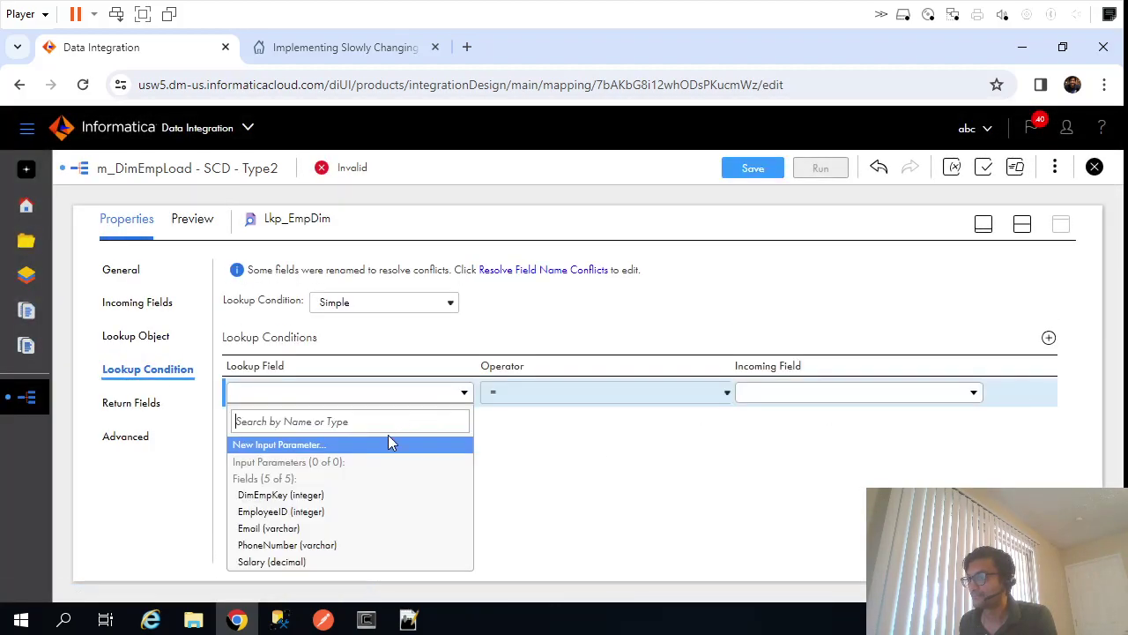
left_click(327, 513)
left_click(801, 404)
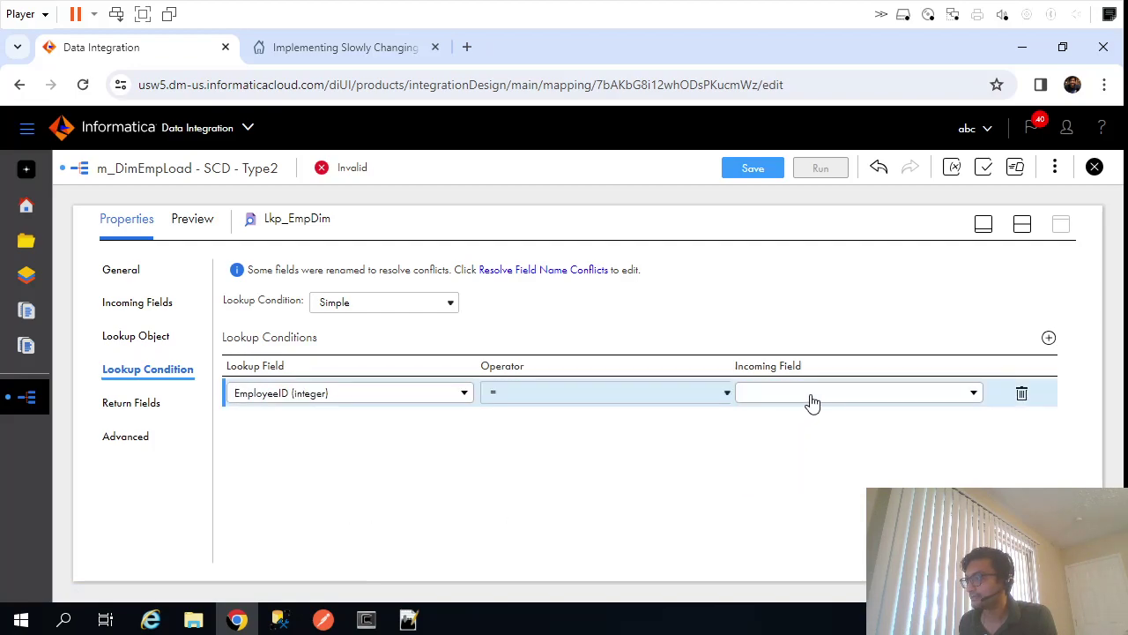
left_click(811, 401)
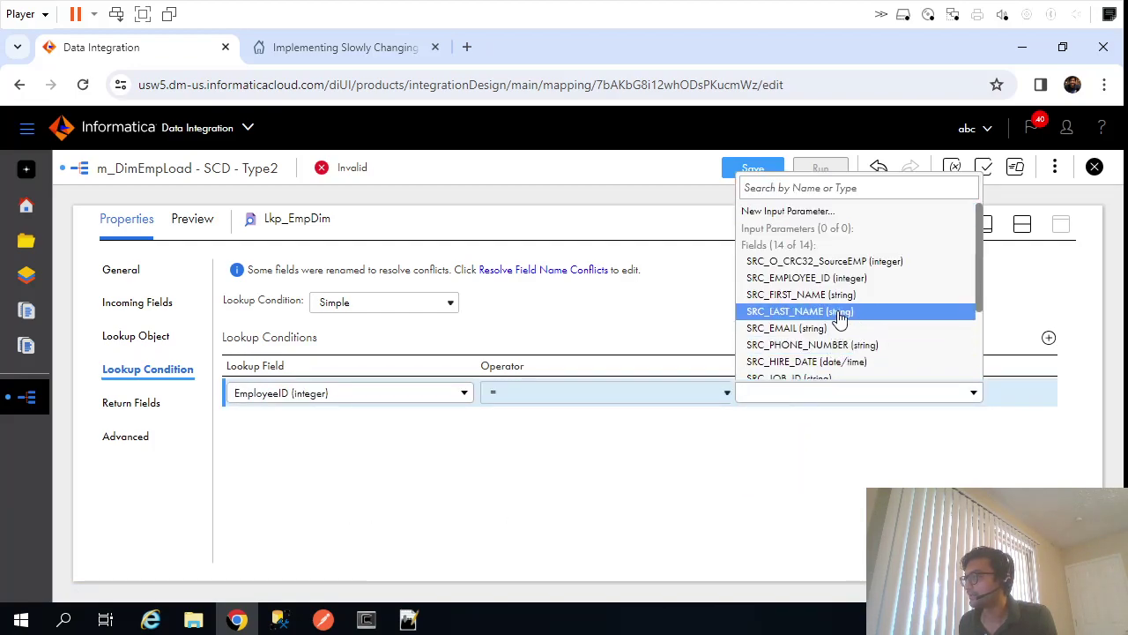
left_click(845, 278)
left_click(765, 203)
left_click(754, 167)
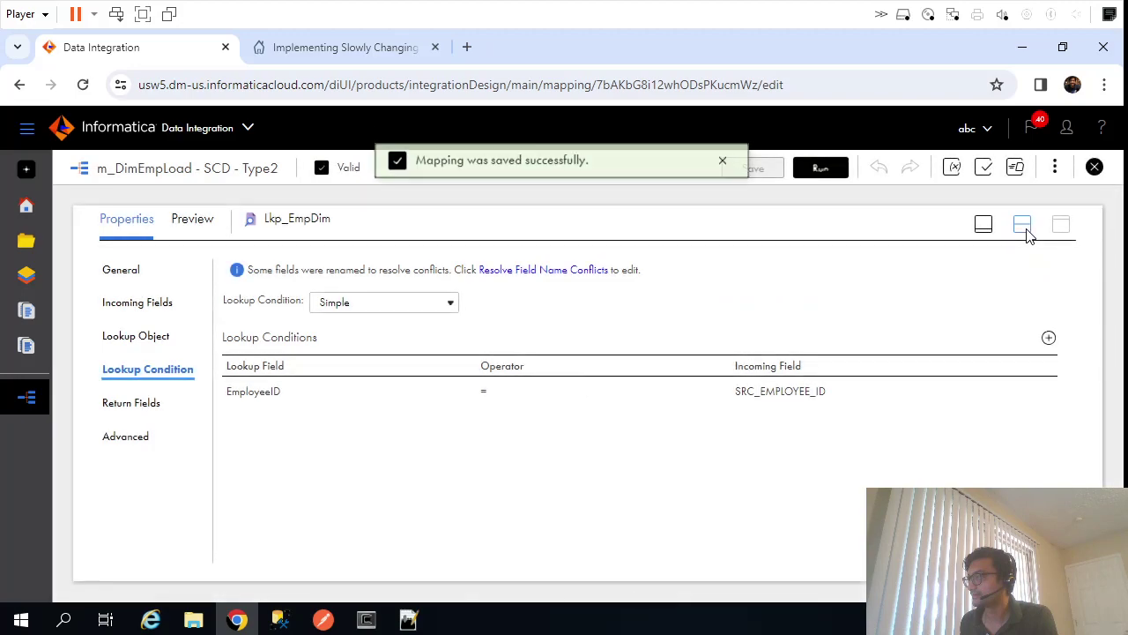
Move Expression3 slightly closer to the DimEmployees target on the canvas and save the mapping
left_click(1022, 226)
left_click_drag(815, 287, 840, 296)
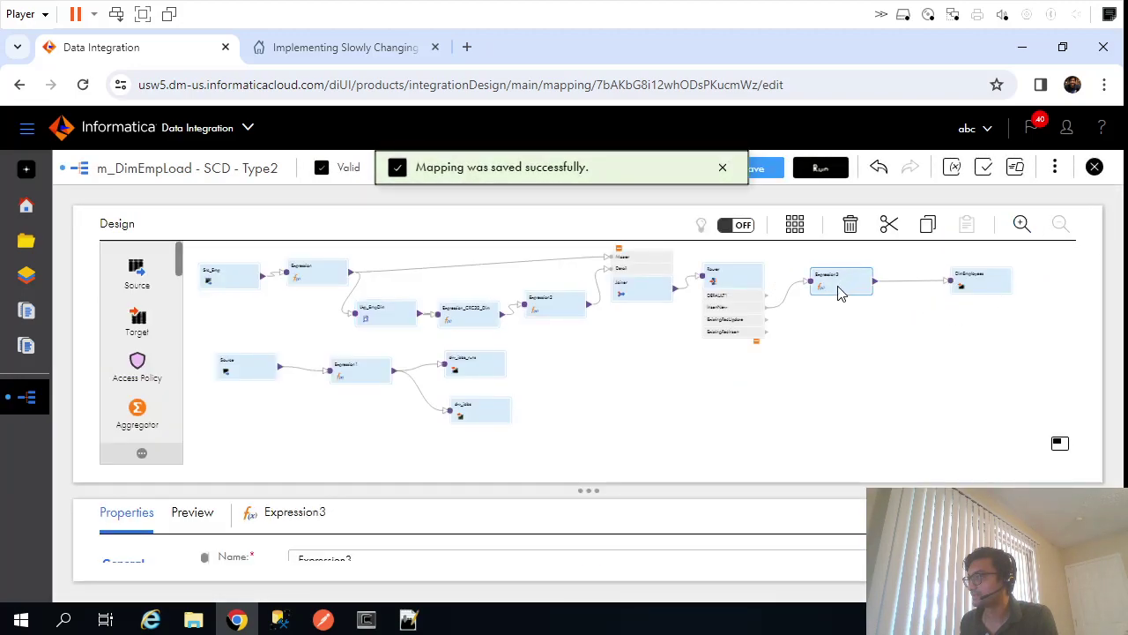
left_click(767, 169)
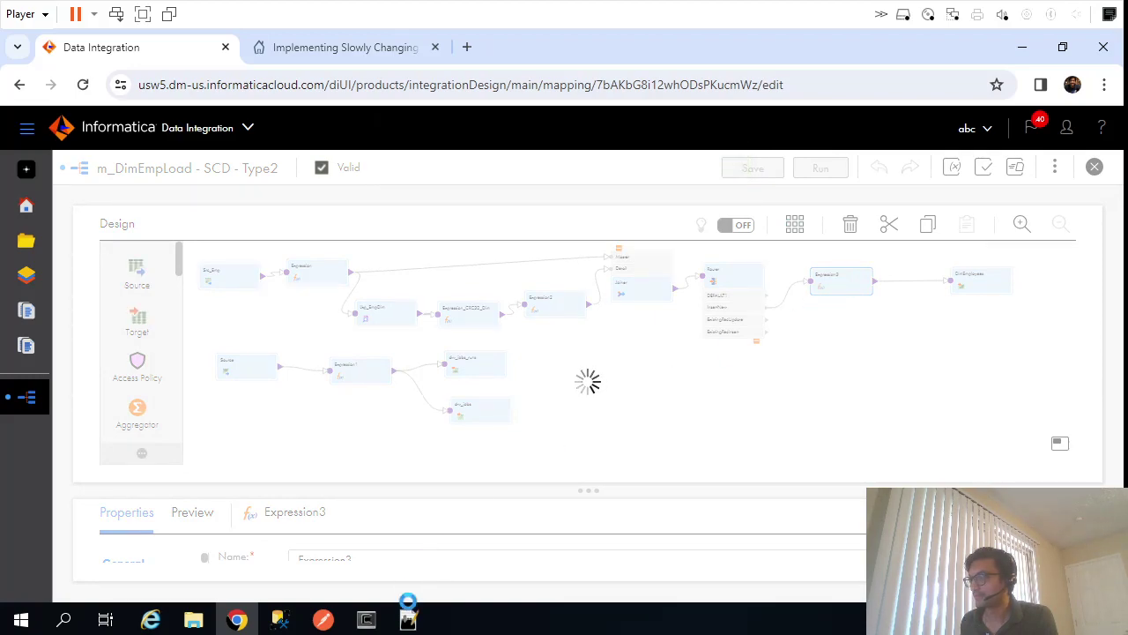
Switch to SQL Server Management Studio and run the dbo.EMPLOYEES query that filters on lastSuccessfulExeDate from dbo.dw_jobs
left_click(280, 619)
left_click(268, 236)
scroll(268, 236, "up", 10)
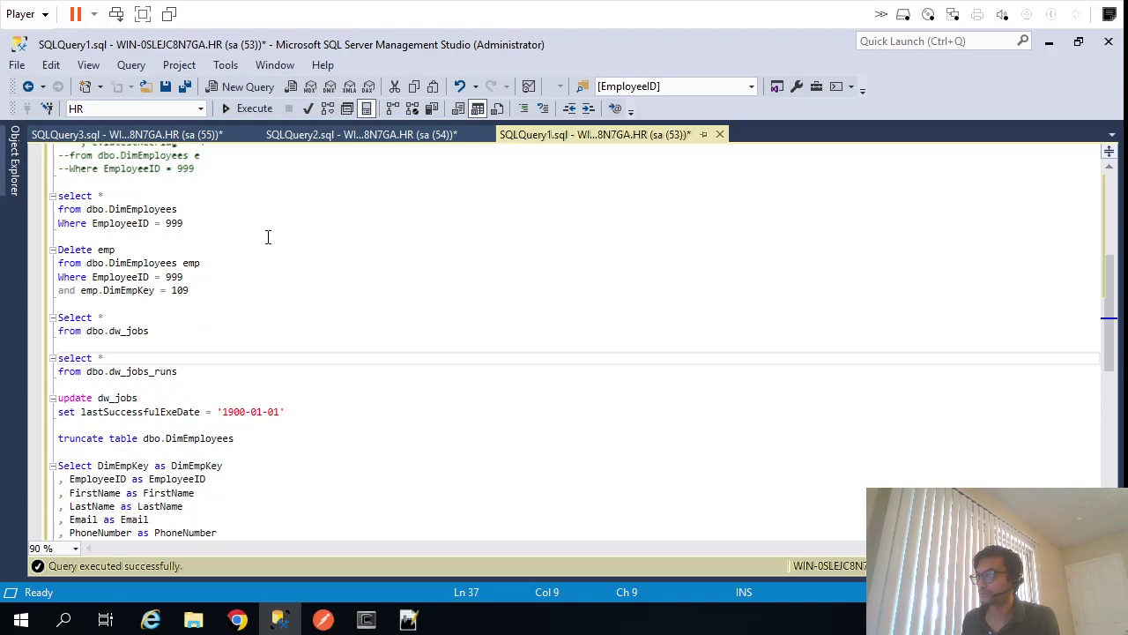
left_click_drag(80, 221, 44, 150)
key("F5")
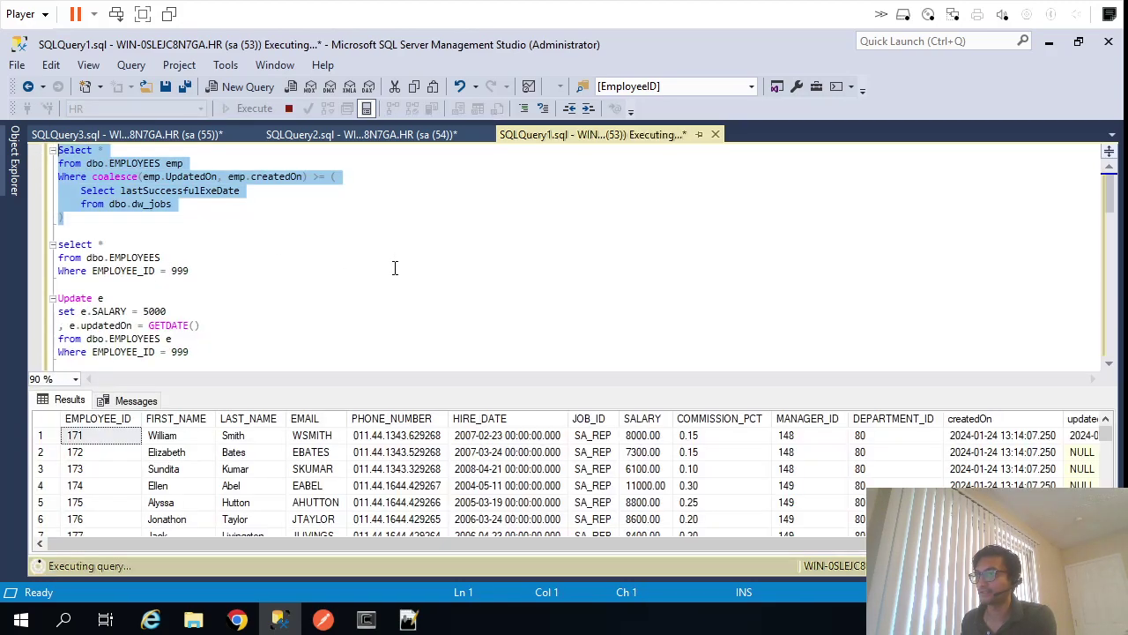
Run the select on dbo.DimEmployees without its EmployeeID = 999 filter
scroll(248, 315, "down", 4)
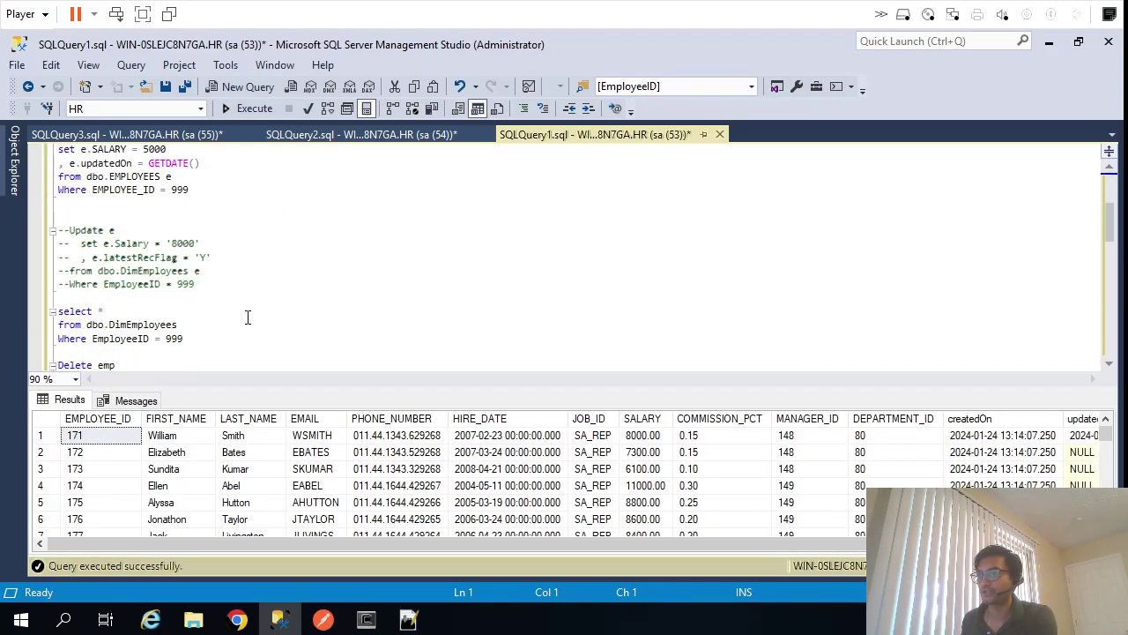
scroll(247, 316, "down", 1)
left_click_drag(199, 282, 37, 257)
key("F5")
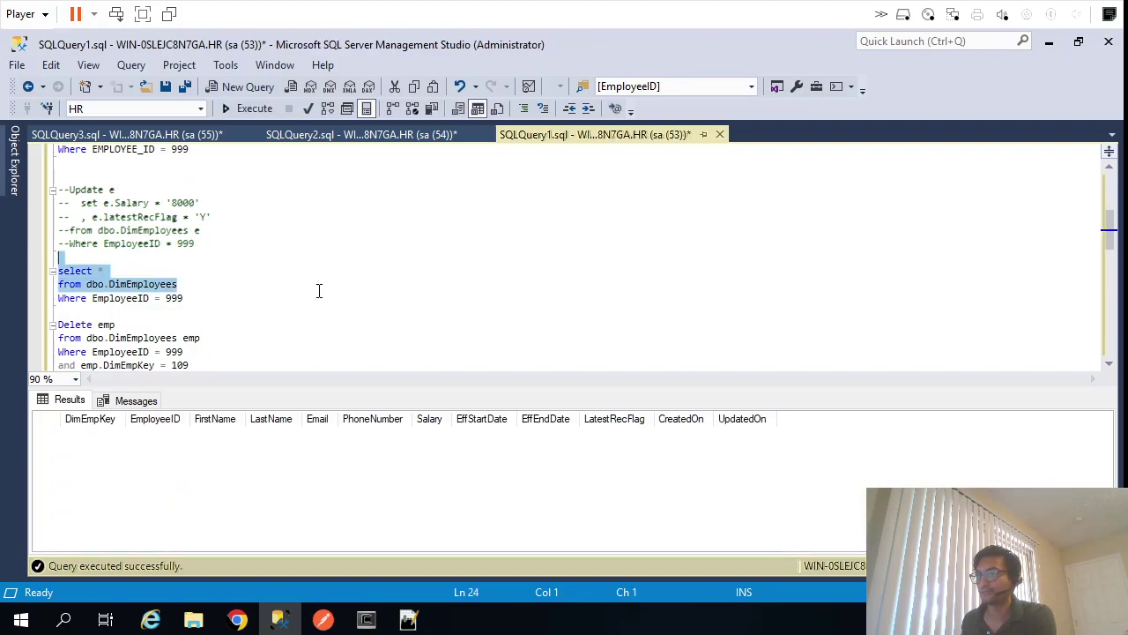
Switch back to Informatica Data Integration, run a 100-row data preview of Expression3 and examine its rightmost columns
key("alt+Tab")
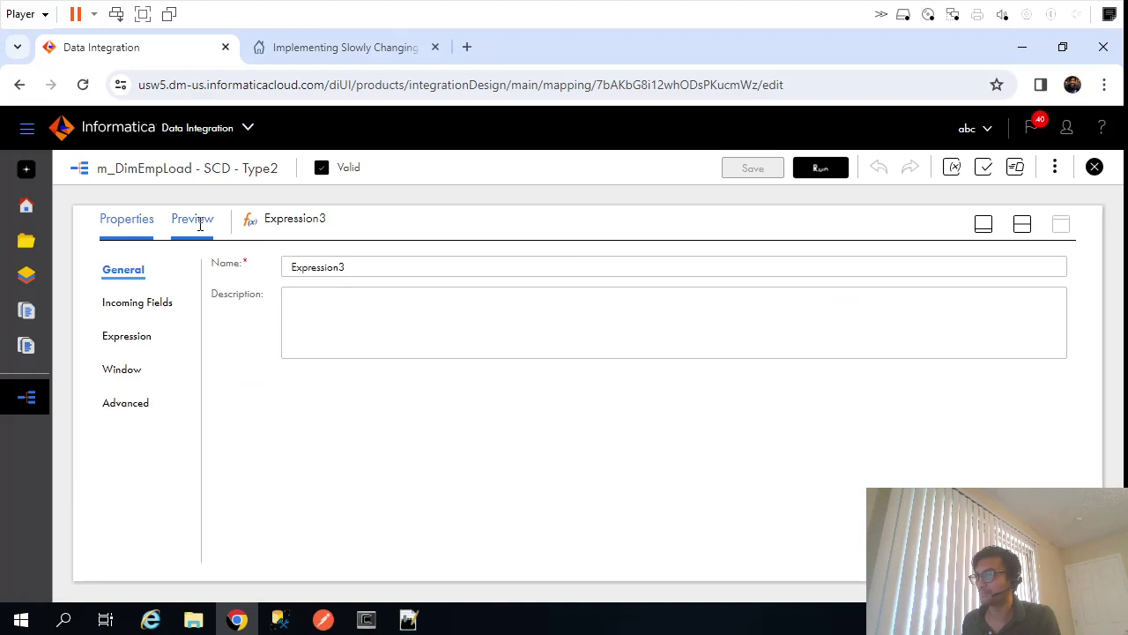
left_click(192, 218)
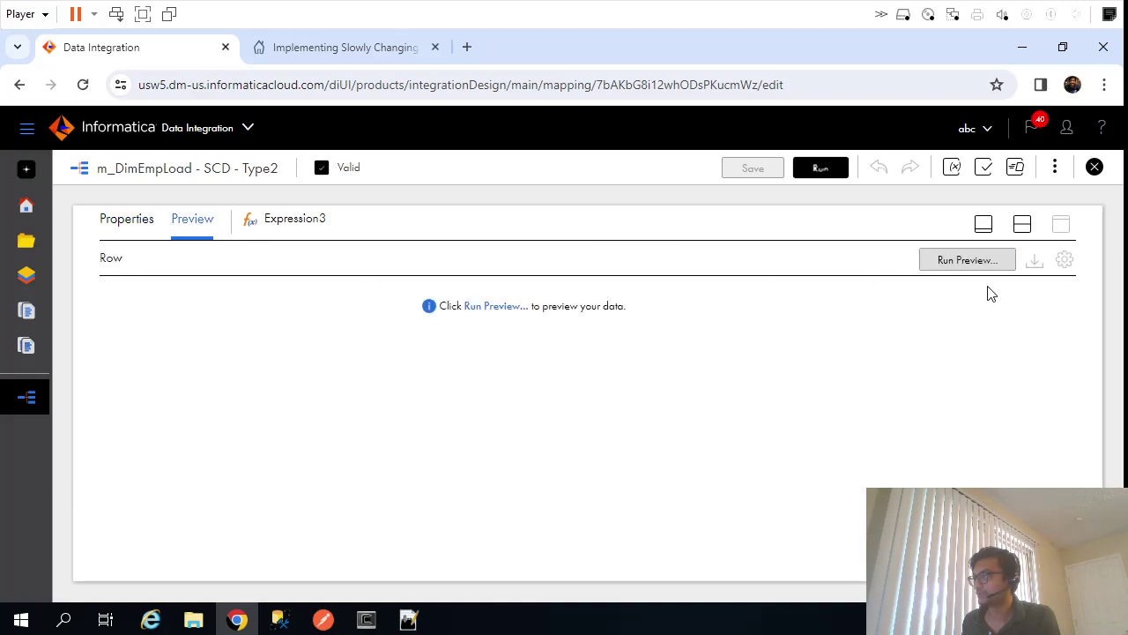
left_click(962, 264)
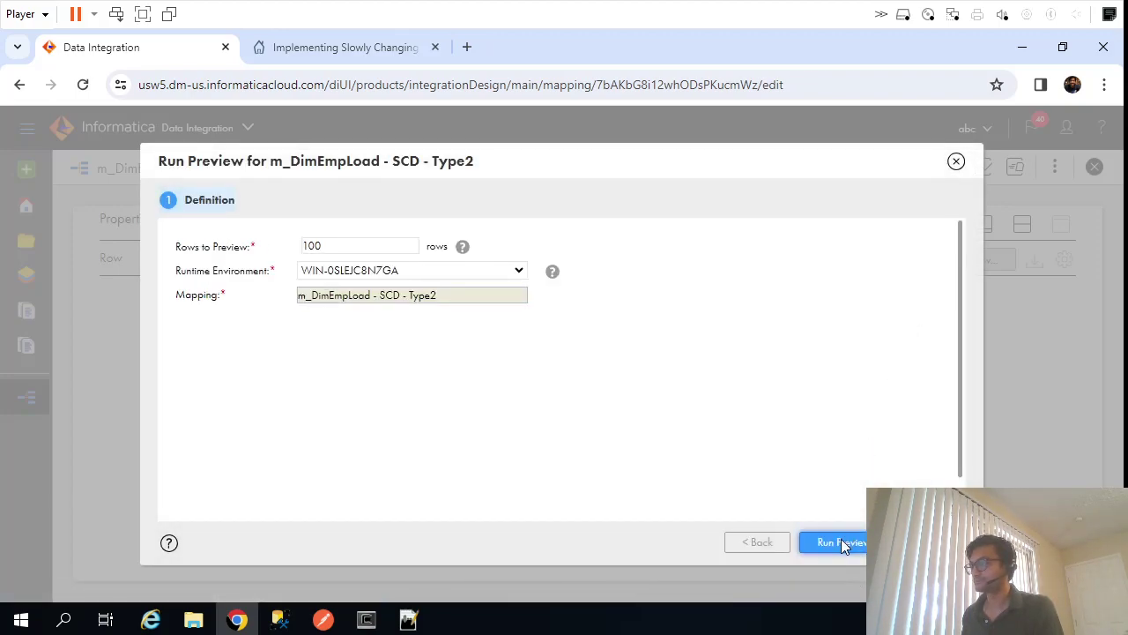
left_click(841, 543)
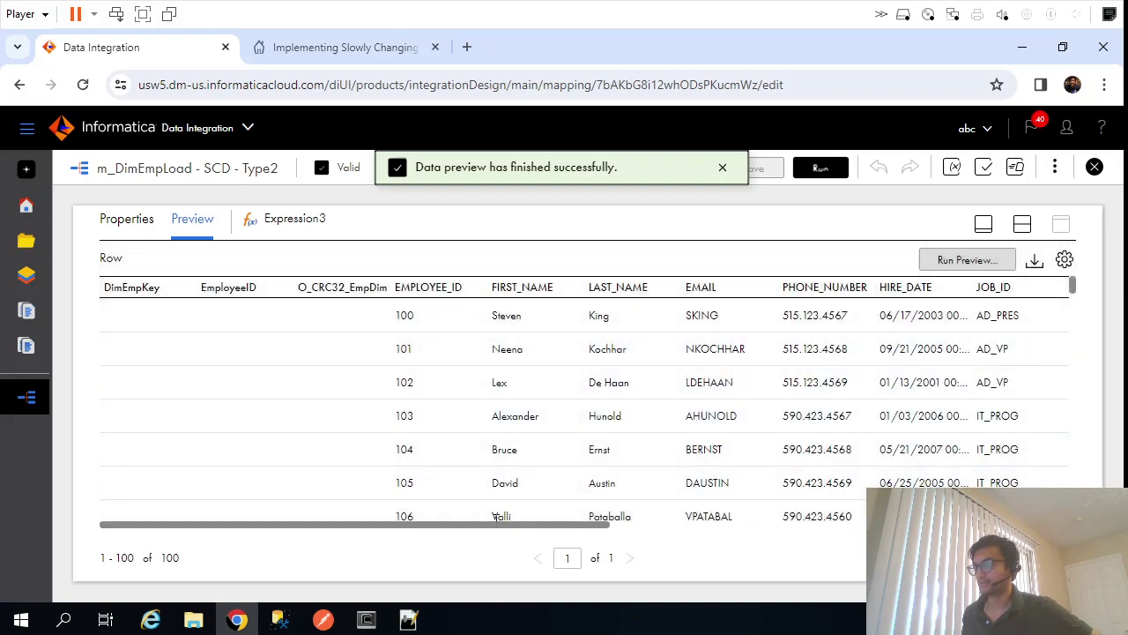
left_click_drag(476, 527, 963, 547)
Clear all existing field mappings of the DimEmployees target
left_click(1022, 224)
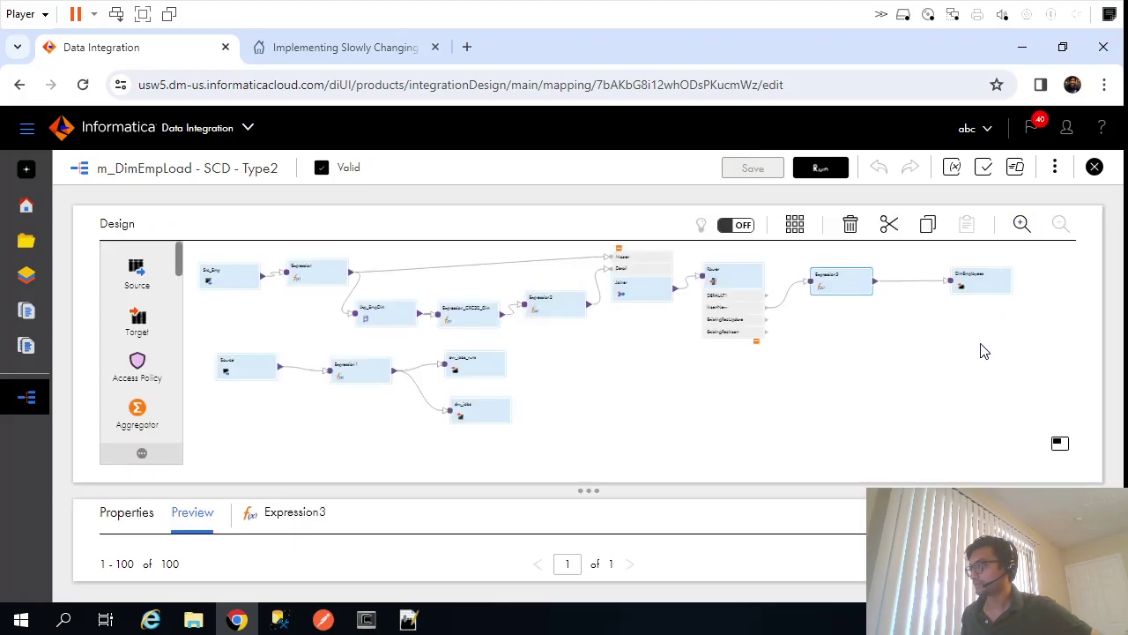
double_click(980, 280)
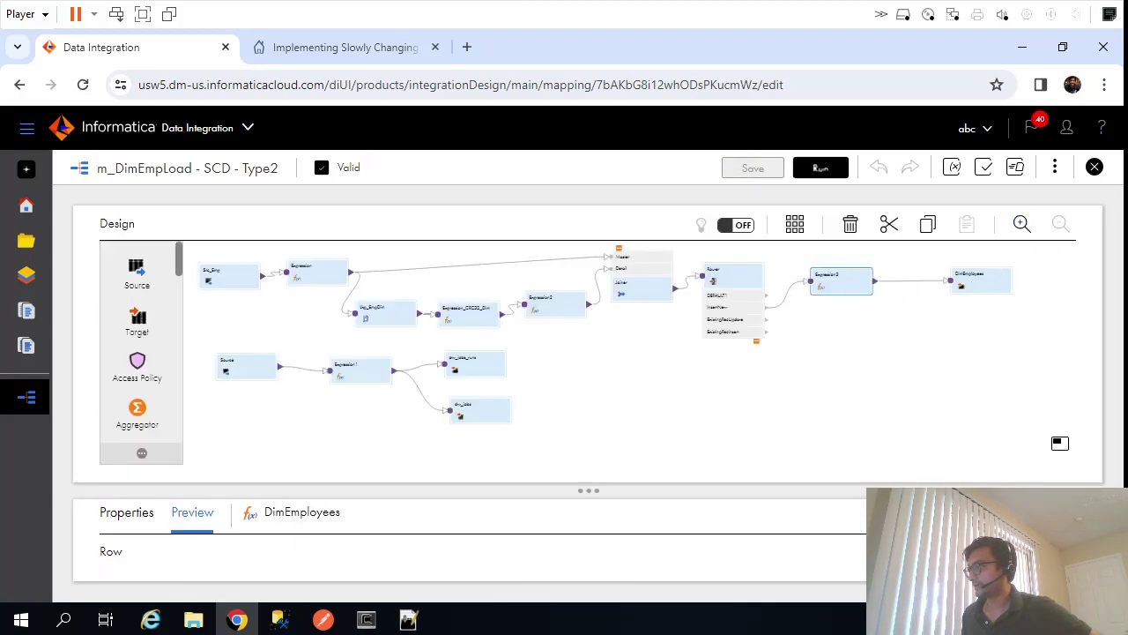
left_click(132, 222)
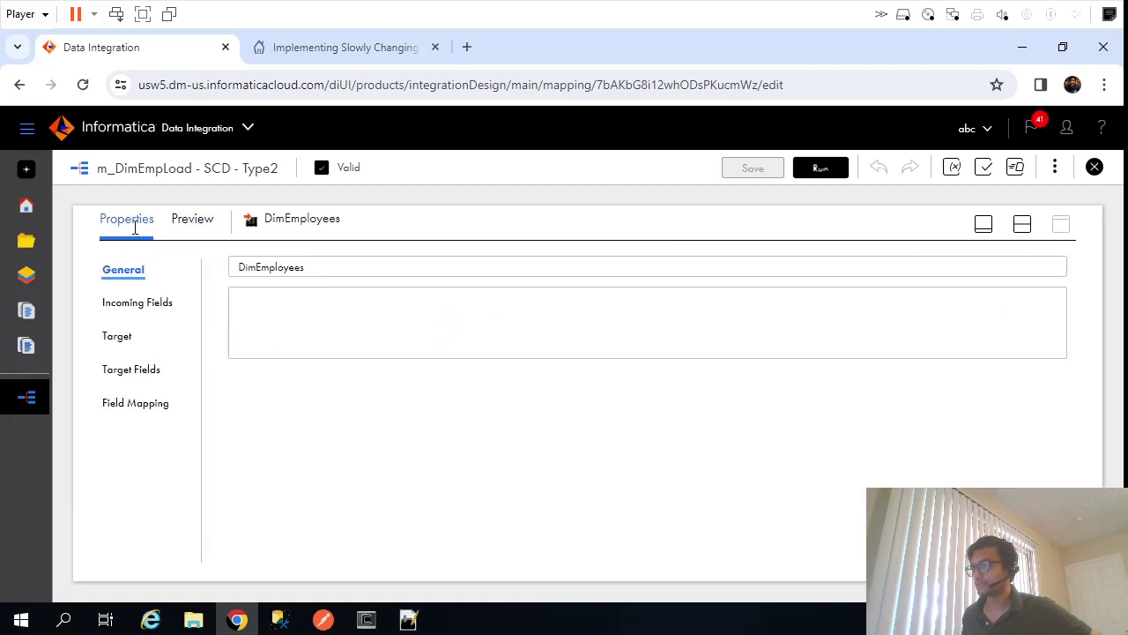
left_click(134, 369)
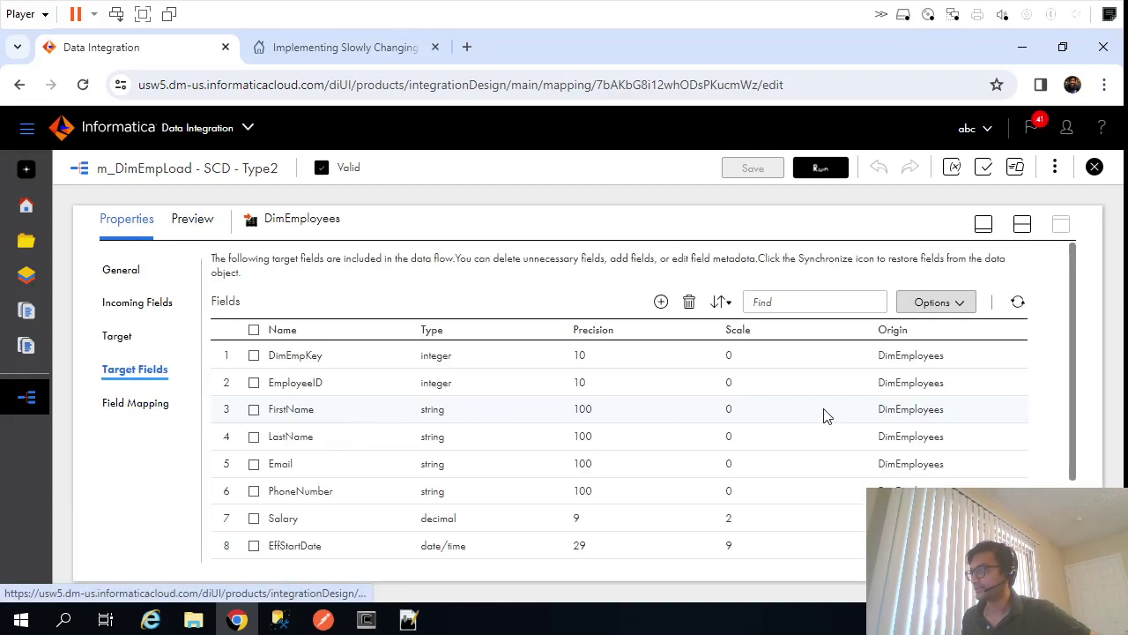
left_click(132, 403)
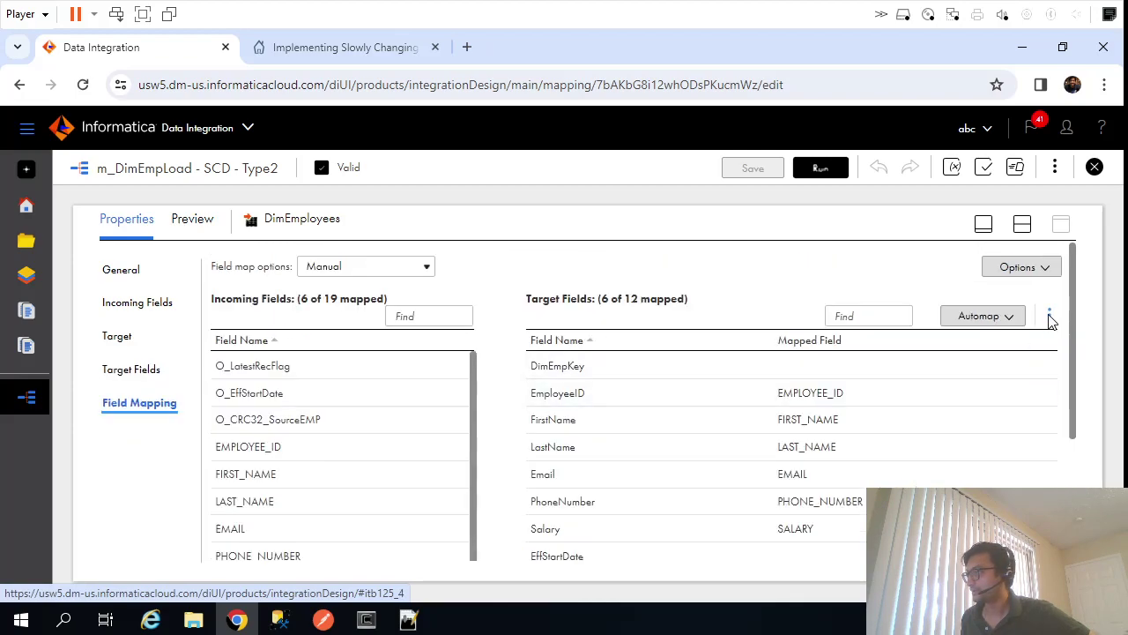
left_click(1049, 317)
left_click(987, 394)
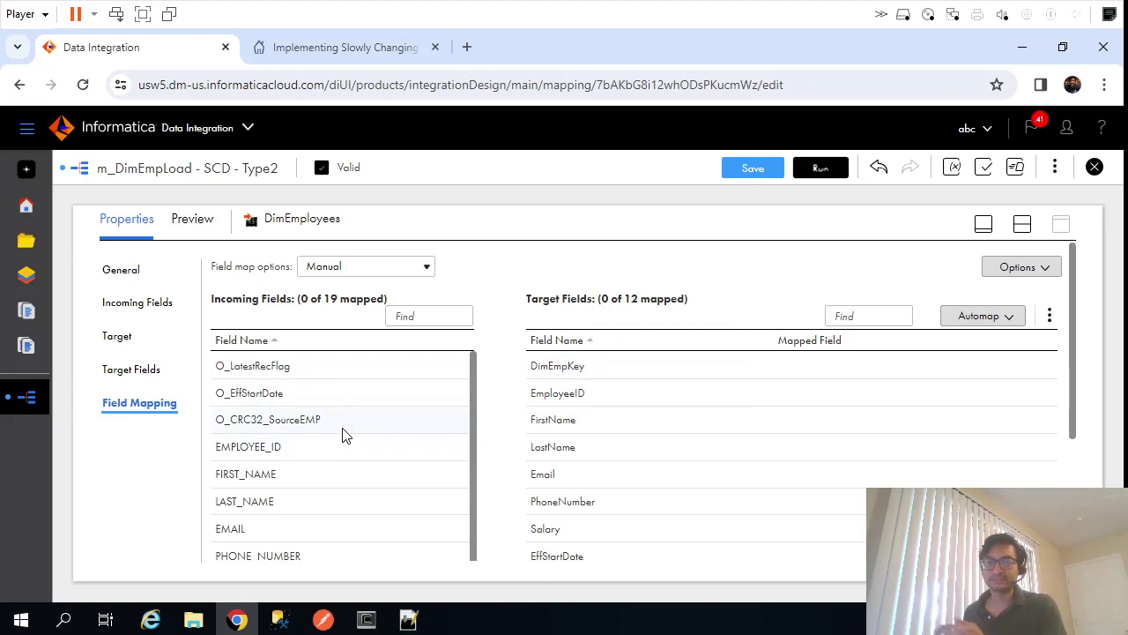
Set the DimEmployees target's operation to Insert and save the mapping
mouse_move(345, 433)
left_click(133, 368)
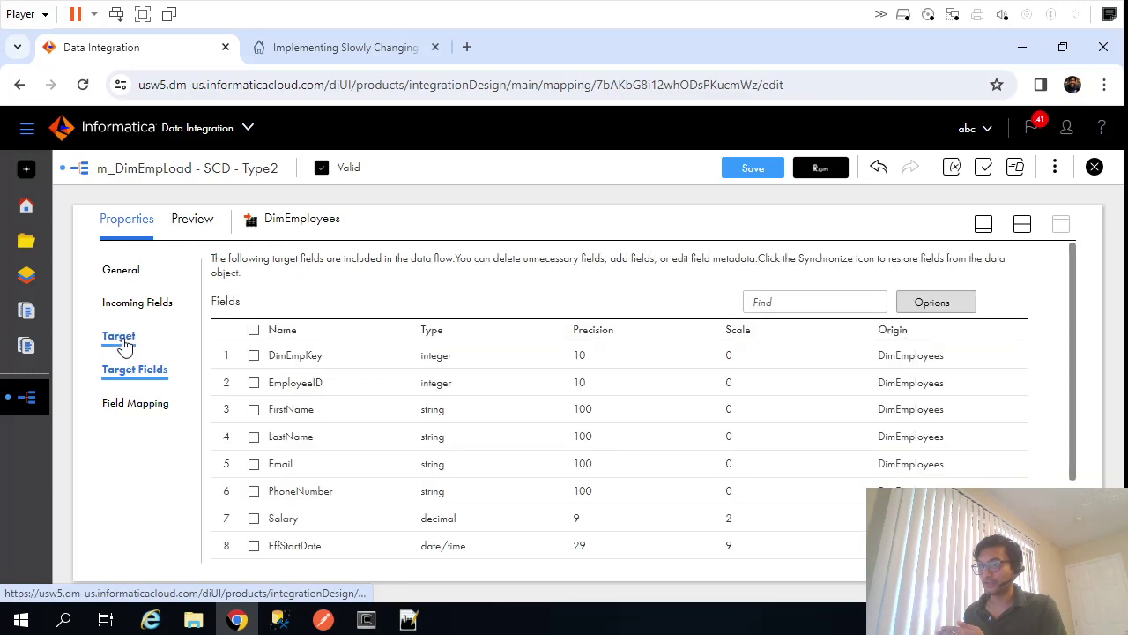
left_click(118, 338)
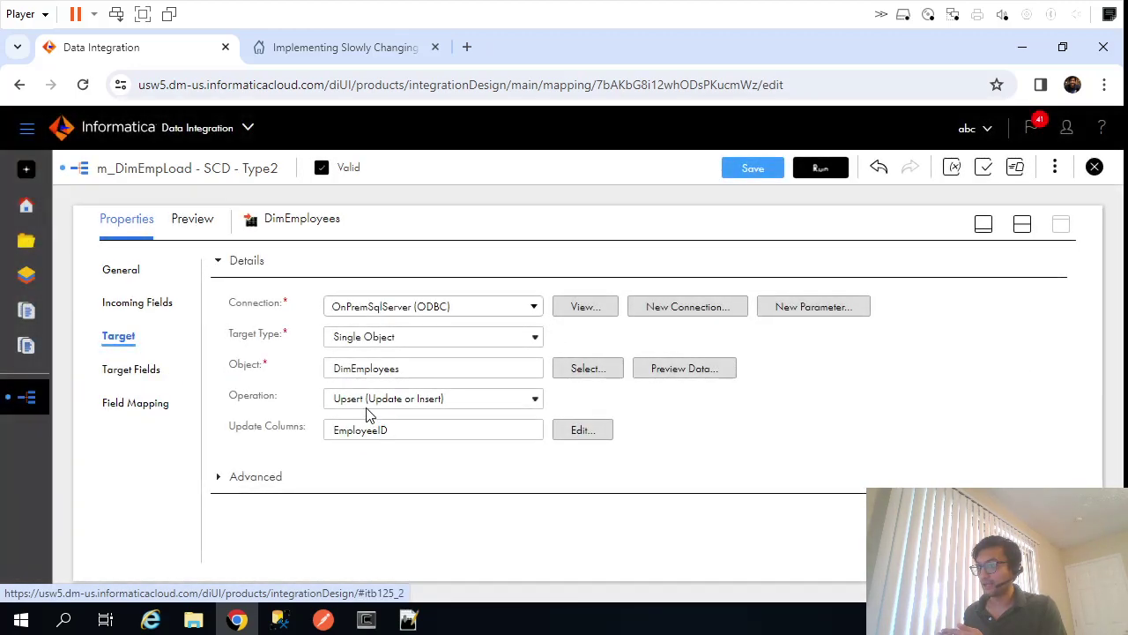
left_click(368, 408)
left_click(368, 417)
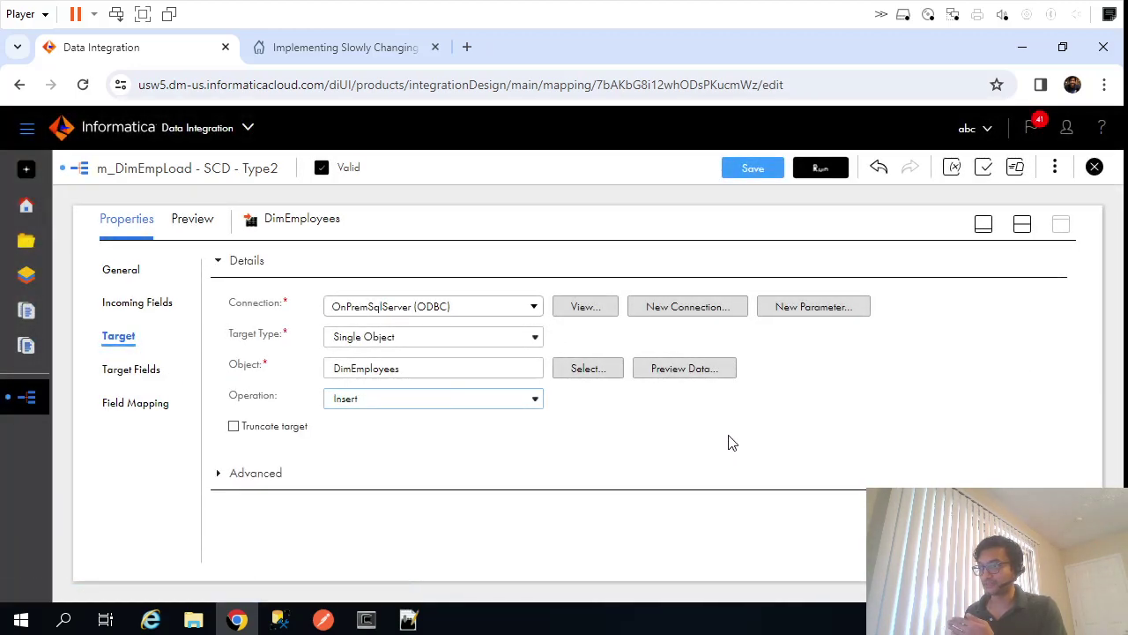
left_click(743, 168)
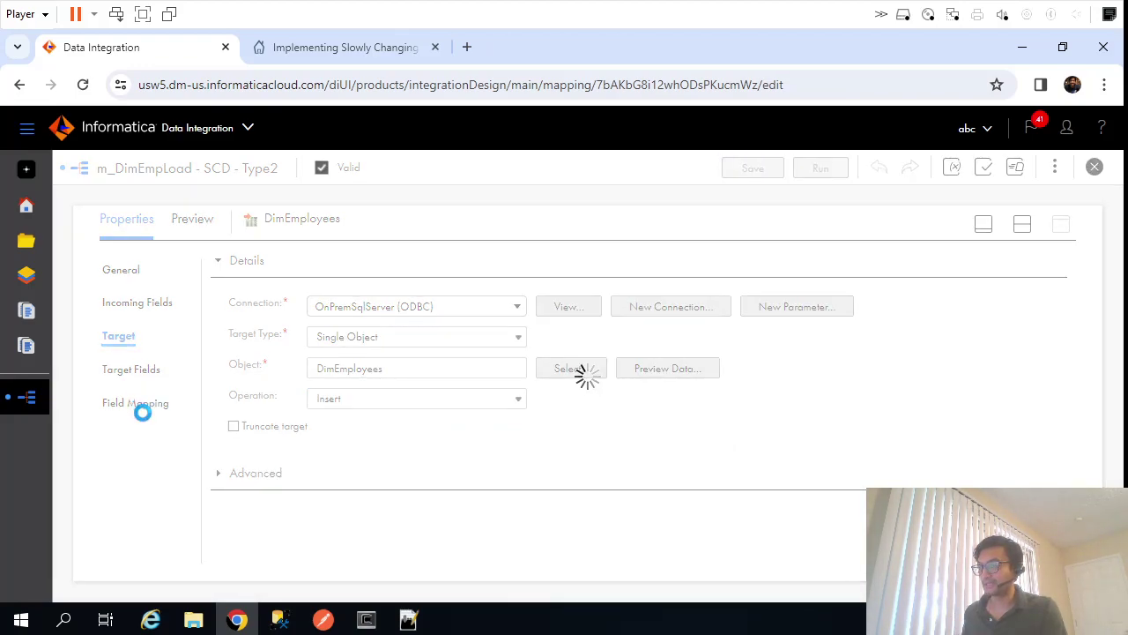
Map EMPLOYEE_ID, FIRST_NAME, LAST_NAME, EMAIL and PHONE_NUMBER to the matching EmployeeID, FirstName, LastName, Email and PhoneNumber fields of the DimEmployees target
left_click(134, 407)
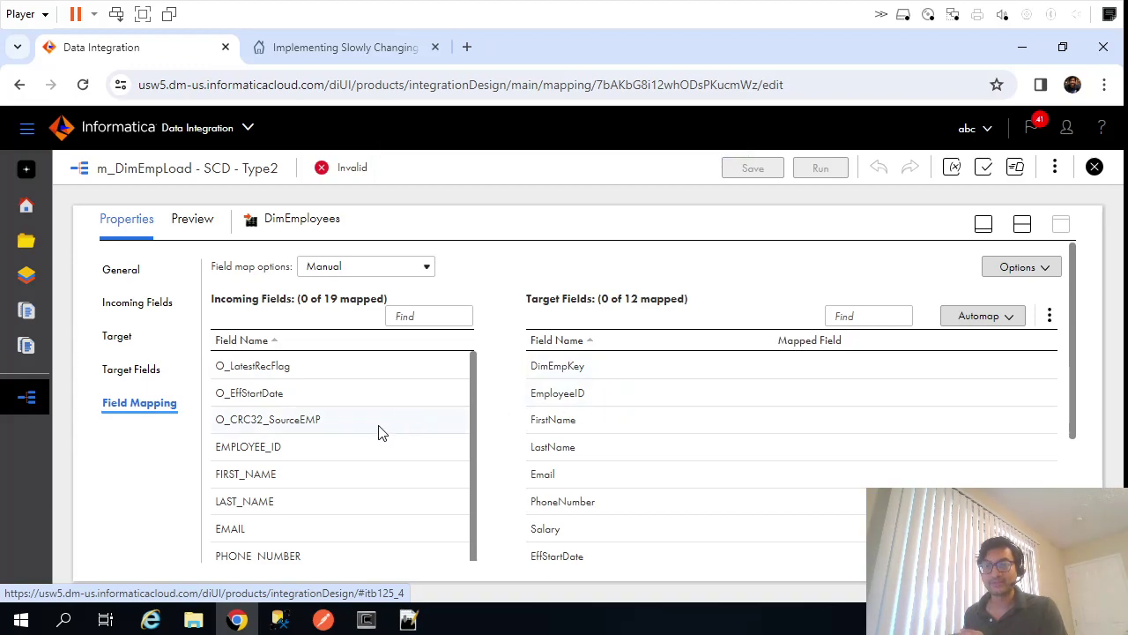
left_click_drag(284, 448, 352, 490)
scroll(353, 490, "down", 3)
scroll(353, 490, "up", 2)
left_click_drag(271, 446, 619, 399)
left_click_drag(279, 479, 668, 426)
left_click_drag(252, 499, 592, 491)
left_click_drag(280, 534, 713, 501)
left_click_drag(281, 549, 784, 344)
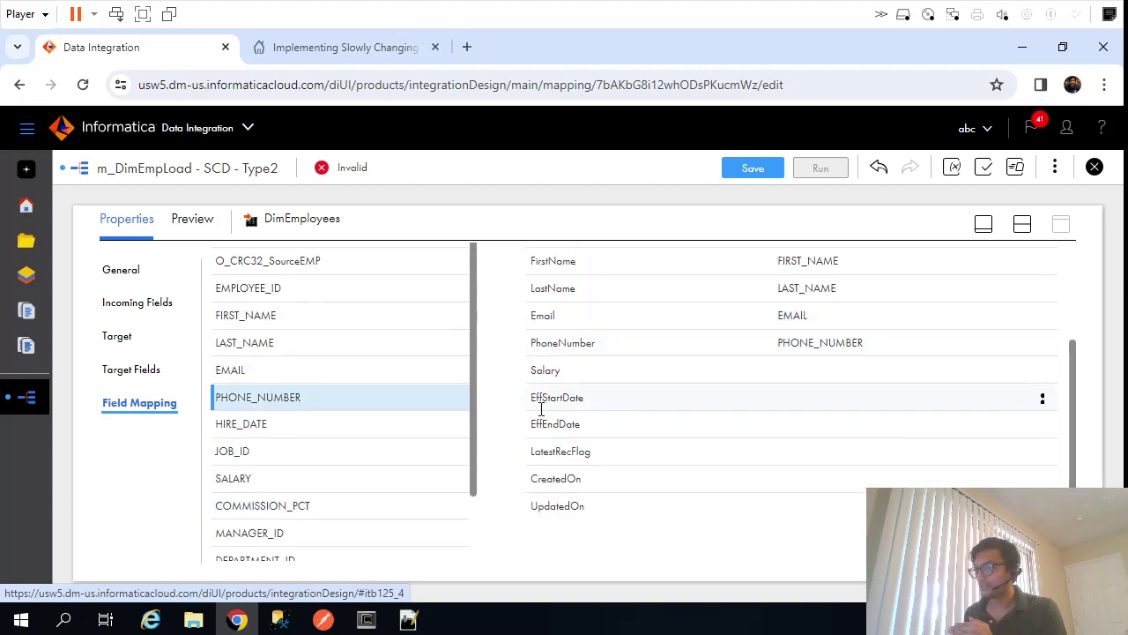
Map SALARY to Salary, O_LatestRecFlag to LatestRecFlag and O_EffStartDate to EffStartDate in the DimEmployees target, and save the mapping
left_click_drag(264, 480, 826, 371)
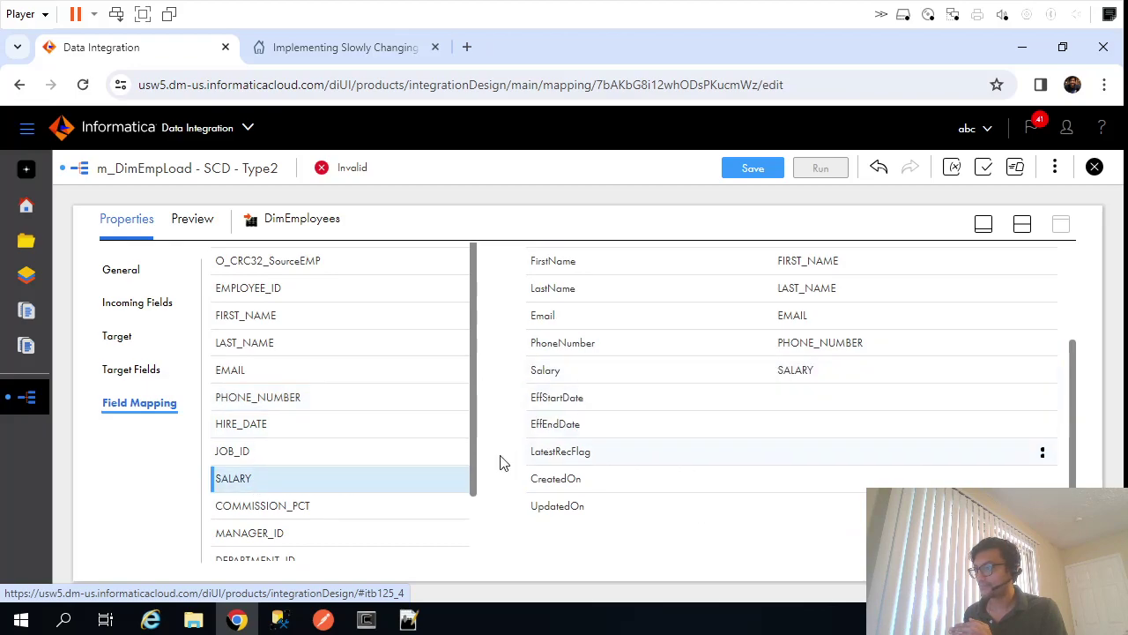
scroll(344, 498, "up", 5)
left_click_drag(267, 365, 783, 411)
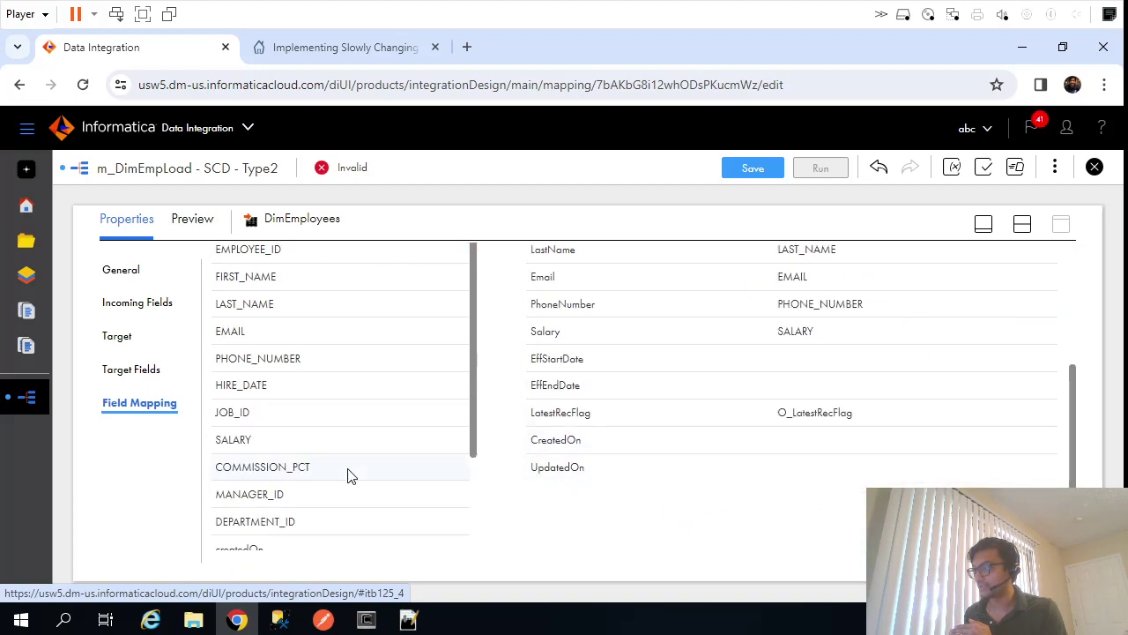
left_click_drag(256, 372, 737, 534)
scroll(564, 397, "down", 2)
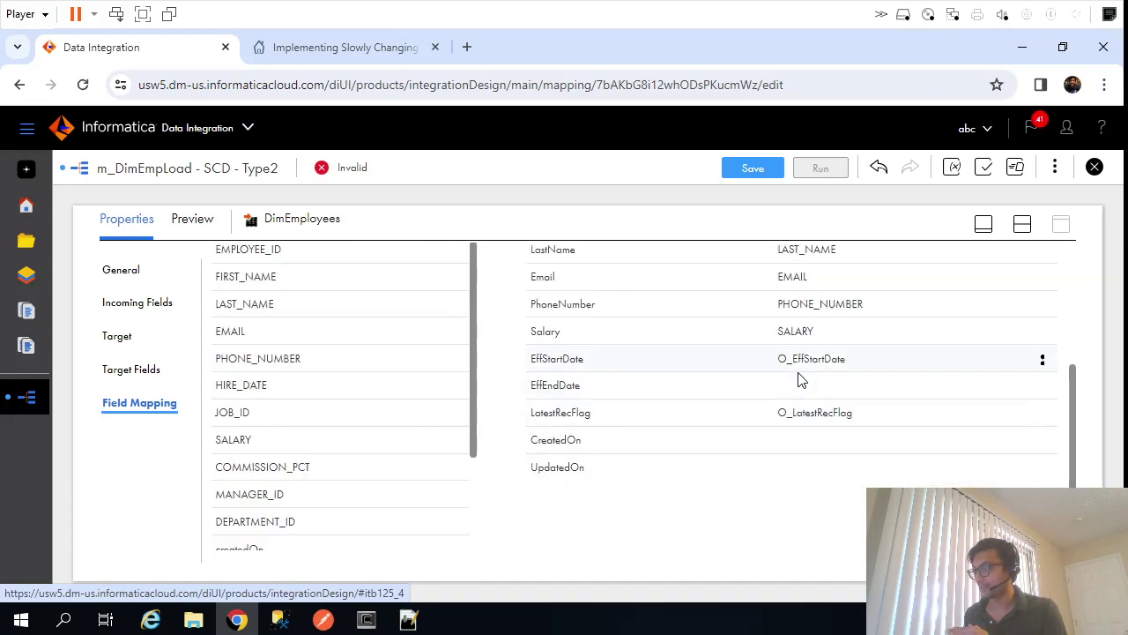
scroll(809, 516, "up", 2)
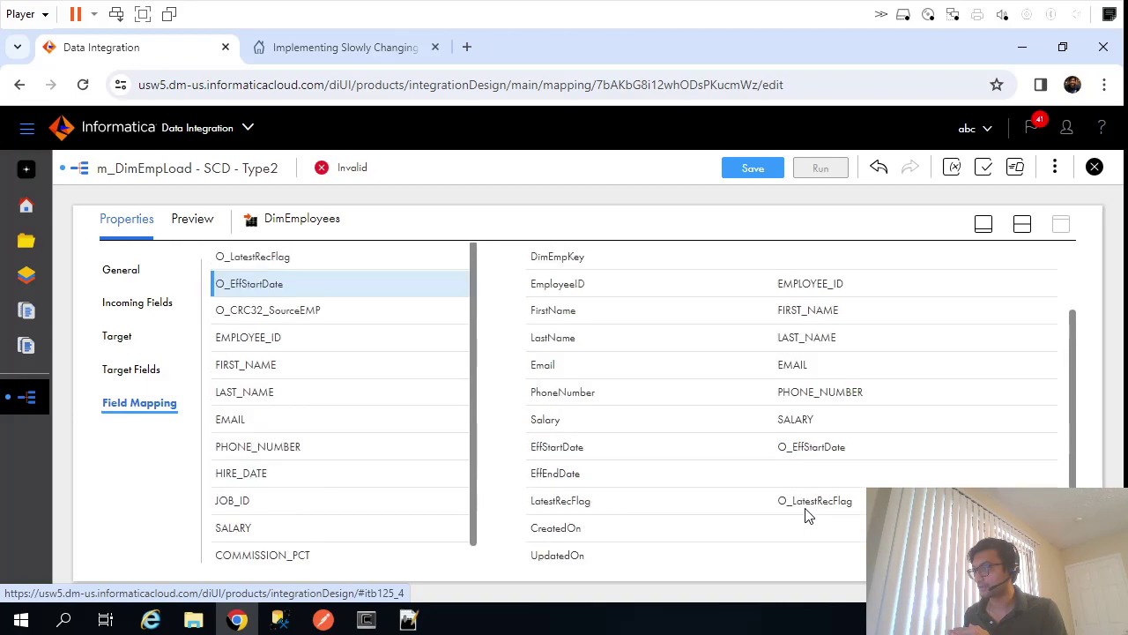
left_click(753, 169)
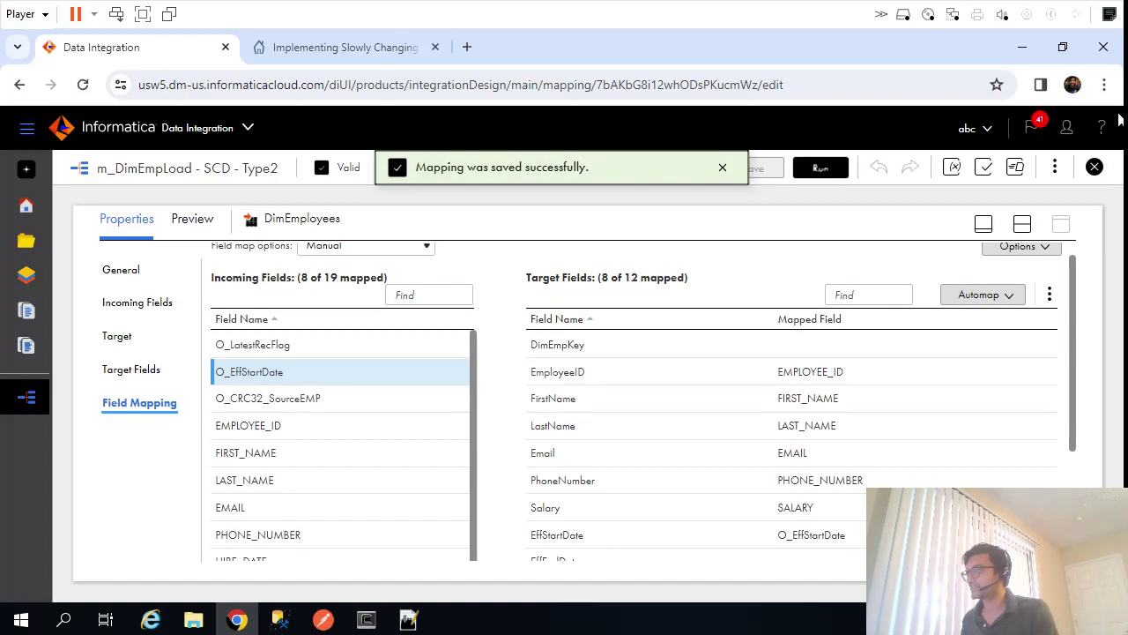
Bring back the design canvas, line up Expression3 and the DimEmployees target, and save the mapping
left_click(1023, 225)
left_click(846, 286)
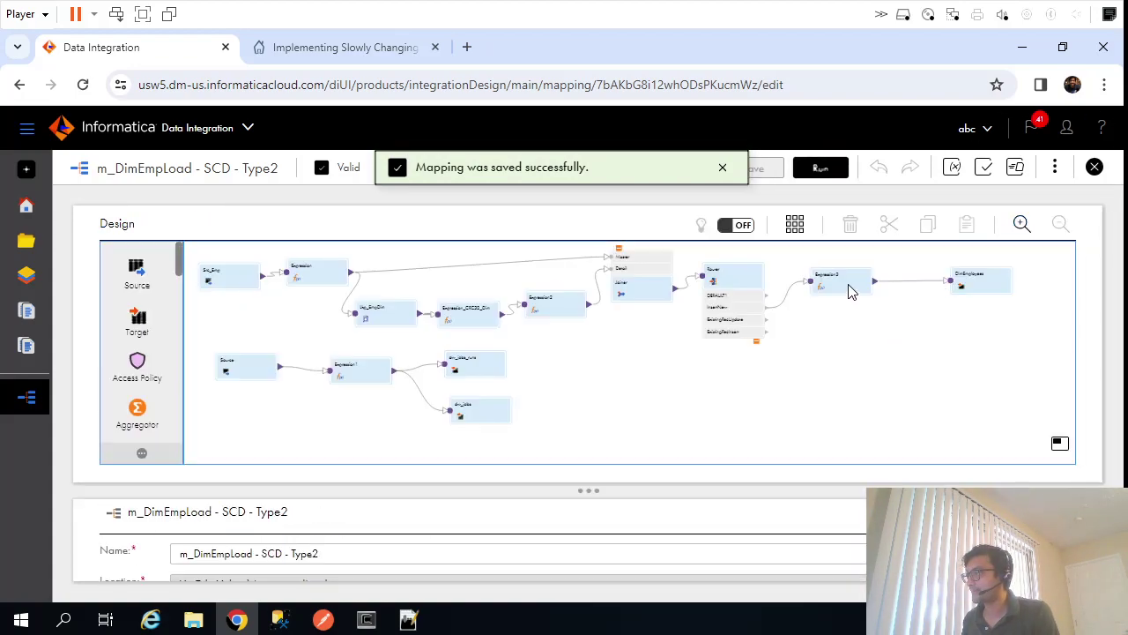
left_click_drag(855, 278, 861, 275)
left_click_drag(965, 291, 962, 281)
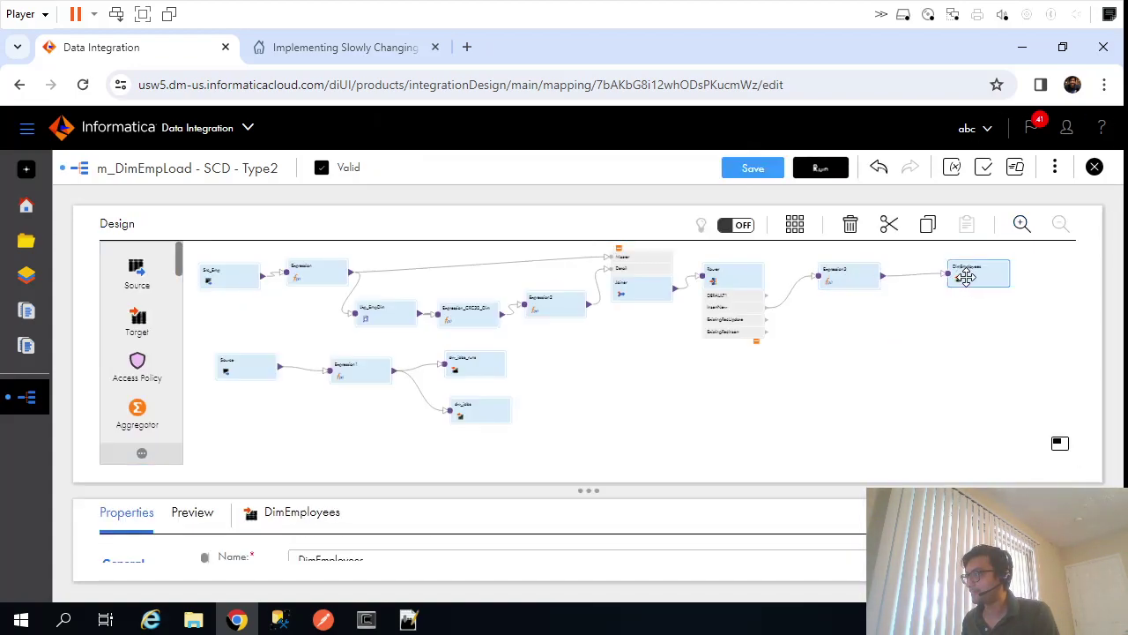
left_click(914, 342)
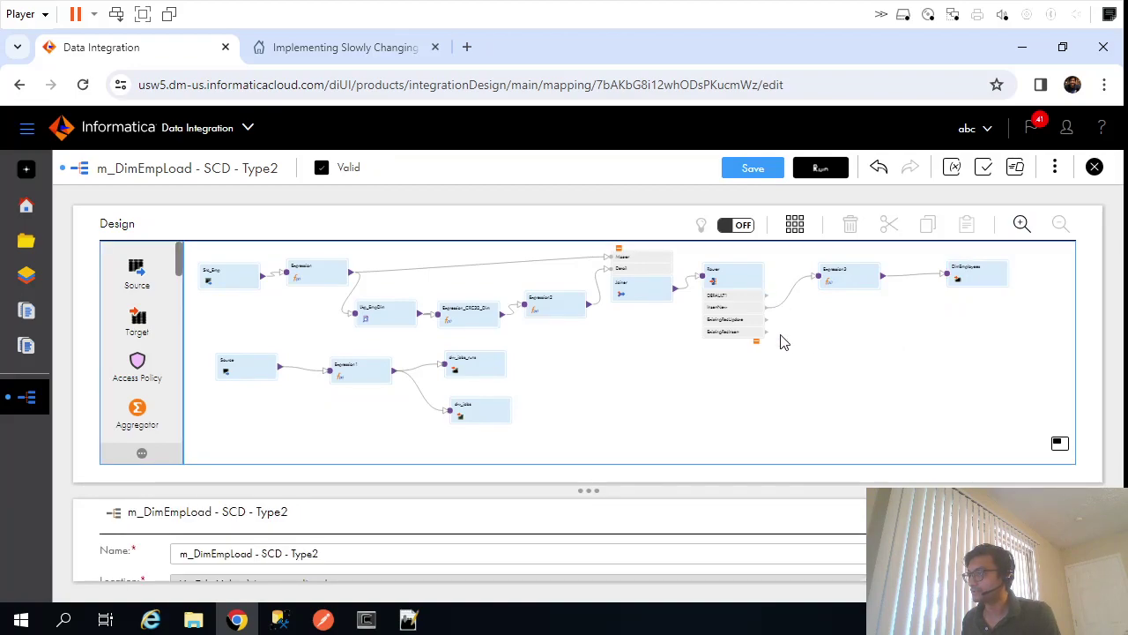
left_click(751, 168)
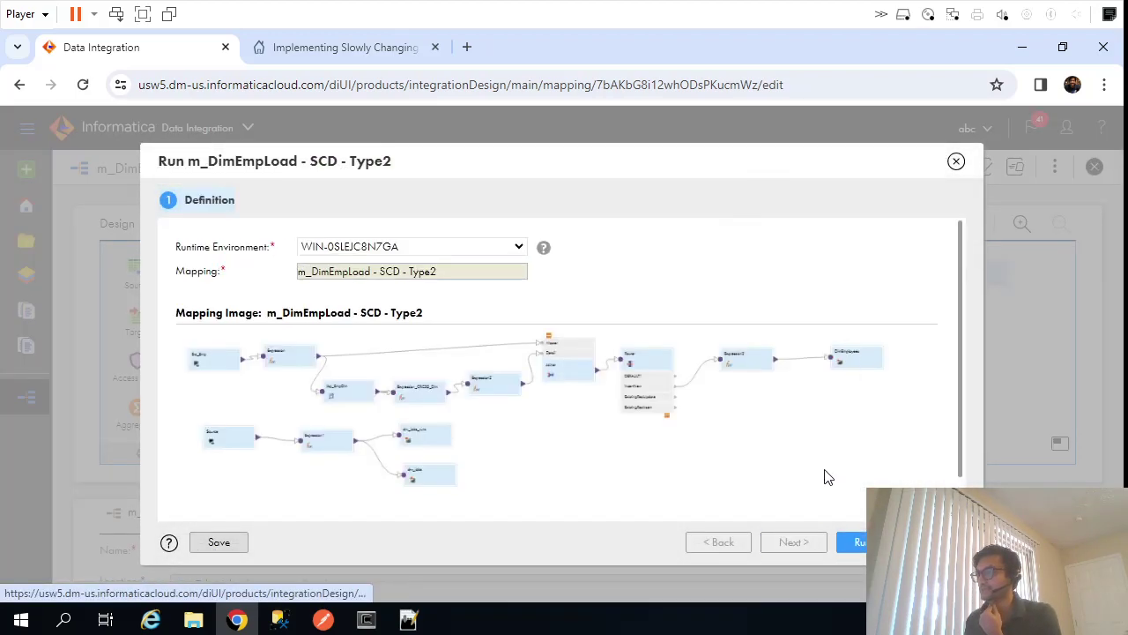
Run m_DimEmpLoad - SCD - Type2 on the WIN-0SLEJC8N7GA runtime environment and refresh the jobs list until the run finishes
left_click(860, 543)
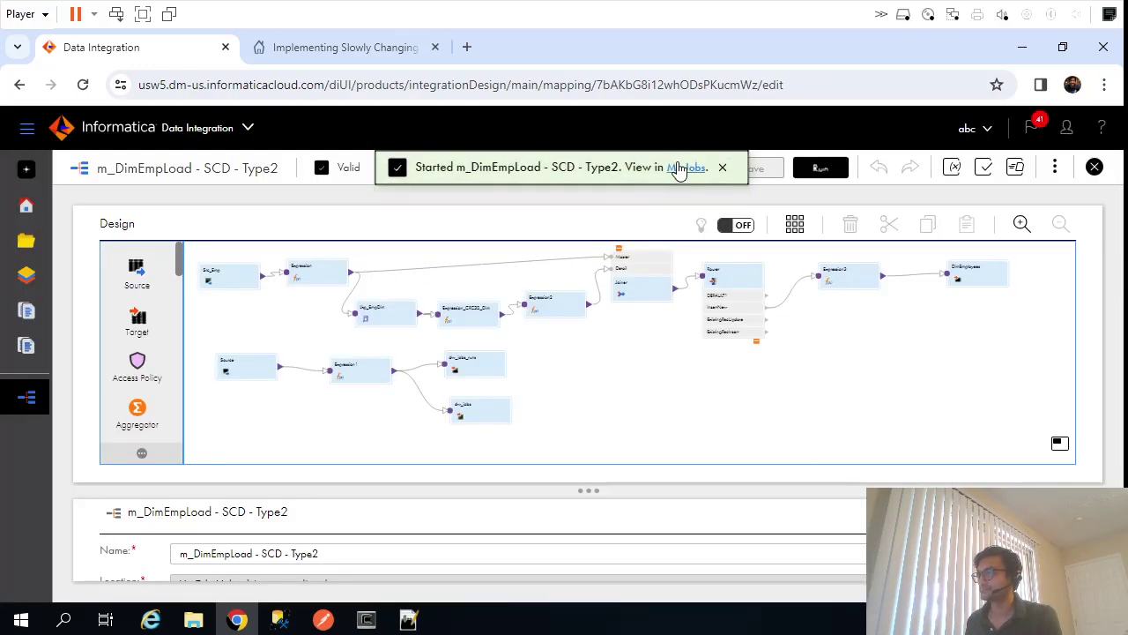
left_click(685, 167)
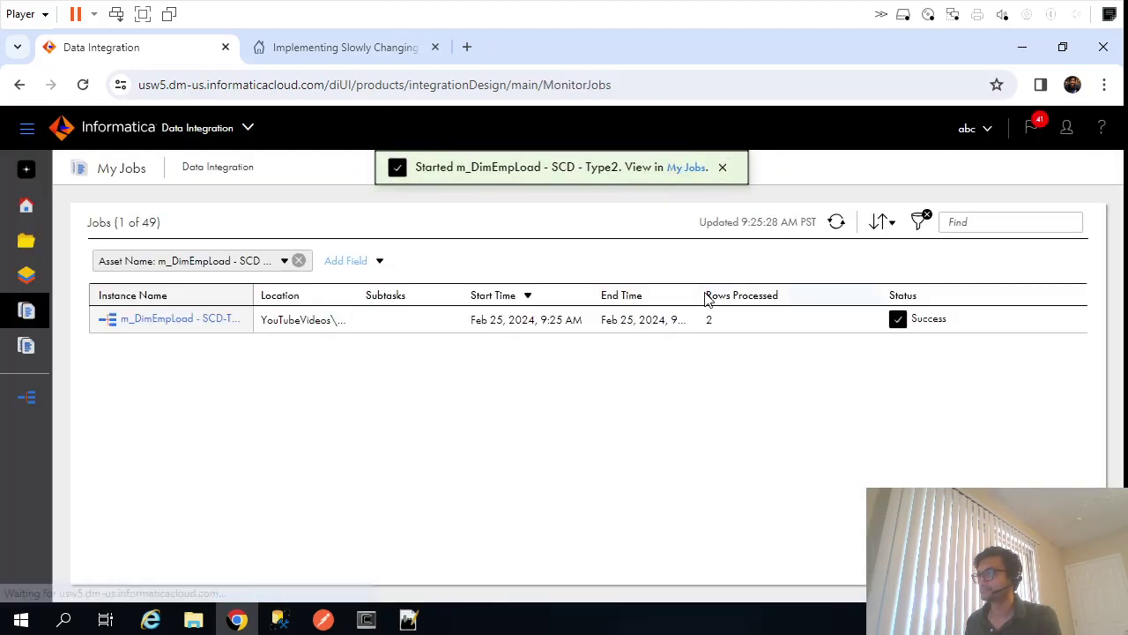
left_click(834, 223)
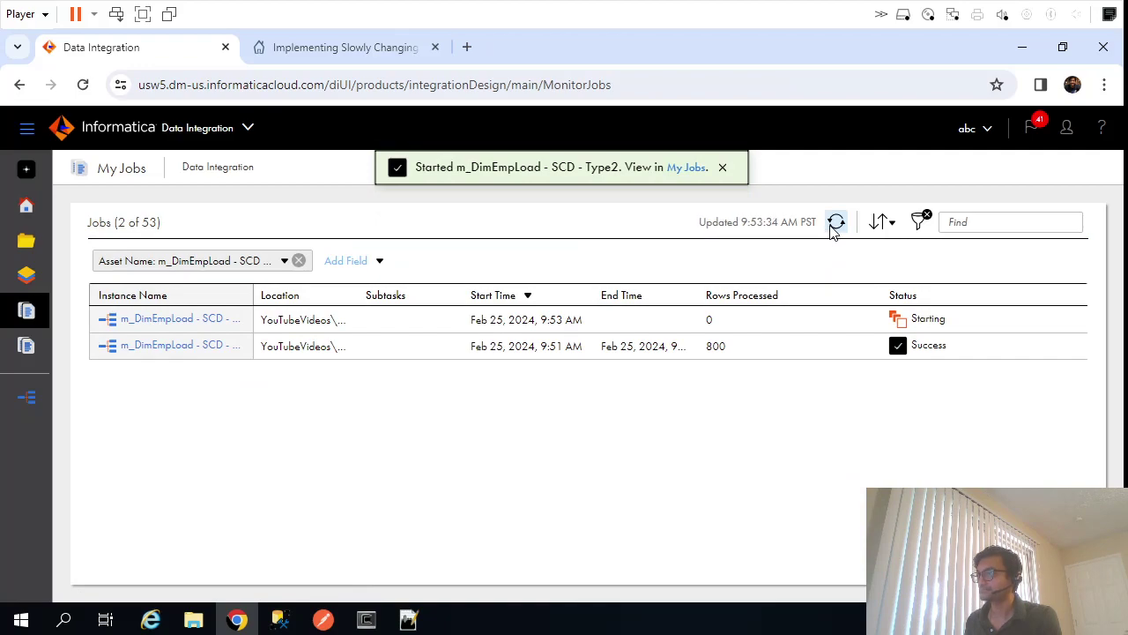
left_click(835, 229)
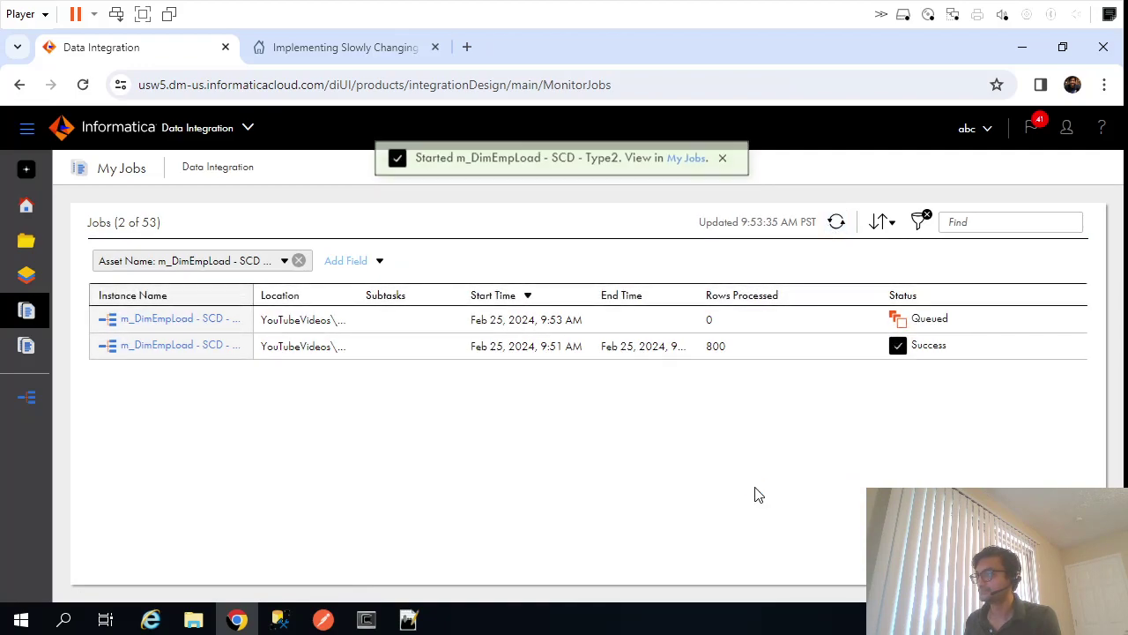
left_click(836, 225)
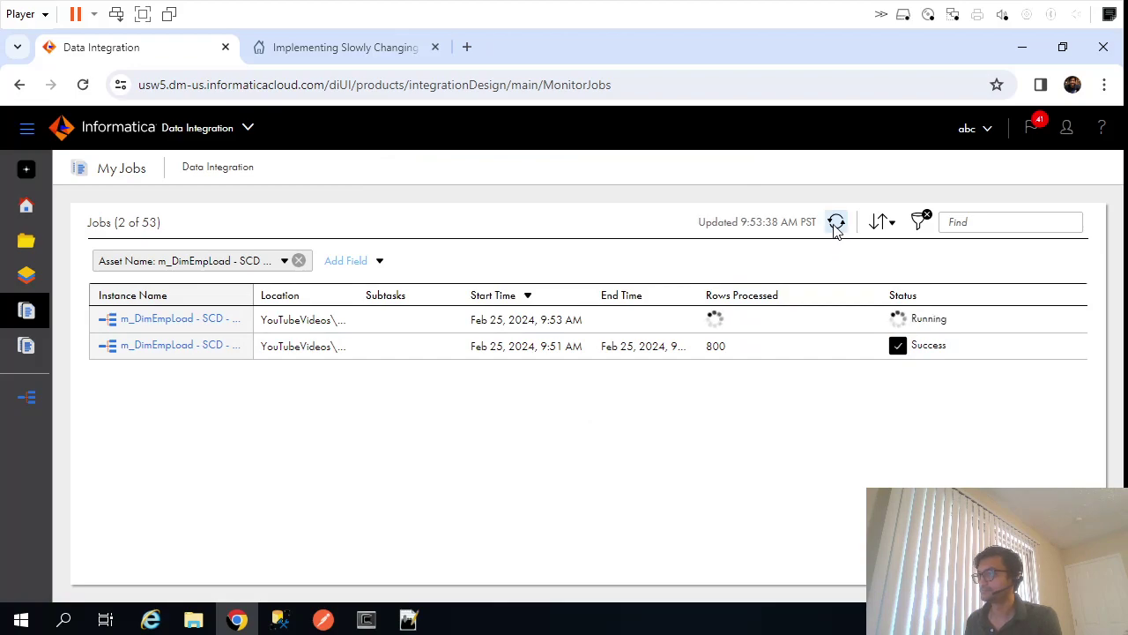
left_click(836, 225)
left_click(835, 224)
left_click(836, 222)
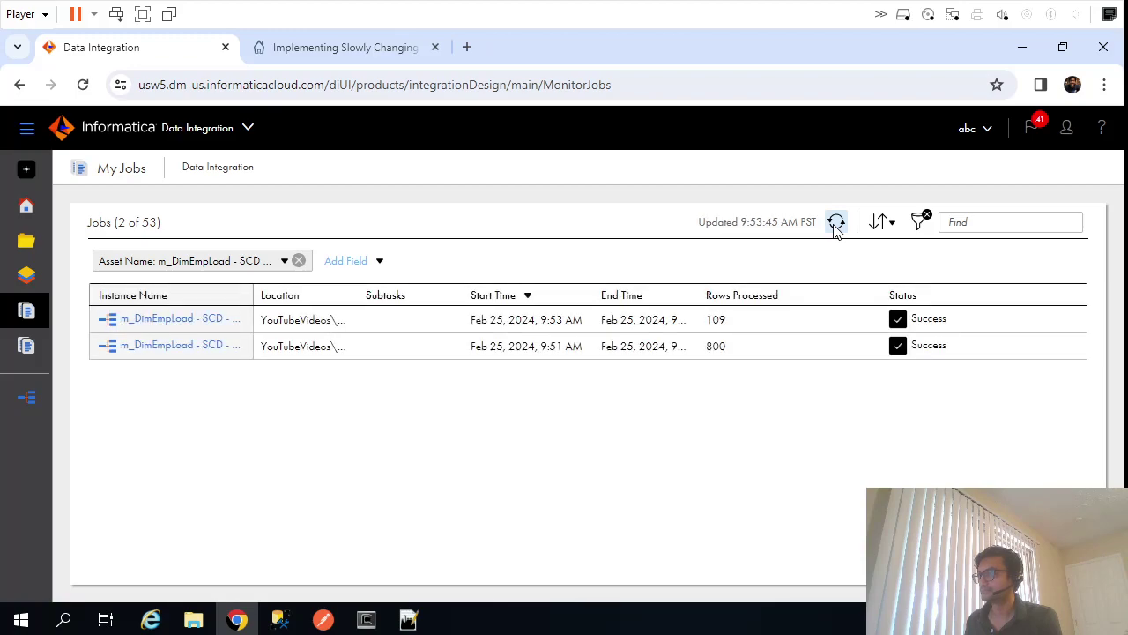
Switch to SQL Server Management Studio and run the select on dbo.DimEmployees without its EmployeeID filter
left_click(281, 619)
left_click_drag(194, 289, 52, 274)
key("F5")
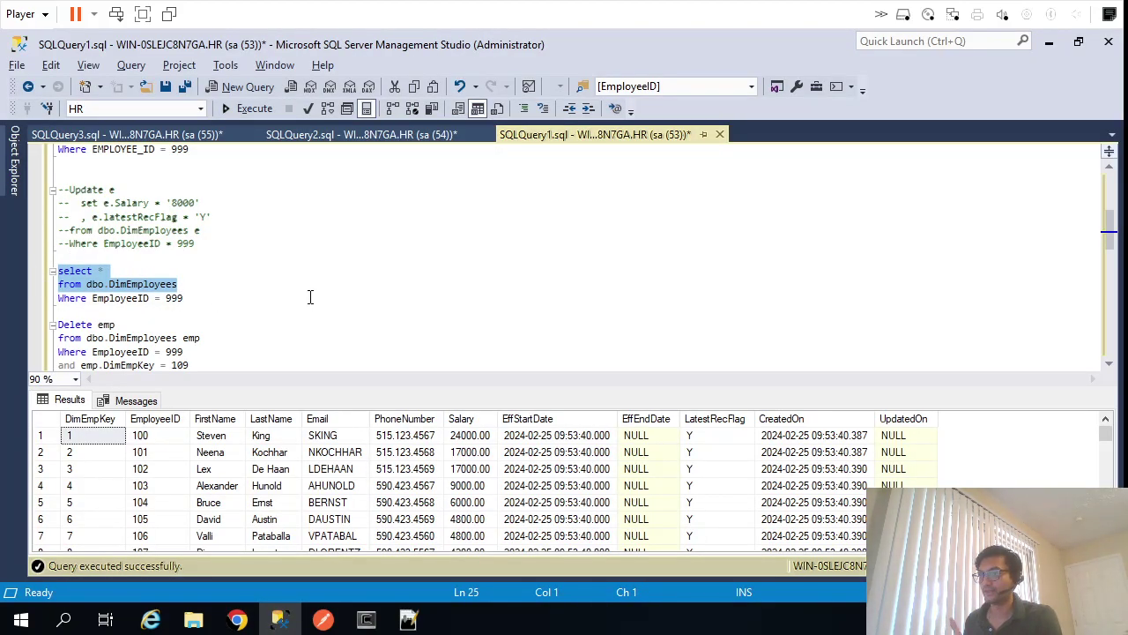
Run the dbo.DimEmployees select for EmployeeID = 999 and compare the row with the Type2 example in the Notepad++ notes
left_click(407, 619)
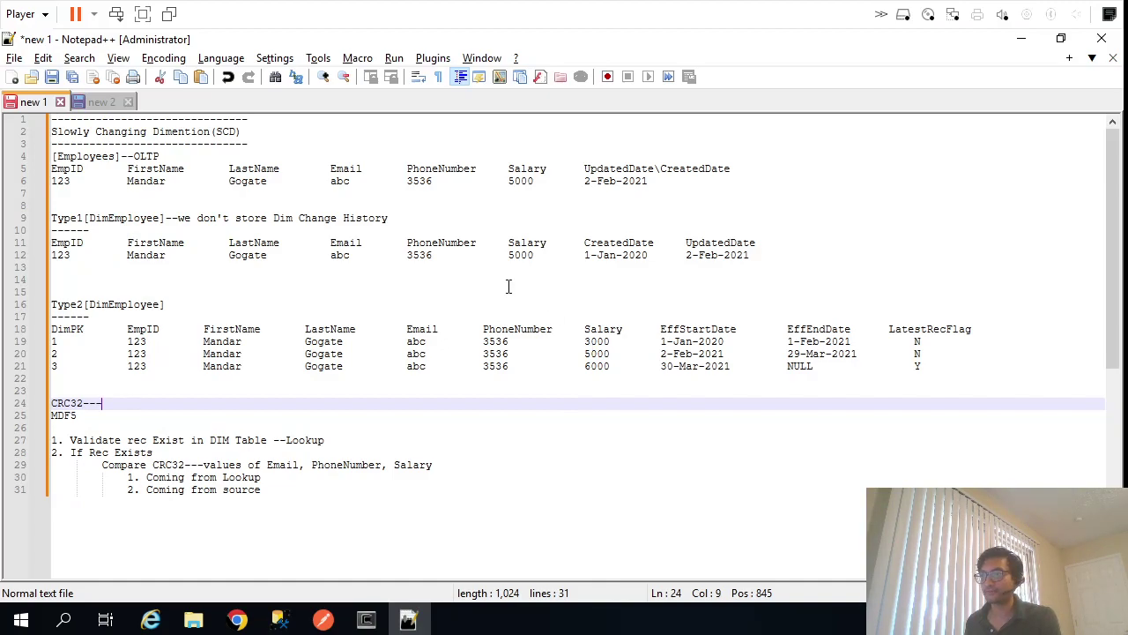
key("alt+Tab")
left_click_drag(334, 302, 58, 272)
key("F5")
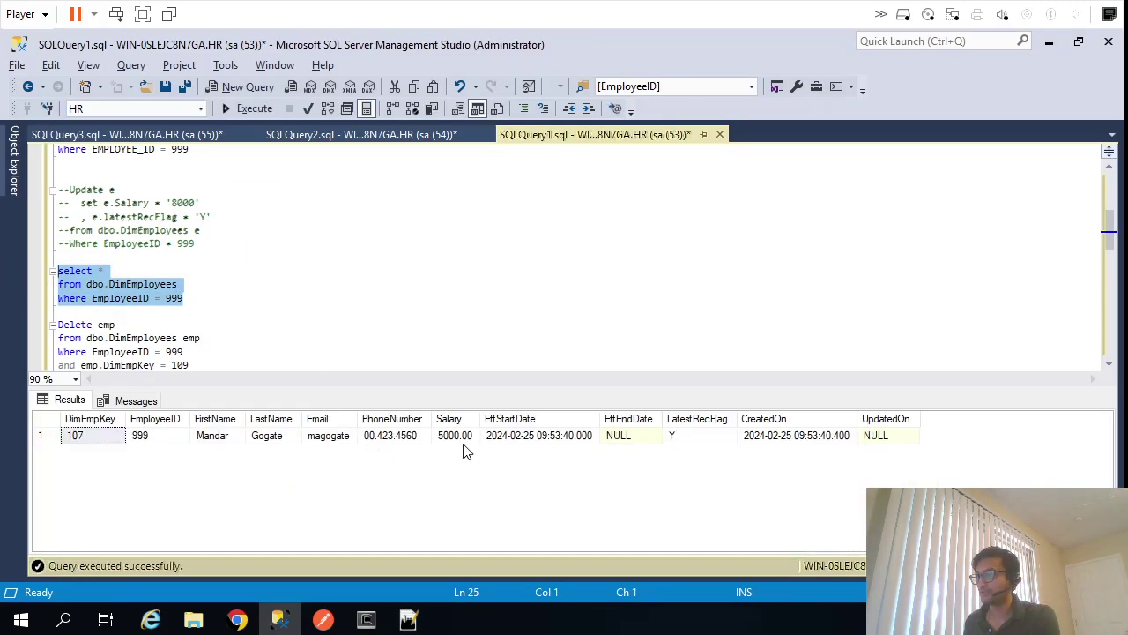
left_click(411, 619)
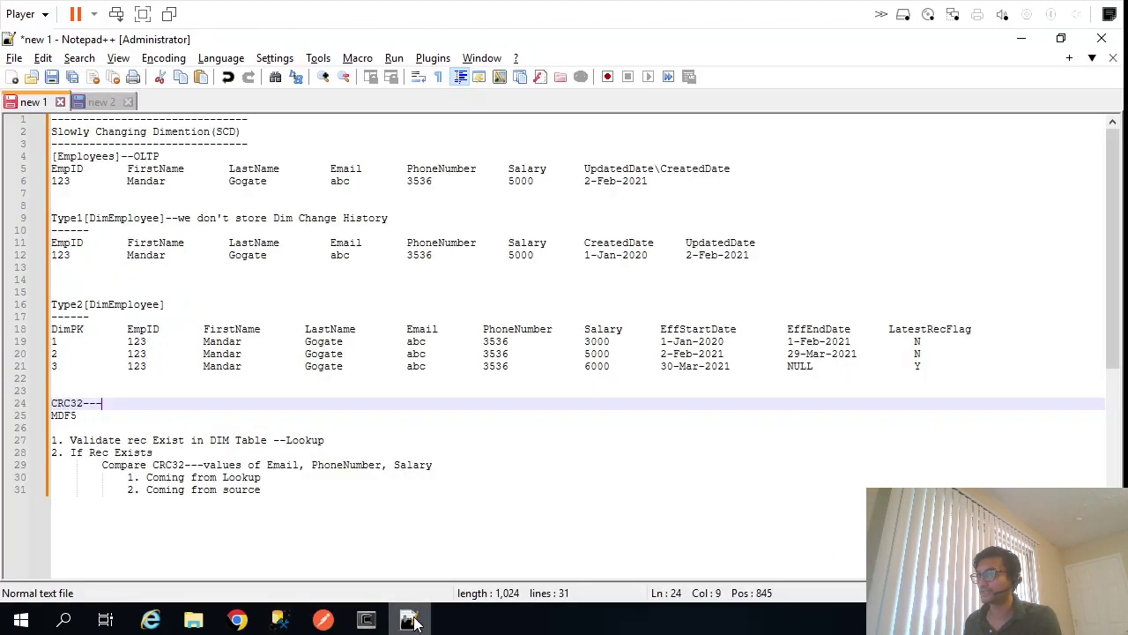
left_click(410, 621)
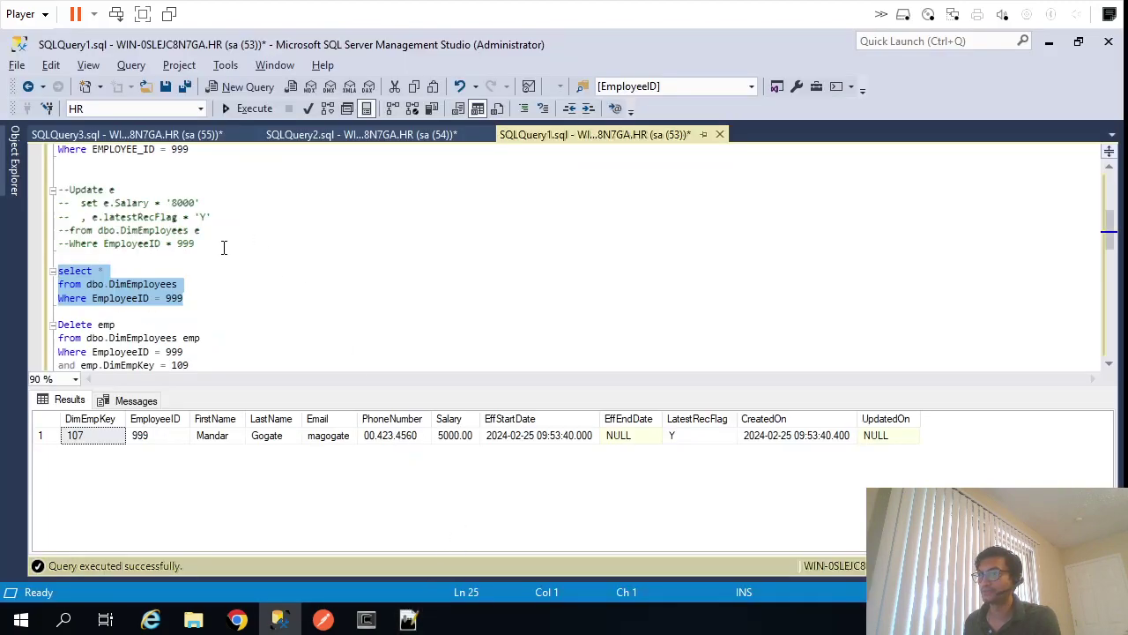
Uncomment the update statement for dbo.DimEmployees and set its Salary value to '6000'
left_click_drag(224, 248, 43, 191)
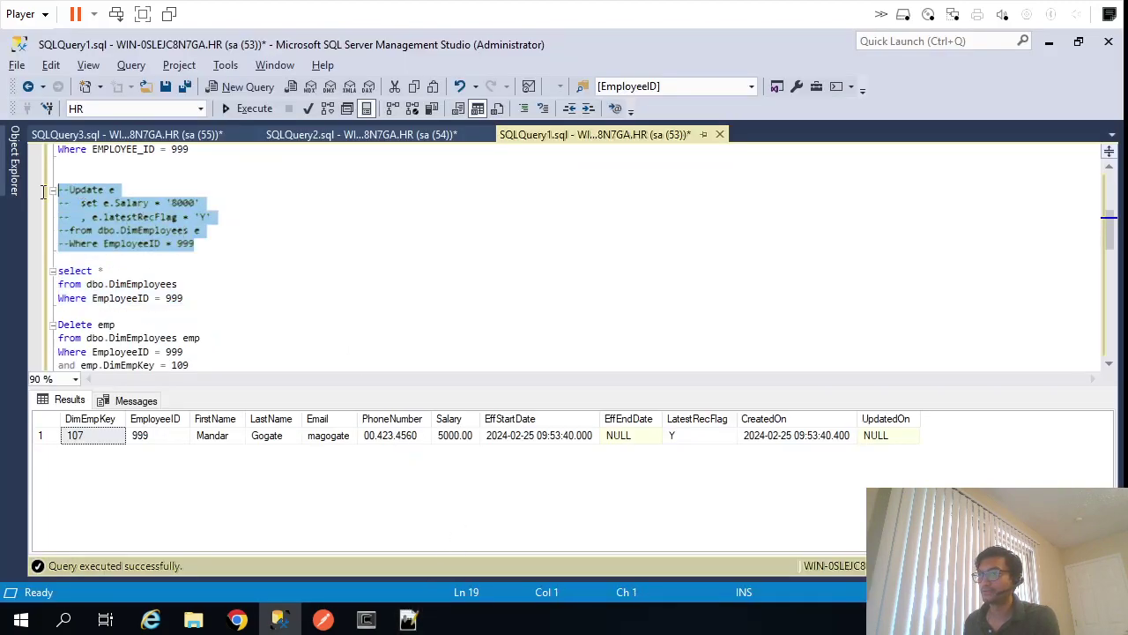
left_click(543, 110)
left_click(232, 255)
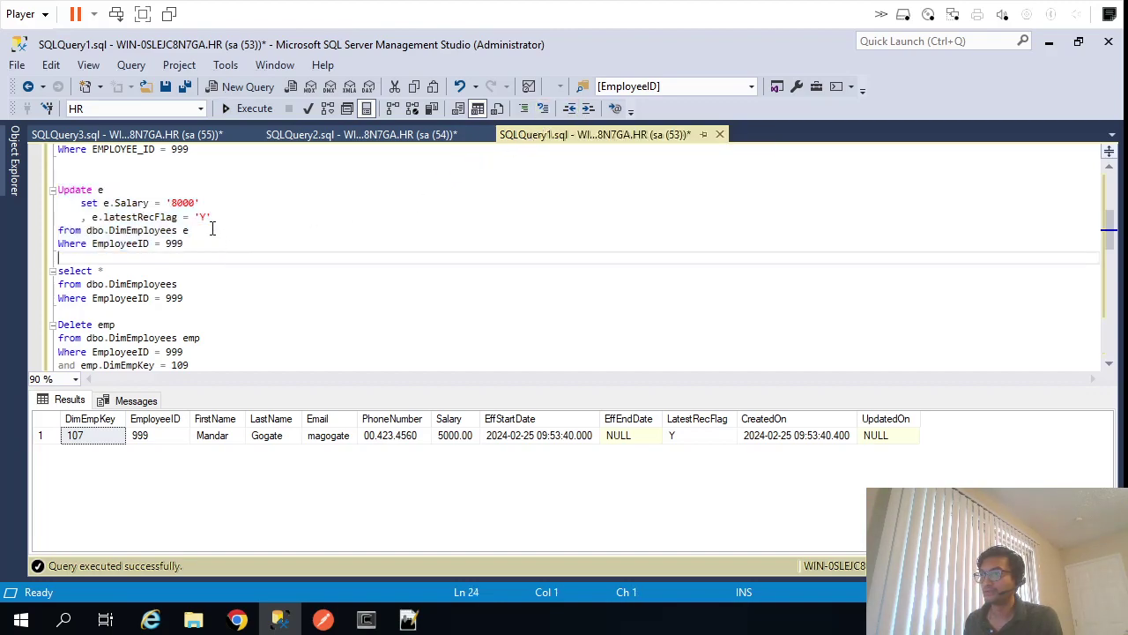
double_click(180, 203)
type("6")
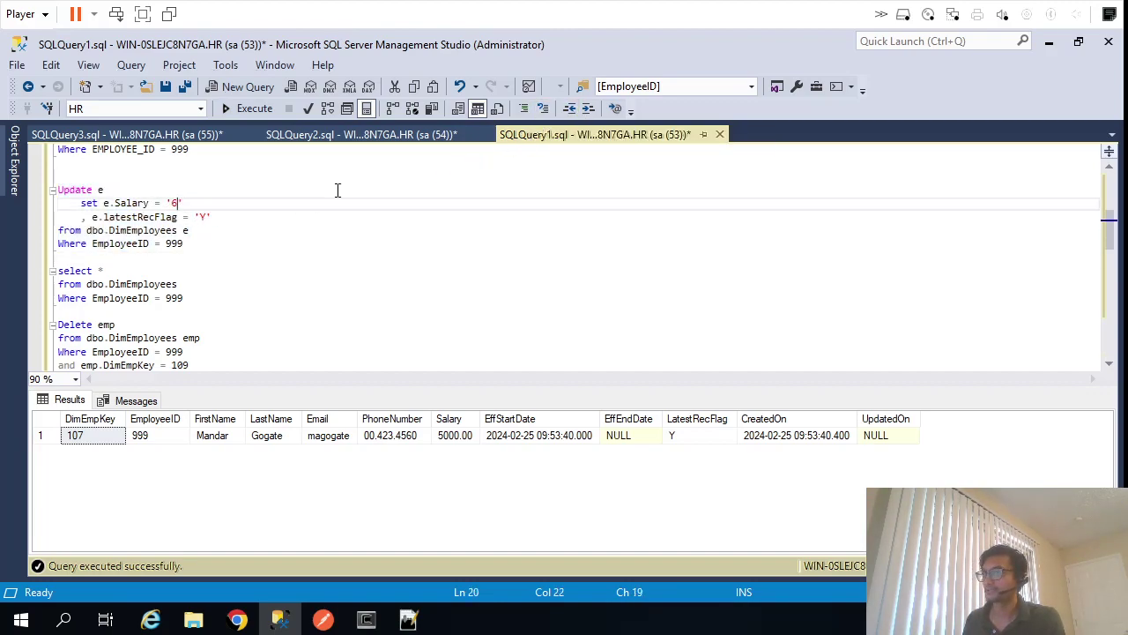
Comment out the whole dbo.DimEmployees update statement again
left_click_drag(202, 253, 37, 193)
left_click(275, 248)
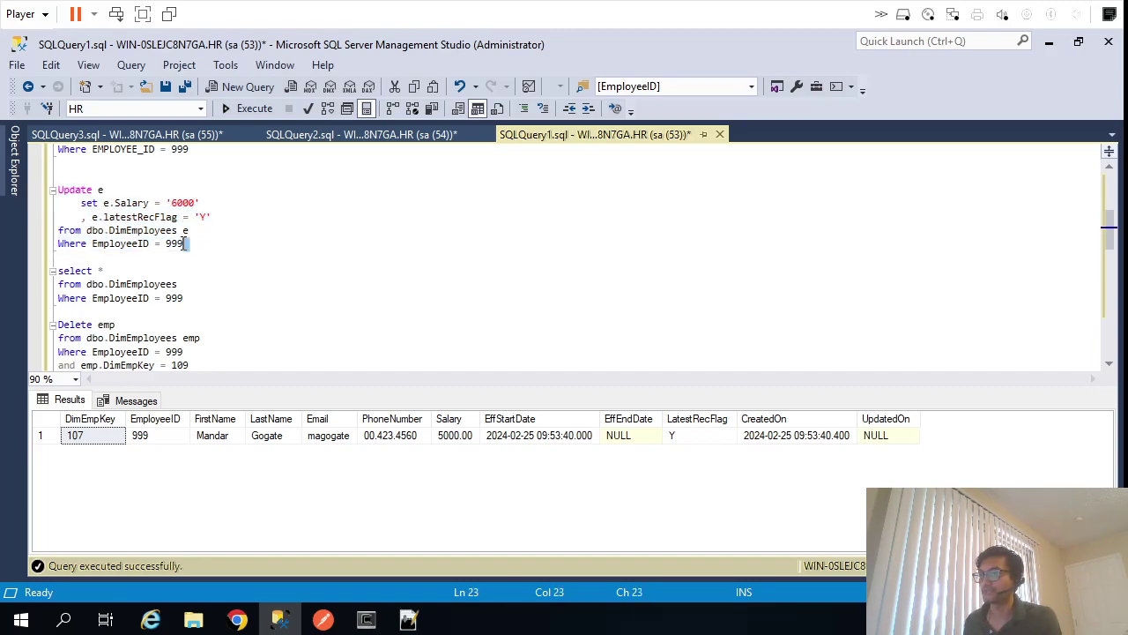
left_click_drag(196, 254, 49, 193)
left_click(525, 108)
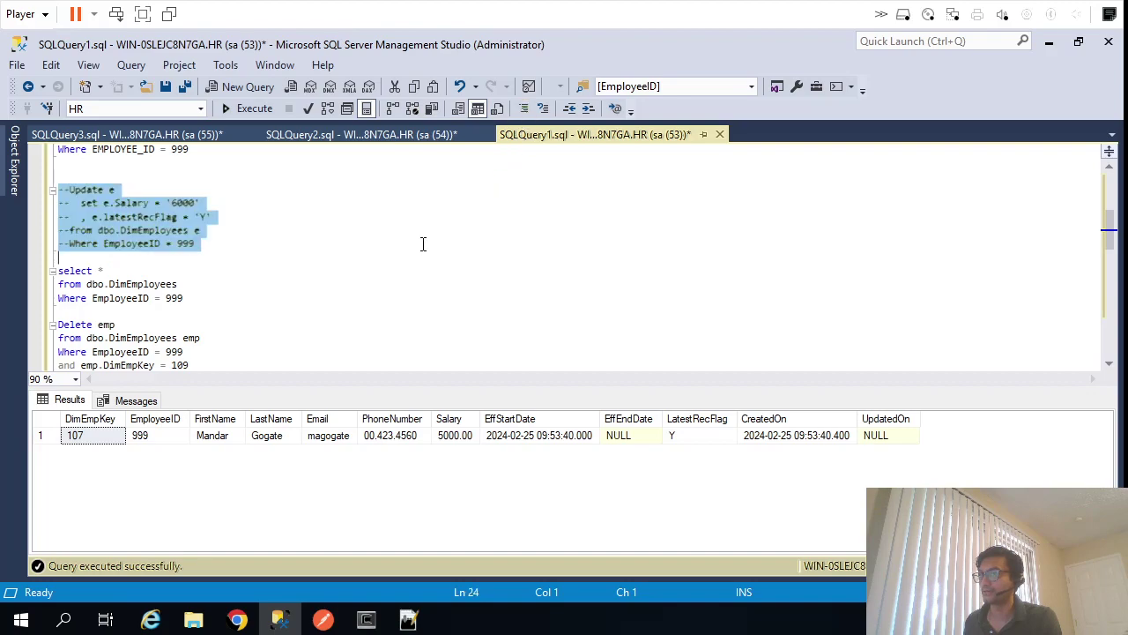
Set SALARY to 6000 in the dbo.EMPLOYEES update statement for EMPLOYEE_ID = 999 and execute it
scroll(423, 243, "up", 2)
left_click_drag(221, 234, 35, 178)
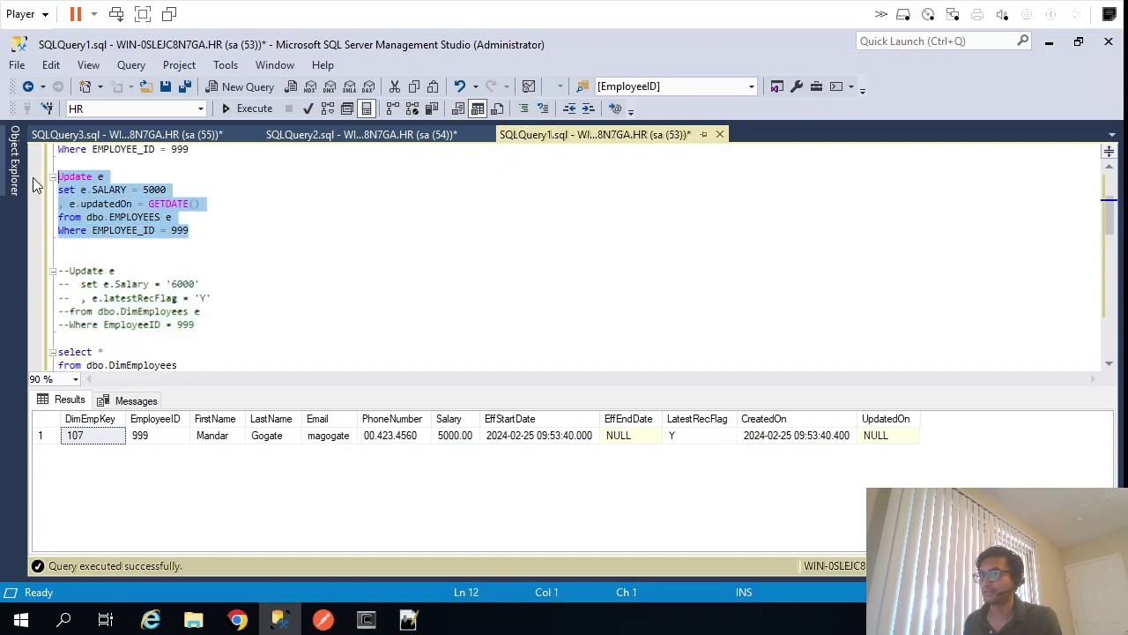
double_click(157, 191)
type("6")
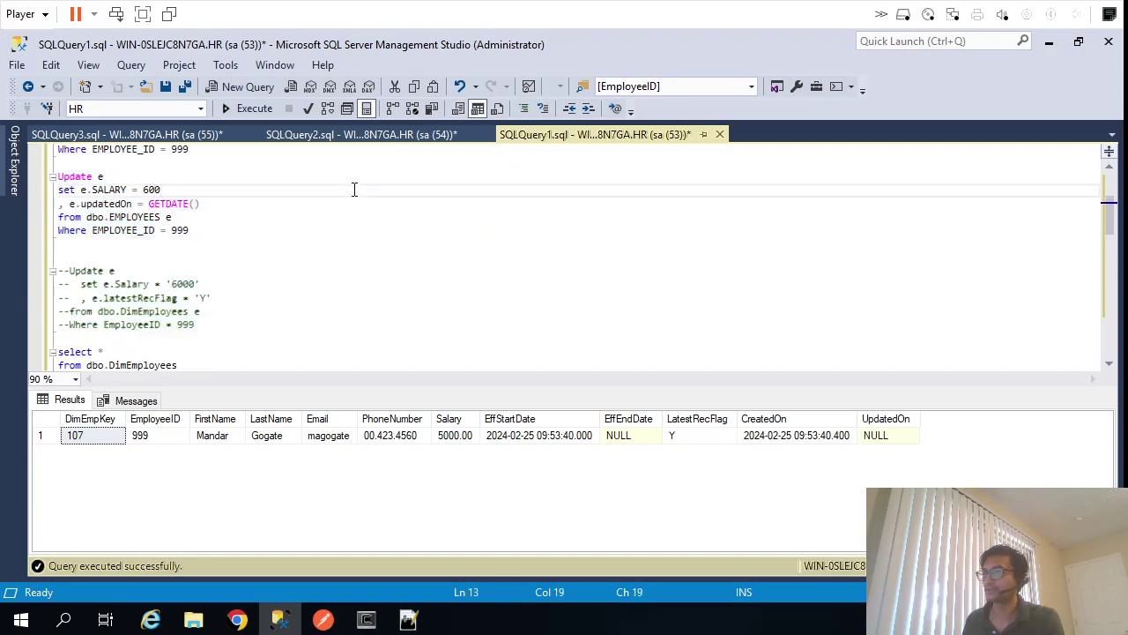
left_click_drag(204, 231, 56, 177)
left_click(249, 110)
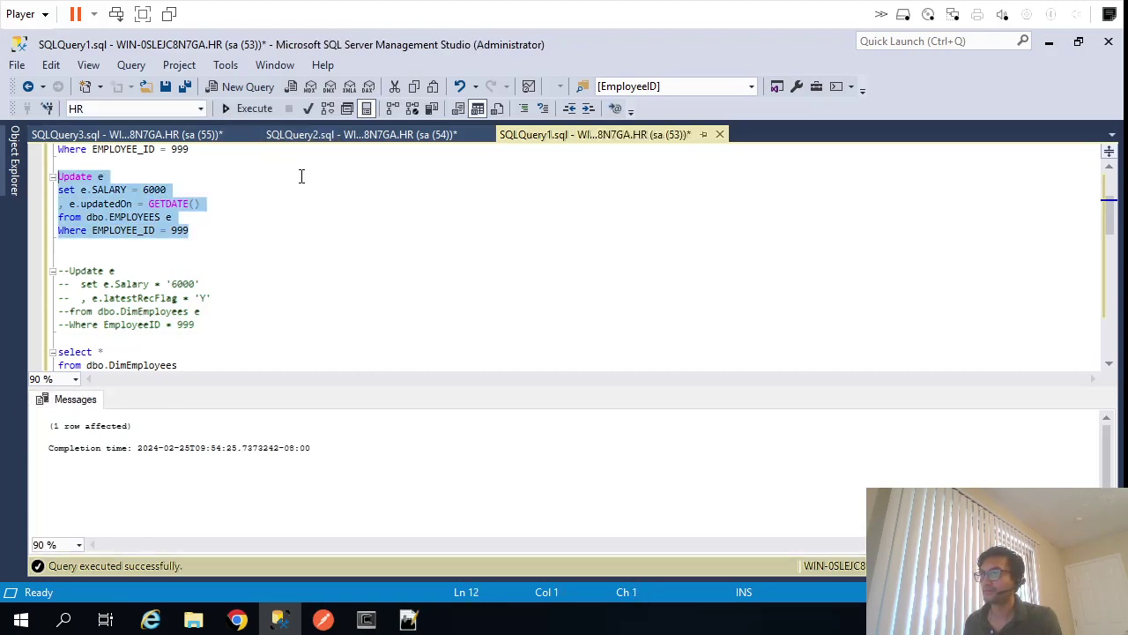
Run the dbo.EMPLOYEES query that filters on lastSuccessfulExeDate to check the salary change for employee 999
scroll(217, 222, "up", 3)
left_click_drag(137, 221, 41, 150)
left_click(247, 109)
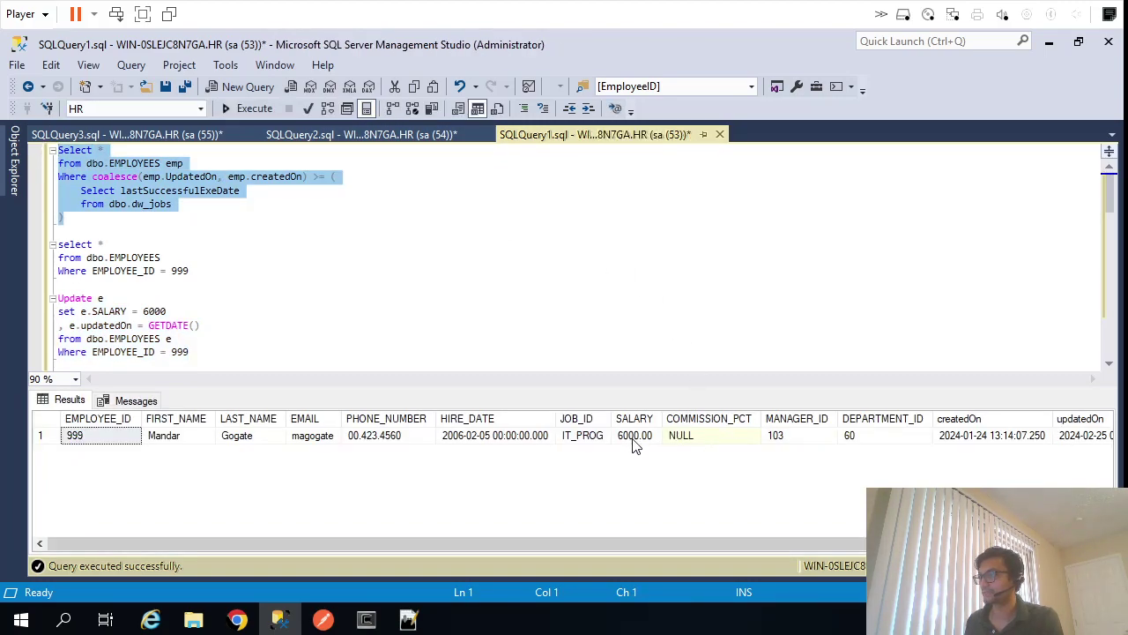
Run the dbo.DimEmployees query for EmployeeID 999 to check its dimension record, and consult the SCD notes in Notepad++
left_click(479, 301)
scroll(479, 301, "down", 2)
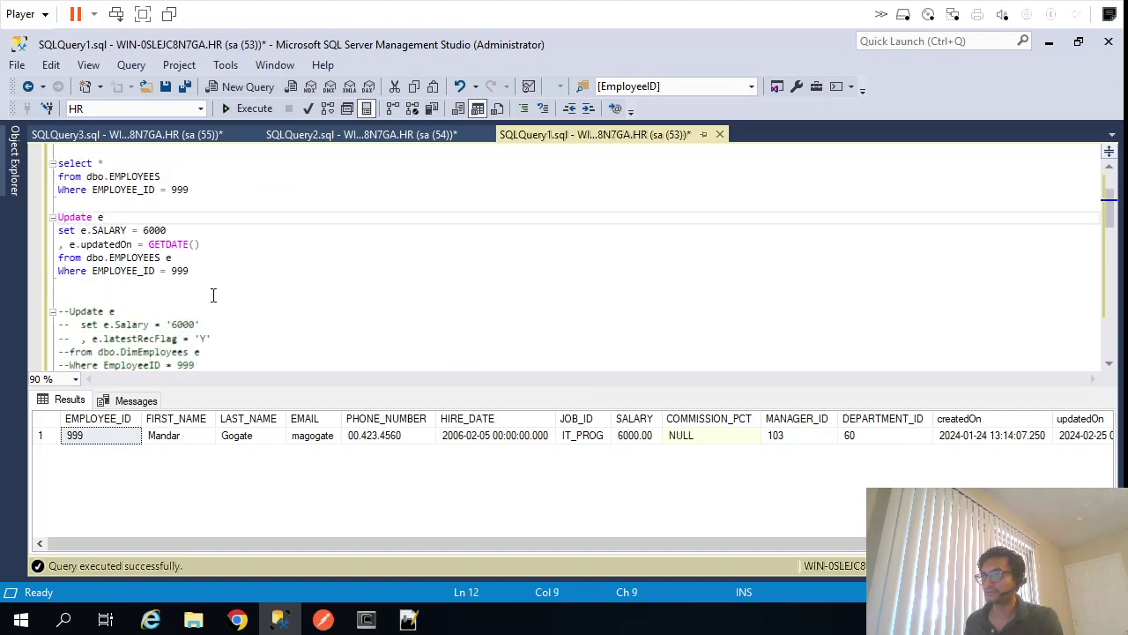
scroll(233, 286, "down", 2)
scroll(228, 290, "up", 3)
scroll(220, 293, "down", 3)
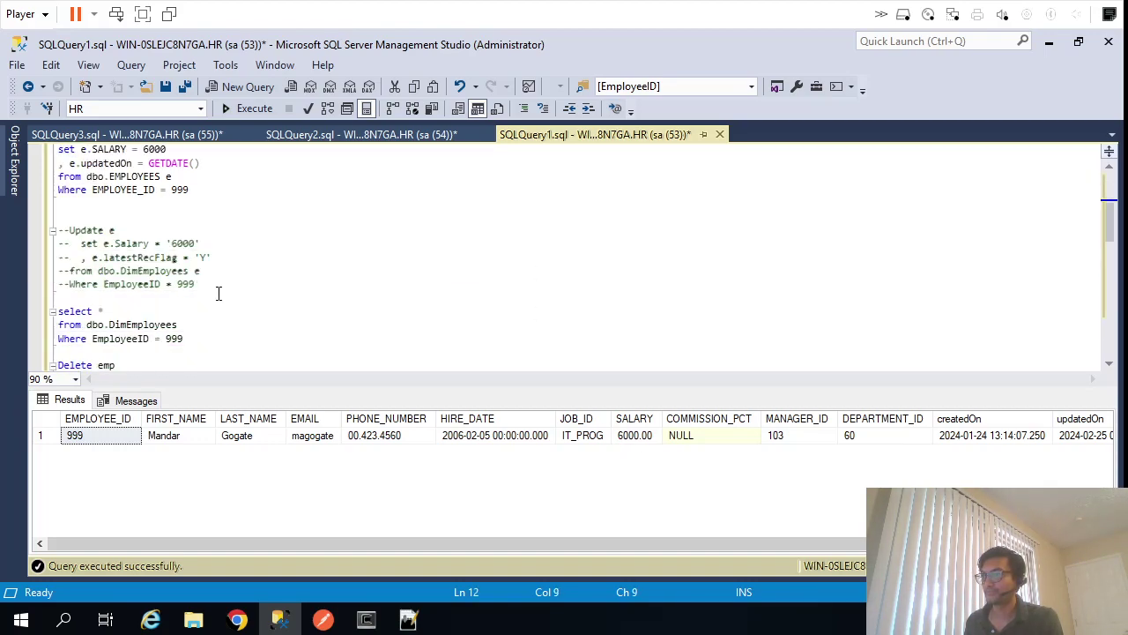
left_click_drag(201, 340, 37, 315)
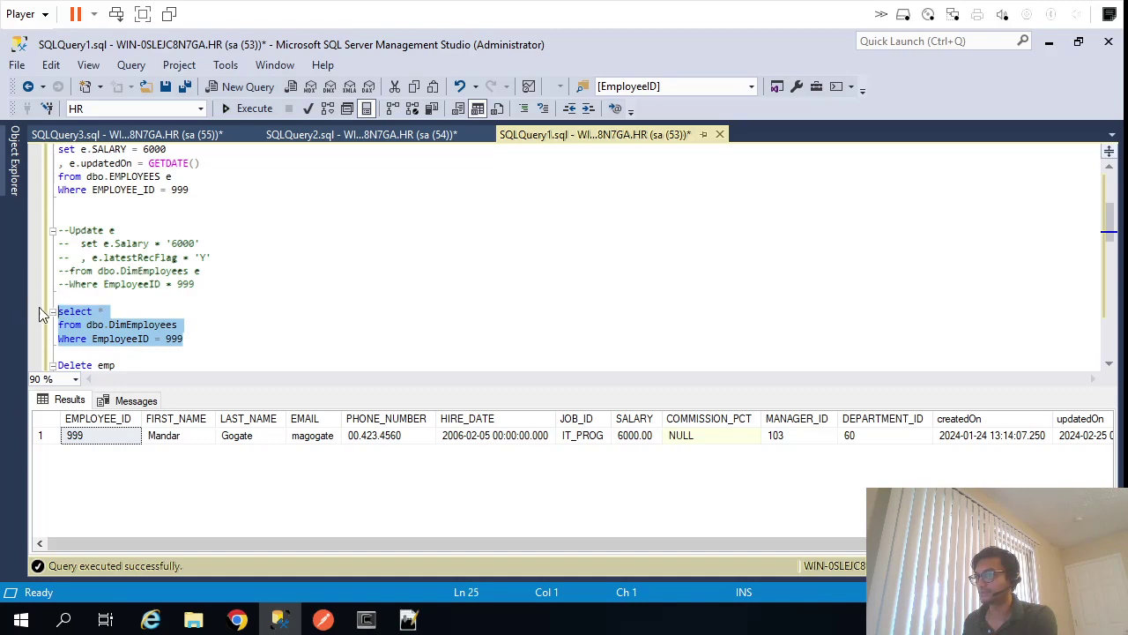
key("F5")
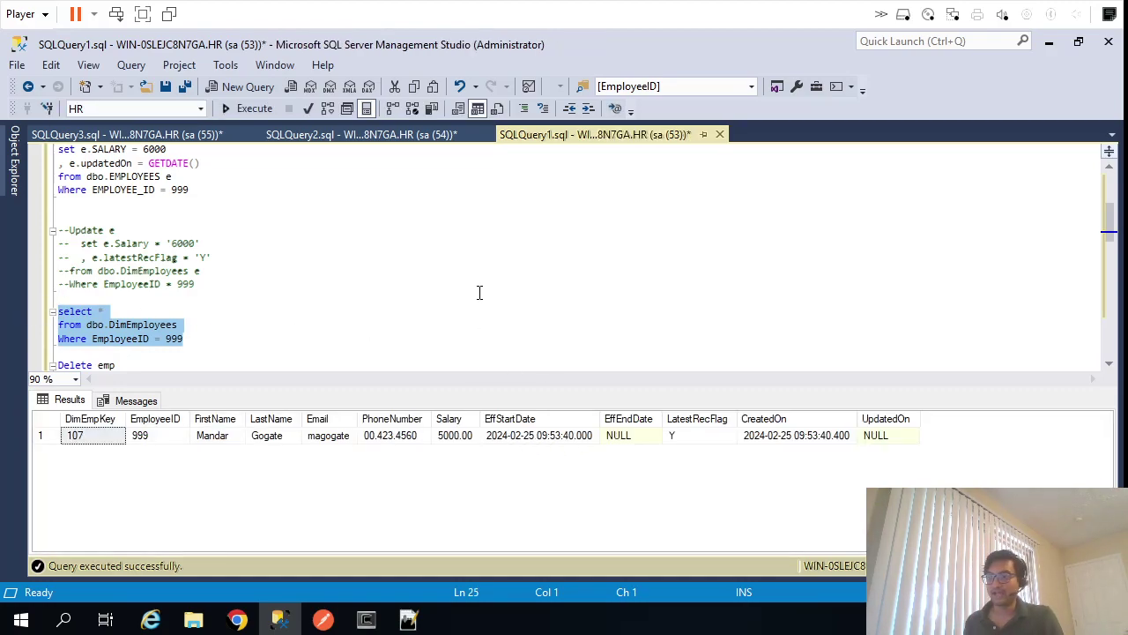
left_click(408, 620)
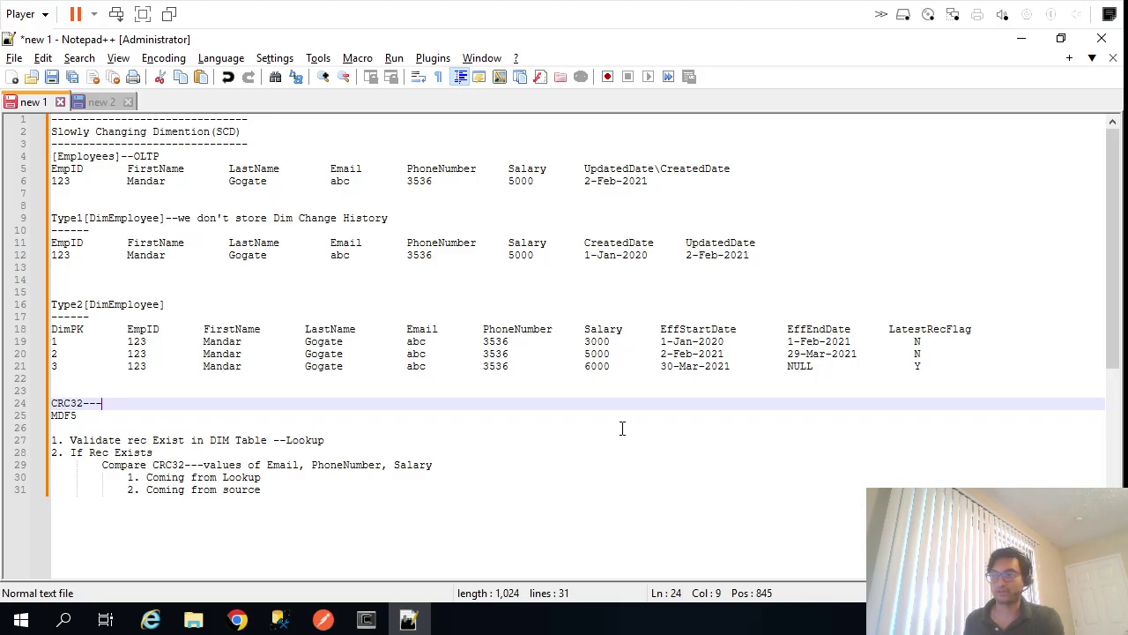
key("alt+Tab")
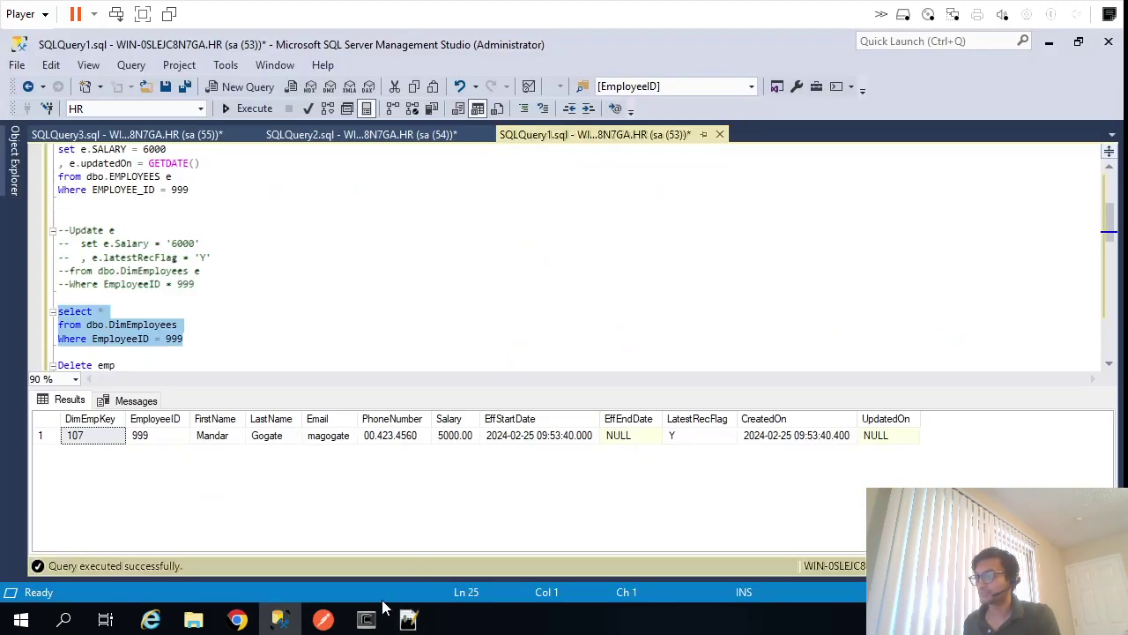
Switch to the m_DimEmpLoad - SCD - Type2 mapping in Chrome and add two Target transformations, stacked below the DimEmployees target
left_click(238, 620)
left_click(29, 401)
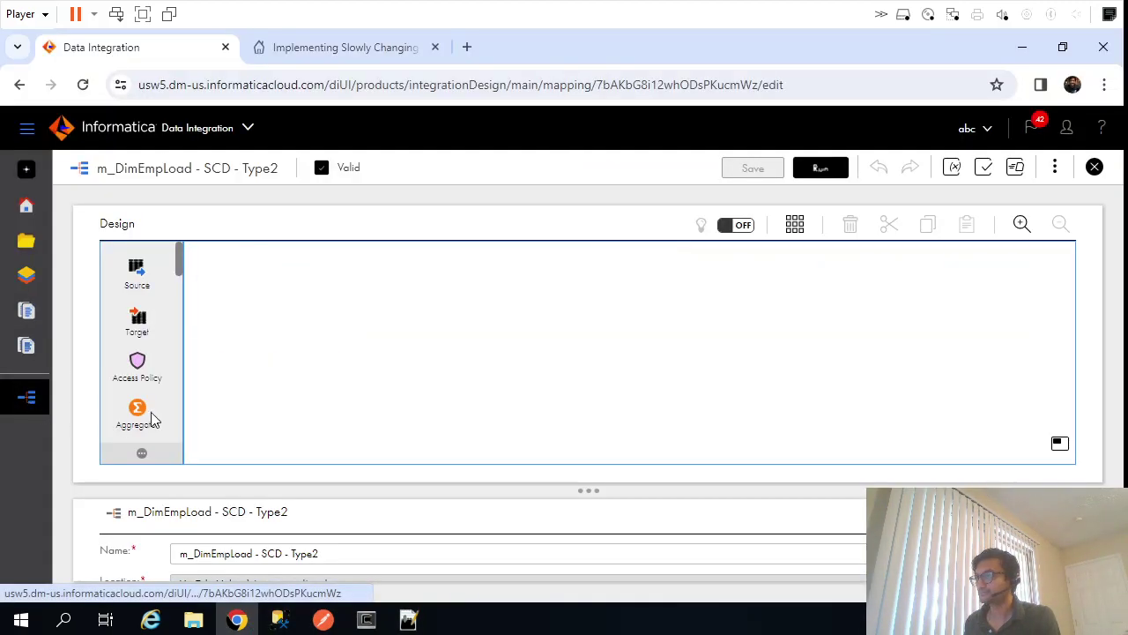
left_click_drag(138, 323, 908, 325)
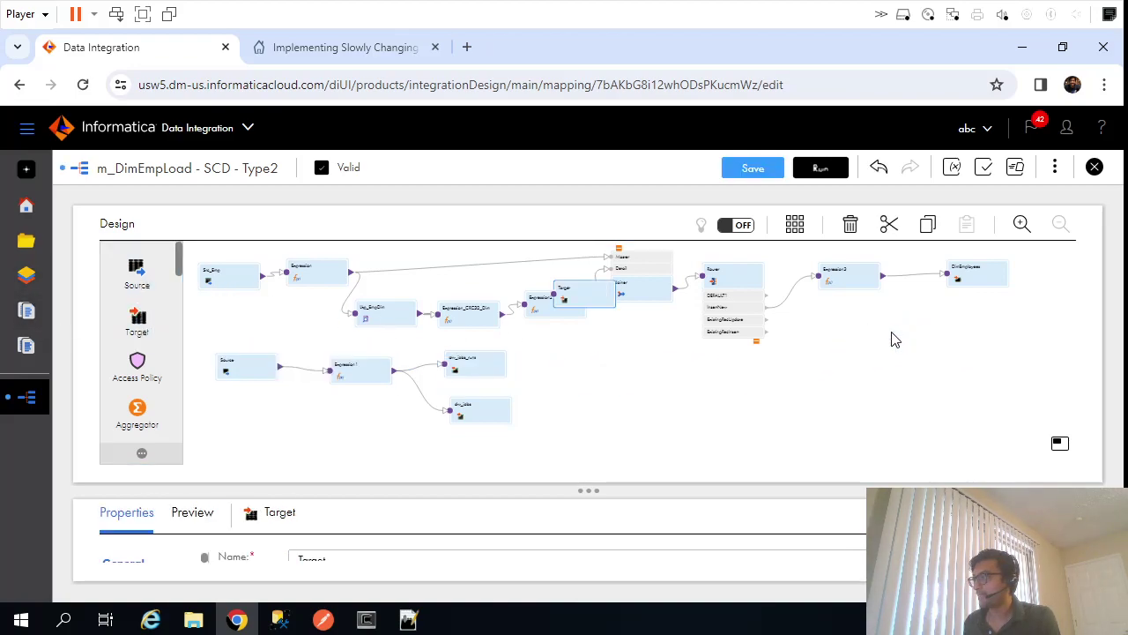
left_click_drag(582, 294, 970, 337)
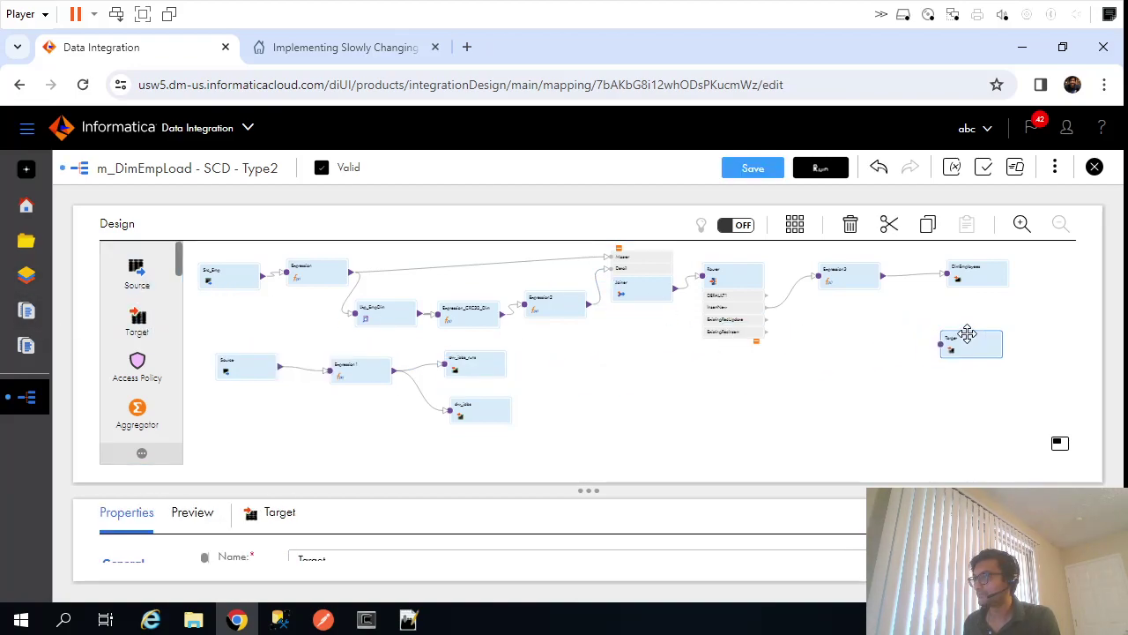
left_click(859, 383)
left_click_drag(141, 321, 841, 385)
left_click_drag(549, 327, 934, 388)
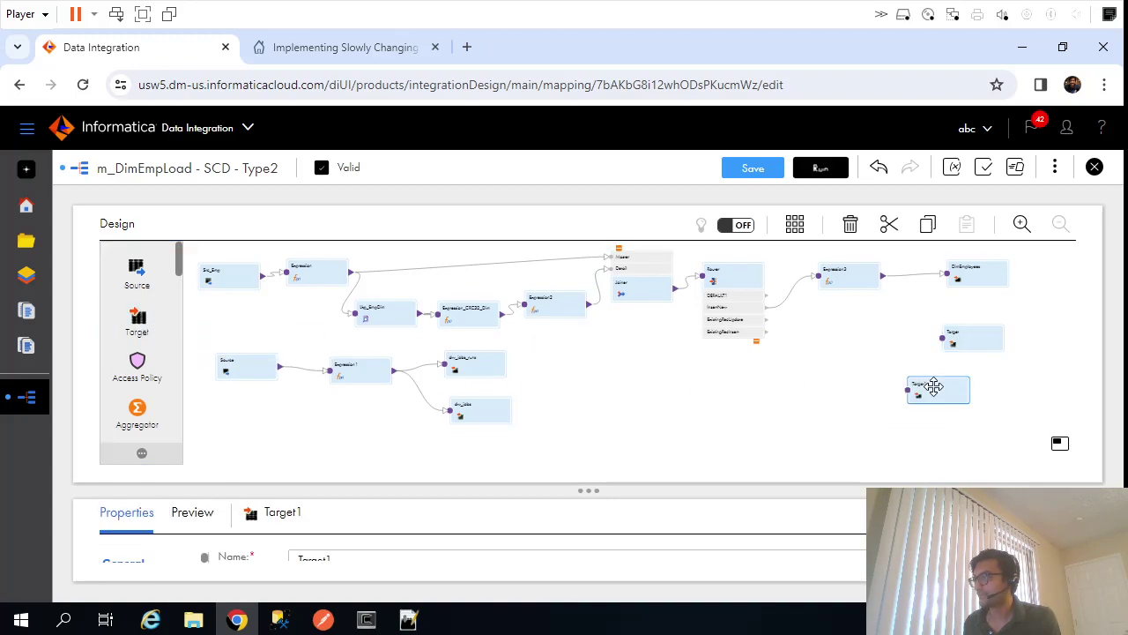
left_click_drag(961, 338, 958, 327)
left_click_drag(943, 385, 978, 376)
left_click_drag(964, 327, 966, 325)
Link the Router's ExistingRecUpdate group to Target and its ExistingRecInsert group to Target1
left_click(1022, 224)
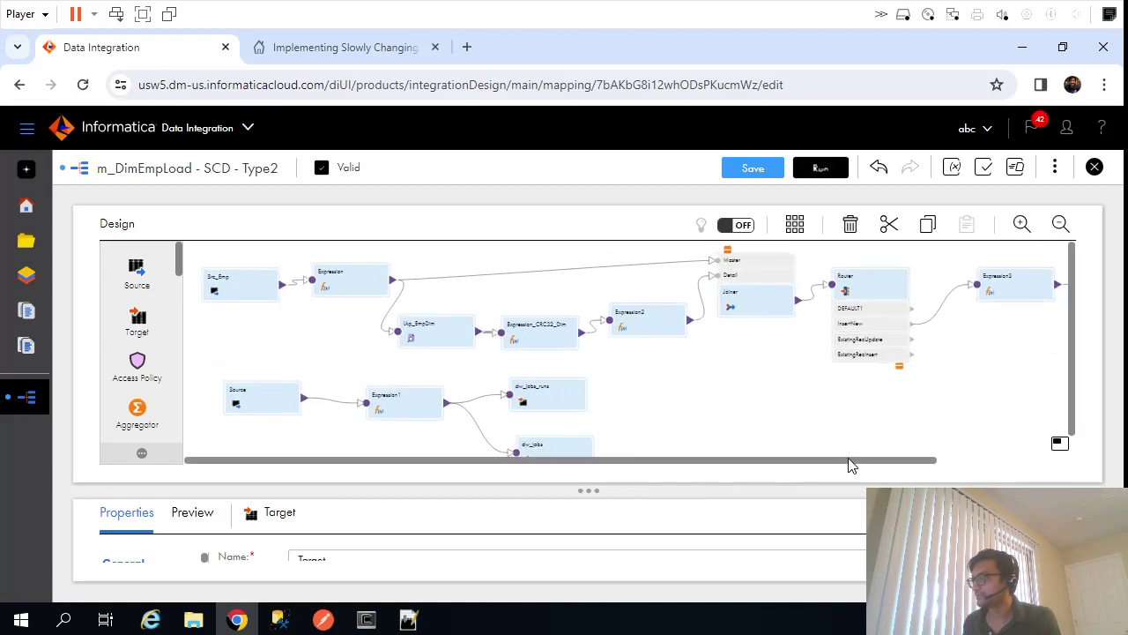
left_click_drag(924, 470, 1056, 470)
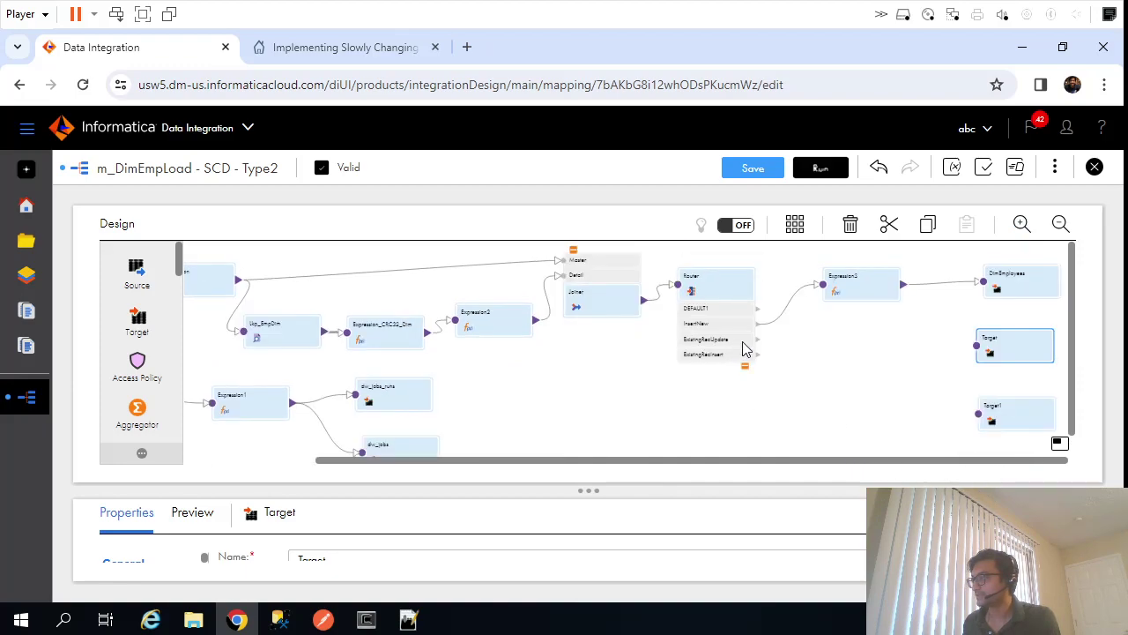
left_click_drag(758, 338, 976, 345)
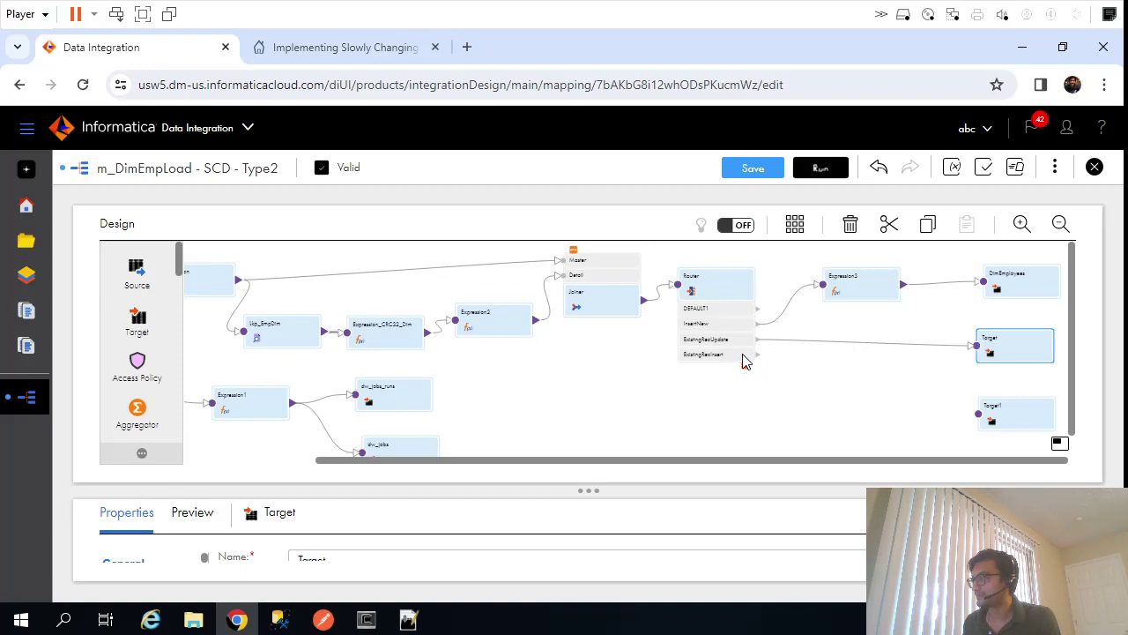
left_click_drag(760, 362, 979, 414)
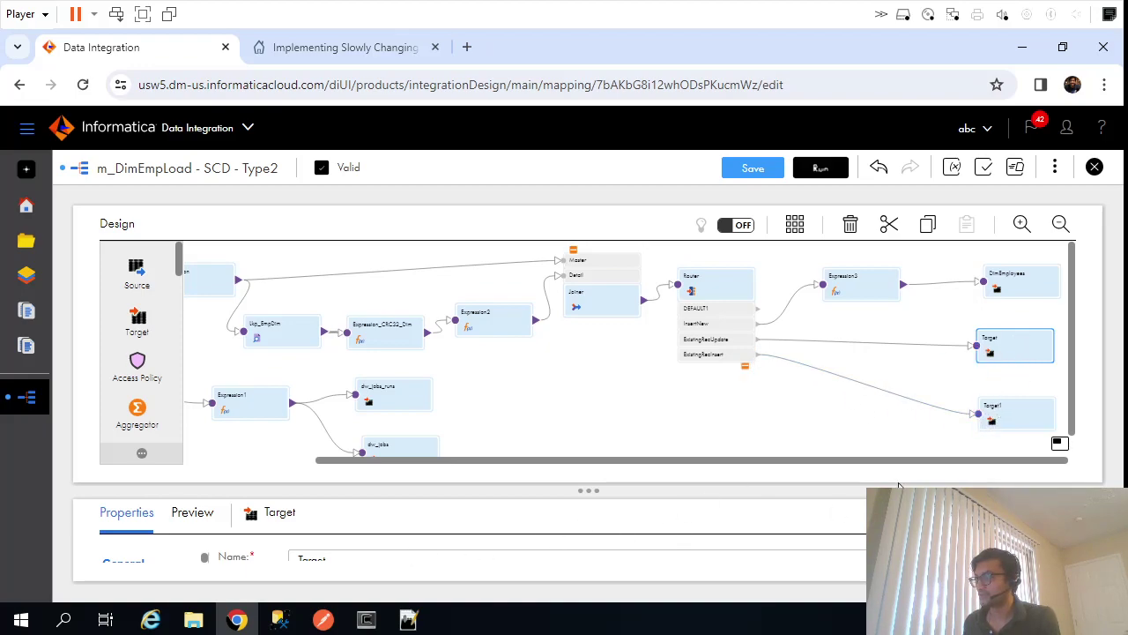
Rename the target fed by ExistingRecUpdate as Target_UpdateExisting and copy that name
left_click_drag(722, 492, 731, 414)
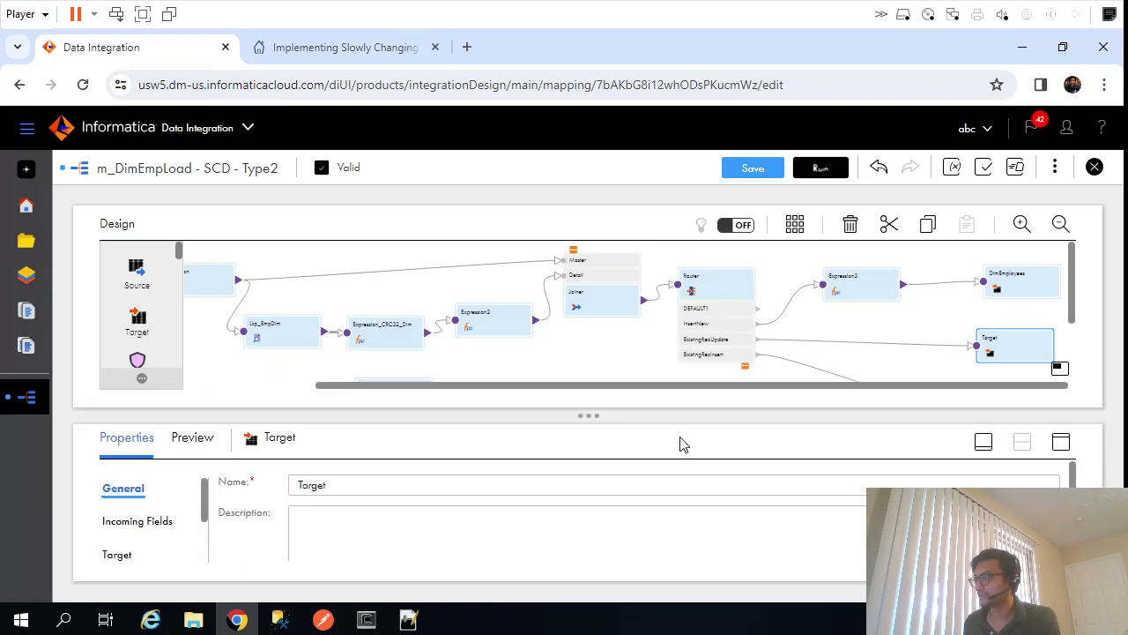
left_click(386, 485)
type("_U")
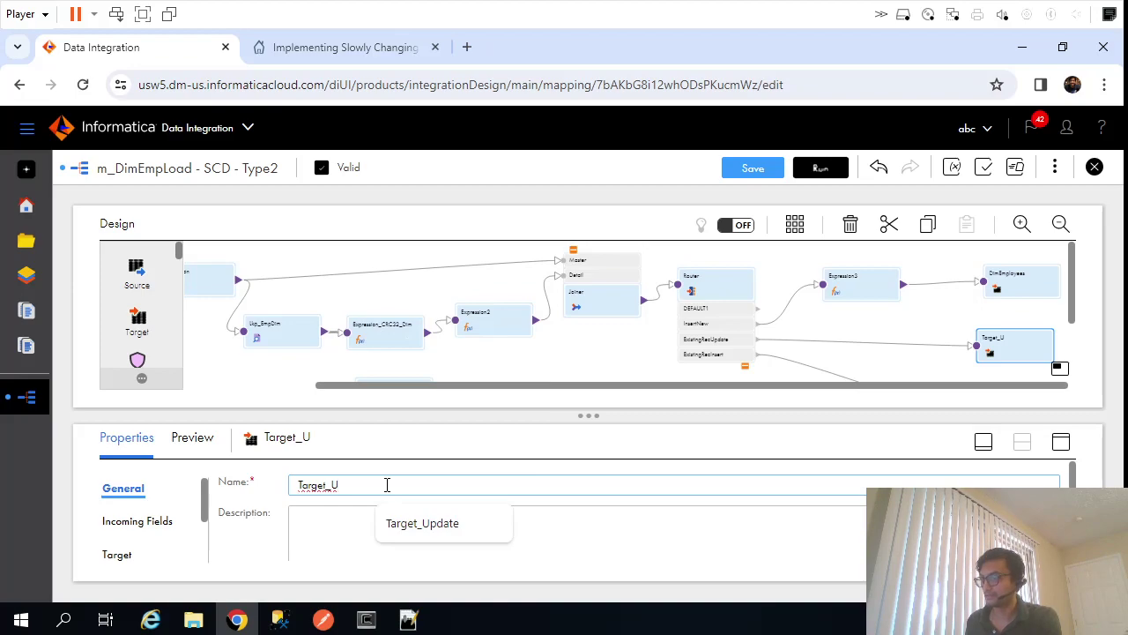
type("pdateExi")
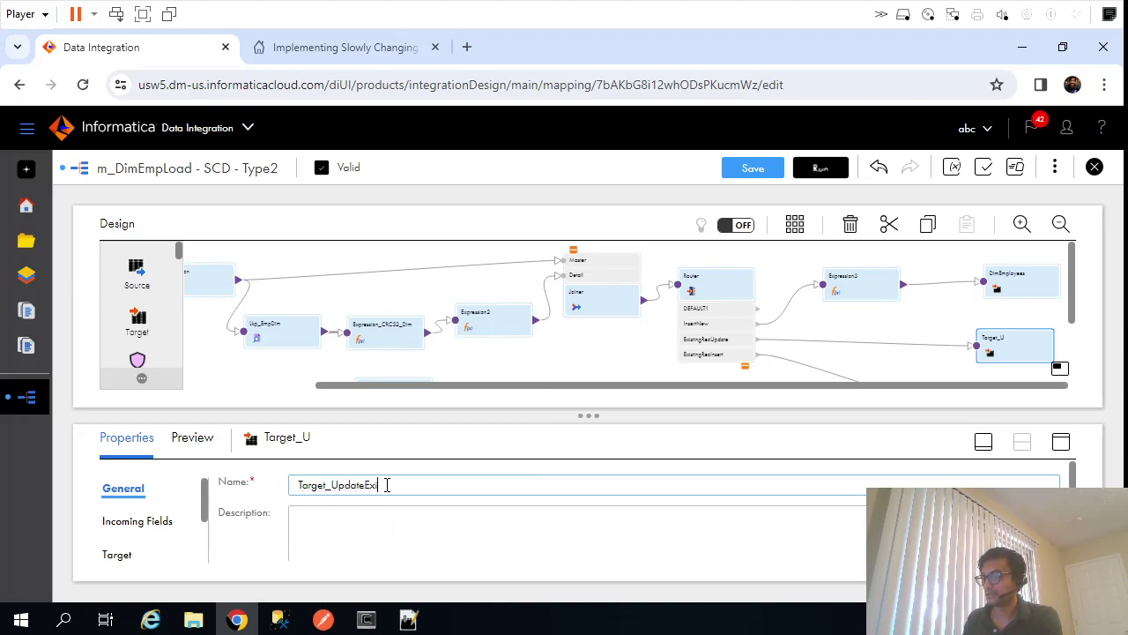
double_click(388, 484)
key("ctrl+c")
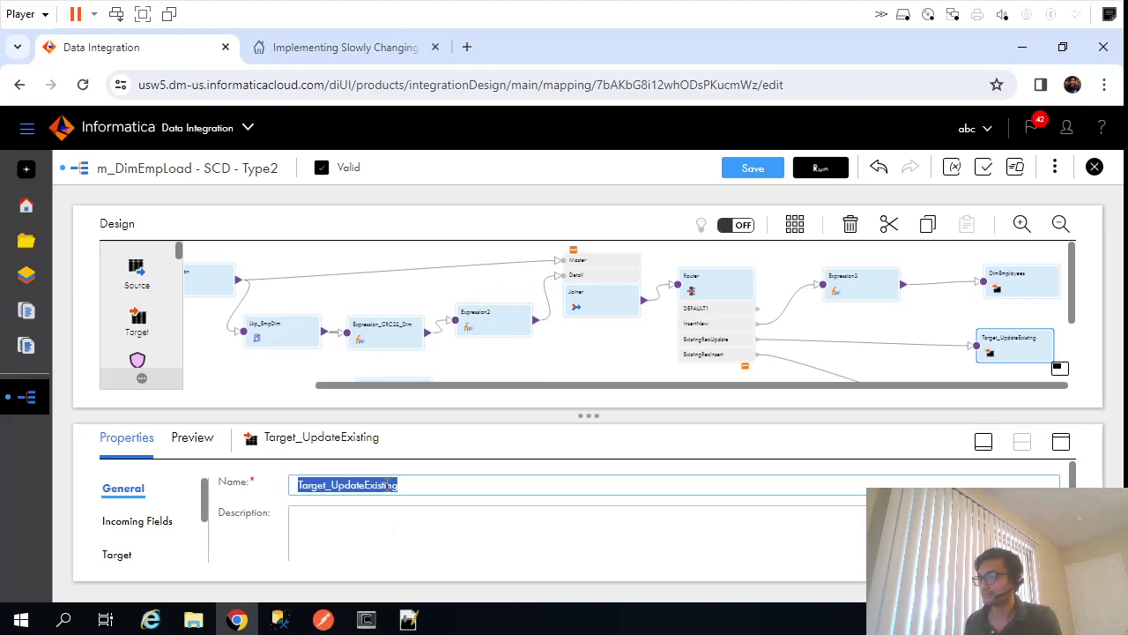
left_click(374, 527)
Rename Target1 as Target_InsertExisting and save the mapping
left_click_drag(1070, 315, 1069, 352)
left_click(1001, 352)
left_click_drag(388, 488, 252, 484)
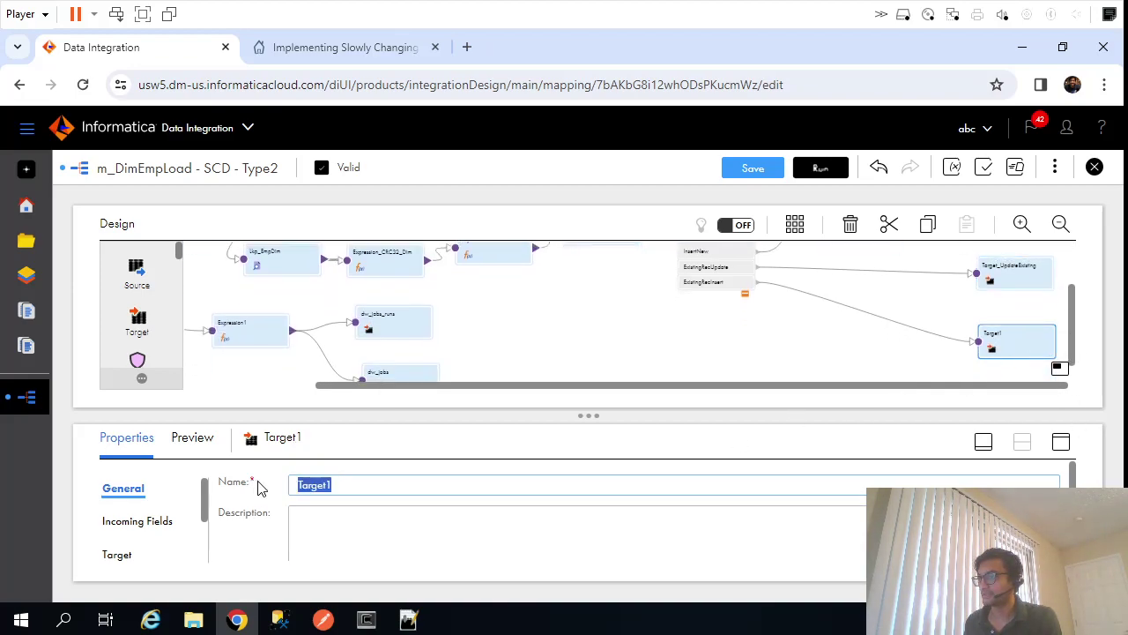
key("ctrl+v")
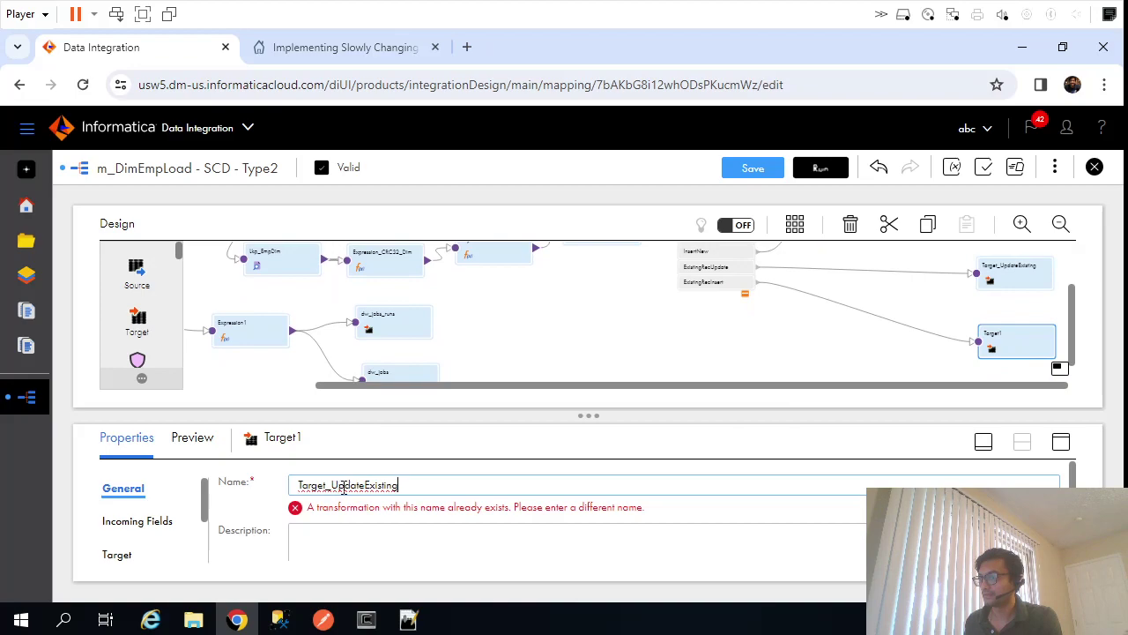
left_click_drag(332, 486, 366, 483)
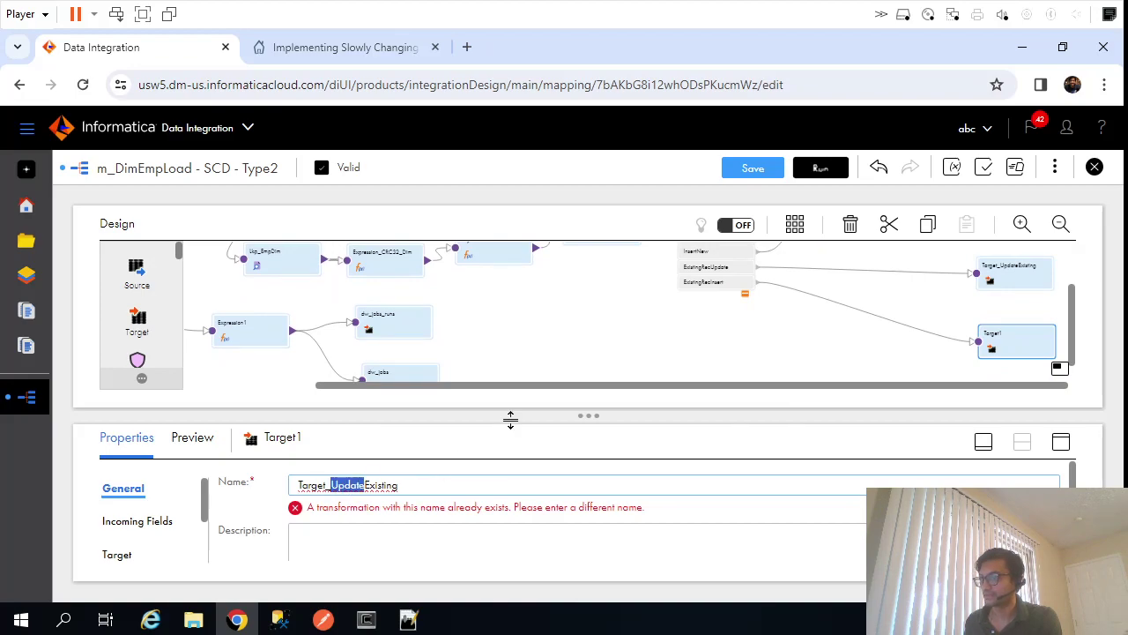
type("Insert")
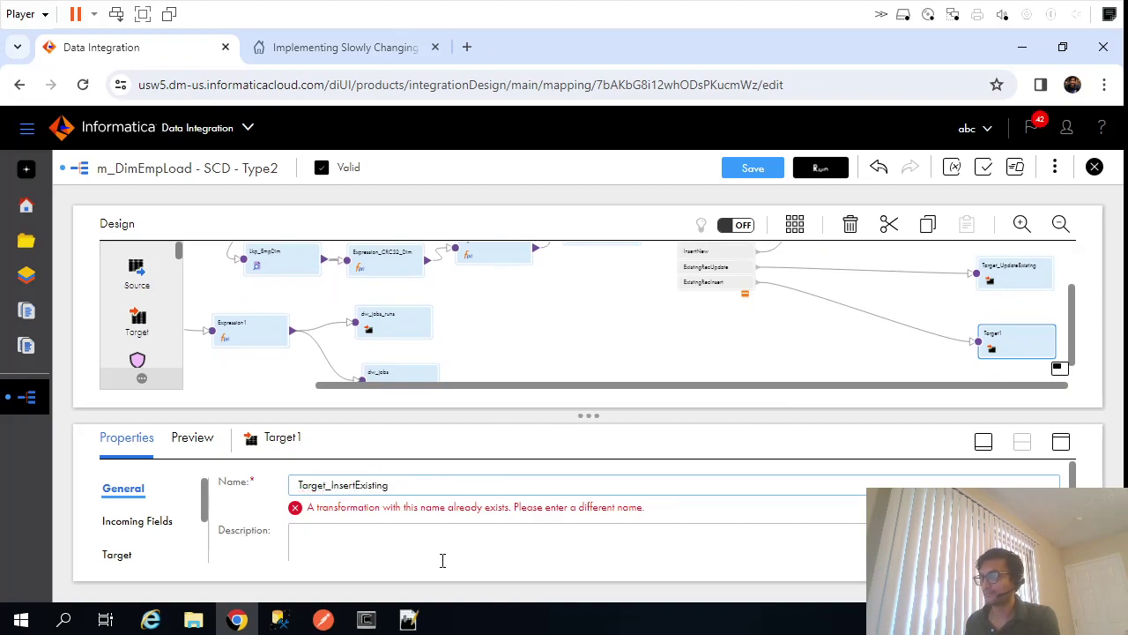
left_click(752, 168)
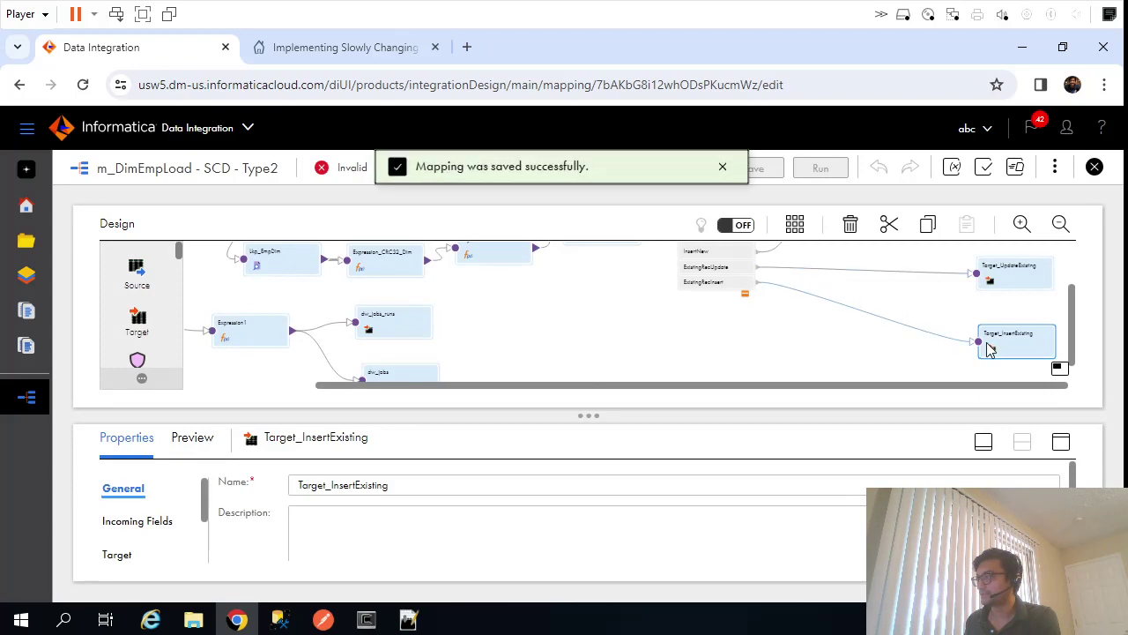
Open Target_InsertExisting's target settings and copy the table name DimEmployees from the query in SQL Server Management Studio
left_click(1061, 442)
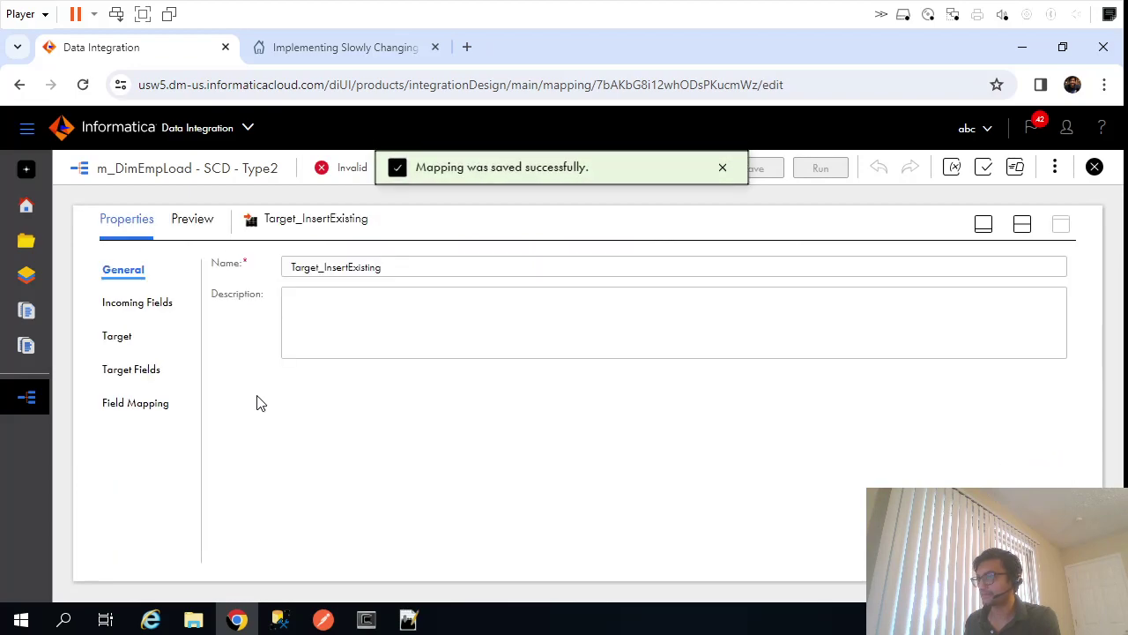
left_click(117, 335)
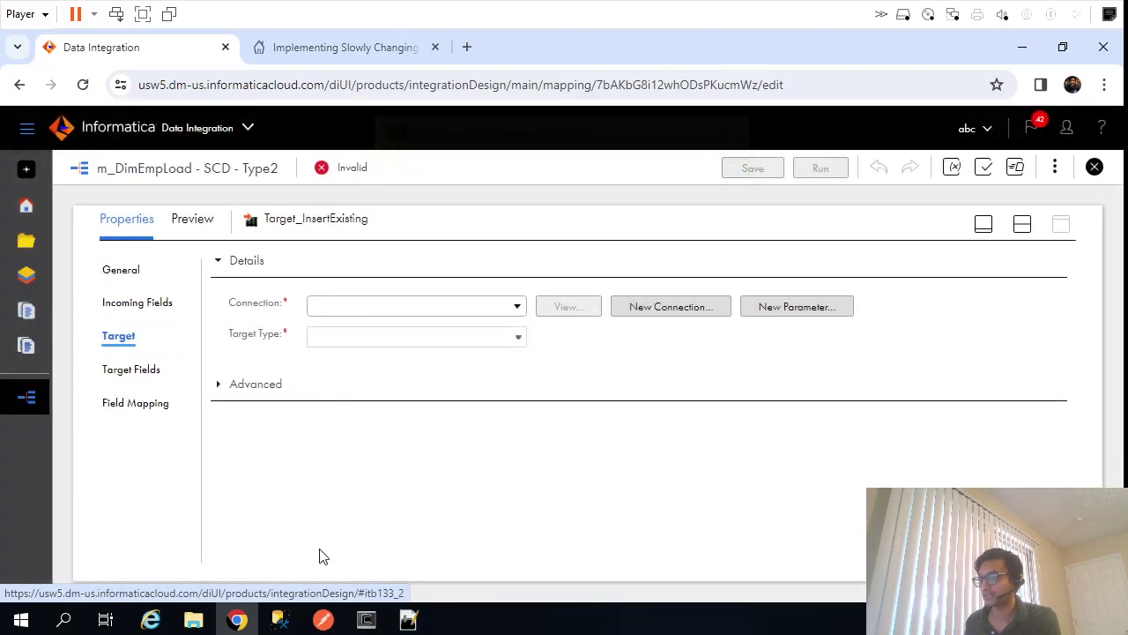
left_click(279, 620)
left_click(156, 326)
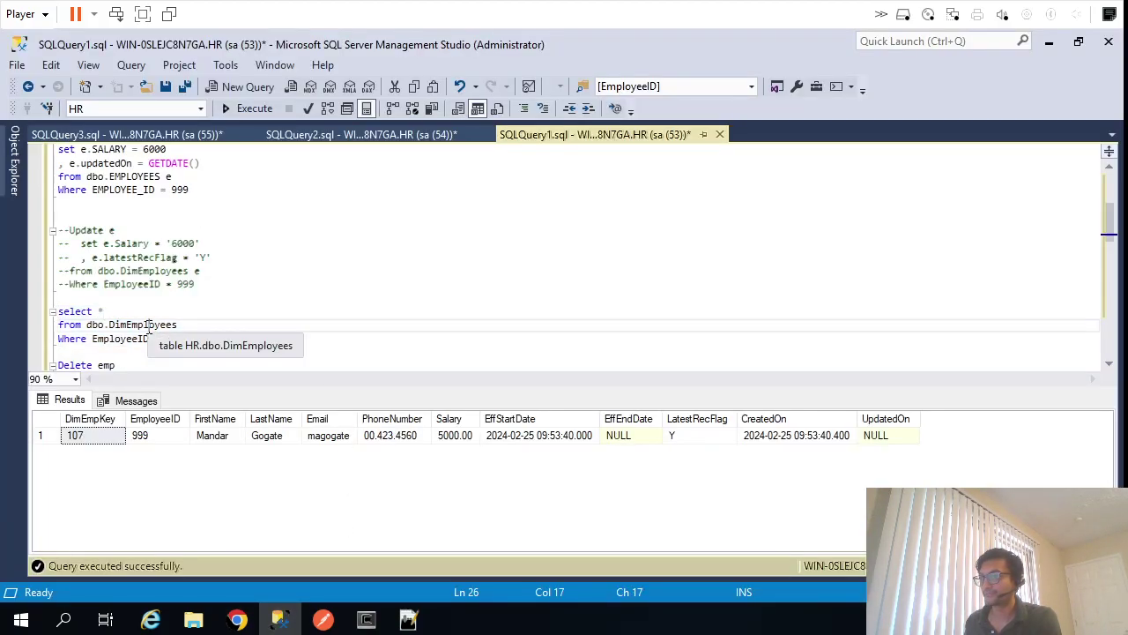
double_click(150, 325)
key("ctrl+c")
key("alt+Tab")
Set Target_InsertExisting's connection to OnPremSqlServer (ODBC) and its object to DimEmployees
left_click(385, 310)
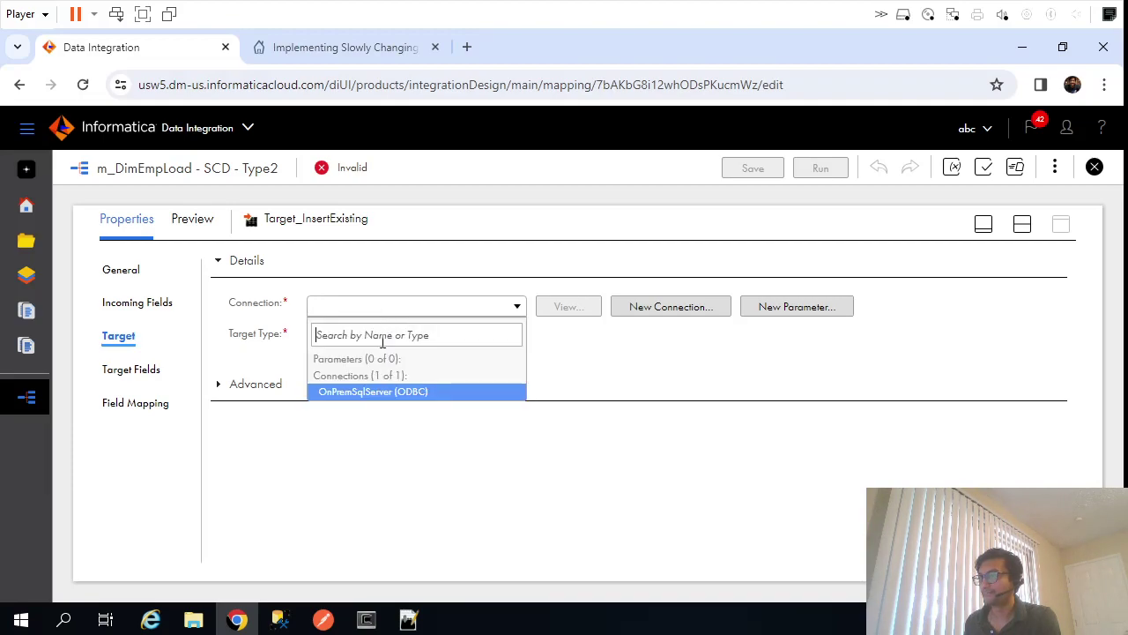
left_click(362, 392)
left_click(352, 368)
key("ctrl+v")
left_click(346, 450)
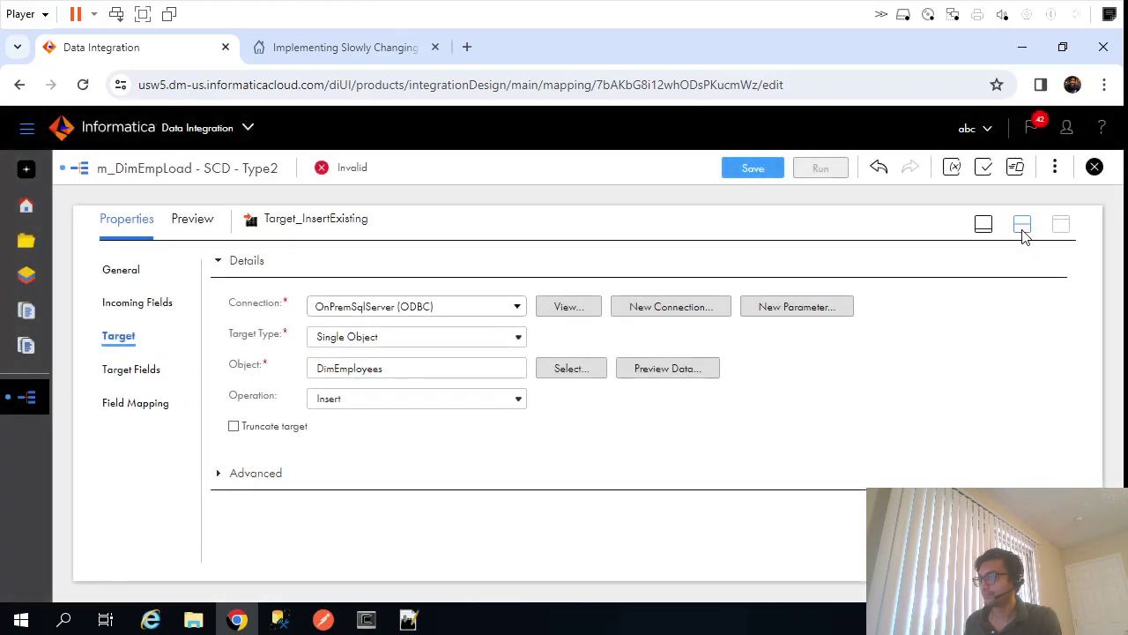
Configure Target_UpdateExisting with the OnPremSqlServer (ODBC) connection, the DimEmployees object and the Update operation
left_click(1022, 226)
left_click(1015, 277)
left_click(1061, 453)
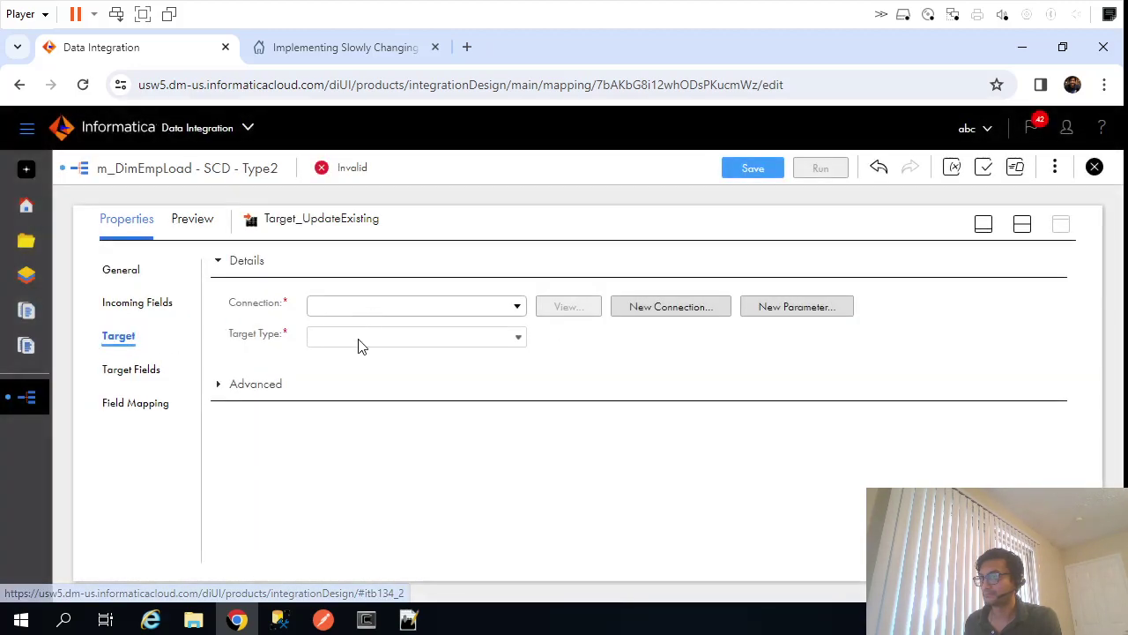
left_click(369, 309)
left_click(370, 390)
left_click(346, 368)
key("ctrl+v")
left_click(384, 404)
left_click(534, 445)
key("Down")
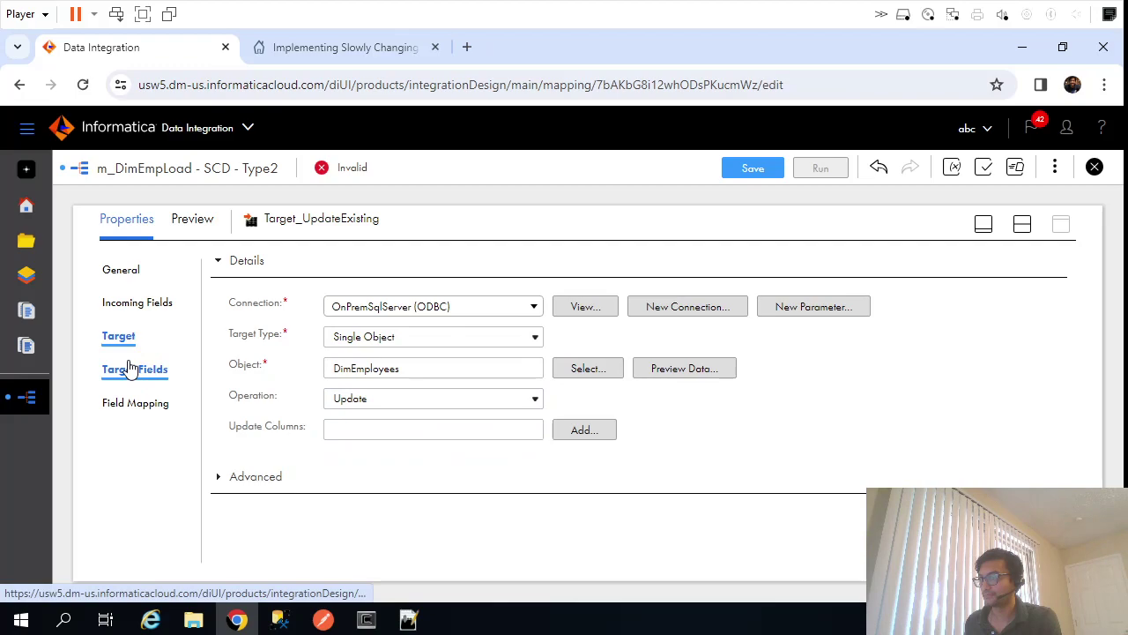
Add DimEmpKey as the update column of Target_UpdateExisting and return to the mapping canvas
left_click(127, 370)
left_click(118, 335)
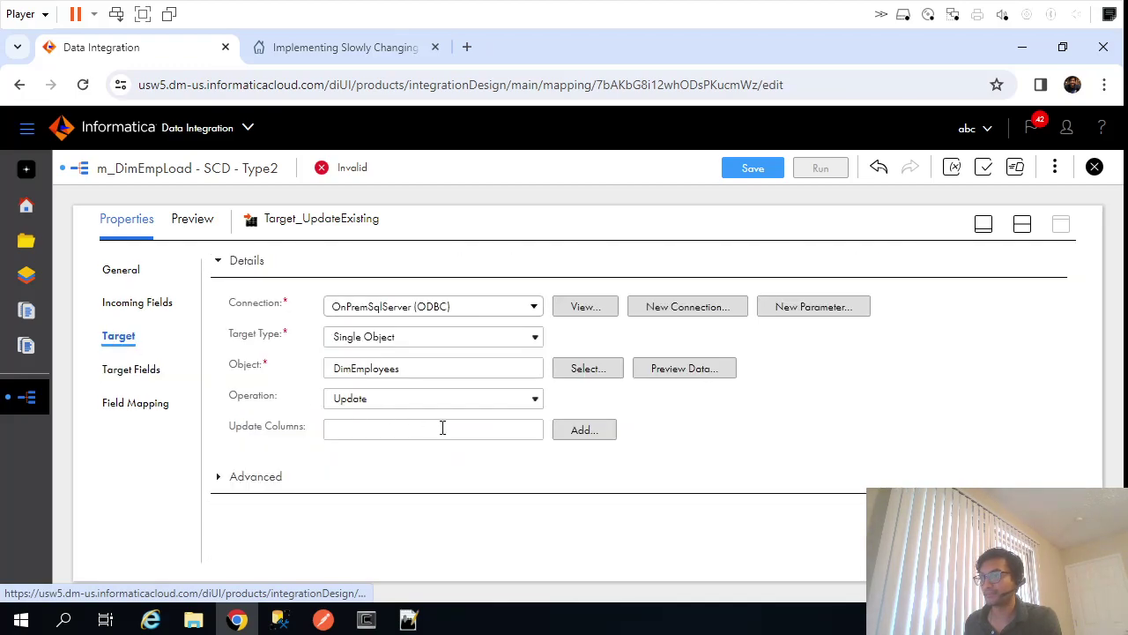
left_click(582, 429)
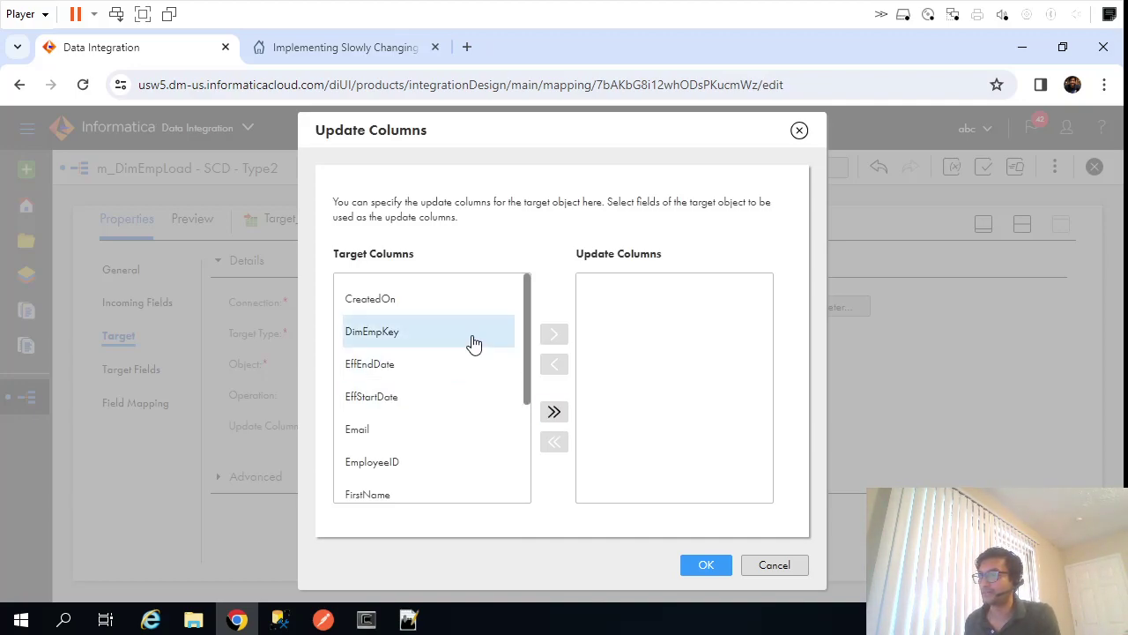
left_click(414, 339)
left_click(553, 333)
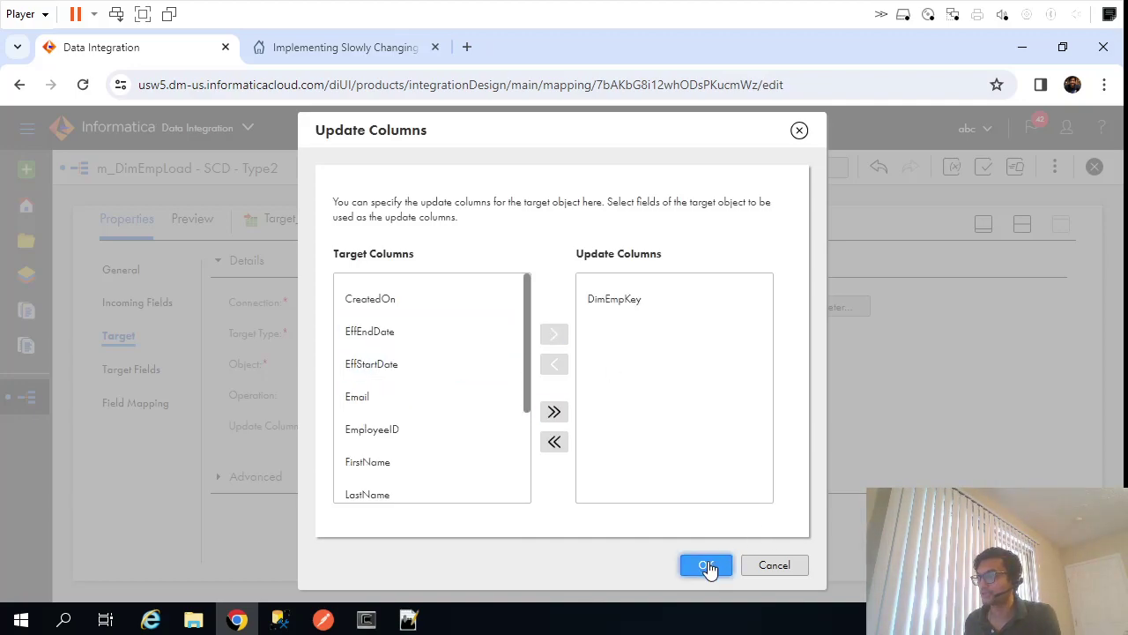
left_click(706, 566)
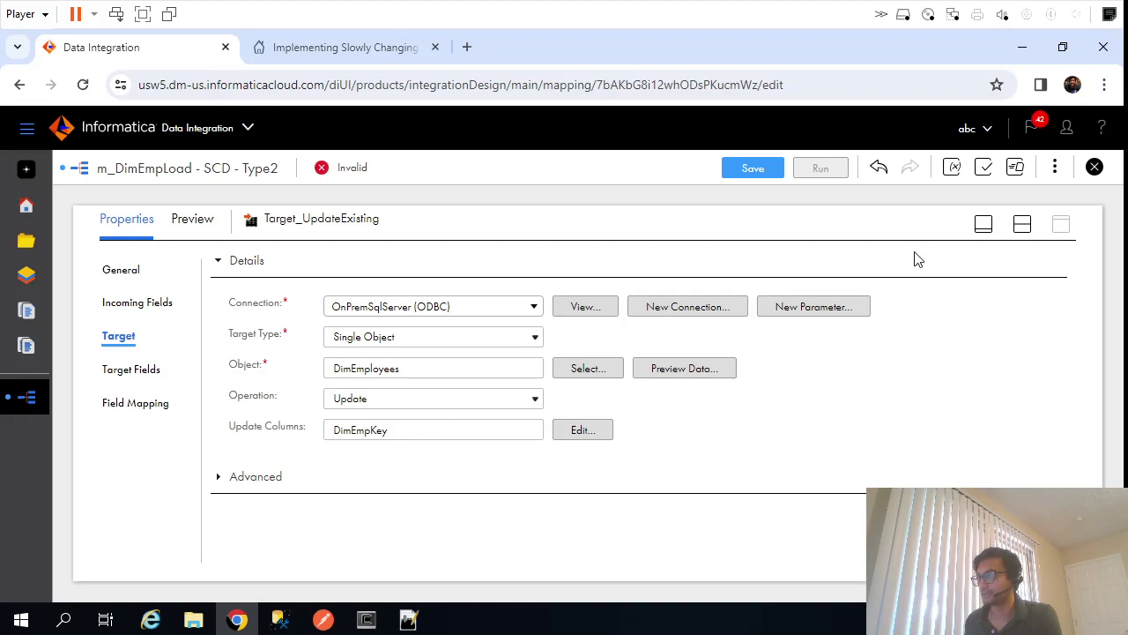
left_click(1023, 224)
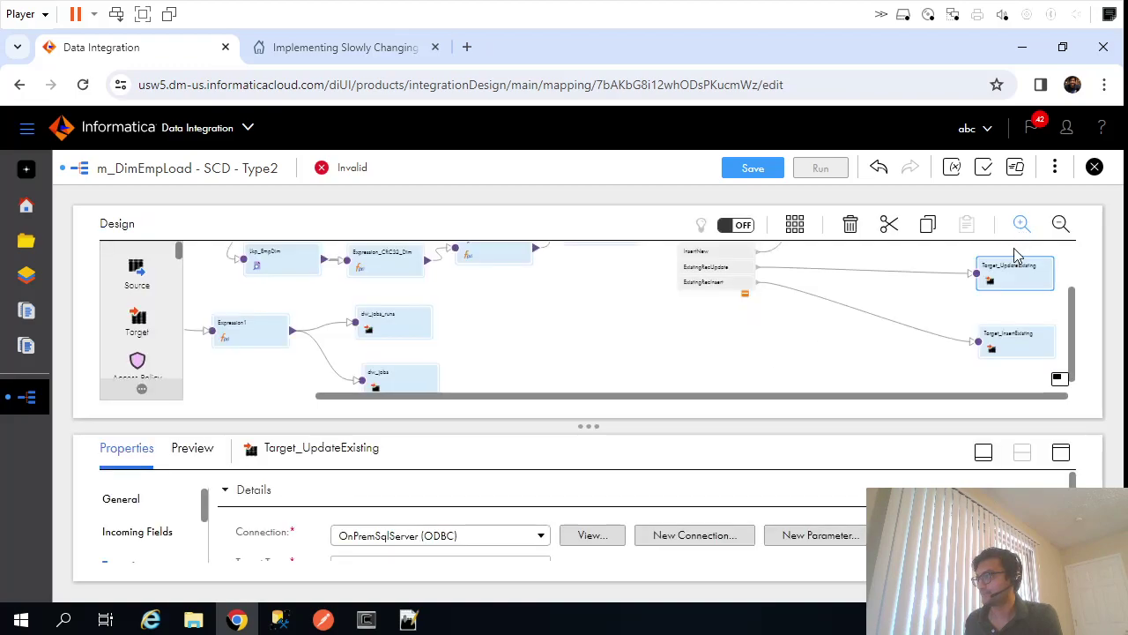
Insert an Expression transformation on the link between the Router's ExistingRecUpdate group and Target_UpdateExisting, and open its incoming fields
left_click(836, 271)
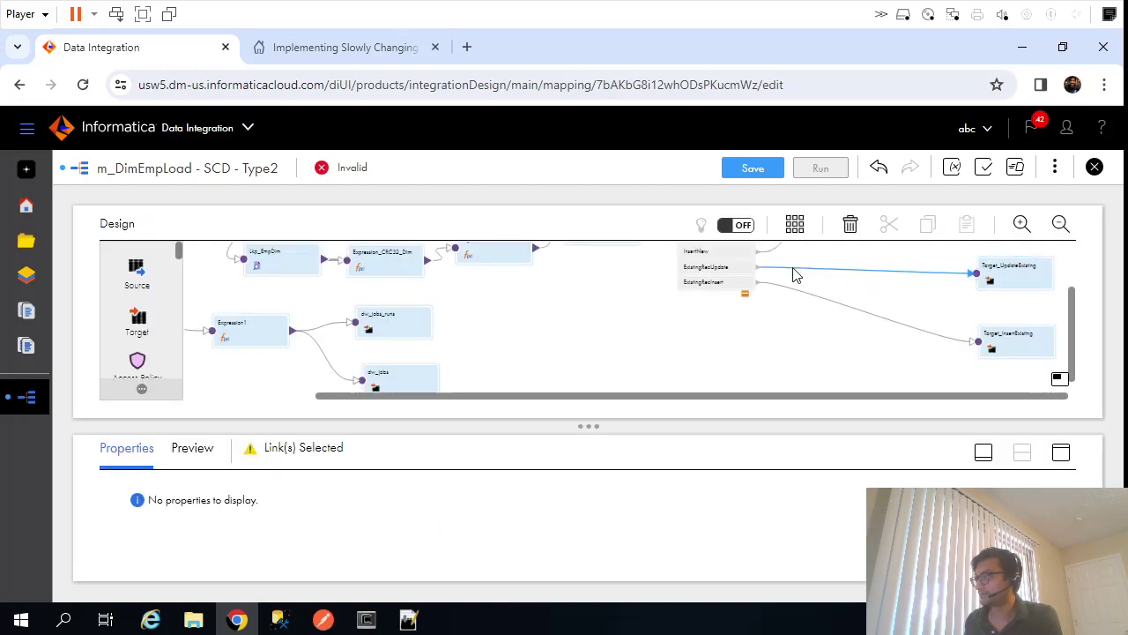
left_click(800, 267)
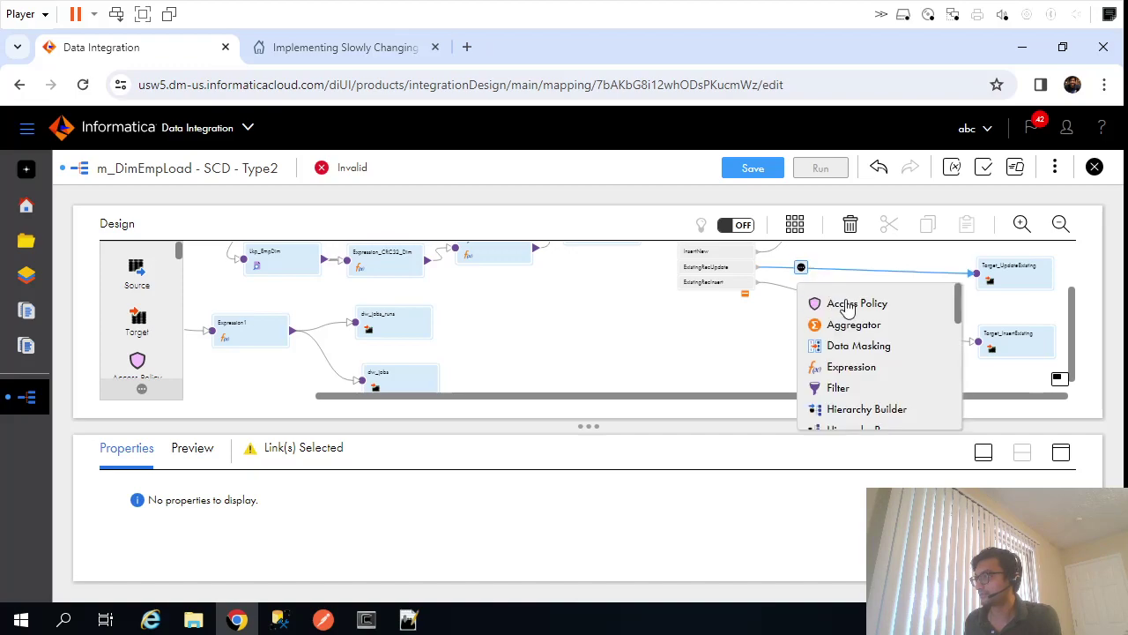
left_click(860, 367)
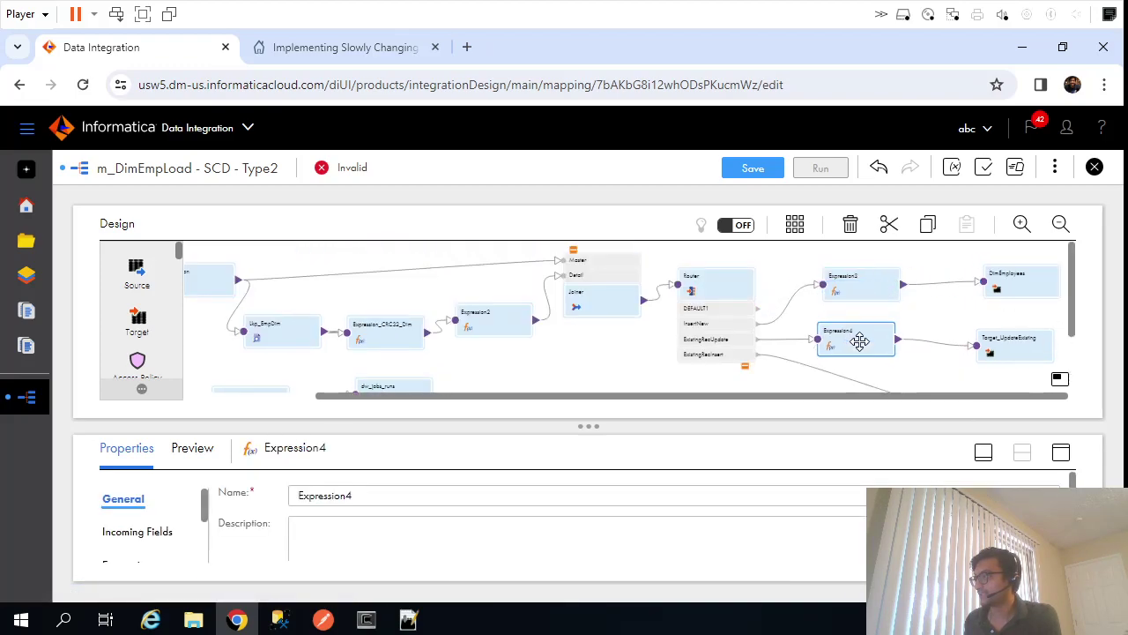
left_click(1060, 452)
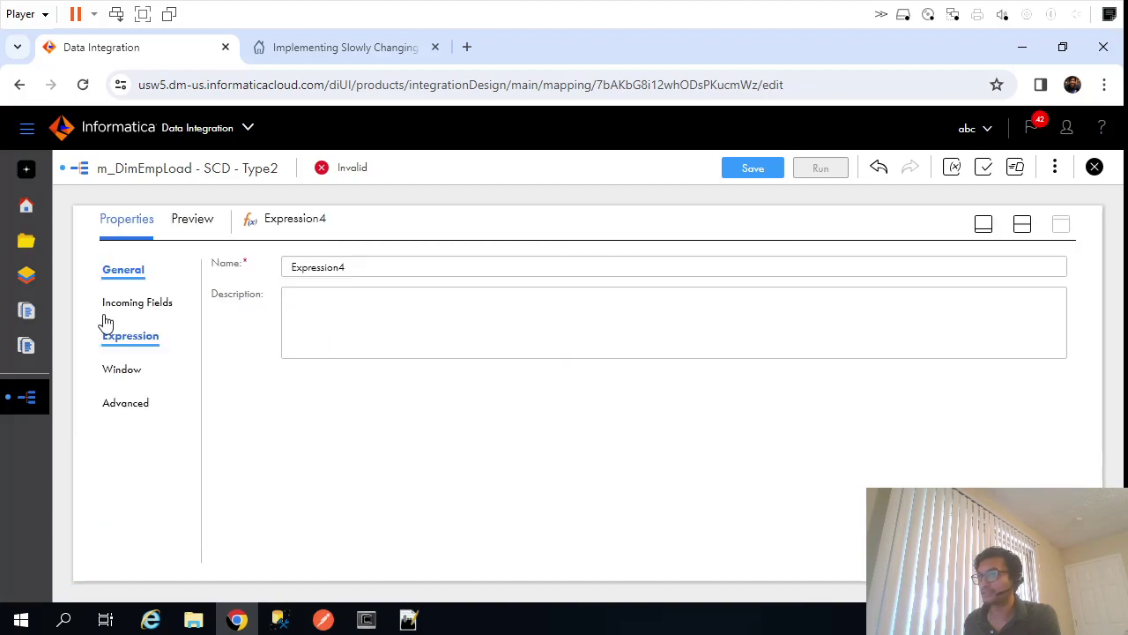
left_click(119, 308)
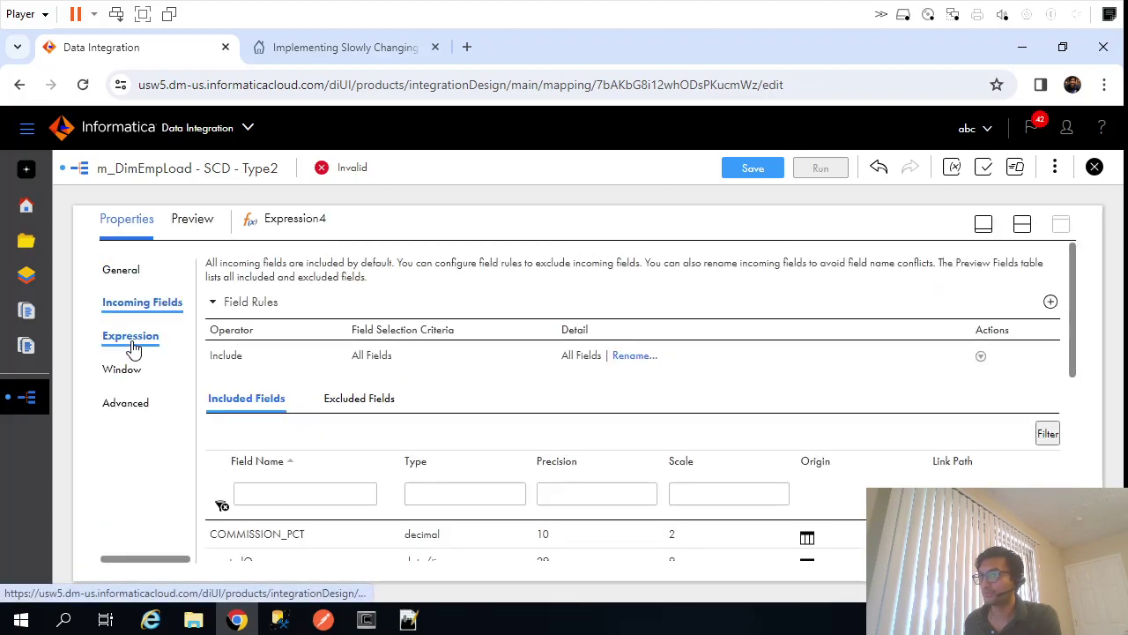
Add a string output field named O_LatestRecFlag with the expression 'N' to the new Expression transformation
left_click(132, 345)
left_click(991, 320)
left_click_drag(468, 267, 332, 267)
type("O_LatestRecFlag")
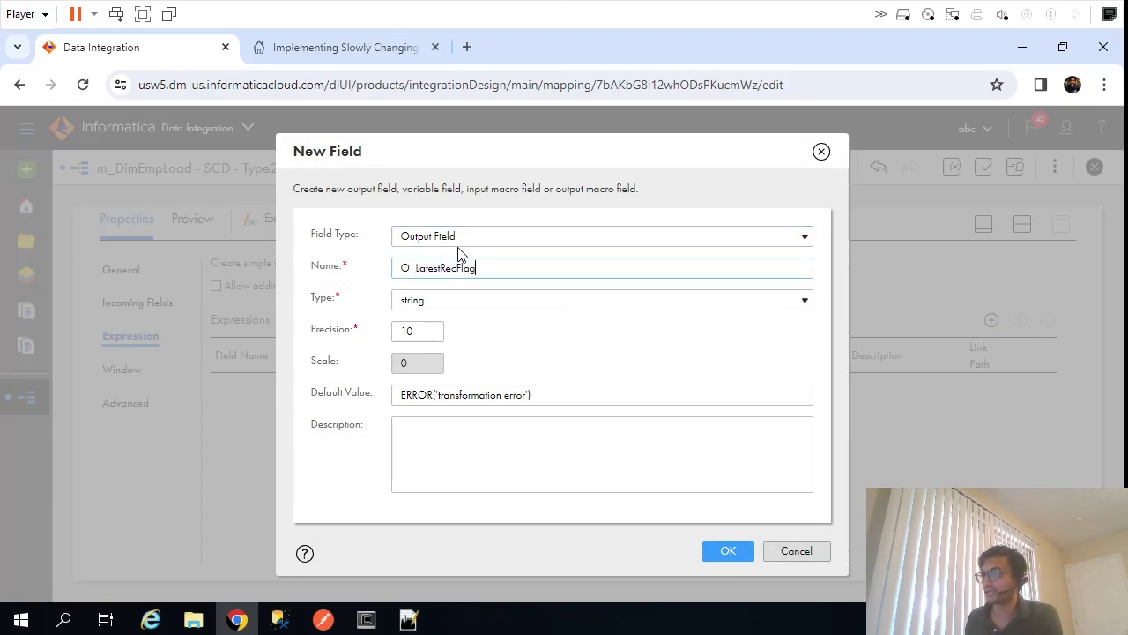
key("ctrl+a")
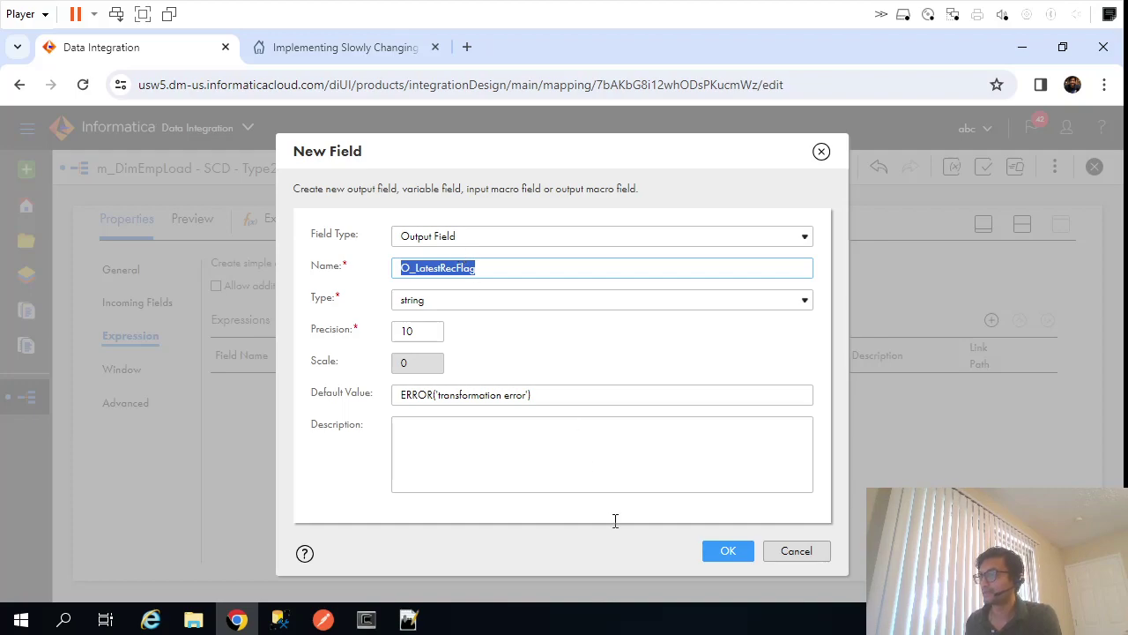
left_click(719, 554)
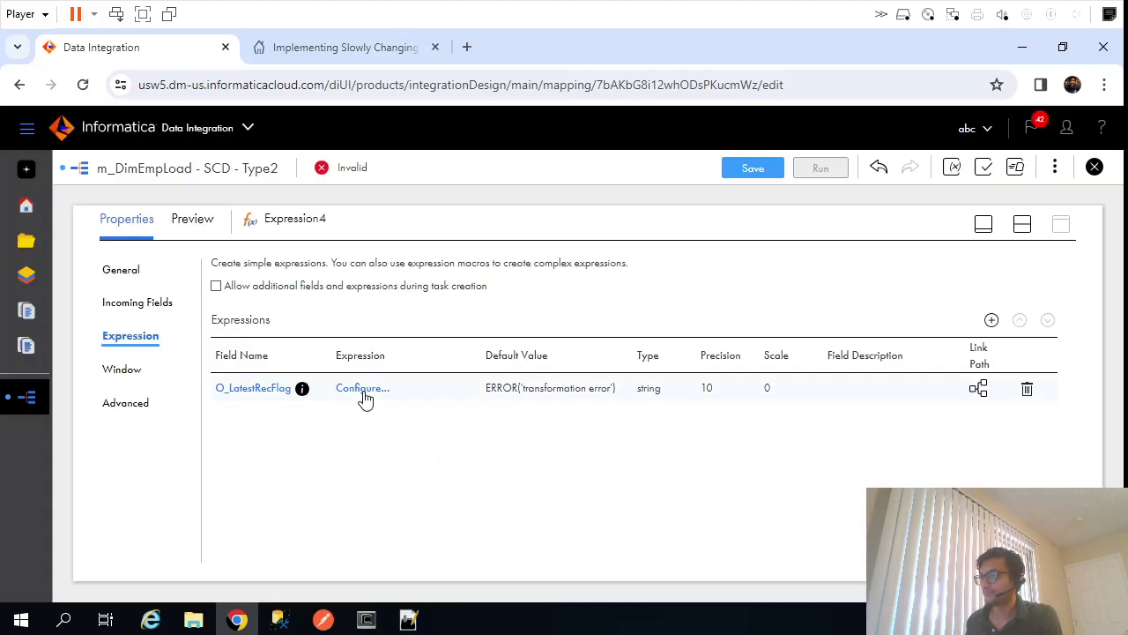
left_click(378, 396)
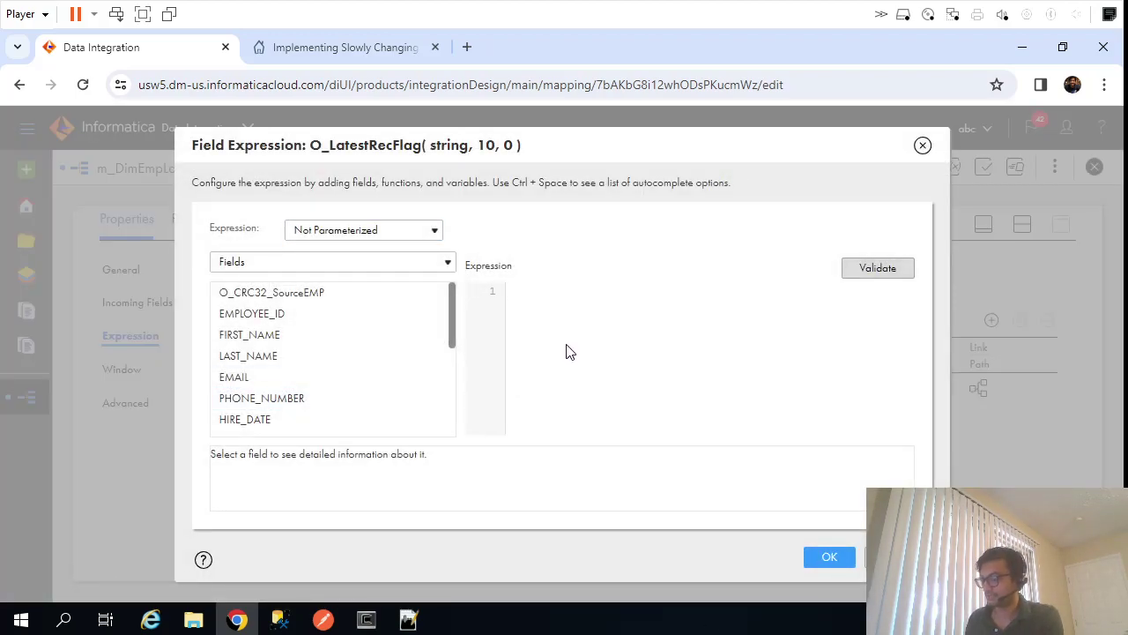
left_click(831, 556)
Add a date/time output field named O_EffEndDate to the Expression transformation
left_click(992, 320)
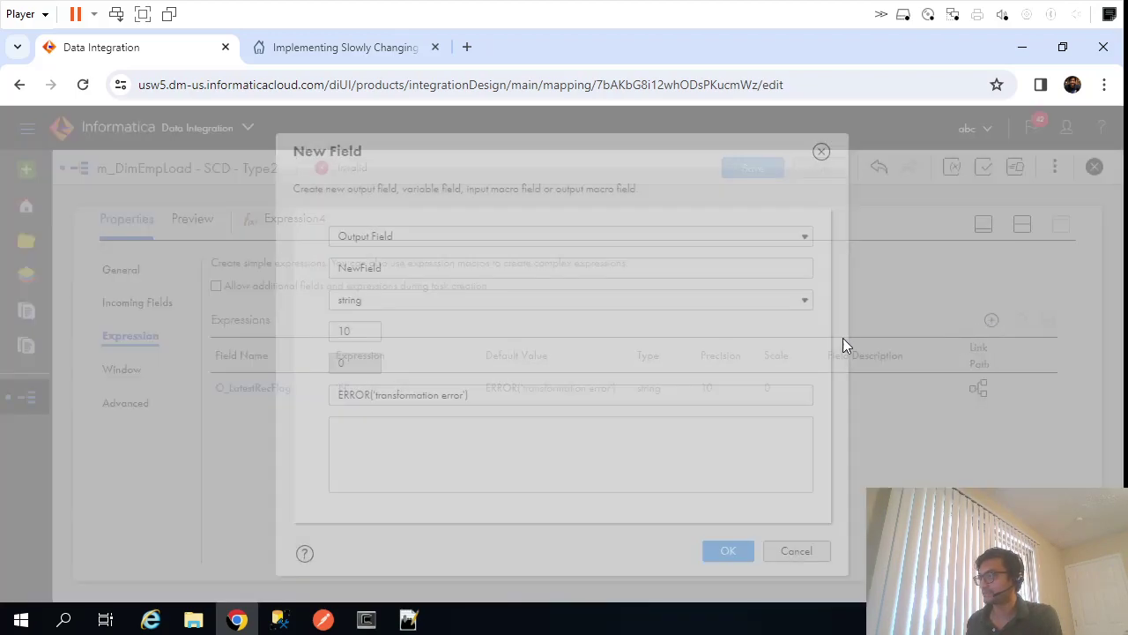
left_click_drag(479, 272, 357, 273)
type("O_EffEndDate")
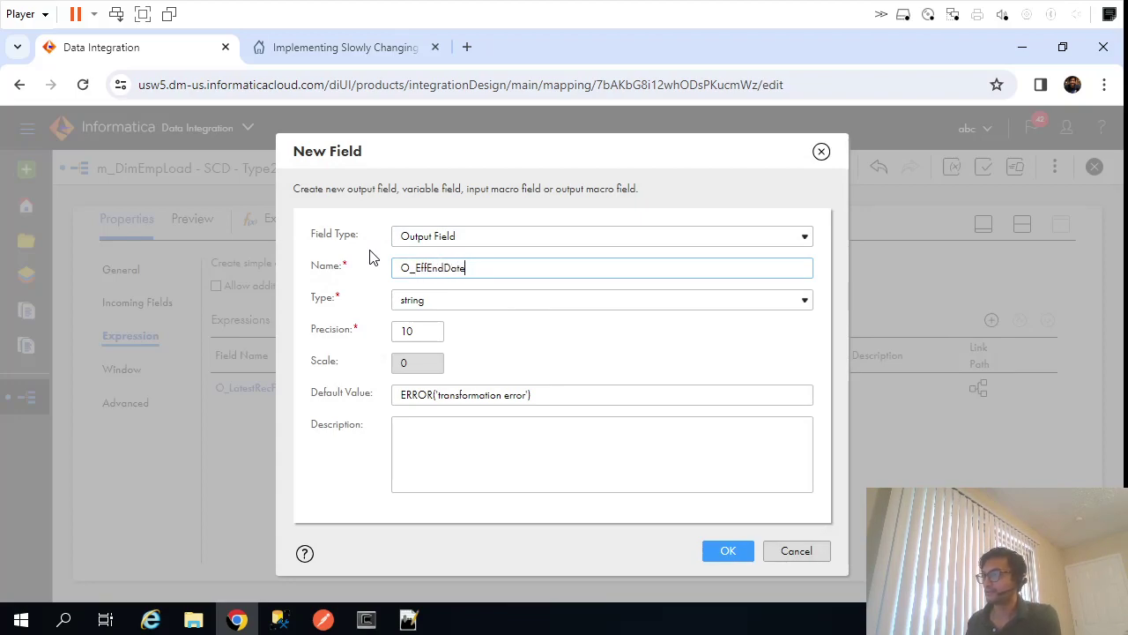
left_click(434, 300)
left_click(428, 432)
left_click(503, 444)
left_click(730, 552)
Set the O_EffEndDate field's expression to SYSDATE and validate it
left_click(360, 420)
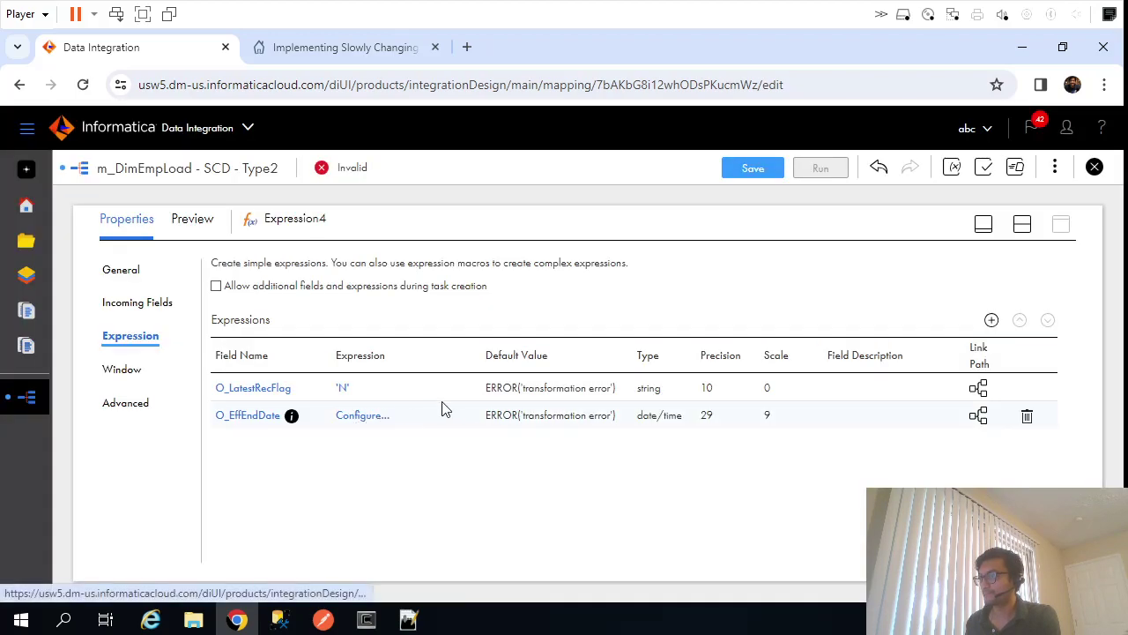
left_click(579, 287)
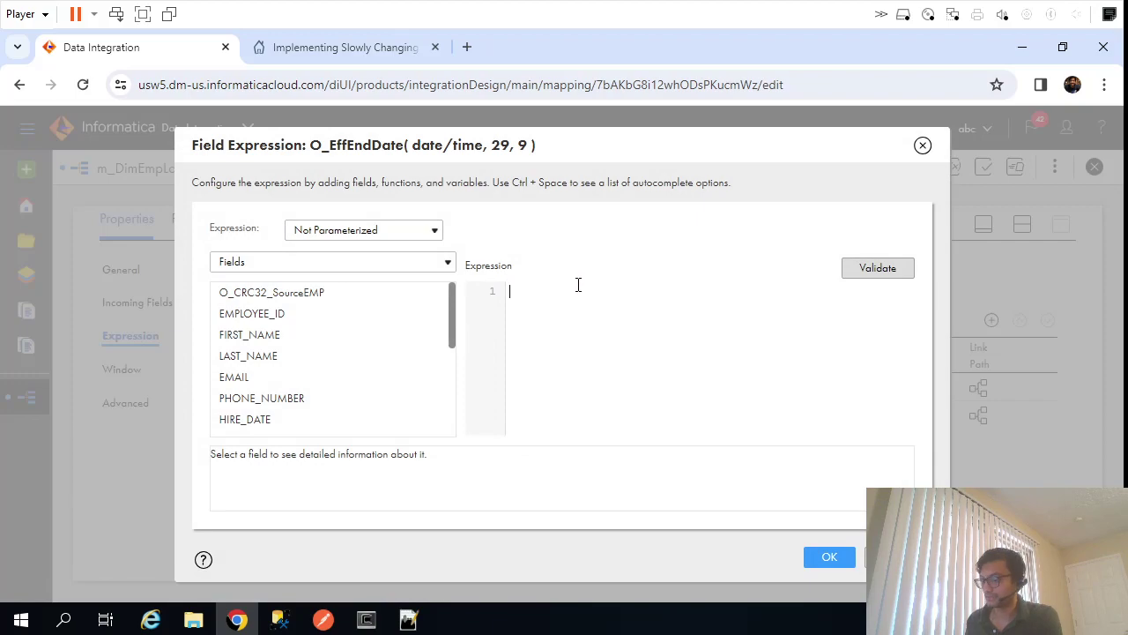
type("SYSDATE")
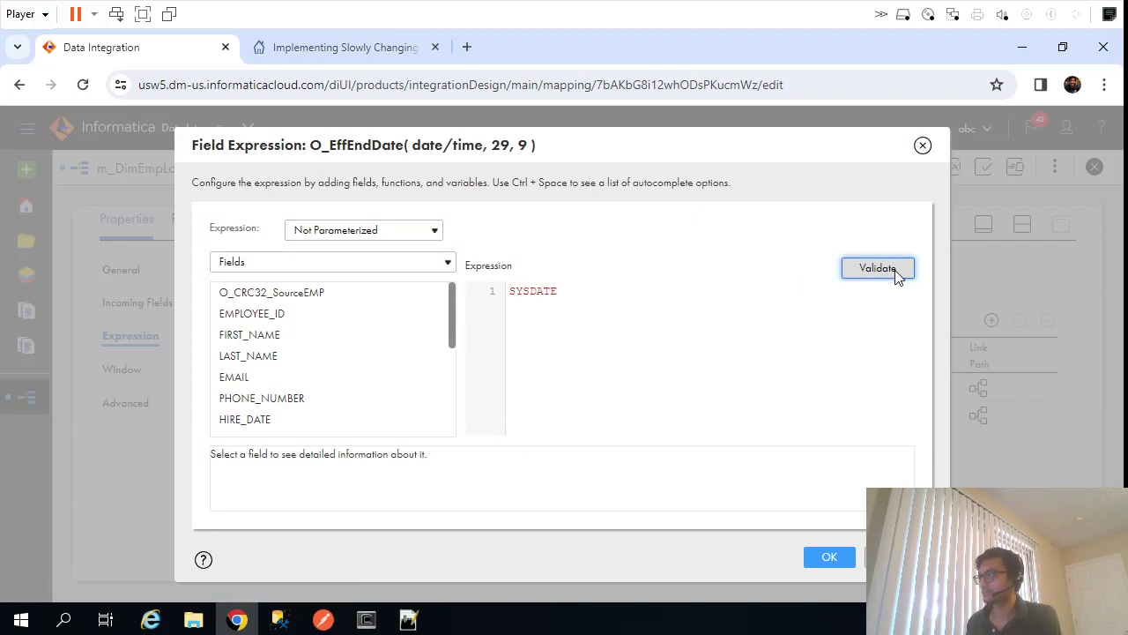
left_click(878, 268)
left_click(830, 557)
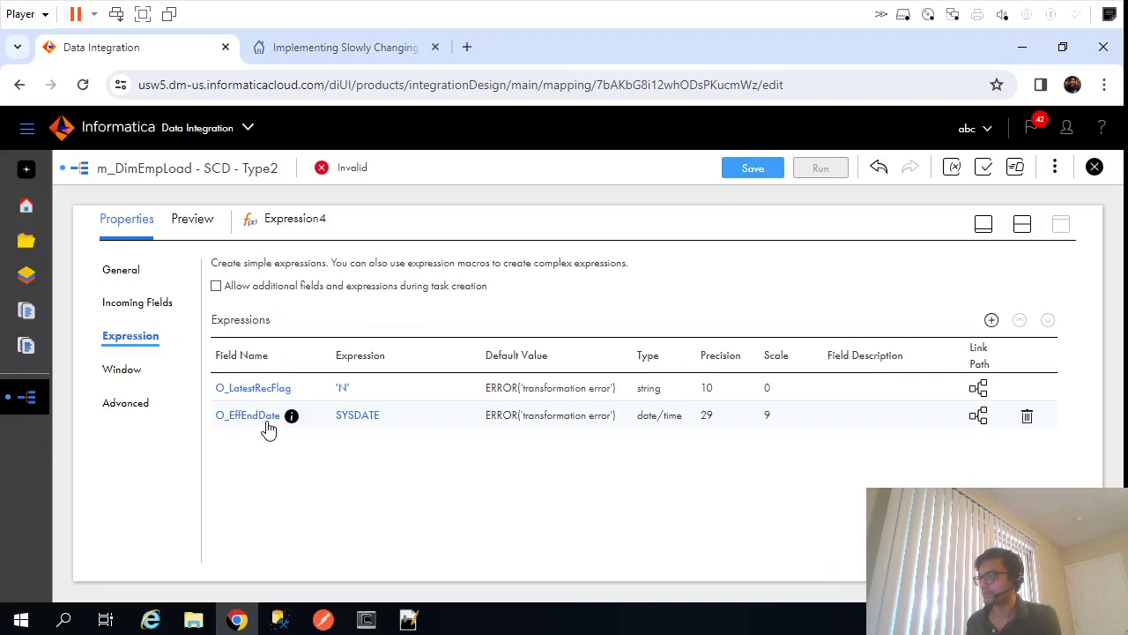
Return to the canvas and open the field mapping of Target_UpdateExisting
left_click(1023, 226)
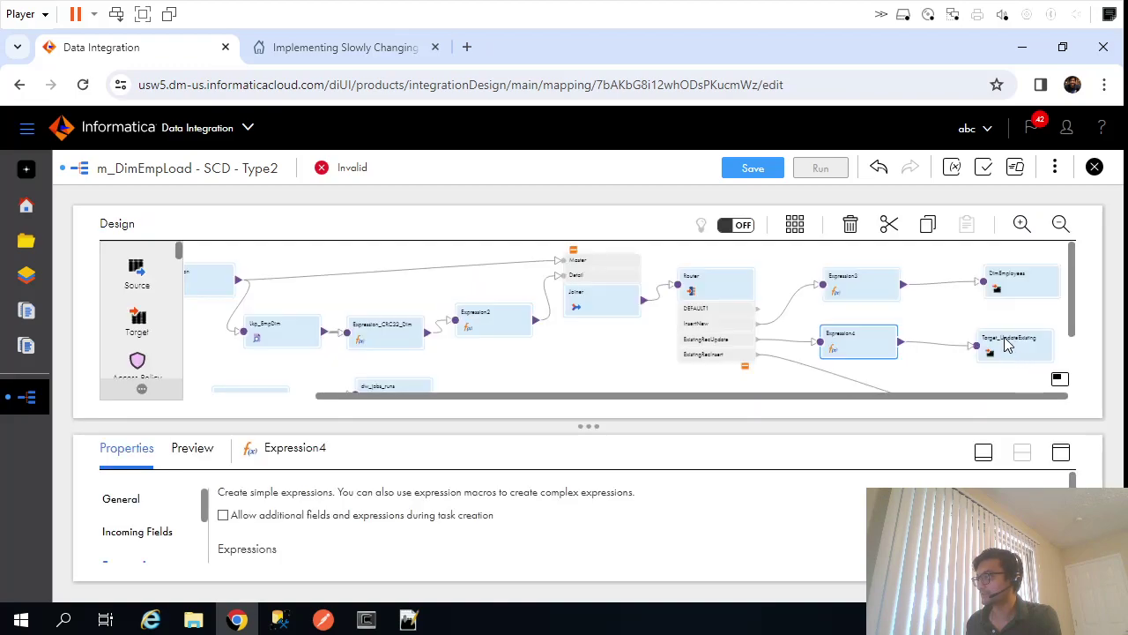
left_click(1008, 344)
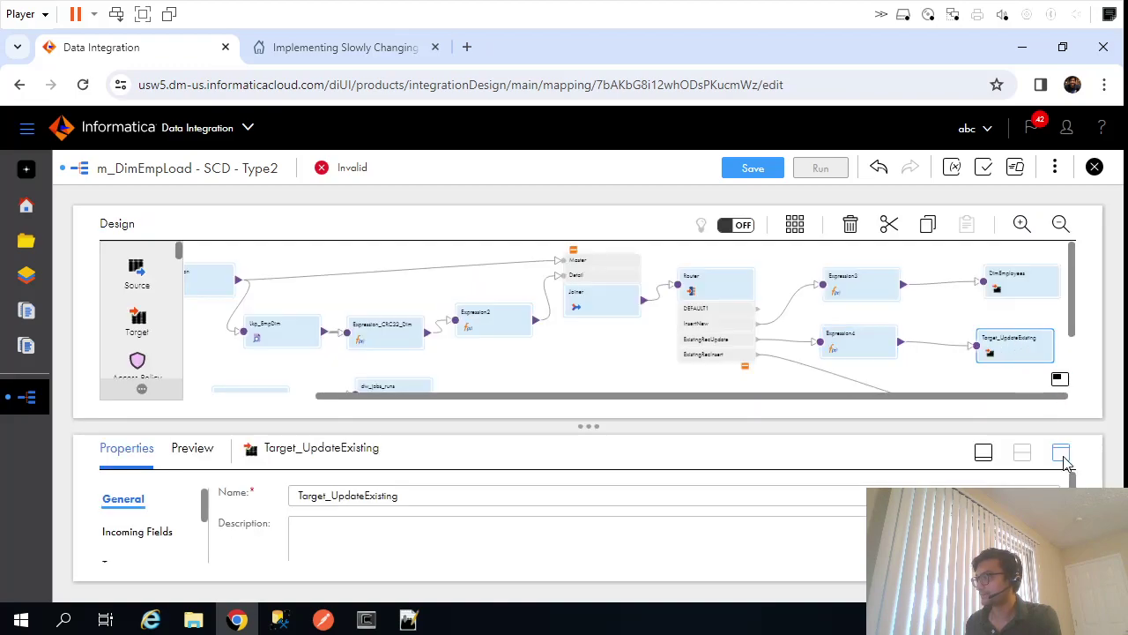
left_click(1061, 454)
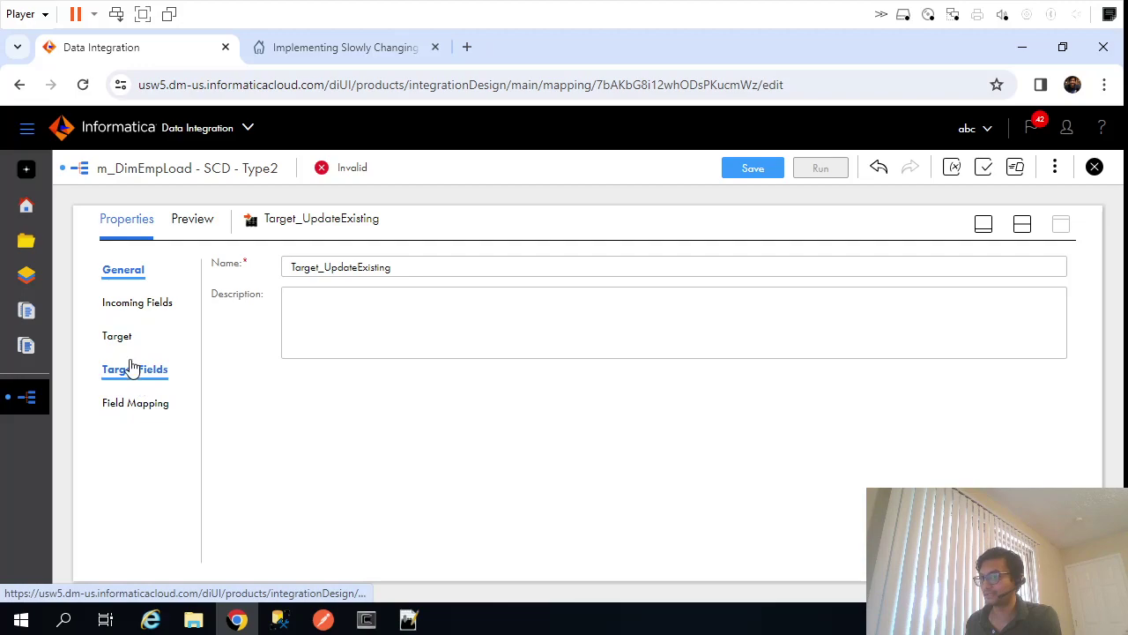
left_click(118, 336)
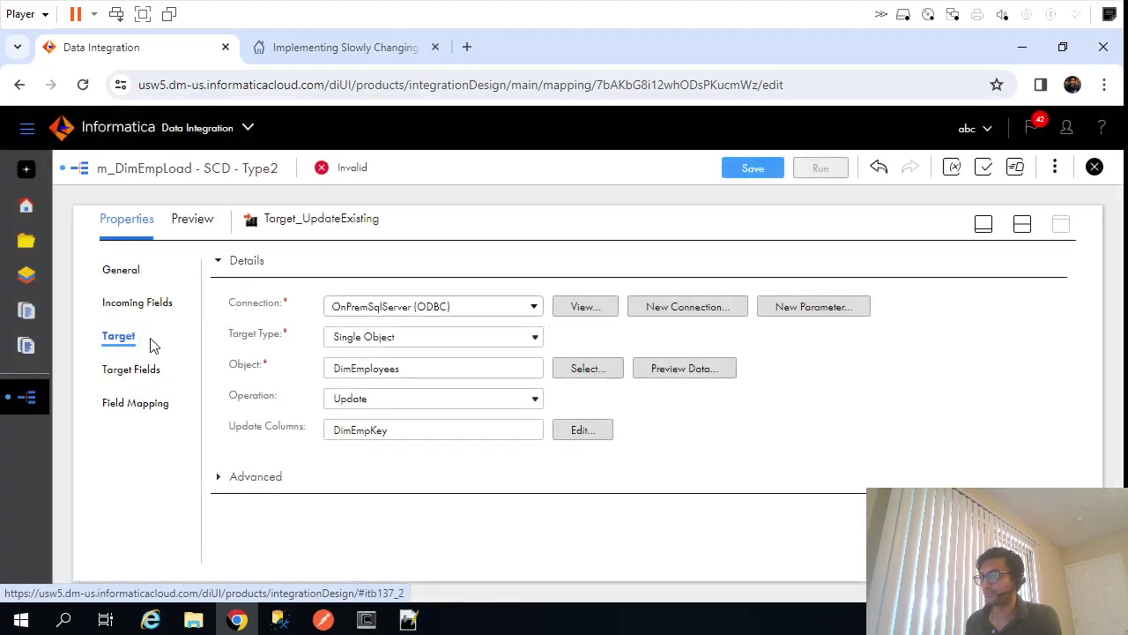
left_click(132, 407)
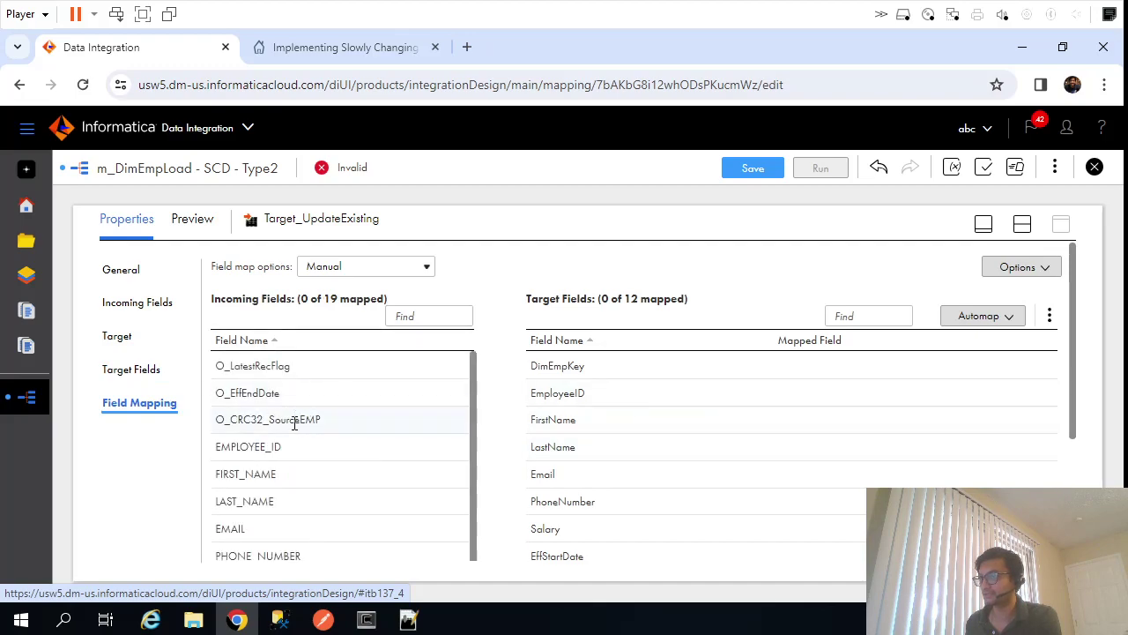
Map the incoming DimEmpKey, O_LatestRecFlag and O_EffEndDate to the target fields DimEmpKey, LatestRecFlag and EffEndDate
scroll(319, 415, "down", 3)
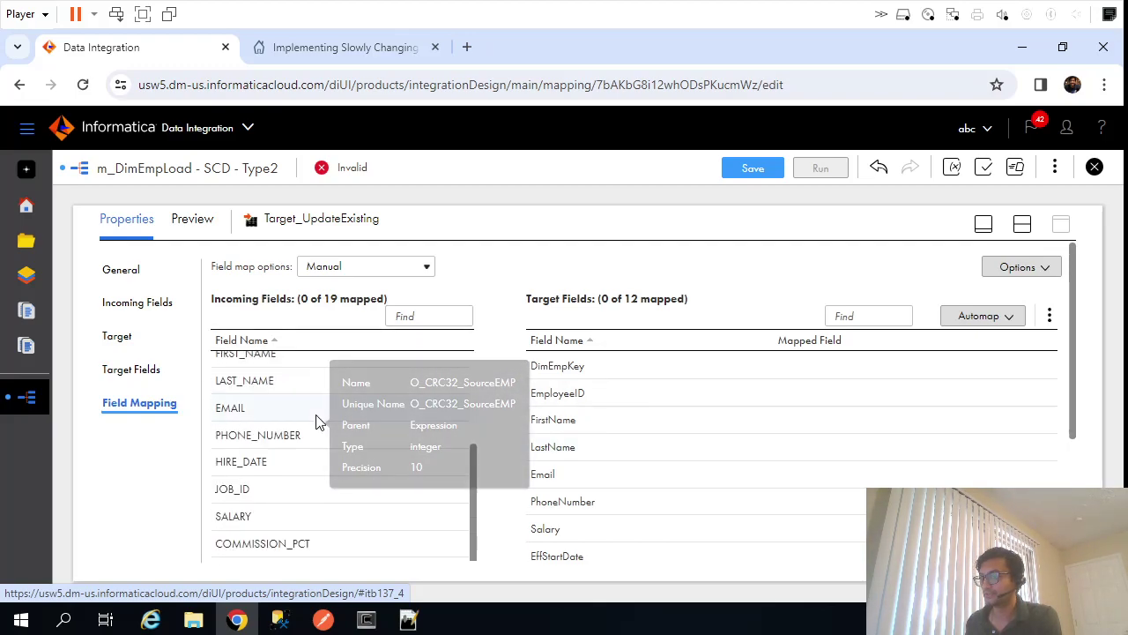
scroll(311, 538, "down", 2)
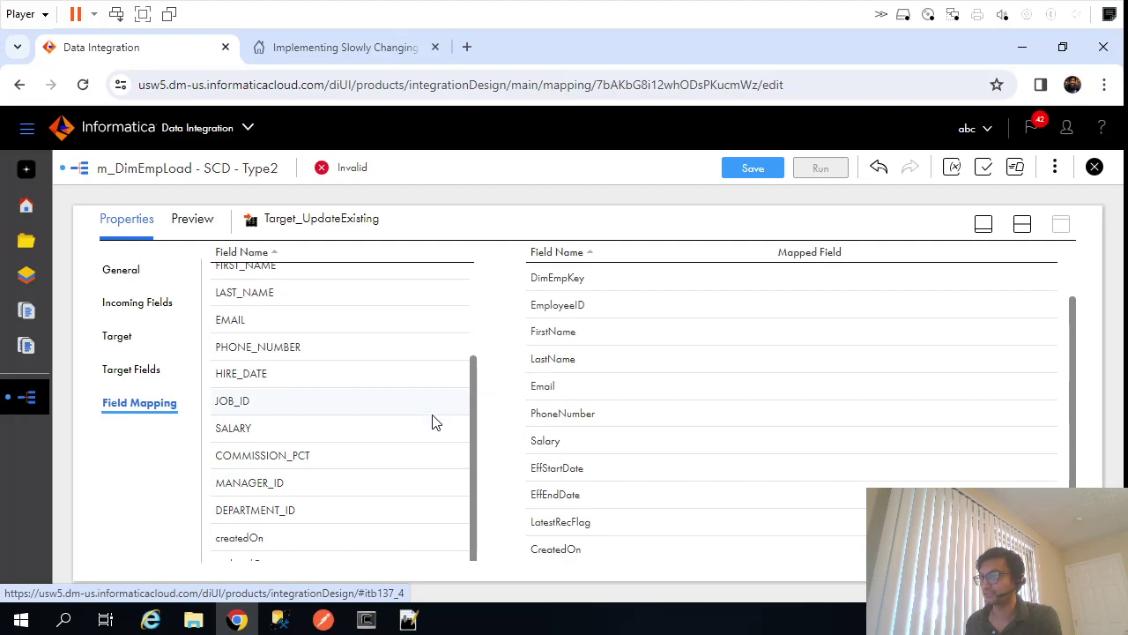
scroll(405, 453, "down", 1)
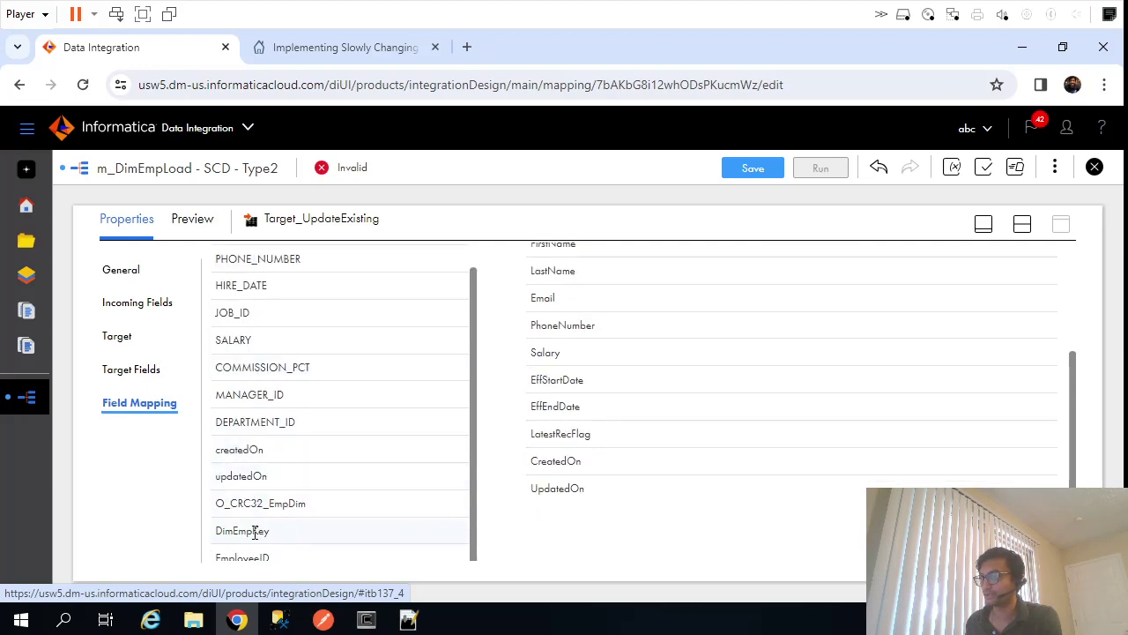
left_click_drag(255, 533, 809, 375)
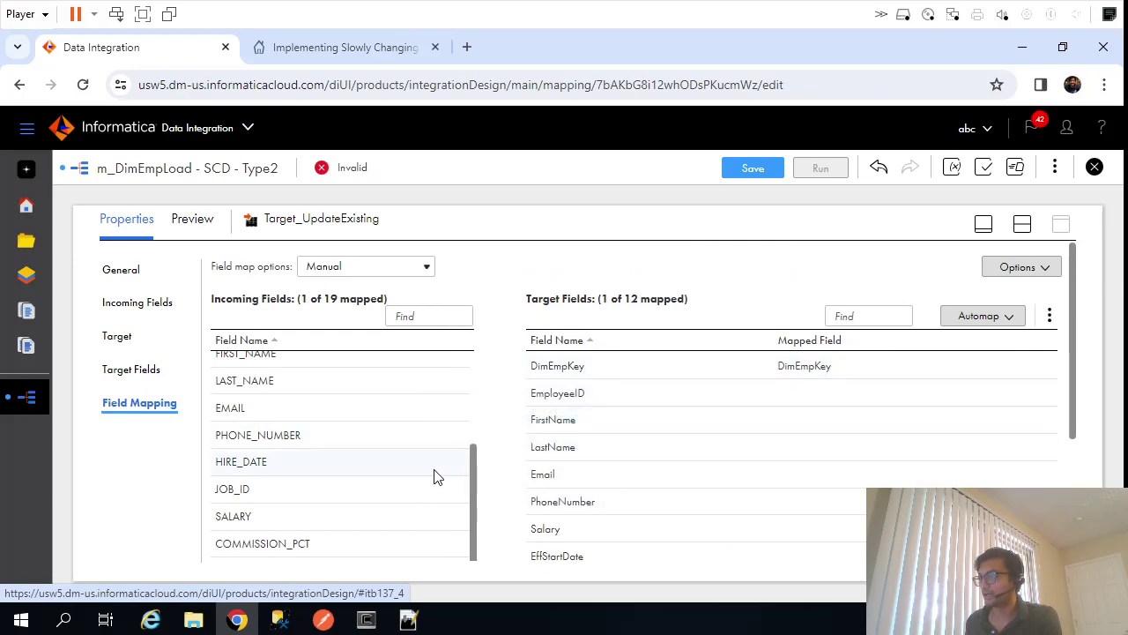
scroll(317, 424, "up", 3)
left_click_drag(273, 369, 850, 423)
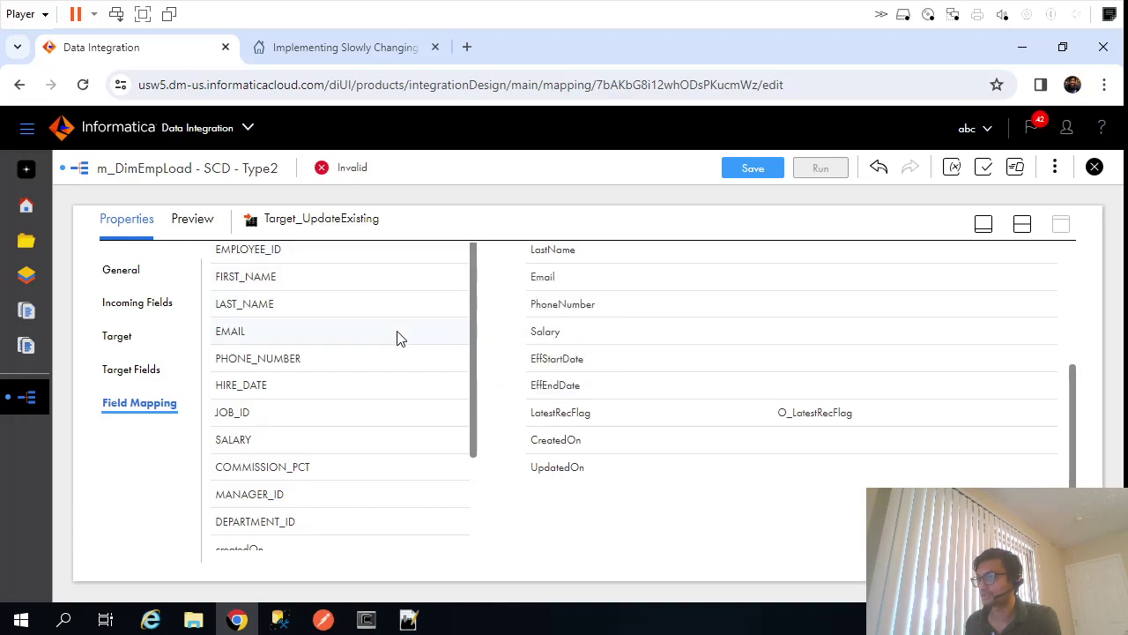
scroll(388, 339, "up", 3)
left_click_drag(366, 371, 872, 386)
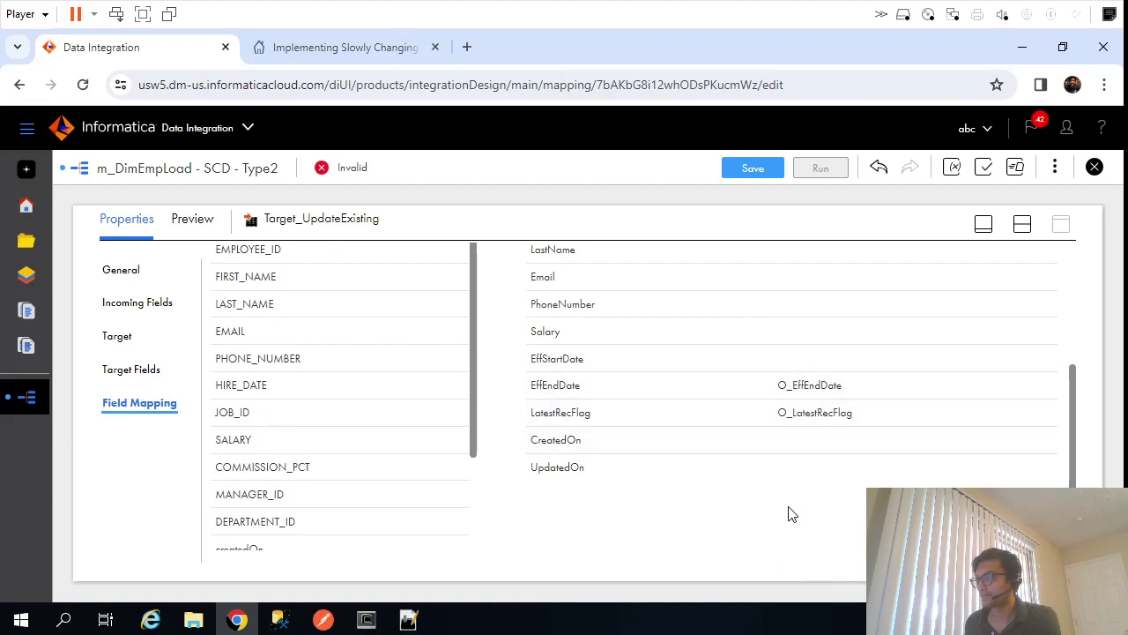
Map SALARY, PHONE_NUMBER and EMAIL to the target fields Salary, PhoneNumber and Email, and save the mapping
scroll(789, 514, "down", 1)
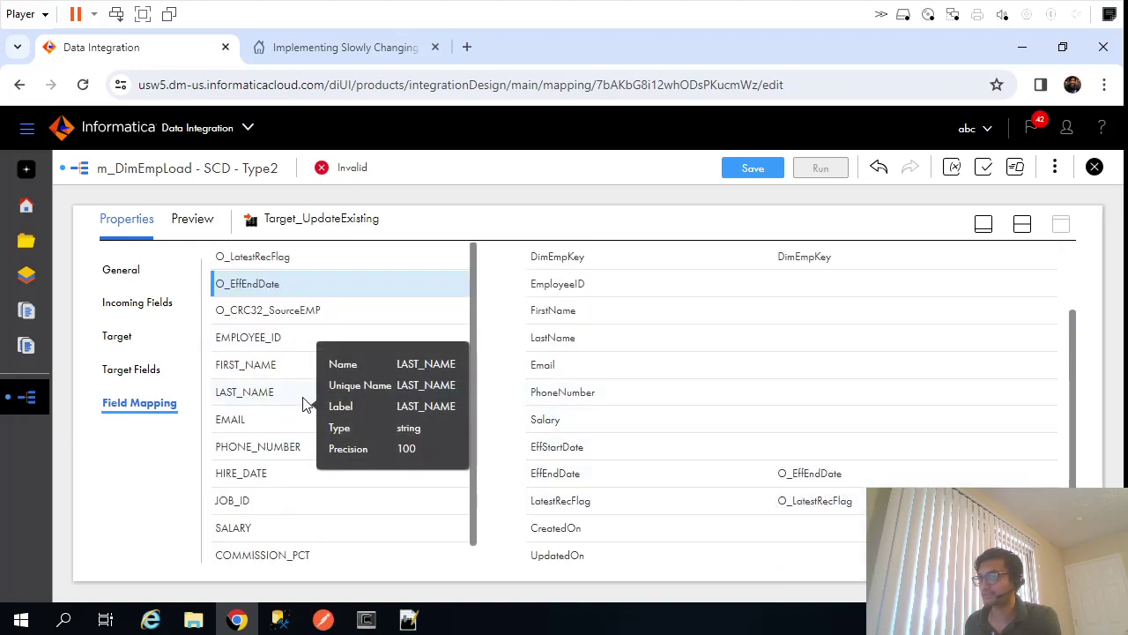
left_click_drag(234, 527, 819, 430)
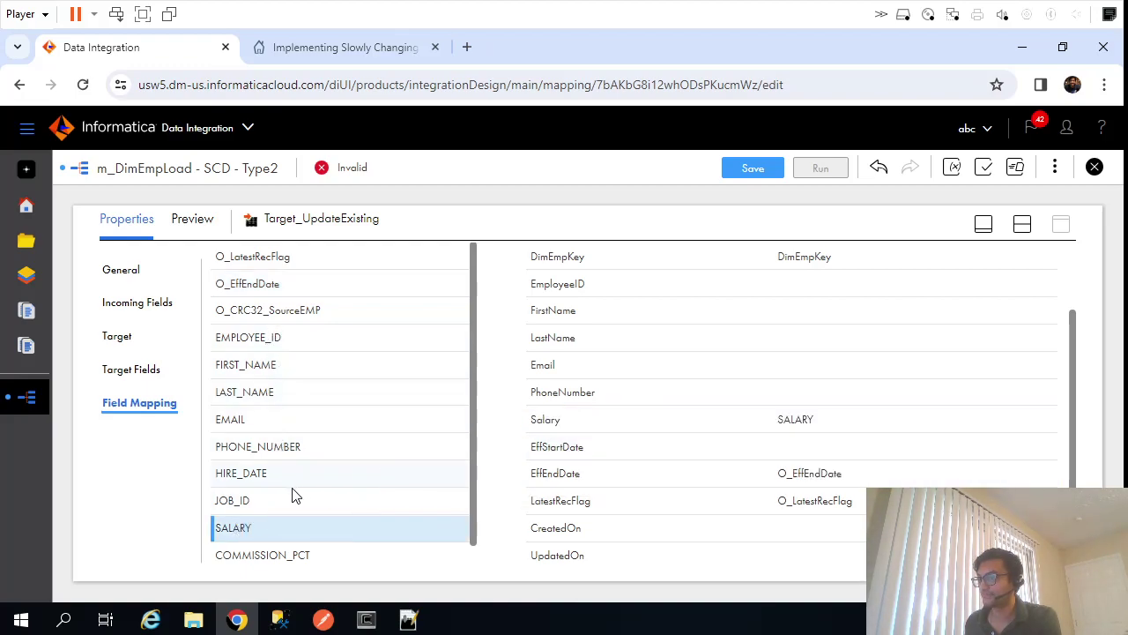
scroll(298, 504, "down", 1)
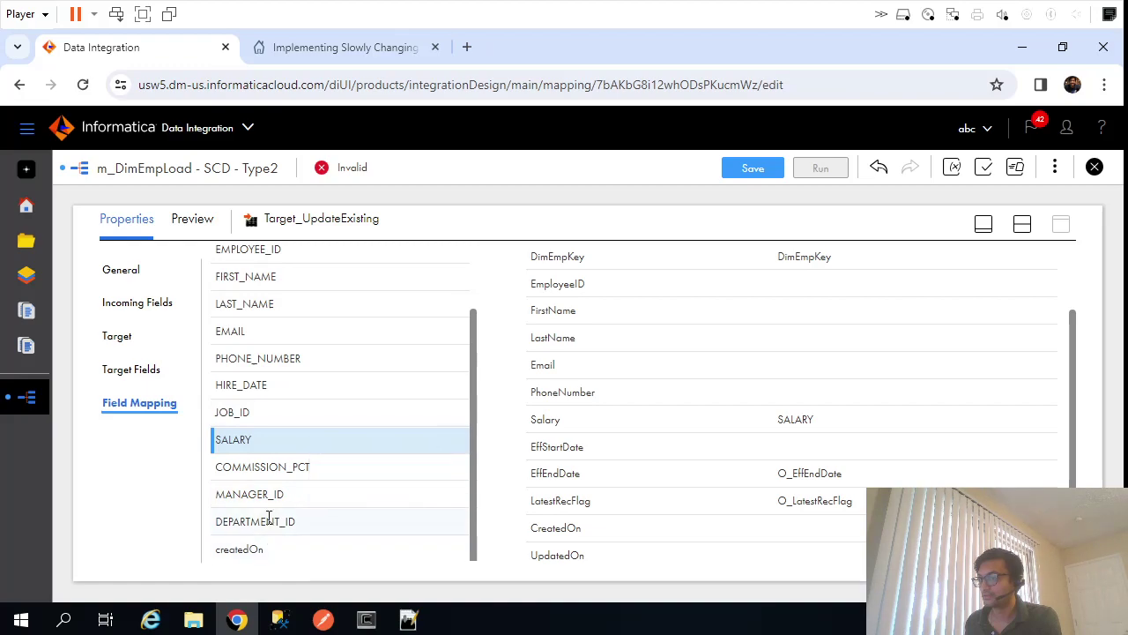
left_click_drag(278, 362, 772, 402)
left_click_drag(227, 330, 829, 369)
scroll(968, 480, "up", 2)
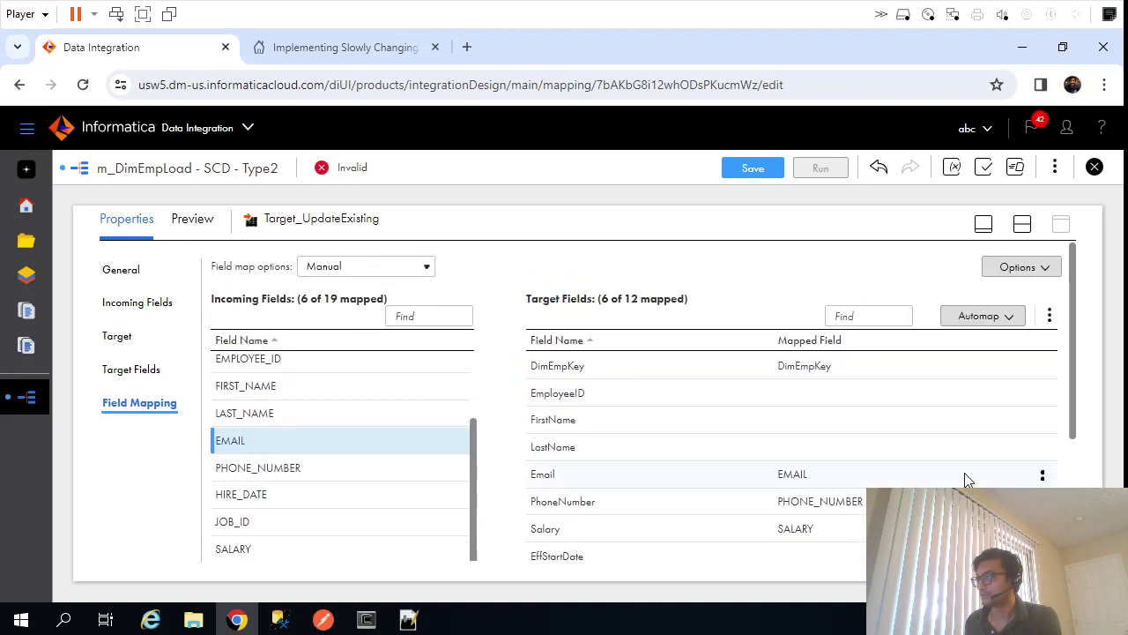
scroll(968, 479, "down", 2)
left_click(765, 172)
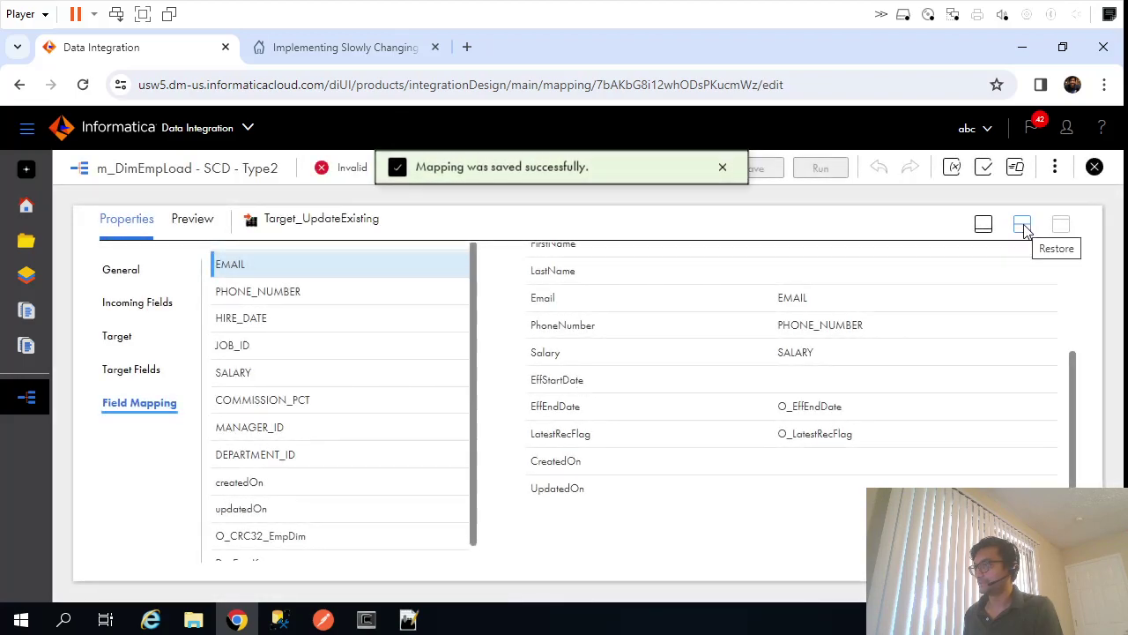
left_click(1022, 224)
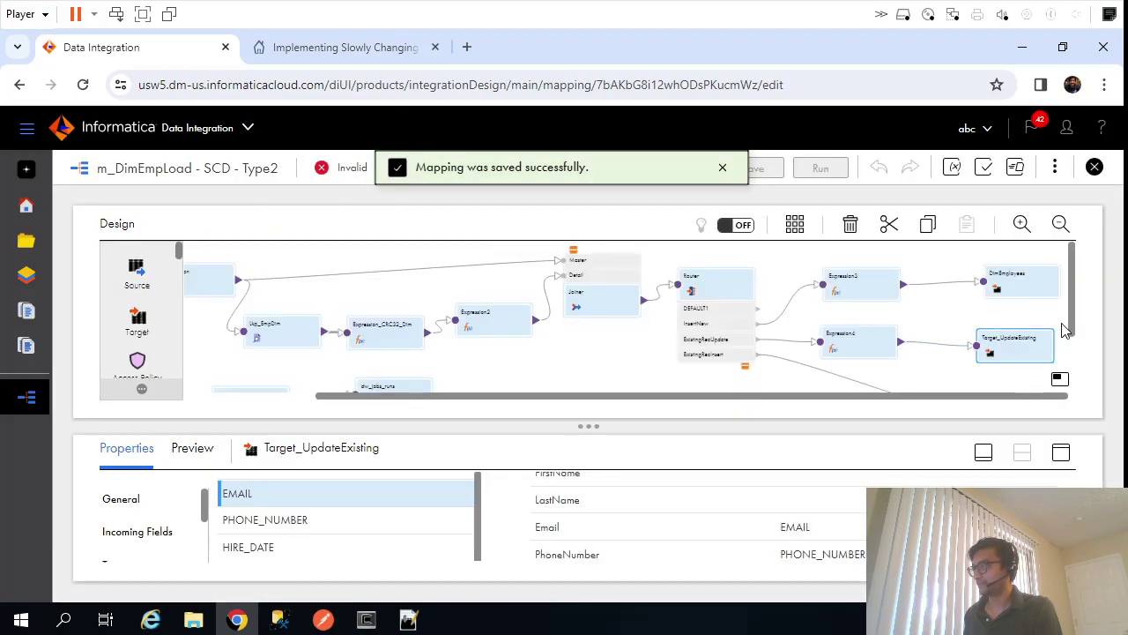
Insert an Expression transformation between the router's ExistingRecInsert group and Target_InsertExisting, and place it in line with that target
scroll(1053, 344, "down", 2)
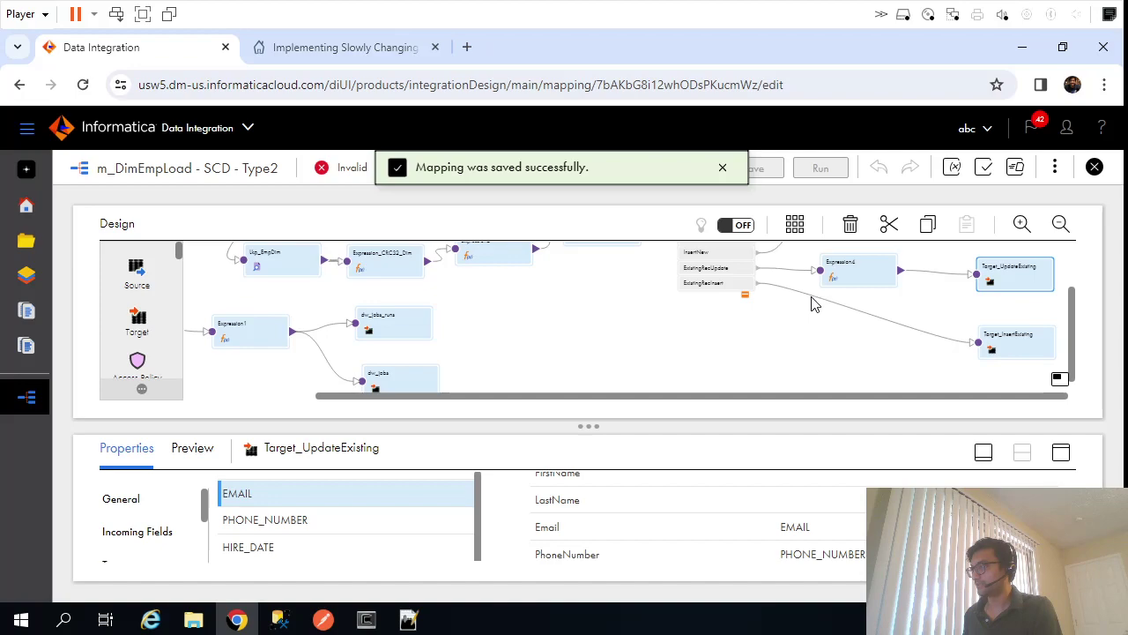
left_click(804, 300)
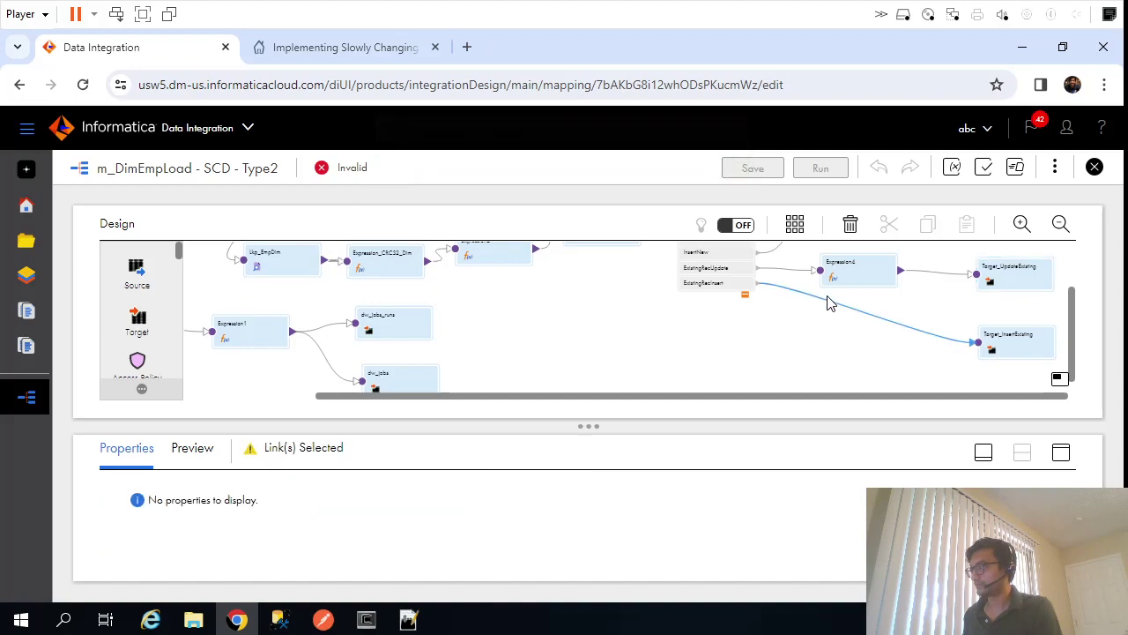
left_click(802, 300)
left_click(803, 300)
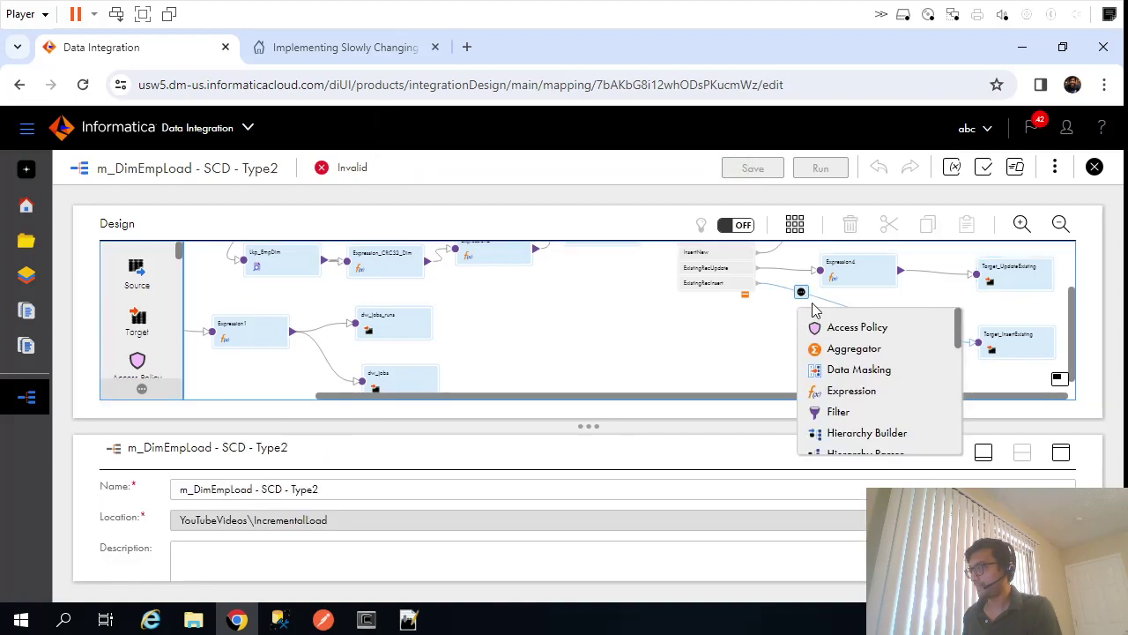
left_click(831, 391)
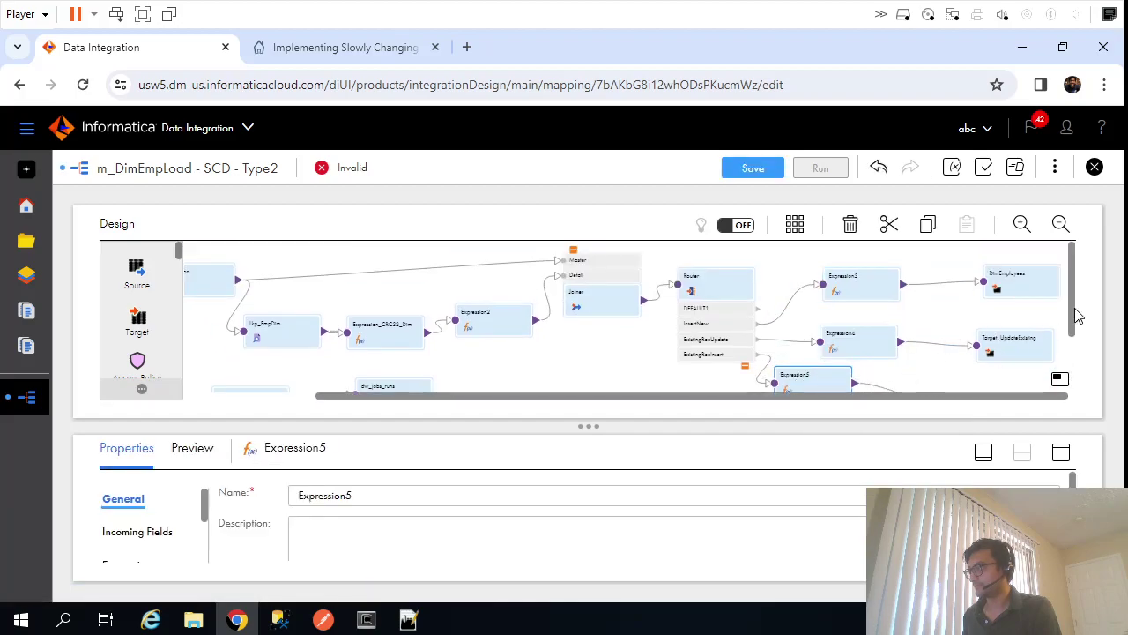
left_click_drag(1074, 310, 1070, 355)
left_click_drag(806, 315, 813, 335)
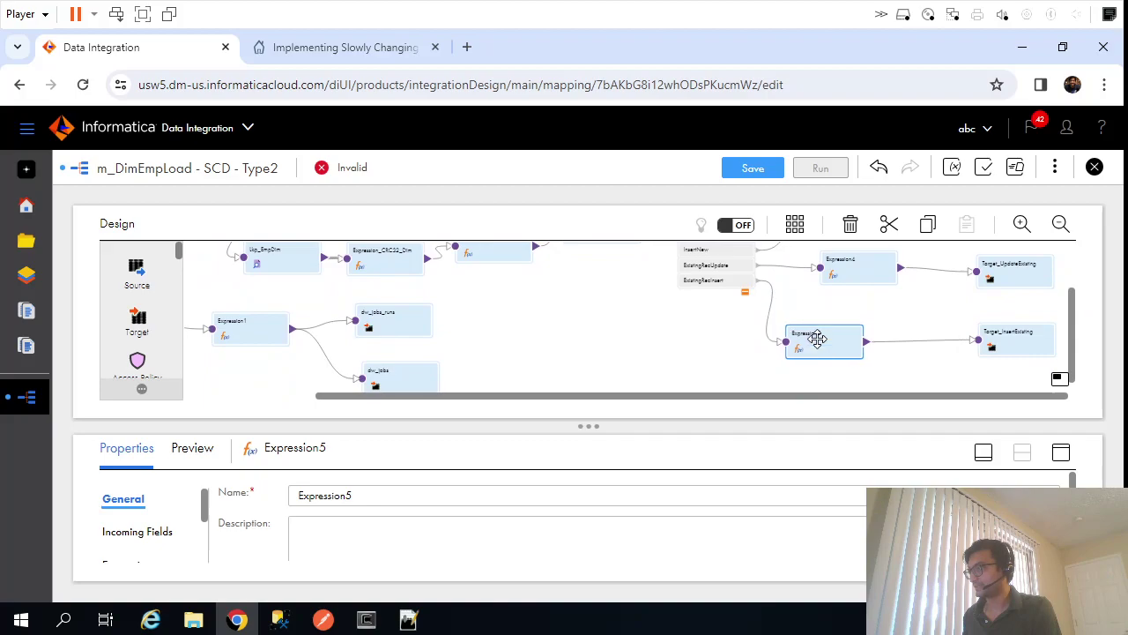
Add a string output field O_LatestRecFlag to Expression5 and set its expression to 'Y'
left_click(1060, 455)
left_click(140, 343)
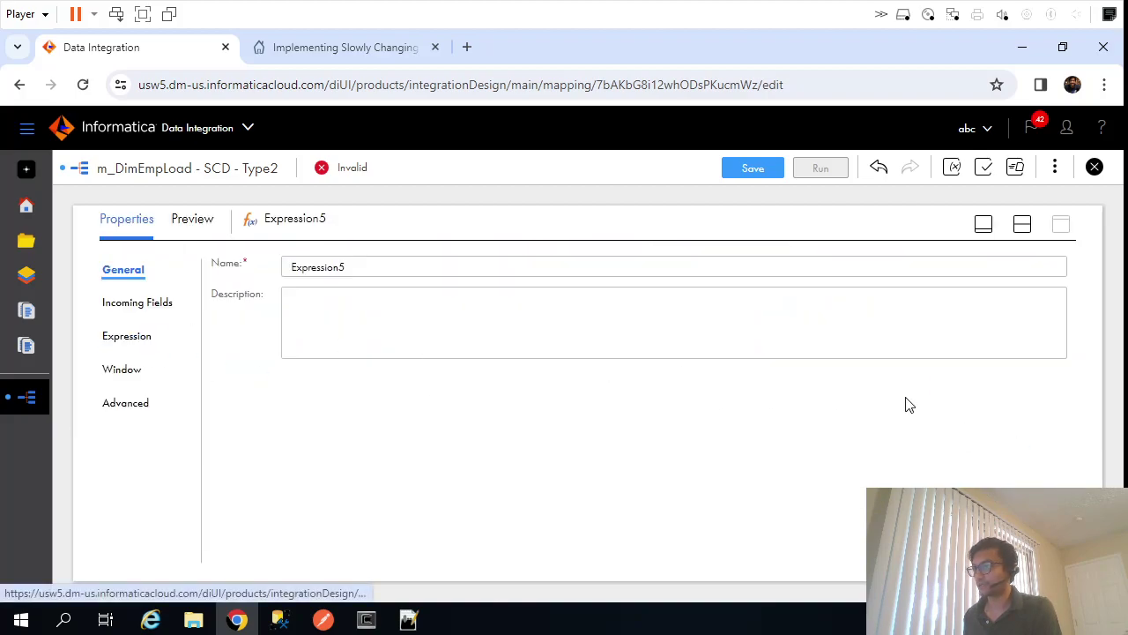
left_click(992, 320)
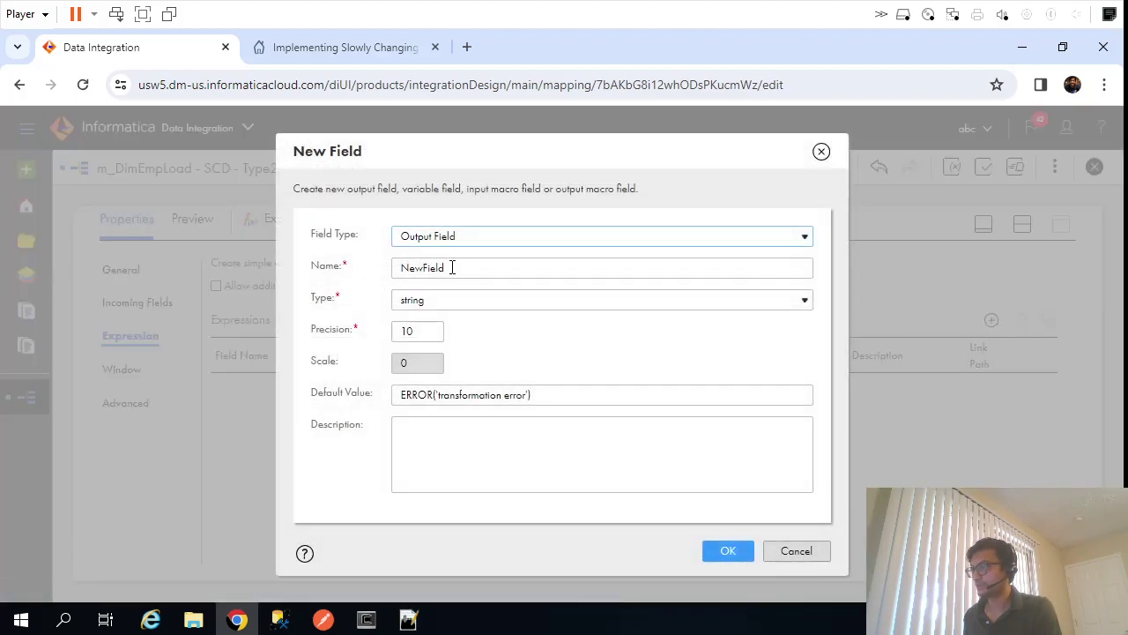
left_click_drag(451, 267, 358, 252)
type("O_LatestRecFlag")
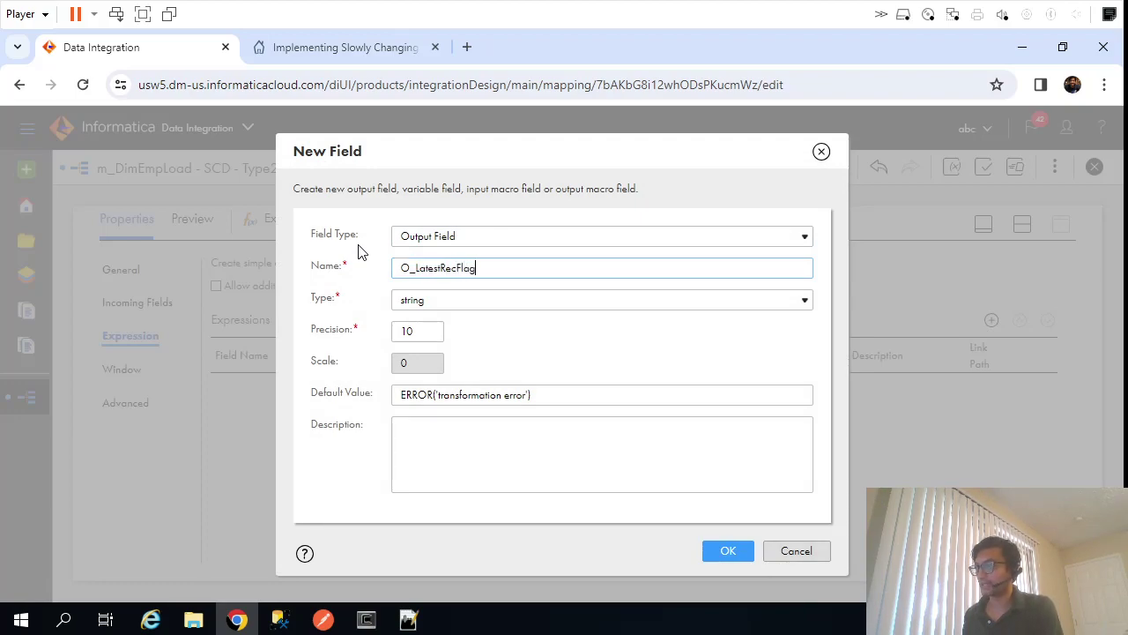
key("ctrl+a")
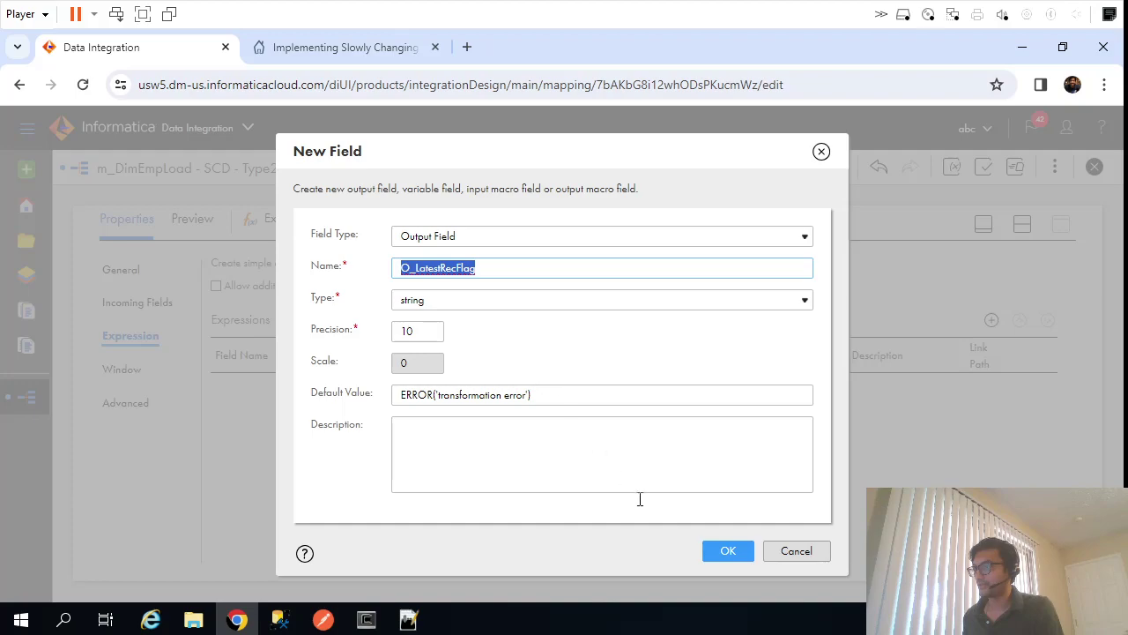
left_click(725, 552)
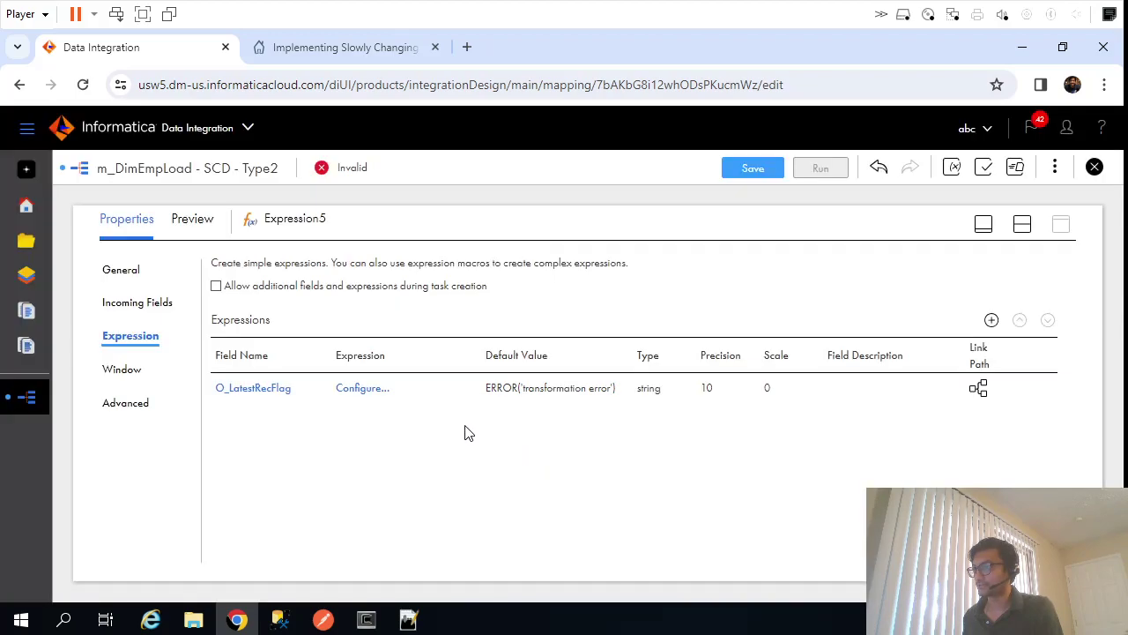
left_click(362, 389)
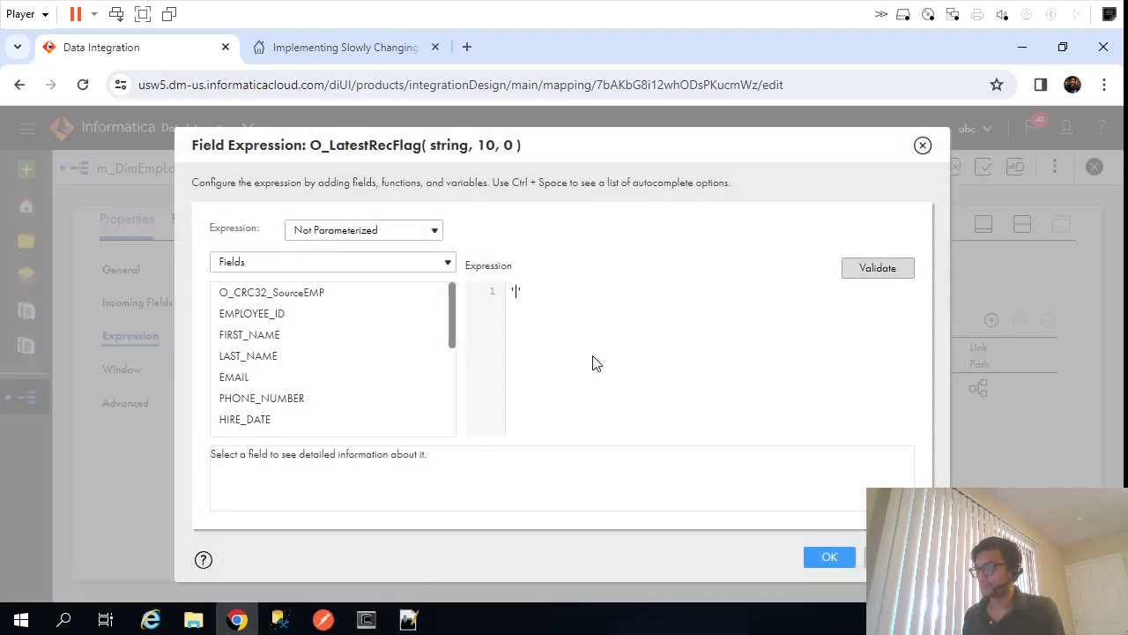
left_click(828, 557)
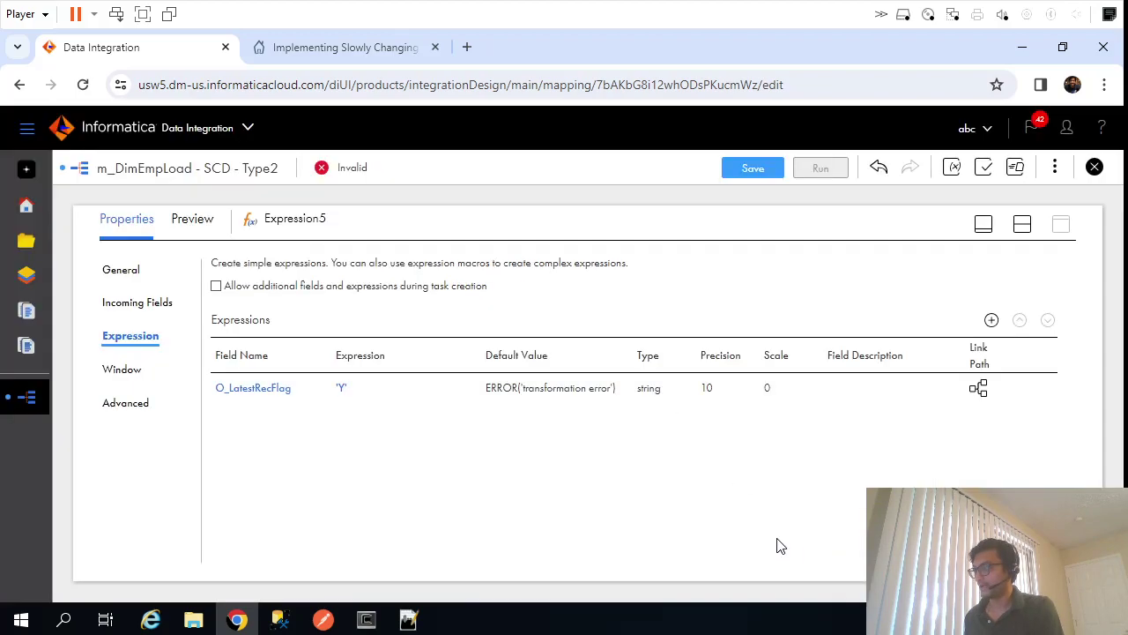
Add a date/time output field named O_EffStartDate to Expression5
left_click(991, 321)
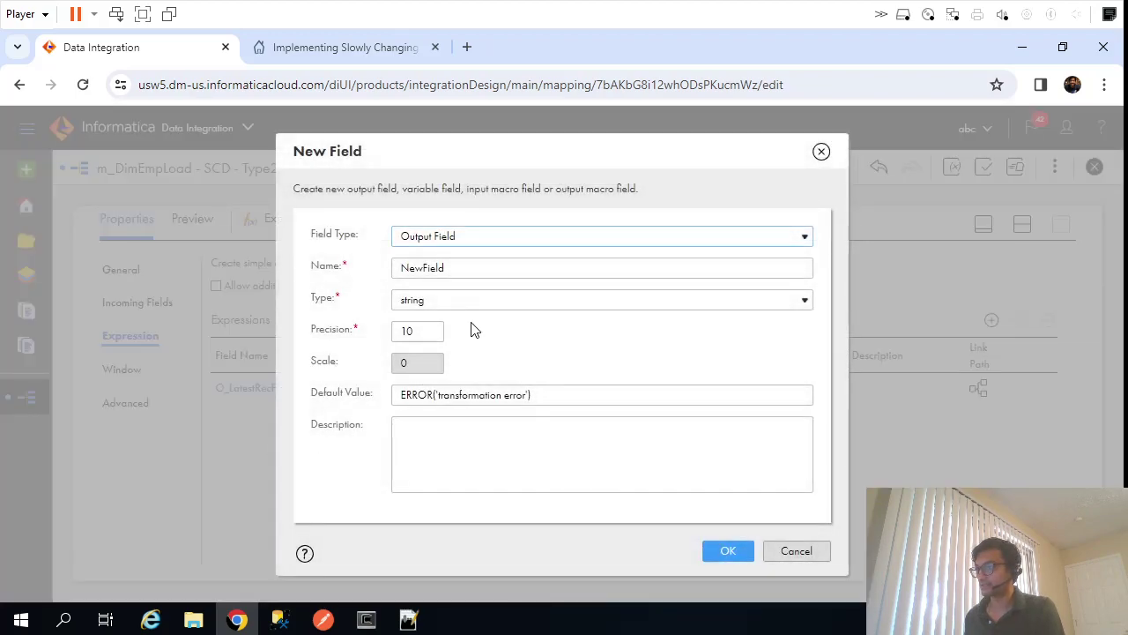
left_click_drag(450, 276, 313, 275)
type("O_EffStar")
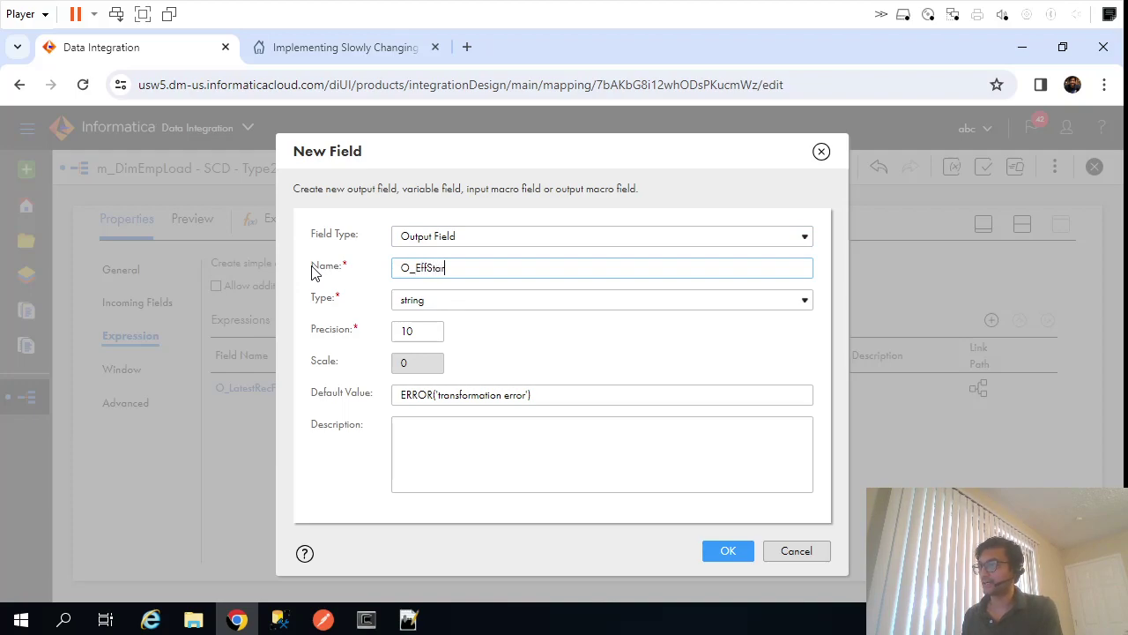
left_click(463, 300)
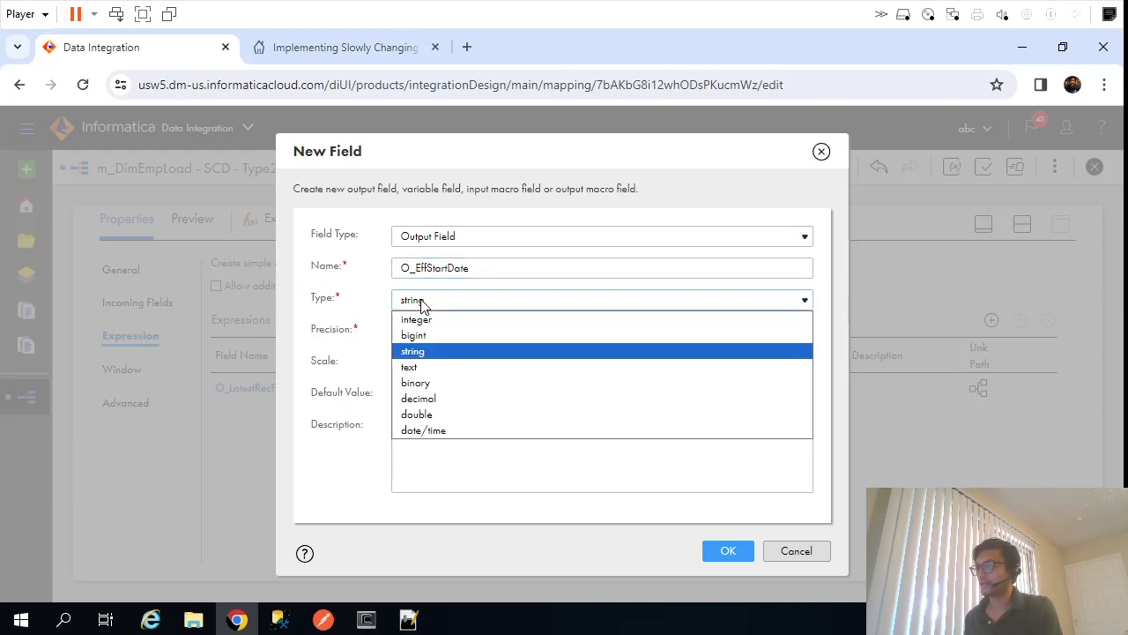
left_click(423, 431)
left_click(728, 555)
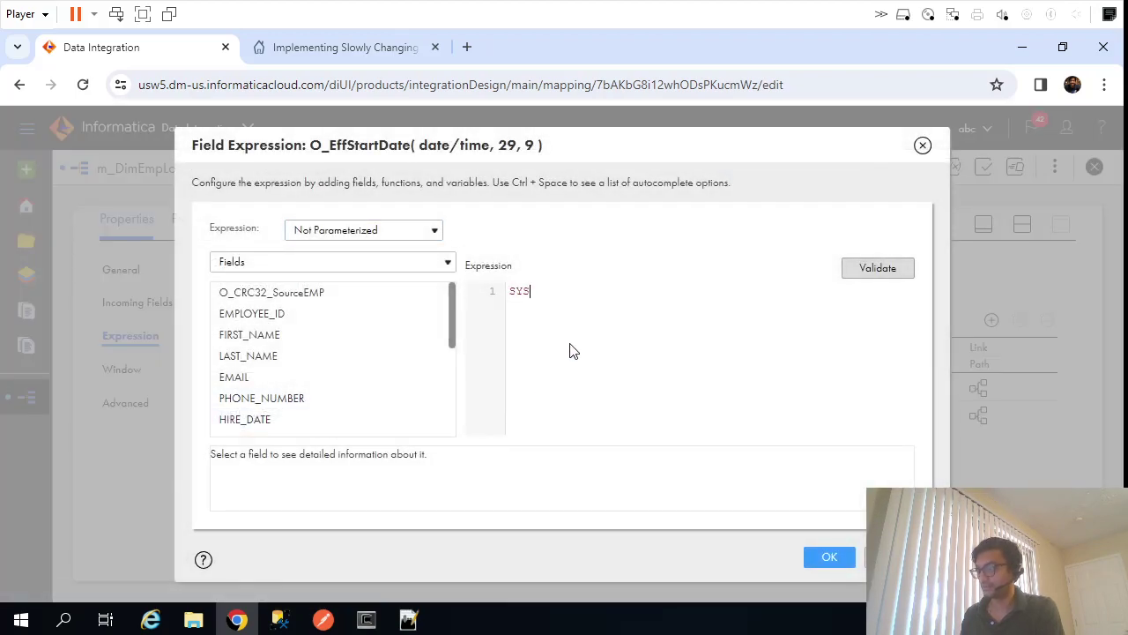
Set the O_EffStartDate field's expression to SYSDATE, validate it and save the mapping
type("TE")
left_click(878, 268)
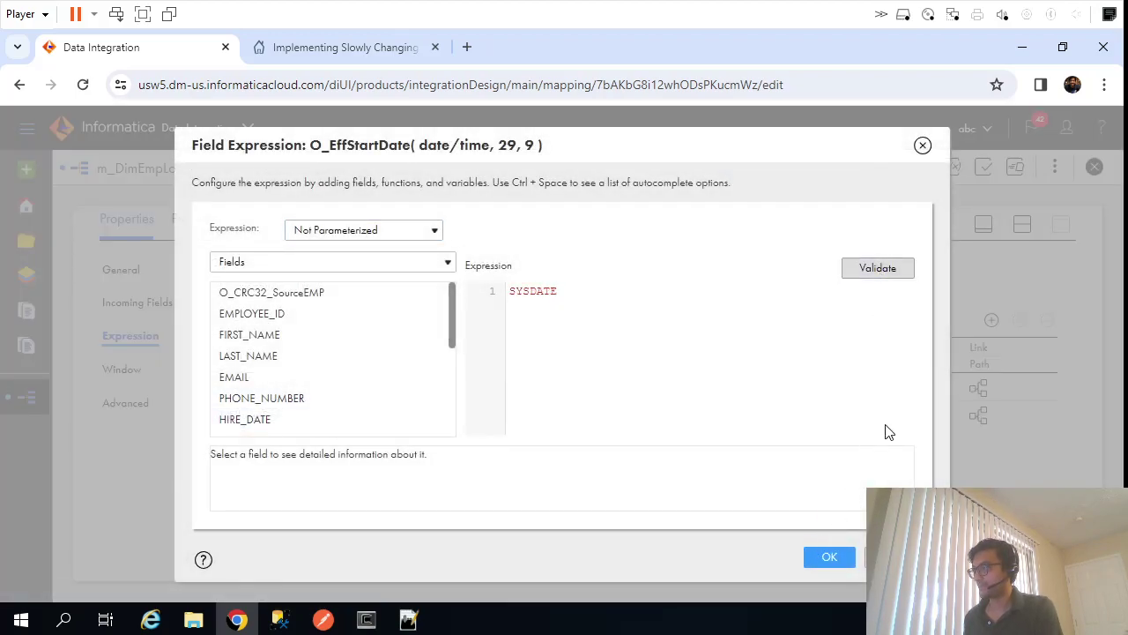
left_click(830, 557)
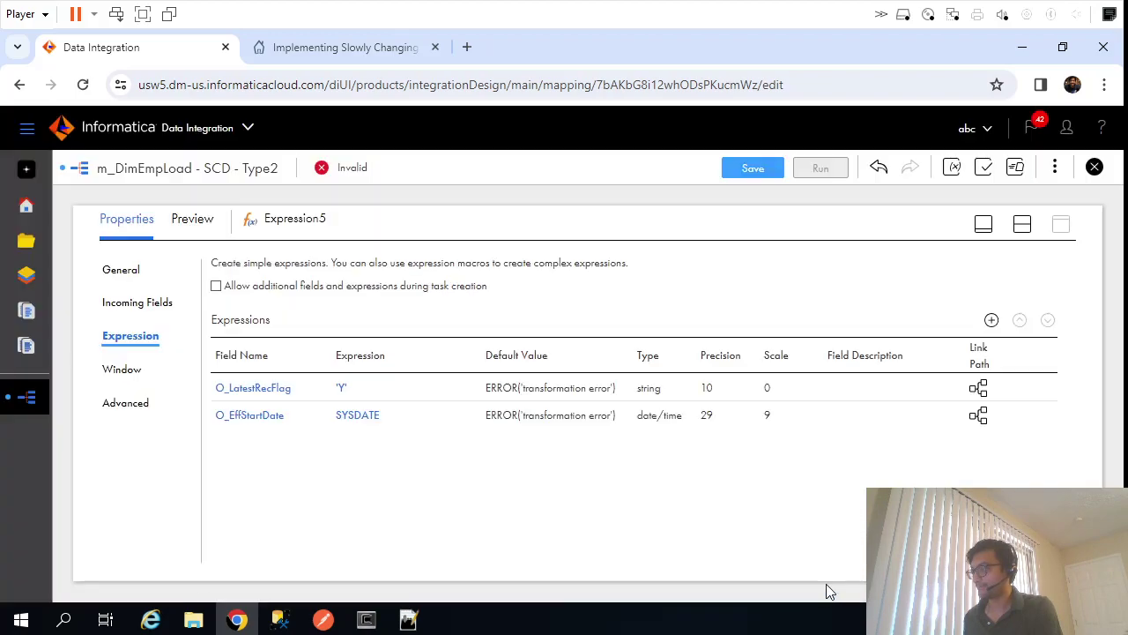
left_click(757, 172)
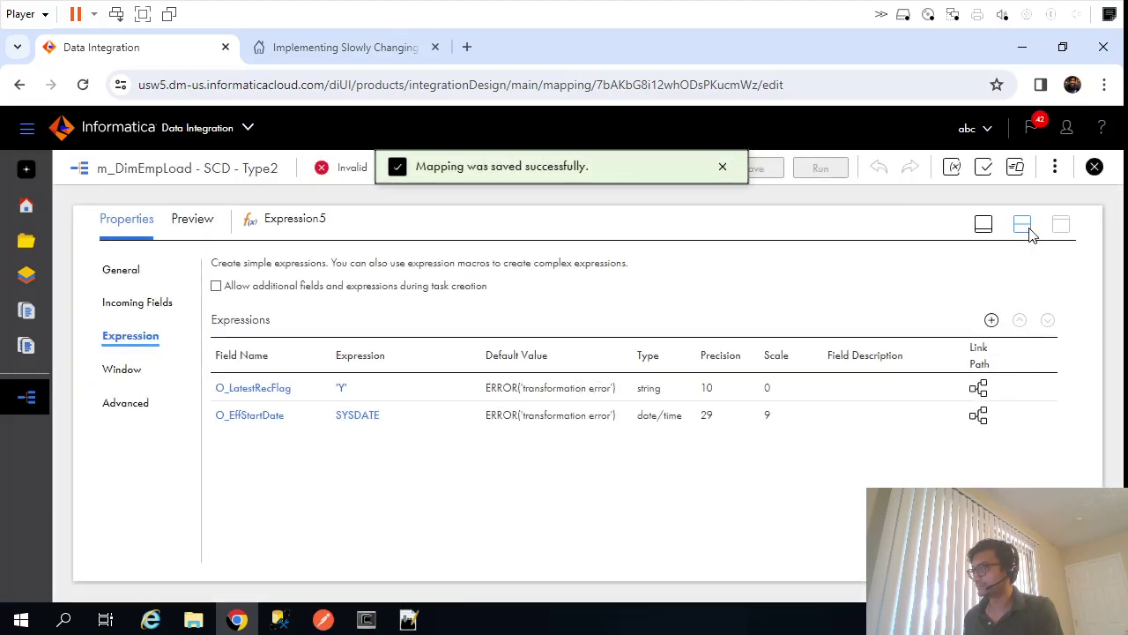
Return to the canvas and open the field mapping of Target_InsertExisting
left_click(1025, 226)
left_click(1012, 335)
left_click(1061, 452)
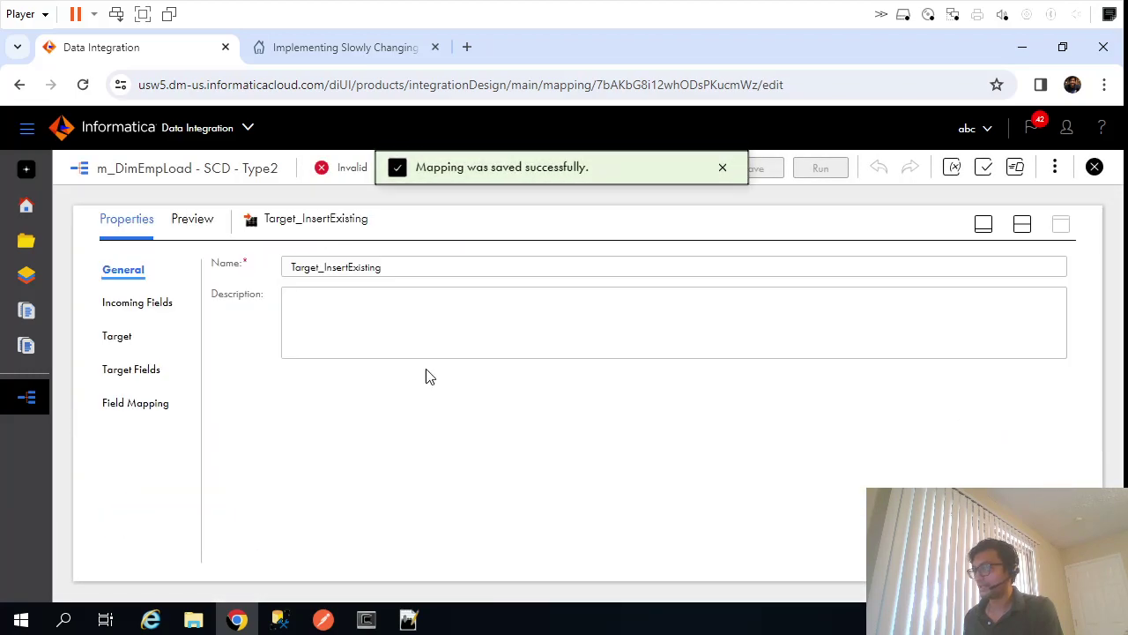
left_click(139, 403)
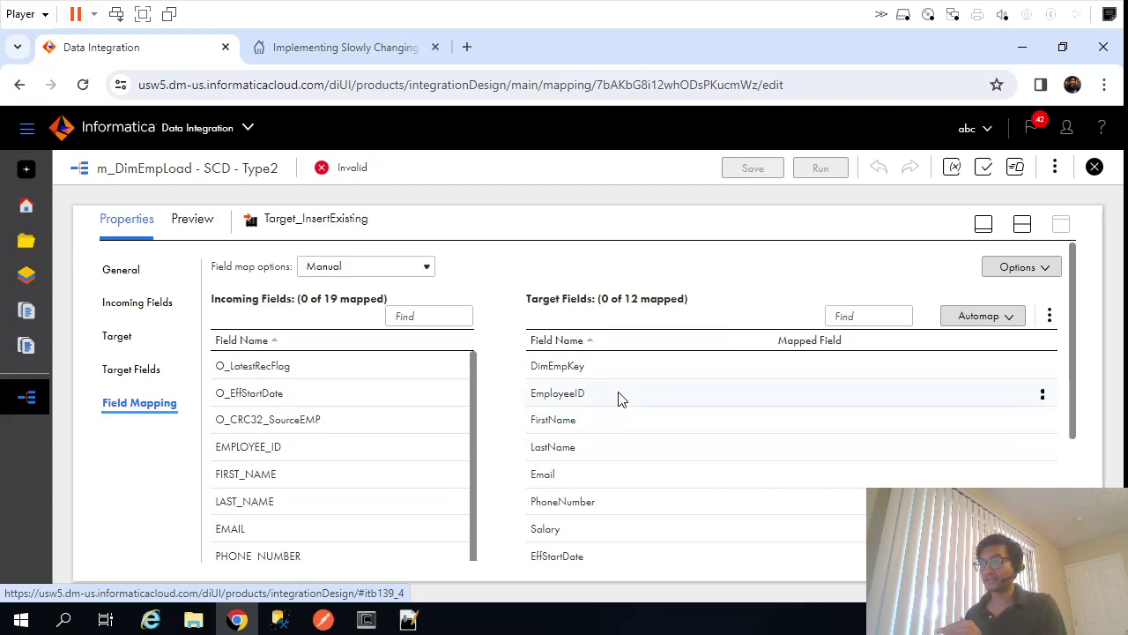
Map EMPLOYEE_ID, FIRST_NAME, LAST_NAME and EMAIL to the target fields EmployeeID, FirstName, LastName and Email
left_click_drag(278, 463, 733, 390)
left_click_drag(269, 485, 757, 424)
left_click_drag(280, 507, 802, 450)
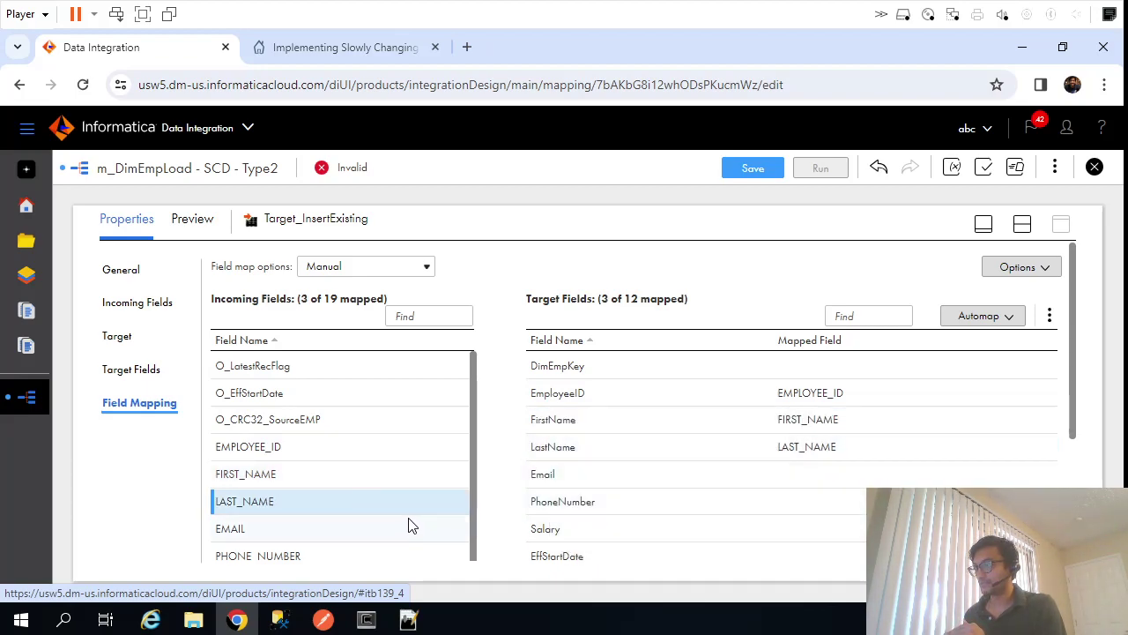
left_click_drag(227, 526, 798, 474)
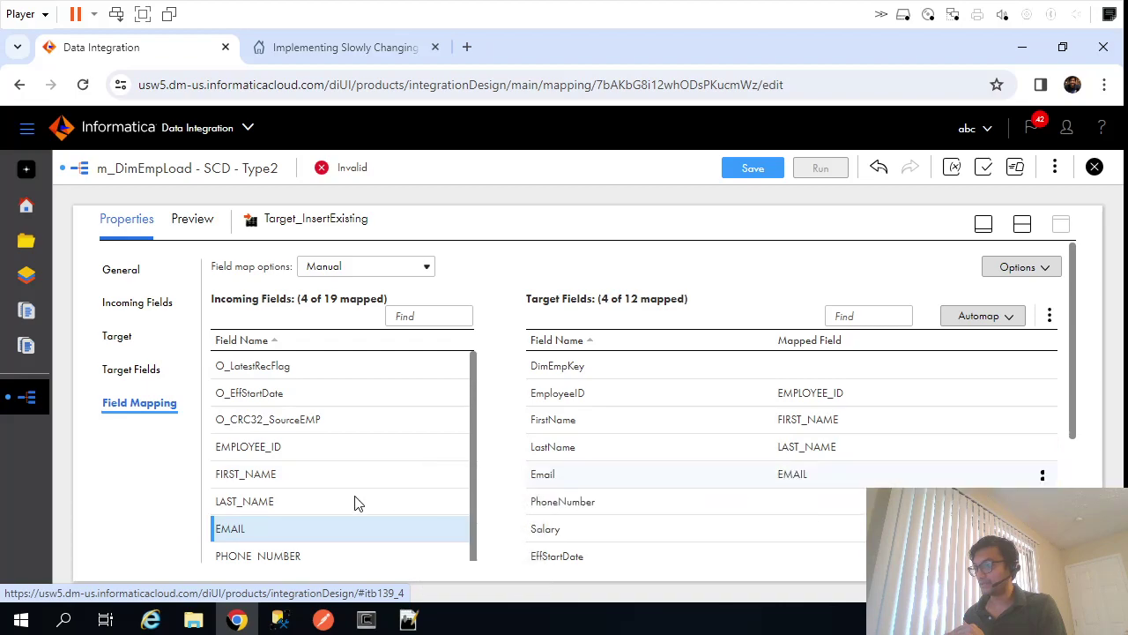
Map PHONE_NUMBER and SALARY to the target fields PhoneNumber and Salary
scroll(372, 501, "down", 3)
left_click_drag(303, 468, 762, 490)
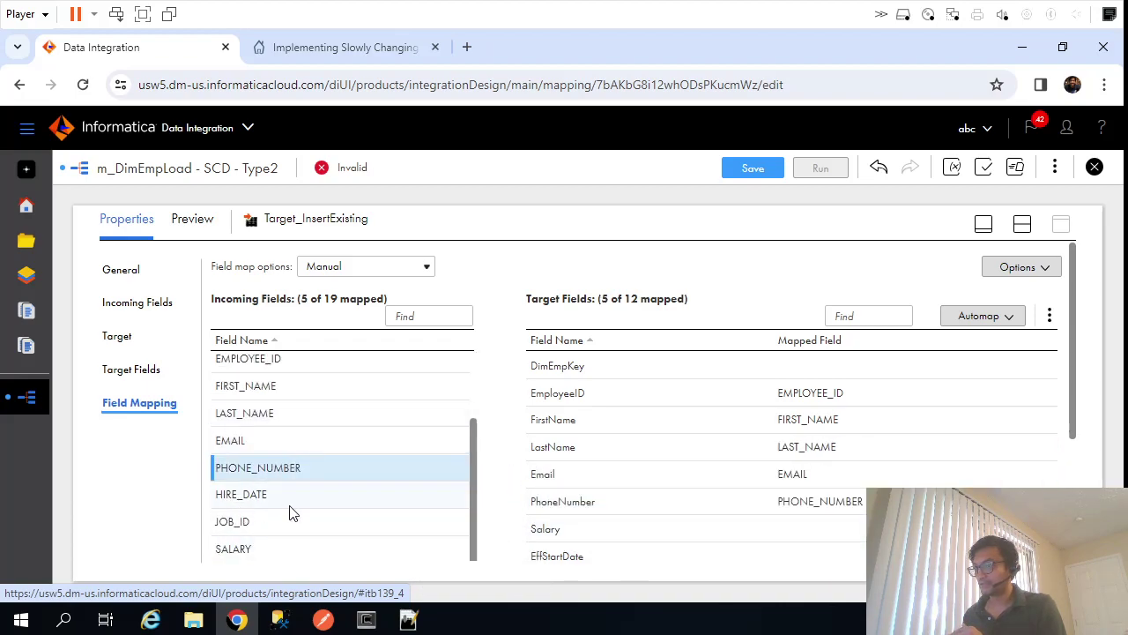
scroll(283, 515, "down", 1)
left_click_drag(236, 512, 811, 536)
Map O_EffStartDate and O_LatestRecFlag to the target fields EffStartDate and LatestRecFlag, save the mapping and return to the canvas
scroll(300, 481, "up", 5)
left_click_drag(283, 365, 846, 404)
scroll(385, 420, "up", 3)
left_click_drag(233, 407, 878, 371)
left_click(739, 167)
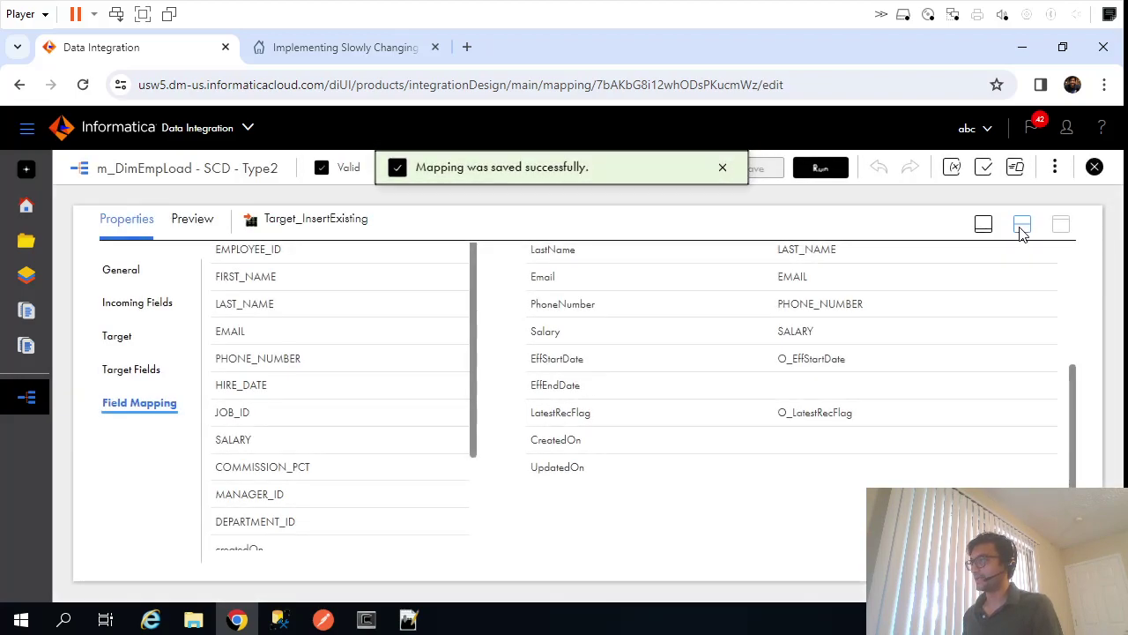
left_click(1020, 225)
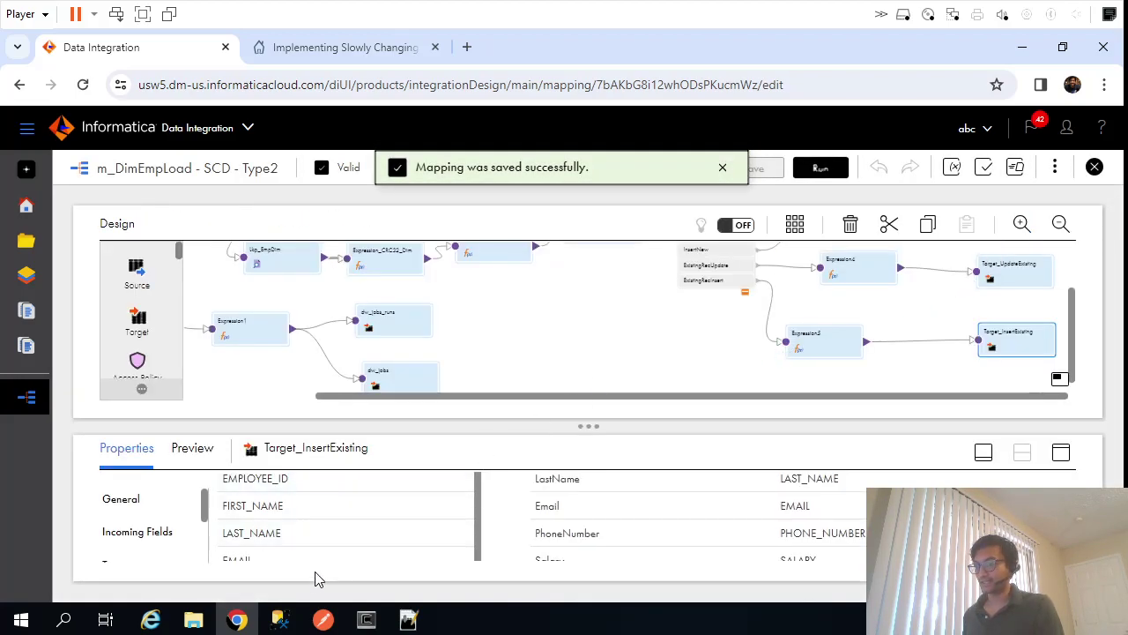
Switch to SQL Server Management Studio, query DimEmployees for EmployeeID 999 and examine its Salary, EffEndDate and LatestRecFlag values
left_click(280, 620)
left_click_drag(183, 339, 31, 317)
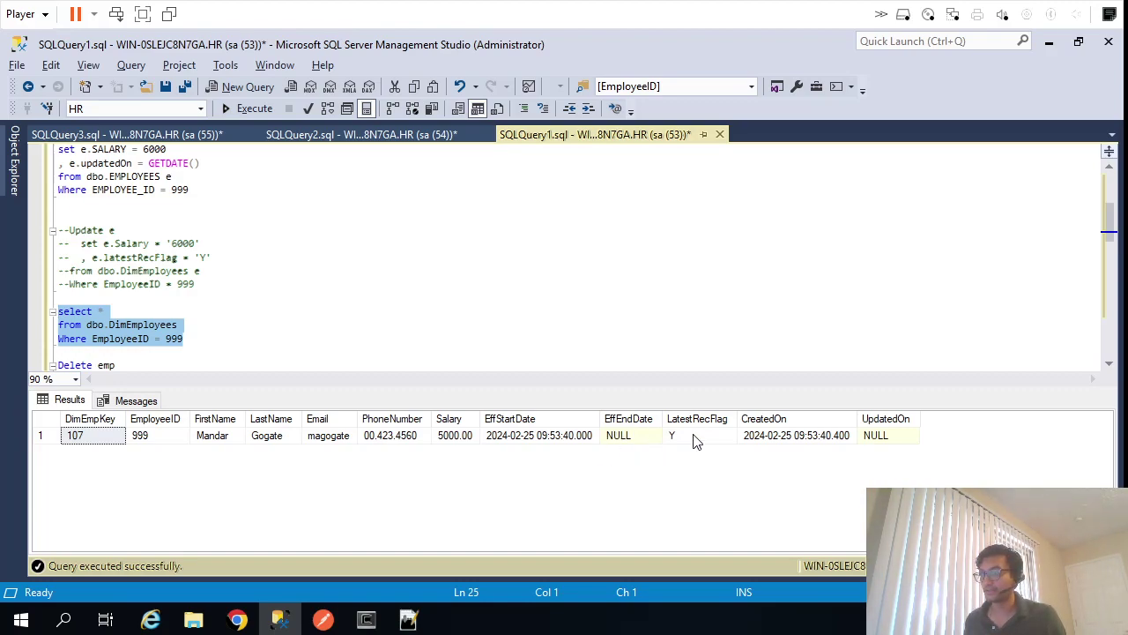
left_click(372, 354)
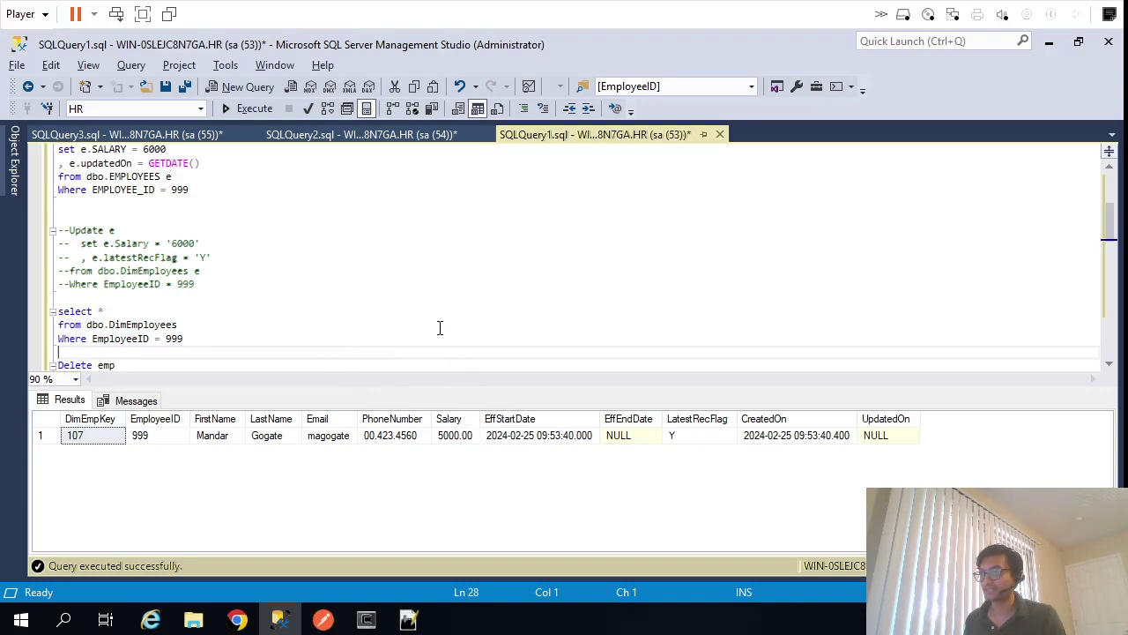
scroll(440, 327, "up", 4)
scroll(440, 328, "down", 4)
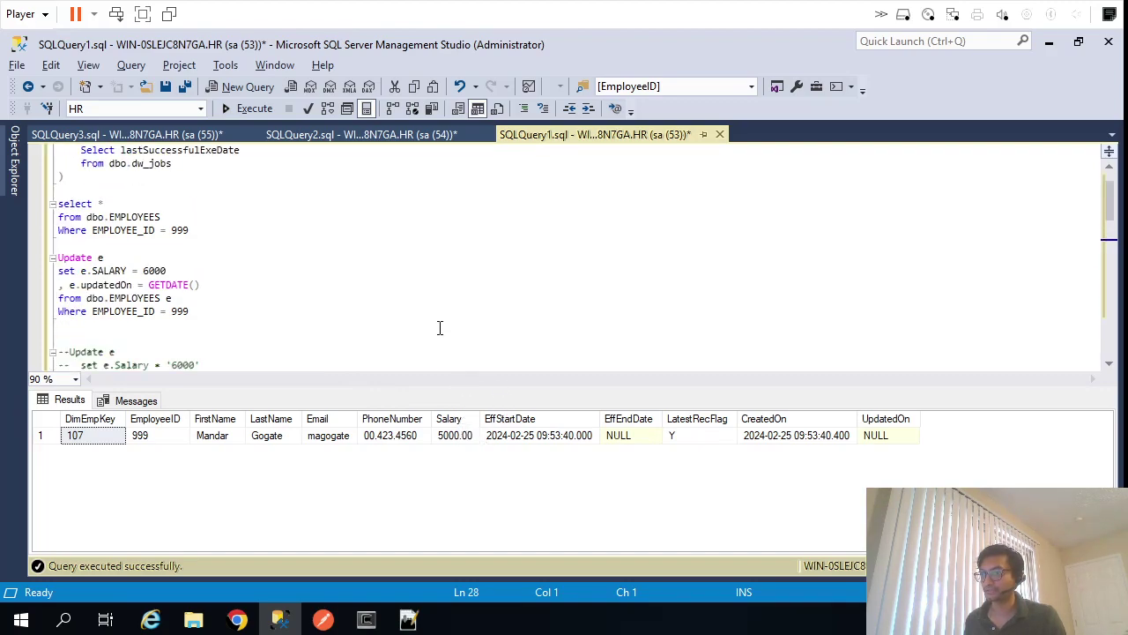
left_click(458, 441)
left_click(694, 445)
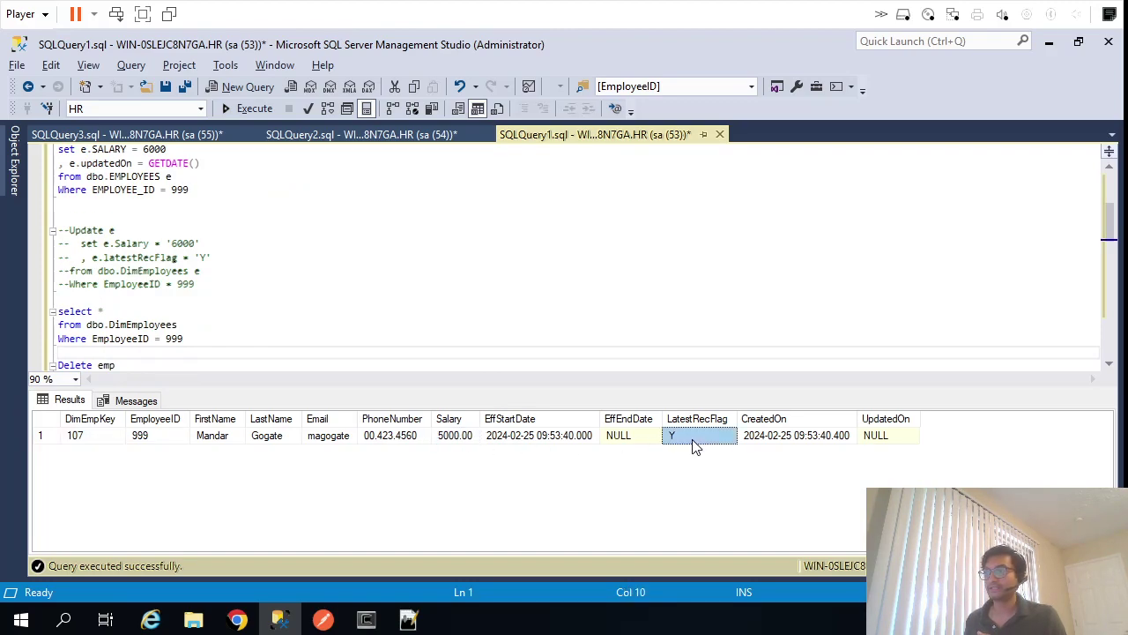
left_click(633, 445)
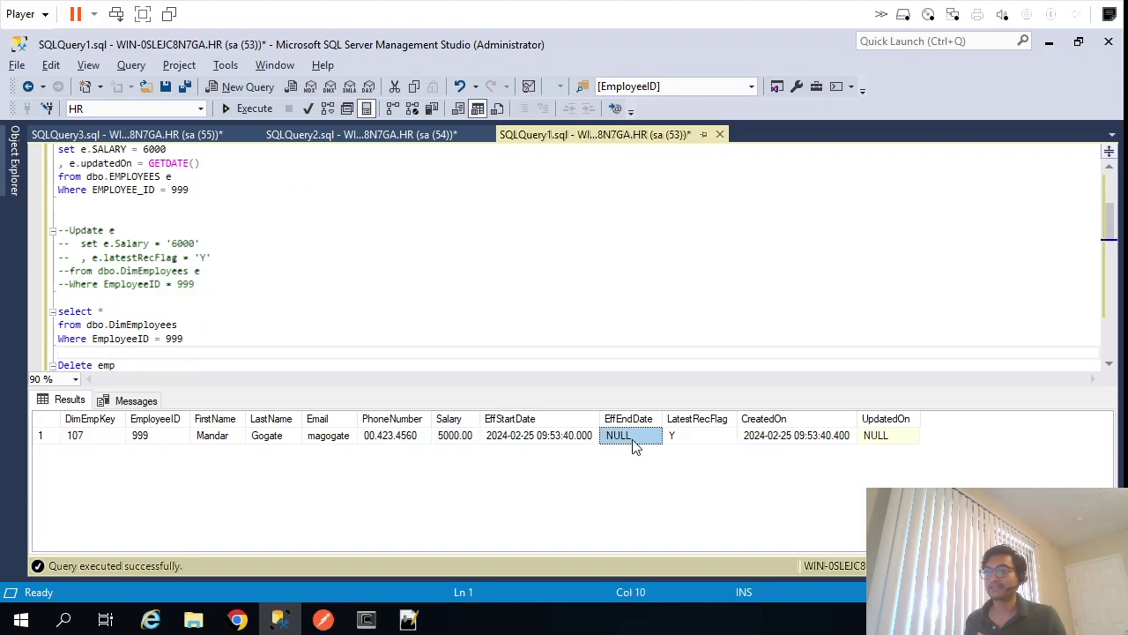
left_click(688, 443)
Switch back to Informatica Data Integration, run the m_DimEmpLoad - SCD - Type2 mapping and view its run in My Jobs
key("alt+Tab")
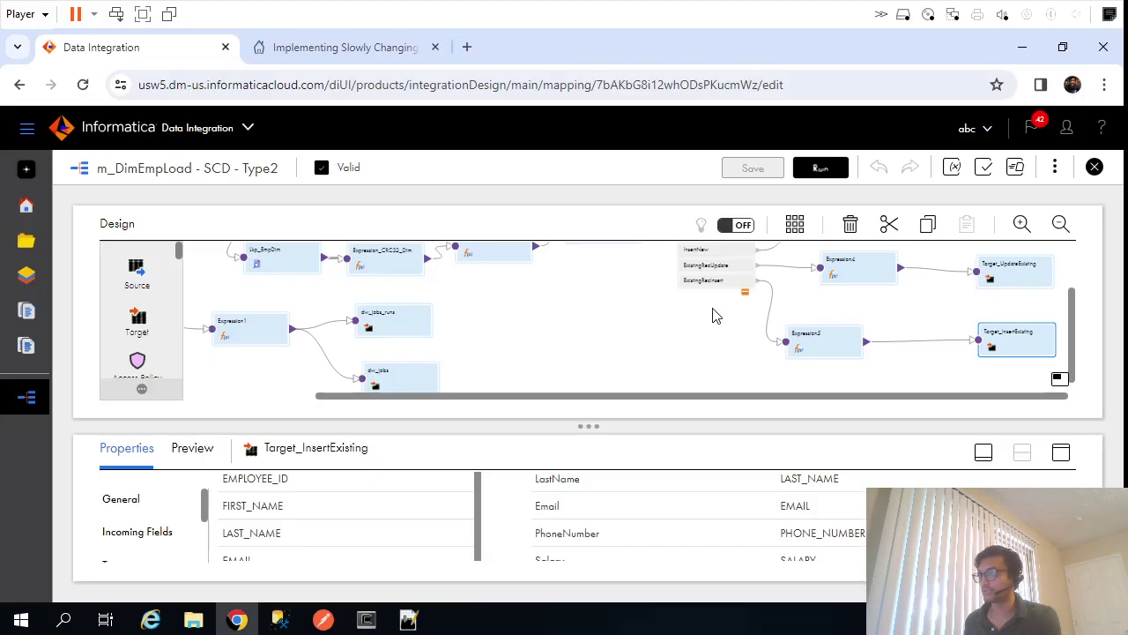
left_click(821, 169)
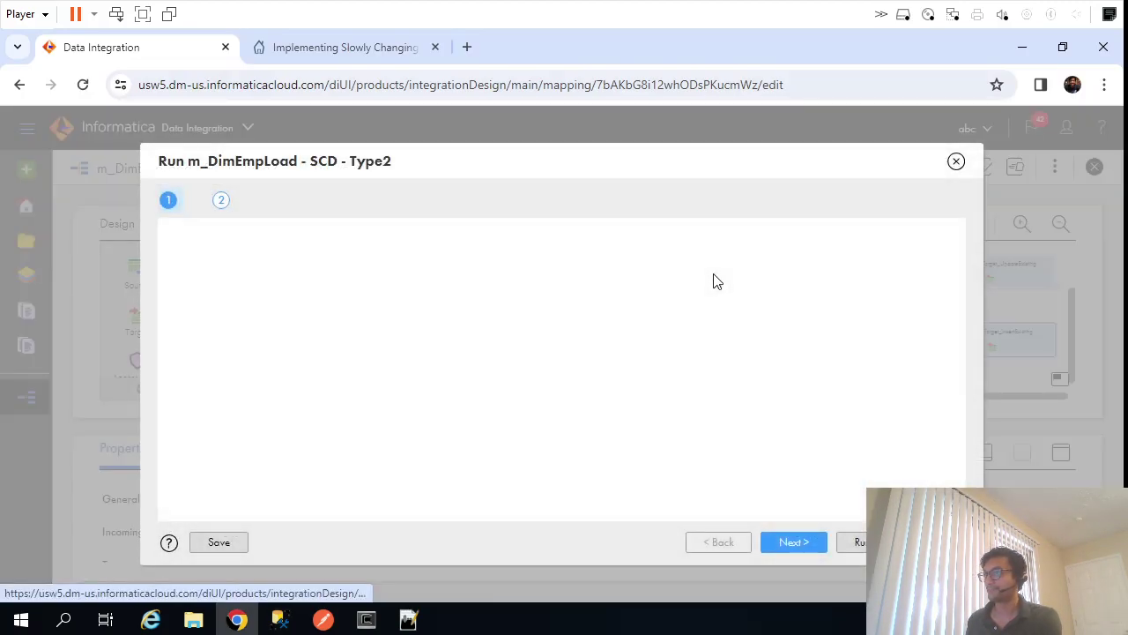
left_click(856, 542)
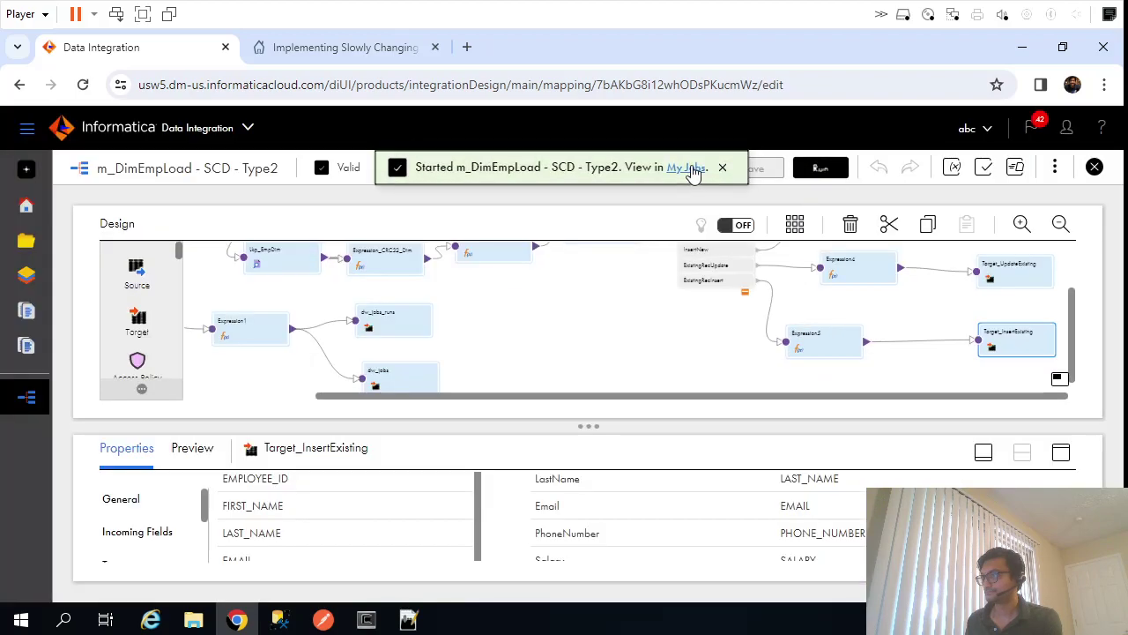
left_click(695, 169)
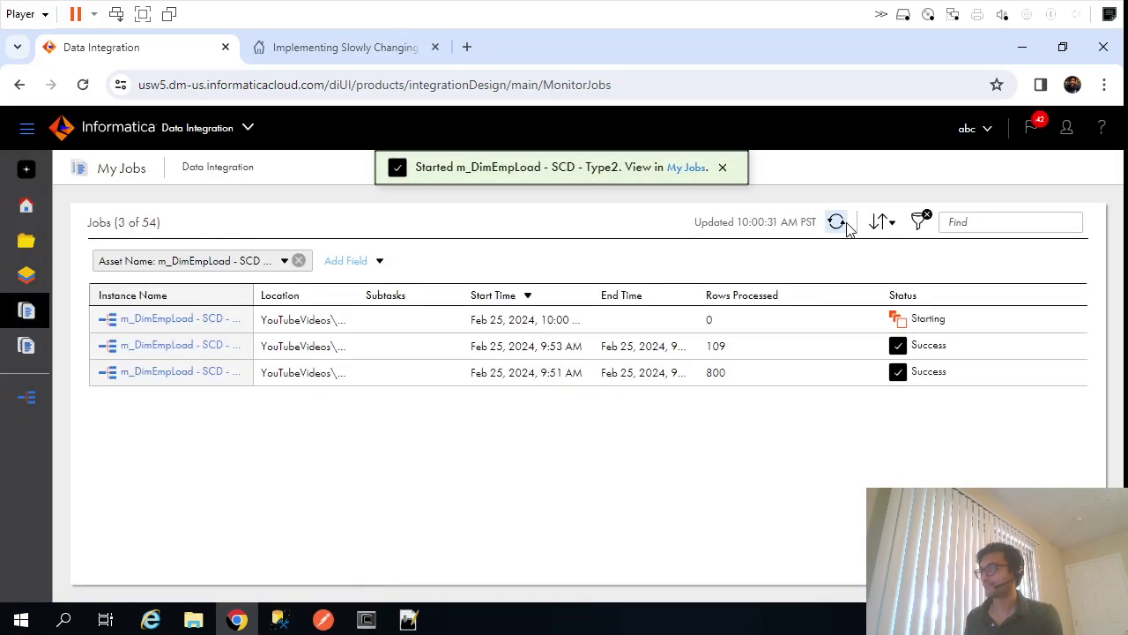
Refresh the My Jobs list to track the status of the latest m_DimEmpLoad - SCD - Type2 run
left_click(840, 223)
left_click(840, 223)
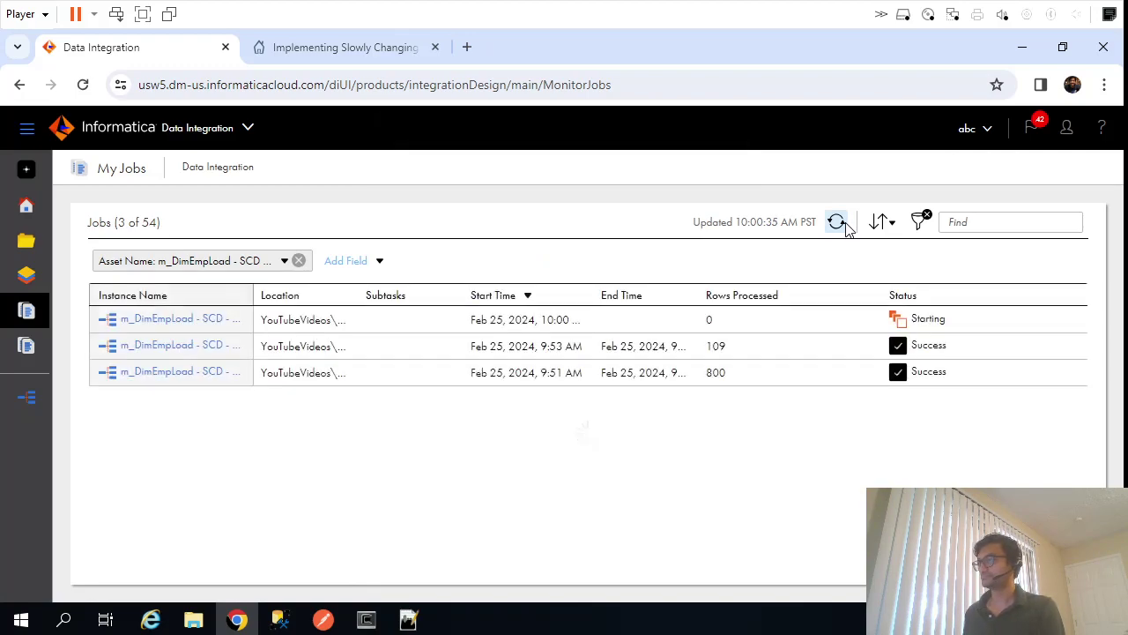
left_click(839, 223)
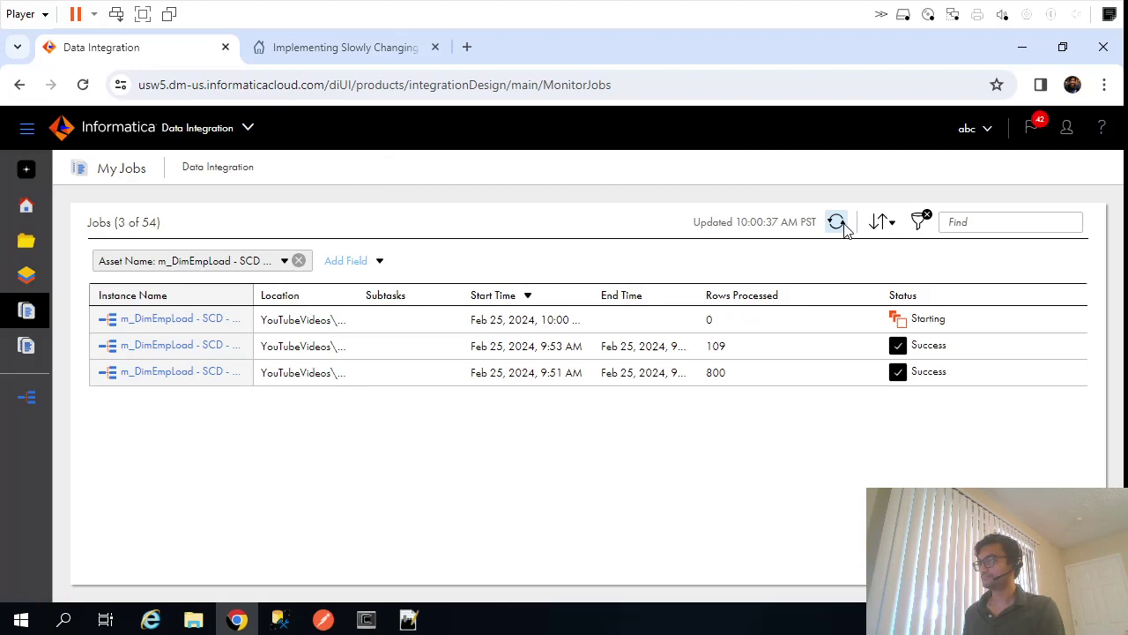
left_click(839, 223)
left_click(837, 223)
left_click(837, 223)
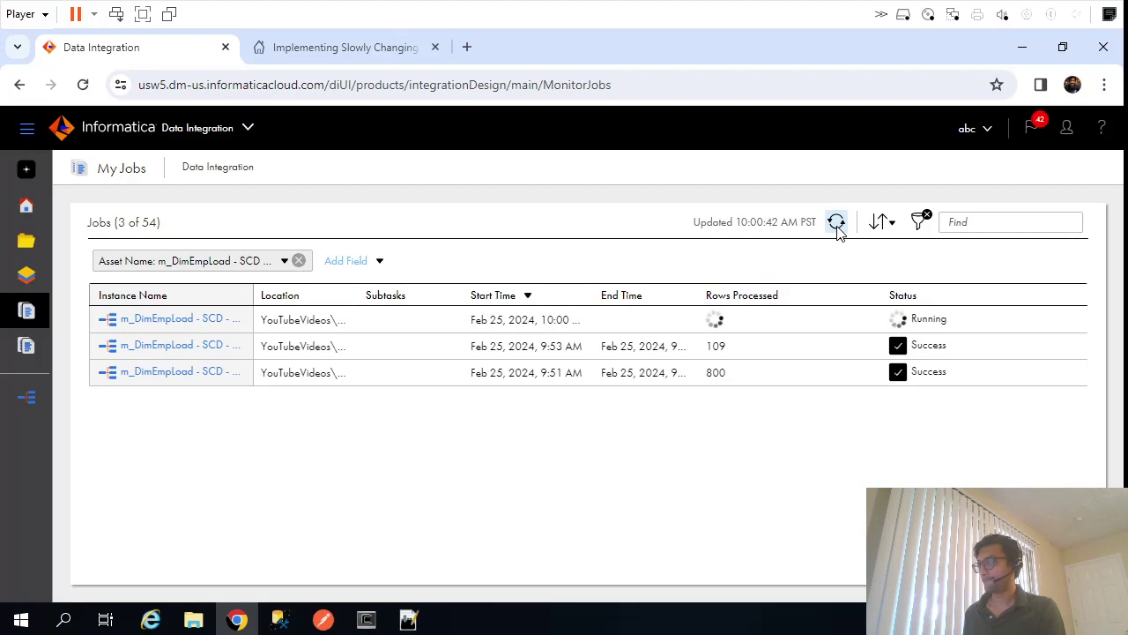
left_click(837, 223)
Switch to SQL Server Management Studio and run the DimEmployees query for EmployeeID 999 in a new query window beside the original
key("alt+Tab")
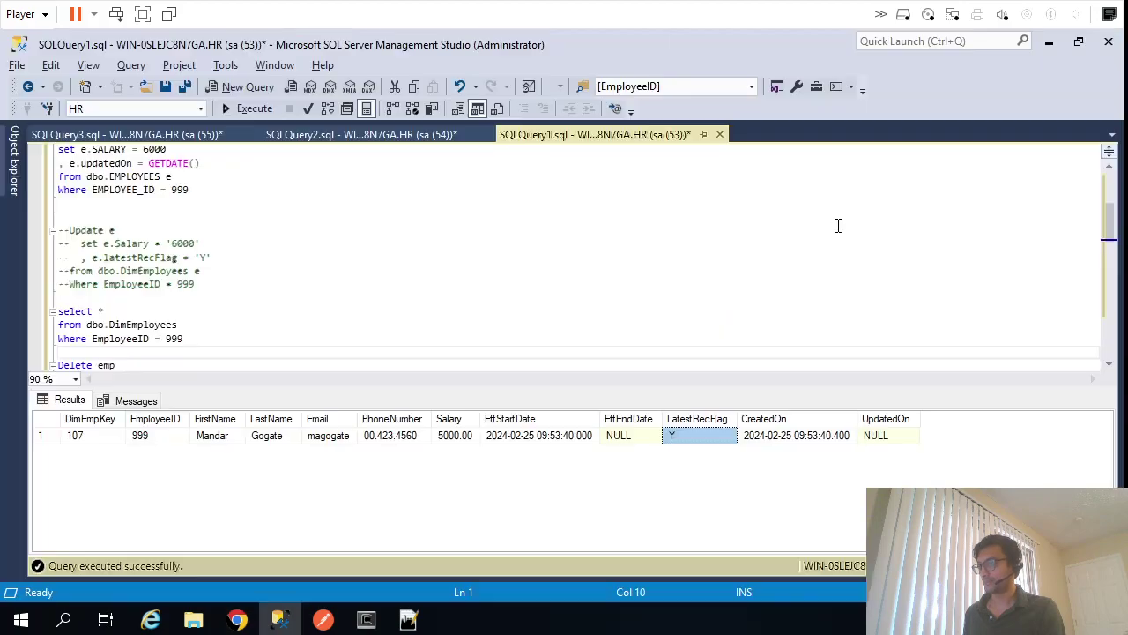
left_click_drag(200, 350, 29, 316)
key("ctrl+c")
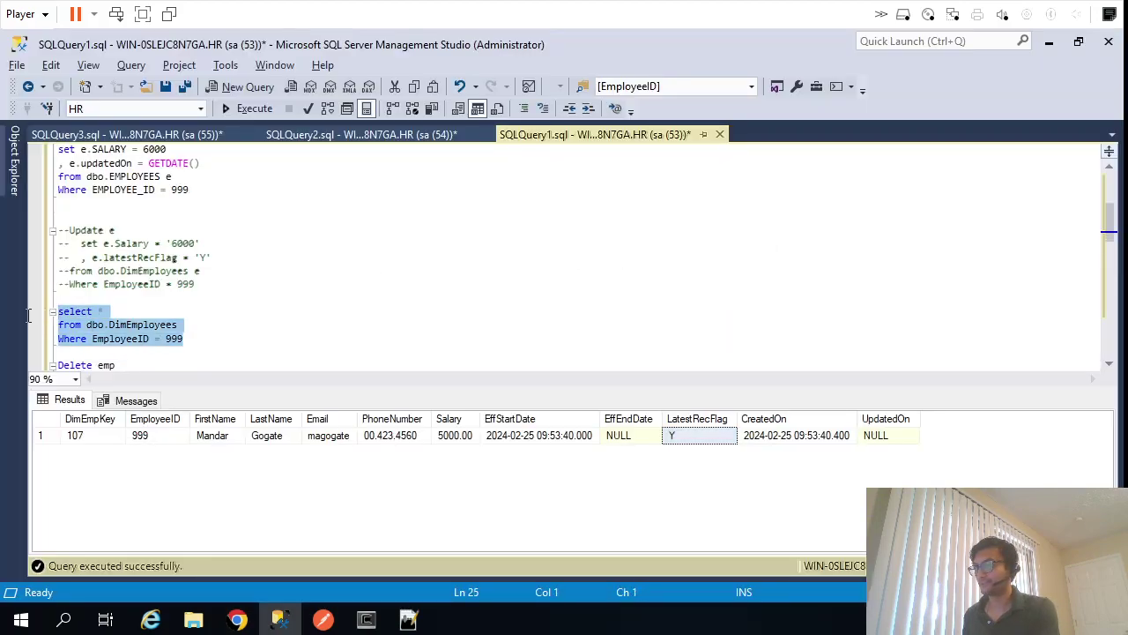
left_click(249, 86)
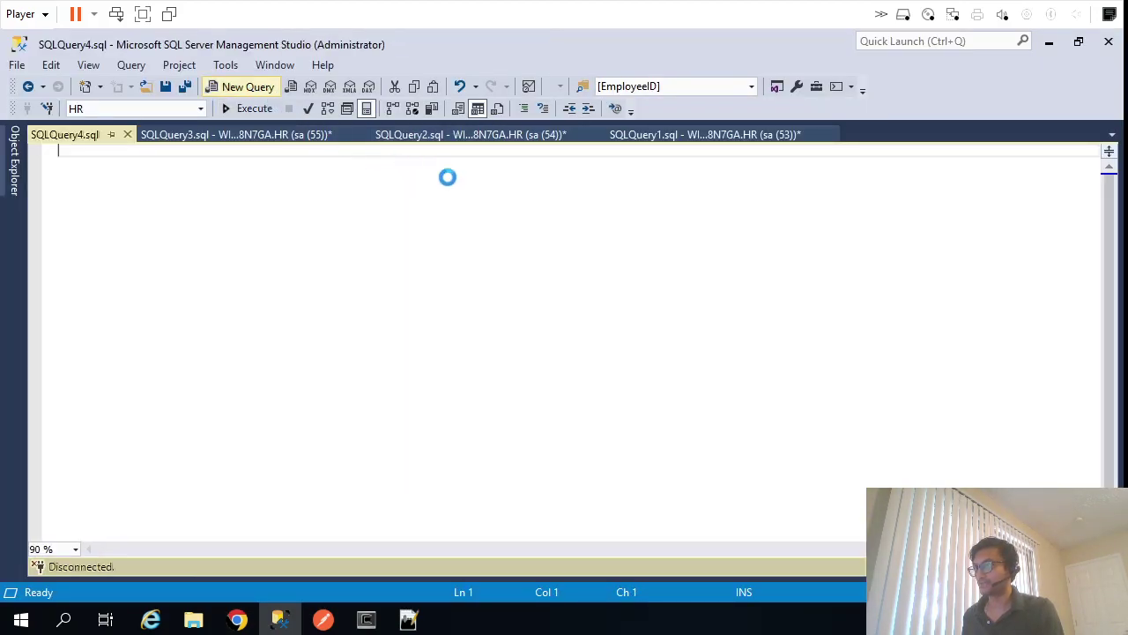
right_click(793, 138)
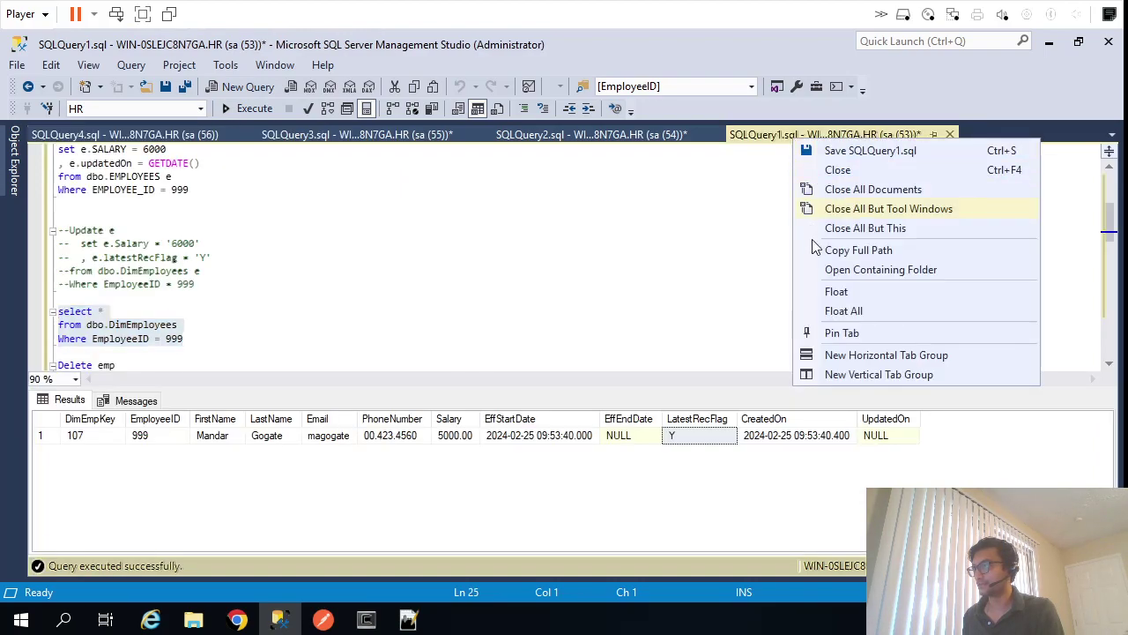
left_click(838, 375)
left_click(401, 282)
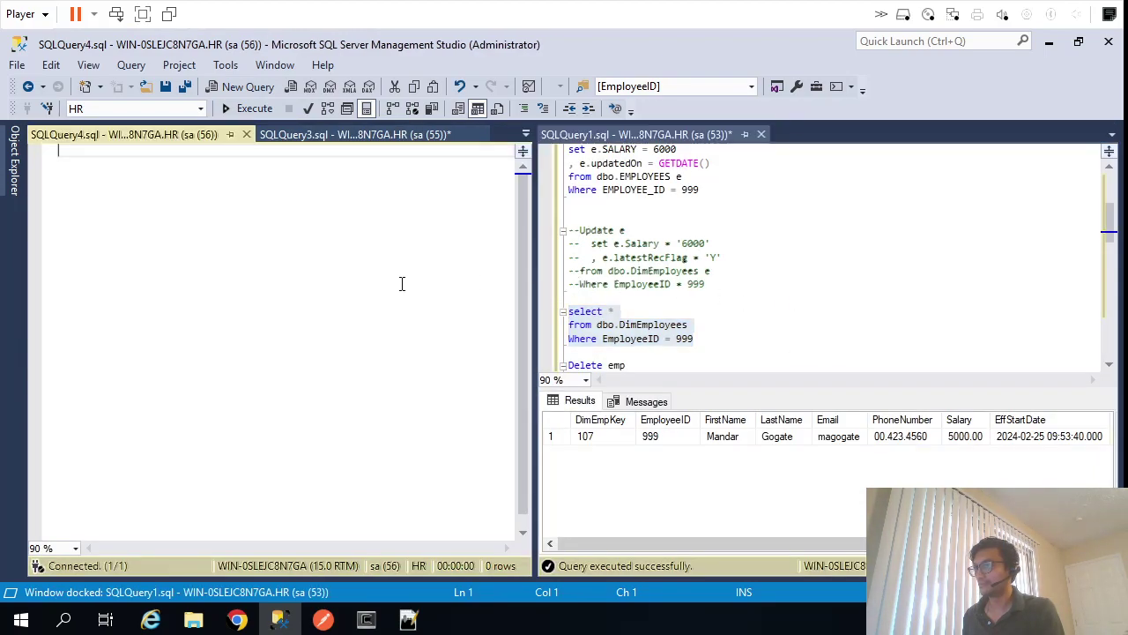
key("ctrl+v")
left_click(248, 107)
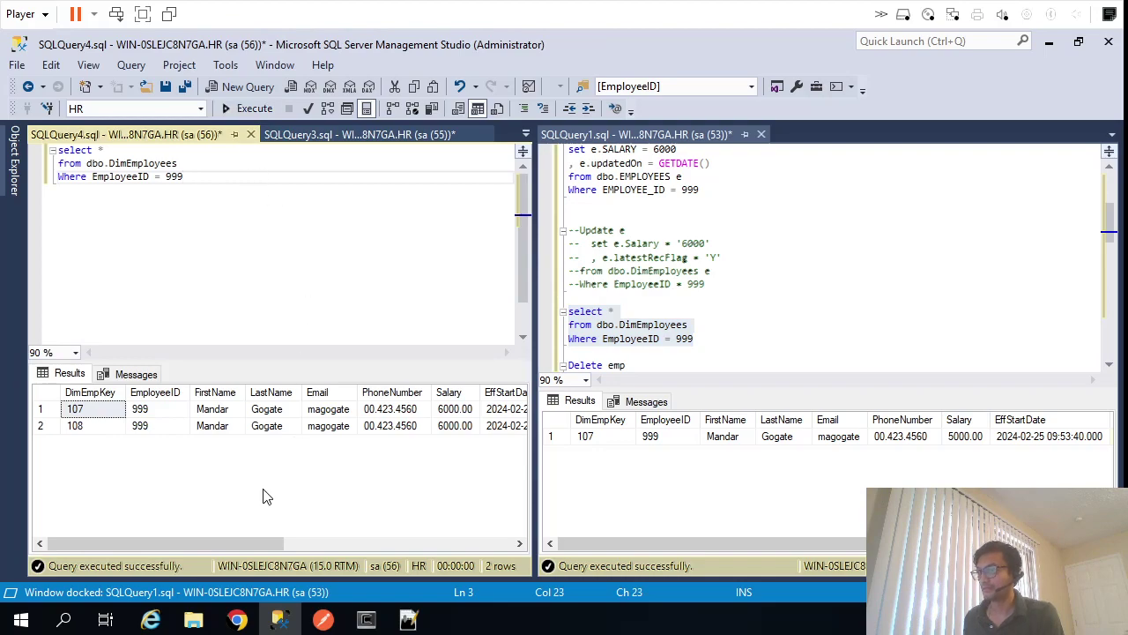
Compare the Salary, EffStartDate, EffEndDate and LatestRecFlag values for EmployeeID 999 between the new and the earlier query results
left_click_drag(201, 541, 328, 556)
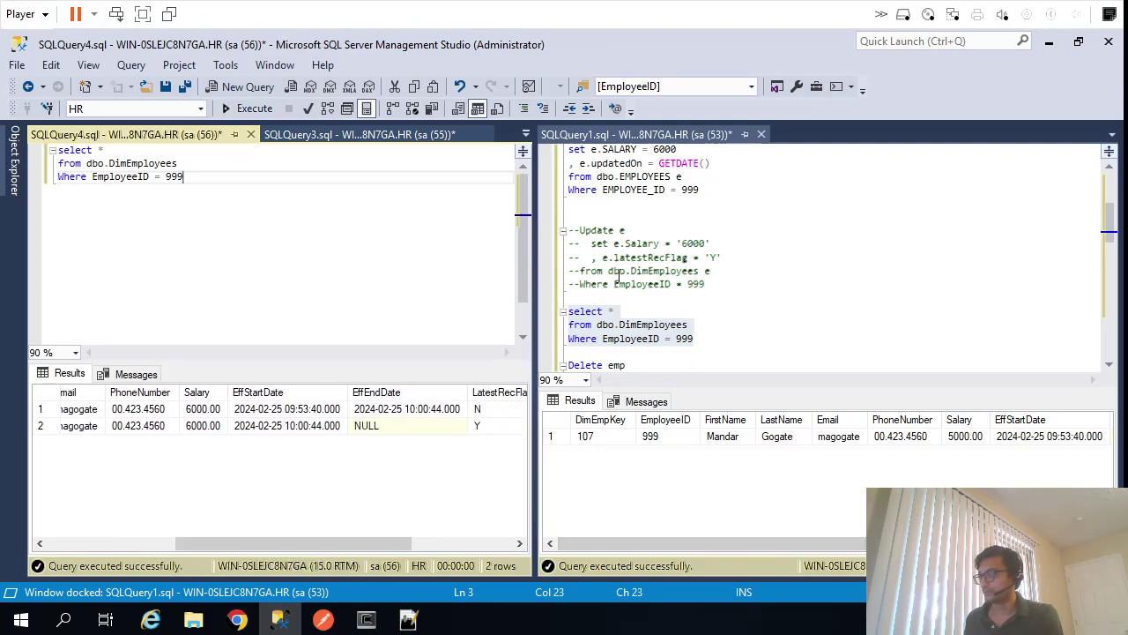
left_click_drag(538, 278, 483, 278)
left_click_drag(760, 545, 872, 546)
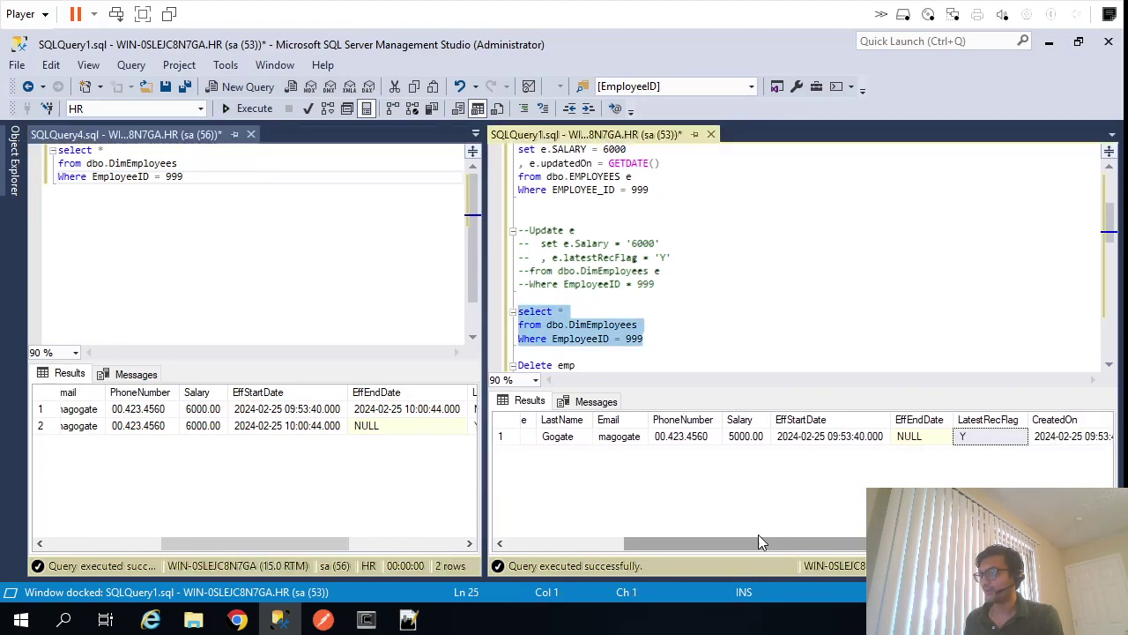
left_click_drag(326, 544, 360, 551)
left_click_drag(326, 409, 423, 409)
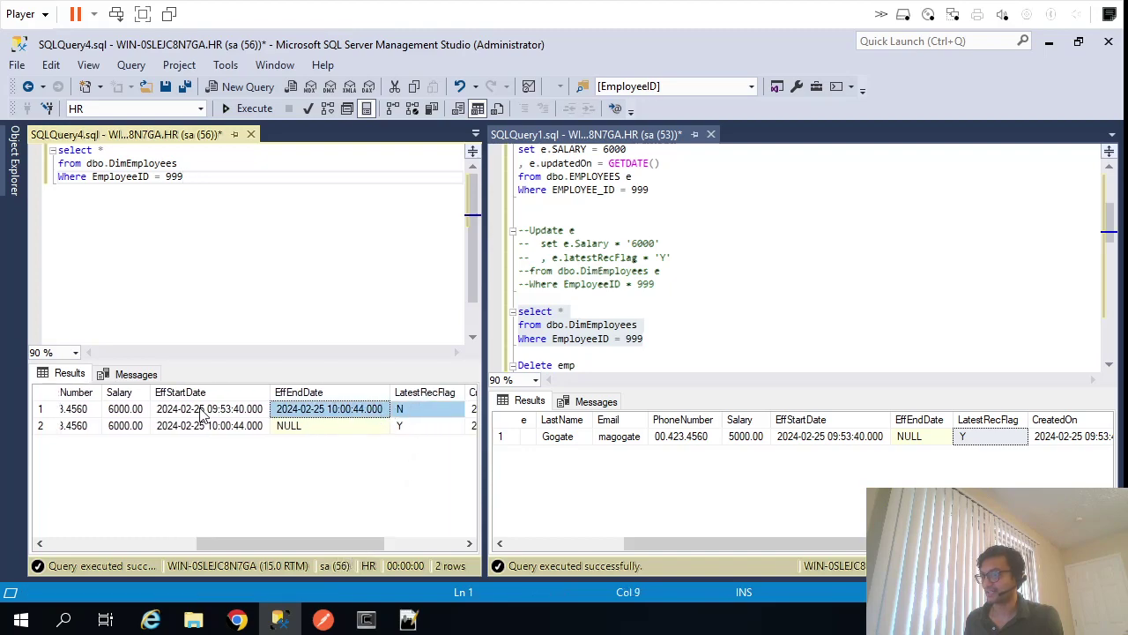
left_click(129, 410)
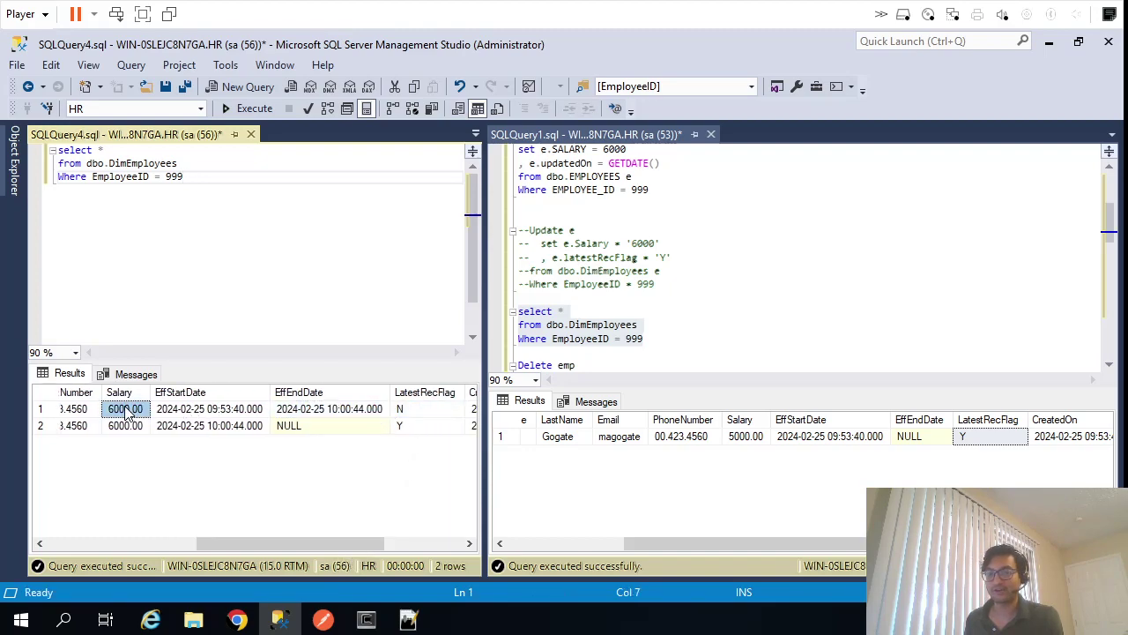
Switch back to Informatica Data Integration and open the field mapping of Target_UpdateExisting in the m_DimEmpLoad - SCD - Type2 mapping
left_click(237, 620)
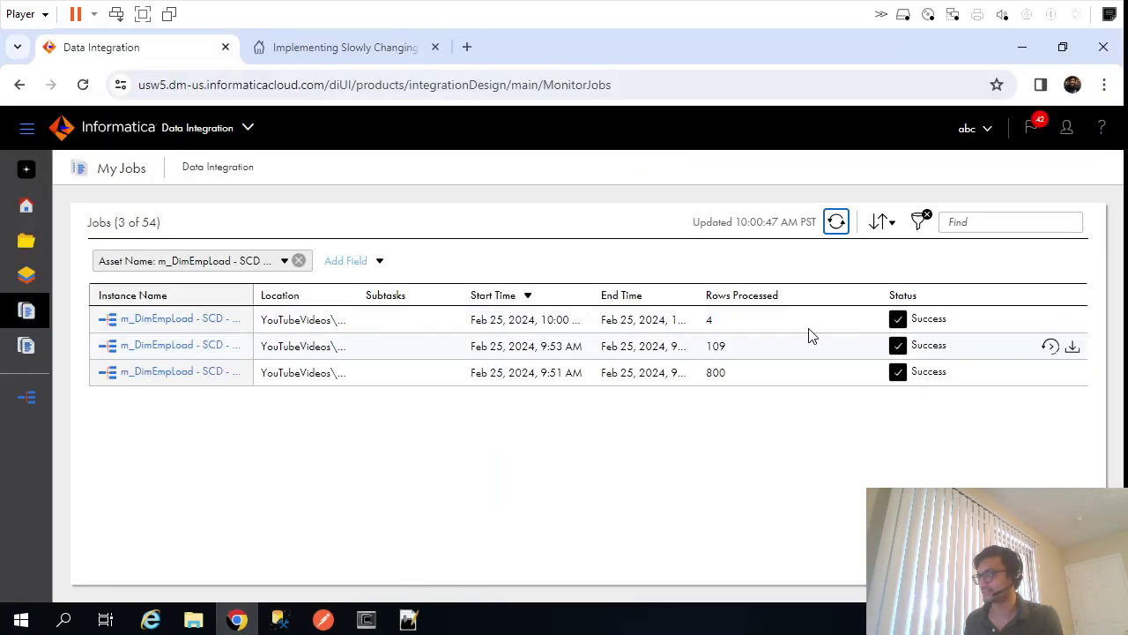
left_click(23, 401)
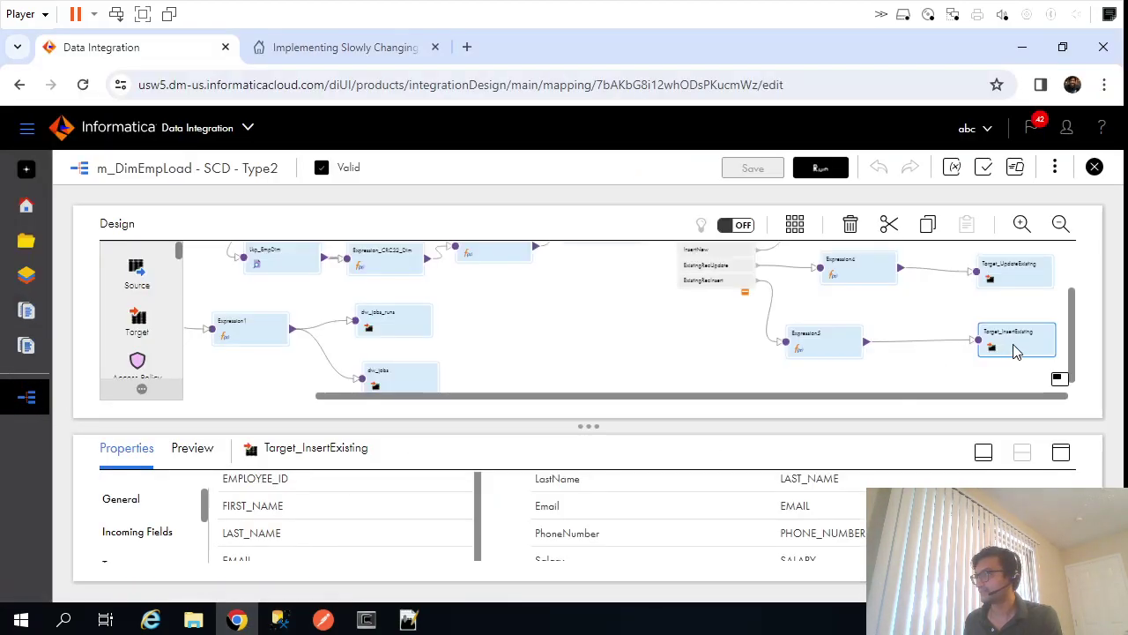
left_click(1015, 277)
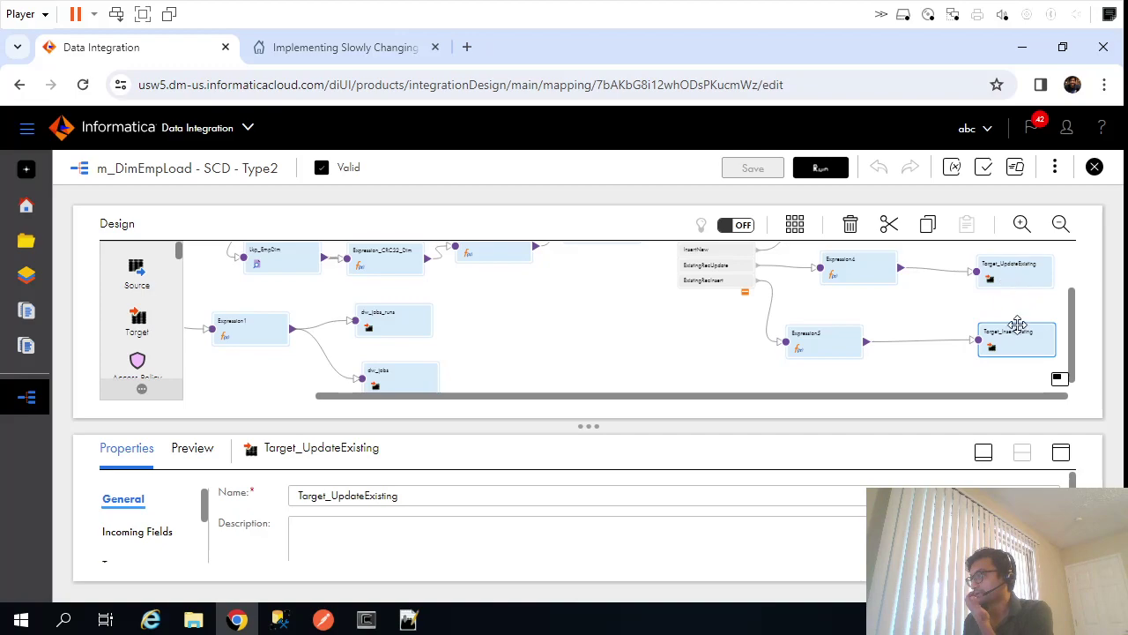
left_click(1061, 455)
left_click(135, 405)
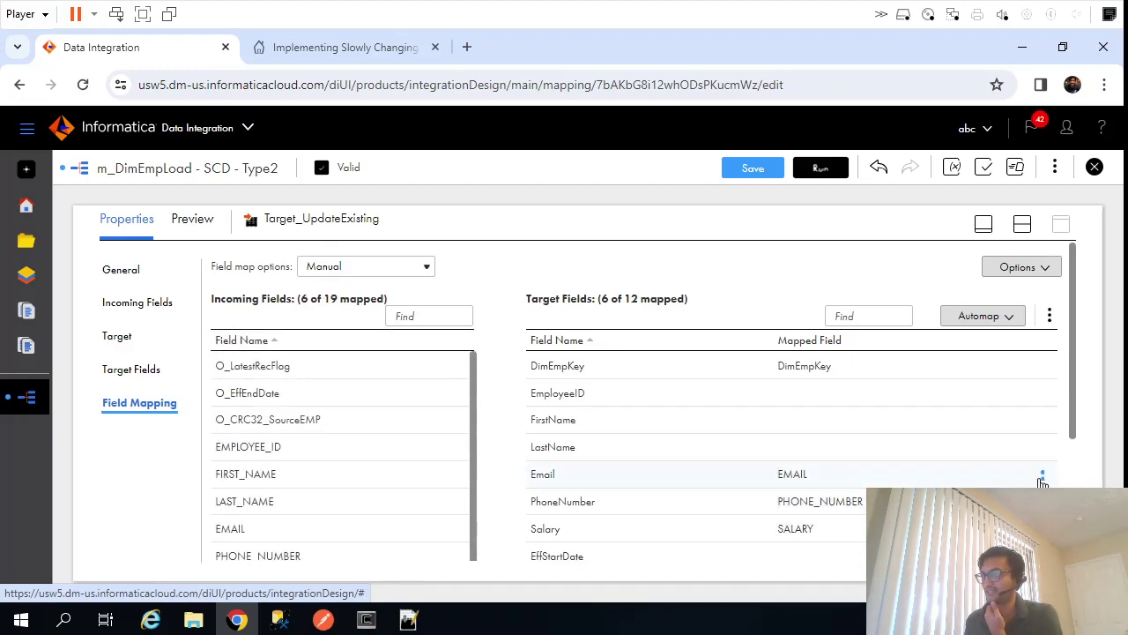
Unmap the target fields Email, PhoneNumber and Salary in Target_UpdateExisting and save the mapping
left_click(1042, 481)
left_click(1023, 505)
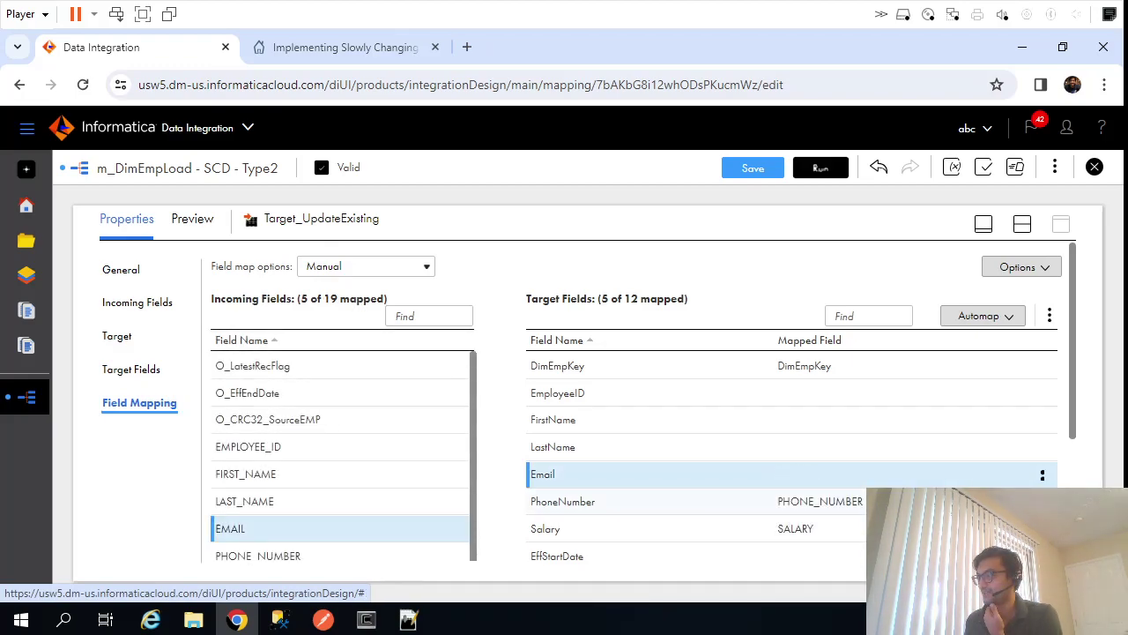
left_click(1042, 502)
left_click(1022, 505)
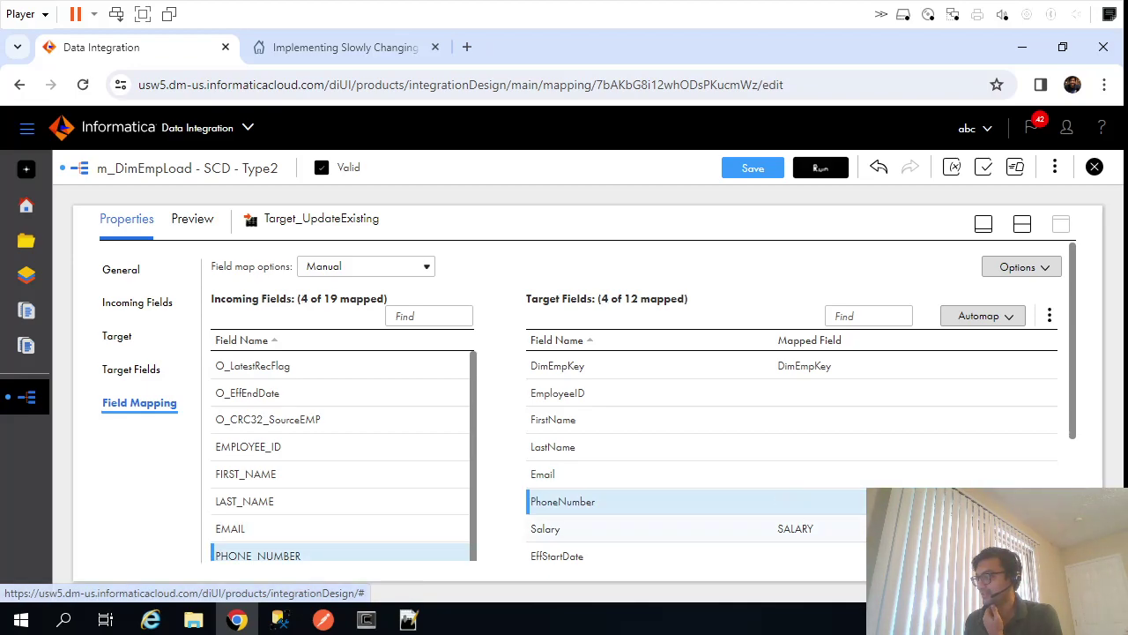
left_click(1042, 529)
left_click(1023, 552)
left_click_drag(1066, 377, 1032, 378)
left_click(737, 167)
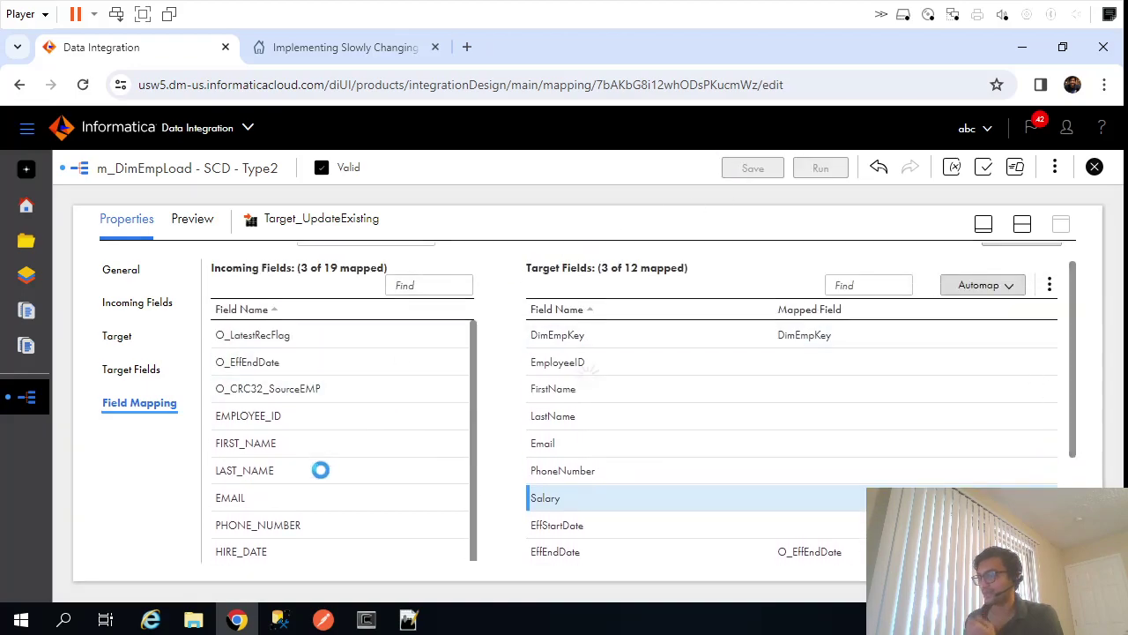
Switch to SQL Server Management Studio and duplicate the DimEmployees query for EmployeeID 999 below itself in SQLQuery4
left_click(280, 621)
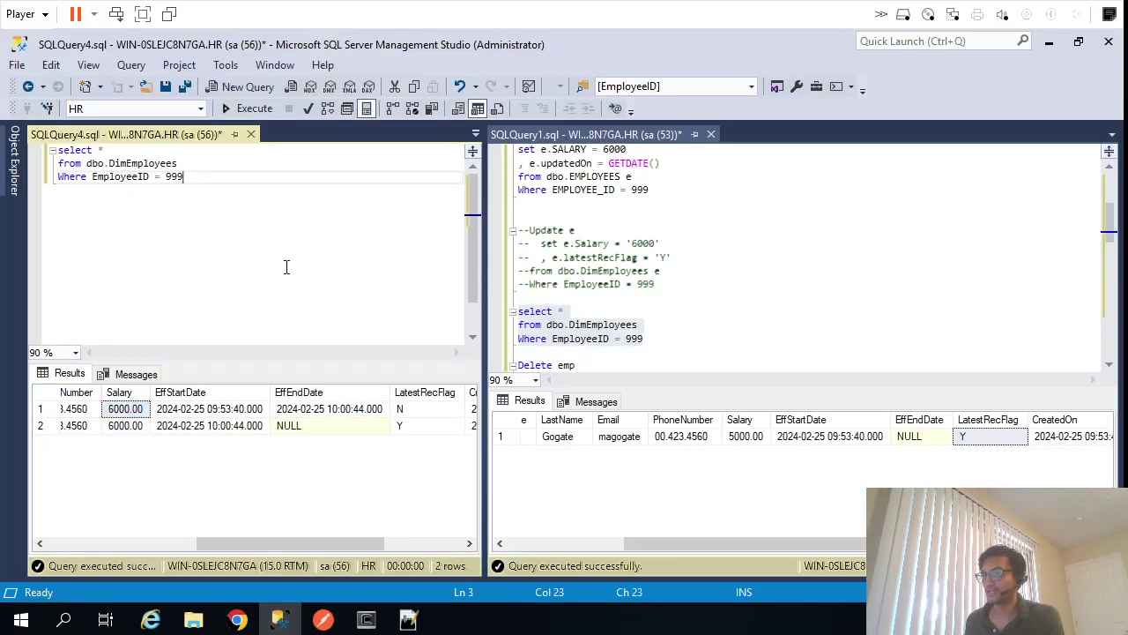
left_click_drag(222, 182, 12, 161)
key("ctrl+c")
left_click(259, 233)
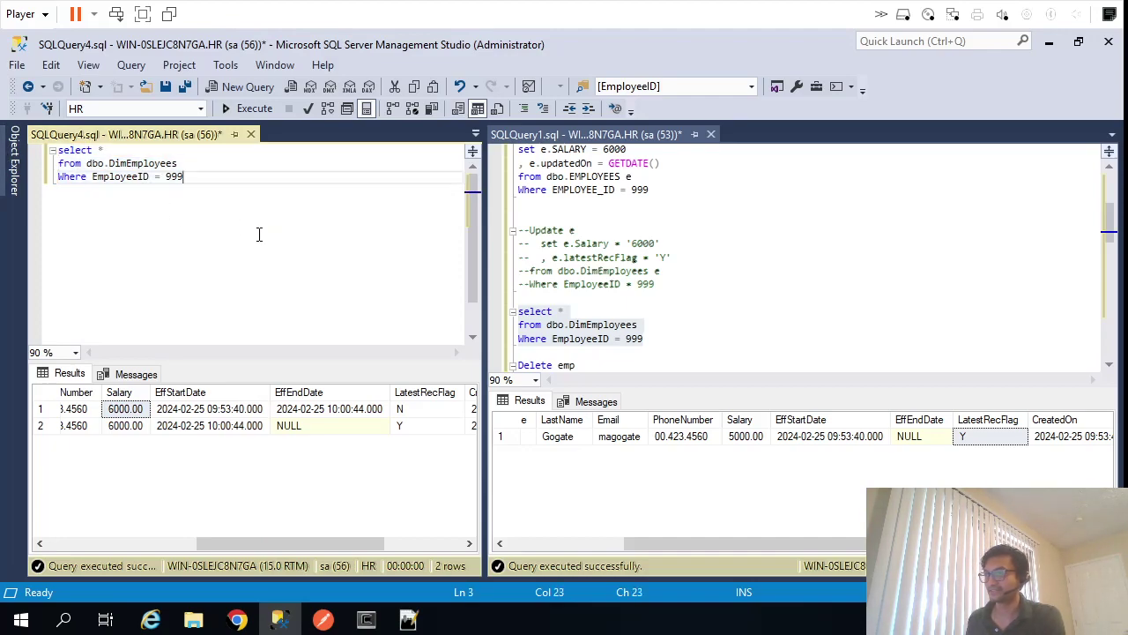
key("Return")
key("Return")
key("Return")
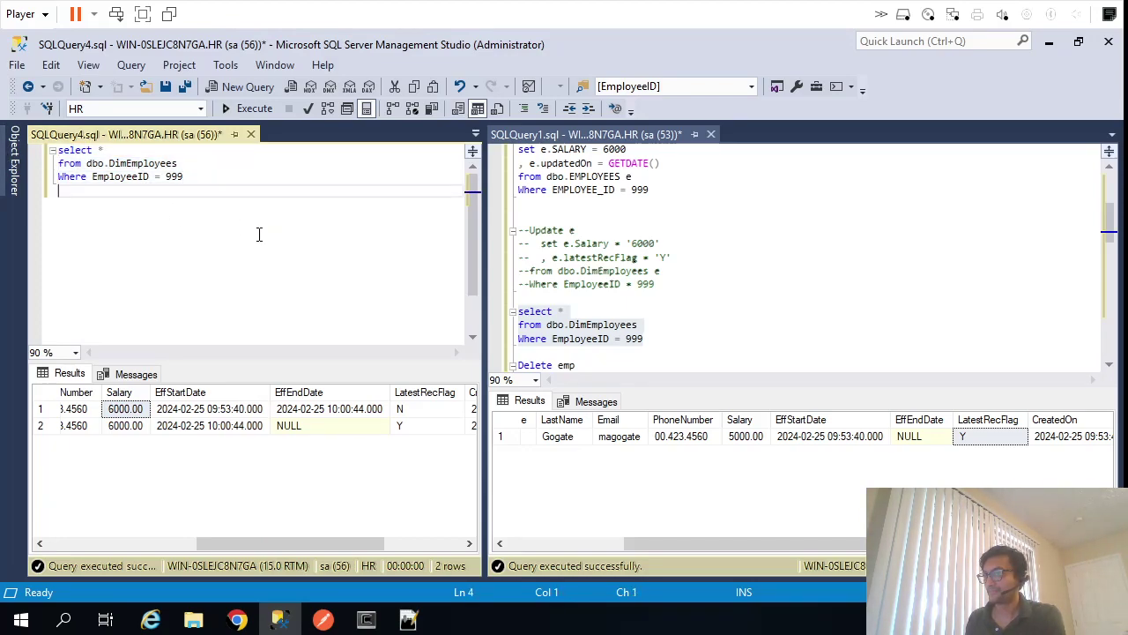
key("ctrl+v")
Turn the duplicated query into an Update statement with alias e on dbo.DimEmployees that sets e.Salary = 5000
key("Up")
key("Up")
key("shift+Home")
type("I")
type("pdate")
type(" e")
key("Down")
key("Up")
key("Return")
type("se")
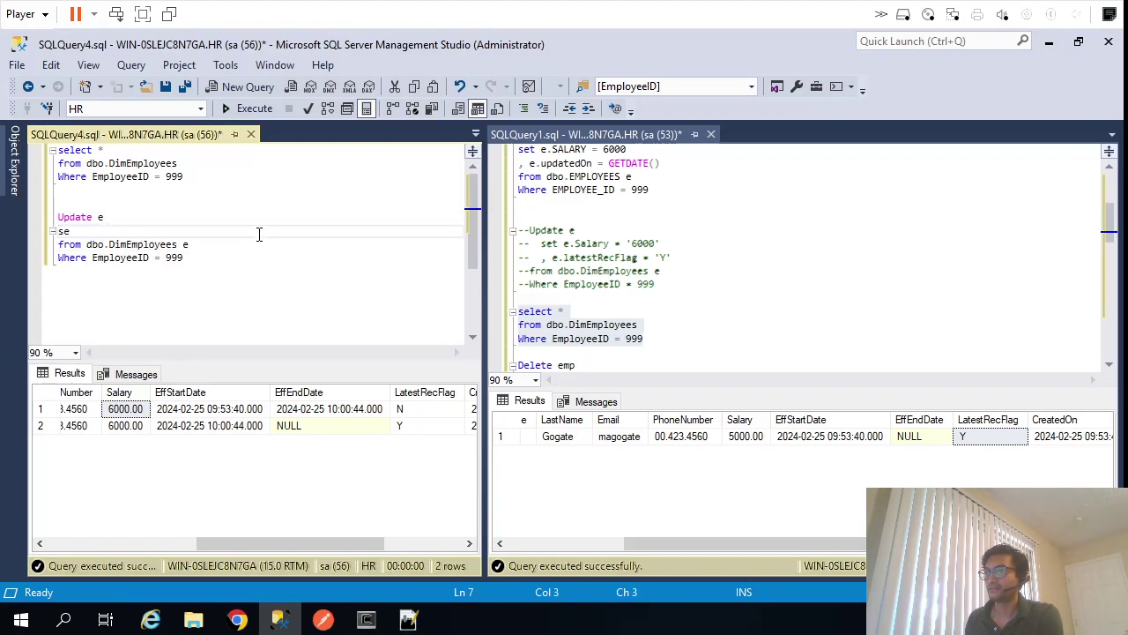
type("t e.Salary = 5000")
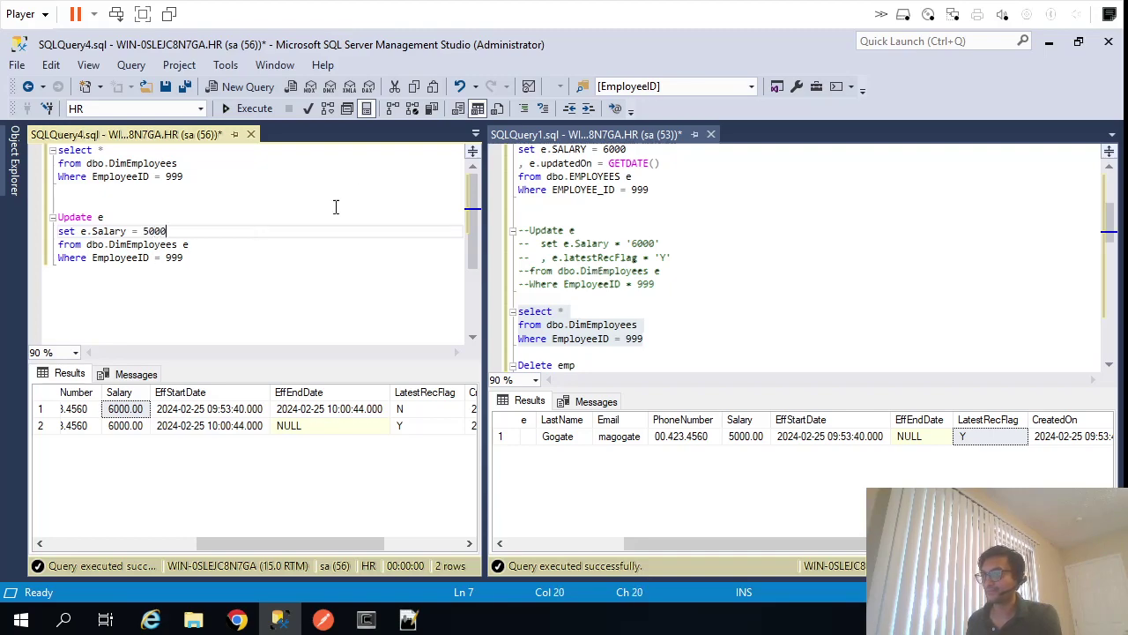
Restrict the Update statement to the older dimension row by adding the condition e.DimEmpKey = 107
left_click_drag(290, 542, 125, 529)
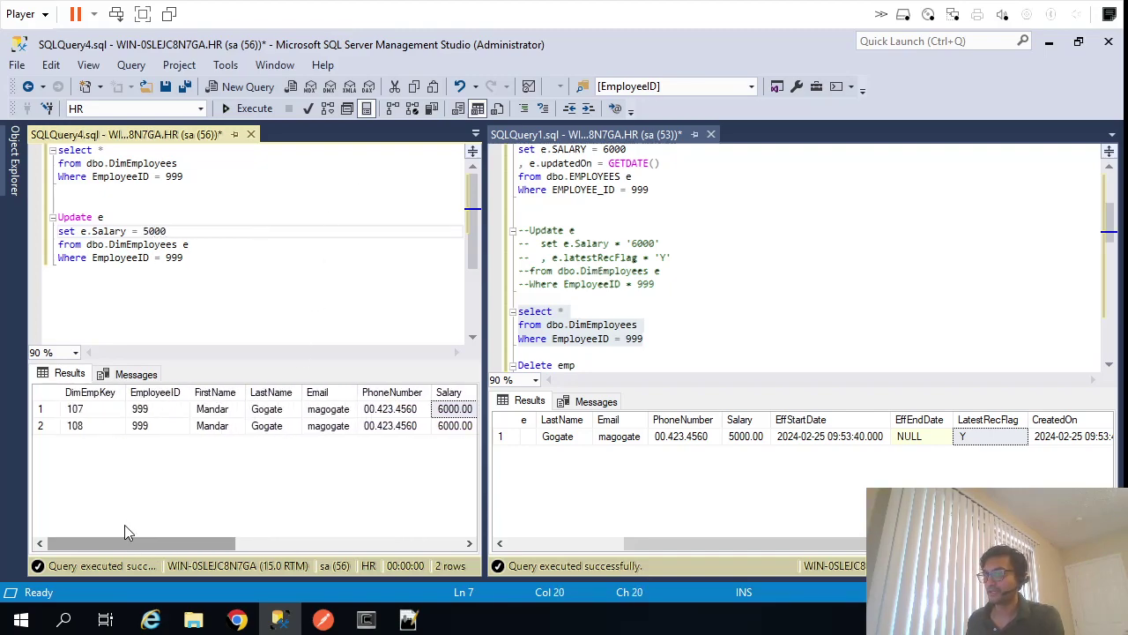
left_click(92, 410)
left_click(252, 278)
key("Return")
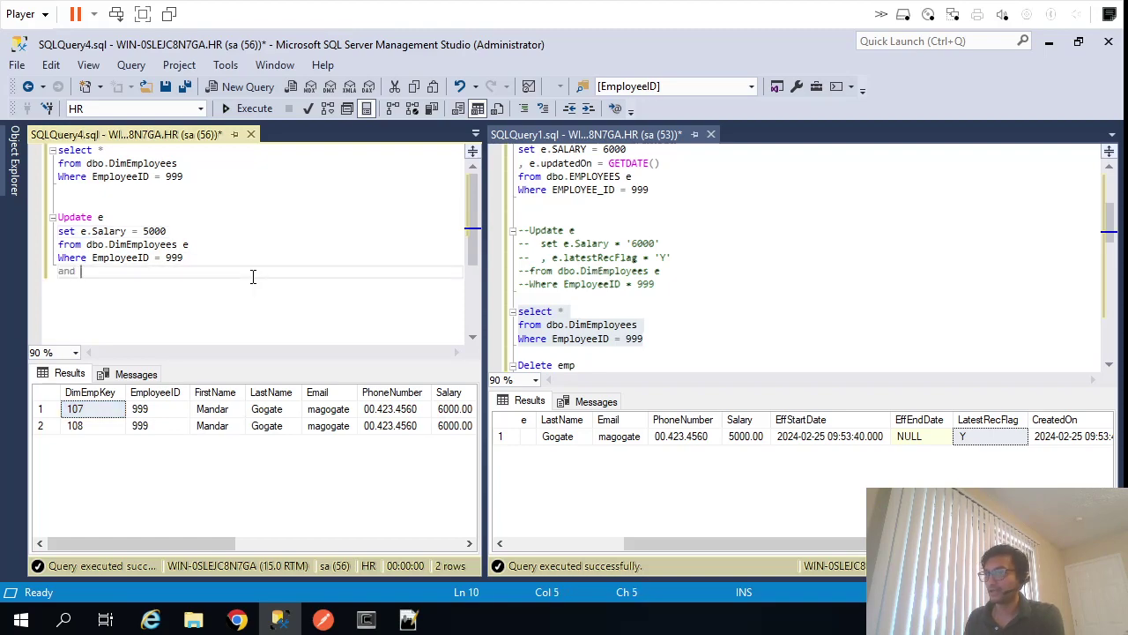
type("and e")
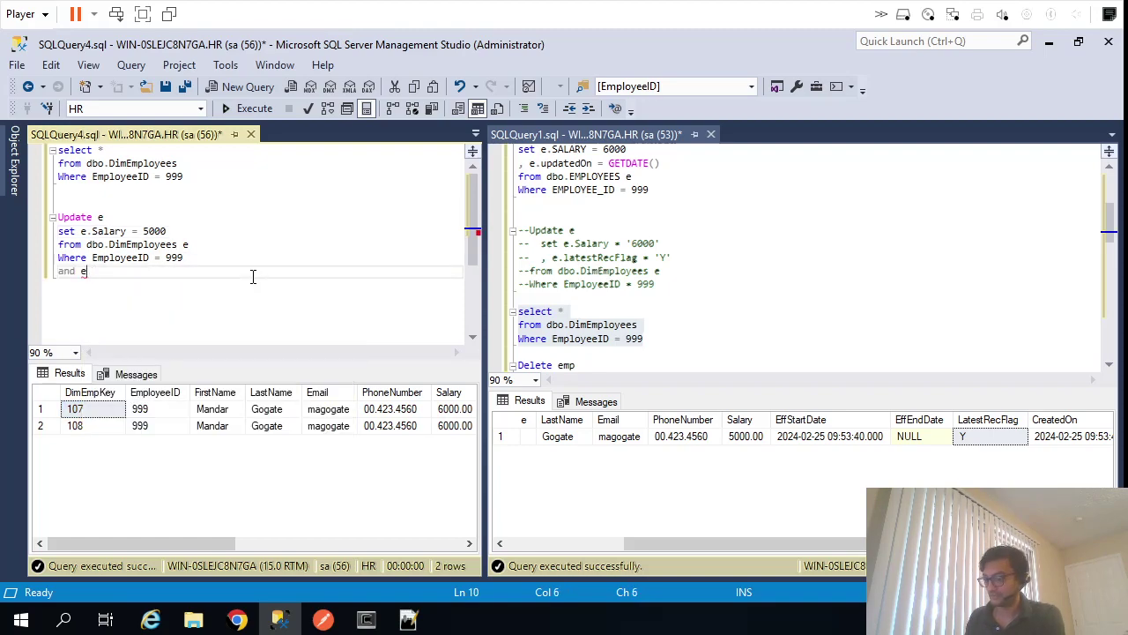
type(".DimEmpKey = 107")
Execute only the DimEmployees Update statement and delete its text from SQLQuery4
key("shift+Up")
key("shift+Up")
key("shift+Up")
key("shift+Up")
key("shift+Home")
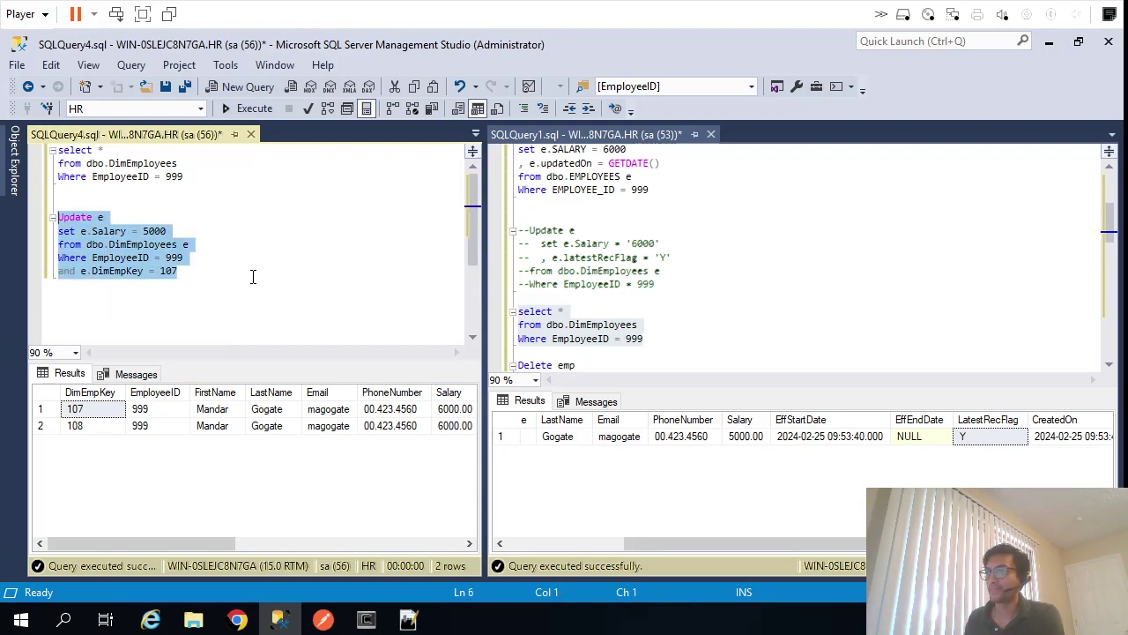
key("F5")
key("Delete")
Rerun the DimEmployees query for EmployeeID 999 in SQLQuery4 and check the Salary values of its rows
key("ctrl+a")
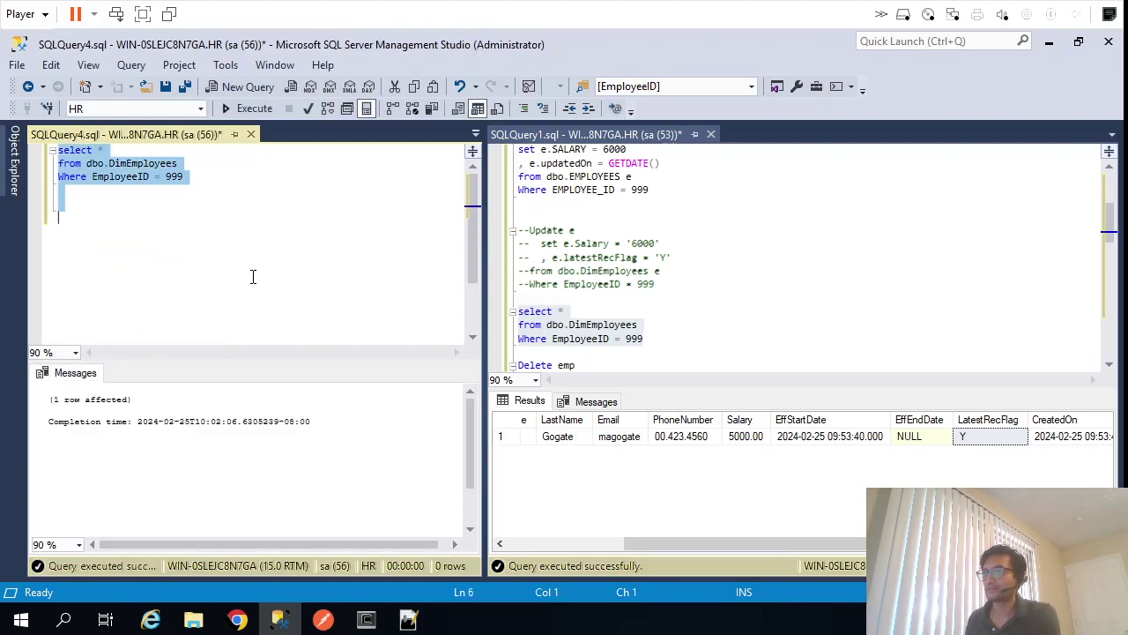
key("F5")
left_click_drag(216, 543, 282, 544)
Change the salary in the dbo.EMPLOYEES Update statement of SQLQuery1 to 7000
left_click(921, 297)
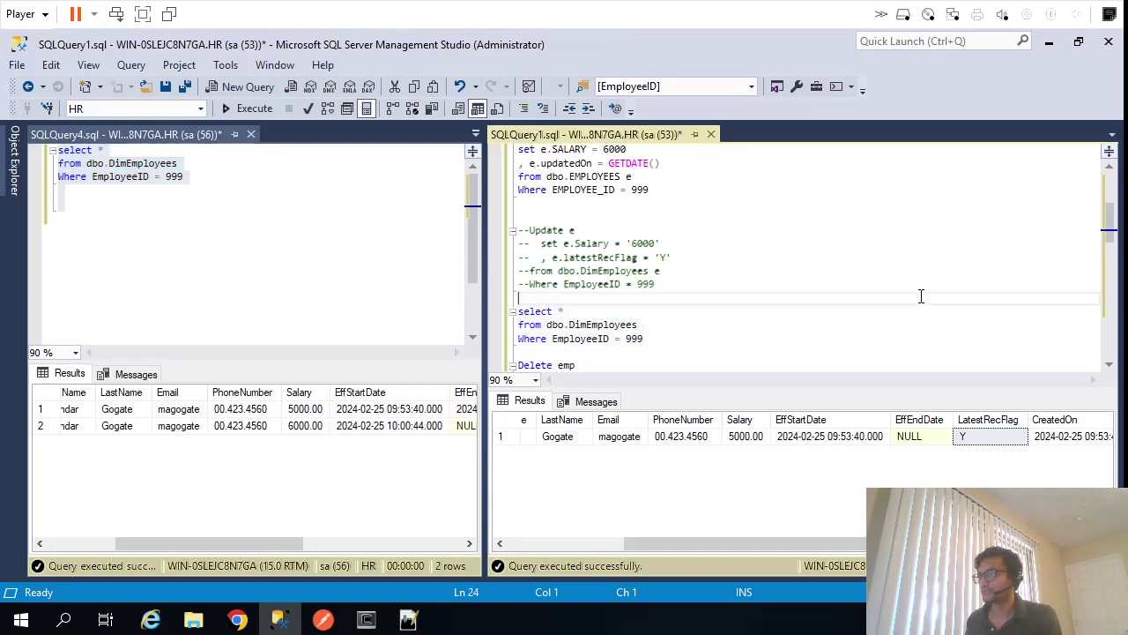
scroll(826, 302, "up", 2)
left_click(610, 232)
key("shift+Left")
type("7")
Execute only the dbo.EMPLOYEES Update statement for EMPLOYEE_ID 999
key("Down")
key("Down")
key("Down")
key("Down")
key("shift+Up")
key("shift+Up")
key("shift+Up")
key("shift+Up")
key("shift+Up")
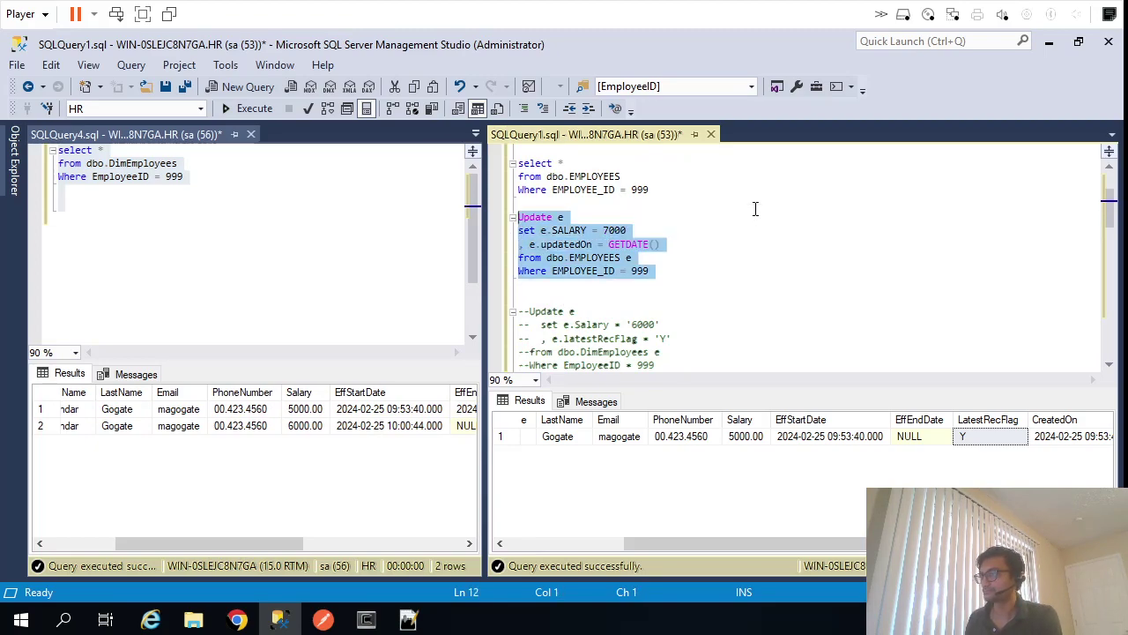
key("F5")
Rerun the DimEmployees query for EmployeeID 999 in SQLQuery1 and examine its Salary, EffStartDate, EffEndDate and LatestRecFlag columns
scroll(755, 212, "down", 3)
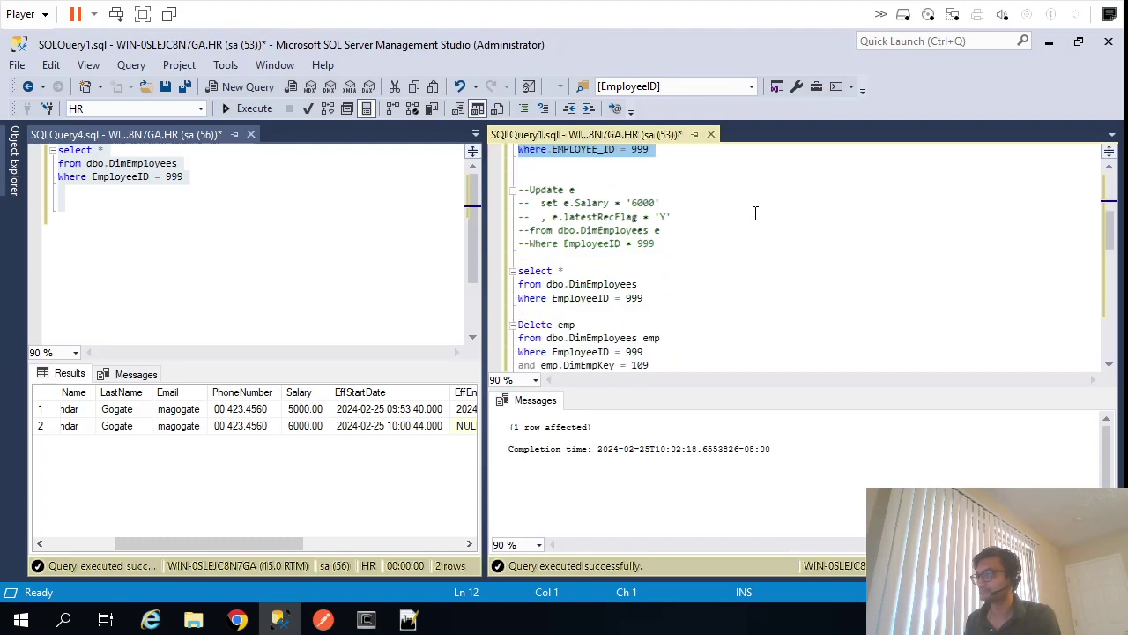
left_click_drag(666, 301, 519, 271)
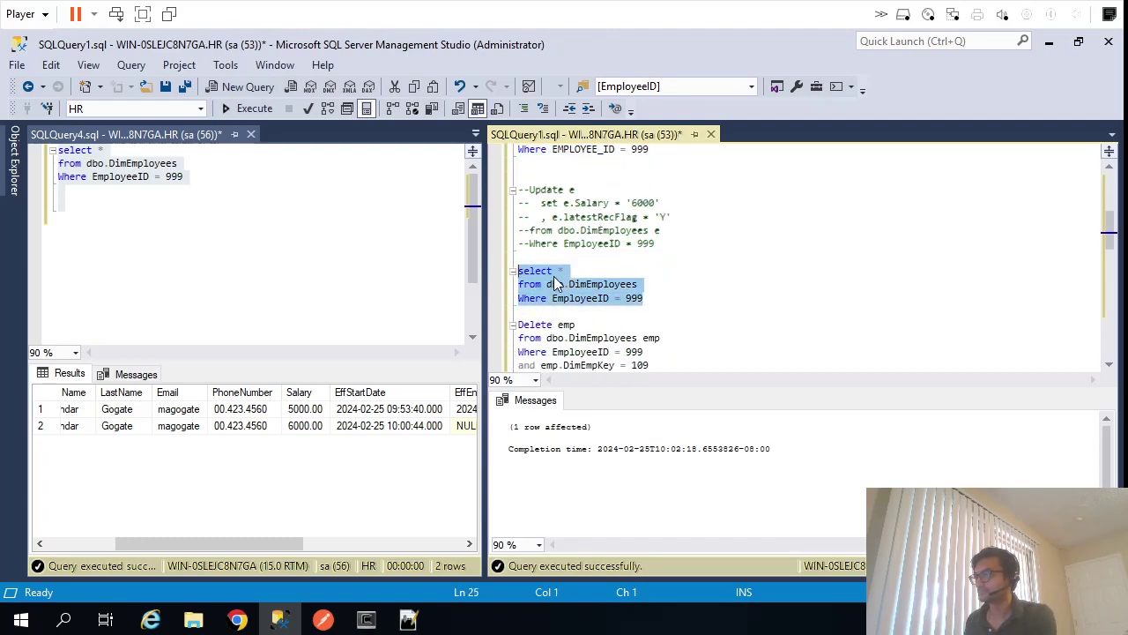
key("F5")
left_click_drag(764, 546, 841, 543)
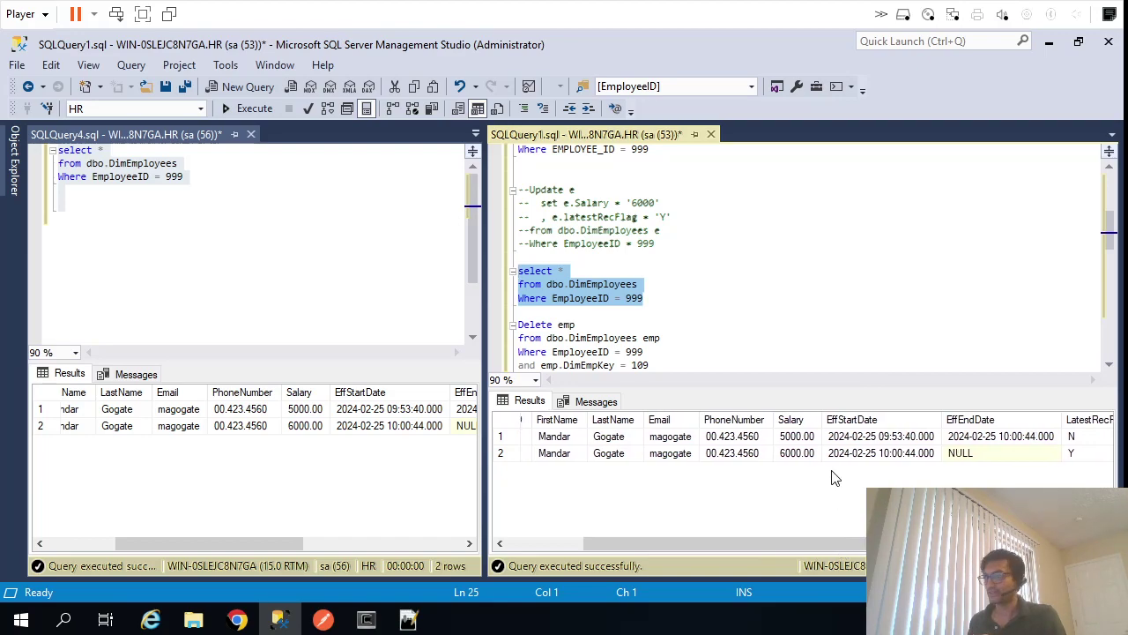
Examine the Salary, EffEndDate and LatestRecFlag values of the current EmployeeID 999 record in the SQLQuery1 results
left_click(806, 457)
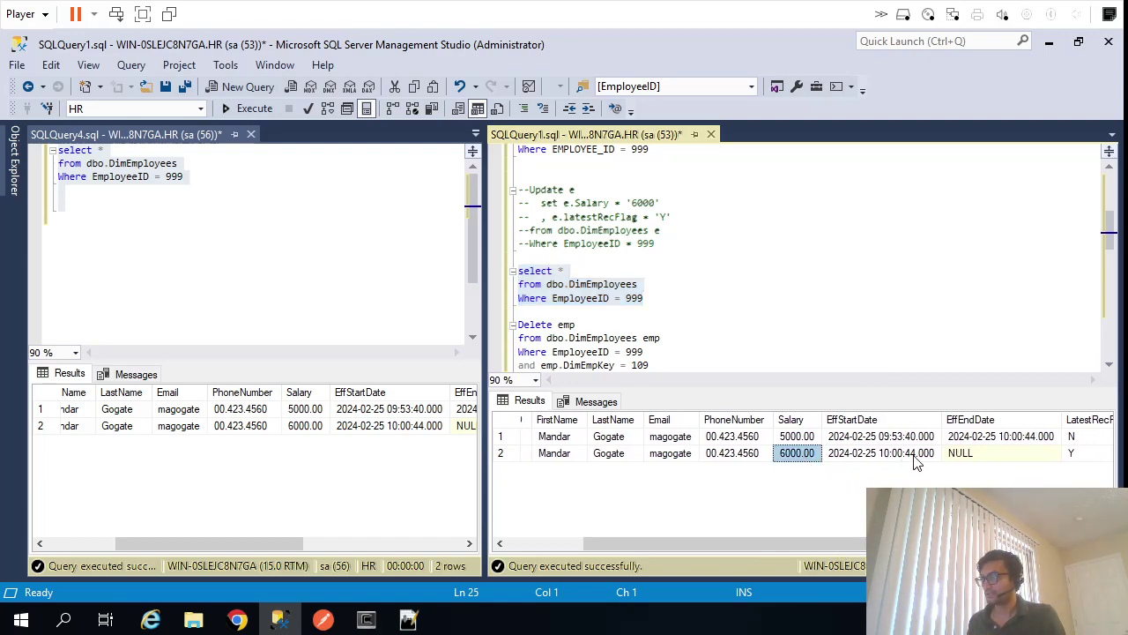
left_click(960, 457)
left_click_drag(881, 543, 942, 543)
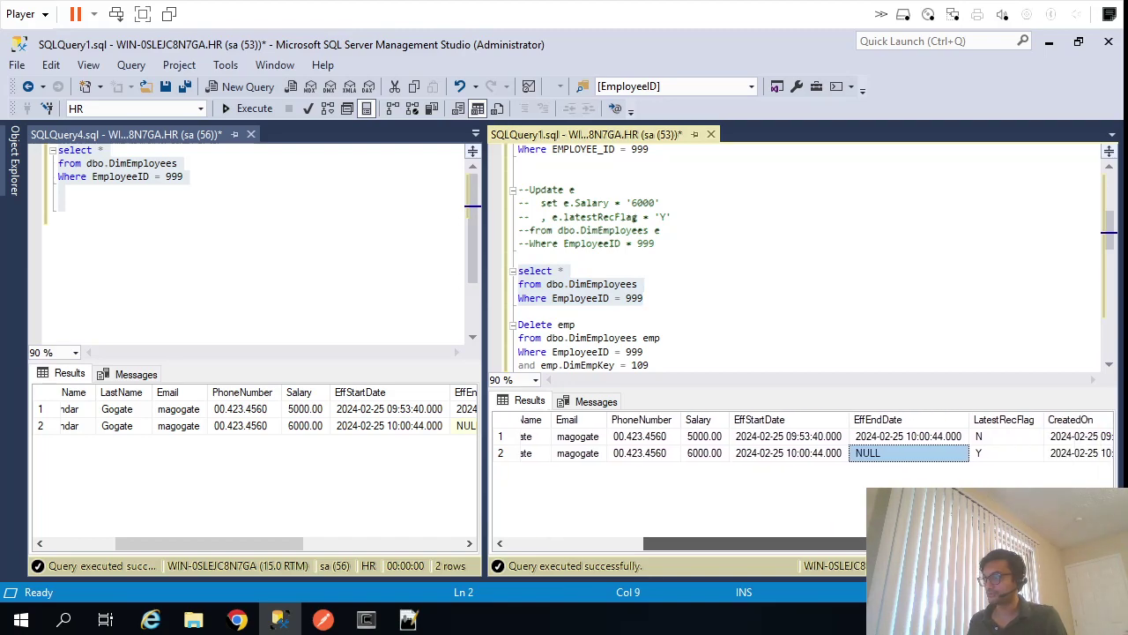
left_click(987, 456)
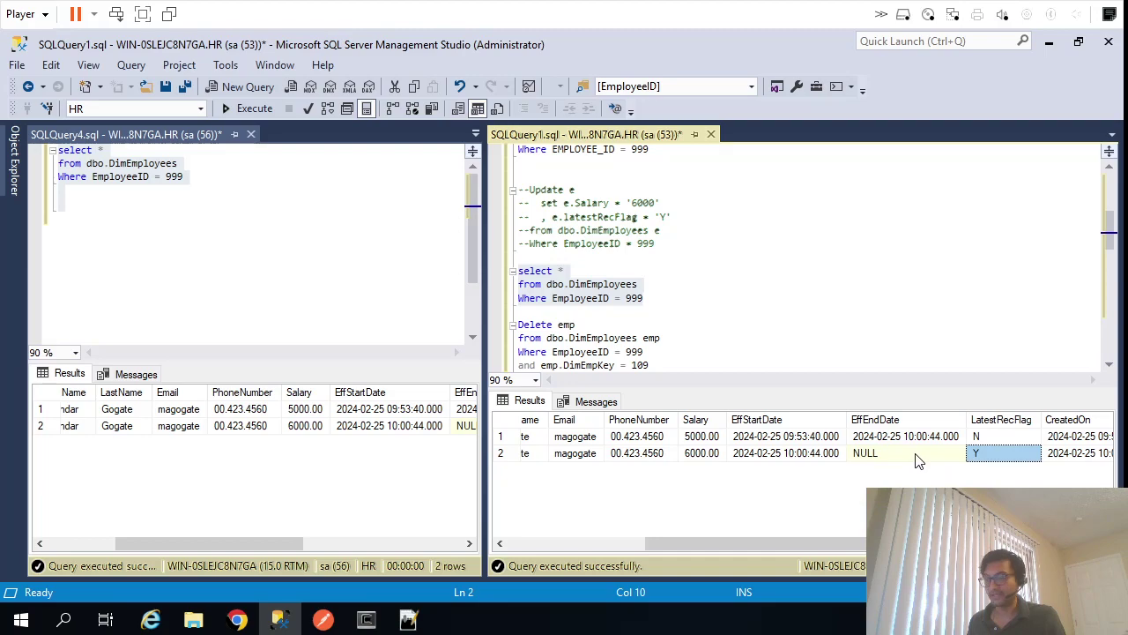
Switch to Informatica Data Integration in Chrome and run the m_DimEmpLoad - SCD - Type2 mapping
left_click(237, 620)
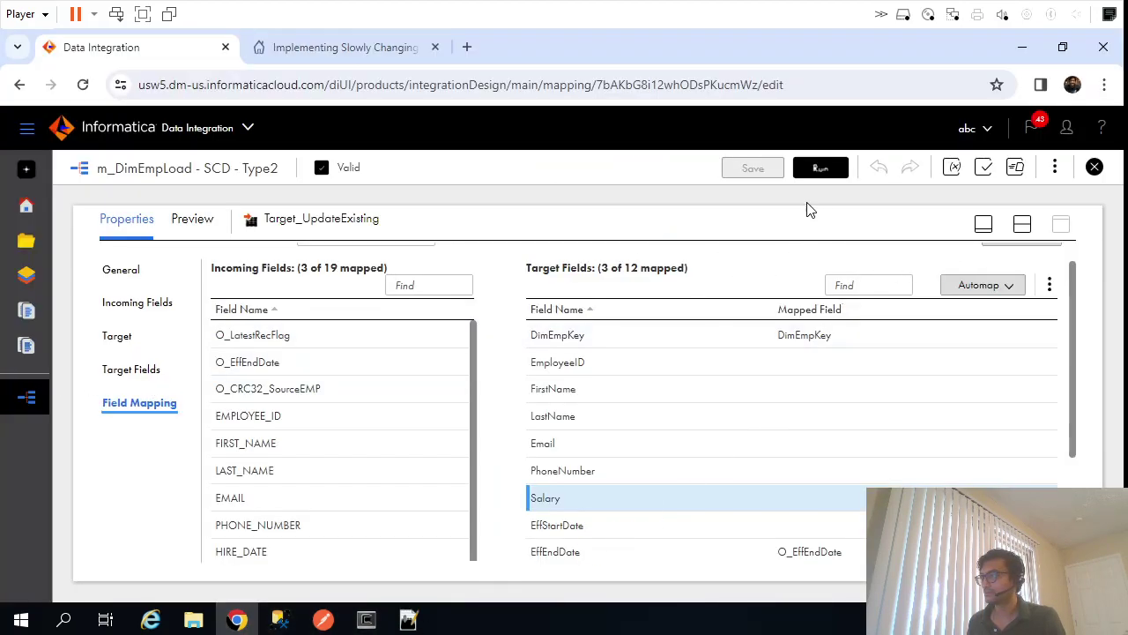
left_click(813, 170)
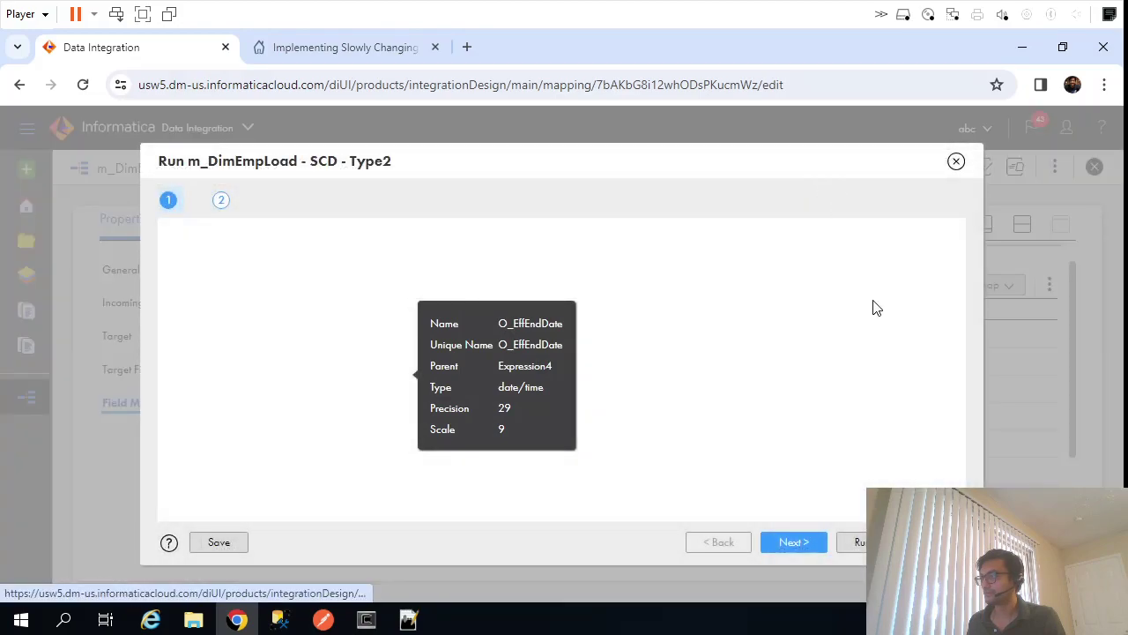
left_click(857, 537)
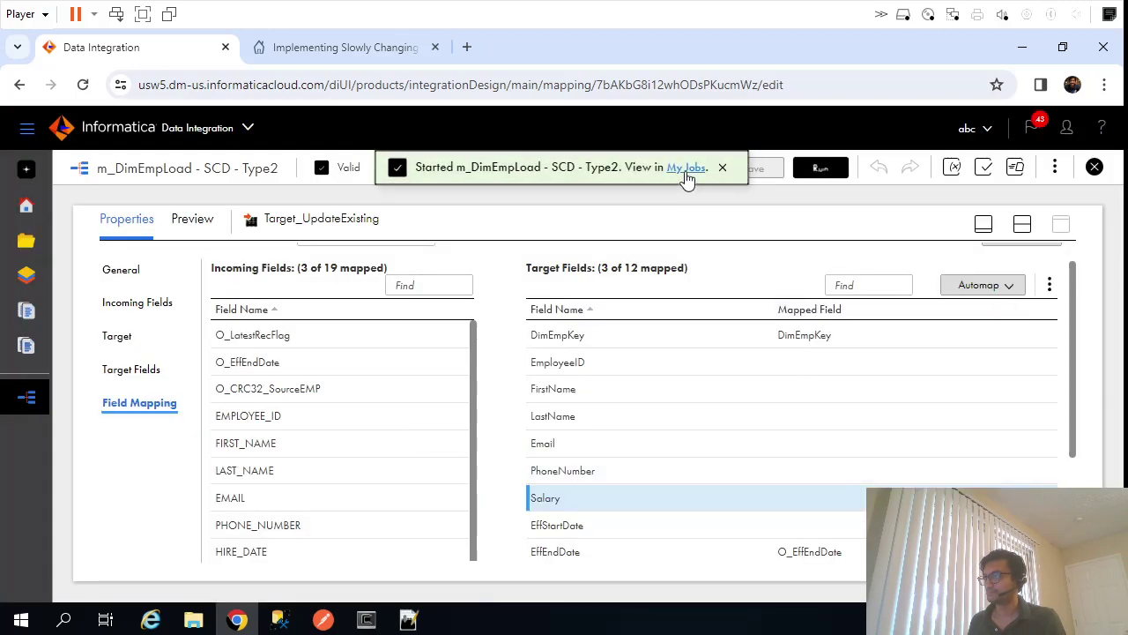
Open My Jobs from the run notification and refresh the job list until the newest m_DimEmpLoad run finishes
left_click(687, 168)
left_click(836, 223)
left_click(837, 224)
left_click(839, 225)
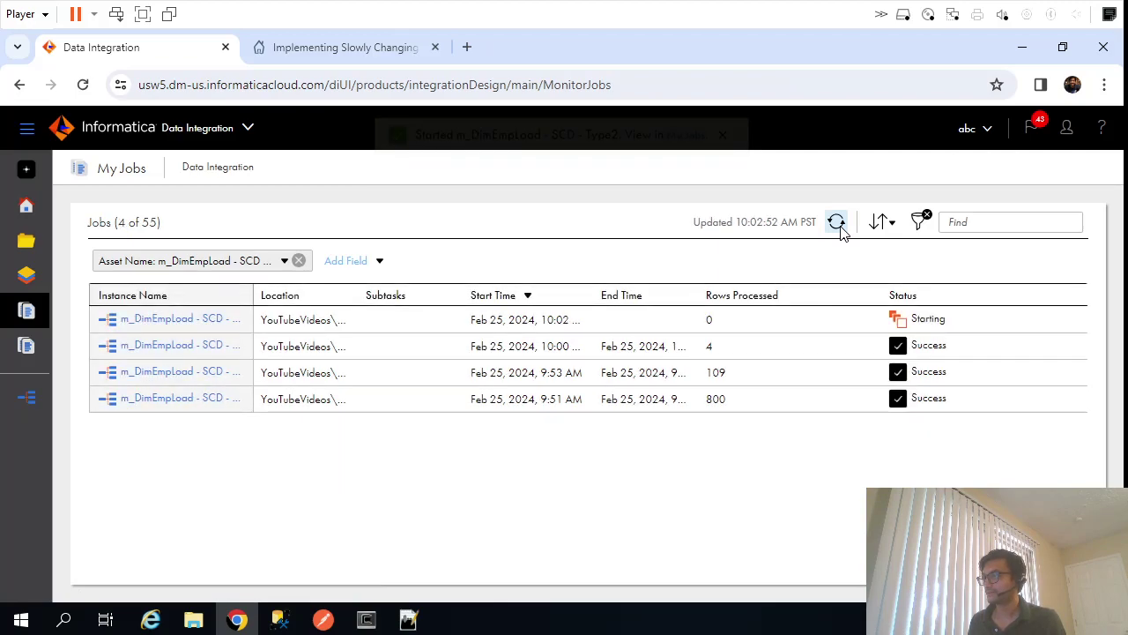
left_click(838, 224)
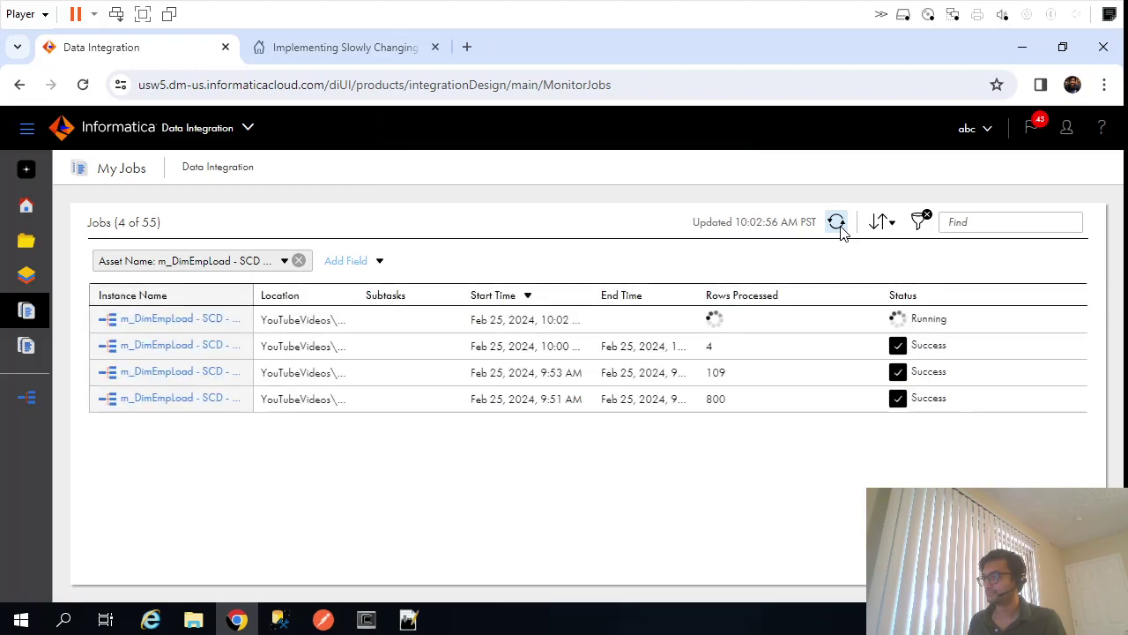
left_click(838, 224)
left_click(838, 224)
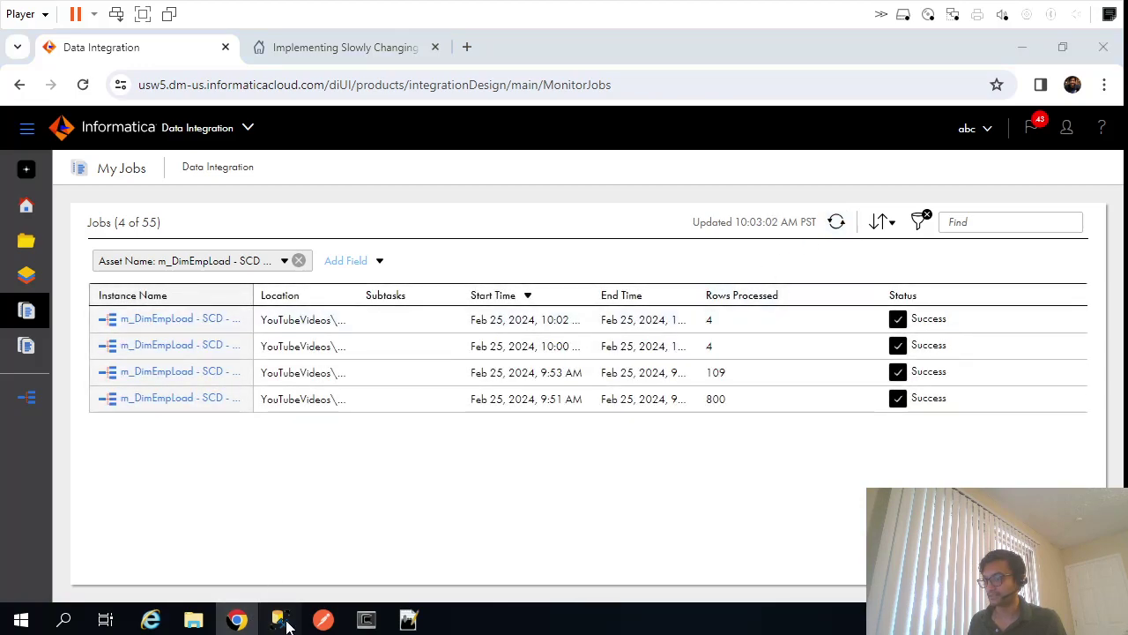
Switch to SQL Server Management Studio, rerun the DimEmployees query in SQLQuery4 and check the Salary values for EmployeeID 999
left_click(280, 620)
left_click(212, 232)
left_click(250, 108)
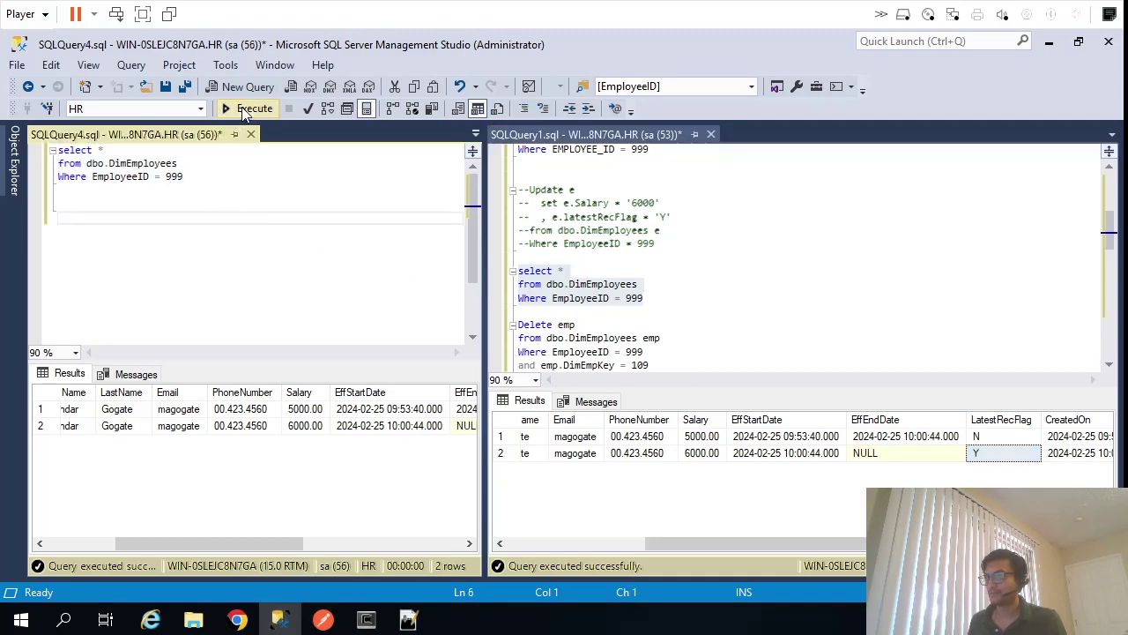
left_click_drag(160, 544, 235, 544)
left_click(291, 426)
left_click(290, 441)
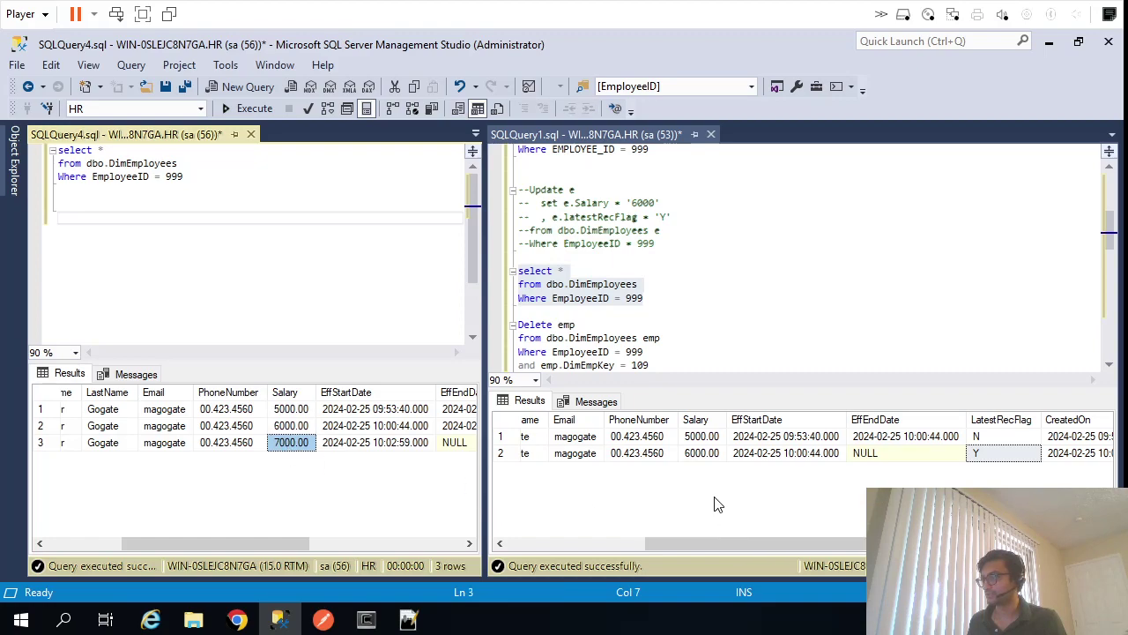
Compare the salaries with the earlier SQLQuery1 results and examine the effective dates and LatestRecFlag of the SQLQuery4 rows
left_click(702, 437)
left_click(702, 454)
left_click_drag(256, 544, 326, 545)
left_click_drag(436, 411, 255, 423)
left_click(243, 445)
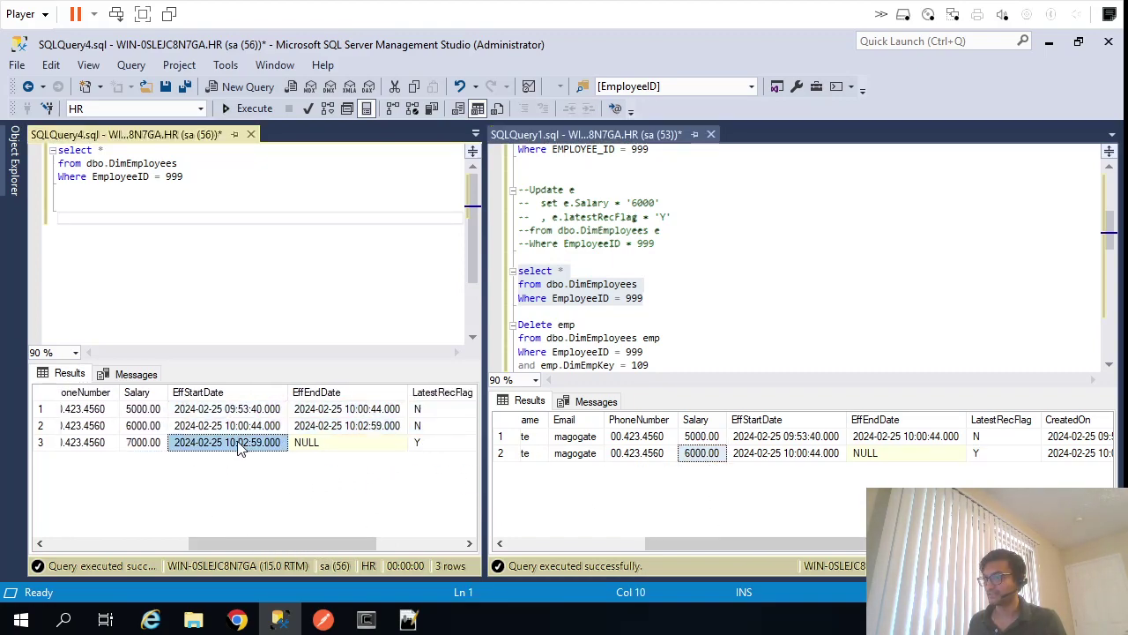
Set the salary in the dbo.EMPLOYEES Update statement of SQLQuery1 to 5000 and execute only that statement
left_click(755, 275)
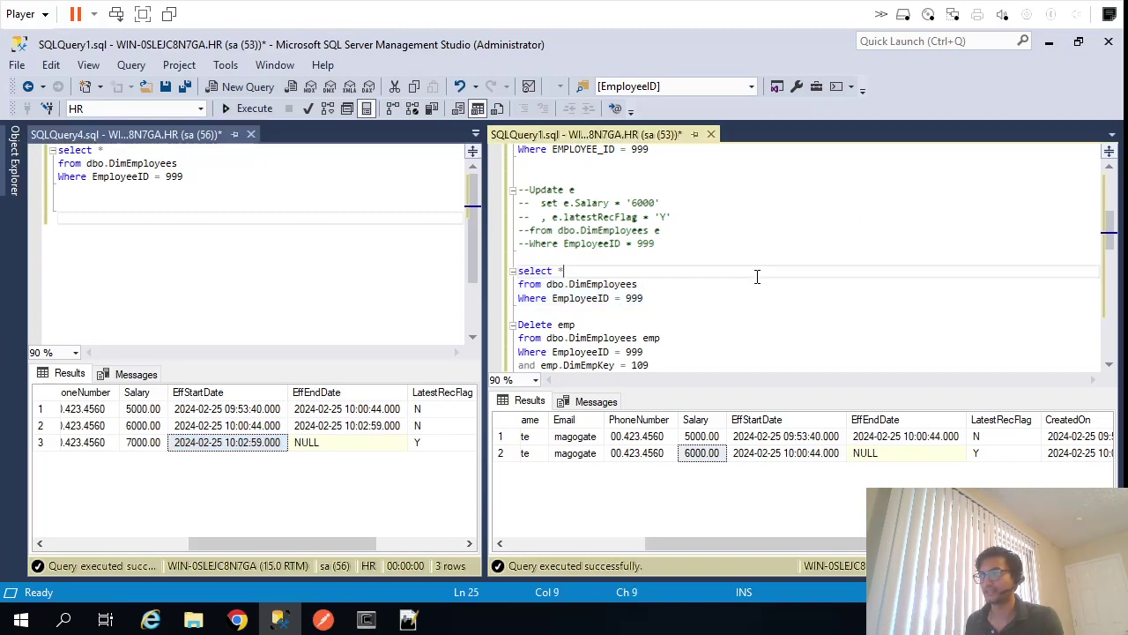
scroll(748, 280, "up", 2)
left_click(605, 189)
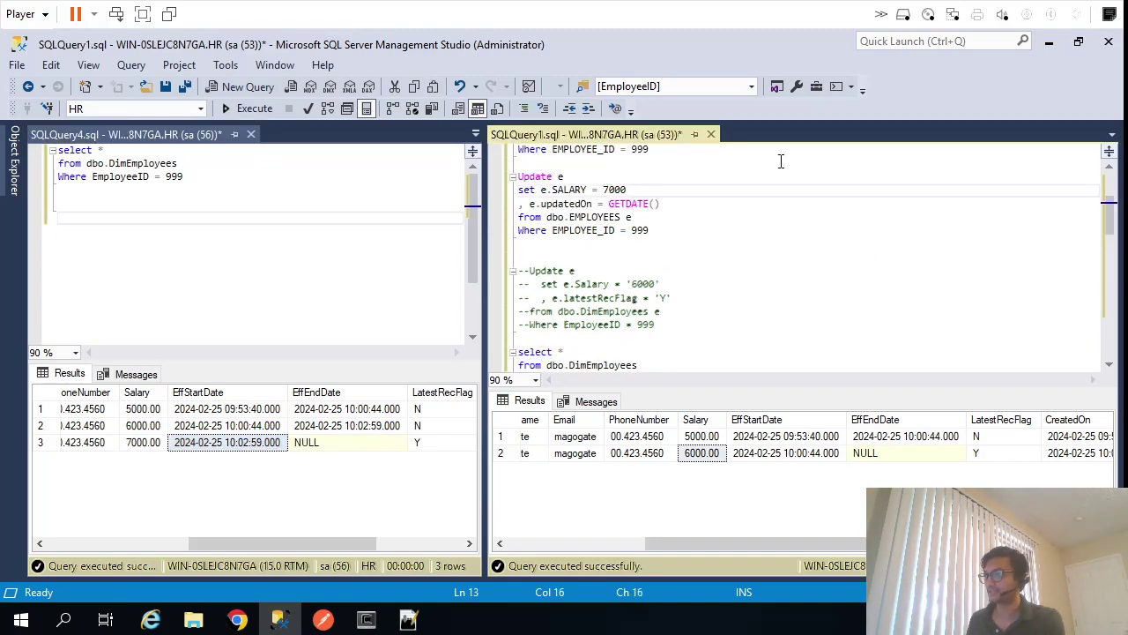
key("shift+Right")
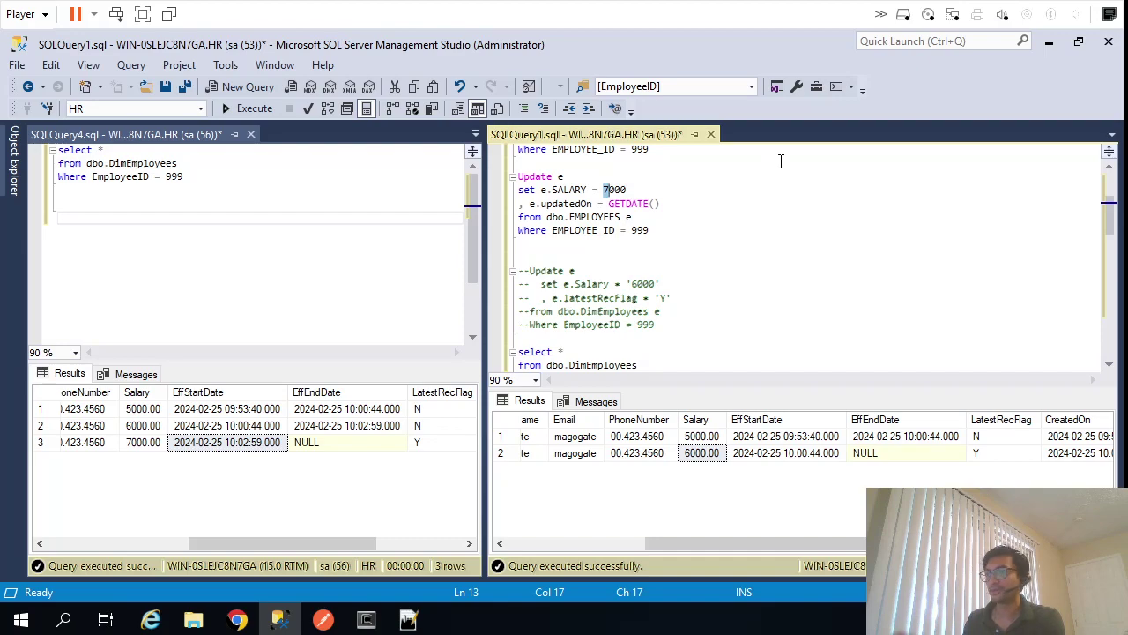
type("5")
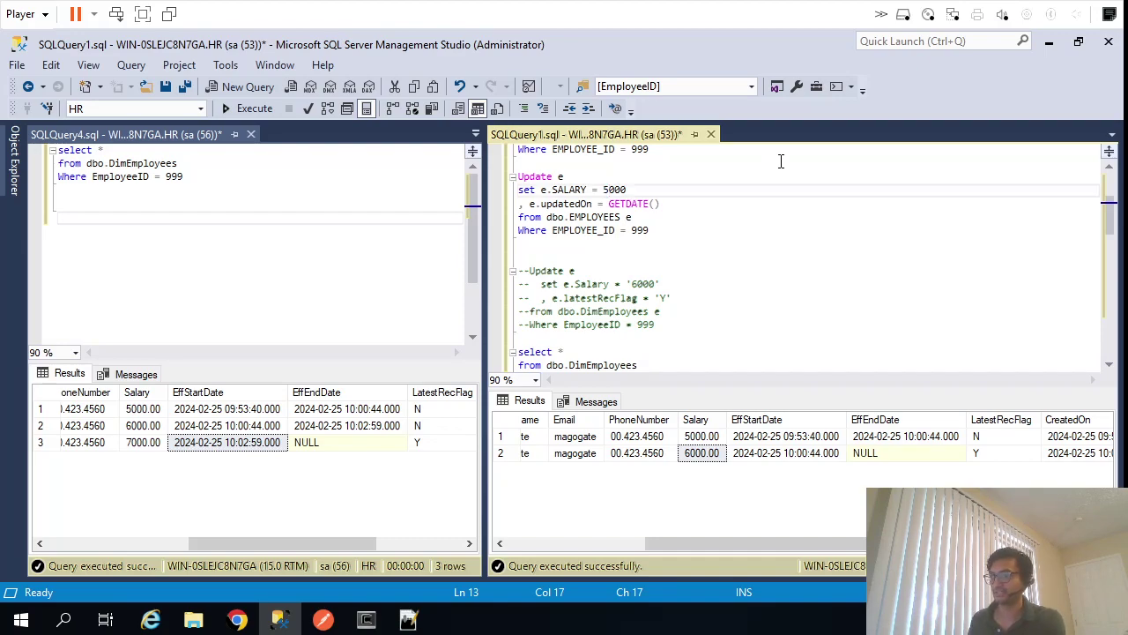
left_click(143, 410)
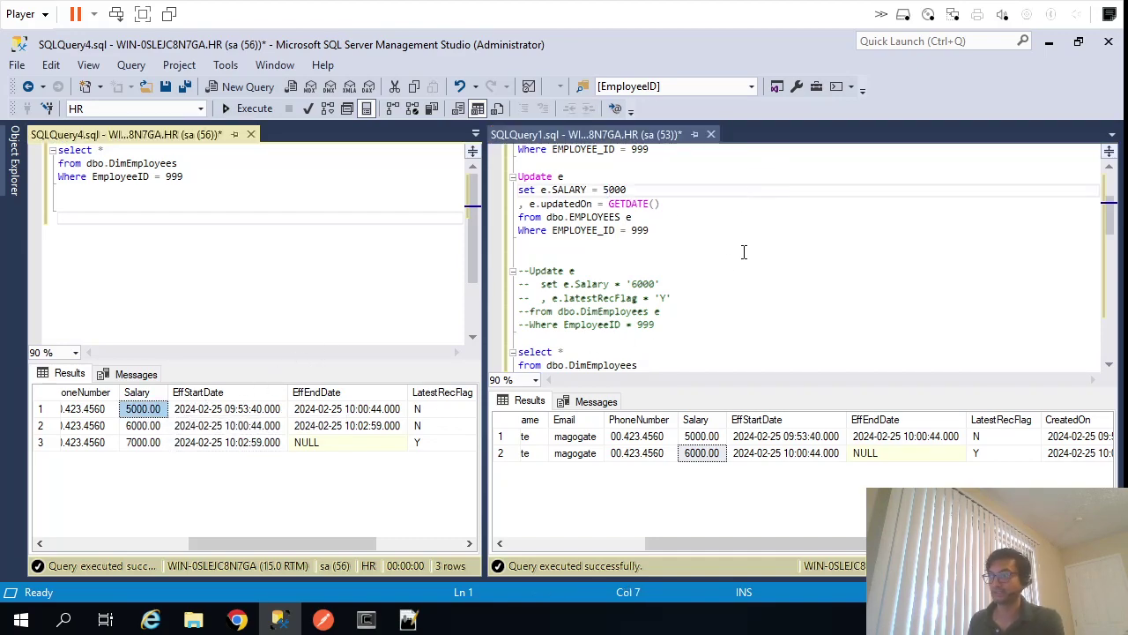
left_click_drag(677, 238, 519, 176)
key("F5")
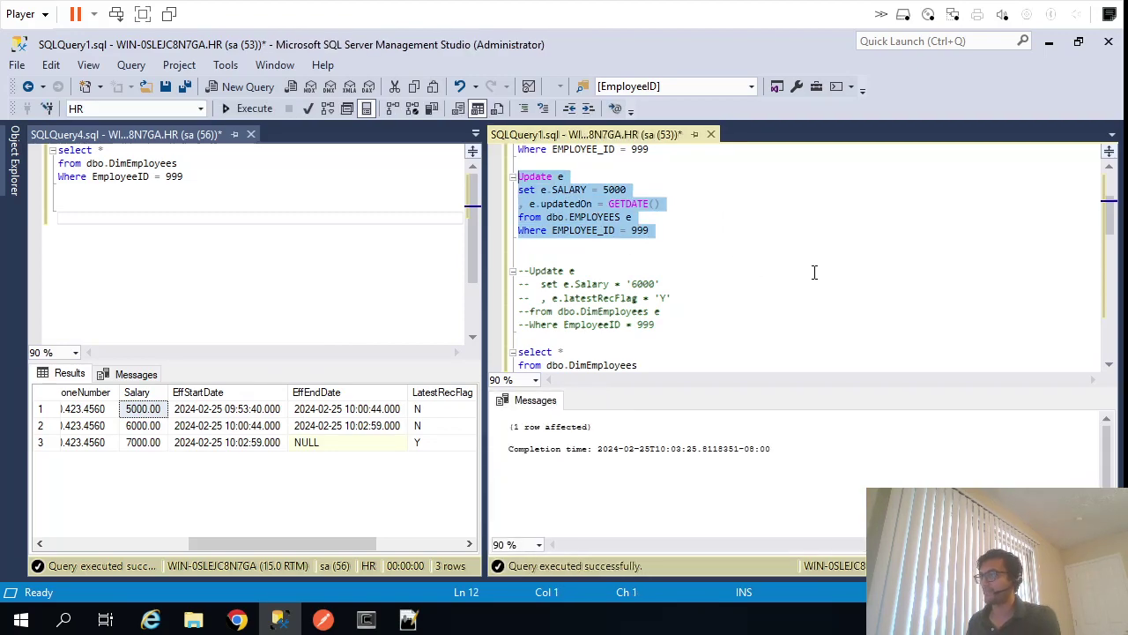
Rerun the DimEmployees query in SQLQuery1 and review the salary history and open EffEndDate for EmployeeID 999 before the next load
scroll(794, 315, "down", 2)
left_click_drag(677, 300, 507, 270)
key("F5")
left_click_drag(735, 544, 828, 544)
left_click_drag(146, 444, 146, 411)
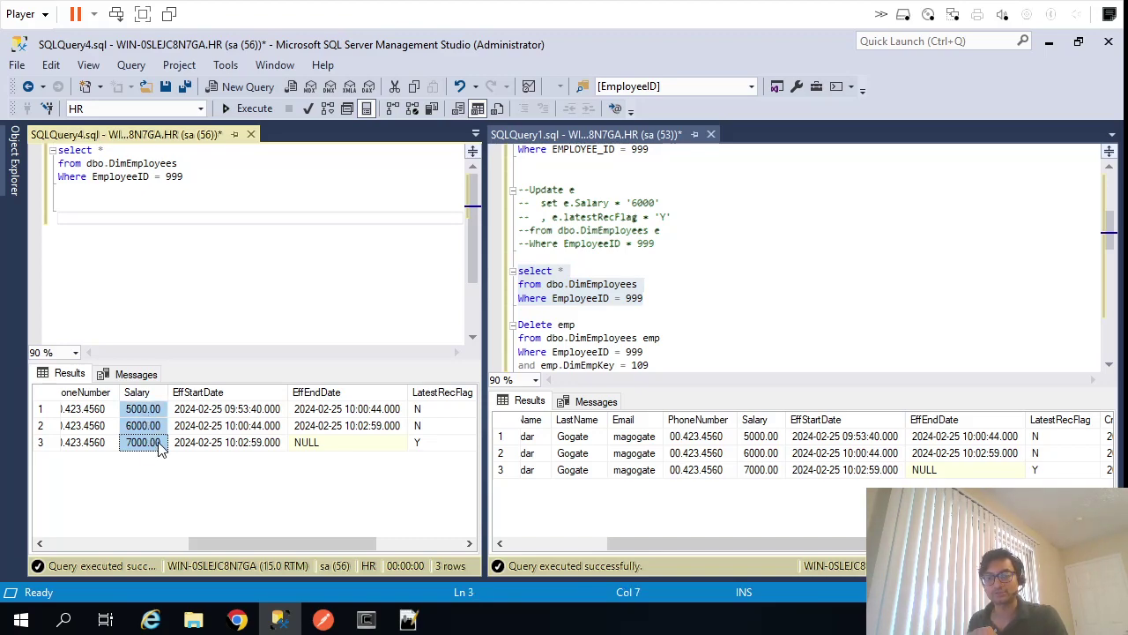
left_click(342, 445)
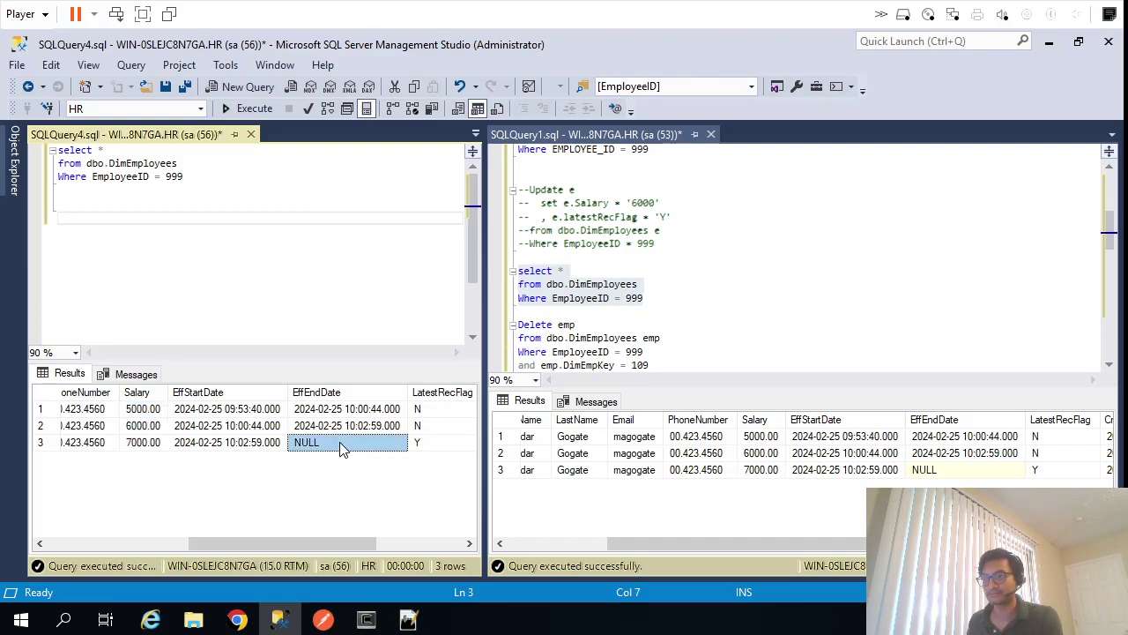
Switch back to Informatica My Jobs and restart the most recent m_DimEmpLoad - SCD - Type2 job
key("alt+Tab")
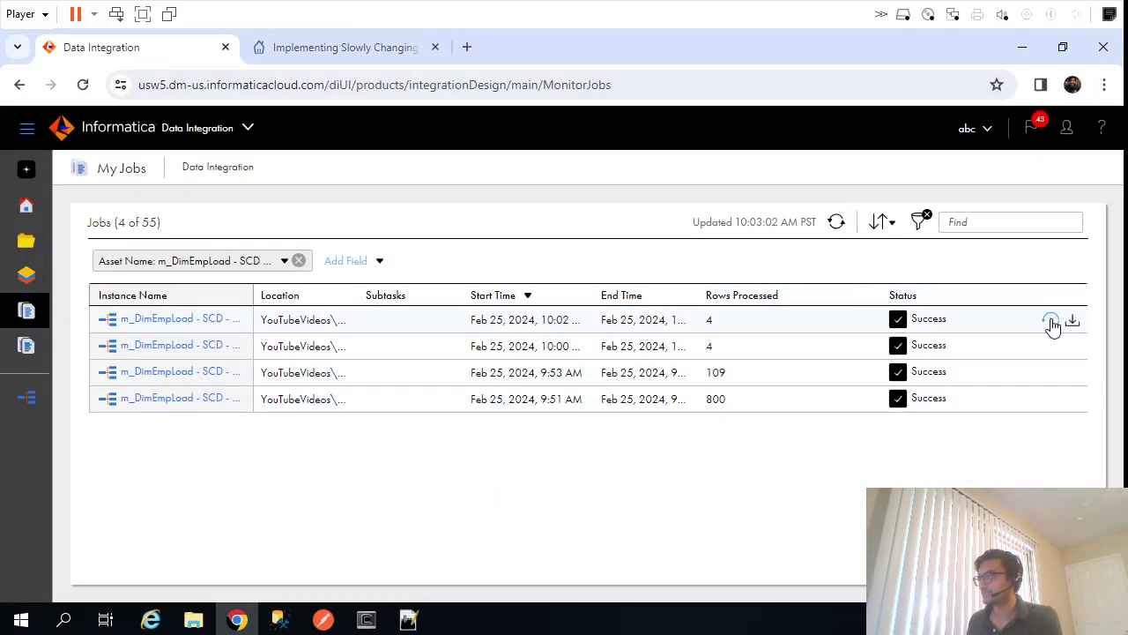
left_click(1048, 323)
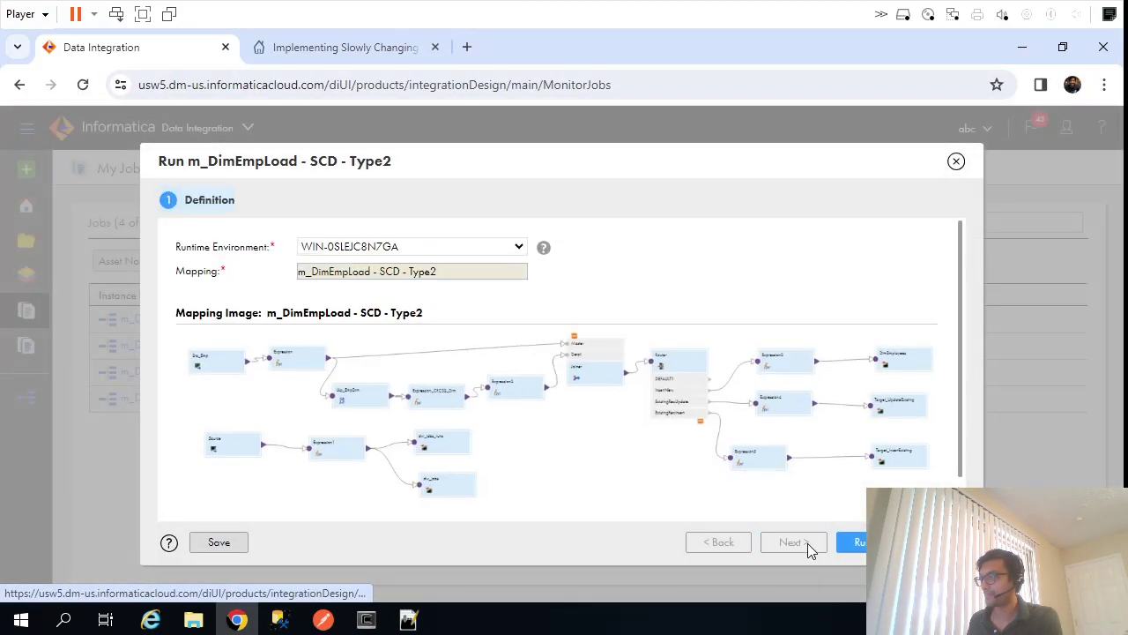
left_click(798, 542)
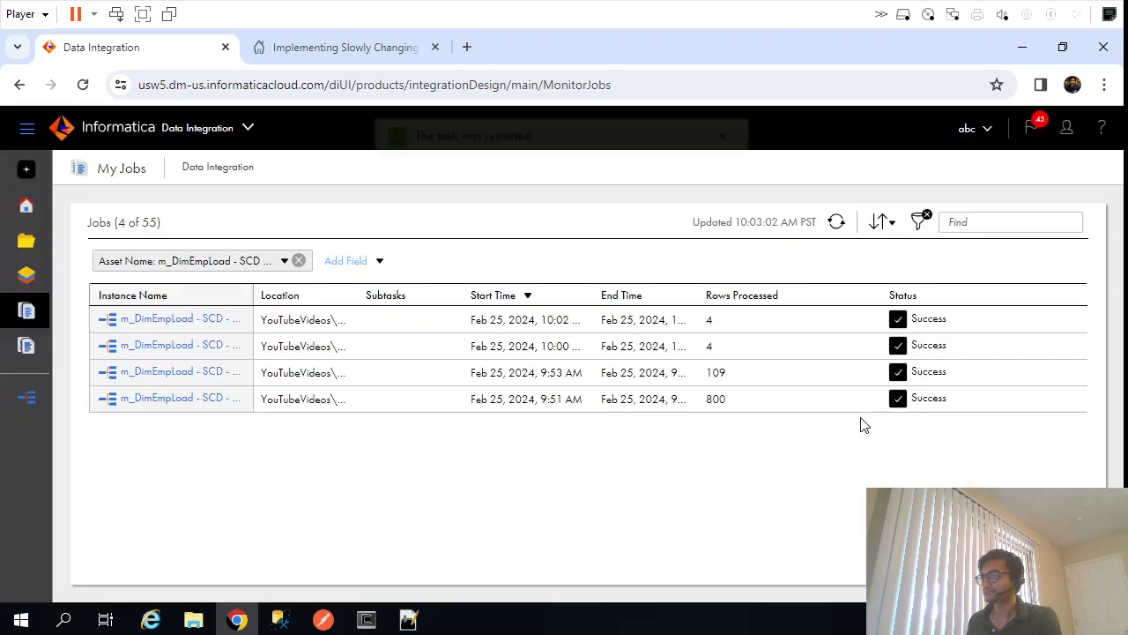
Refresh the My Jobs list until the restarted m_DimEmpLoad job finishes
left_click(840, 229)
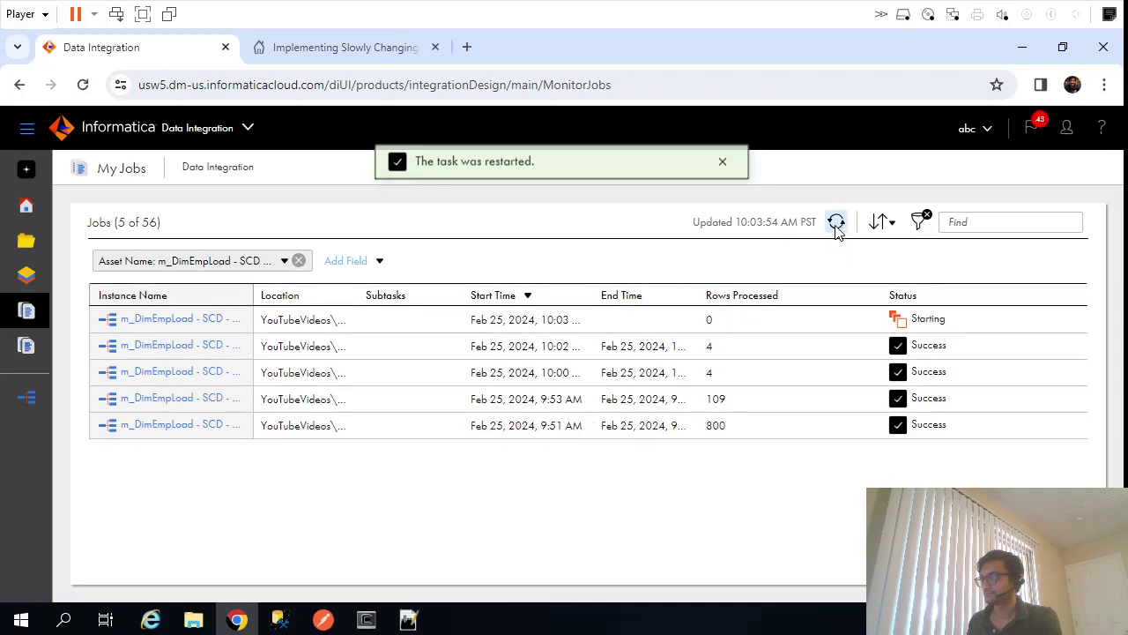
left_click(837, 223)
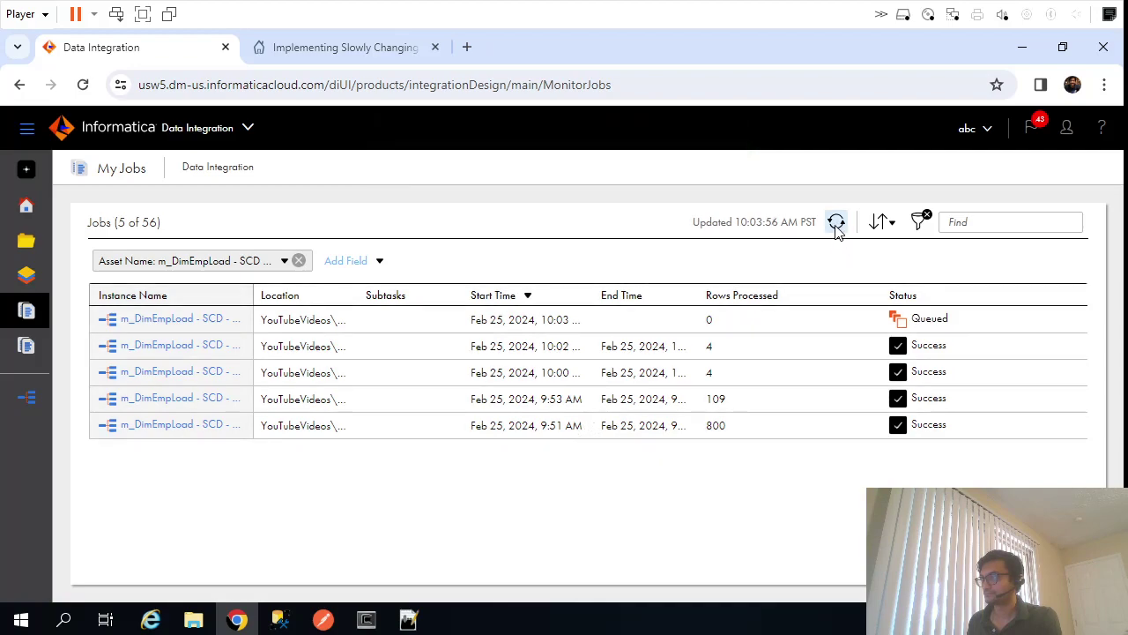
left_click(837, 223)
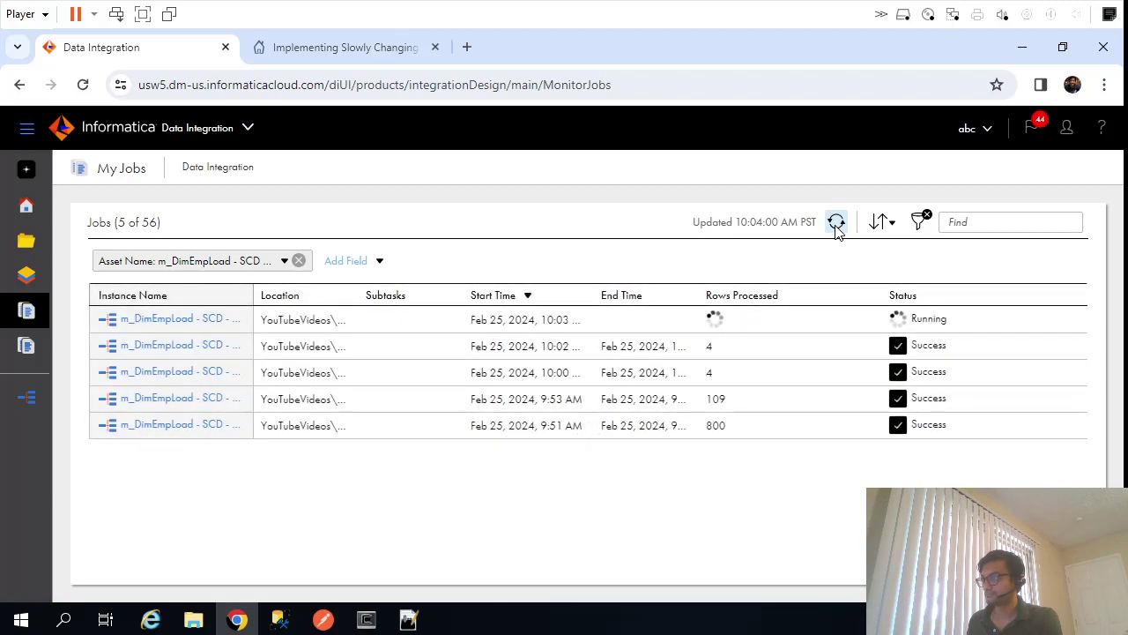
left_click(837, 223)
left_click(836, 223)
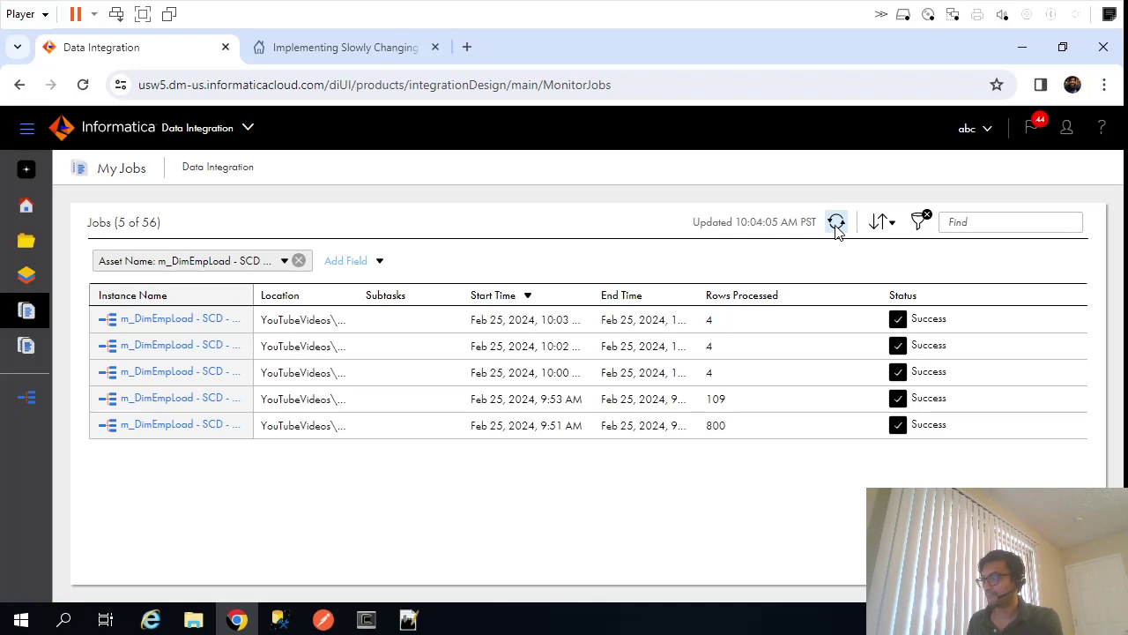
Return to SQL Server Management Studio, rerun the SQLQuery4 DimEmployees query and check the Salary of the latest EmployeeID 999 record
key("alt+Tab")
left_click_drag(224, 189, 39, 159)
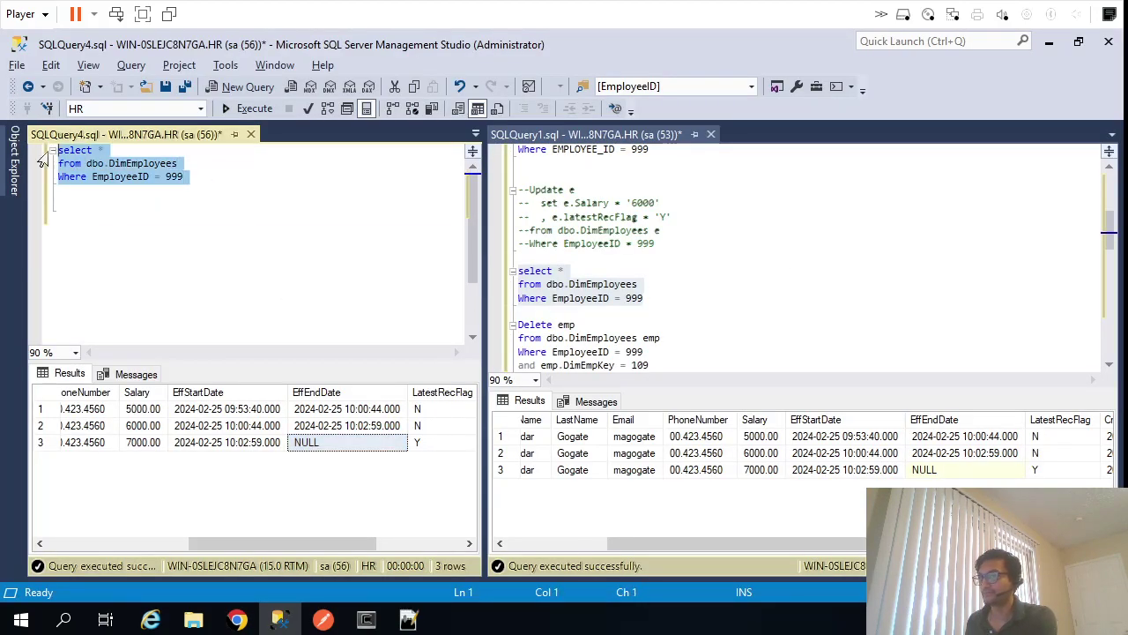
key("F5")
left_click_drag(180, 542, 302, 542)
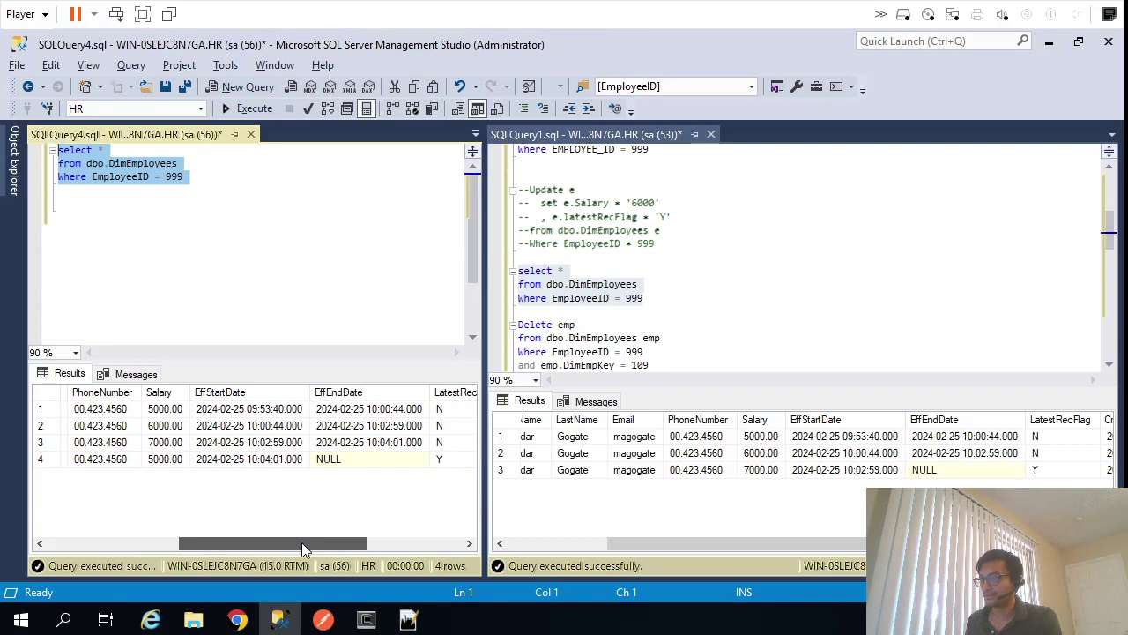
left_click(161, 463)
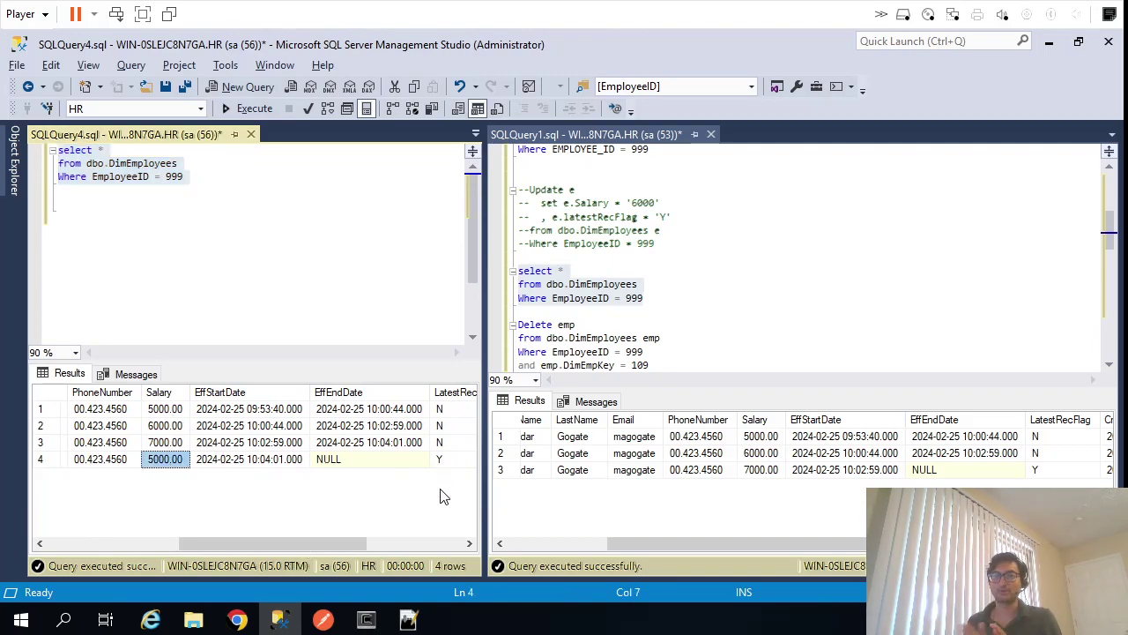